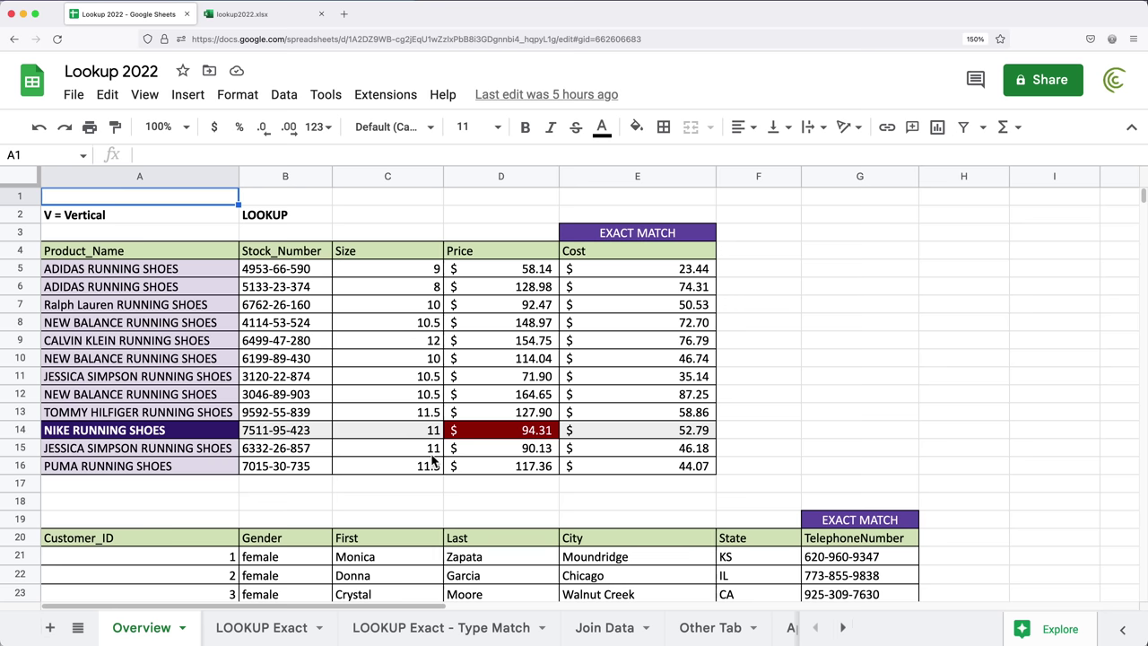
Start an XLOOKUP in Overview cell G5, cancel it, and switch to the lookup2022.xlsx tab
{"action": "left_click", "coordinate": [807, 274]}
{"action": "type", "text": "=x"}
{"action": "left_click", "coordinate": [831, 413]}
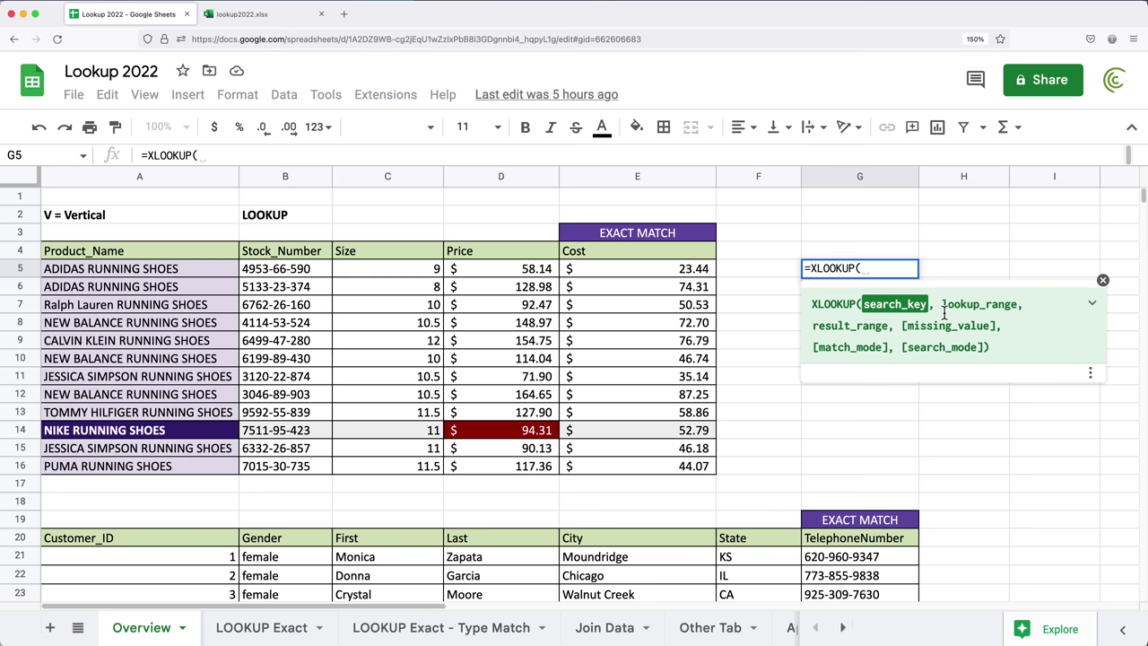
{"action": "key", "text": "Escape"}
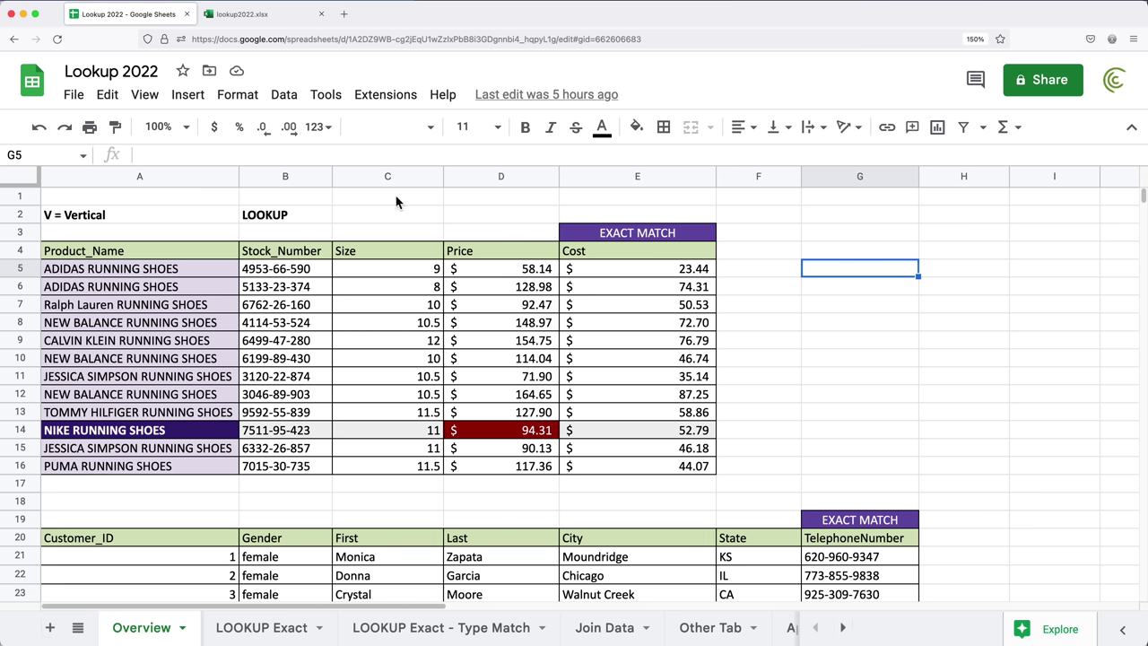
{"action": "left_click", "coordinate": [270, 10]}
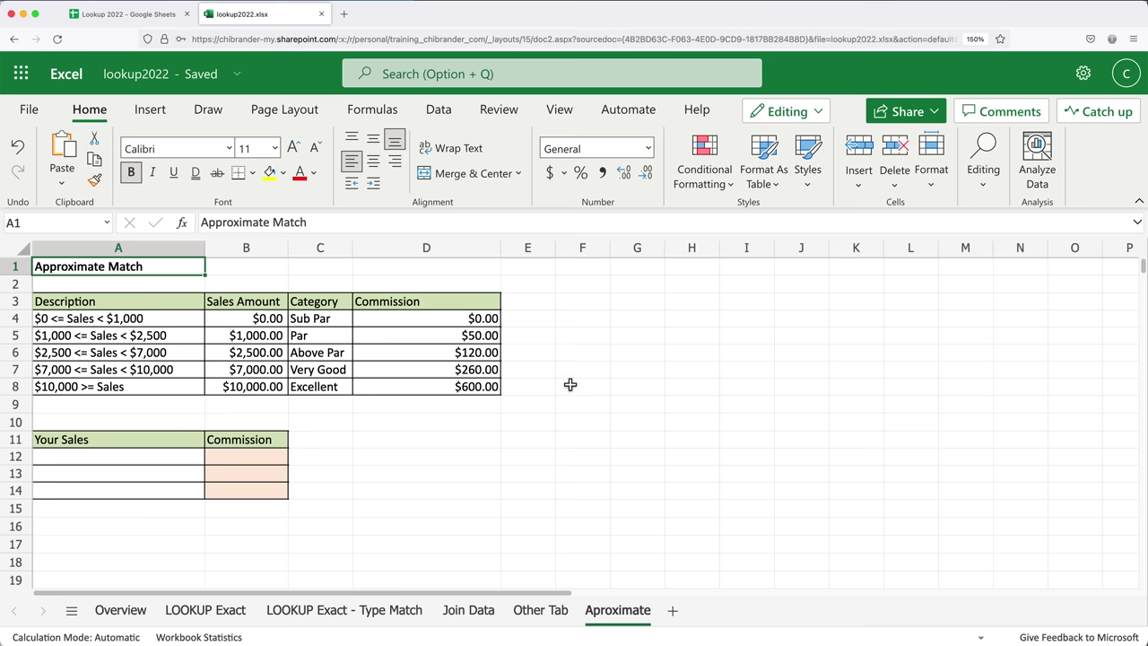
Leave the Aproximate sheet and return to the Lookup 2022 workbook's Overview sheet
{"action": "left_click", "coordinate": [148, 15]}
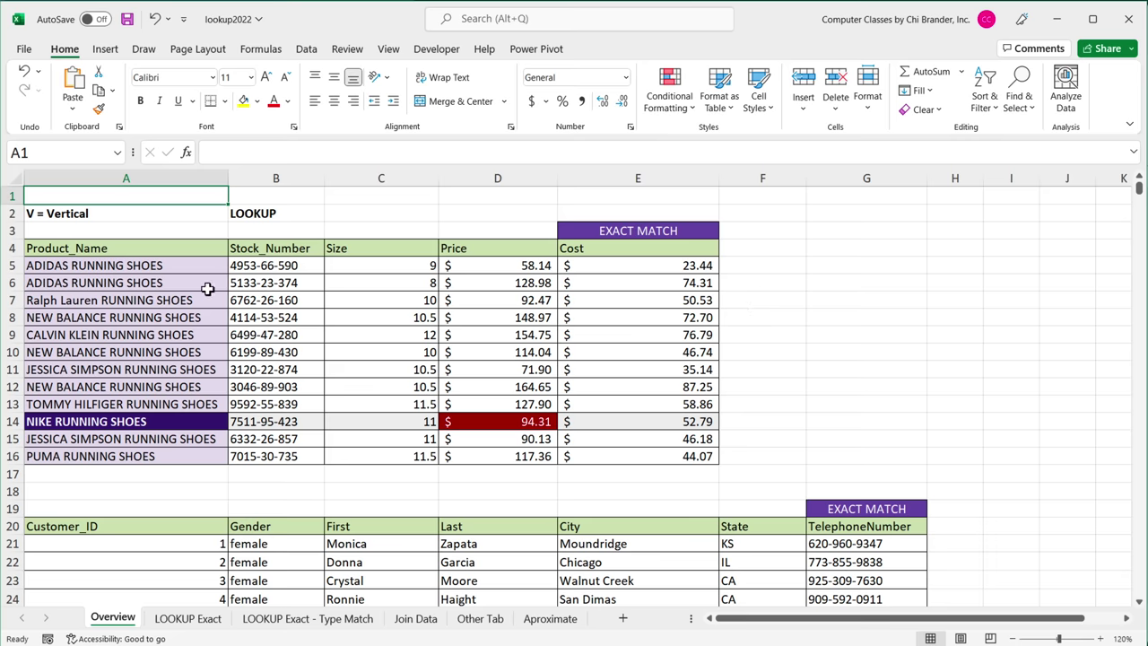
On Overview, highlight the product names A5:A16 and prices D5:D16, noting NIKE RUNNING SHOES at 94.31
{"action": "left_click", "coordinate": [112, 251]}
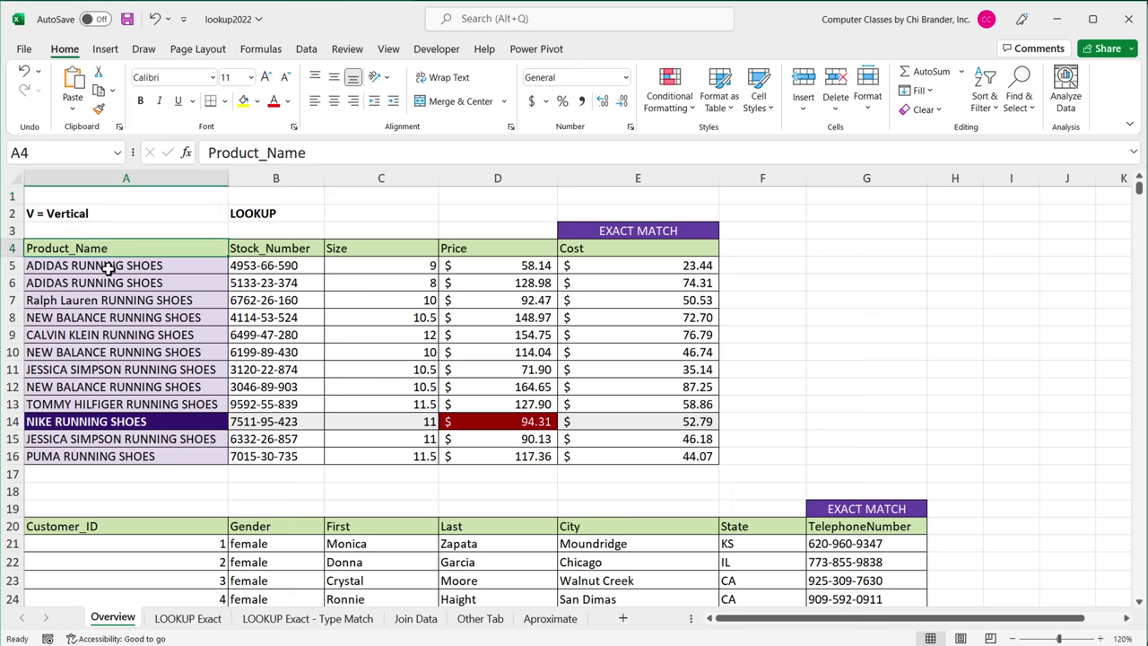
{"action": "left_click_drag", "start_coordinate": [108, 269], "coordinate": [128, 463]}
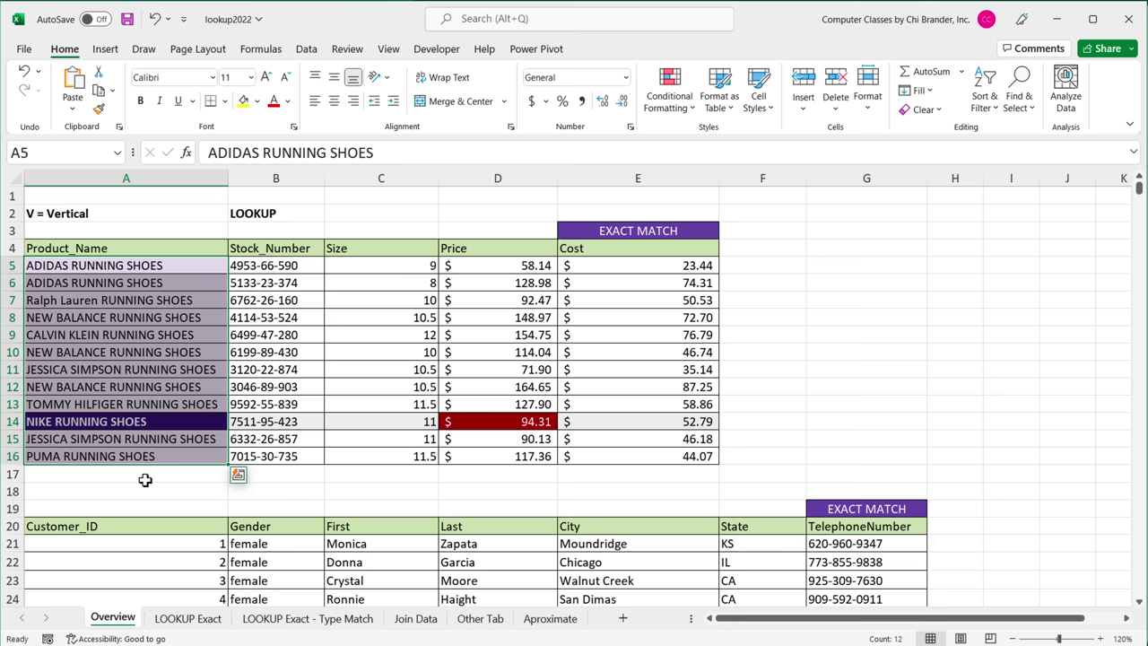
{"action": "left_click", "coordinate": [106, 426]}
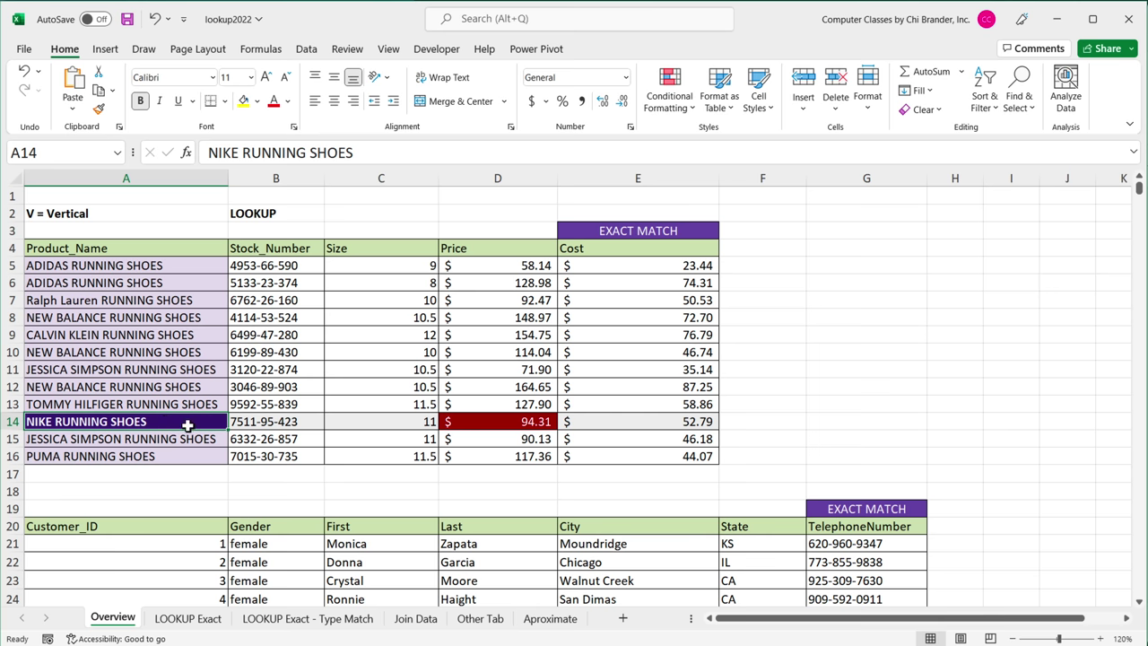
{"action": "left_click", "coordinate": [505, 426]}
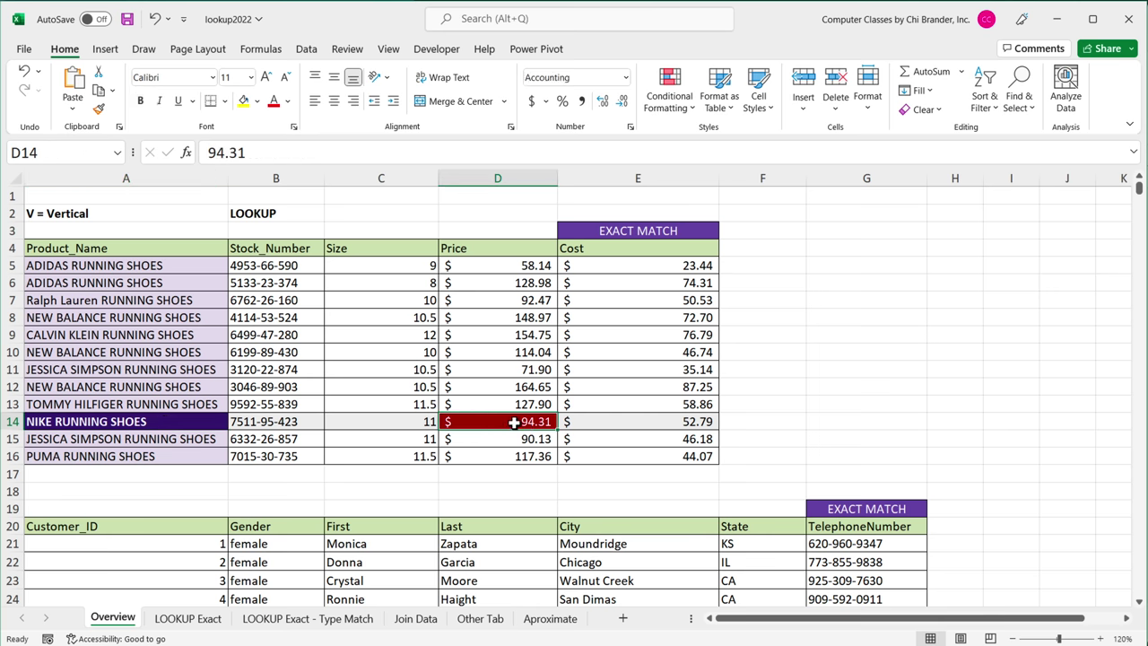
{"action": "left_click", "coordinate": [526, 266]}
{"action": "left_click_drag", "start_coordinate": [525, 265], "coordinate": [525, 459]}
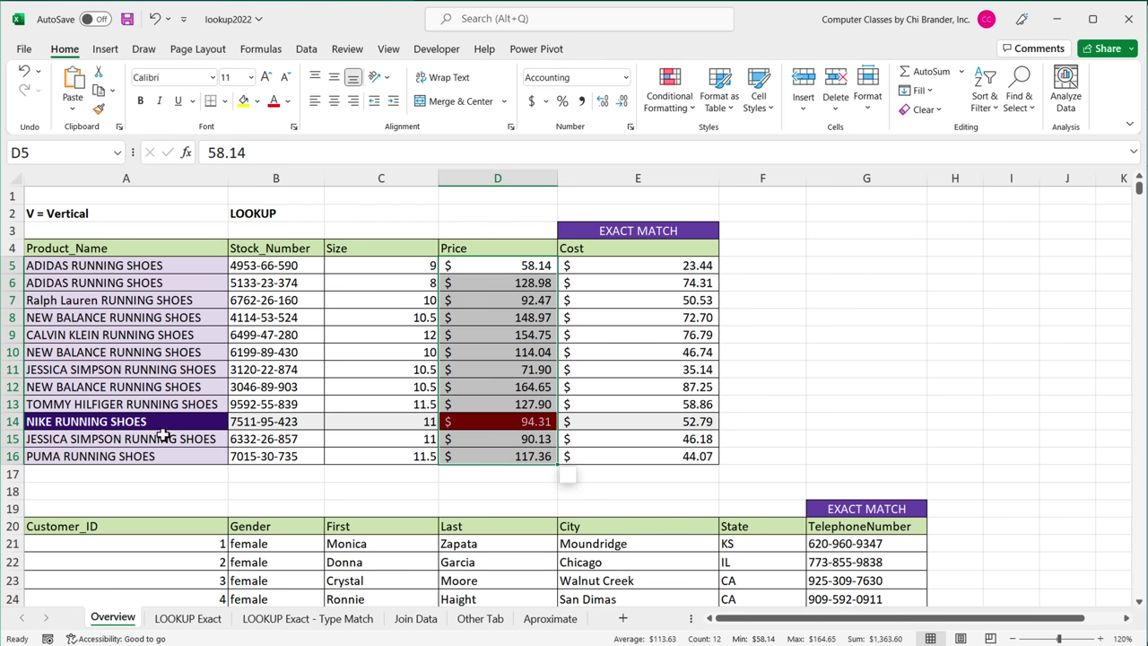
{"action": "left_click", "coordinate": [122, 426]}
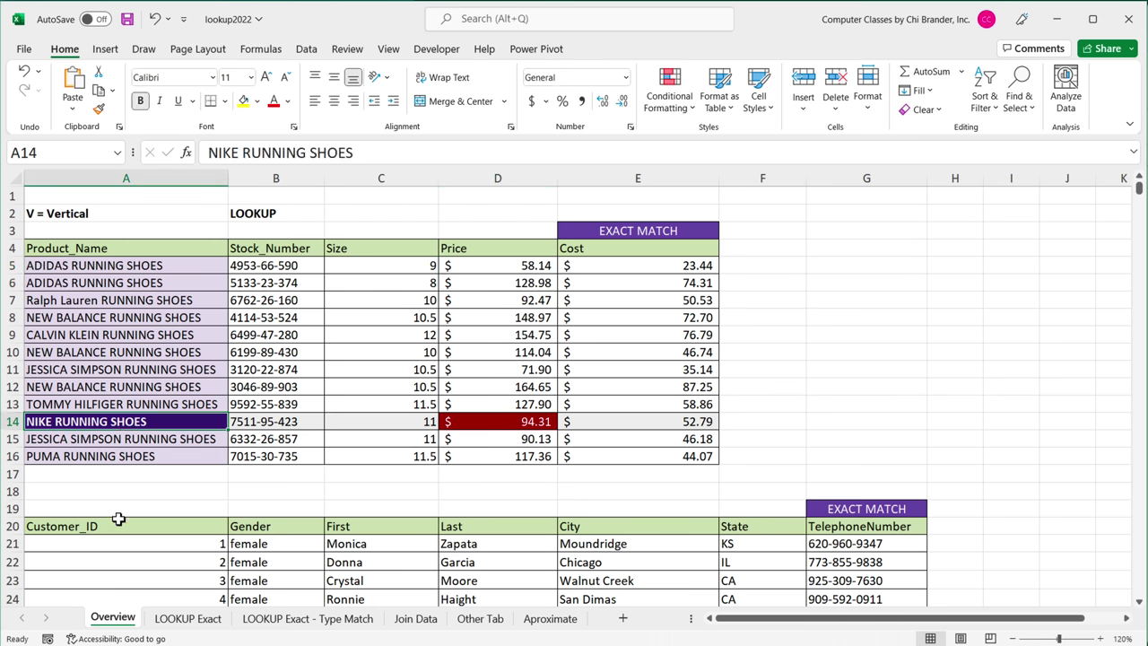
{"action": "left_click", "coordinate": [666, 232]}
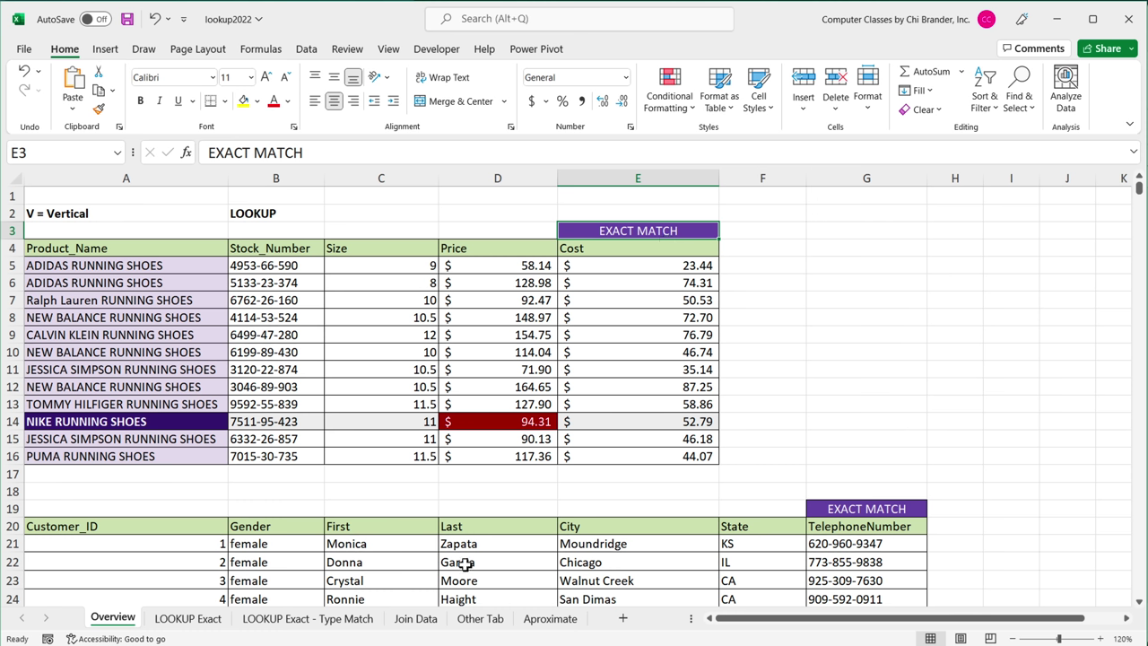
Go to the LOOKUP Exact sheet and highlight its product names in B2:B8
{"action": "left_click", "coordinate": [186, 619]}
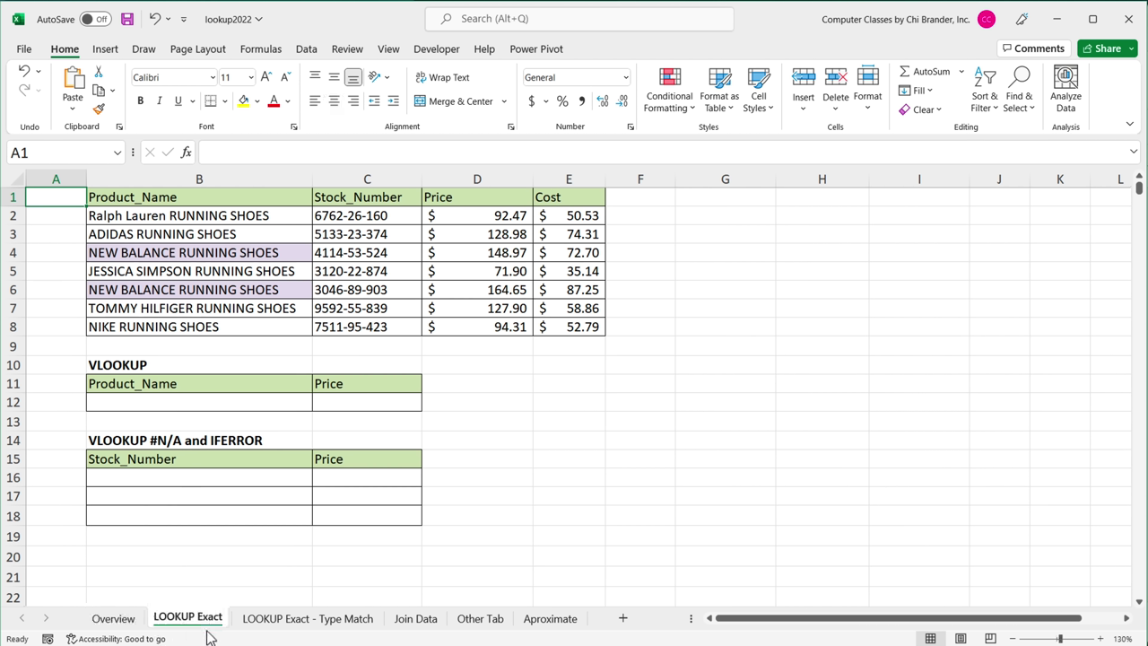
{"action": "scroll", "coordinate": [88, 243], "scroll_direction": "up", "scroll_amount": 4, "text": "ctrl"}
{"action": "scroll", "coordinate": [88, 244], "scroll_direction": "up", "scroll_amount": 4, "text": "ctrl"}
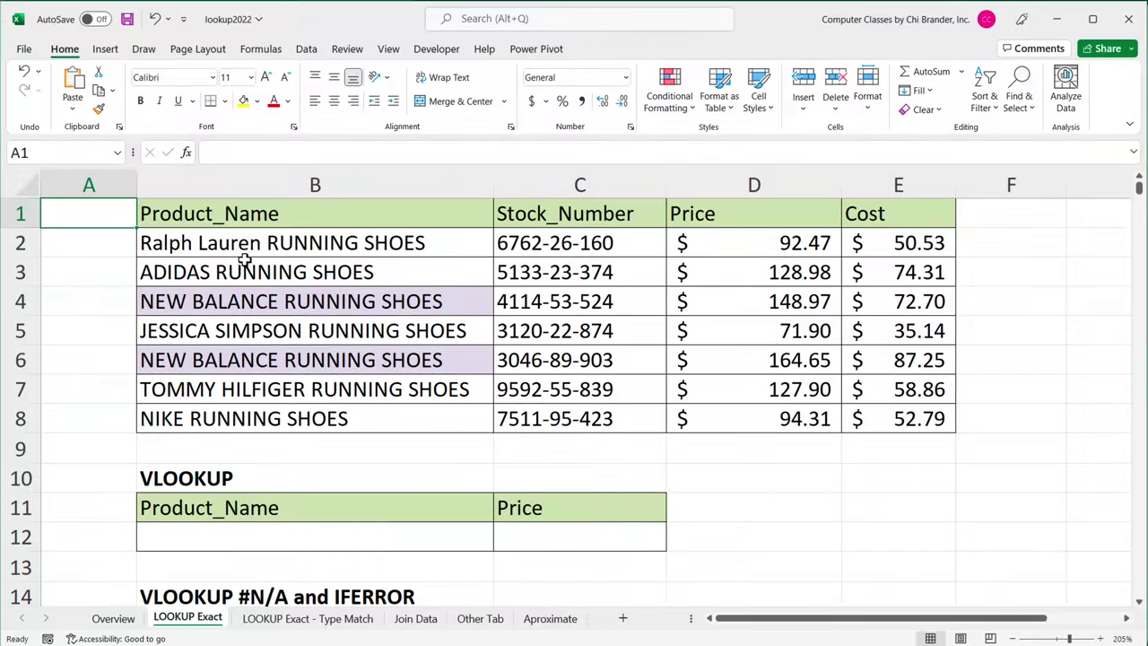
{"action": "left_click_drag", "start_coordinate": [243, 256], "coordinate": [269, 428]}
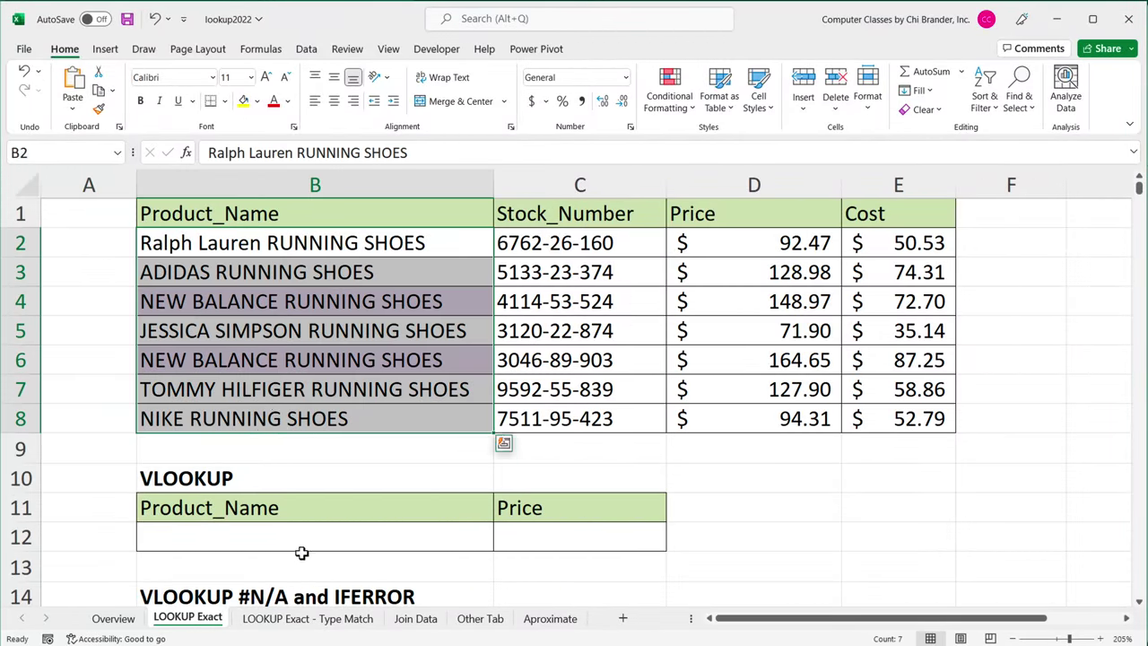
Copy ADIDAS RUNNING SHOES from B3 into B12, then select C12 for the price
{"action": "left_click", "coordinate": [239, 275]}
{"action": "right_click", "coordinate": [241, 278]}
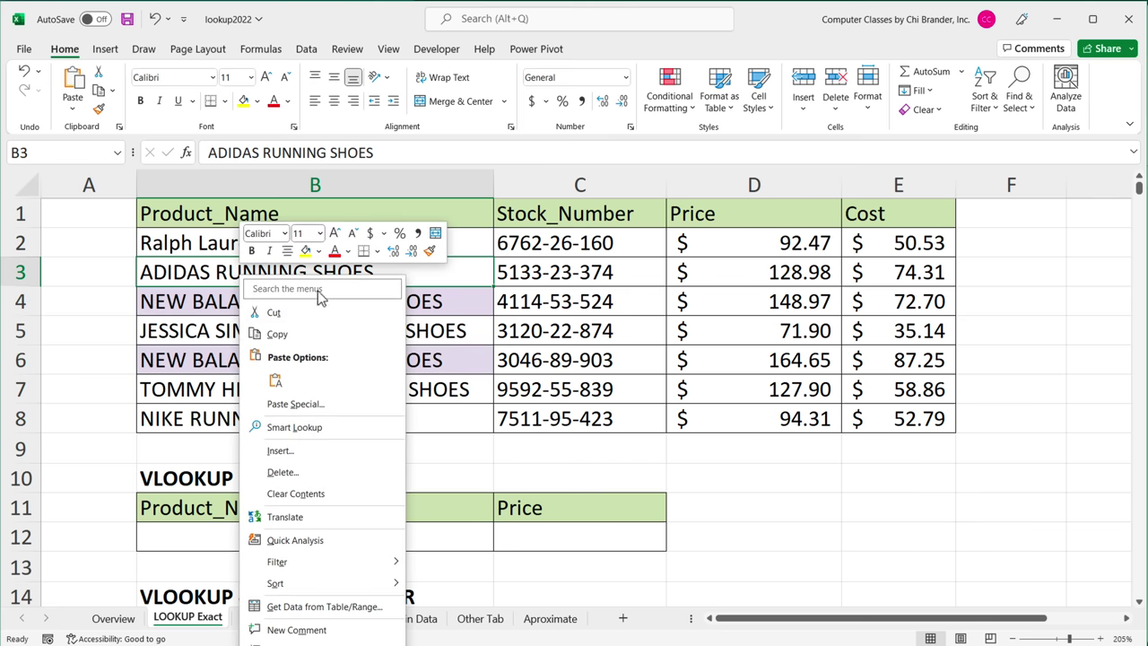
{"action": "left_click", "coordinate": [293, 335]}
{"action": "left_click", "coordinate": [219, 539]}
{"action": "right_click", "coordinate": [220, 538]}
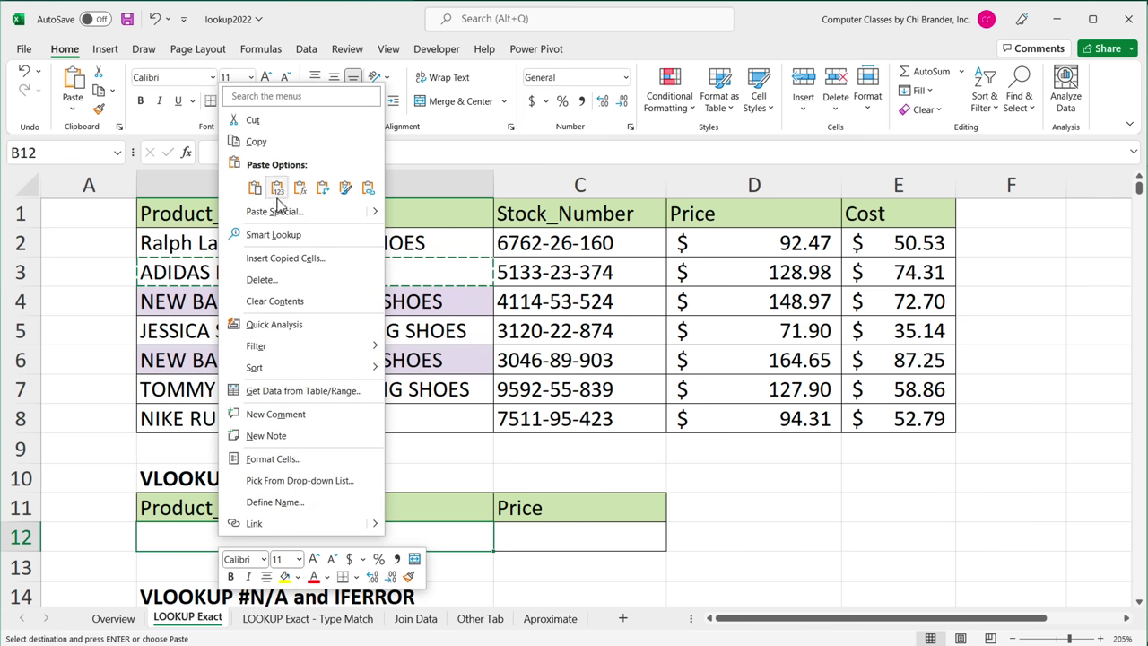
{"action": "left_click", "coordinate": [275, 188]}
{"action": "left_click", "coordinate": [562, 541]}
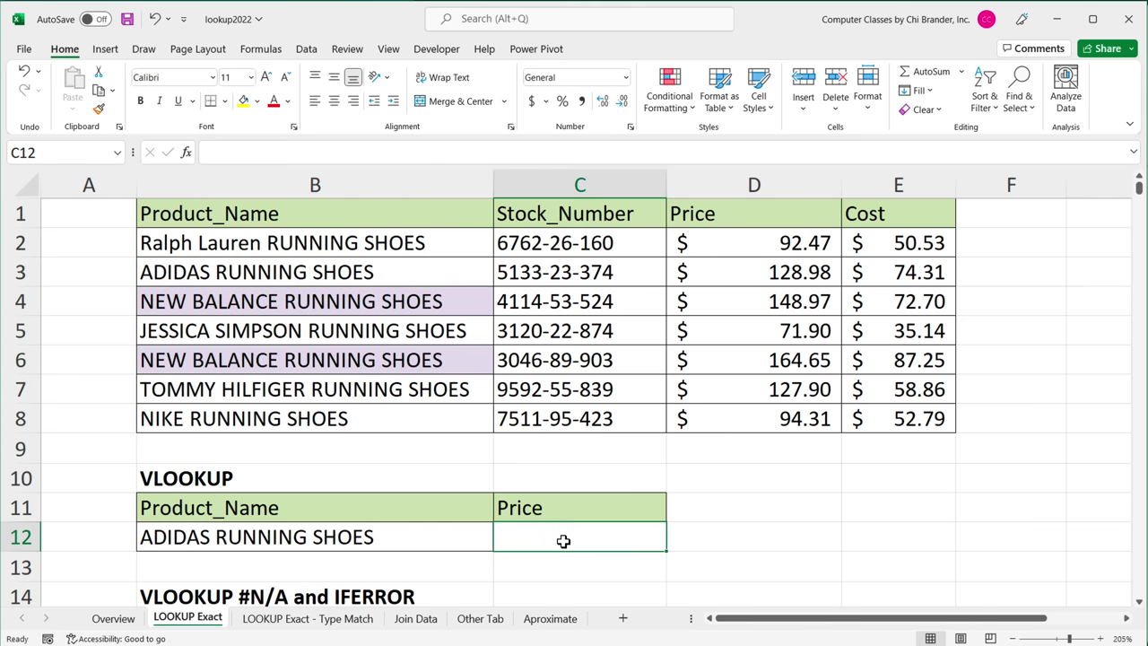
{"action": "left_click", "coordinate": [377, 538]}
{"action": "left_click", "coordinate": [529, 544]}
Enter =XLOOKUP(B12,B2:B8,D2:D8) in C12, returning 128.98 for ADIDAS RUNNING SHOES
{"action": "type", "text": "=XL"}
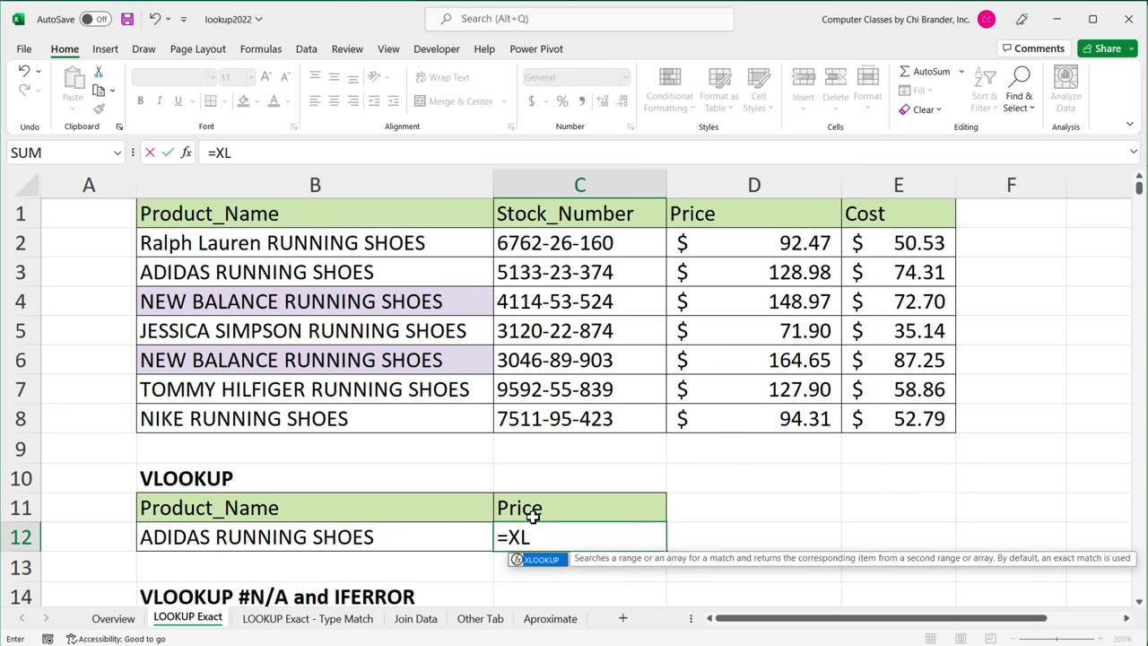
{"action": "key", "text": "Tab"}
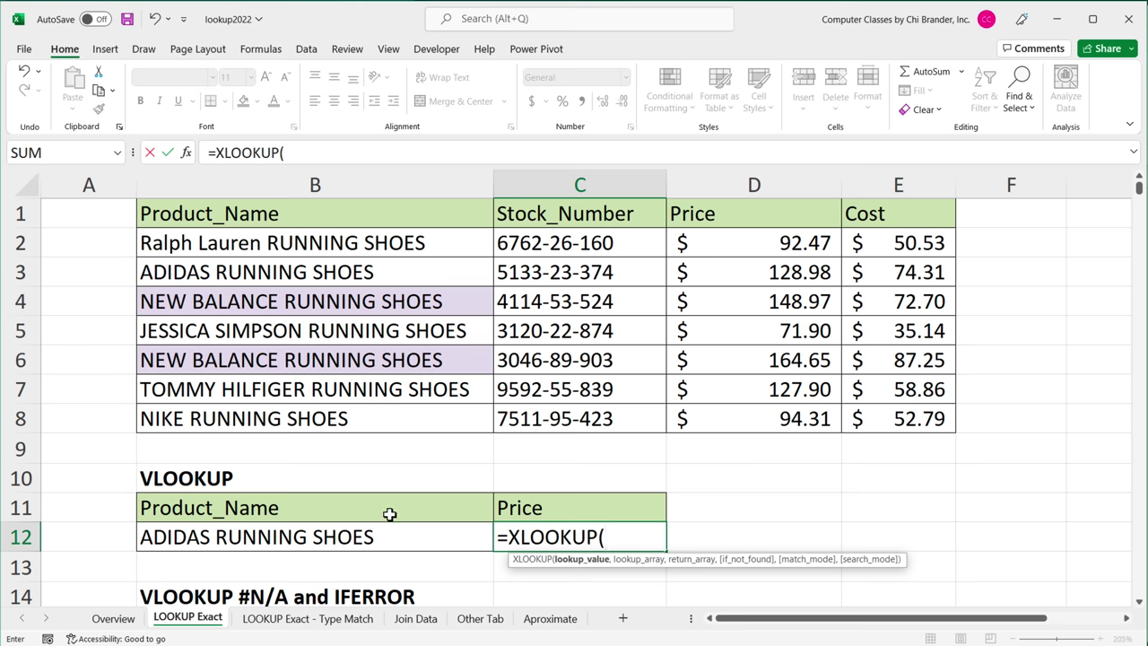
{"action": "left_click", "coordinate": [357, 541]}
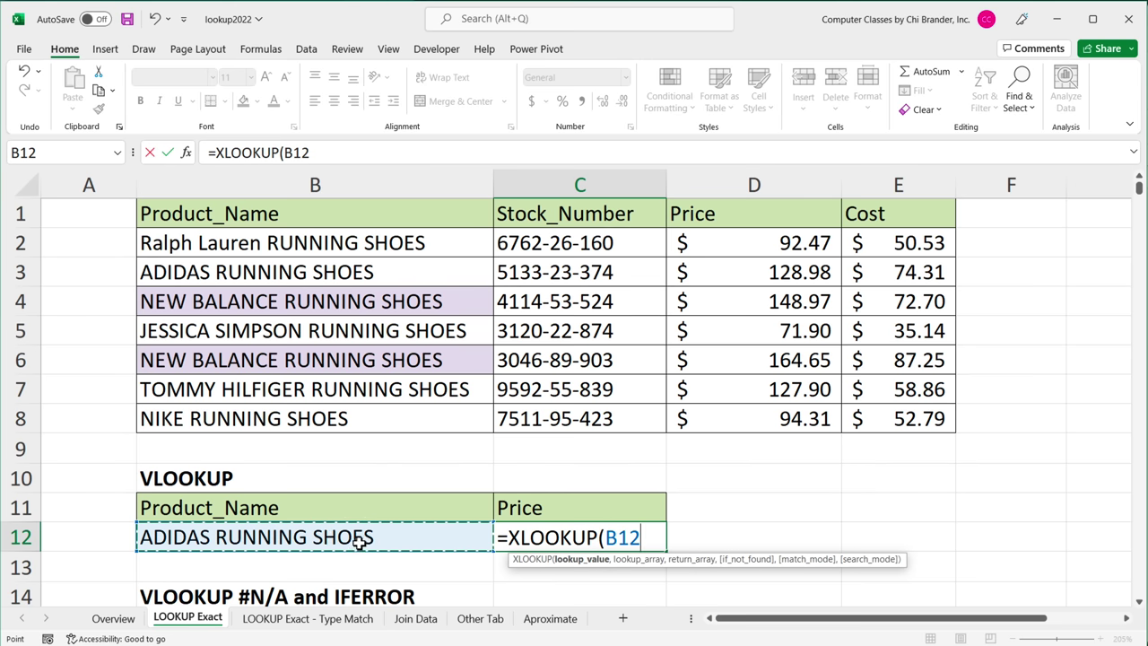
{"action": "type", "text": ","}
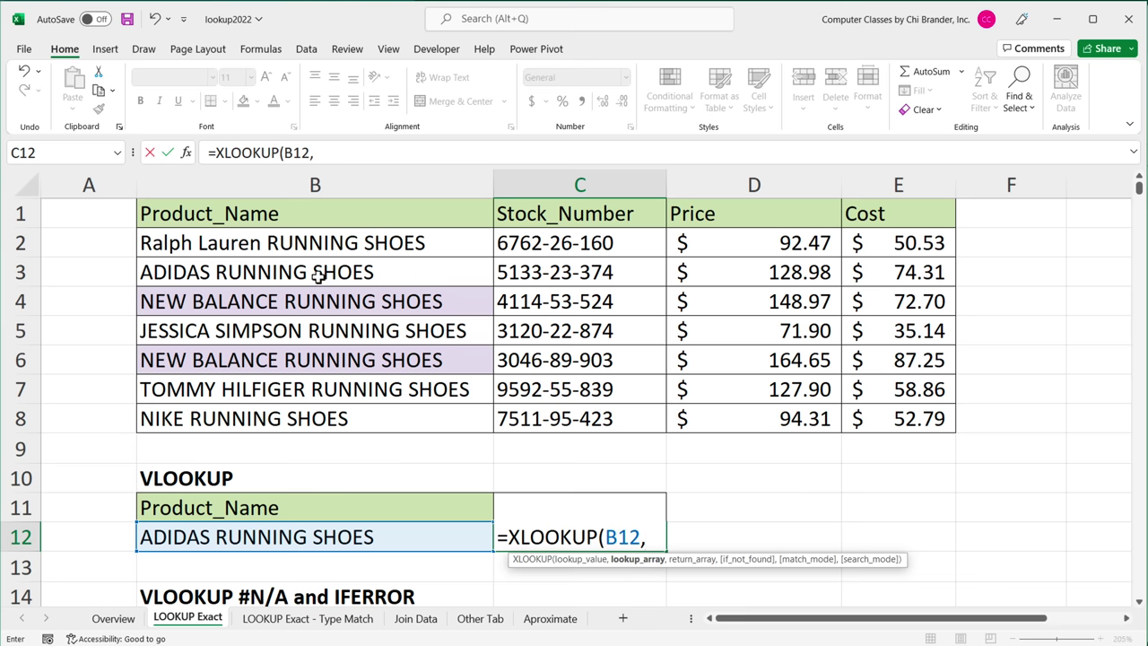
{"action": "left_click_drag", "start_coordinate": [318, 244], "coordinate": [341, 415]}
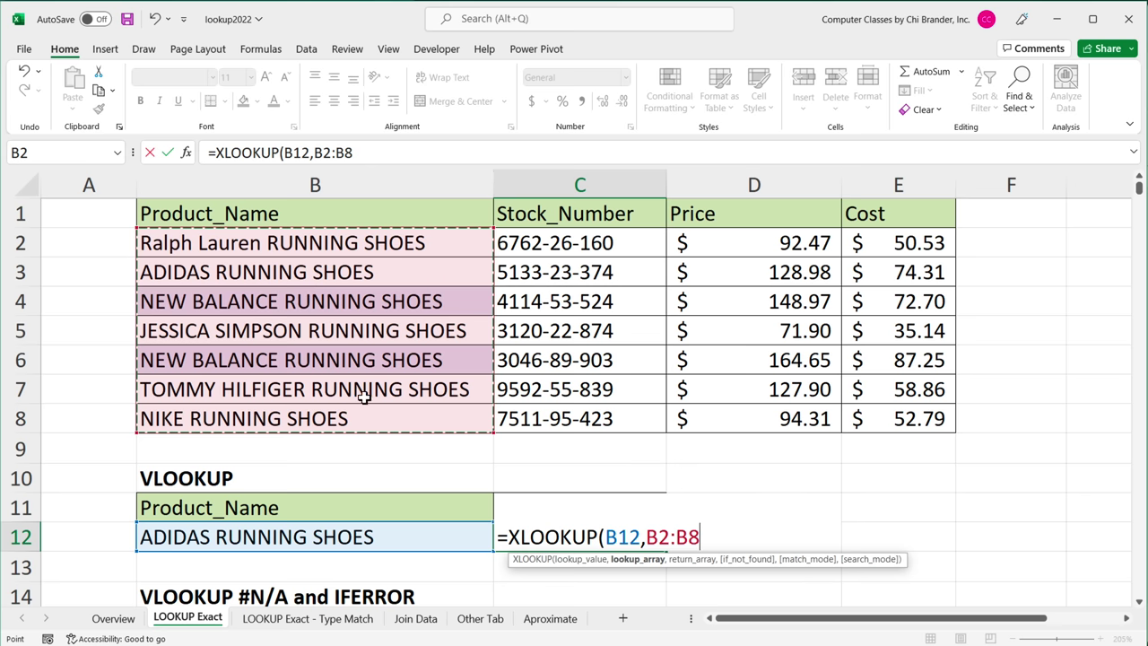
{"action": "type", "text": ","}
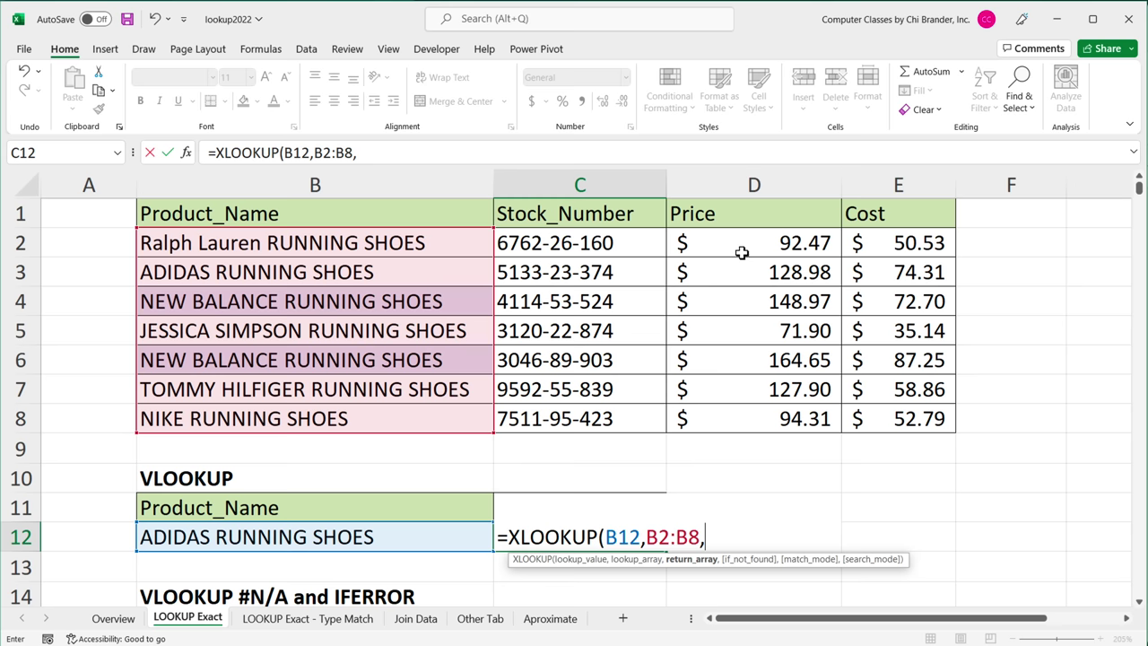
{"action": "left_click_drag", "start_coordinate": [743, 249], "coordinate": [759, 418]}
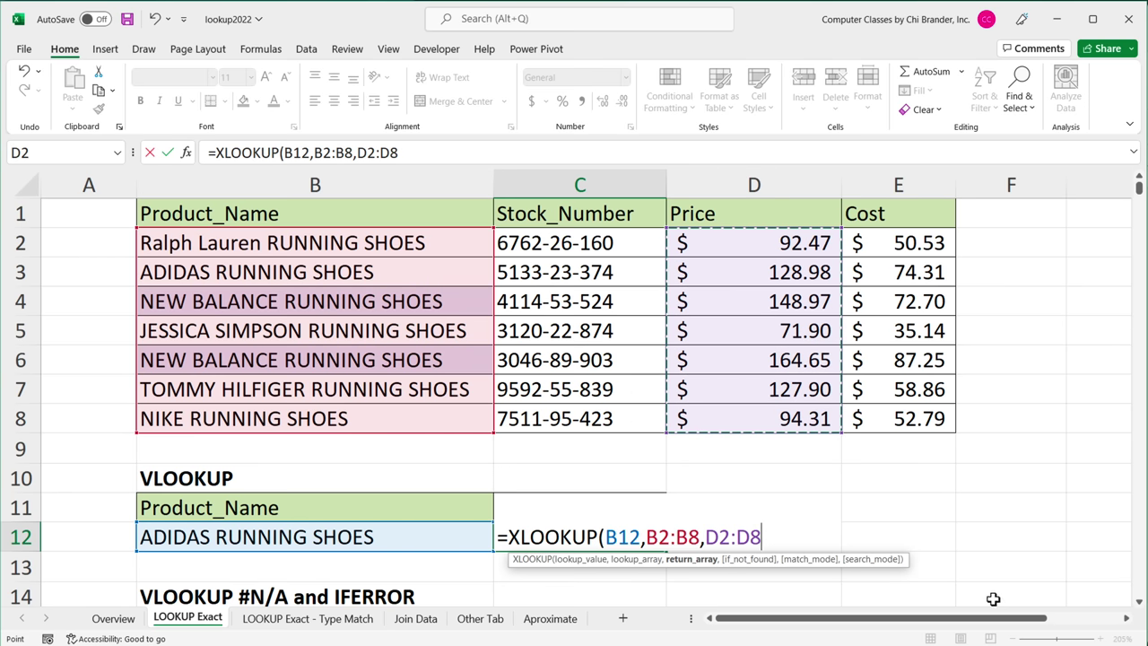
{"action": "type", "text": ")"}
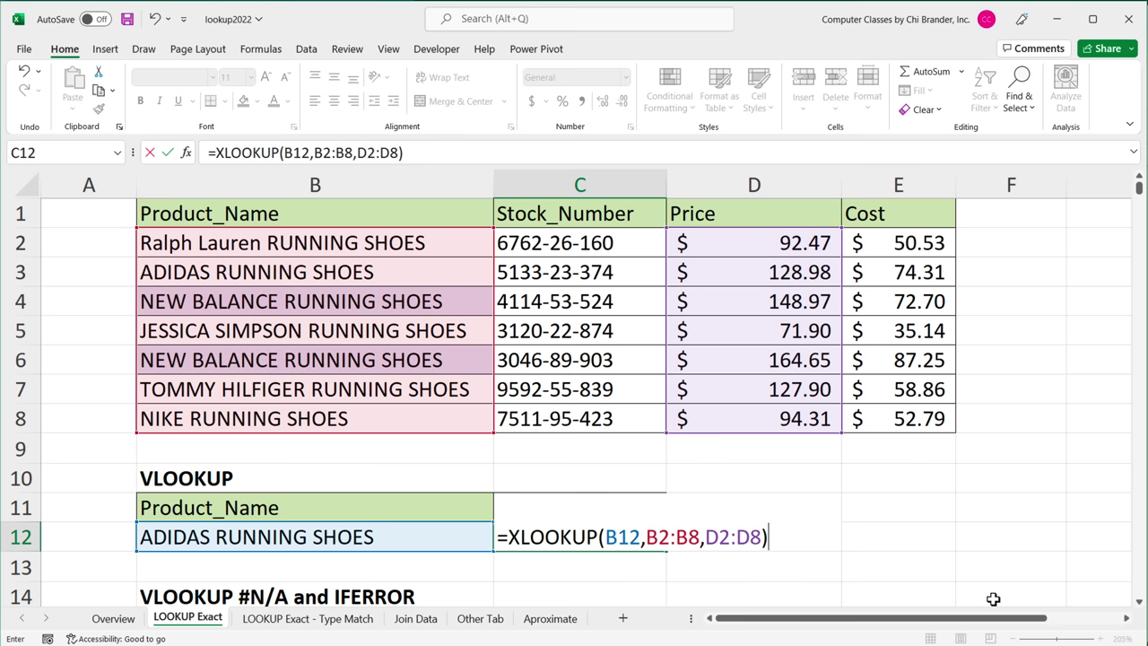
{"action": "key", "text": "Return"}
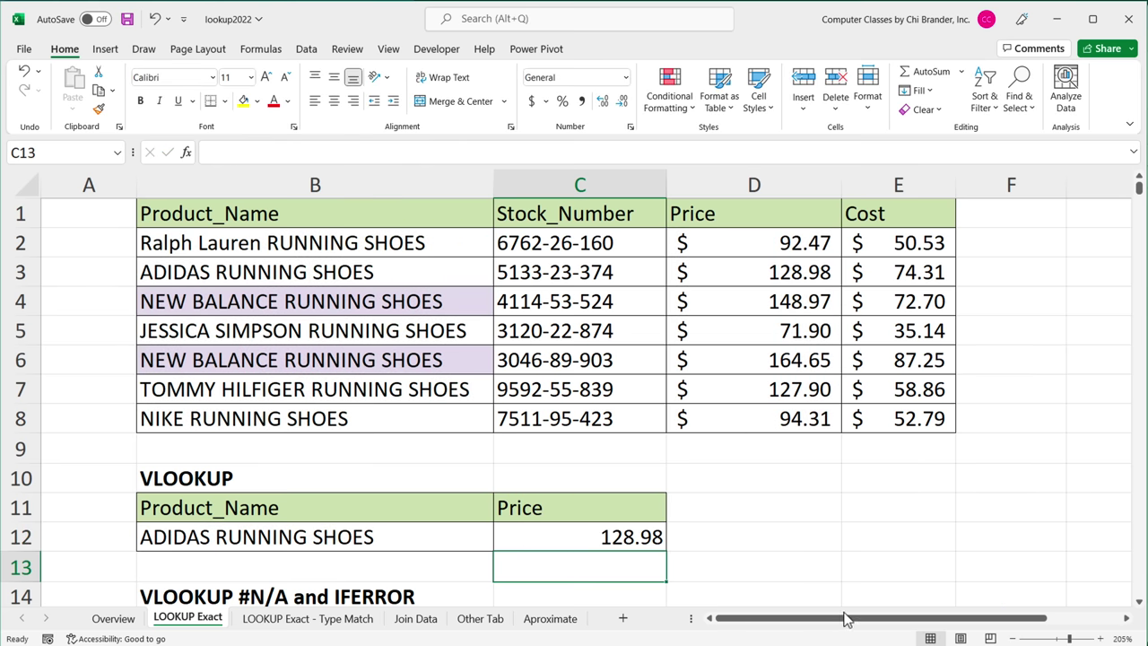
{"action": "left_click", "coordinate": [370, 541]}
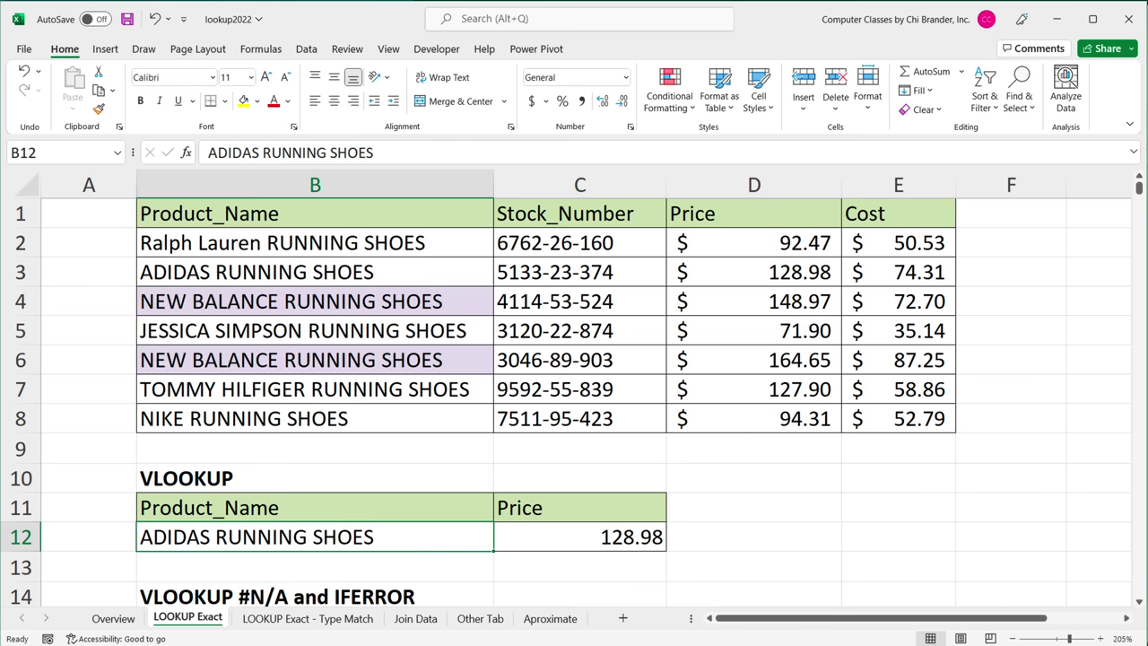
Change B12 to NIKE RUNNING SHOES so C12 returns 94.31
{"action": "double_click", "coordinate": [213, 538]}
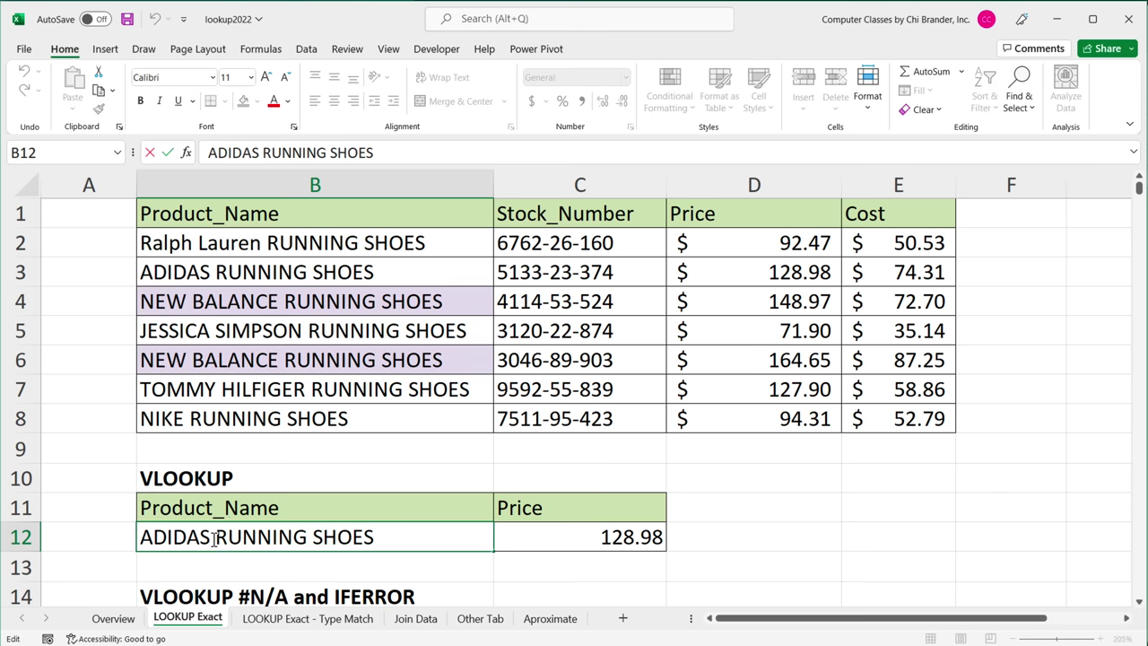
{"action": "left_click_drag", "start_coordinate": [212, 538], "coordinate": [135, 536]}
{"action": "type", "text": "NIK"}
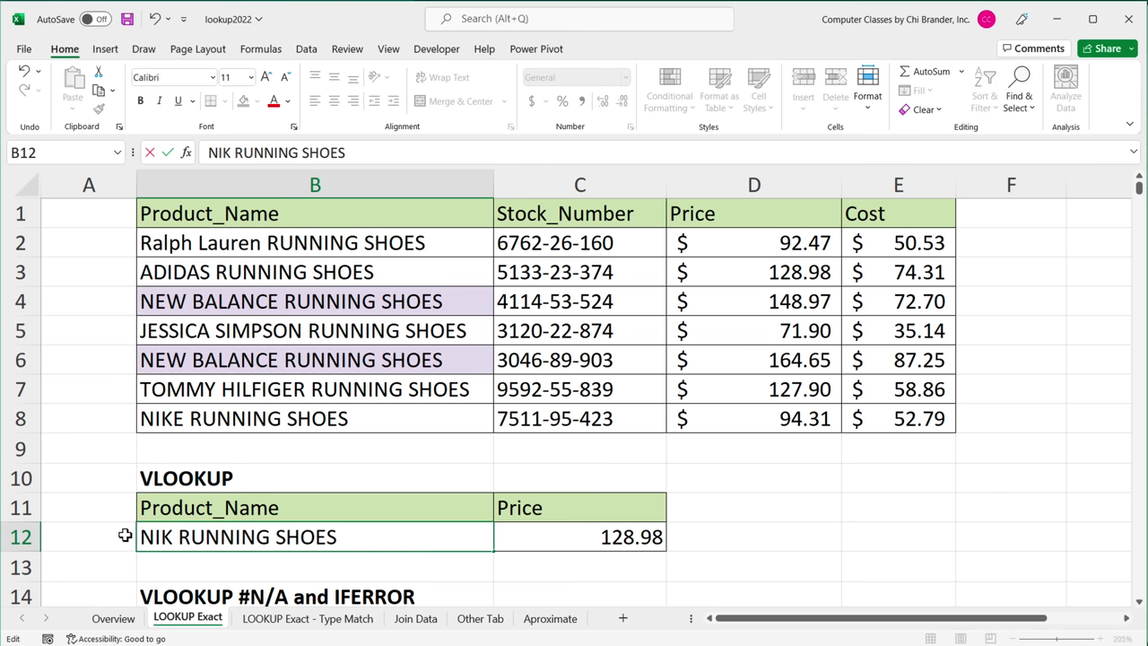
{"action": "type", "text": "E"}
{"action": "key", "text": "Return"}
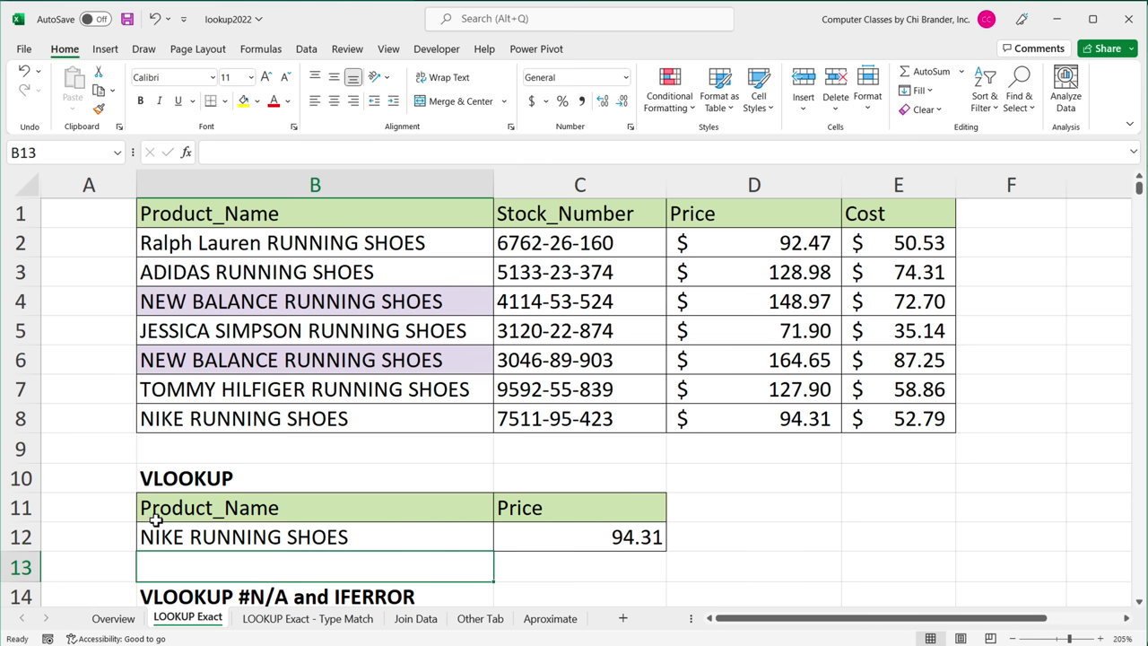
Review the B2:B8 product and D2:D8 price ranges, then open C12's formula for editing
{"action": "left_click", "coordinate": [327, 538]}
{"action": "left_click", "coordinate": [276, 248]}
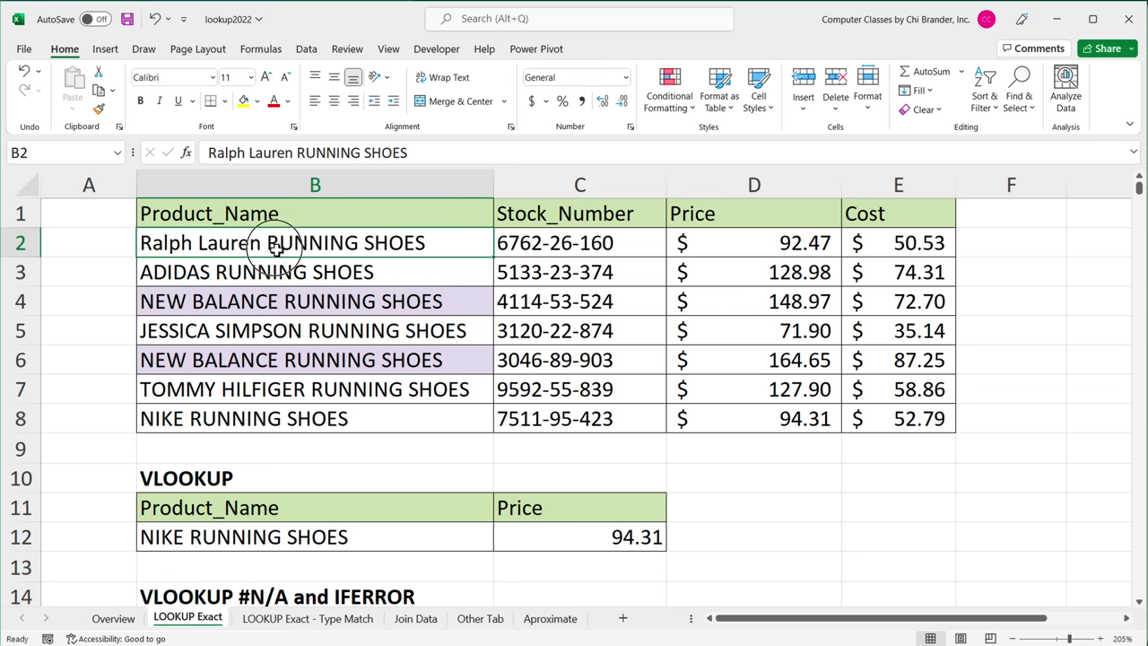
{"action": "left_click_drag", "start_coordinate": [276, 248], "coordinate": [251, 418]}
{"action": "left_click", "coordinate": [309, 420]}
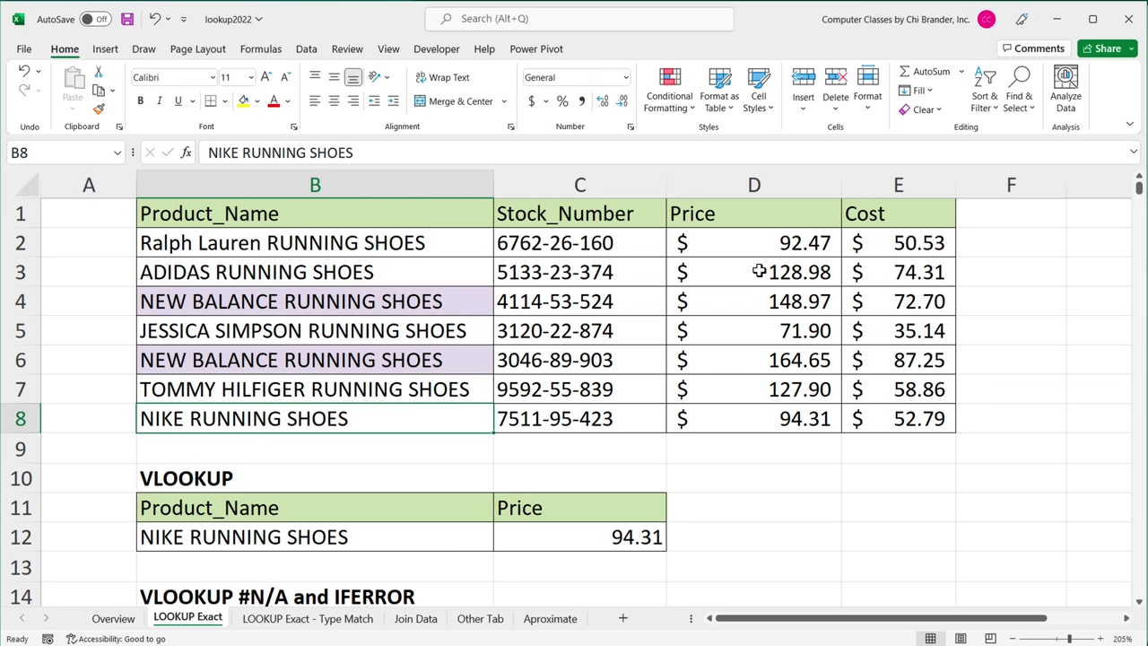
{"action": "left_click_drag", "start_coordinate": [766, 246], "coordinate": [768, 439]}
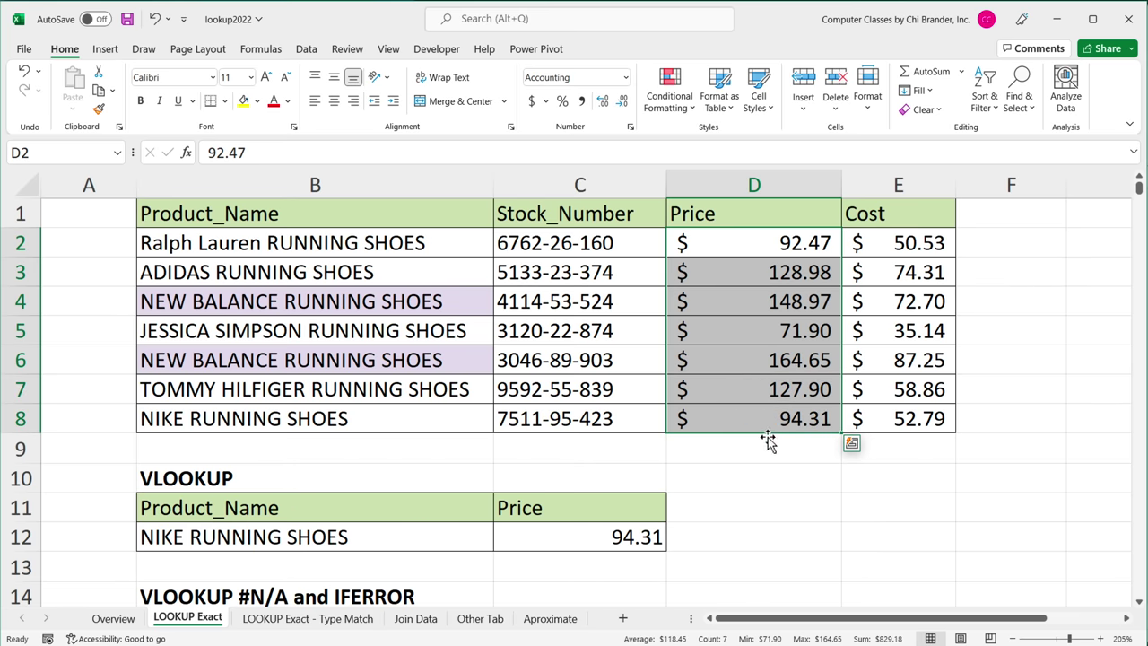
{"action": "left_click", "coordinate": [807, 418]}
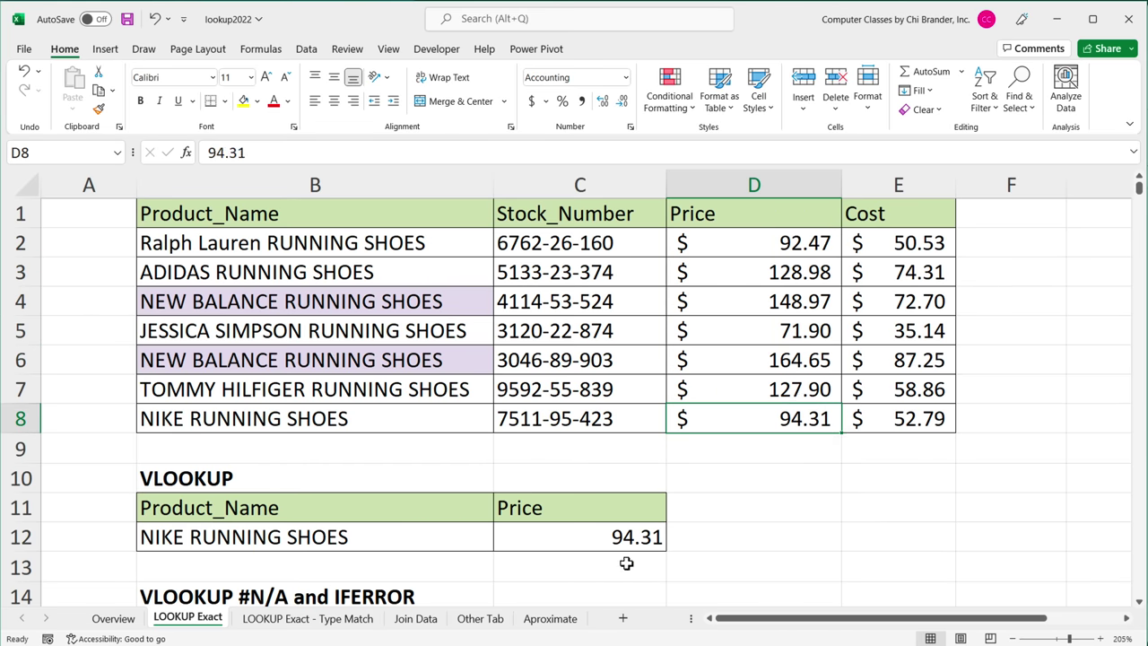
{"action": "left_click", "coordinate": [606, 536]}
{"action": "double_click", "coordinate": [592, 539]}
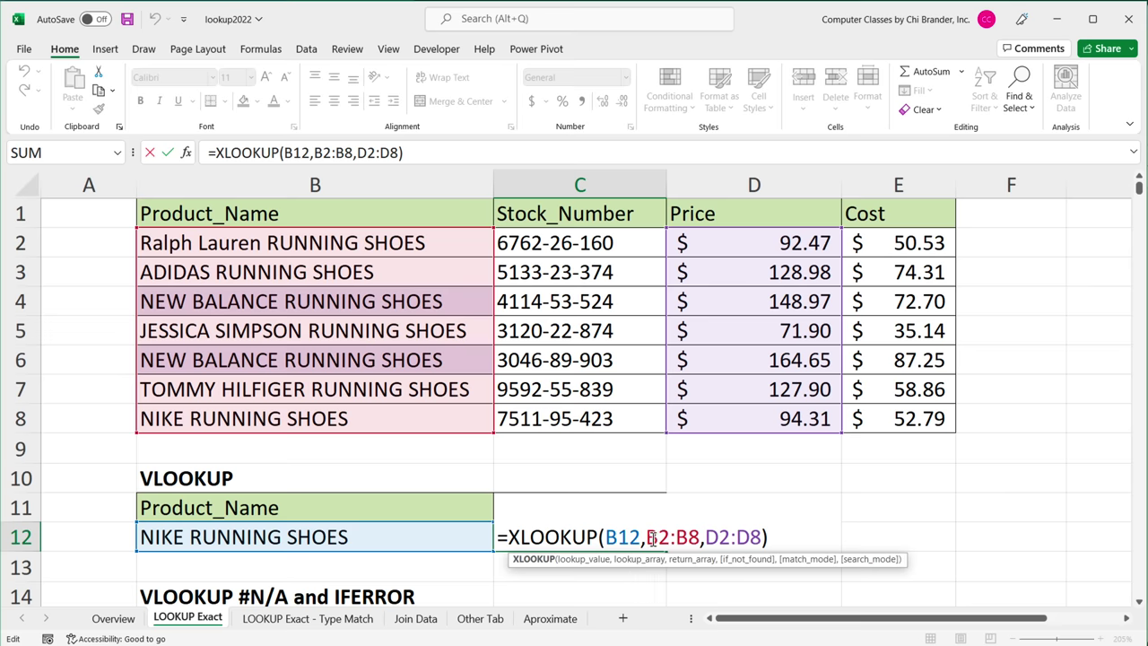
Replace C12's return array with D1:D8, producing a #VALUE! error
{"action": "left_click_drag", "start_coordinate": [647, 536], "coordinate": [700, 537]}
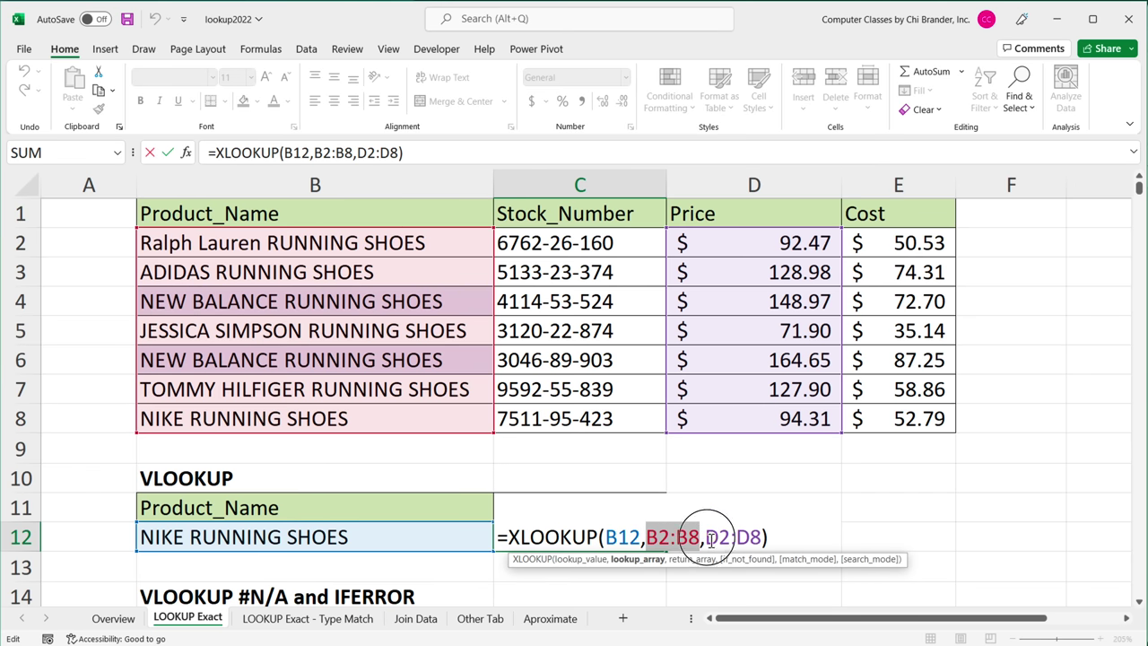
{"action": "left_click_drag", "start_coordinate": [707, 536], "coordinate": [763, 537]}
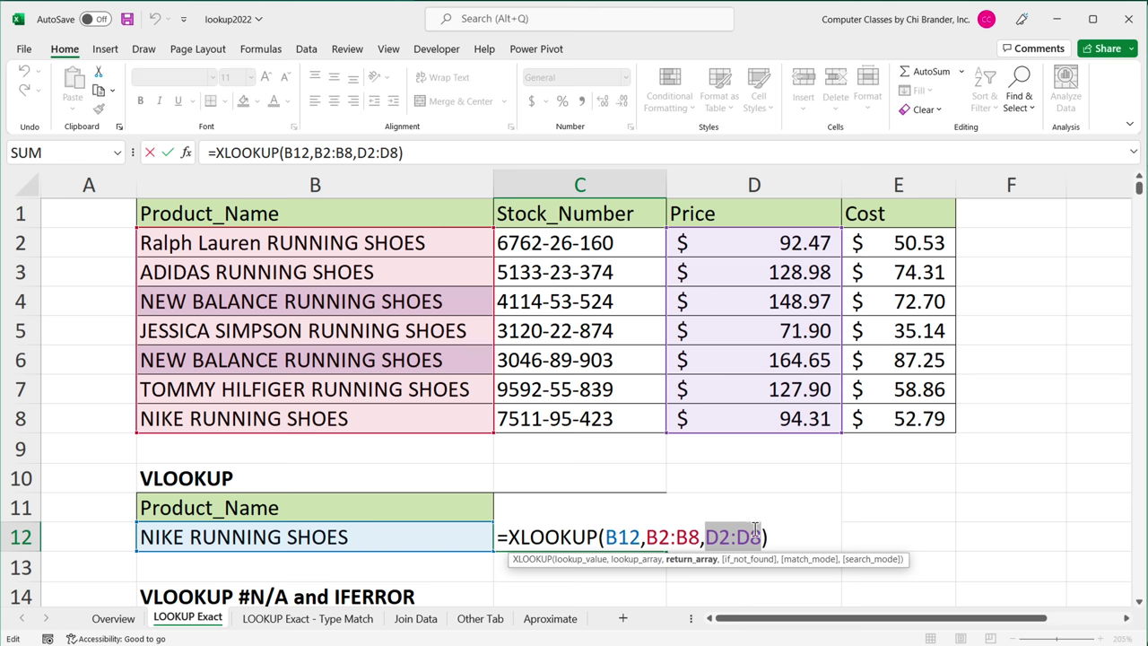
{"action": "key", "text": "BackSpace"}
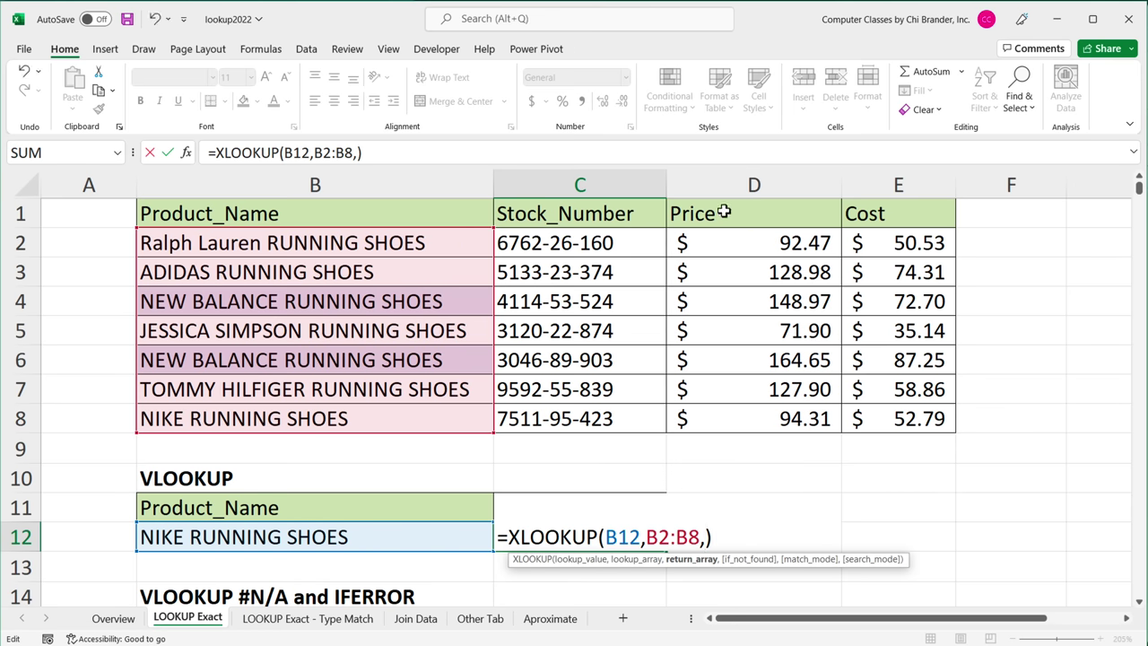
{"action": "left_click_drag", "start_coordinate": [744, 214], "coordinate": [730, 428]}
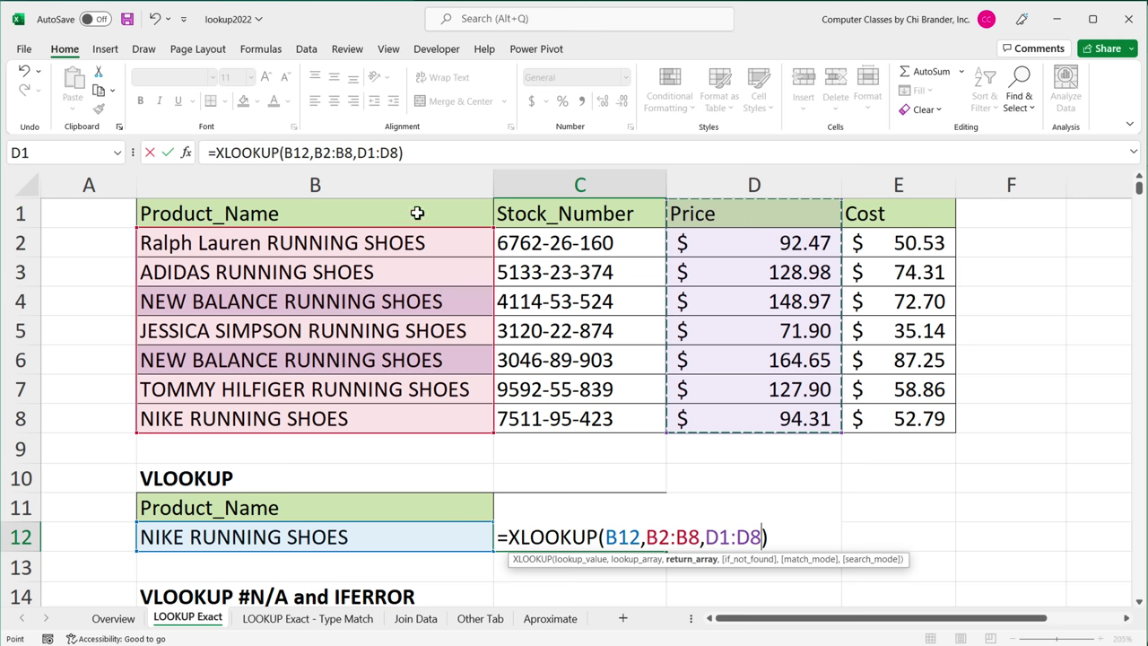
{"action": "key", "text": "Return"}
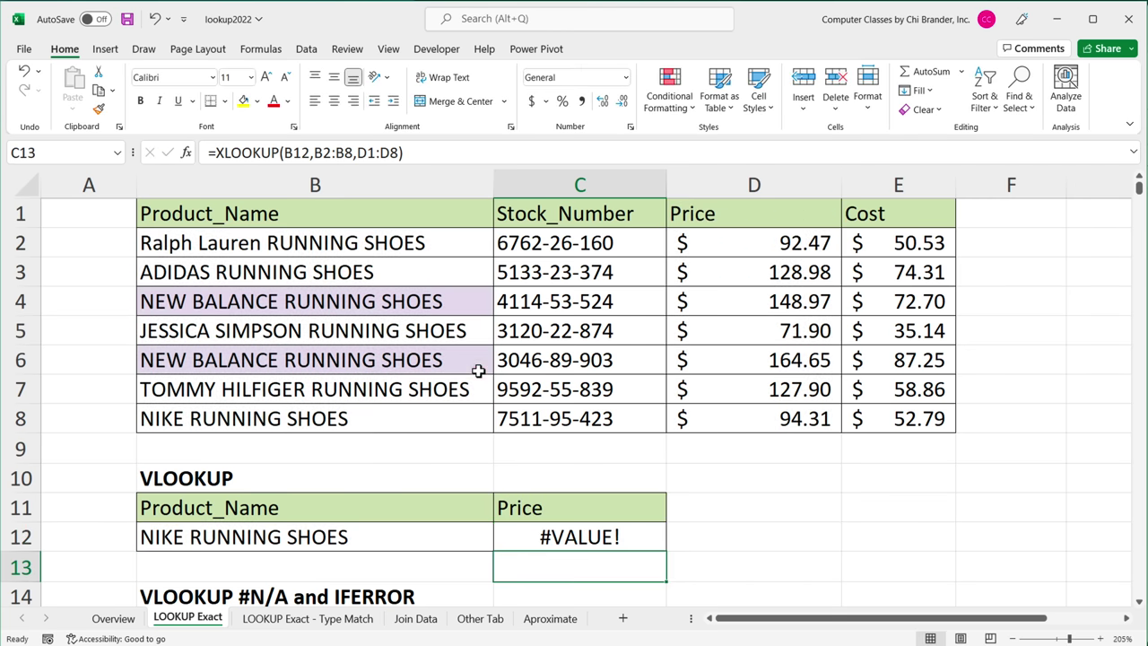
{"action": "left_click", "coordinate": [584, 539]}
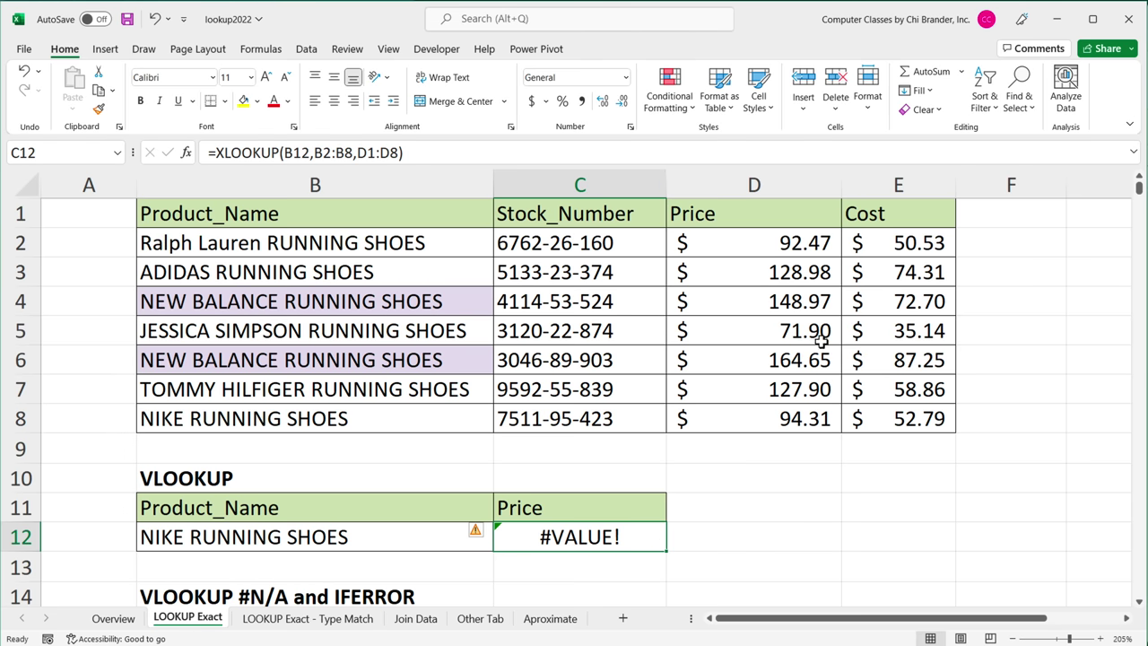
Edit the return range back toward D2:D8, then swap in the shifted D3:D9, giving 0
{"action": "double_click", "coordinate": [565, 534]}
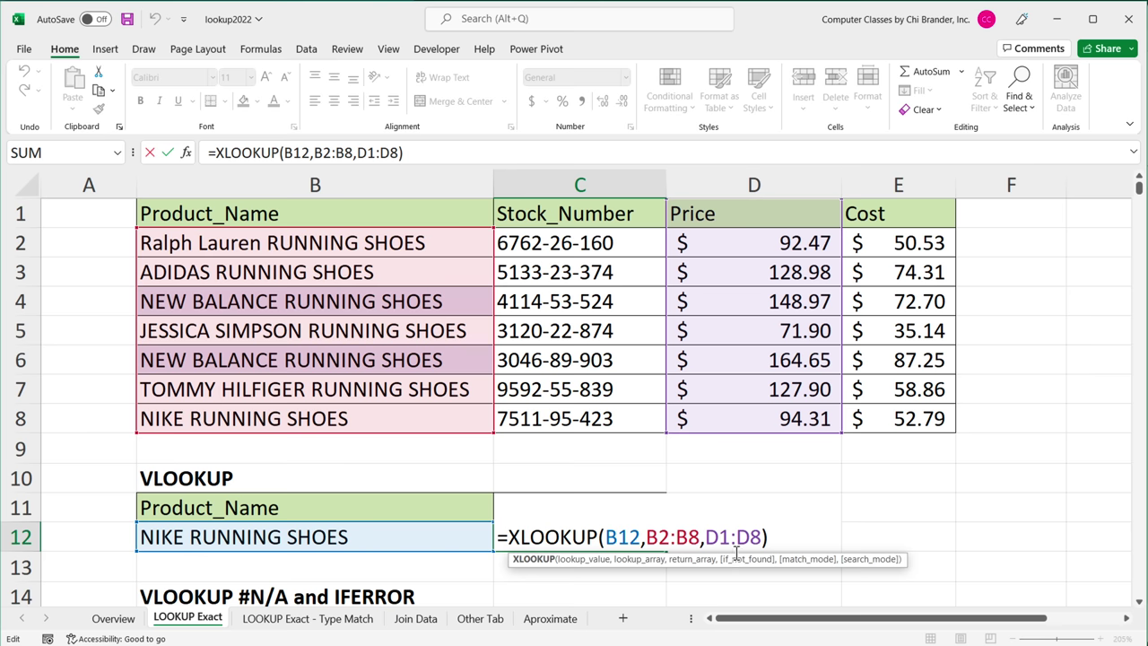
{"action": "left_click", "coordinate": [760, 537]}
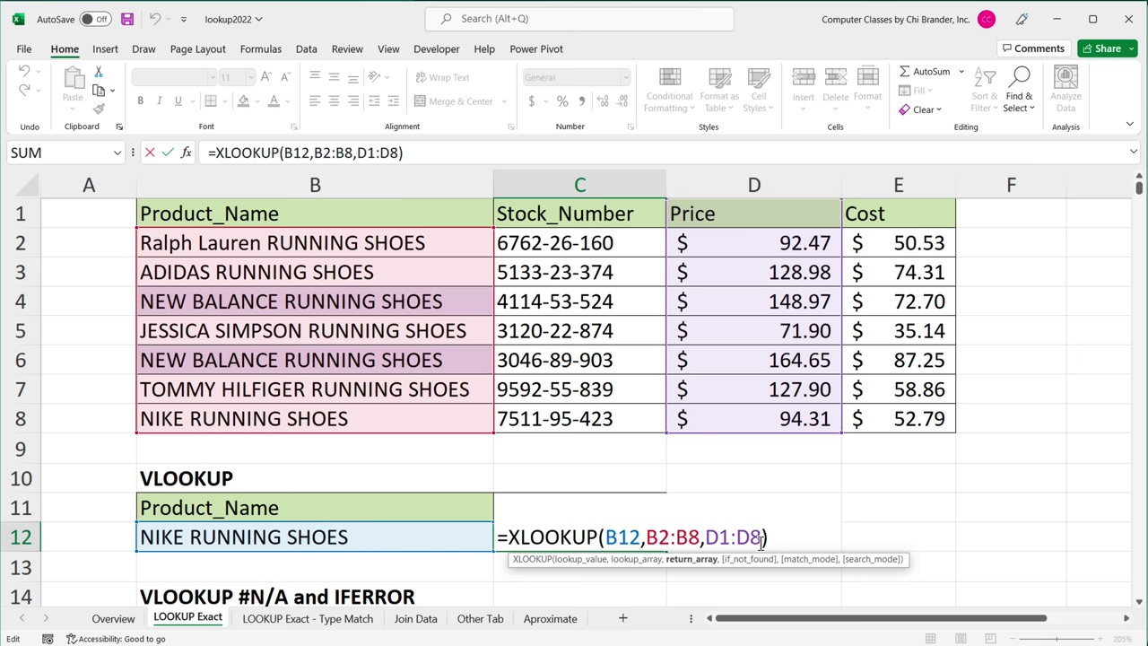
{"action": "key", "text": "BackSpace"}
{"action": "type", "text": "2"}
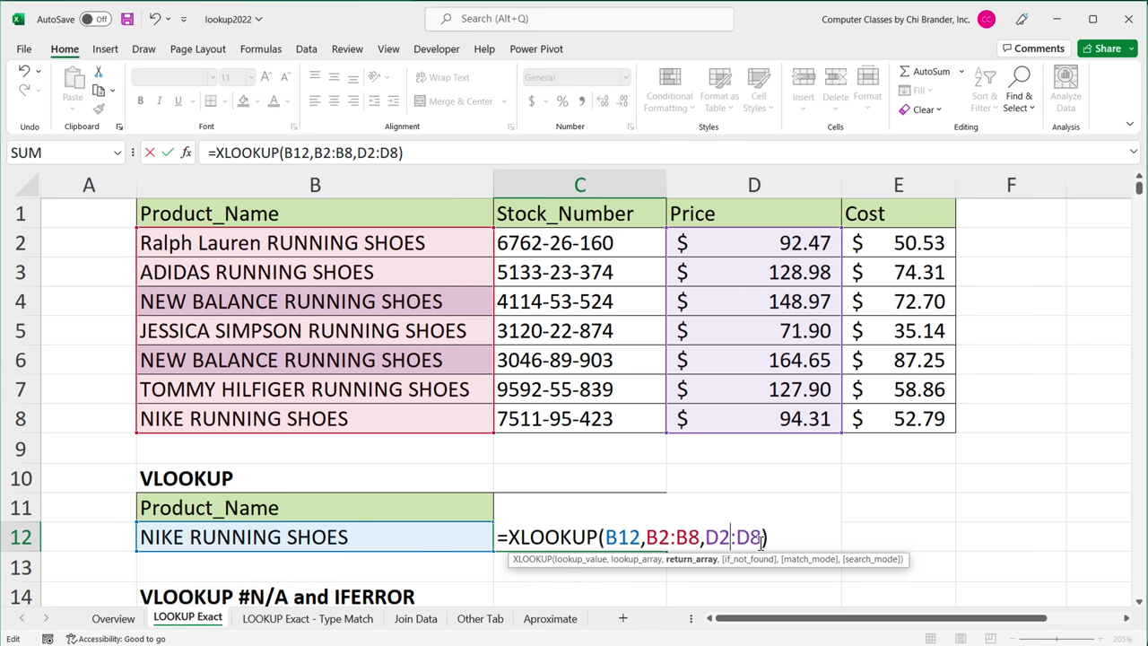
{"action": "left_click", "coordinate": [778, 541]}
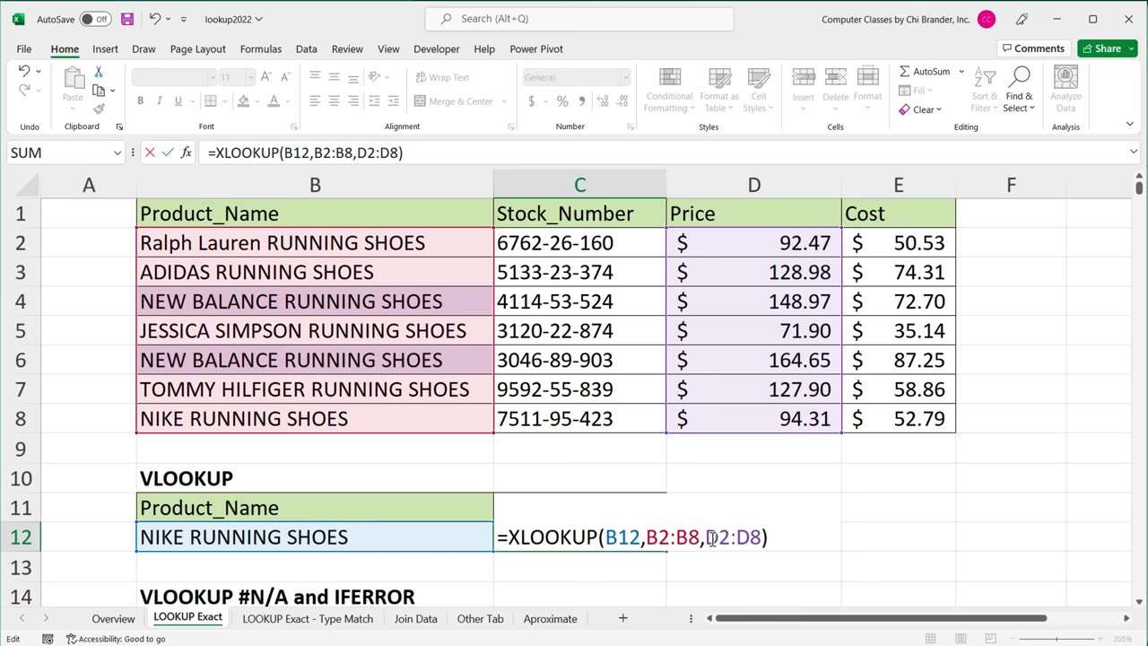
{"action": "left_click_drag", "start_coordinate": [708, 536], "coordinate": [767, 537]}
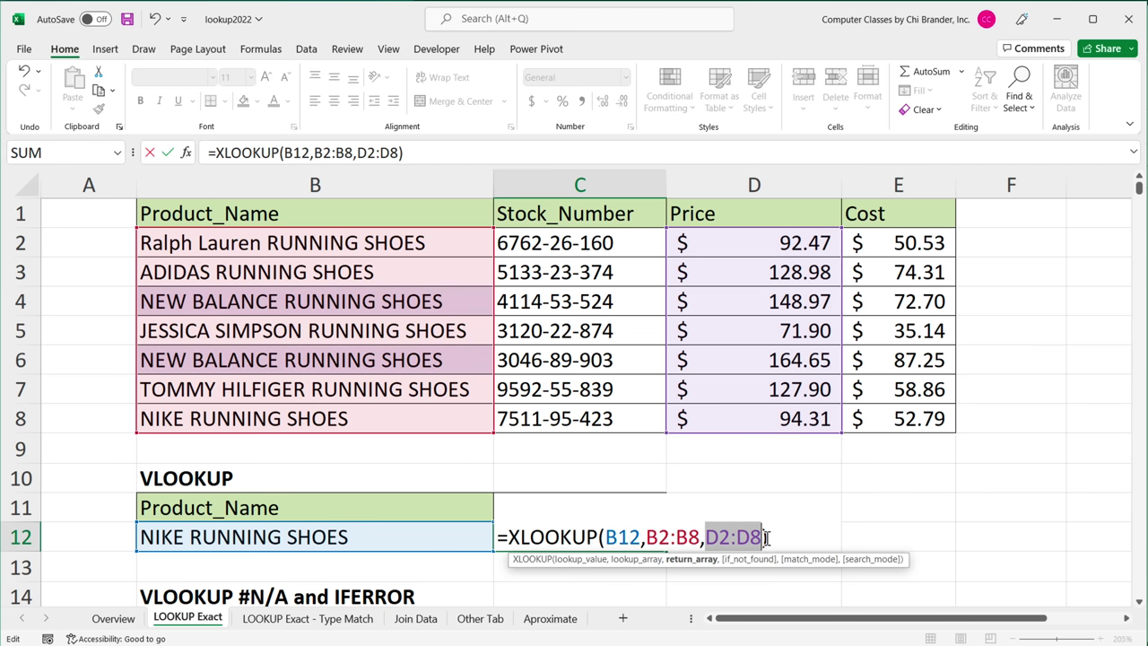
{"action": "key", "text": "BackSpace"}
{"action": "left_click_drag", "start_coordinate": [738, 269], "coordinate": [743, 449]}
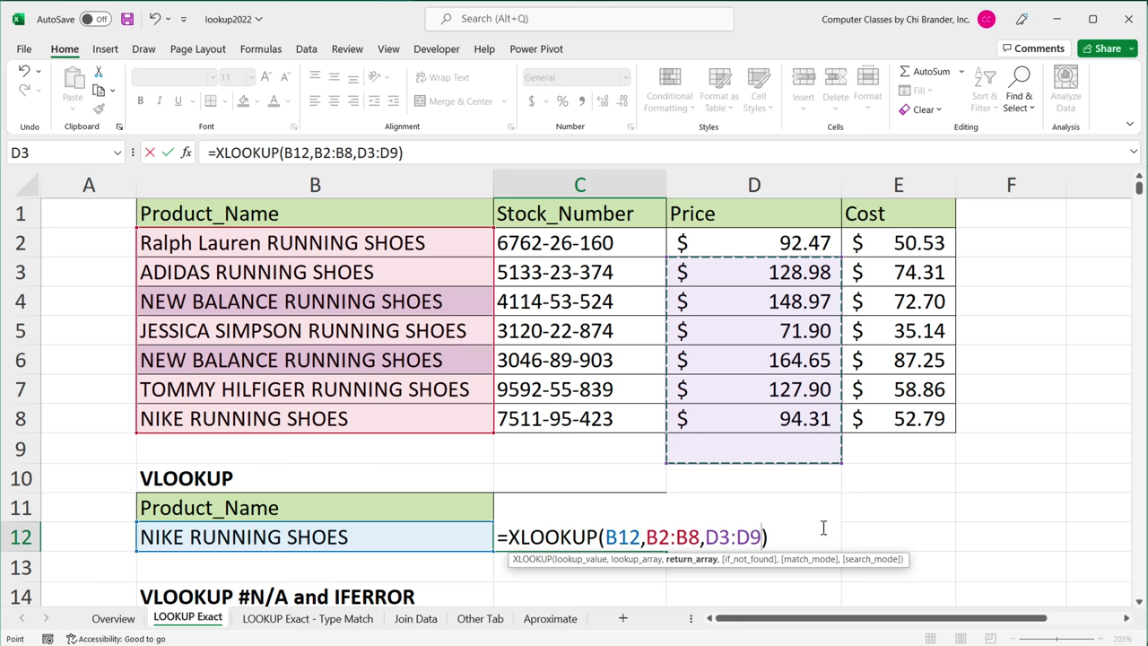
{"action": "key", "text": "Return"}
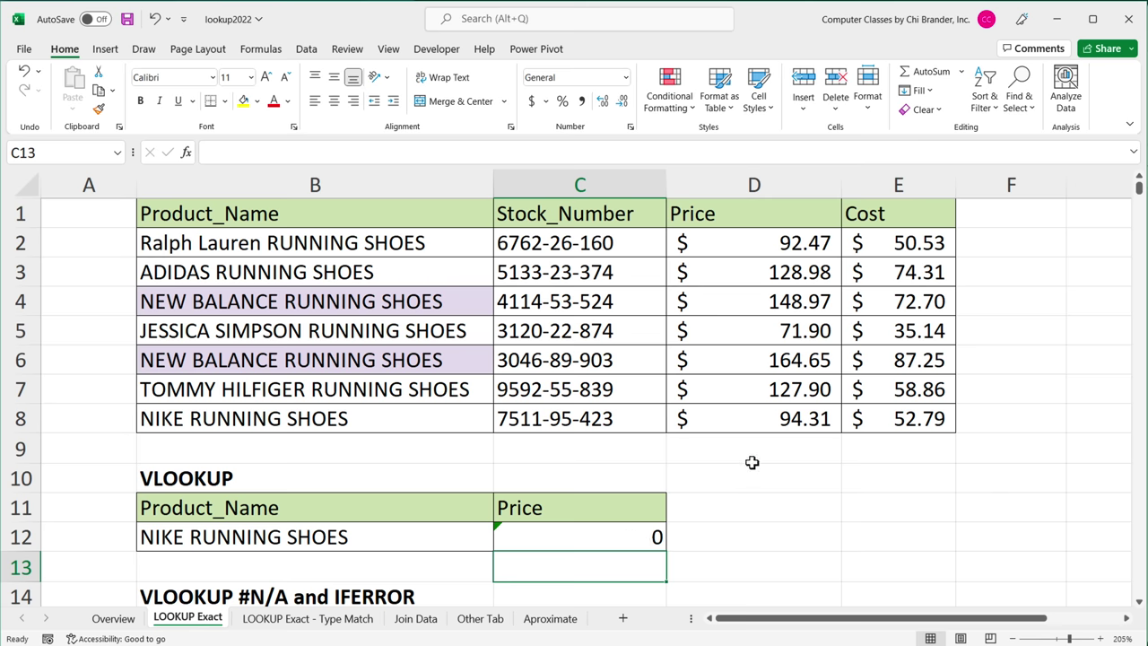
Change B12 to adidas RUNNING SHOES and review the misaligned 148.97 result in C12
{"action": "left_click", "coordinate": [461, 566]}
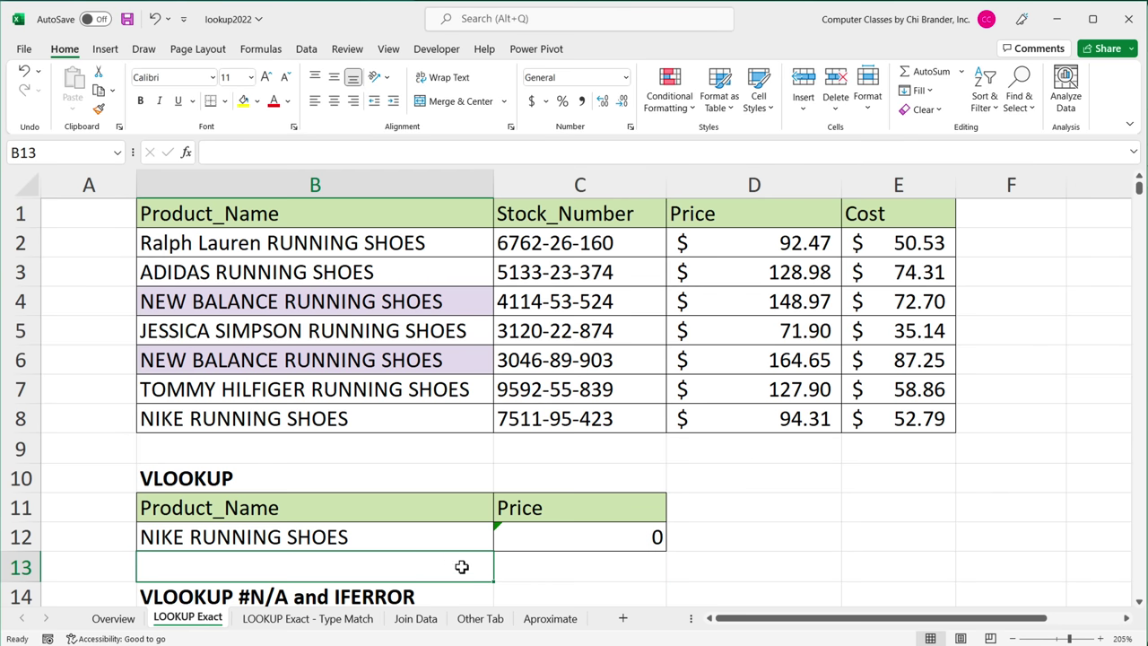
{"action": "double_click", "coordinate": [186, 540]}
{"action": "left_click_drag", "start_coordinate": [186, 540], "coordinate": [97, 538]}
{"action": "type", "text": "ad"}
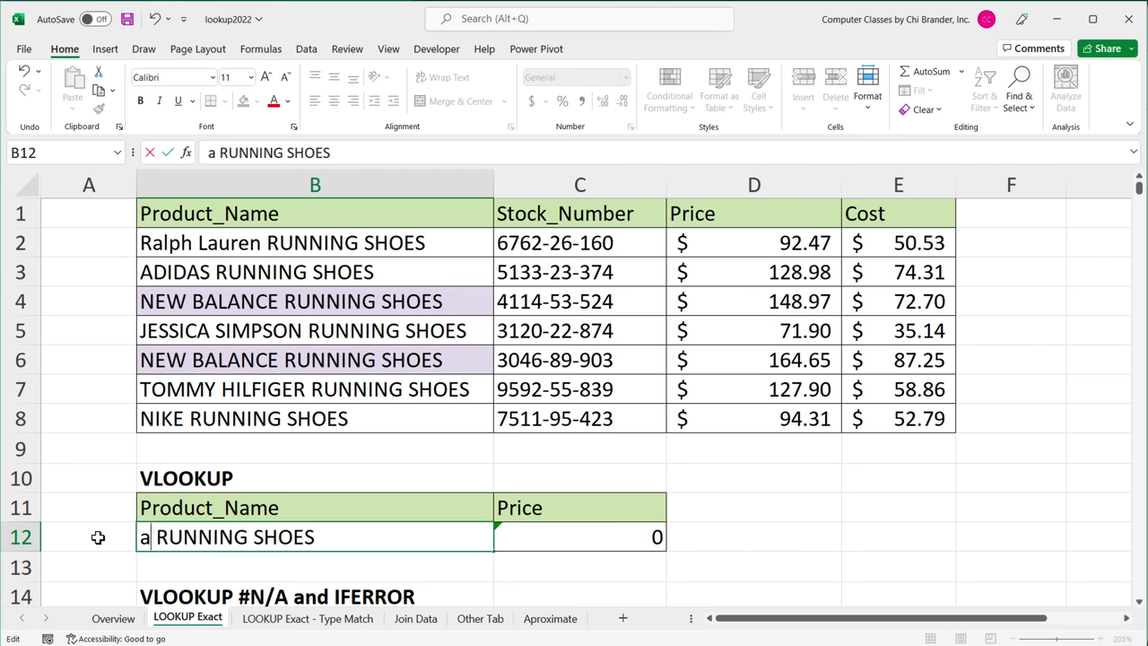
{"action": "type", "text": "idas"}
{"action": "key", "text": "Return"}
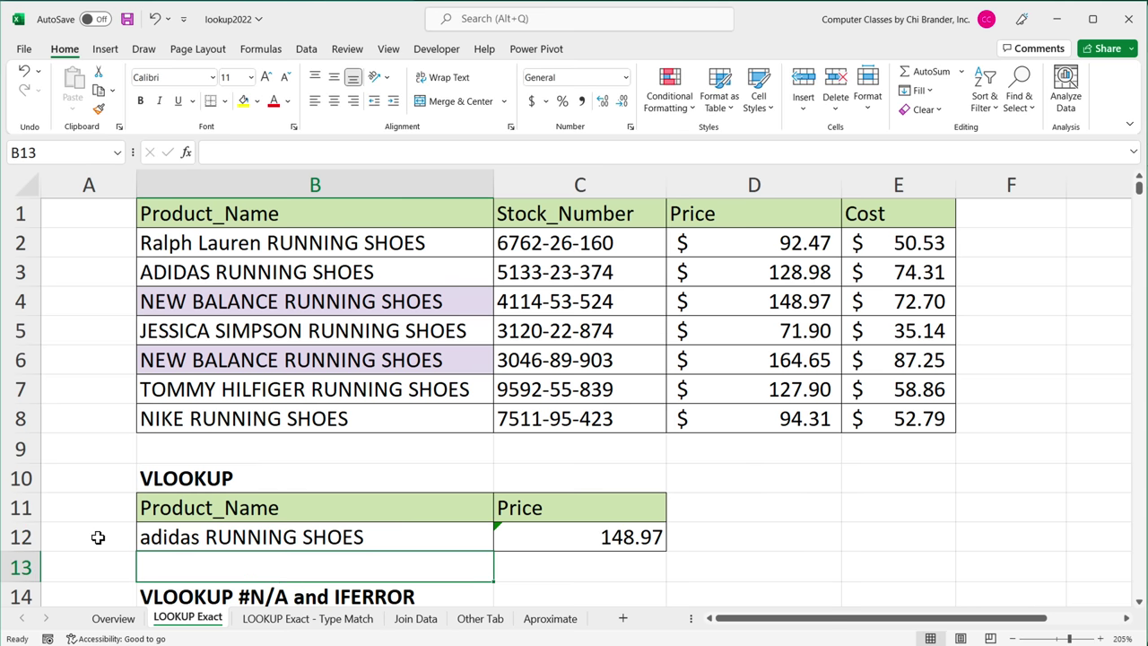
{"action": "left_click", "coordinate": [632, 538]}
{"action": "double_click", "coordinate": [630, 539]}
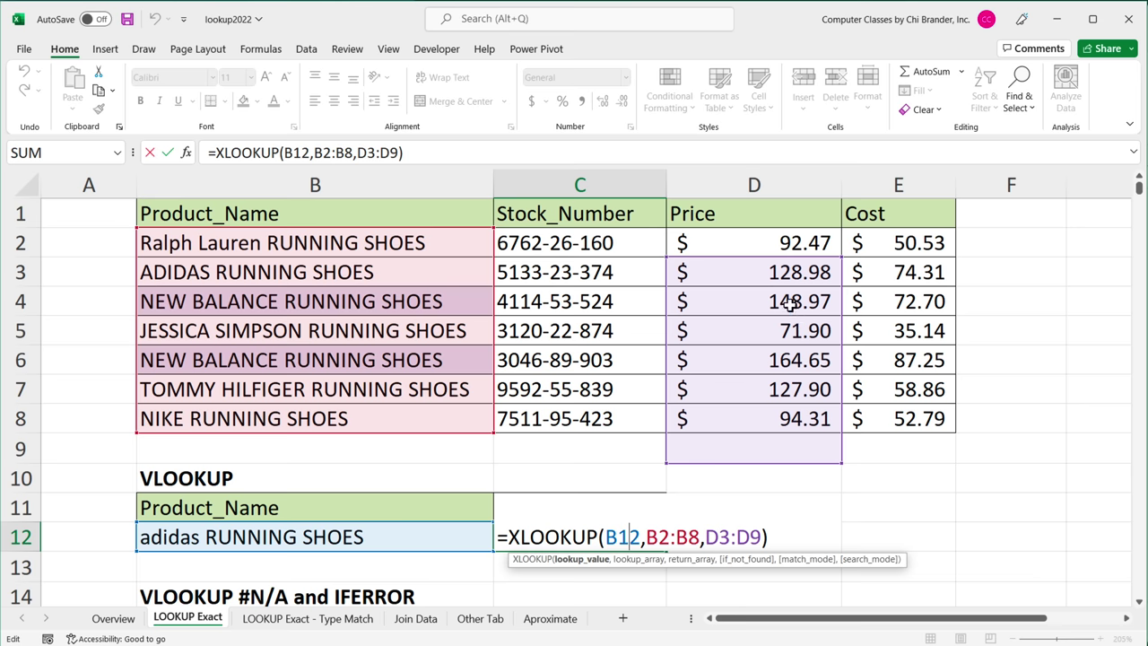
{"action": "key", "text": "Return"}
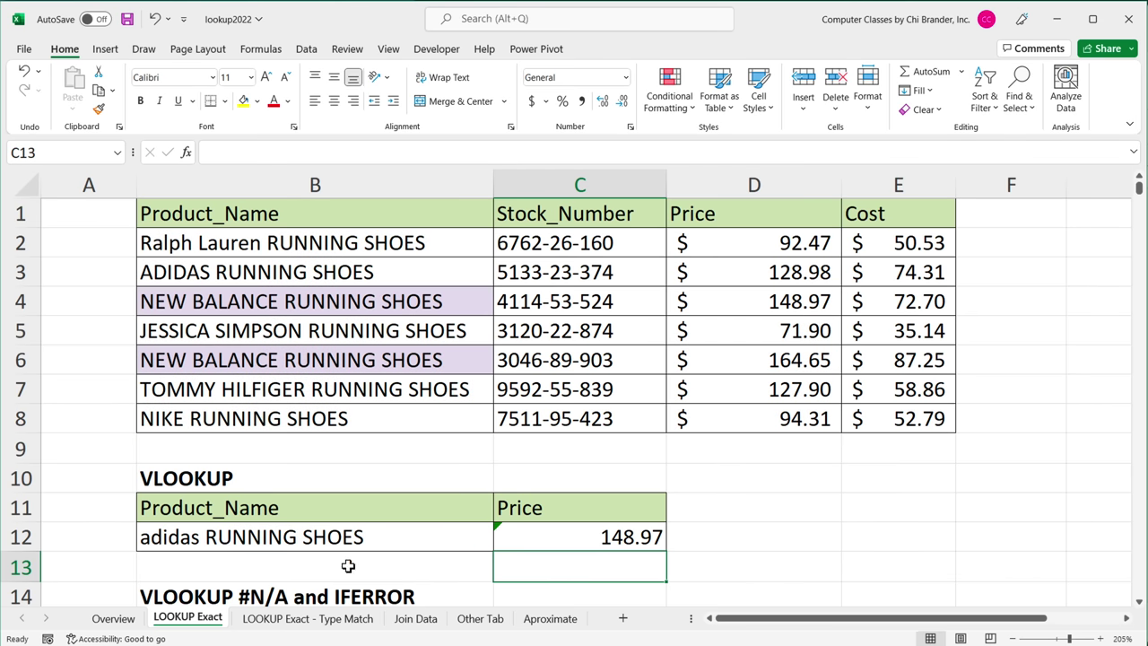
Restore NIKE RUNNING SHOES in B12 and reopen C12's XLOOKUP formula
{"action": "double_click", "coordinate": [195, 538]}
{"action": "left_click_drag", "start_coordinate": [194, 539], "coordinate": [90, 530]}
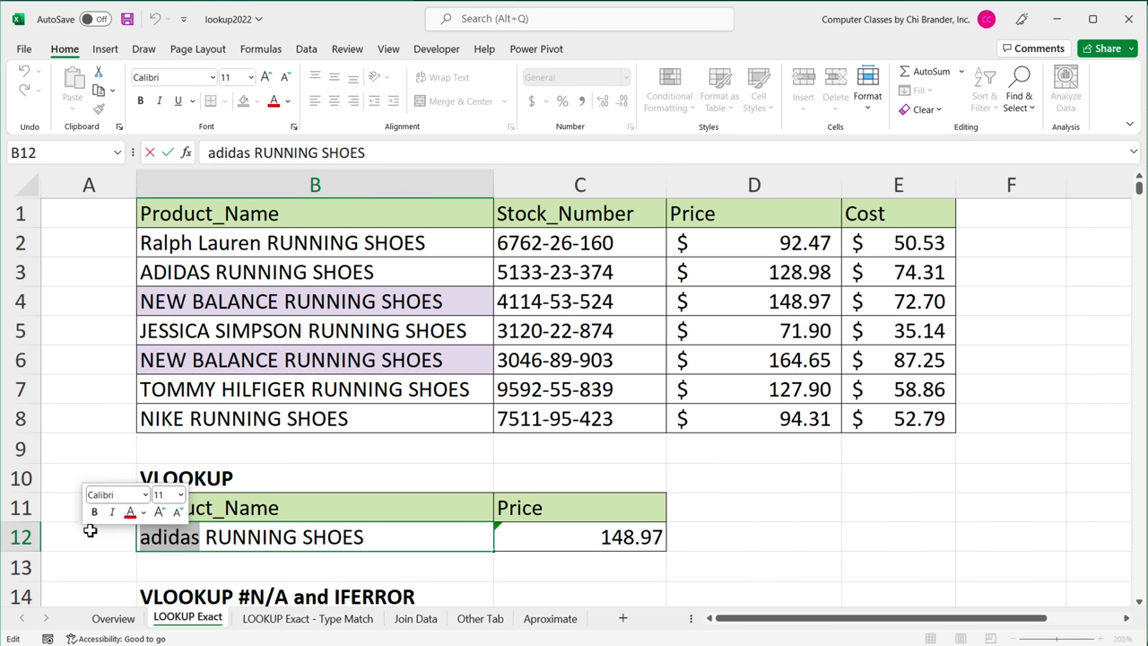
{"action": "type", "text": "NIKE"}
{"action": "key", "text": "Return"}
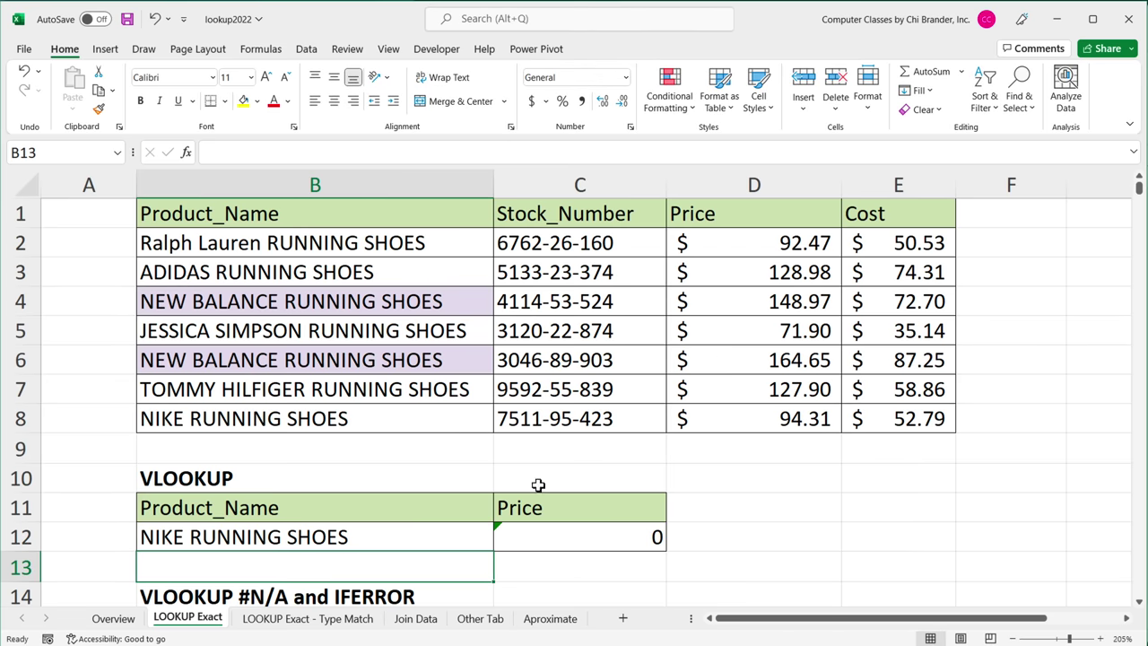
{"action": "double_click", "coordinate": [580, 536]}
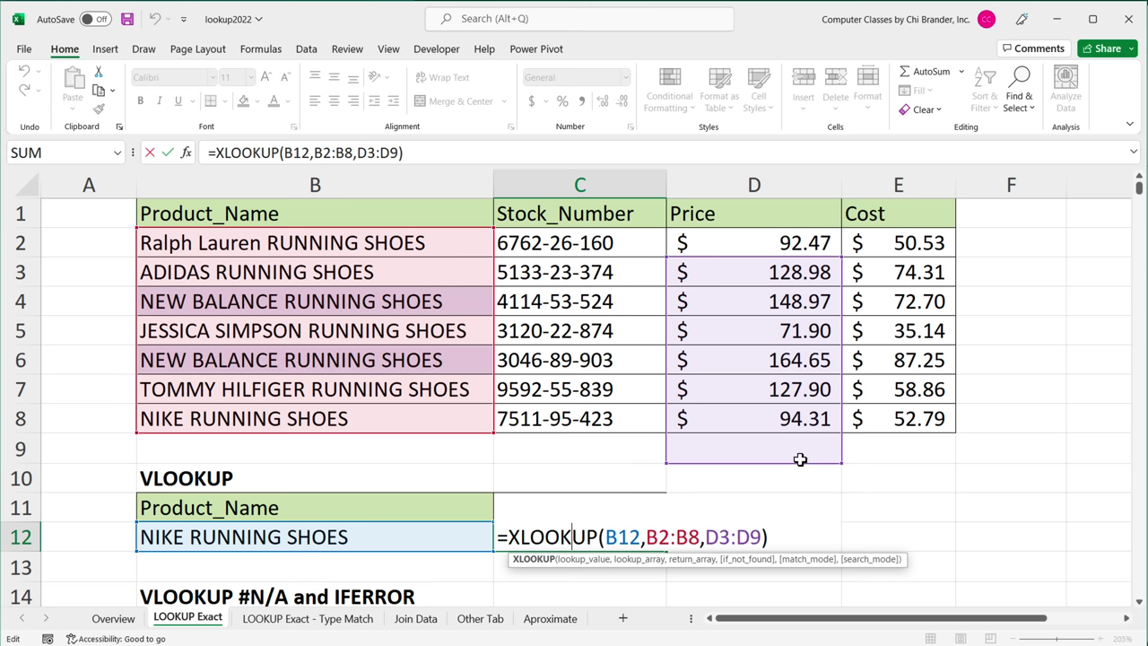
Set C12's return range back from D3:D9 to D2:D8
{"action": "left_click_drag", "start_coordinate": [707, 536], "coordinate": [762, 537]}
{"action": "type", "text": "\\"}
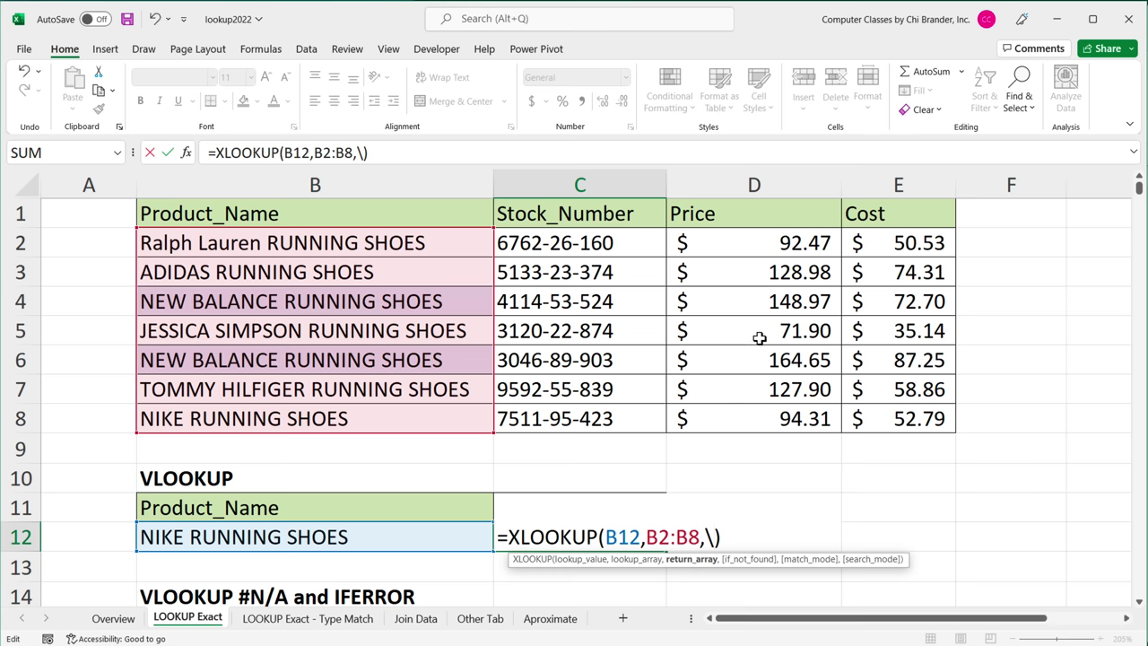
{"action": "key", "text": "BackSpace"}
{"action": "left_click_drag", "start_coordinate": [743, 238], "coordinate": [762, 419]}
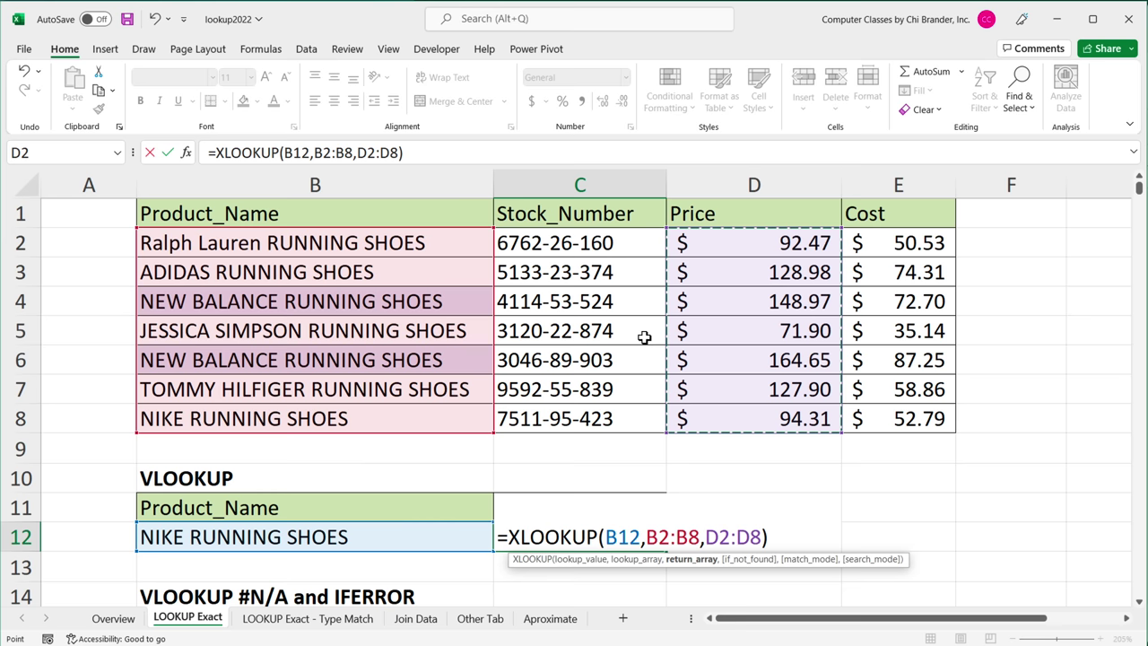
{"action": "key", "text": "Return"}
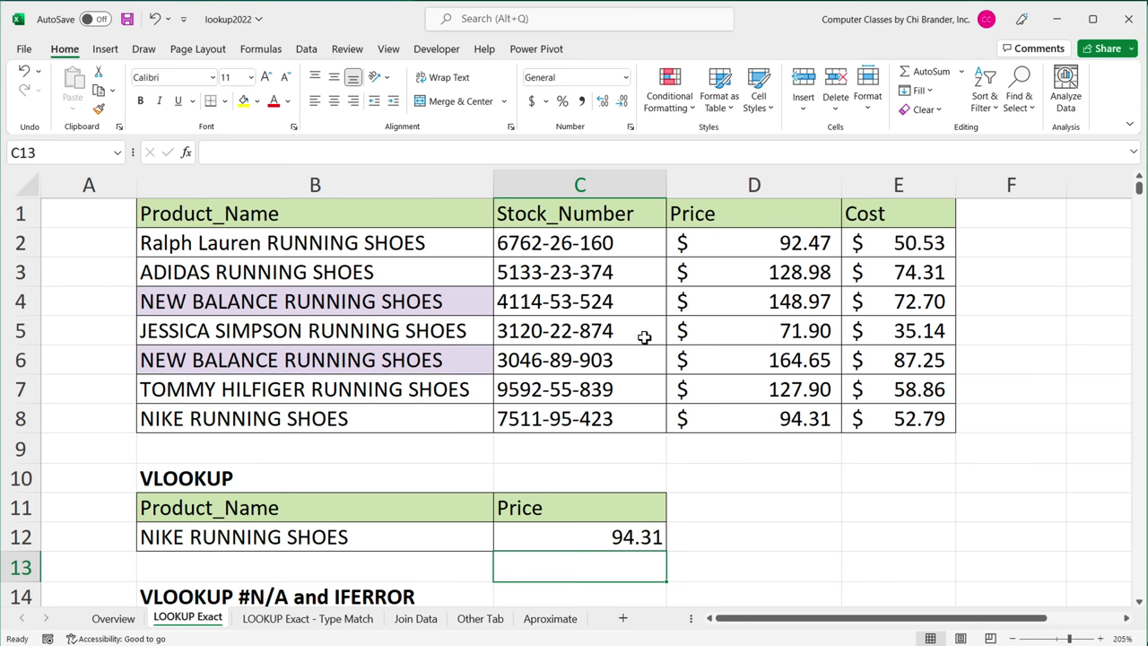
Inspect the B12, B2:B8 and D2:D8 arguments of C12's XLOOKUP
{"action": "left_click", "coordinate": [615, 539]}
{"action": "double_click", "coordinate": [613, 538]}
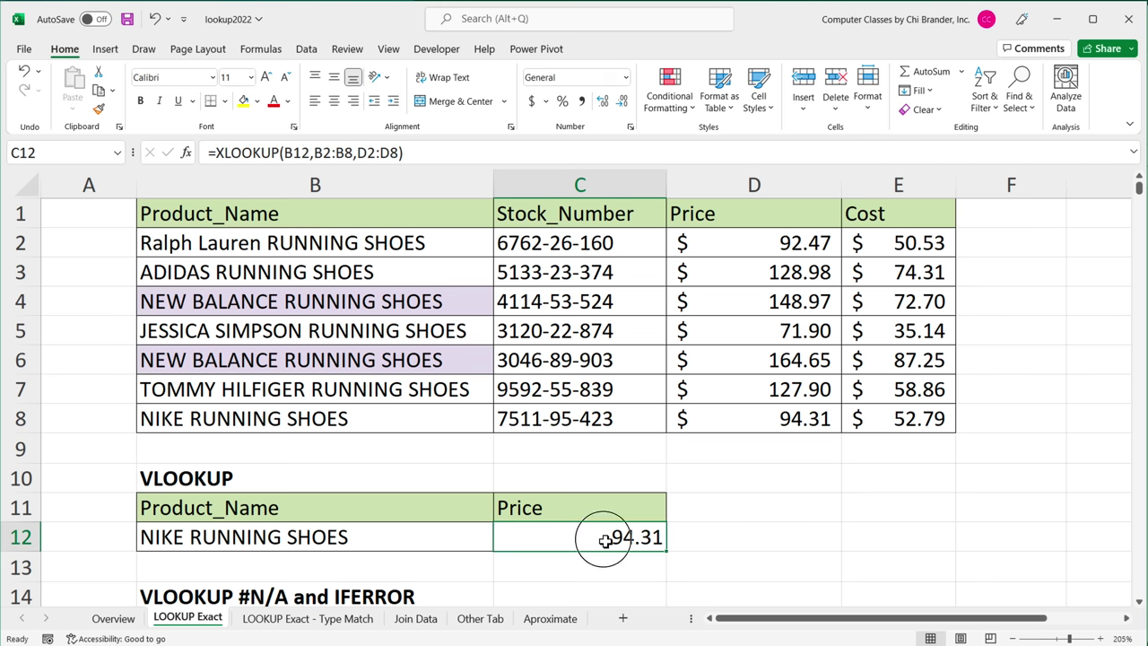
{"action": "left_click_drag", "start_coordinate": [609, 538], "coordinate": [771, 544]}
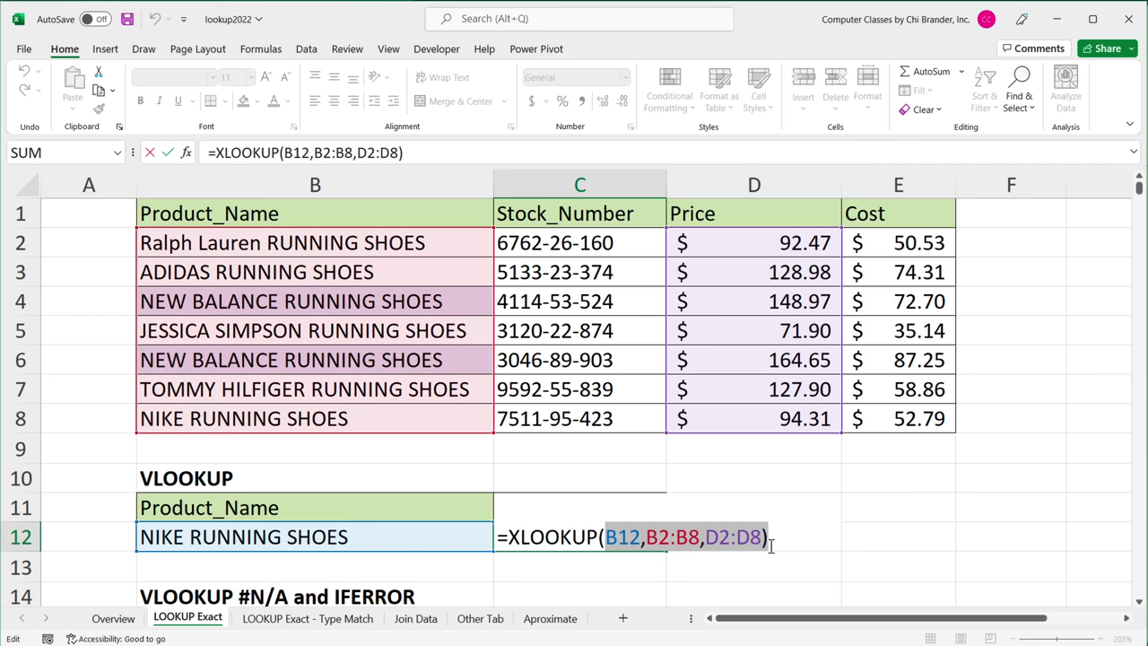
{"action": "left_click", "coordinate": [617, 538]}
{"action": "double_click", "coordinate": [622, 538]}
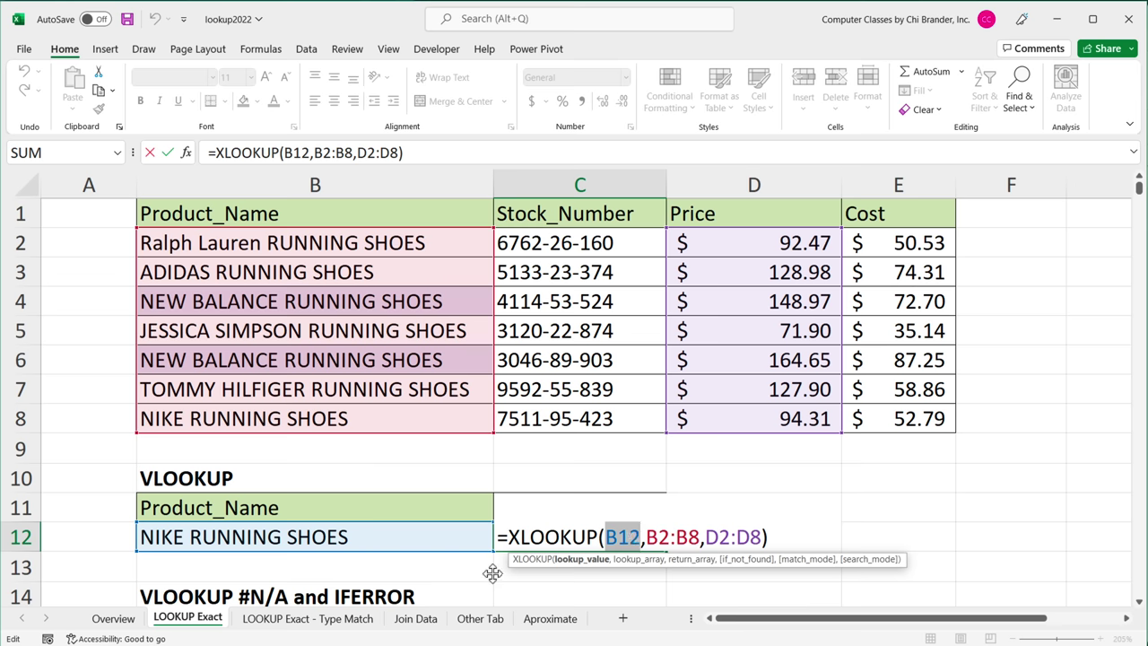
{"action": "key", "text": "Return"}
Retype B12 as lowercase 'nike RUNNING SHOES' and confirm C12 still returns 94.31
{"action": "left_click", "coordinate": [170, 538]}
{"action": "double_click", "coordinate": [179, 538]}
{"action": "left_click_drag", "start_coordinate": [184, 538], "coordinate": [141, 538]}
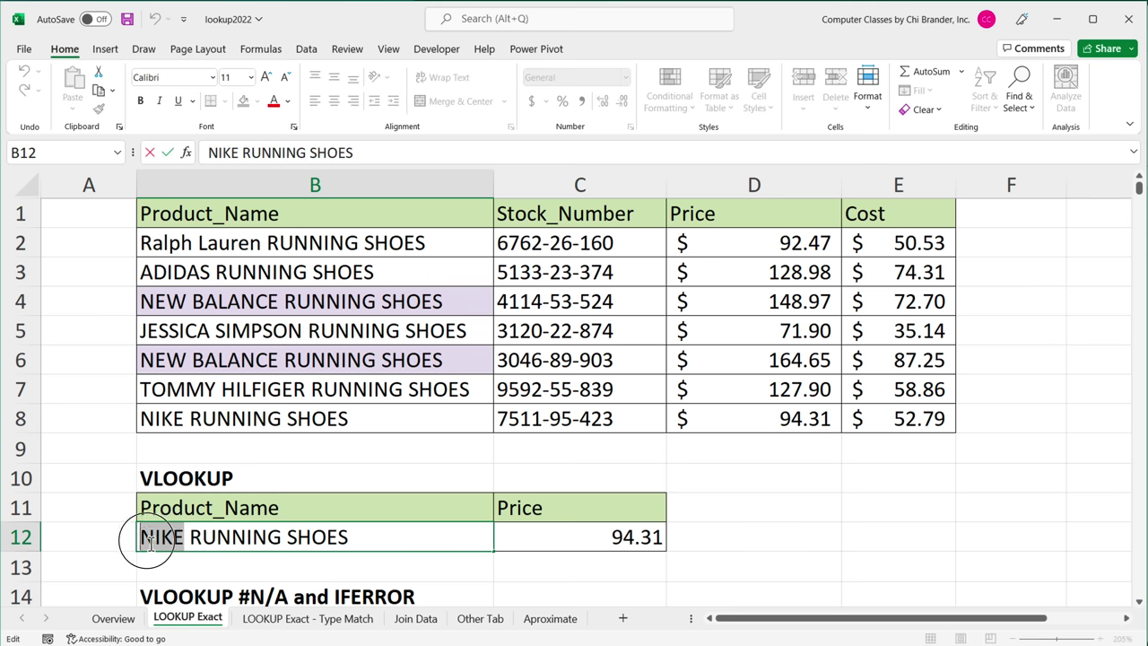
{"action": "type", "text": "nike"}
{"action": "key", "text": "Return"}
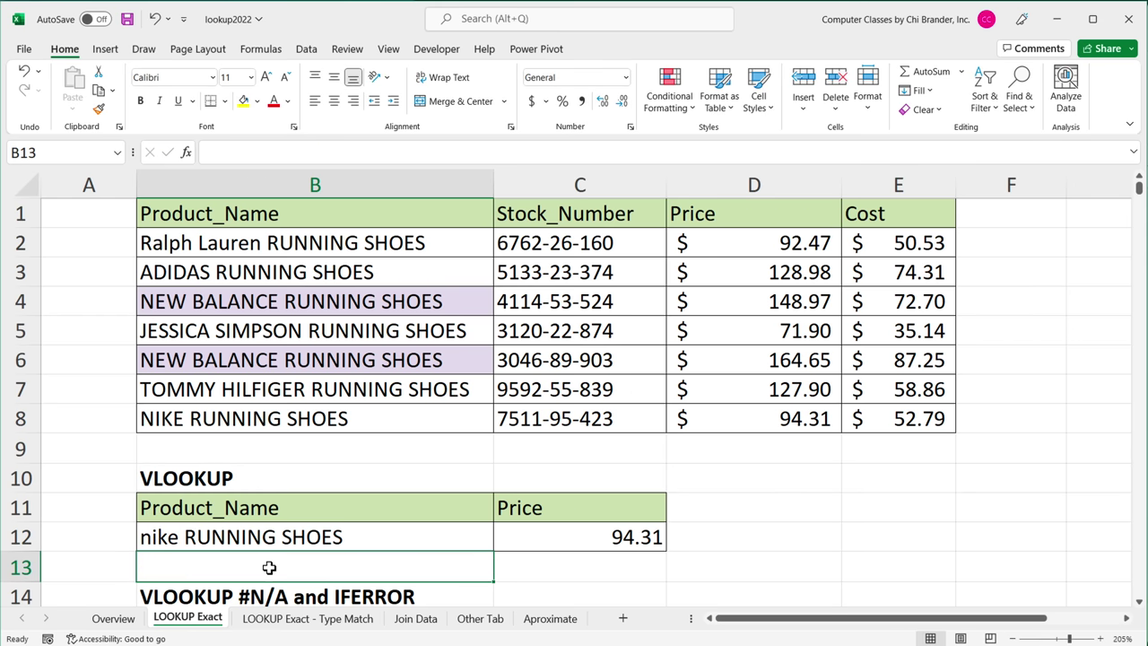
{"action": "left_click", "coordinate": [561, 536]}
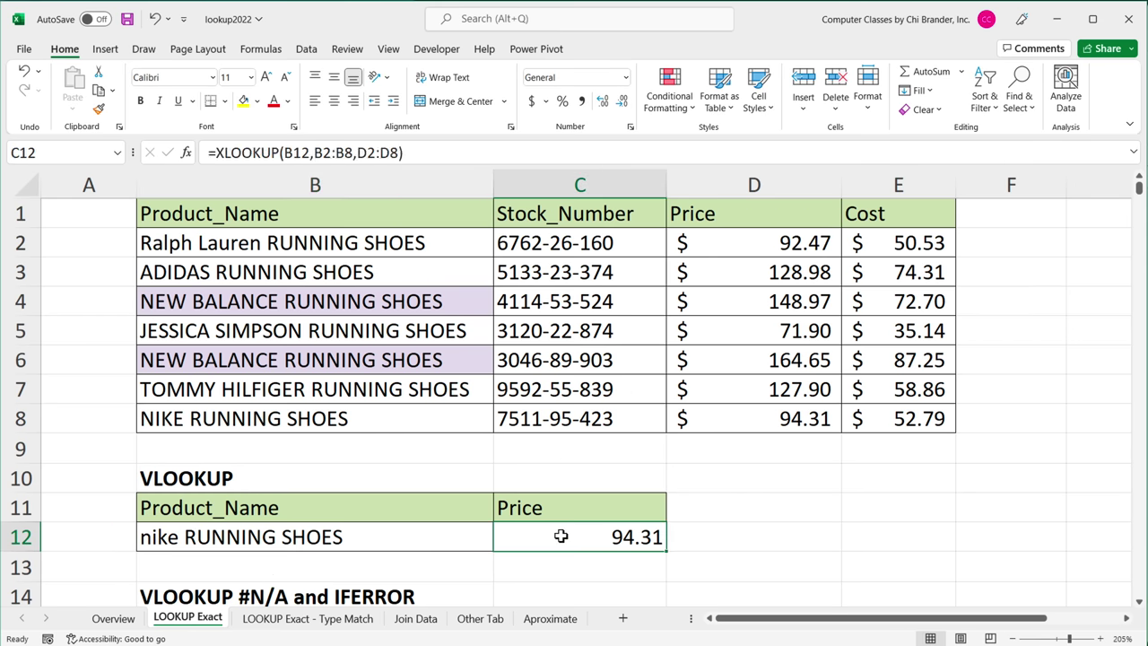
Drop and retype the final S in B12, leaving C12 showing #N/A
{"action": "double_click", "coordinate": [374, 536]}
{"action": "key", "text": "BackSpace"}
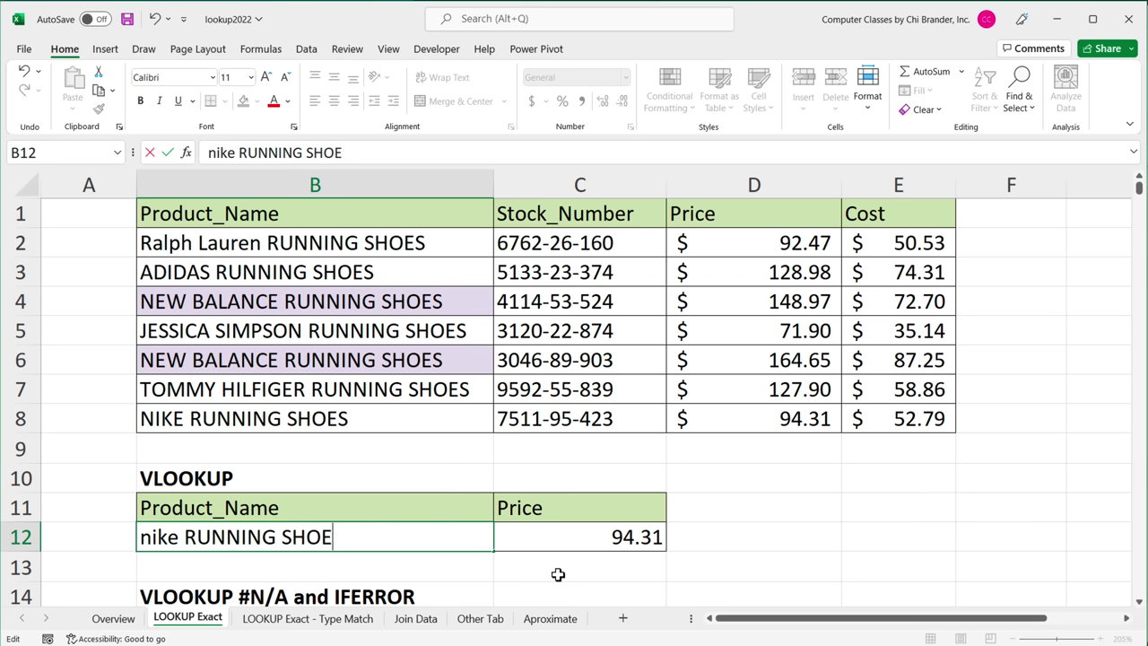
{"action": "key", "text": "Return"}
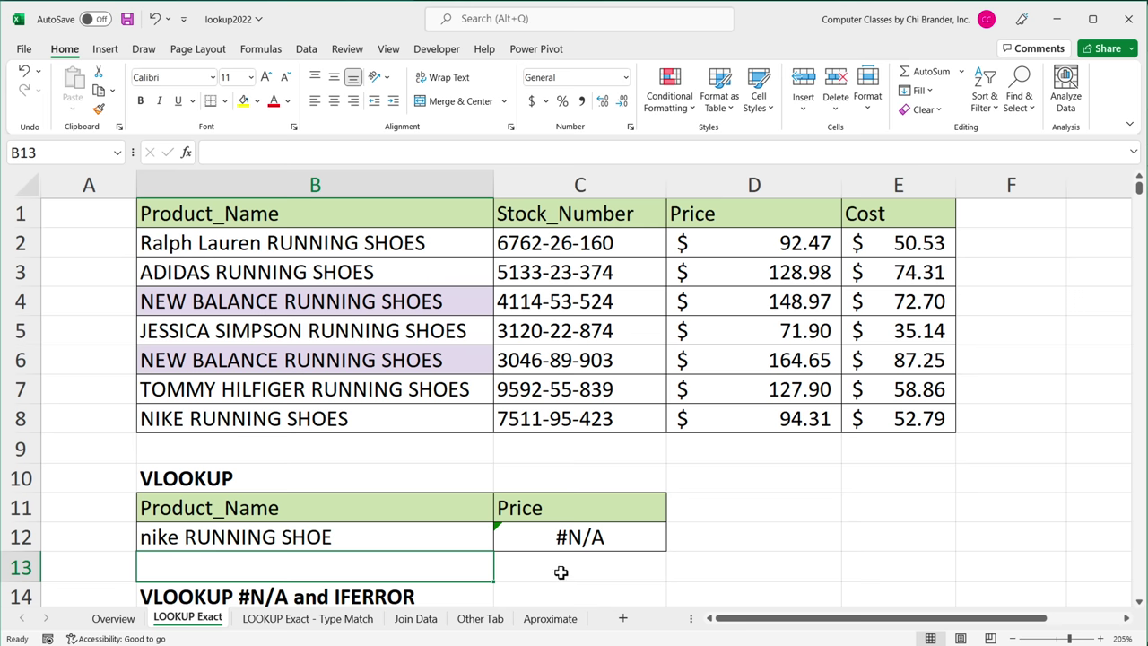
{"action": "double_click", "coordinate": [380, 541]}
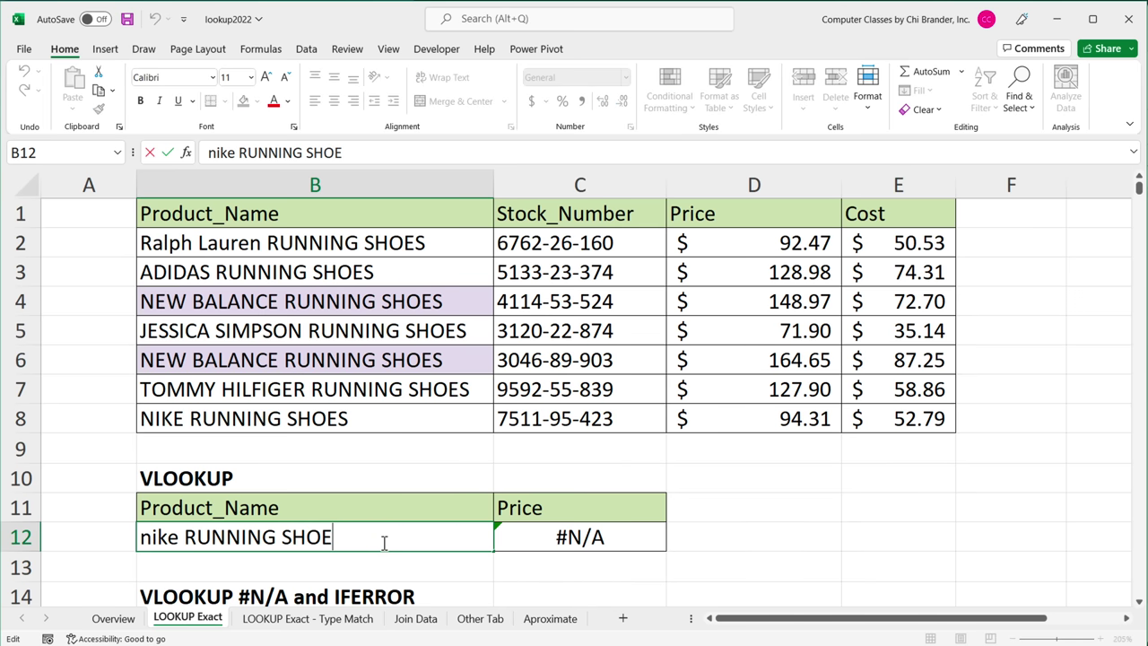
{"action": "type", "text": "S"}
{"action": "key", "text": "Return"}
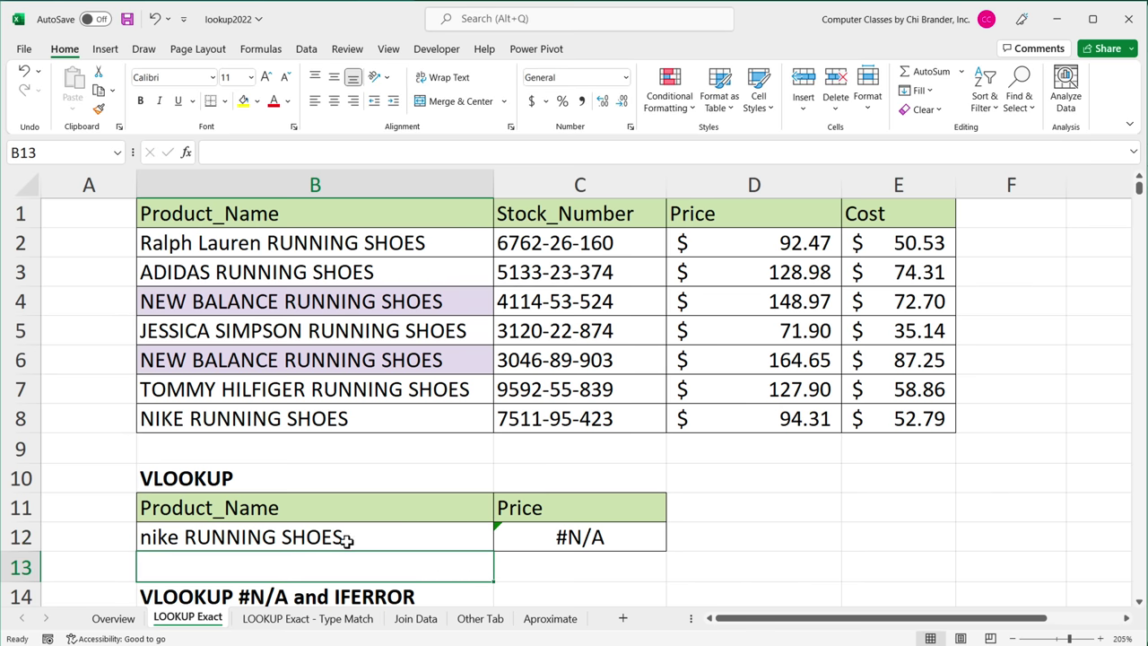
{"action": "left_click", "coordinate": [567, 538]}
Remove the trailing space from B12 so C12 returns 94.31, then open its formula
{"action": "double_click", "coordinate": [371, 534]}
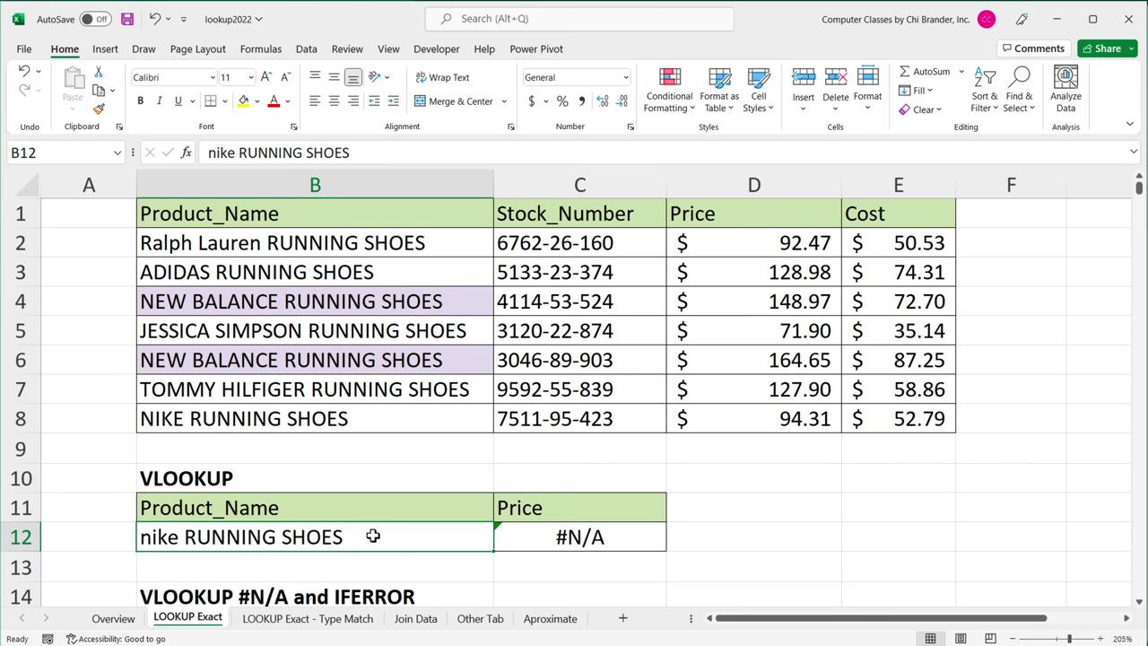
{"action": "key", "text": "BackSpace"}
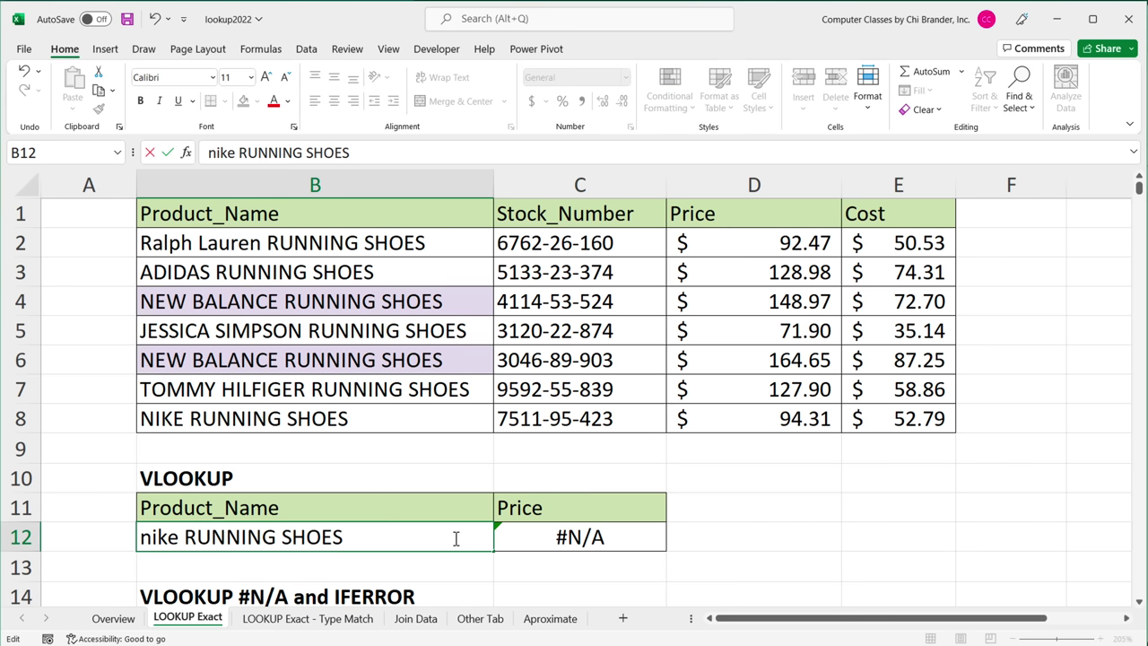
{"action": "key", "text": "Return"}
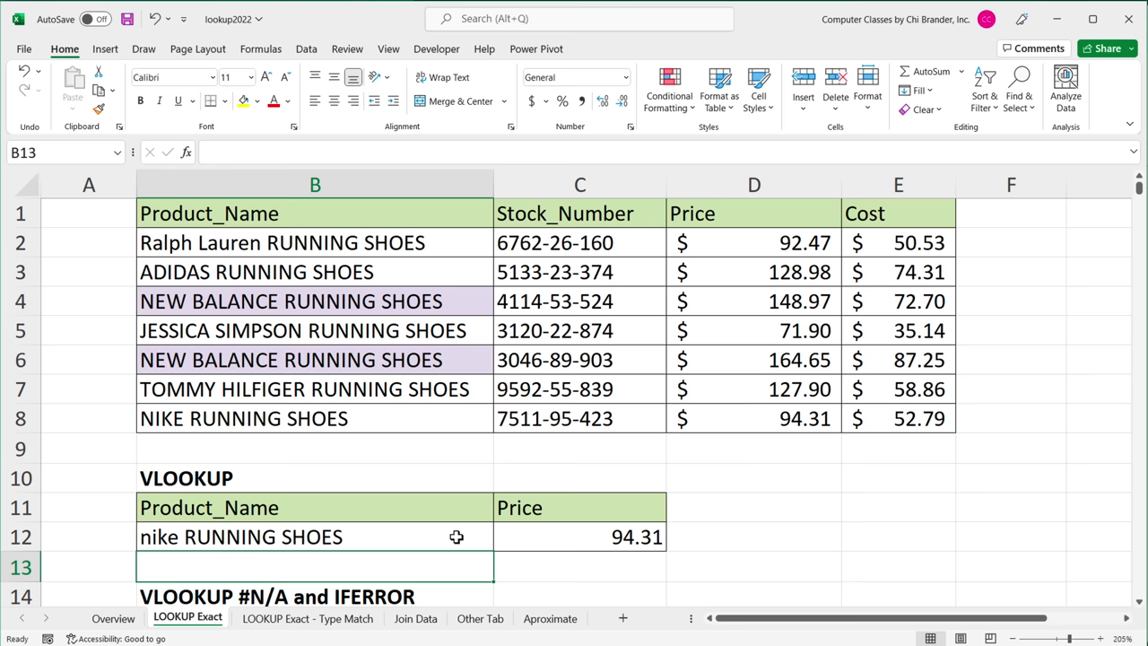
{"action": "double_click", "coordinate": [565, 540]}
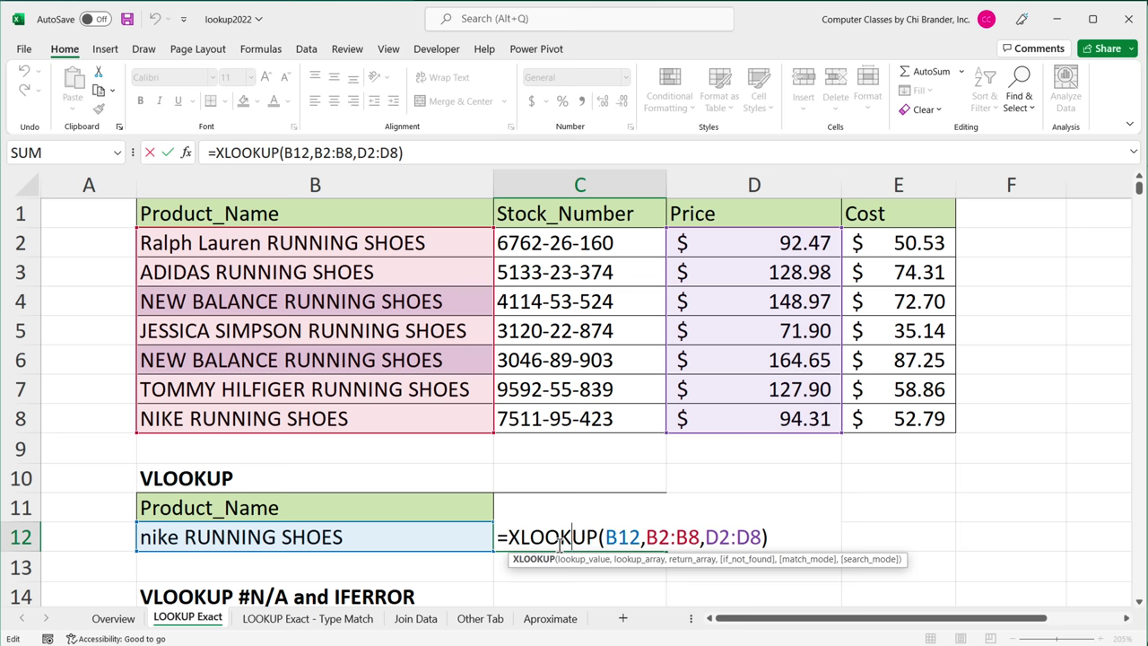
Change the product in B12 from Nike to NEW BALANCE RUNNING SHOES
{"action": "key", "text": "Return"}
{"action": "left_click", "coordinate": [179, 545]}
{"action": "key", "text": "Return"}
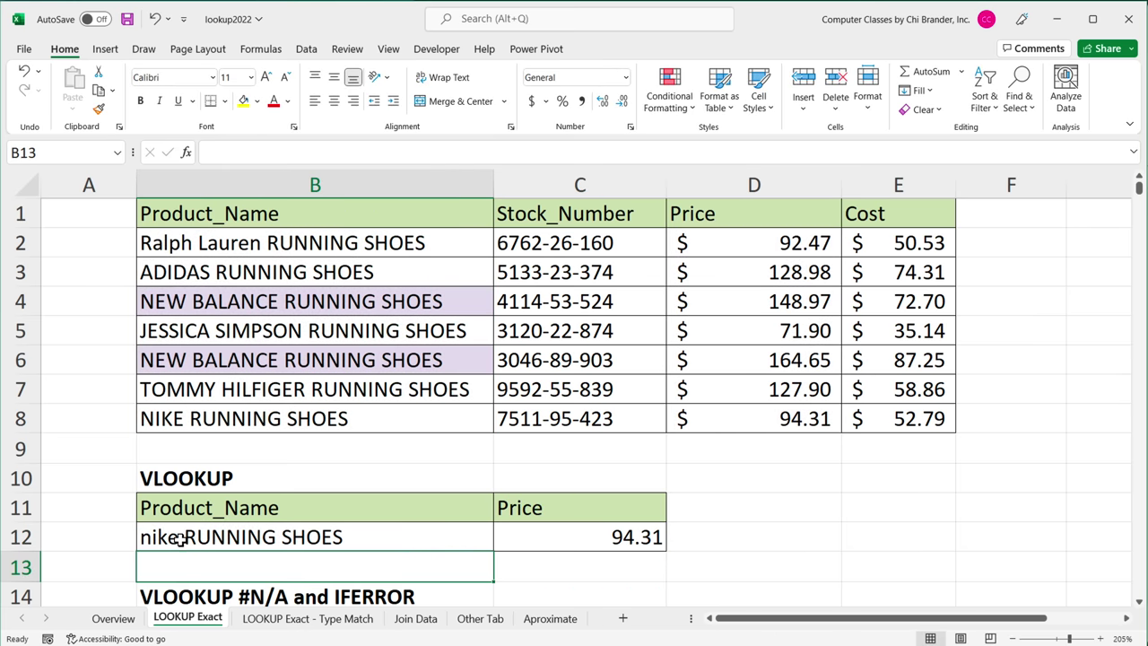
{"action": "double_click", "coordinate": [179, 538]}
{"action": "left_click_drag", "start_coordinate": [179, 539], "coordinate": [114, 535]}
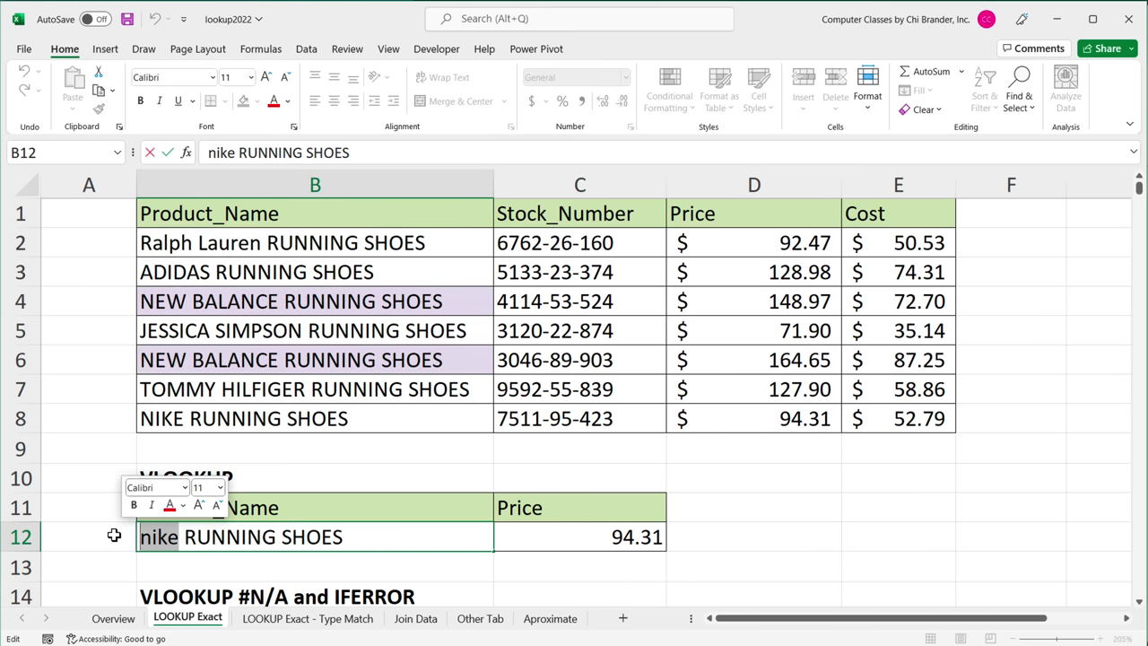
{"action": "type", "text": "NEW"}
{"action": "type", "text": " BALANCE"}
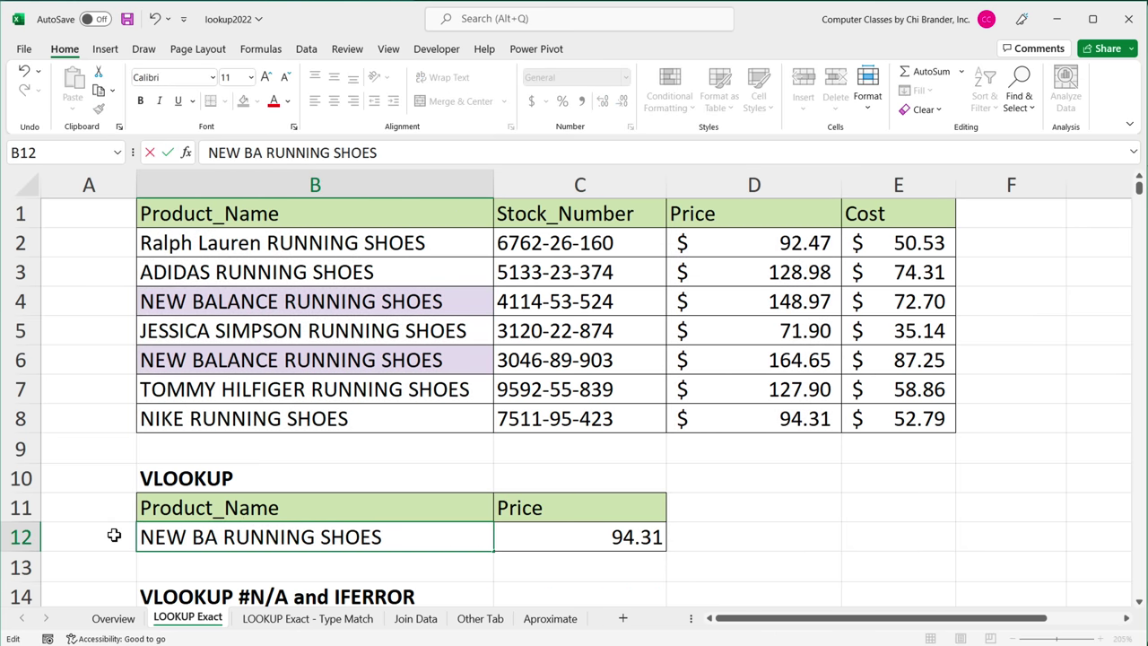
{"action": "key", "text": "Return"}
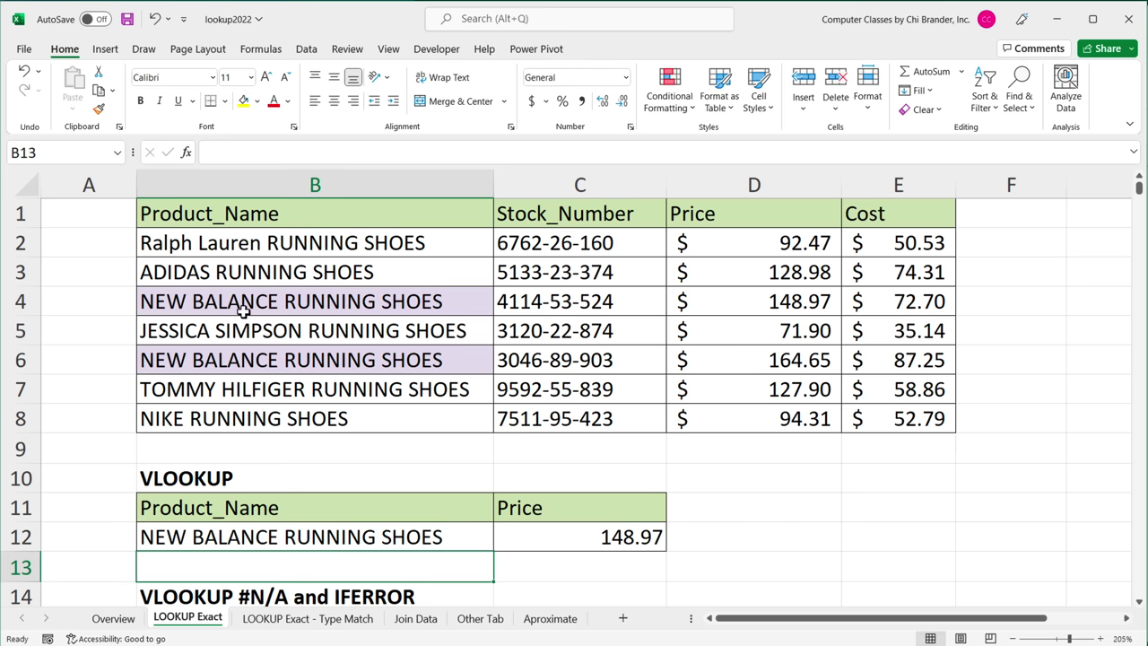
Compare C12's result with row 4, the first NEW BALANCE match, priced 148.97
{"action": "left_click_drag", "start_coordinate": [244, 305], "coordinate": [256, 330]}
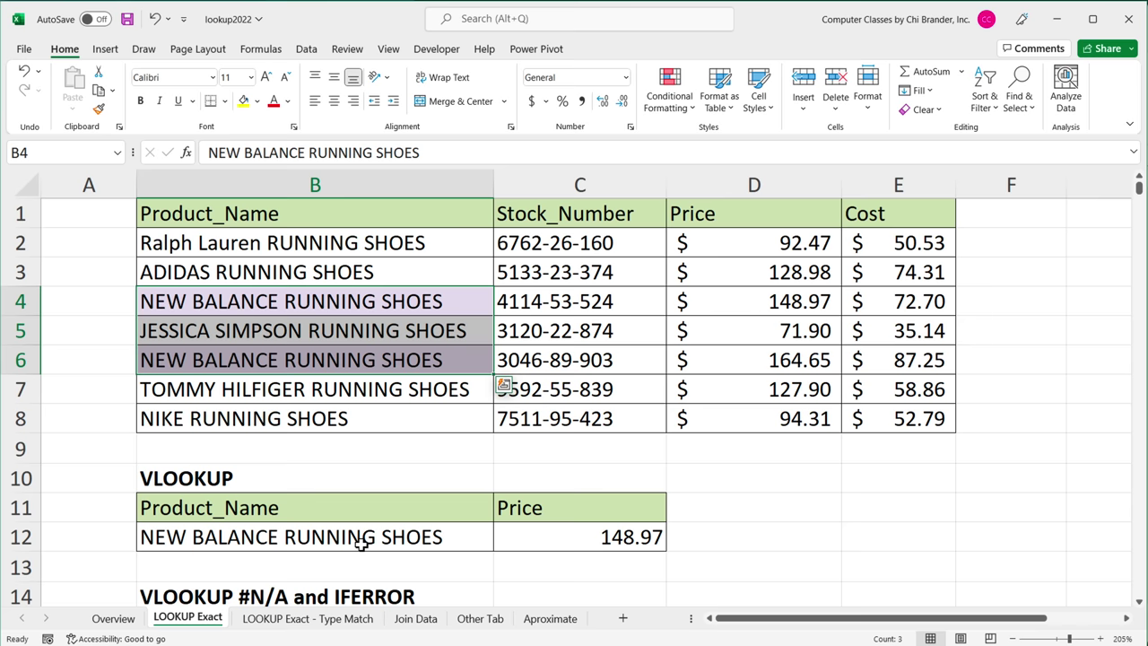
{"action": "left_click", "coordinate": [327, 305]}
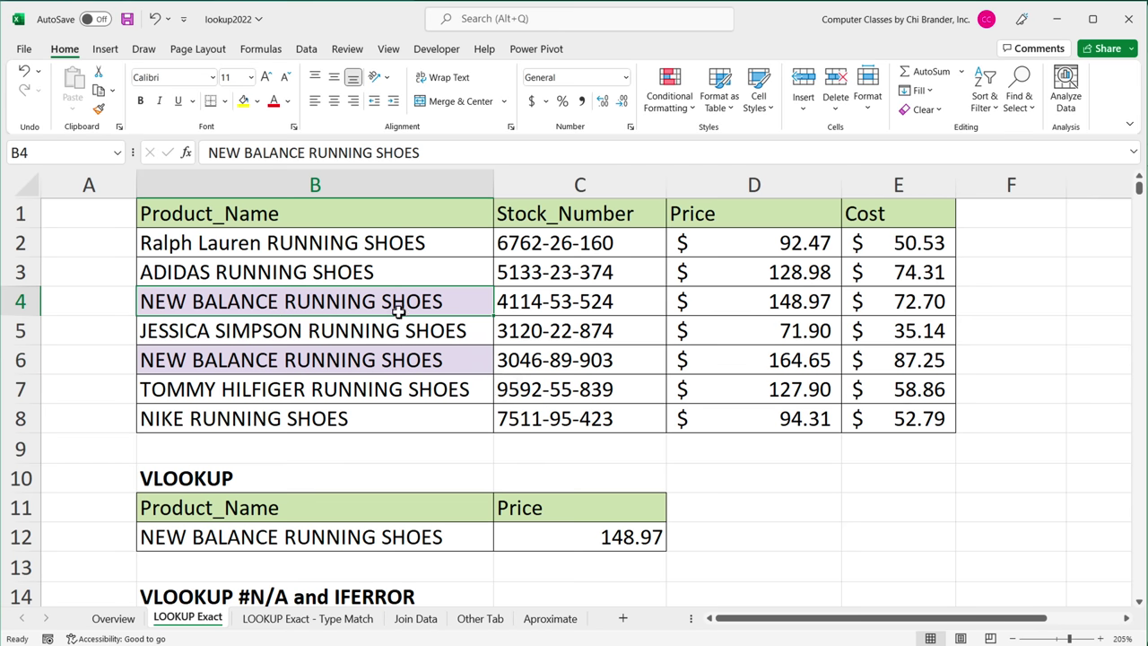
{"action": "left_click_drag", "start_coordinate": [766, 305], "coordinate": [466, 310]}
{"action": "left_click", "coordinate": [772, 303]}
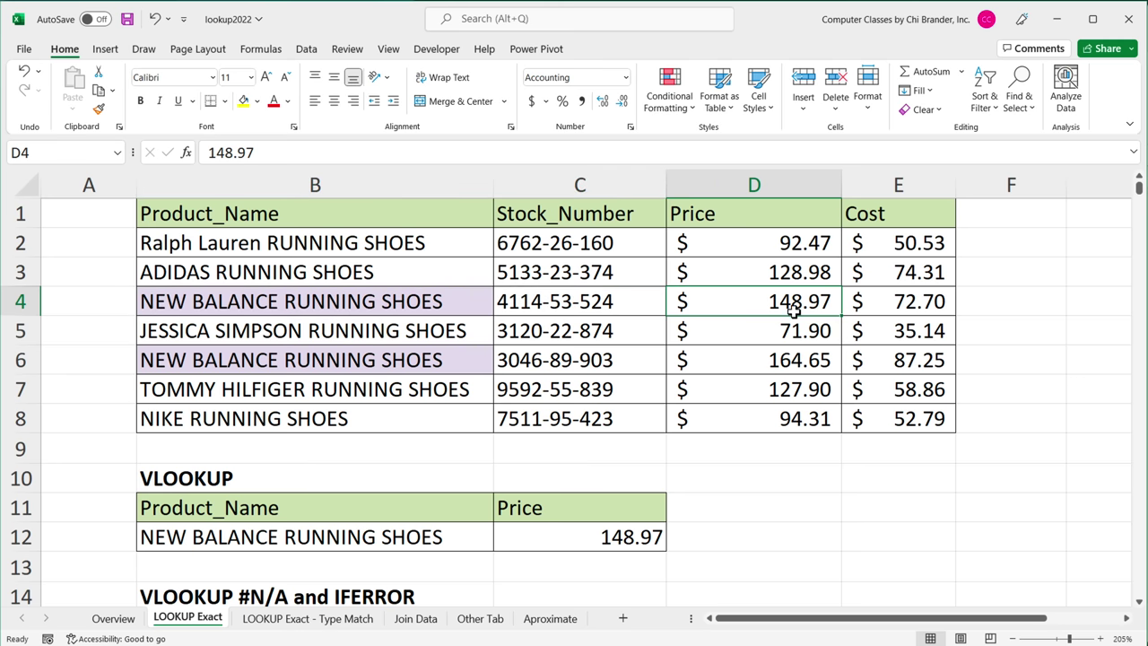
{"action": "double_click", "coordinate": [614, 536]}
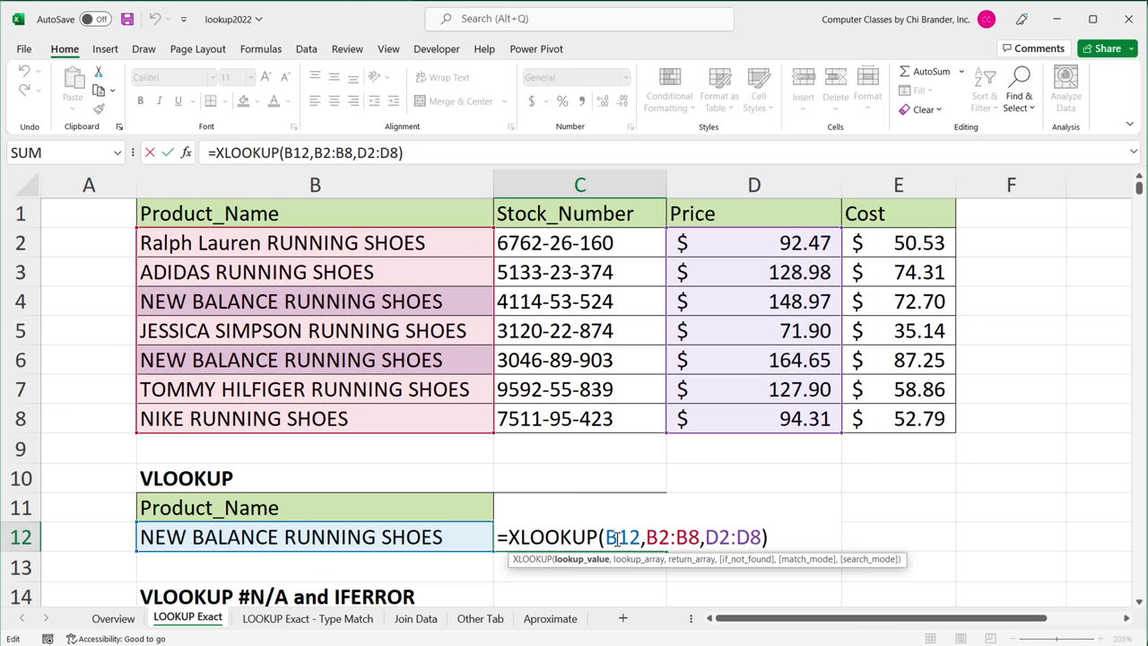
Change C12's XLOOKUP return range from D2:D8 to D2:E8 to spill price and cost
{"action": "left_click", "coordinate": [787, 539]}
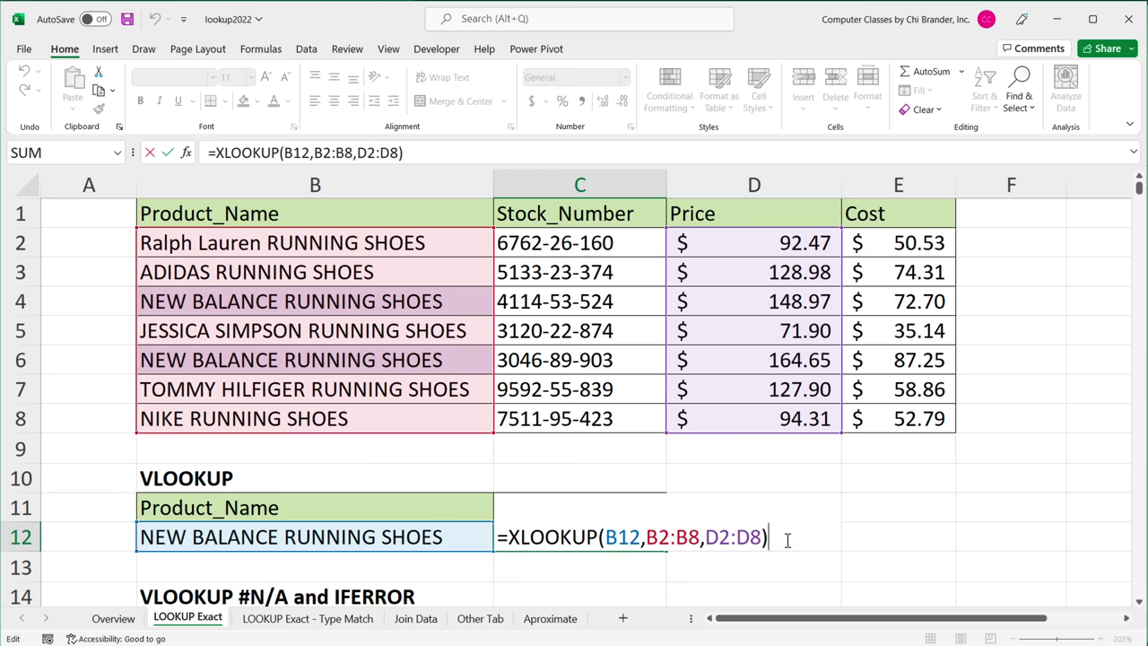
{"action": "left_click_drag", "start_coordinate": [649, 536], "coordinate": [701, 536]}
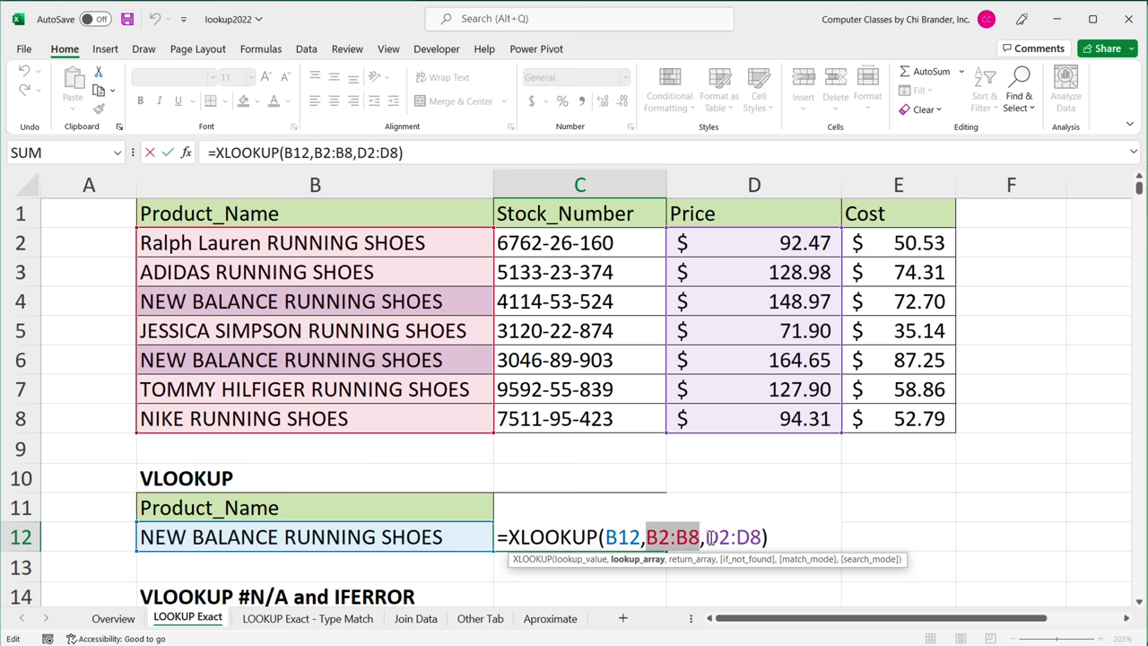
{"action": "left_click_drag", "start_coordinate": [707, 536], "coordinate": [765, 531]}
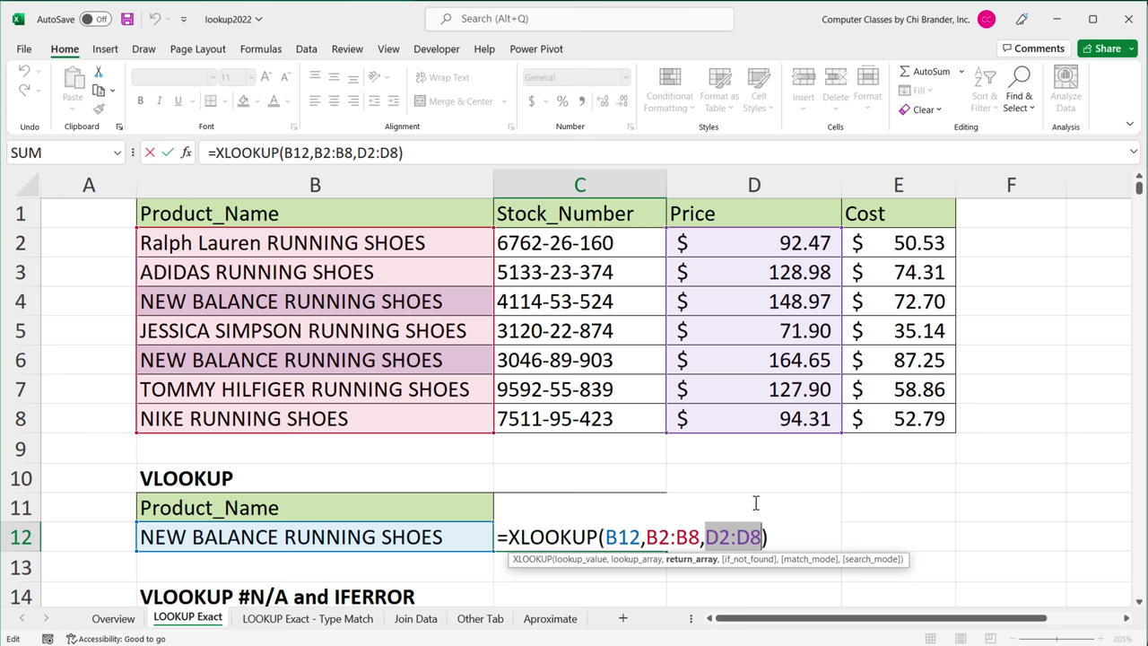
{"action": "key", "text": "BackSpace"}
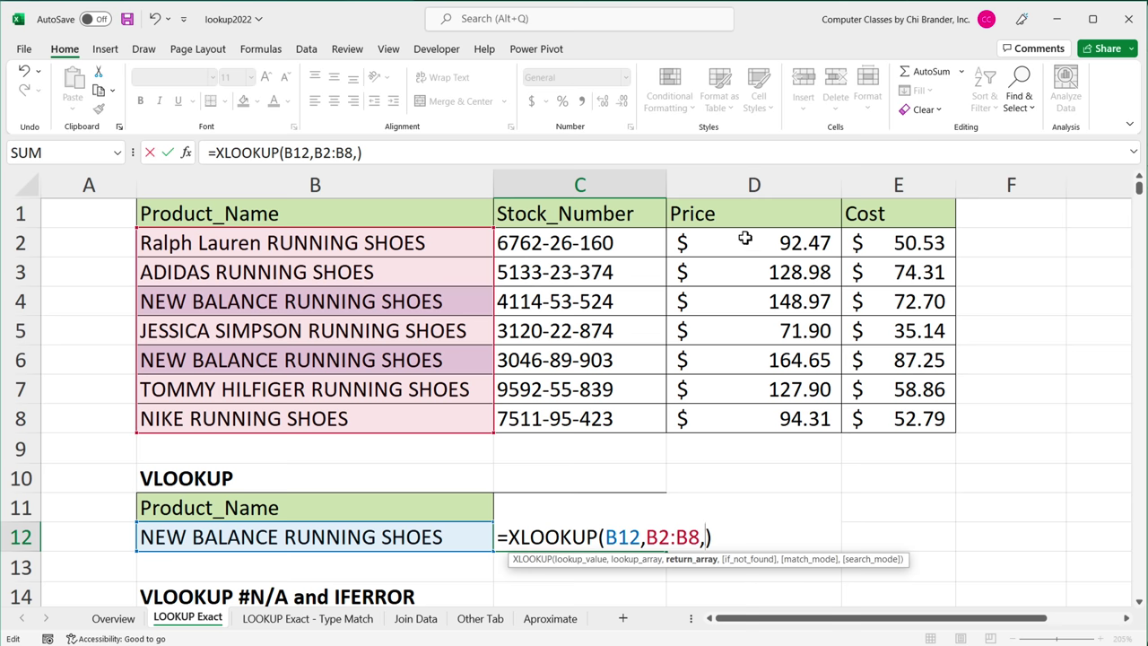
{"action": "left_click_drag", "start_coordinate": [743, 239], "coordinate": [893, 419]}
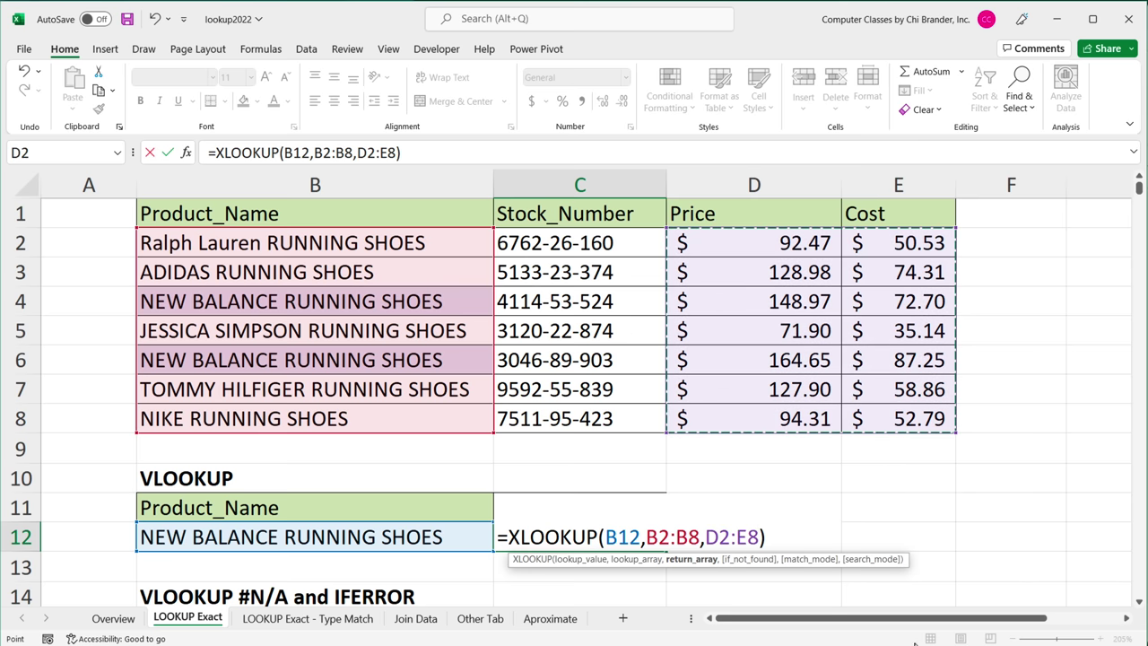
{"action": "key", "text": "Return"}
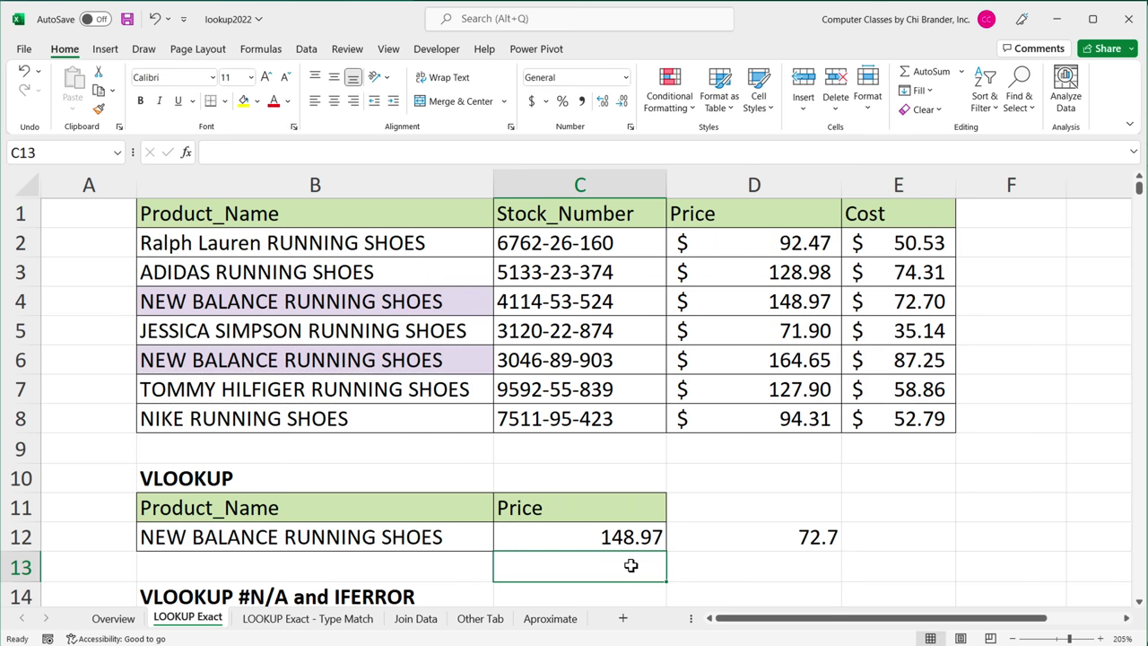
Widen C12's XLOOKUP return range to C2:E8 so stock number, price and cost spill
{"action": "left_click", "coordinate": [747, 351]}
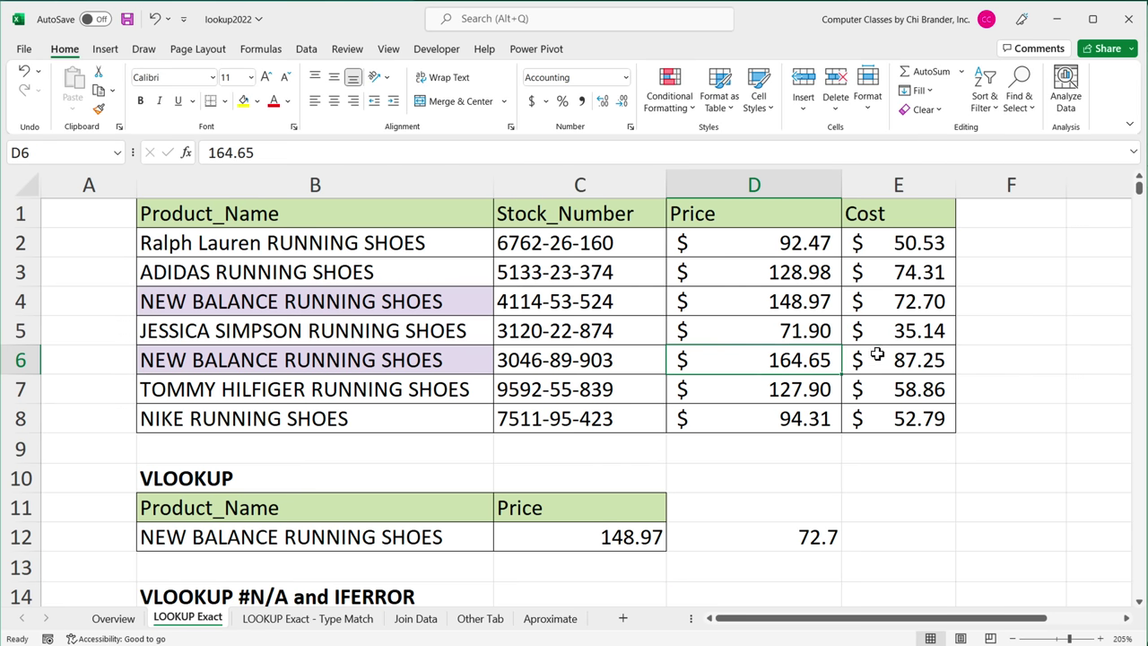
{"action": "left_click", "coordinate": [876, 353]}
{"action": "double_click", "coordinate": [607, 537]}
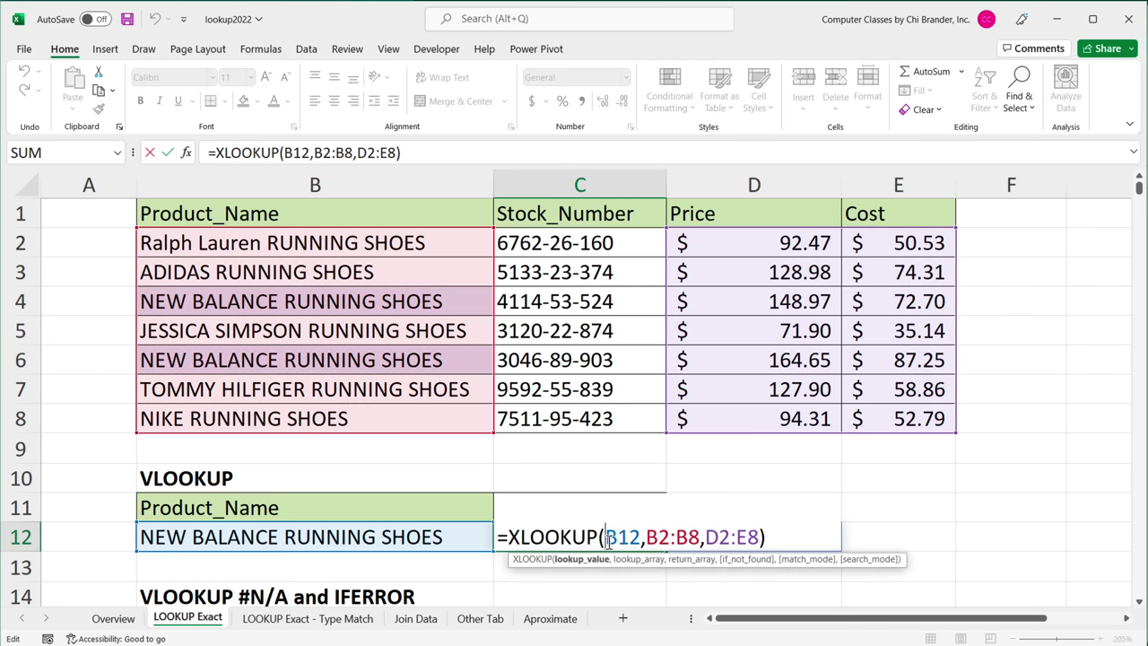
{"action": "left_click_drag", "start_coordinate": [707, 537], "coordinate": [761, 538]}
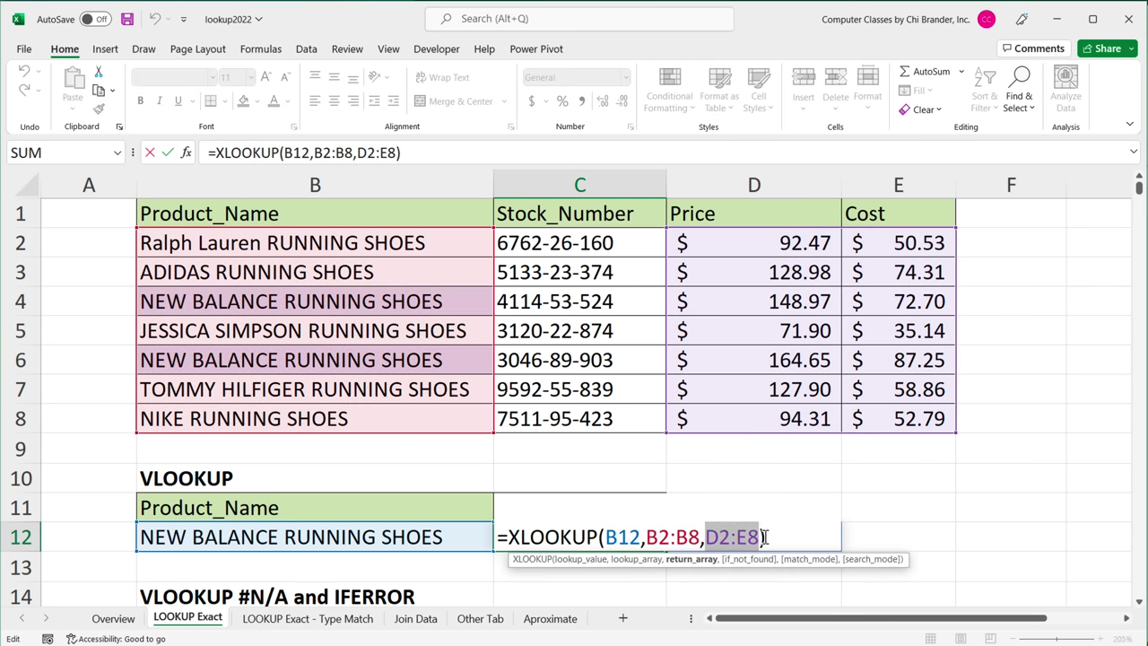
{"action": "key", "text": "BackSpace"}
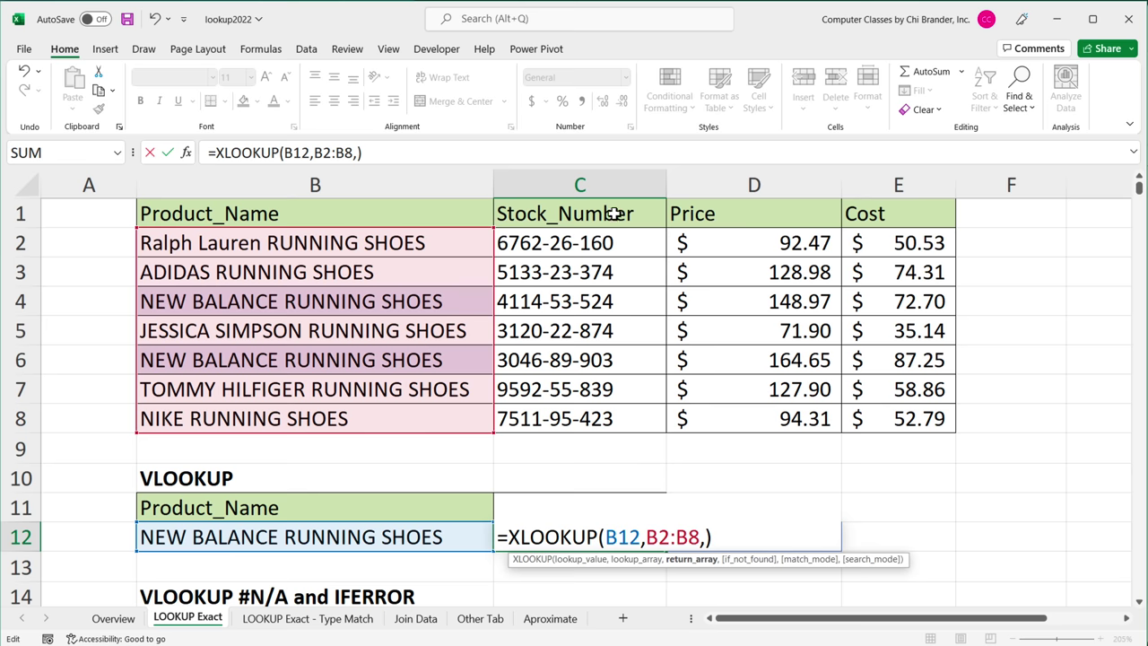
{"action": "left_click_drag", "start_coordinate": [610, 243], "coordinate": [919, 415]}
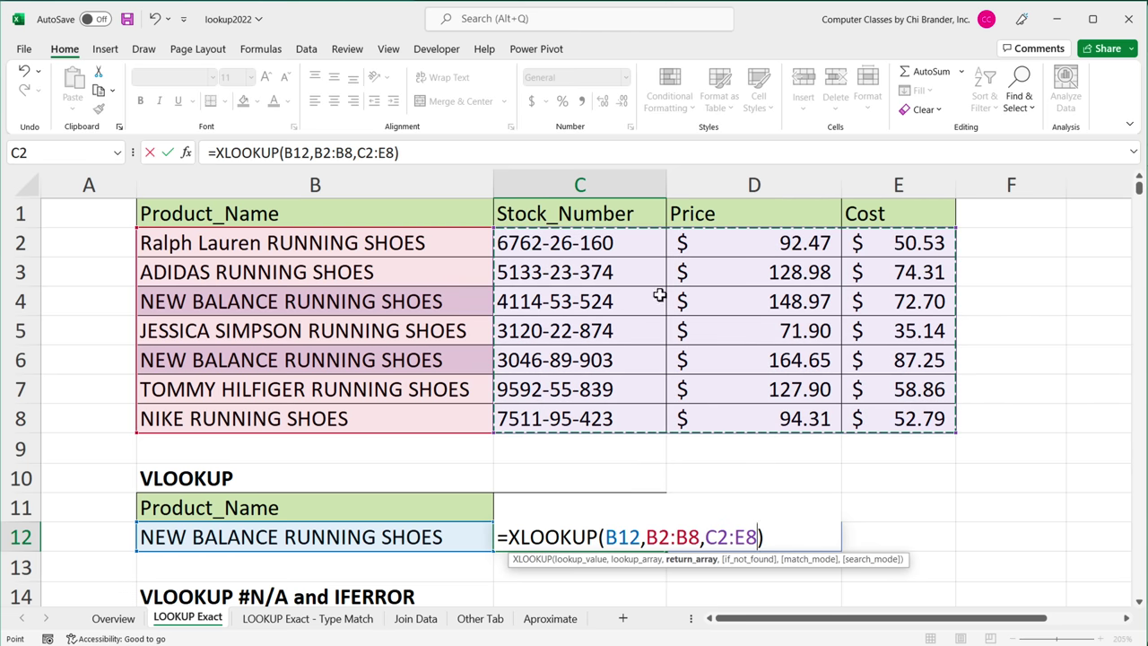
{"action": "key", "text": "Return"}
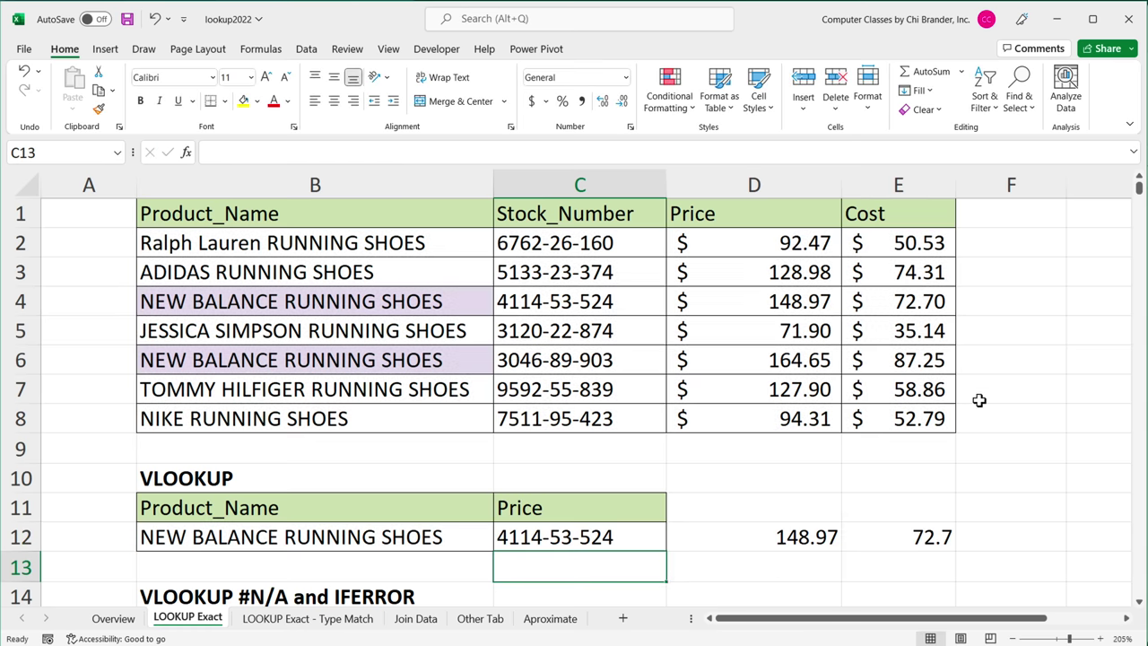
{"action": "left_click", "coordinate": [589, 538]}
Set C12's return range back to D2:D8 so only the price 148.97 shows
{"action": "double_click", "coordinate": [587, 542]}
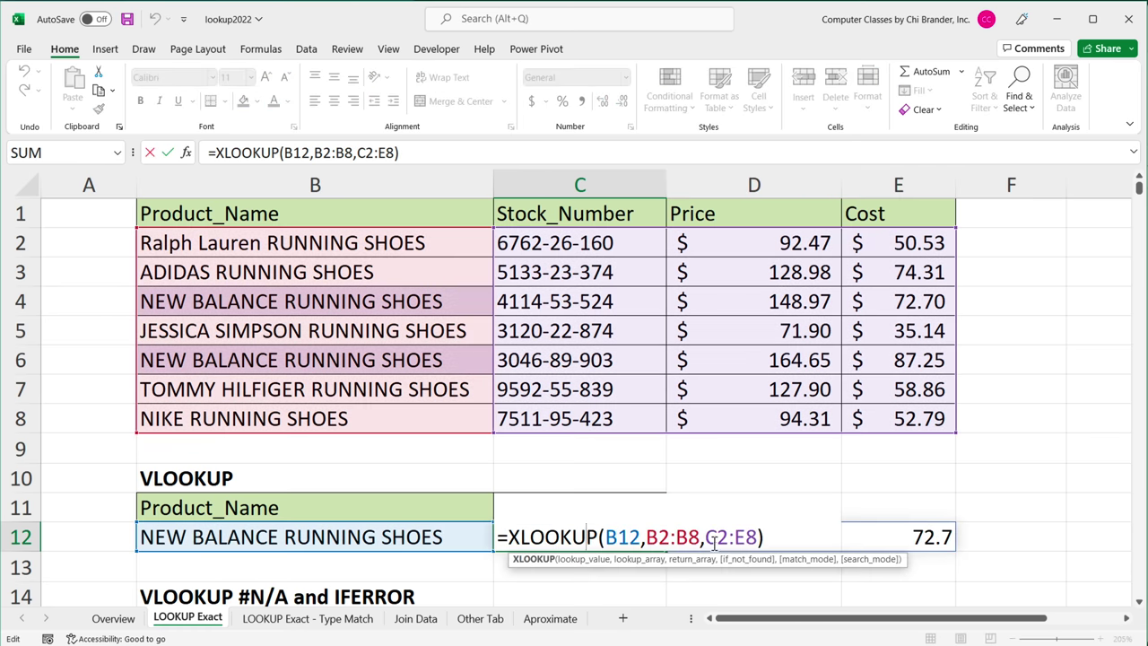
{"action": "left_click_drag", "start_coordinate": [708, 537], "coordinate": [758, 537]}
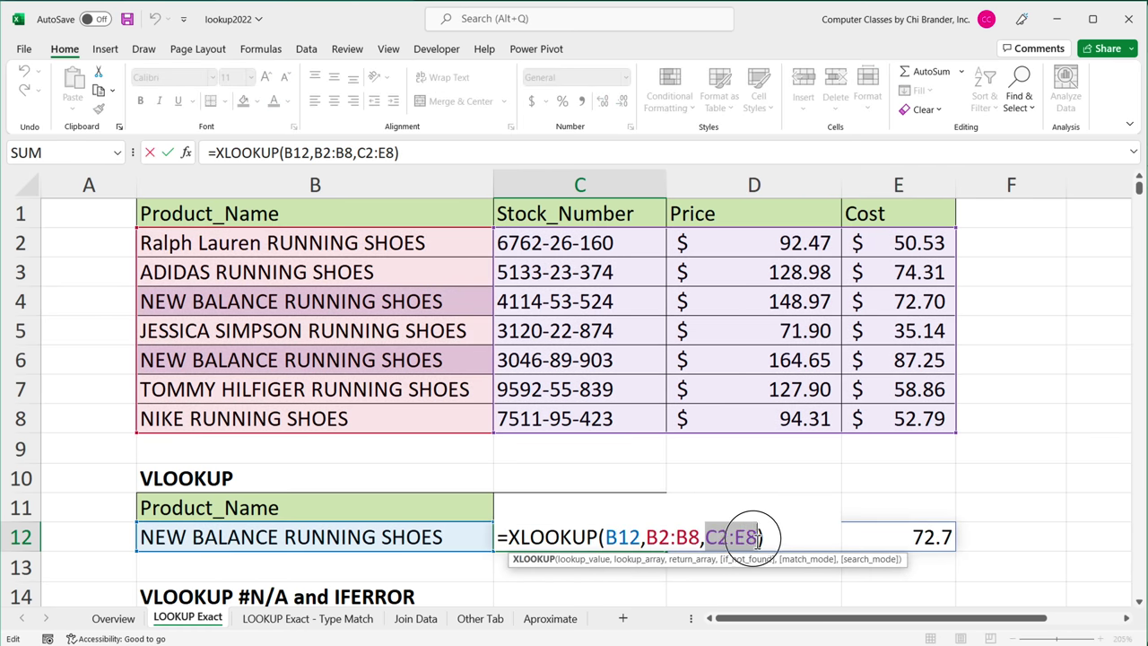
{"action": "key", "text": "BackSpace"}
{"action": "left_click", "coordinate": [726, 244]}
{"action": "left_click_drag", "start_coordinate": [737, 310], "coordinate": [759, 410]}
{"action": "key", "text": "Return"}
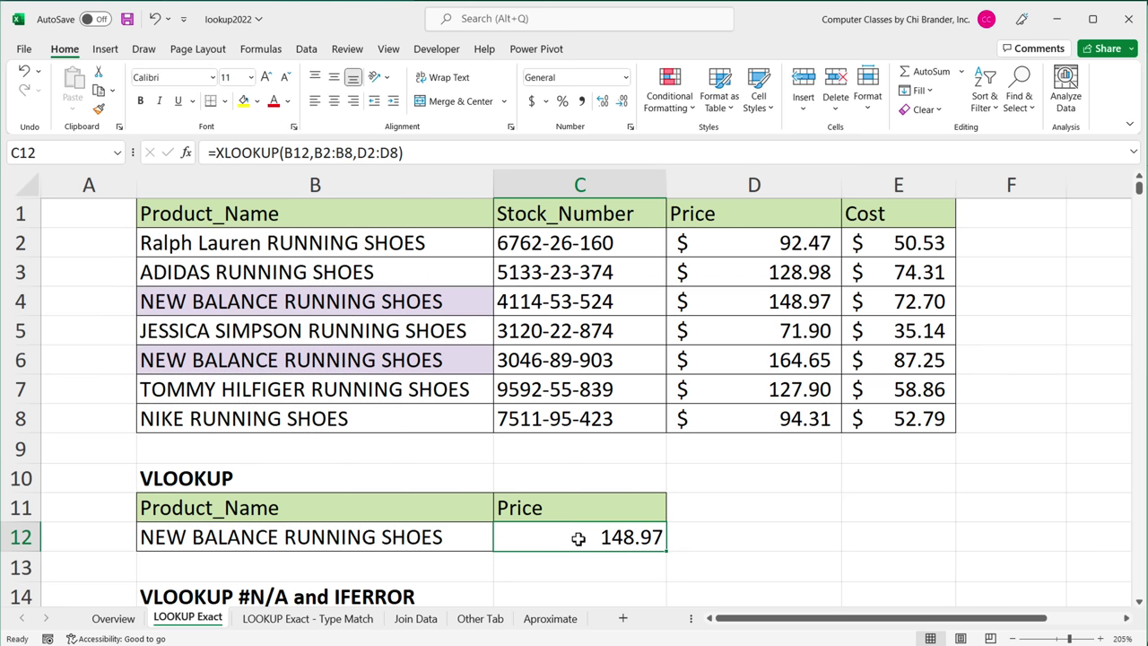
{"action": "double_click", "coordinate": [579, 538]}
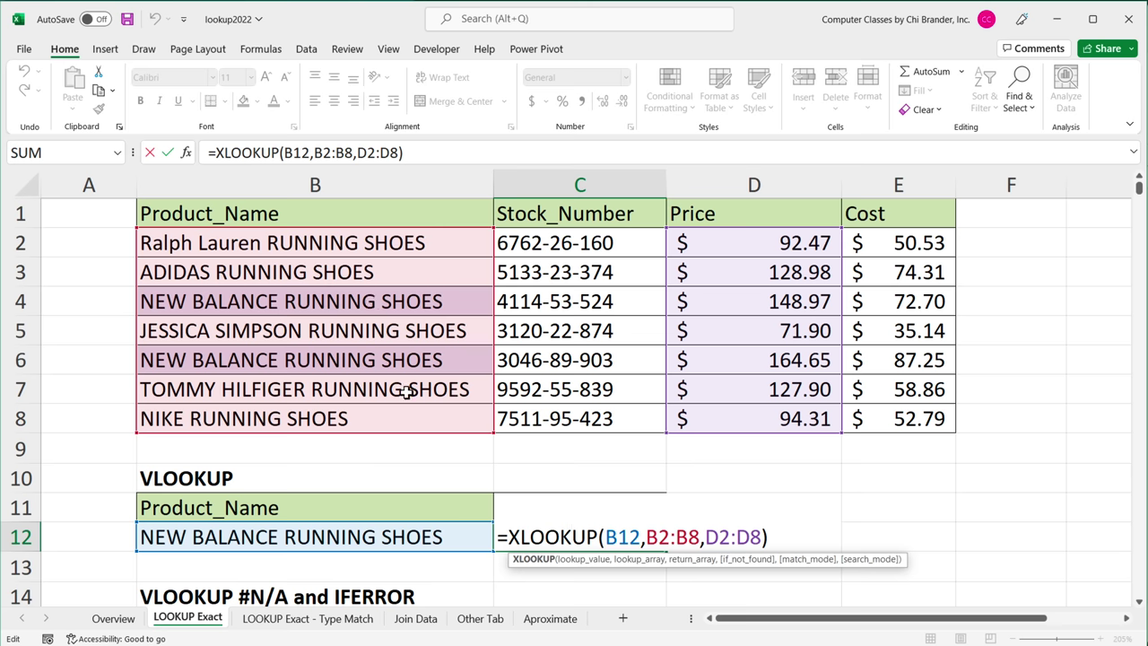
{"action": "key", "text": "Return"}
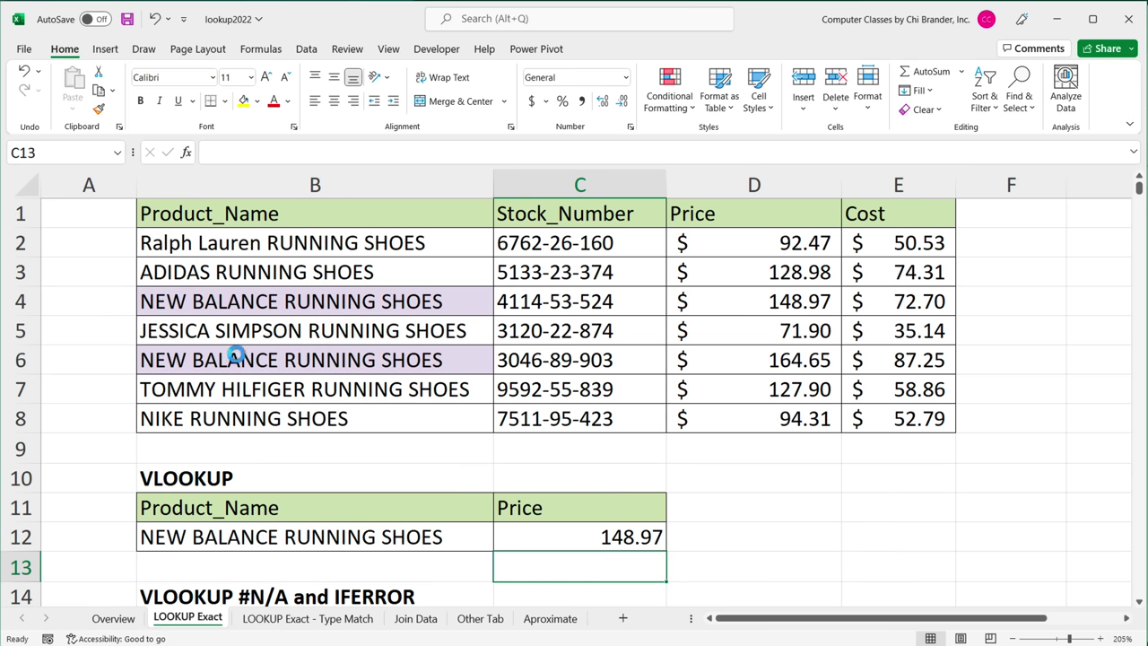
{"action": "scroll", "coordinate": [235, 351], "scroll_direction": "down", "scroll_amount": 2}
{"action": "scroll", "coordinate": [235, 352], "scroll_direction": "down", "scroll_amount": 2}
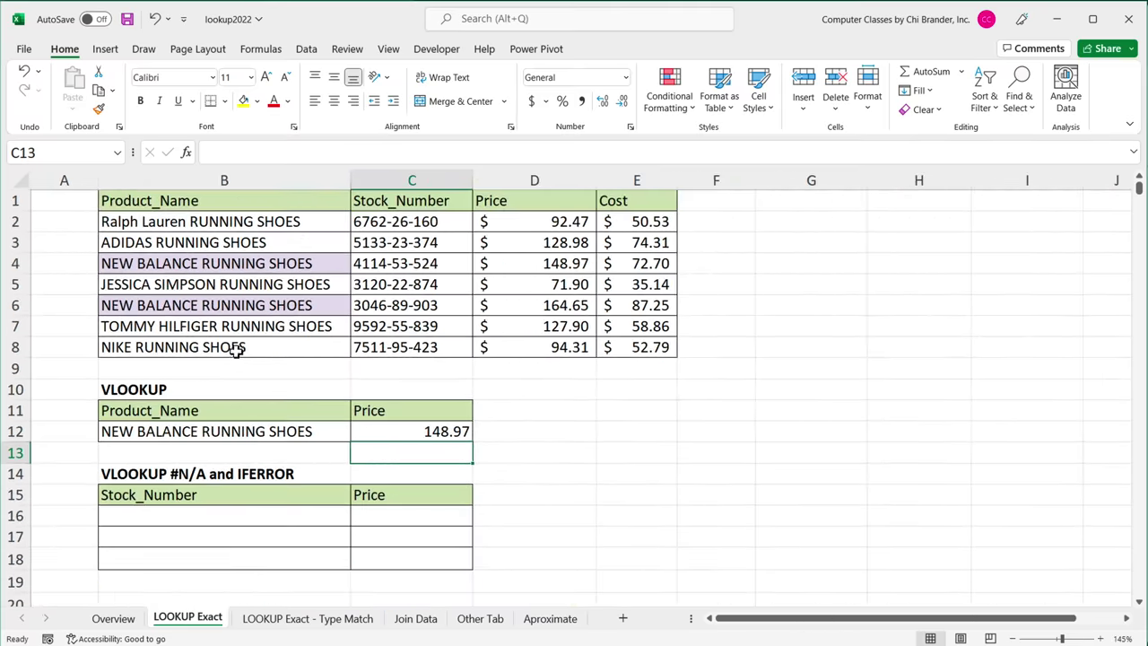
Copy stock number 5133-23-374 from C3 into B16
{"action": "left_click", "coordinate": [420, 242]}
{"action": "key", "text": "ctrl+c"}
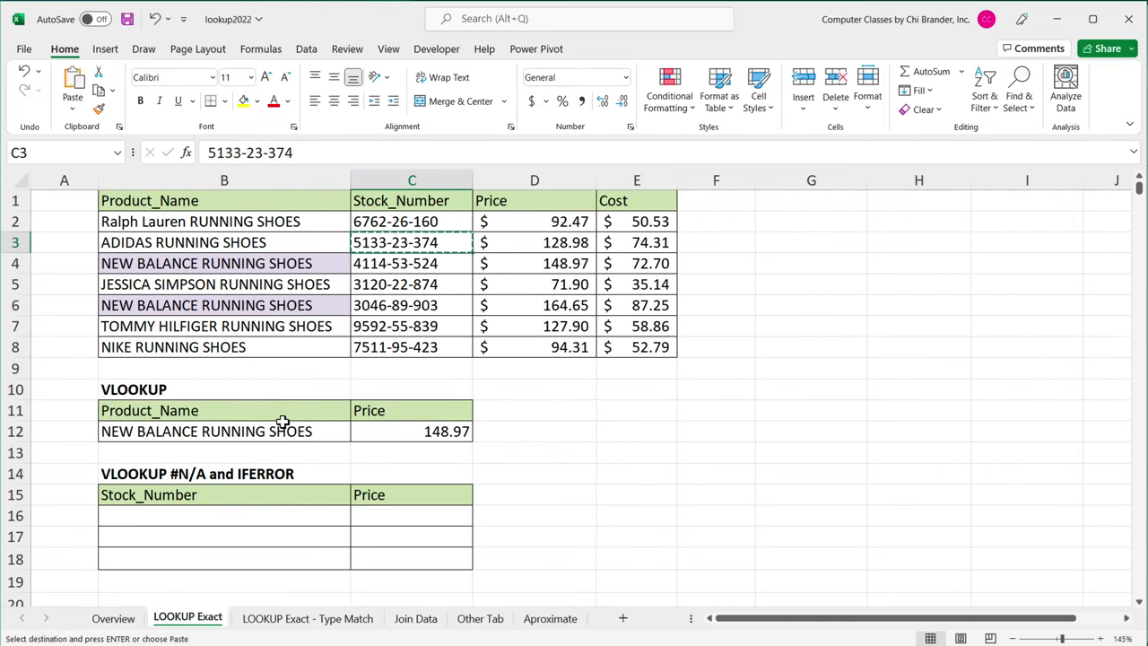
{"action": "left_click", "coordinate": [226, 515]}
{"action": "key", "text": "ctrl+v"}
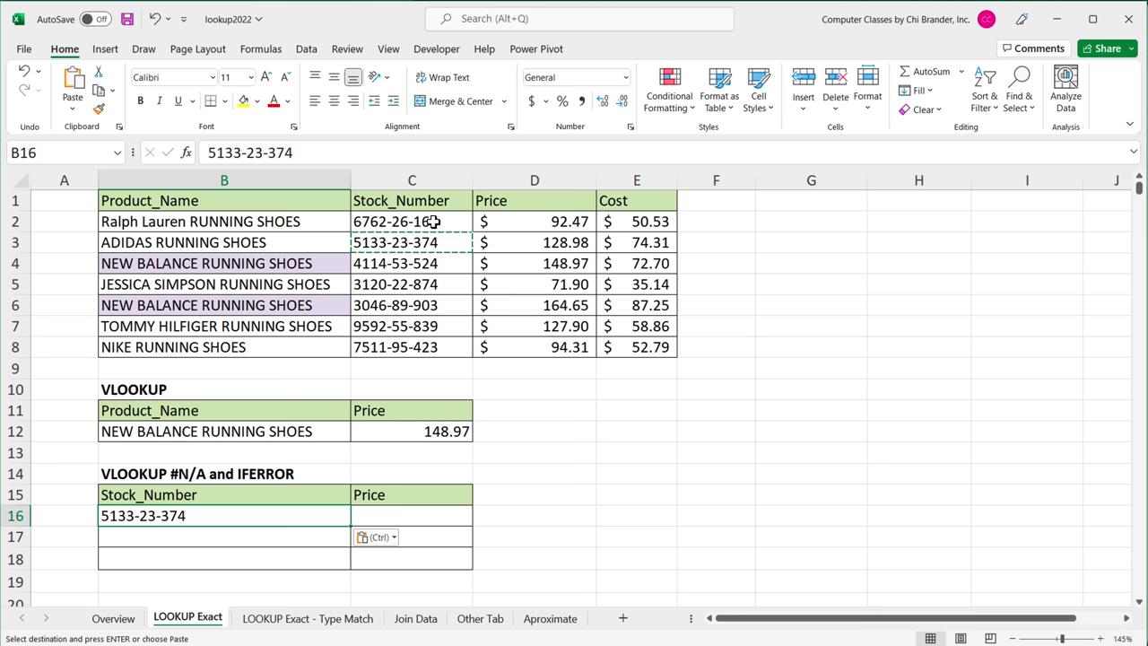
Enter =XLOOKUP(B16,C2:C8,D2:D8) in C16, returning the price 128.98
{"action": "left_click", "coordinate": [425, 516]}
{"action": "type", "text": "=XLOOKUP("}
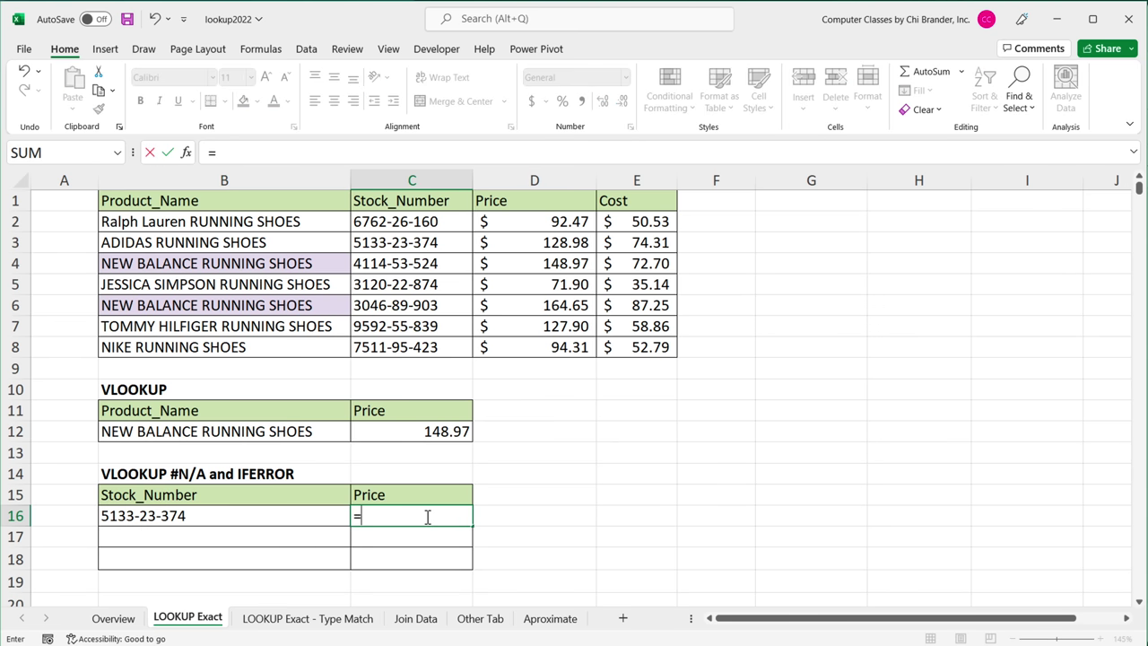
{"action": "left_click", "coordinate": [222, 518]}
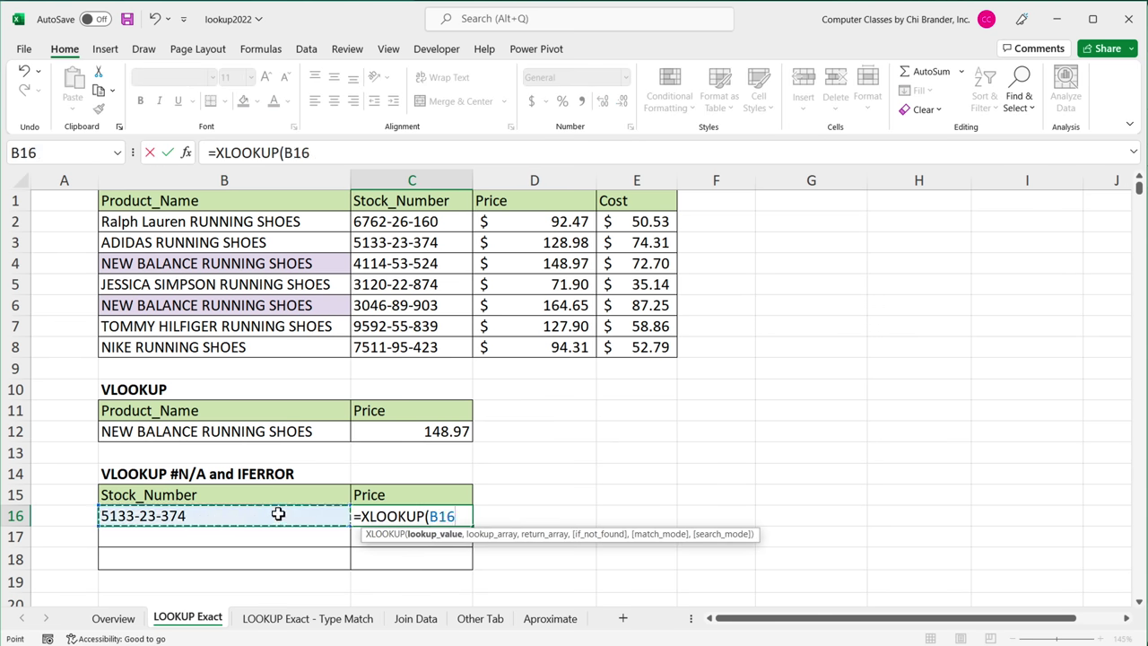
{"action": "type", "text": ","}
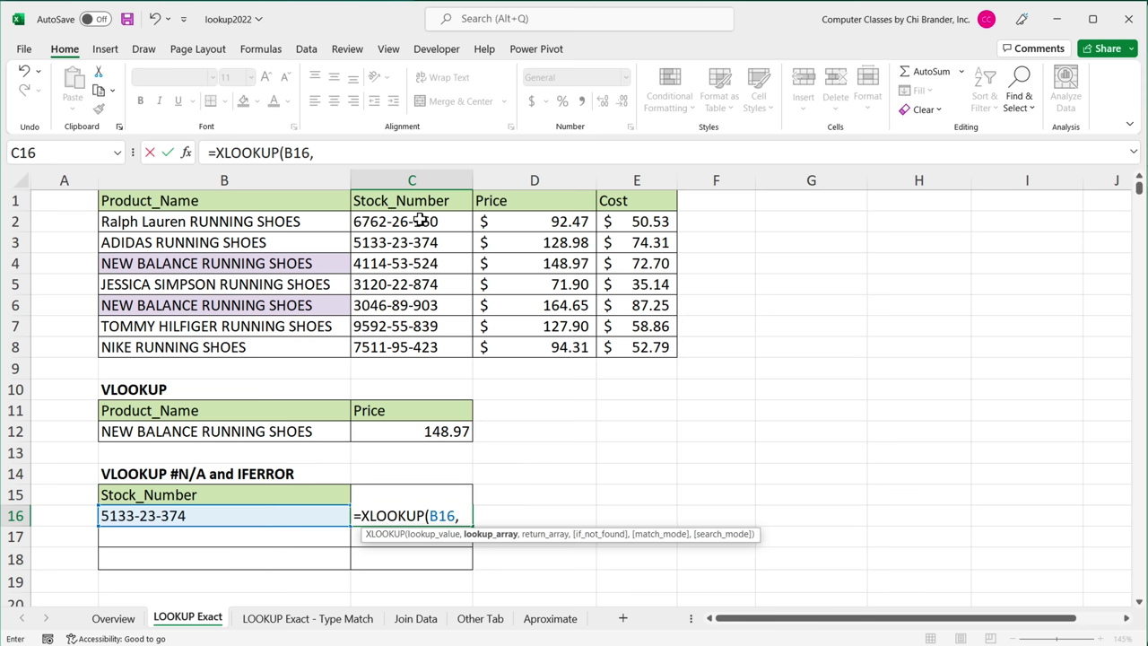
{"action": "left_click_drag", "start_coordinate": [418, 221], "coordinate": [418, 348]}
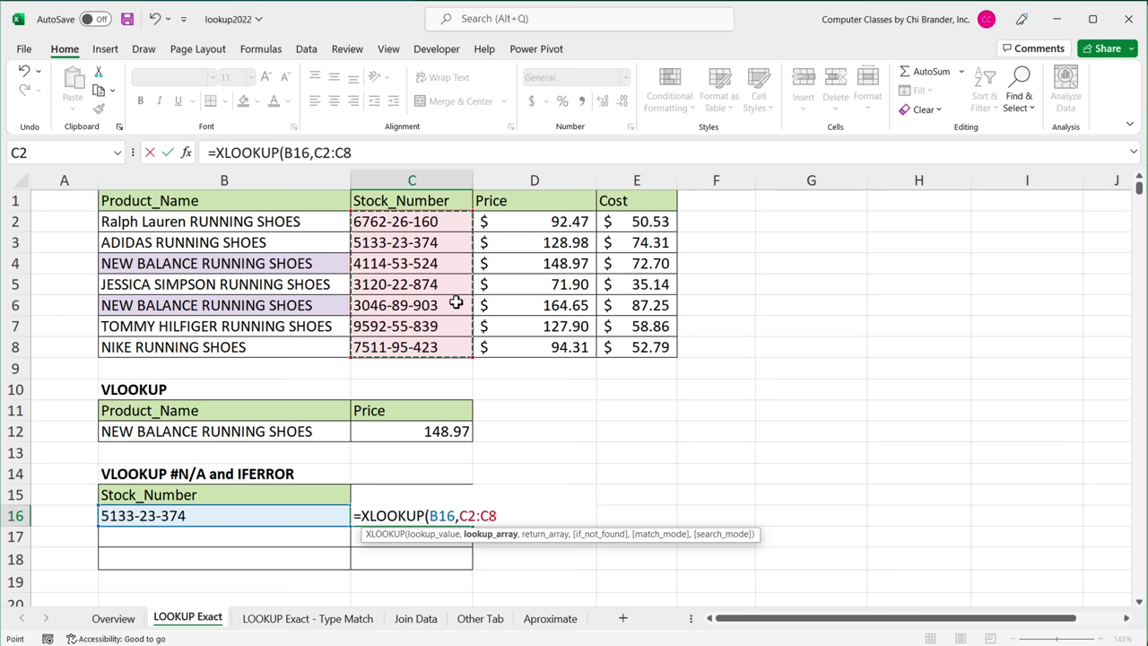
{"action": "type", "text": ","}
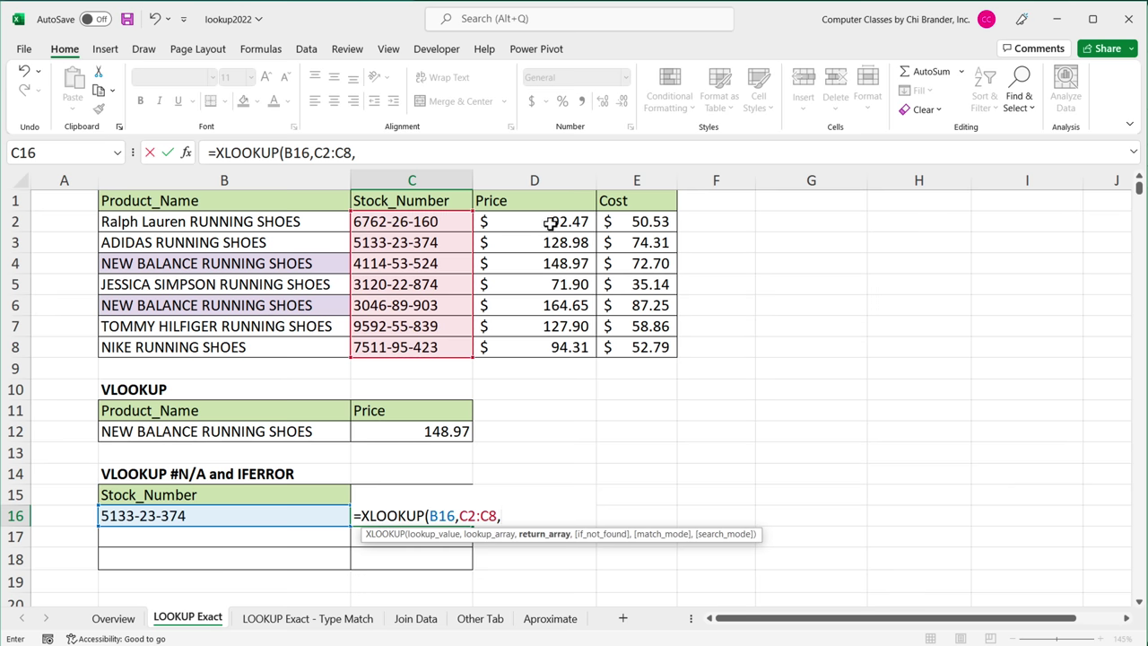
{"action": "left_click_drag", "start_coordinate": [550, 225], "coordinate": [544, 347]}
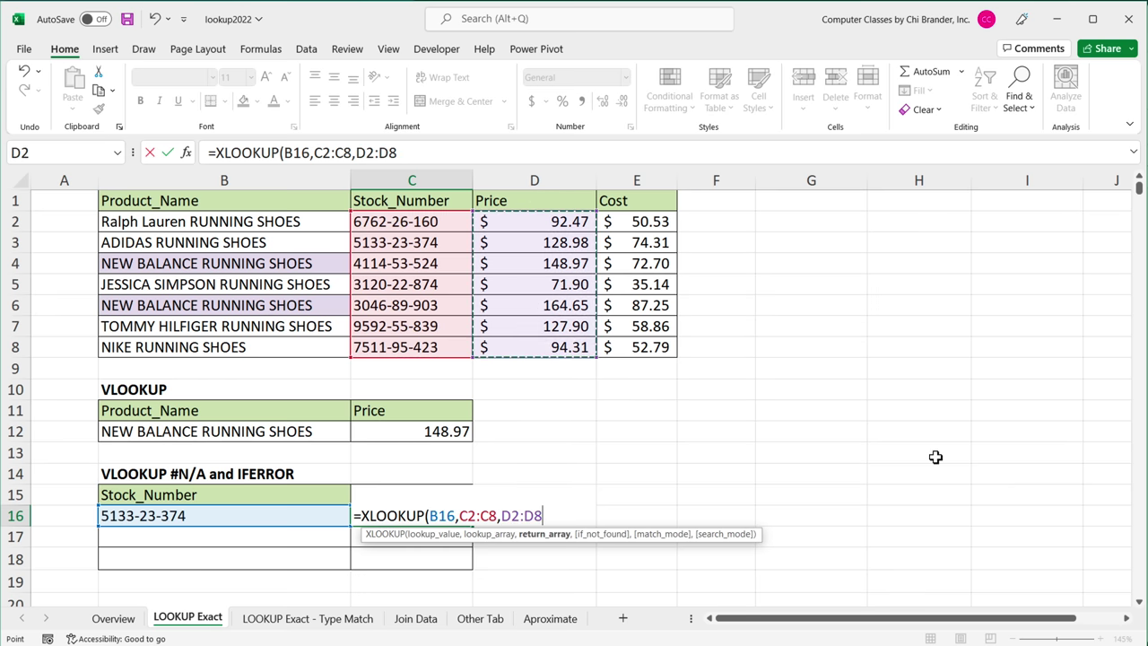
{"action": "type", "text": ")"}
{"action": "key", "text": "Return"}
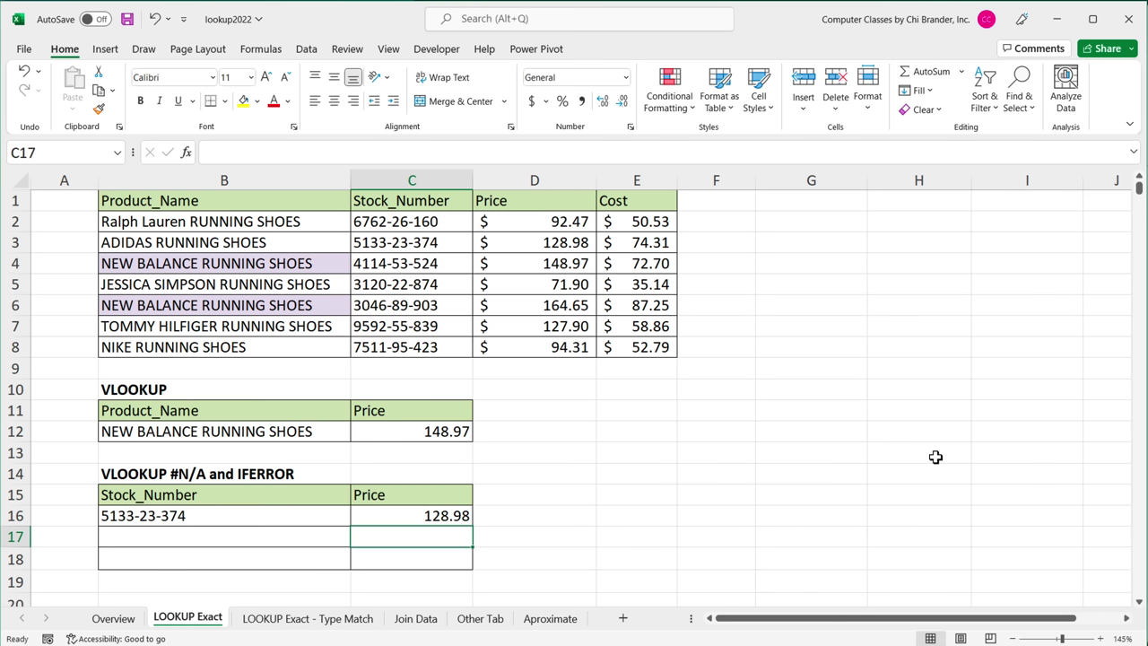
{"action": "left_click", "coordinate": [417, 521]}
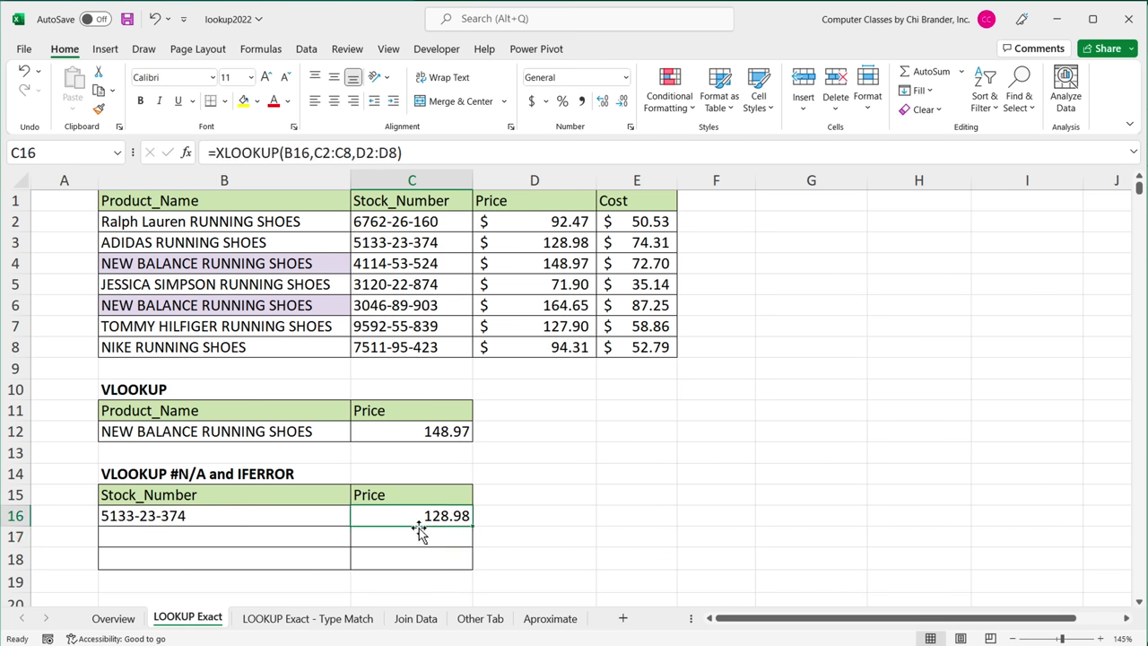
Replace C16's return range D2:D8 with B2:B8 to return ADIDAS RUNNING SHOES
{"action": "left_click", "coordinate": [258, 522]}
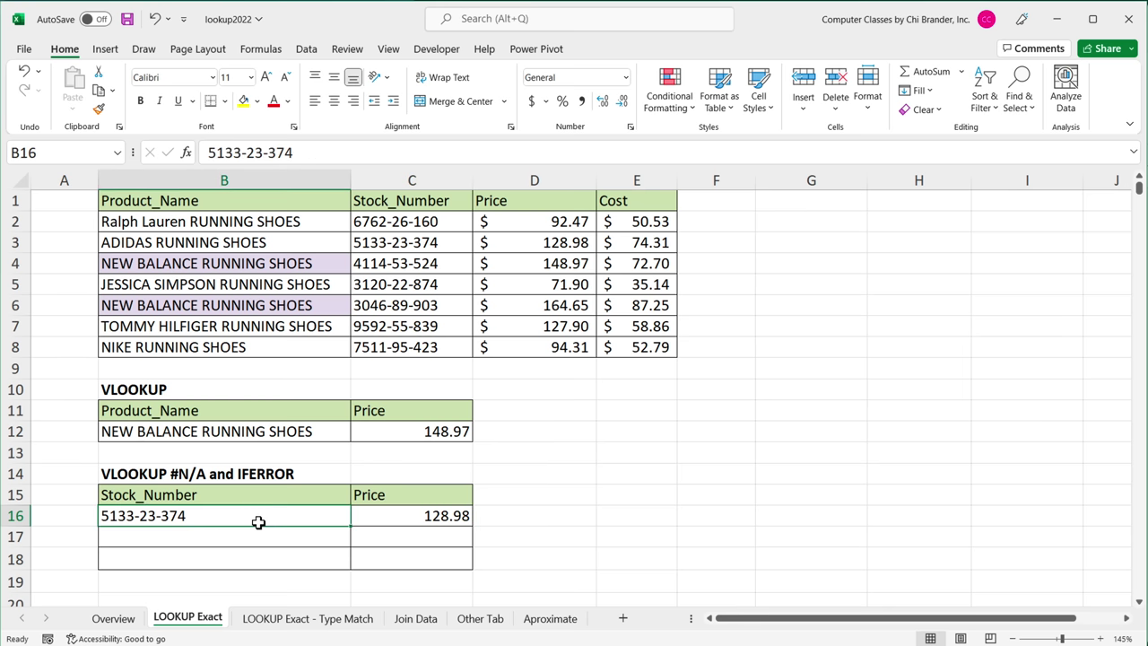
{"action": "double_click", "coordinate": [401, 521]}
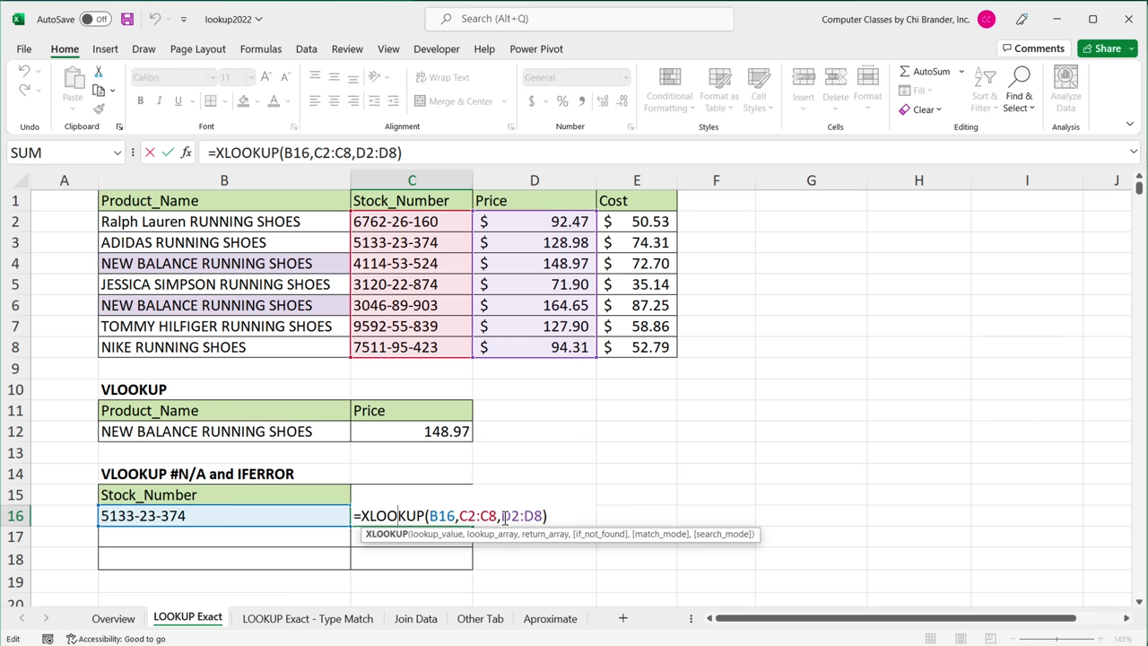
{"action": "left_click_drag", "start_coordinate": [502, 517], "coordinate": [541, 517]}
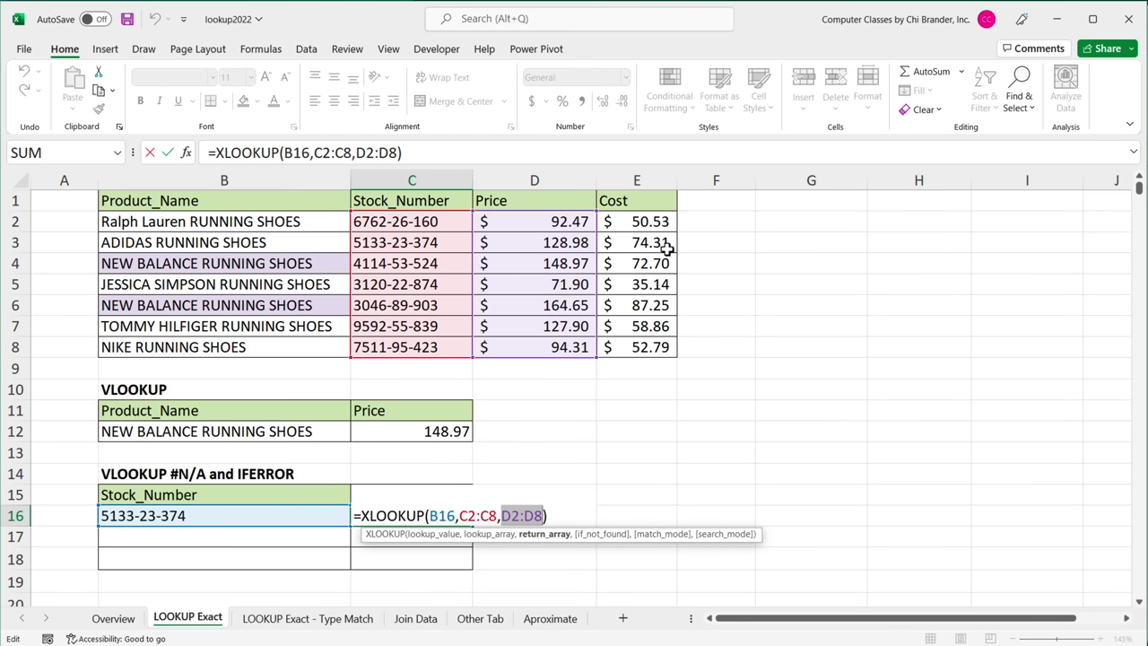
{"action": "key", "text": "BackSpace"}
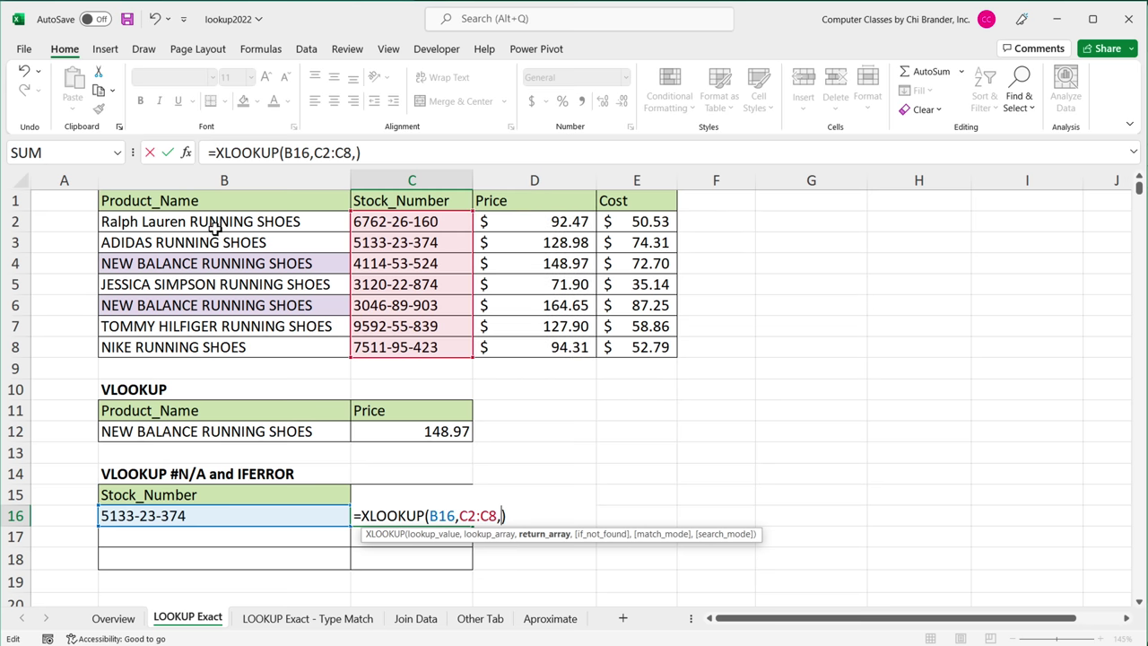
{"action": "left_click_drag", "start_coordinate": [225, 223], "coordinate": [228, 352]}
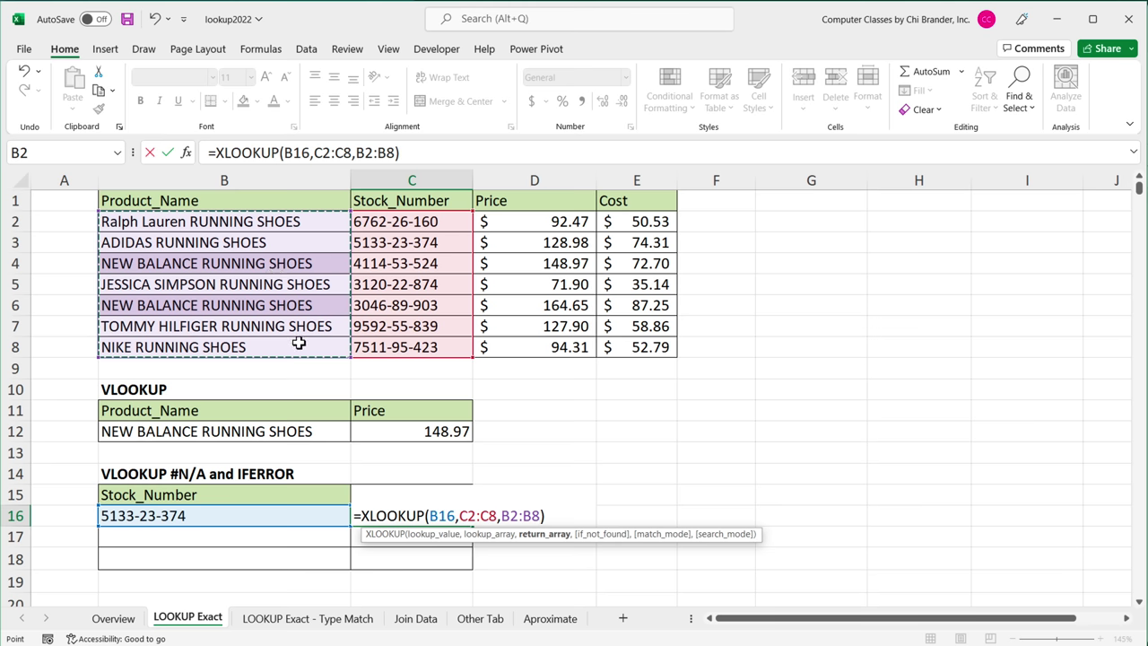
{"action": "key", "text": "Return"}
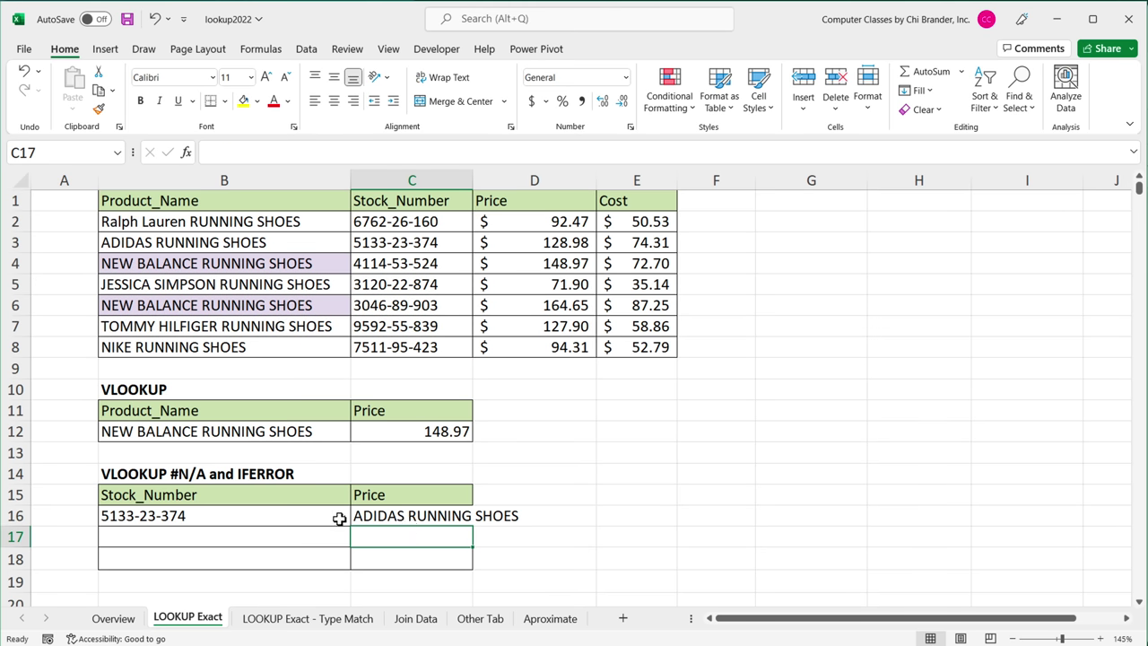
{"action": "left_click", "coordinate": [251, 518]}
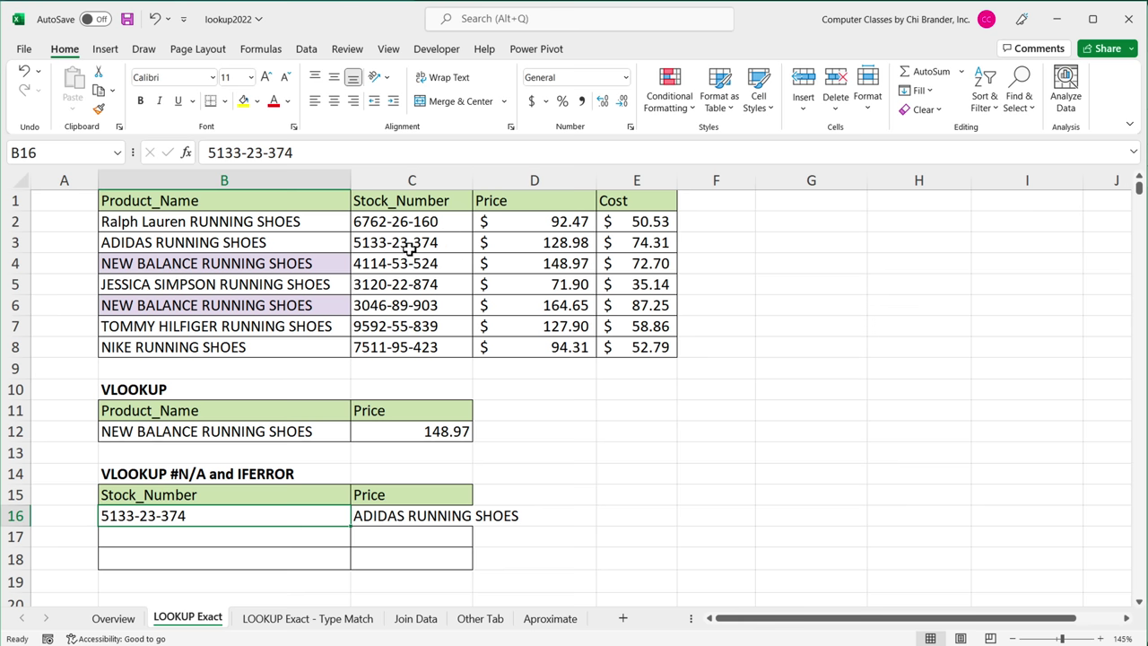
{"action": "double_click", "coordinate": [418, 519]}
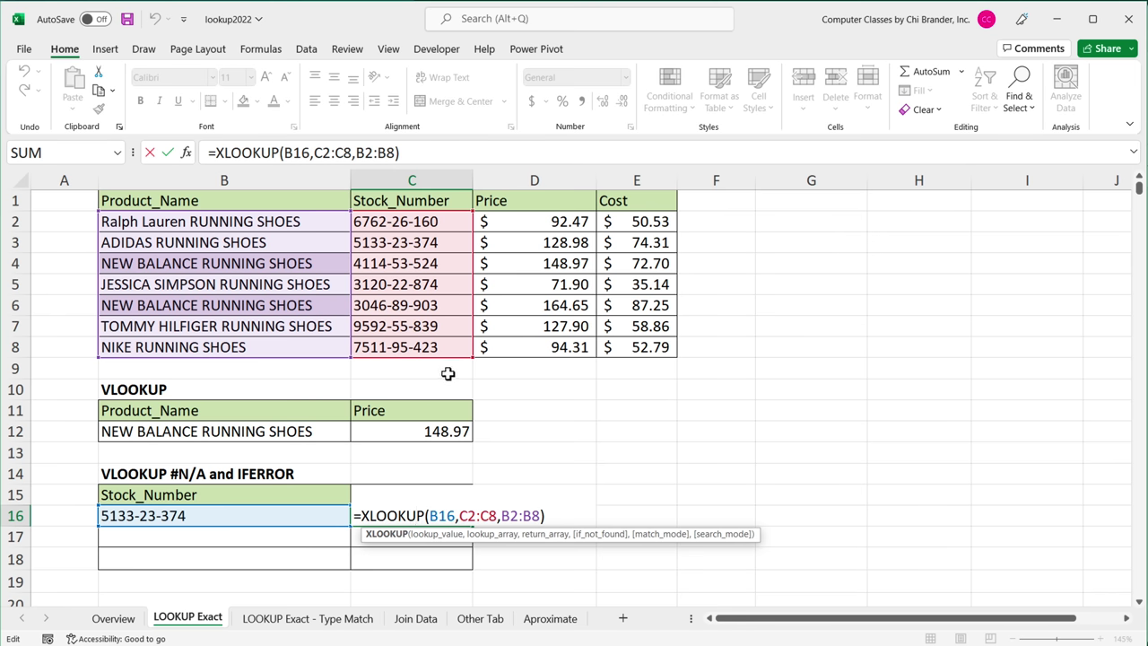
{"action": "key", "text": "Return"}
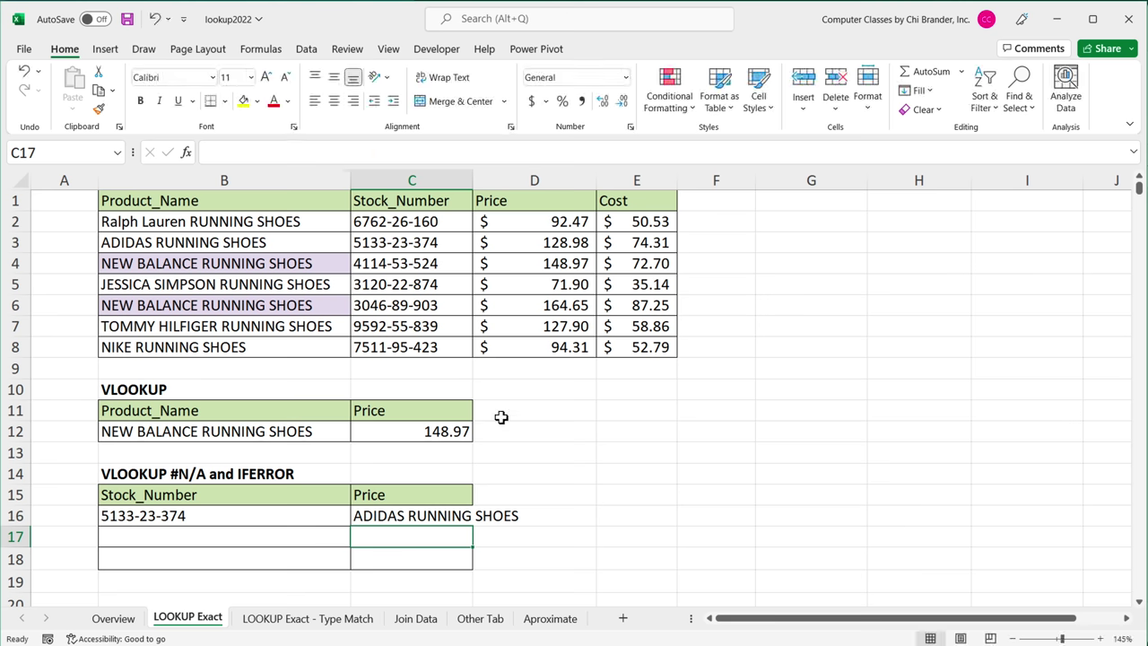
Switch to the LOOKUP Exact - Type Match sheet and review ID 5 and the table
{"action": "left_click", "coordinate": [308, 619]}
{"action": "scroll", "coordinate": [227, 322], "scroll_direction": "up", "scroll_amount": 1}
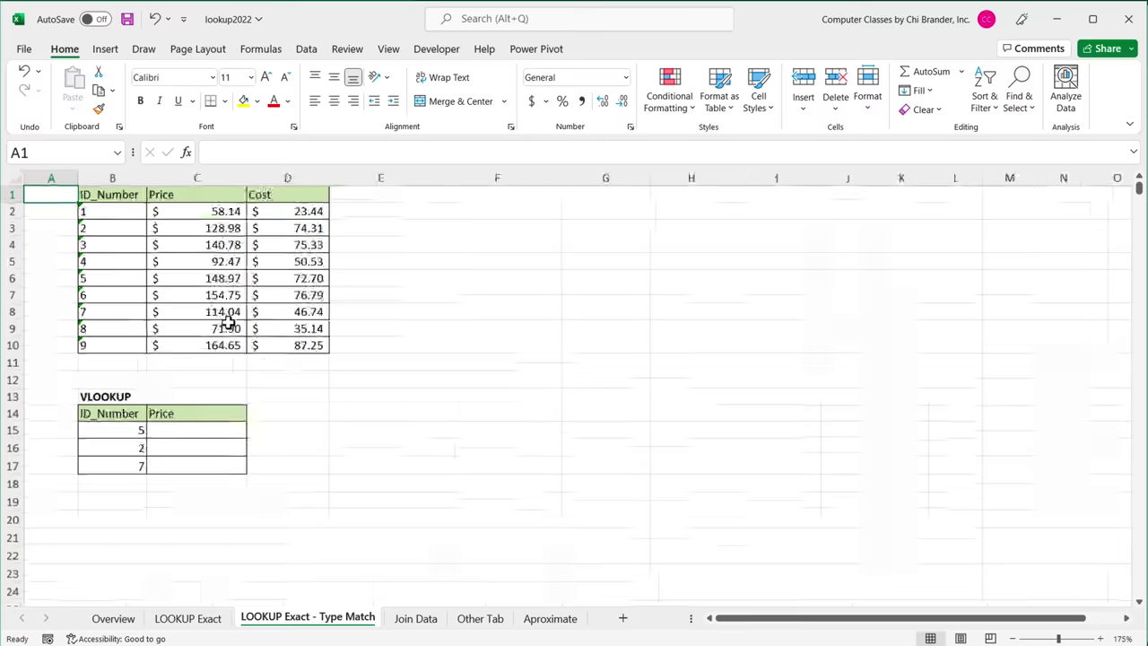
{"action": "scroll", "coordinate": [255, 395], "scroll_direction": "down", "scroll_amount": 1}
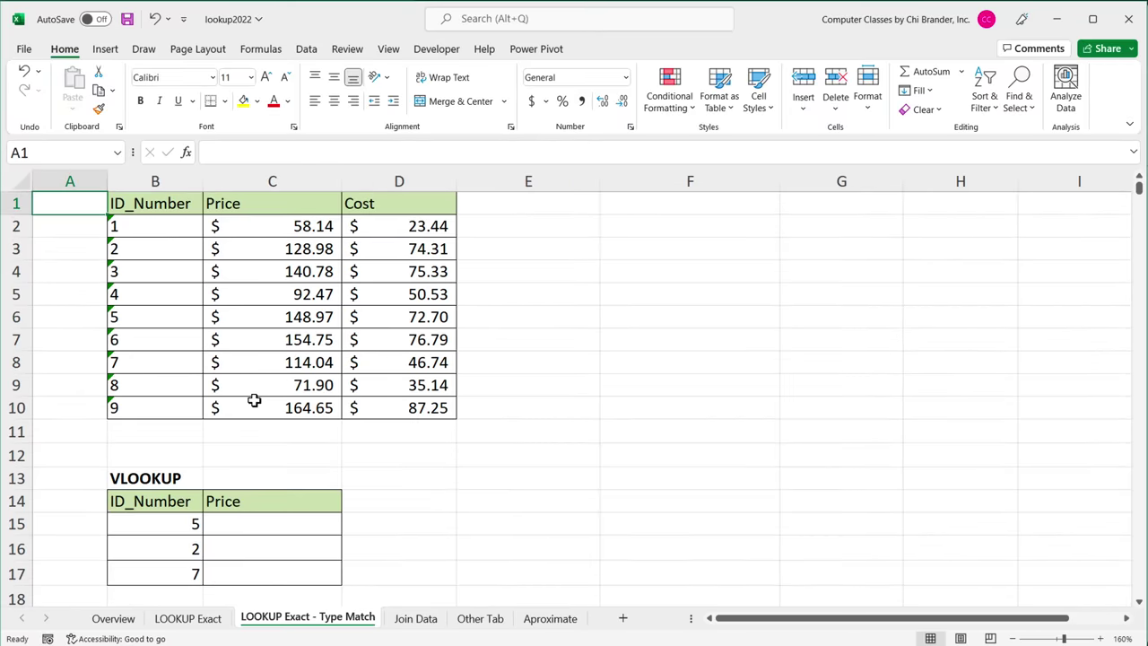
{"action": "left_click", "coordinate": [159, 520]}
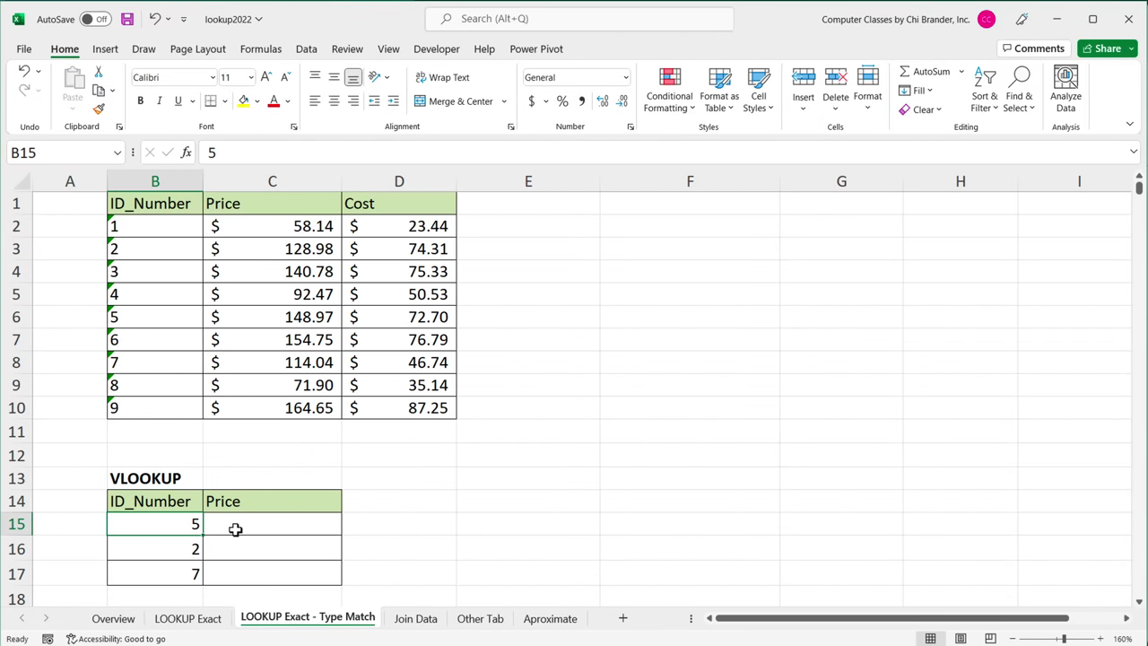
{"action": "left_click_drag", "start_coordinate": [170, 230], "coordinate": [435, 409]}
Enter =XLOOKUP(B15,B2:B10,C2:C10) in C15 to look up the price for ID 5
{"action": "left_click", "coordinate": [270, 524]}
{"action": "type", "text": "=XL"}
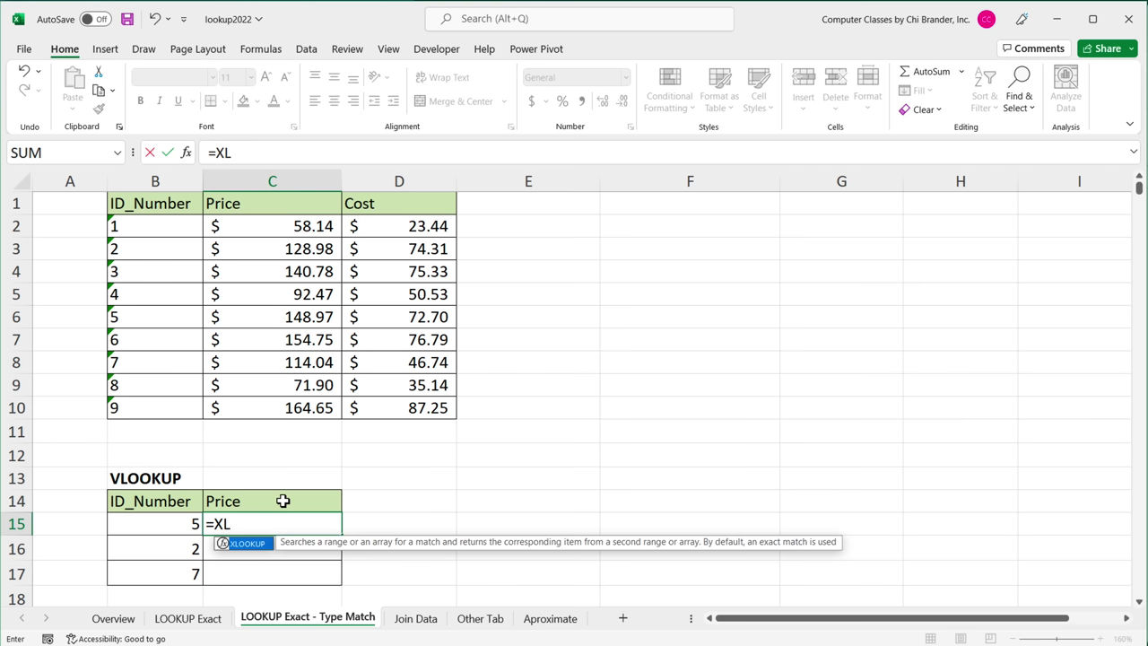
{"action": "key", "text": "Tab"}
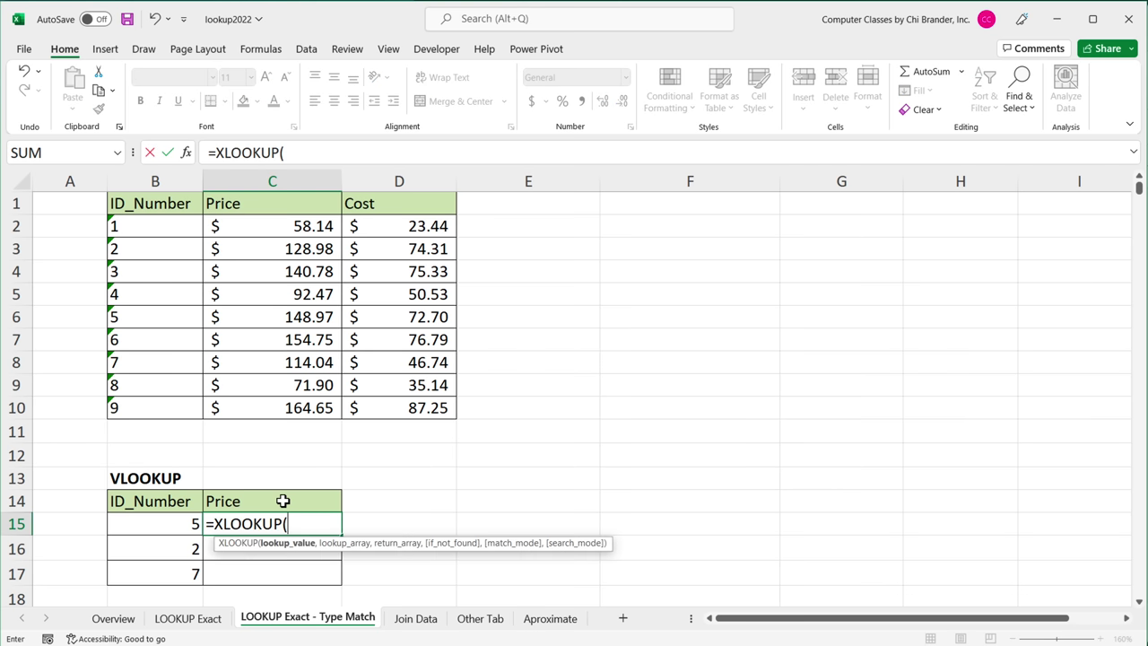
{"action": "left_click", "coordinate": [149, 525]}
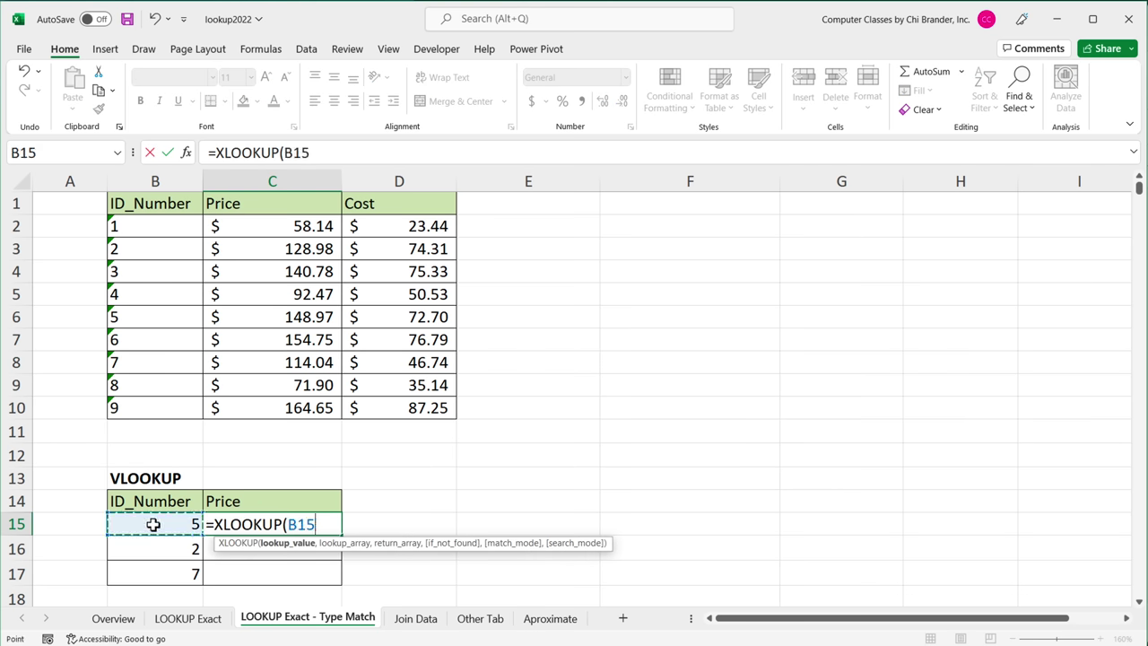
{"action": "type", "text": ","}
{"action": "left_click_drag", "start_coordinate": [143, 229], "coordinate": [151, 404]}
{"action": "type", "text": ","}
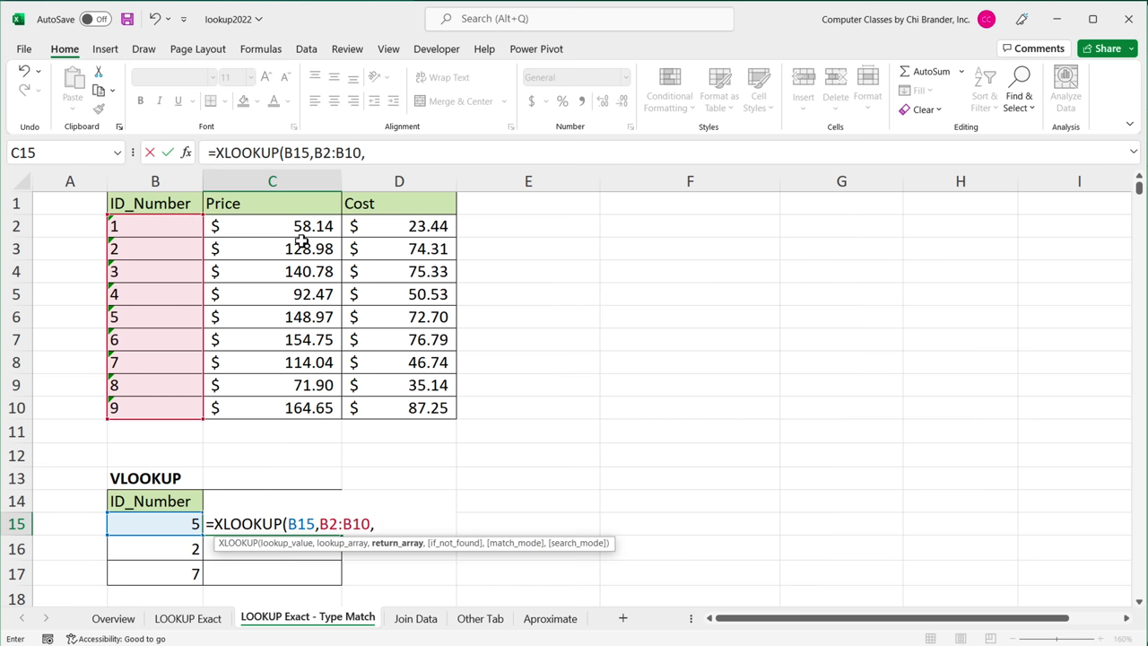
{"action": "left_click_drag", "start_coordinate": [296, 224], "coordinate": [302, 408]}
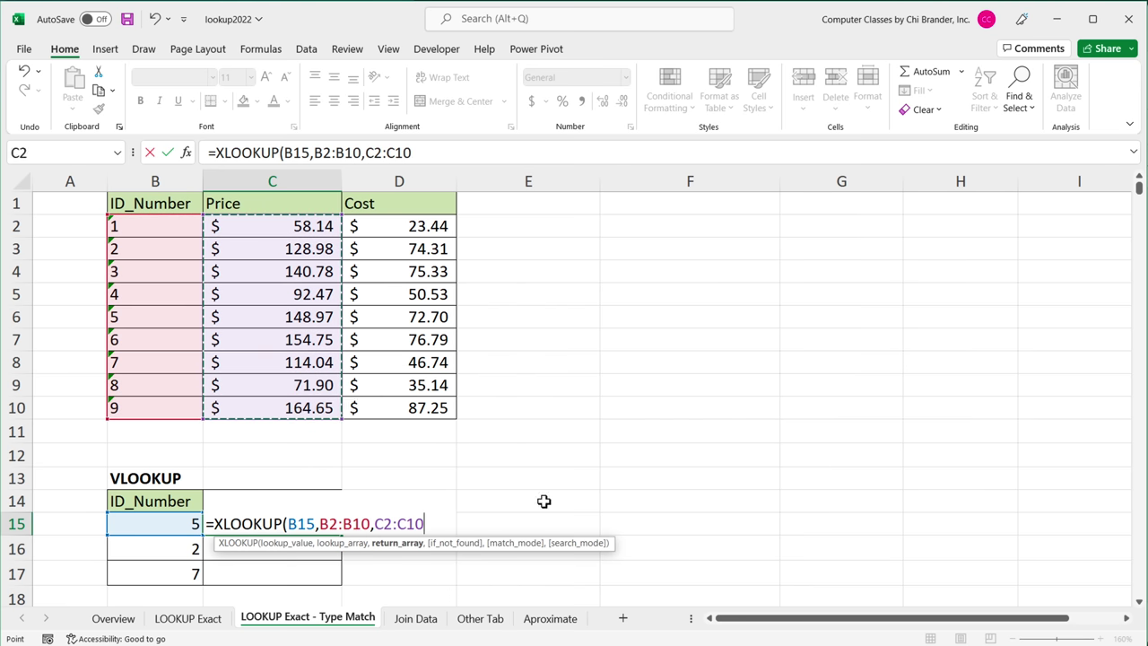
{"action": "type", "text": ")"}
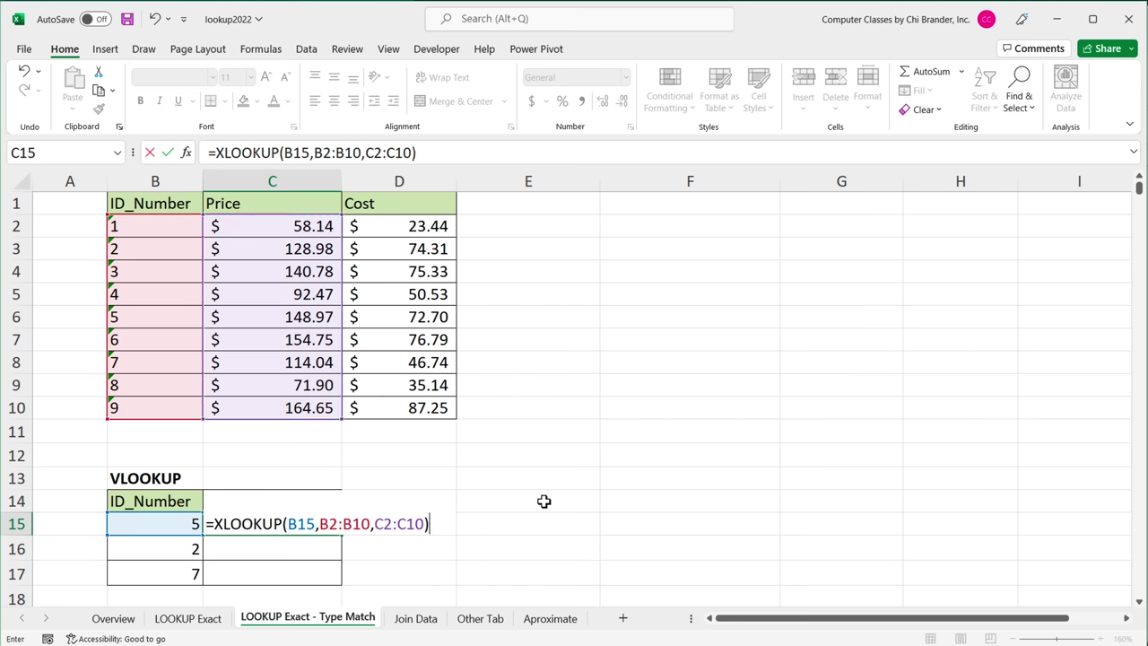
{"action": "key", "text": "Return"}
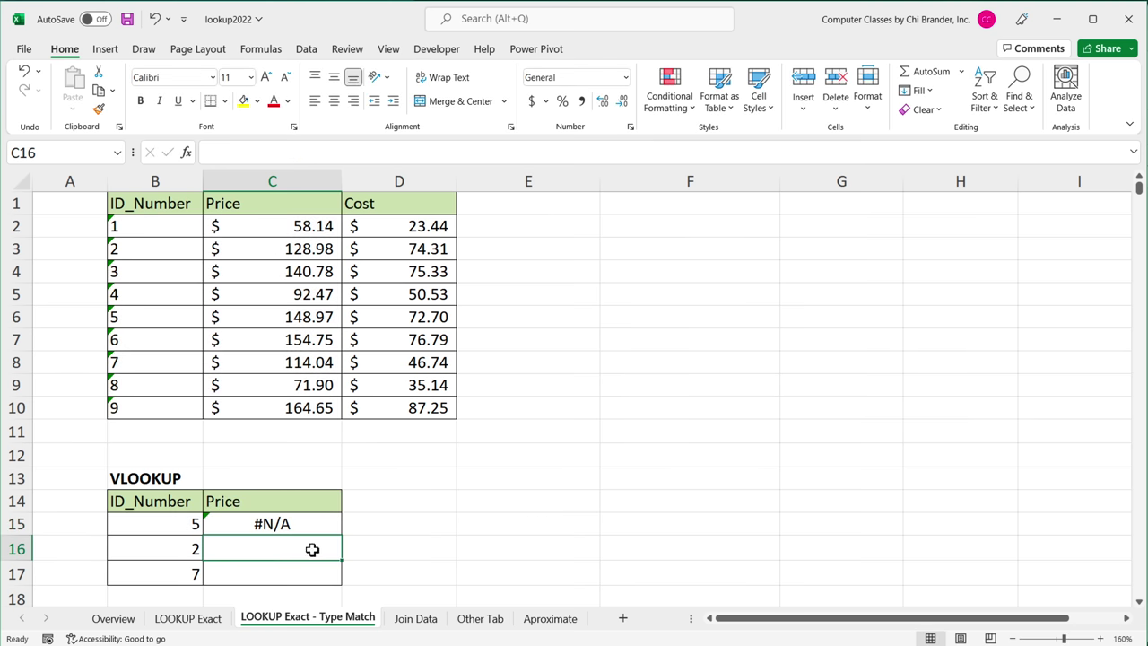
Compare the source IDs in B2:B9 with the lookup IDs in B15:B17 to trace the #N/A
{"action": "left_click", "coordinate": [296, 527]}
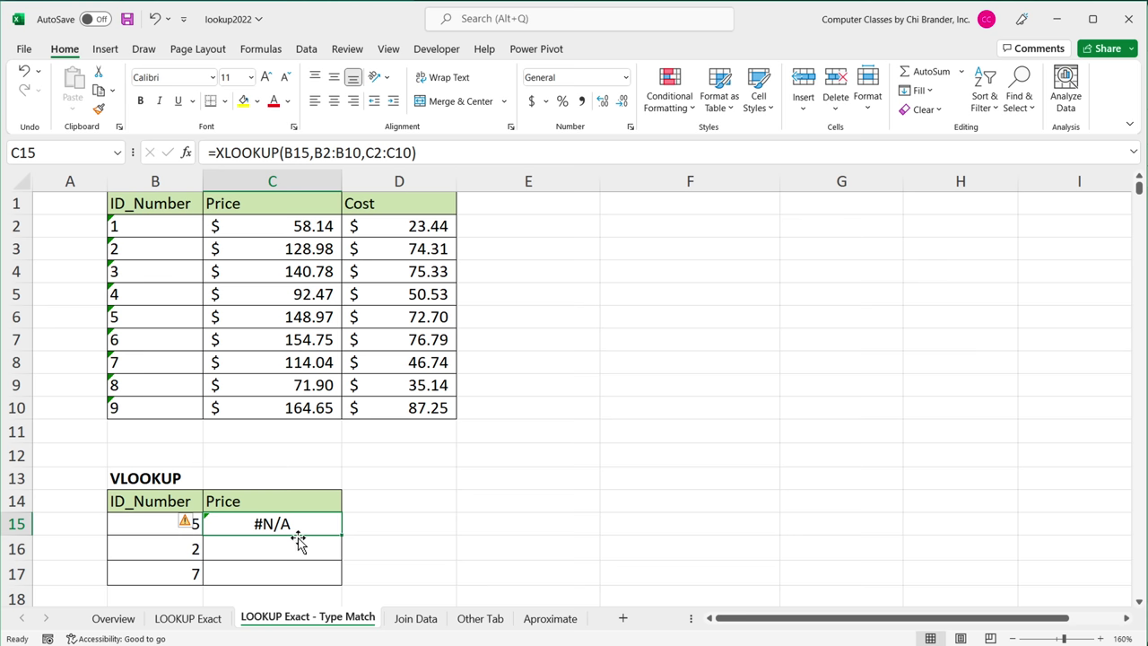
{"action": "left_click", "coordinate": [148, 528]}
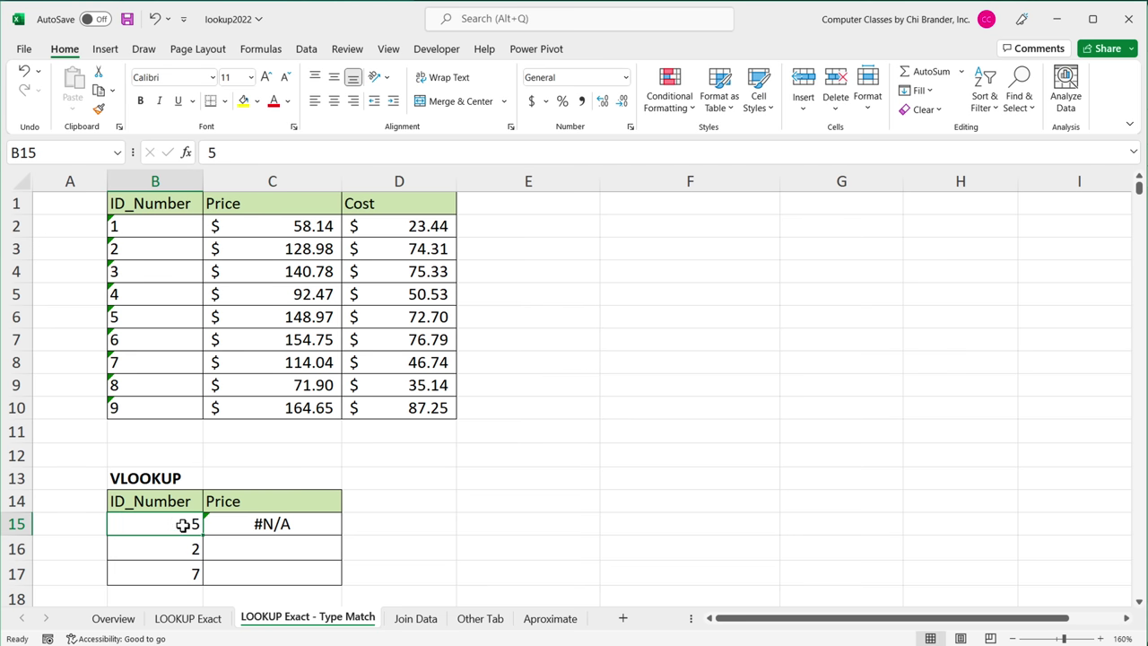
{"action": "left_click", "coordinate": [149, 318]}
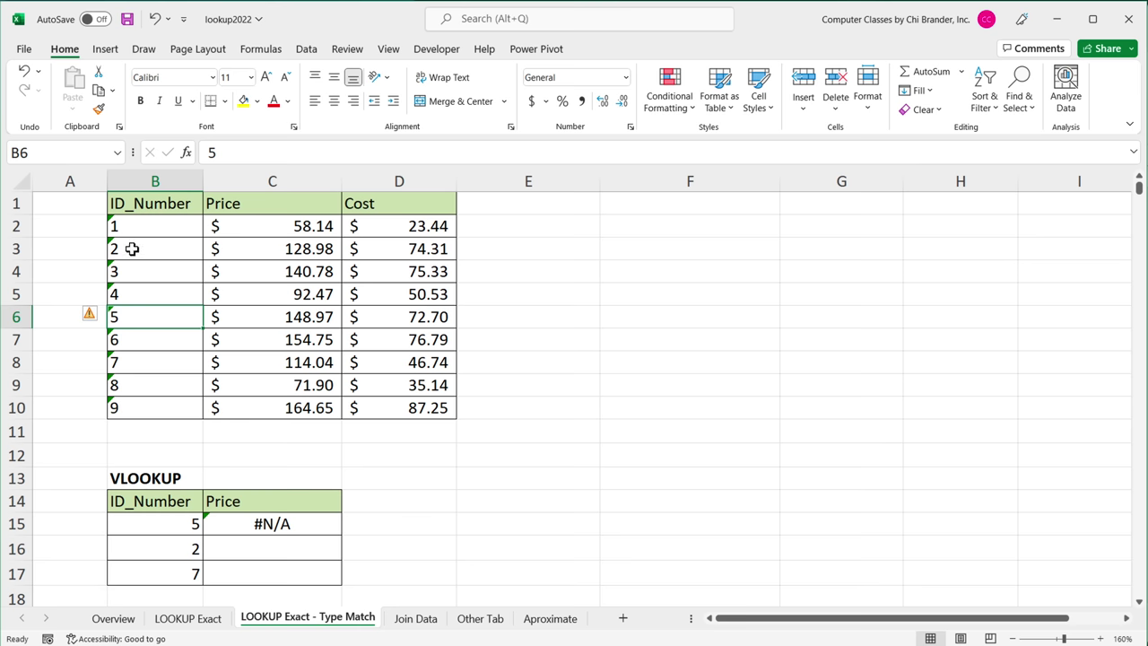
{"action": "left_click_drag", "start_coordinate": [141, 226], "coordinate": [149, 385]}
{"action": "left_click_drag", "start_coordinate": [180, 523], "coordinate": [185, 576]}
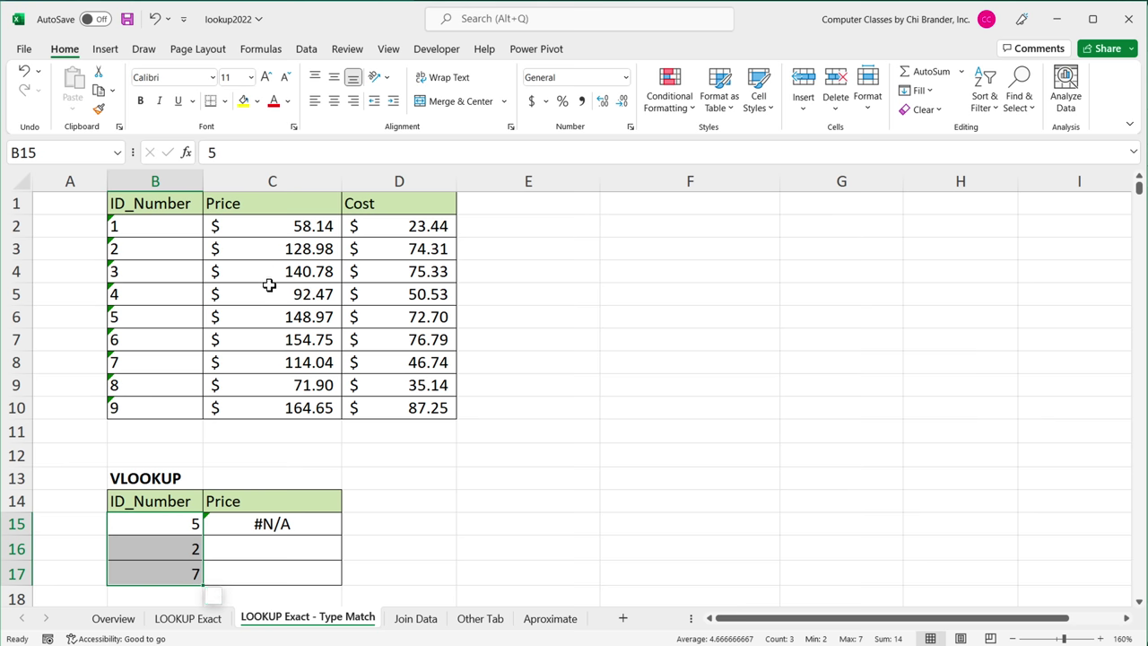
{"action": "left_click", "coordinate": [192, 525]}
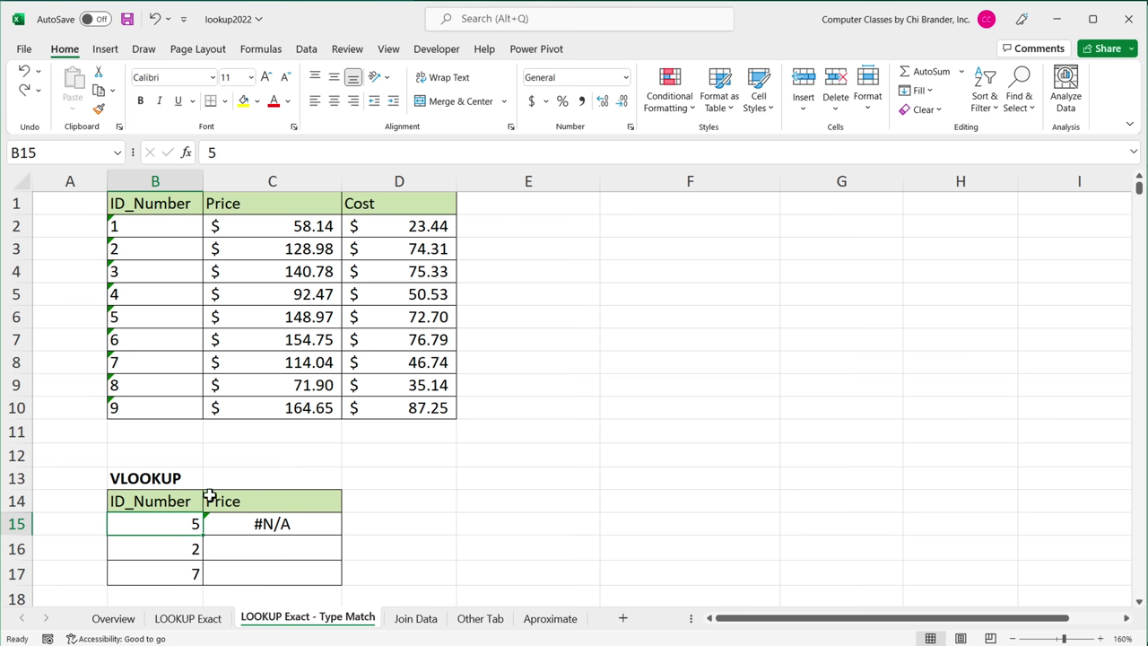
Convert the text IDs in B2:B10 to numbers so C15 returns 148.97
{"action": "left_click_drag", "start_coordinate": [166, 231], "coordinate": [166, 414]}
{"action": "left_click", "coordinate": [90, 223]}
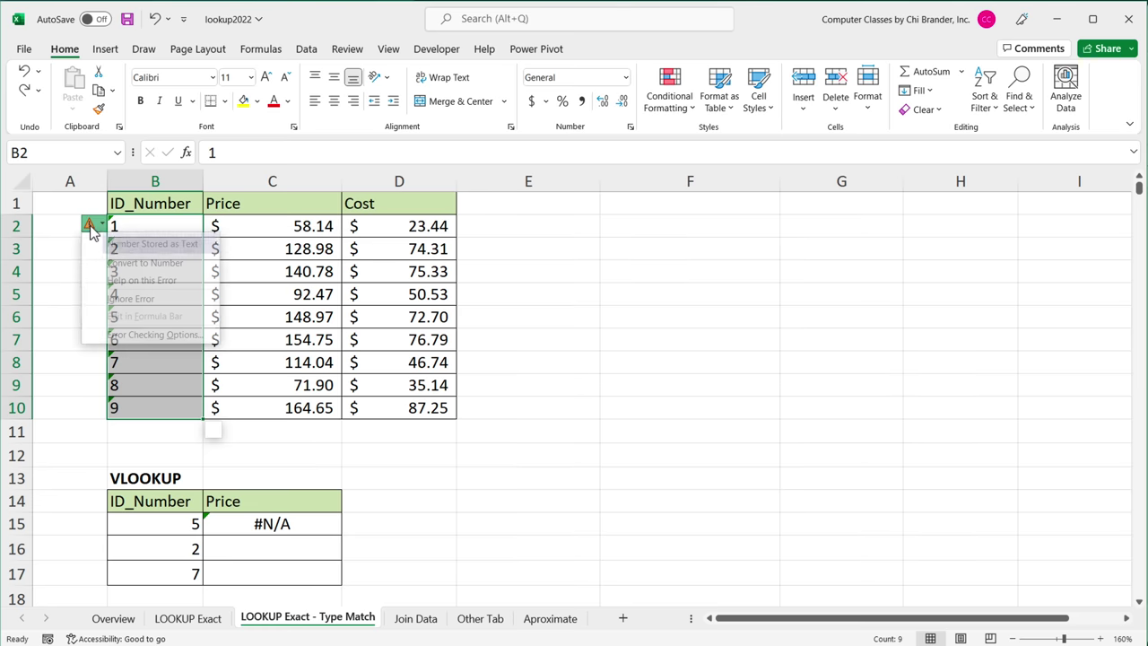
{"action": "left_click", "coordinate": [149, 266]}
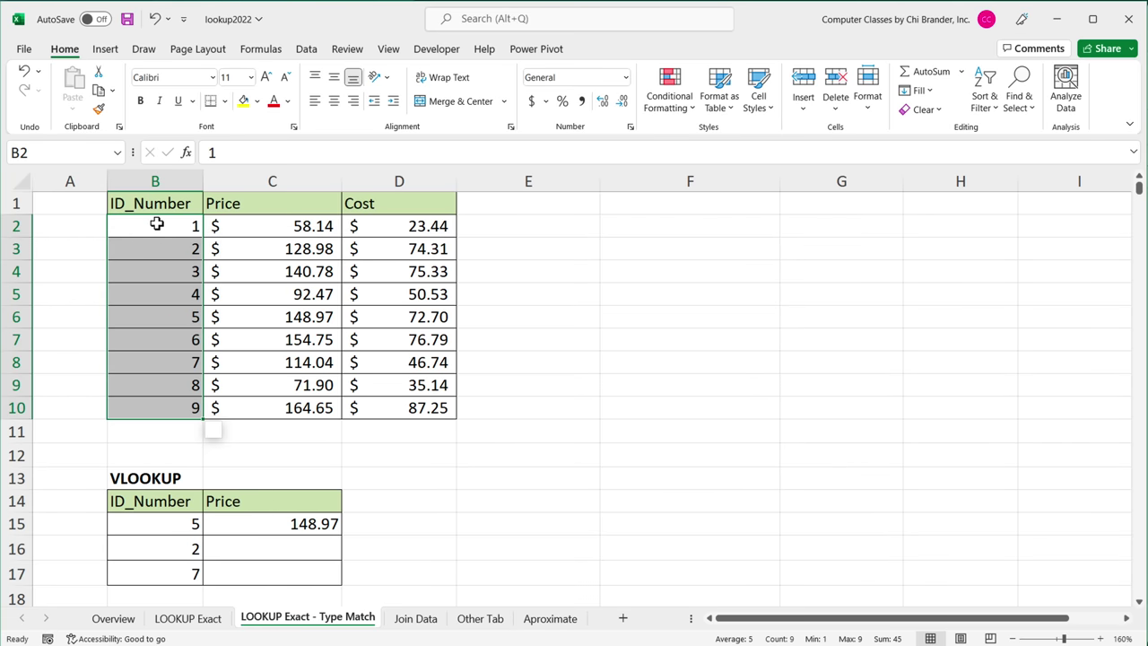
{"action": "left_click_drag", "start_coordinate": [158, 224], "coordinate": [176, 411]}
{"action": "left_click", "coordinate": [161, 523]}
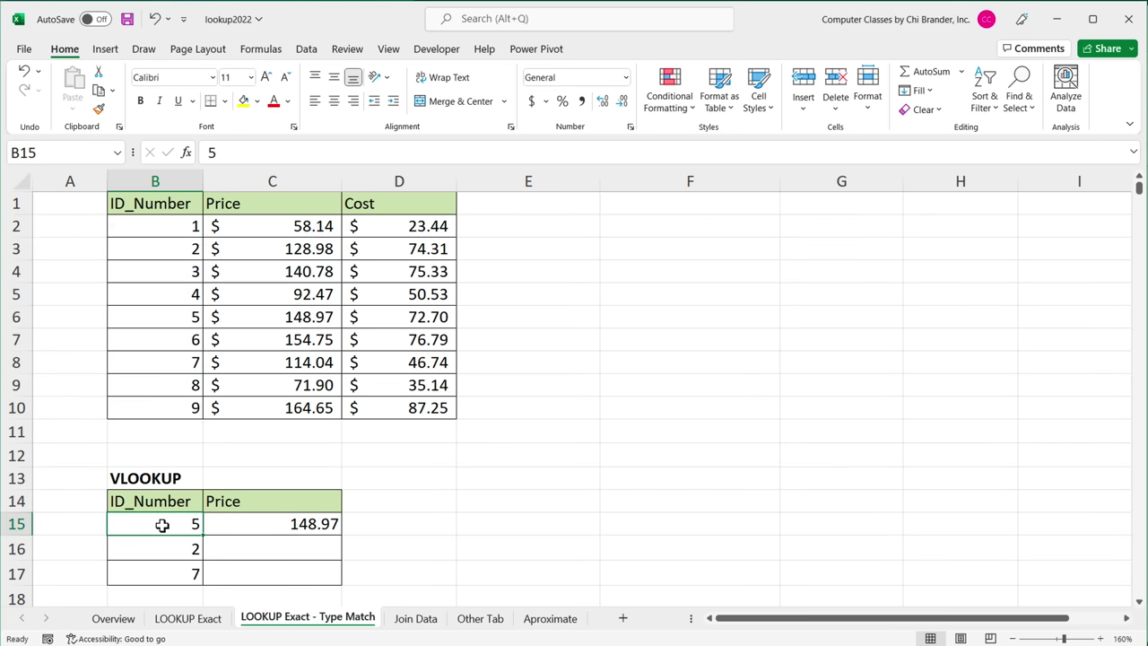
{"action": "left_click", "coordinate": [323, 525]}
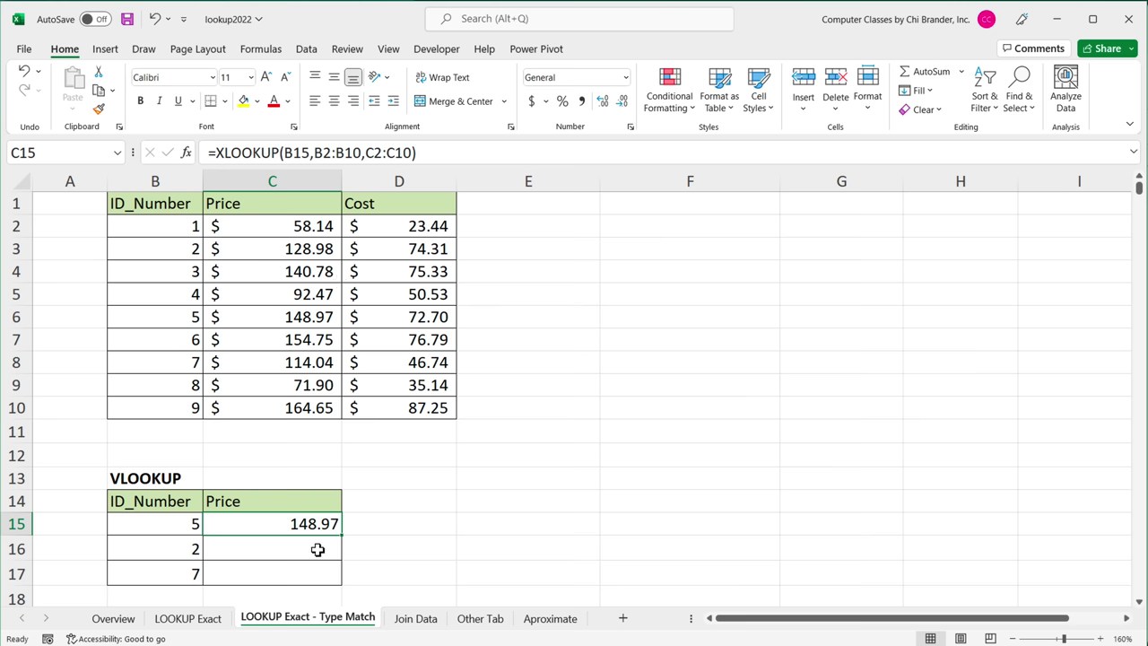
Copy C15's XLOOKUP formula text, leaving the cell unchanged
{"action": "double_click", "coordinate": [244, 523]}
{"action": "left_click_drag", "start_coordinate": [207, 523], "coordinate": [407, 536]}
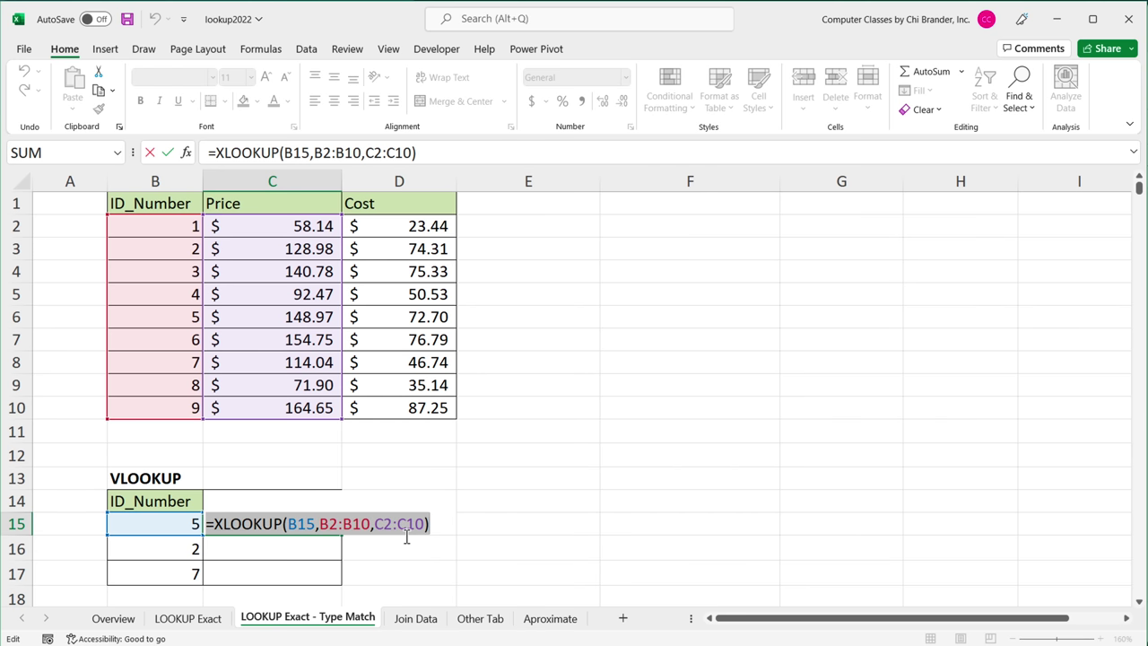
{"action": "right_click", "coordinate": [375, 527]}
{"action": "left_click", "coordinate": [414, 556]}
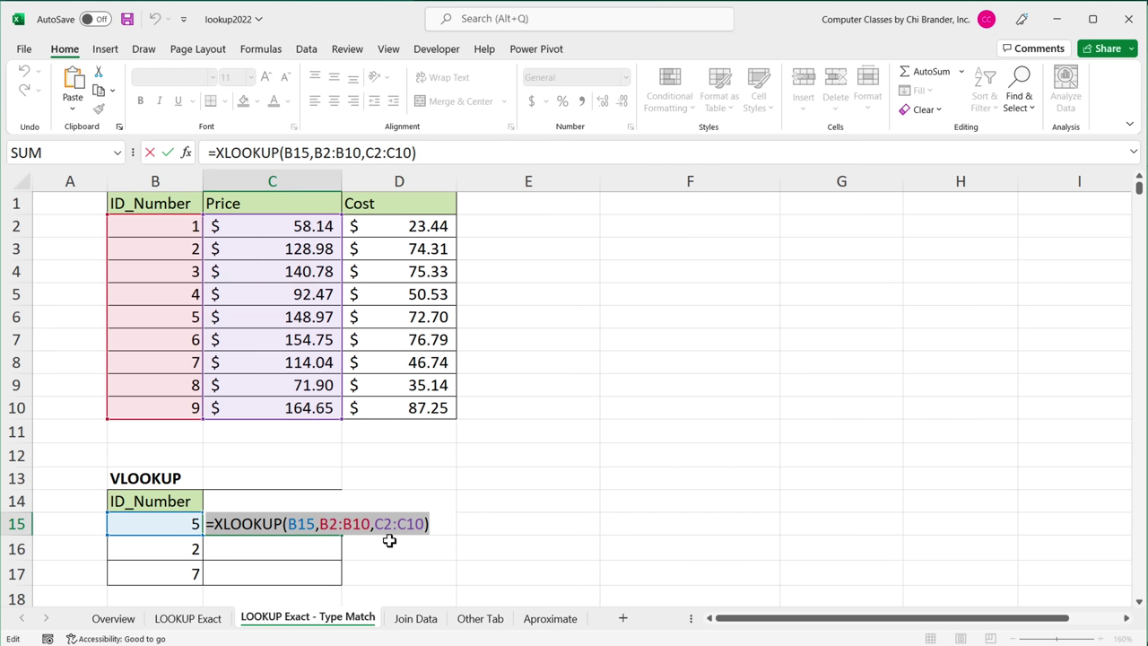
{"action": "key", "text": "Escape"}
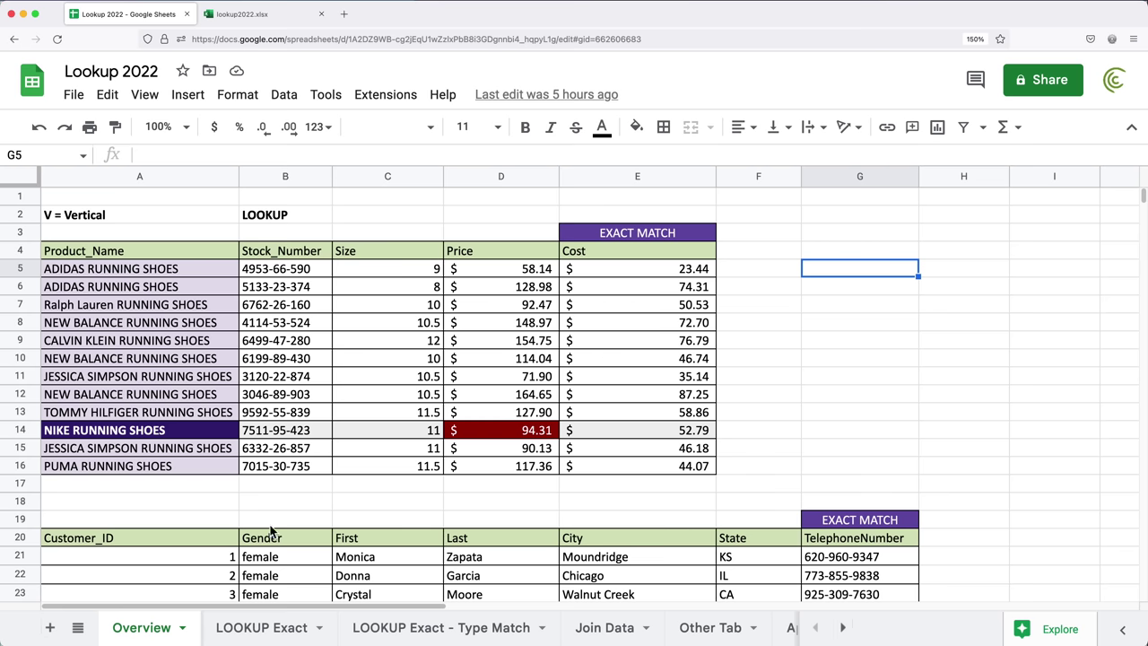
Paste the XLOOKUP formula into C15 on Google Sheets' LOOKUP Exact - Type Match sheet
{"action": "left_click", "coordinate": [443, 631]}
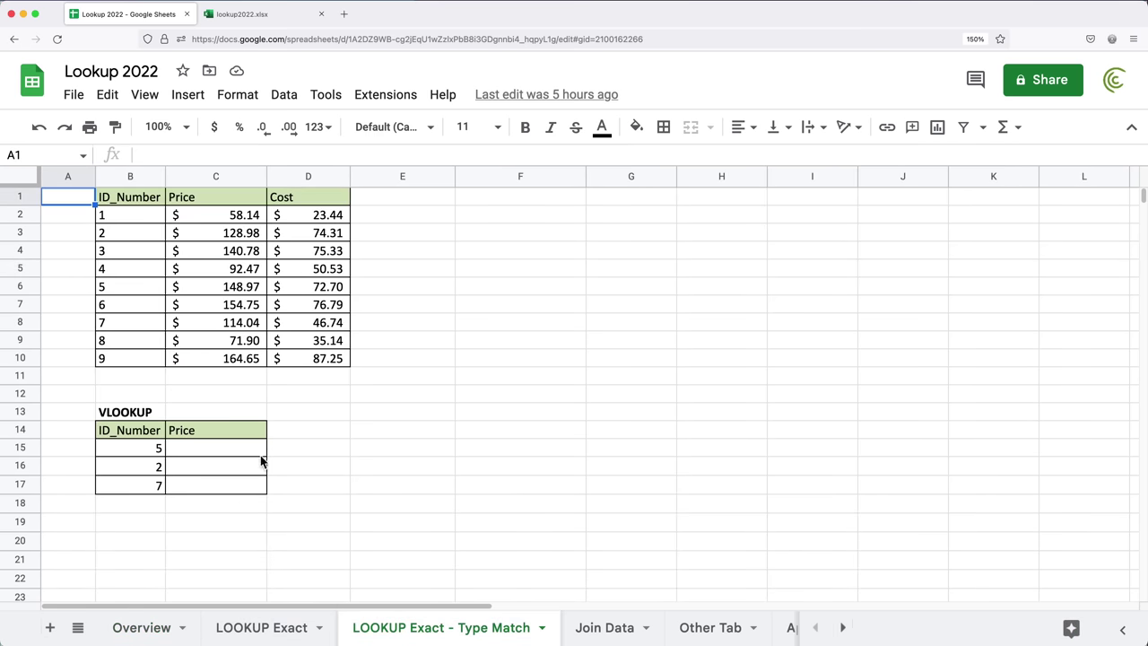
{"action": "left_click", "coordinate": [220, 453]}
{"action": "double_click", "coordinate": [209, 452]}
{"action": "key", "text": "cmd+v"}
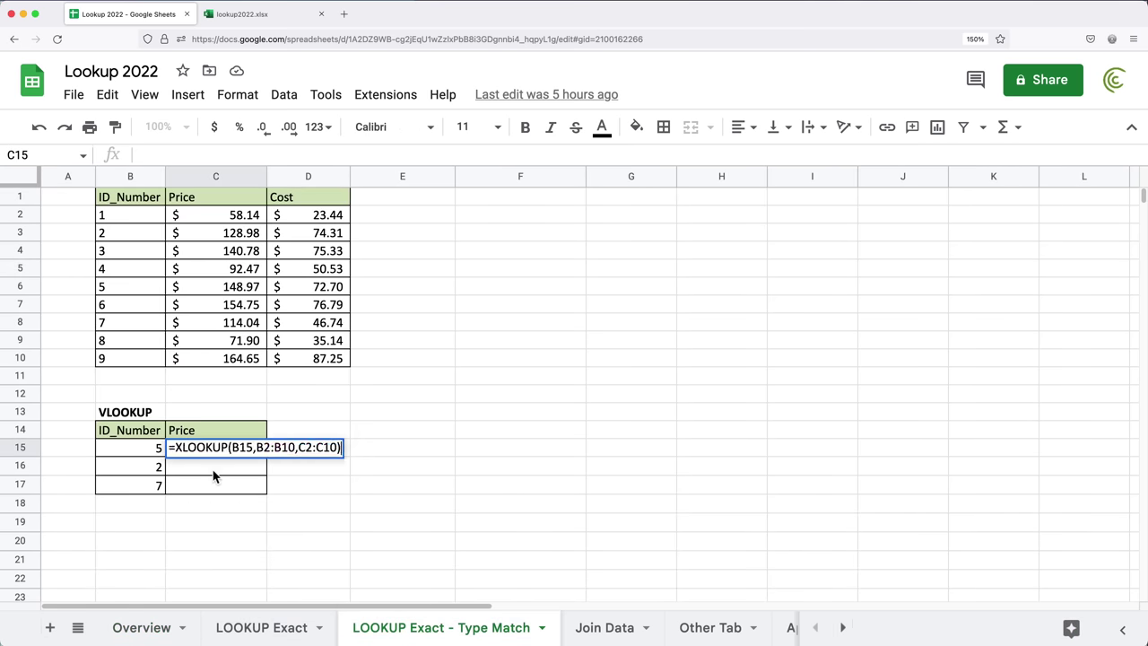
{"action": "key", "text": "Return"}
Zoom in, check C15's #N/A error, and select the ID_Number values in column B
{"action": "left_click", "coordinate": [58, 205]}
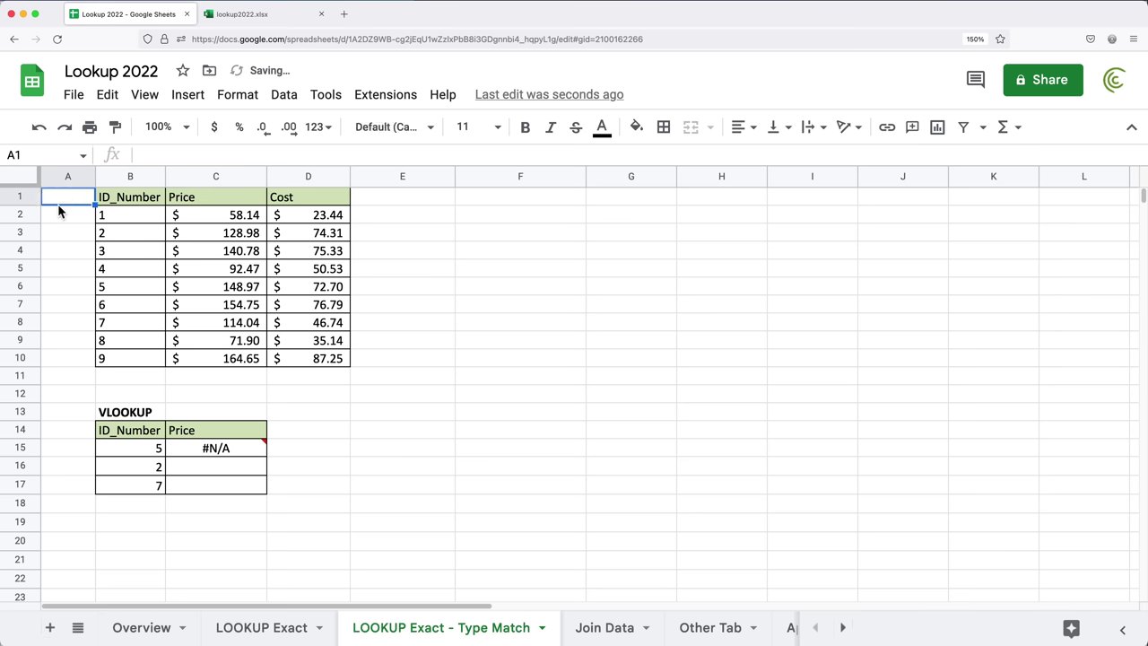
{"action": "key", "text": "cmd+plus"}
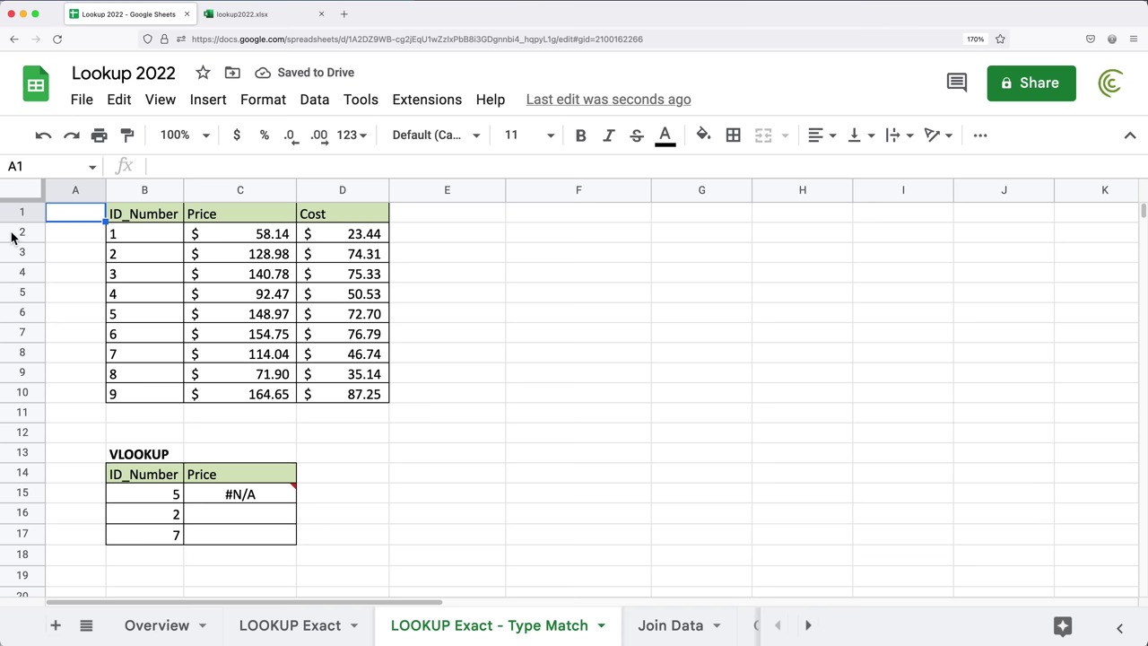
{"action": "left_click", "coordinate": [226, 496]}
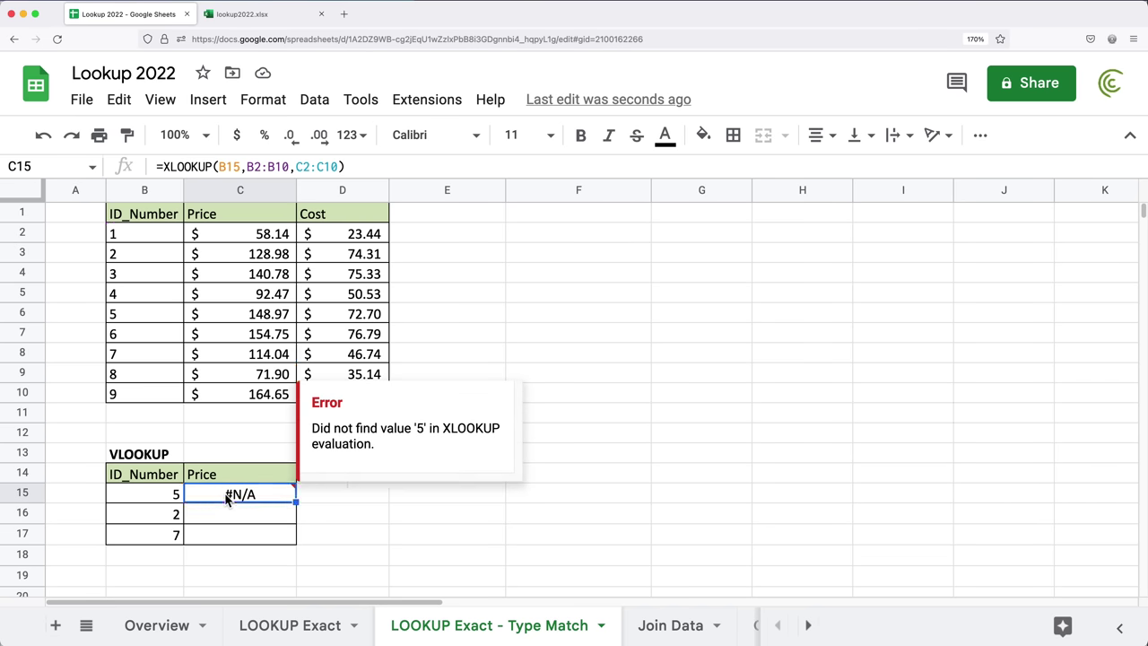
{"action": "double_click", "coordinate": [225, 496]}
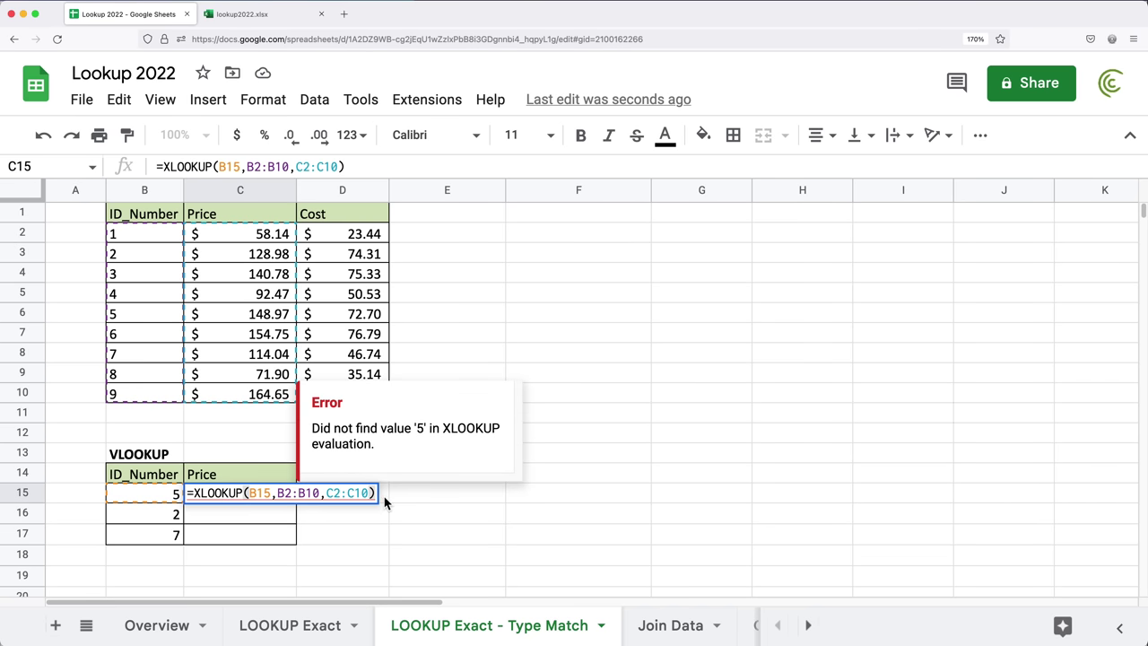
{"action": "key", "text": "Return"}
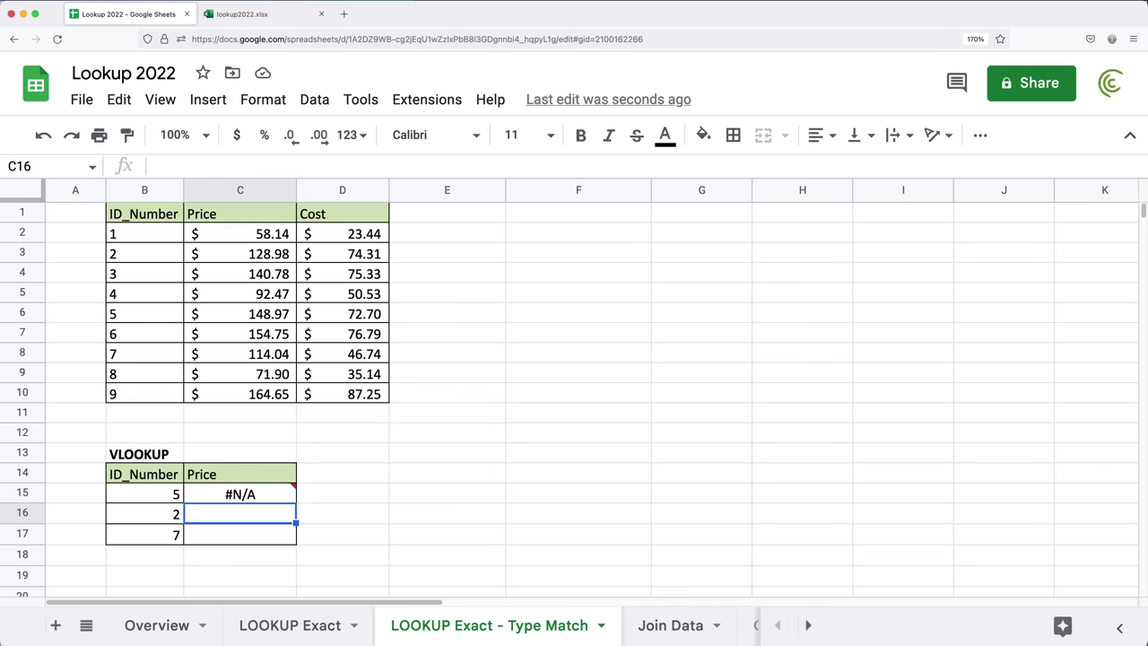
{"action": "left_click_drag", "start_coordinate": [145, 233], "coordinate": [149, 404]}
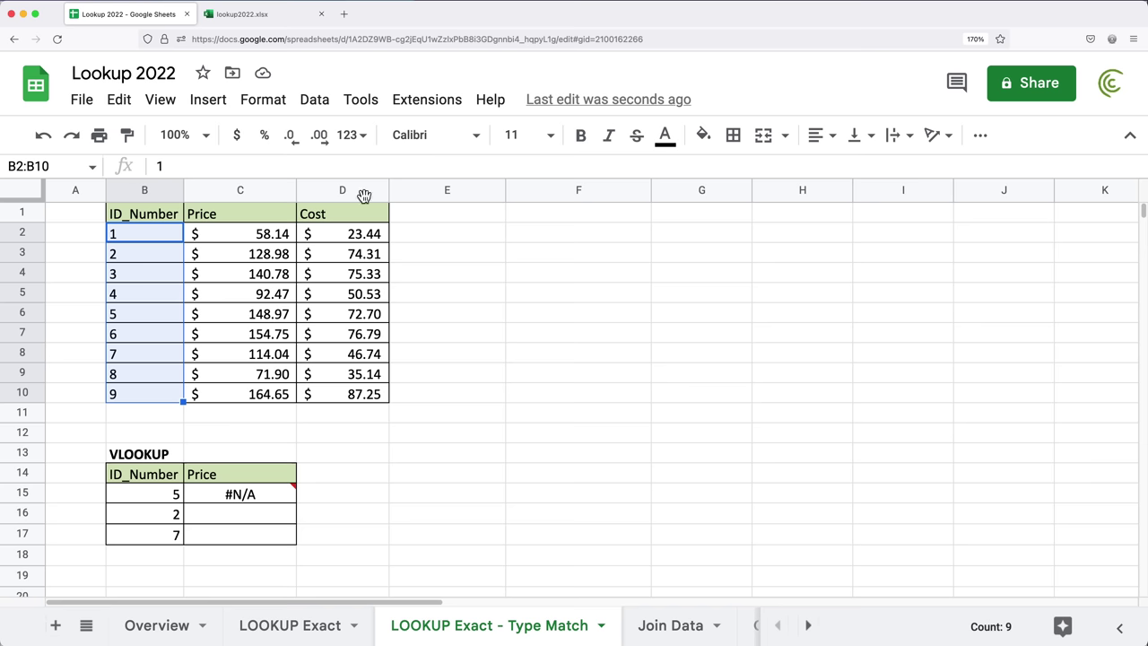
Format the IDs in B2:B10 as Number, then back to Automatic
{"action": "left_click", "coordinate": [361, 136]}
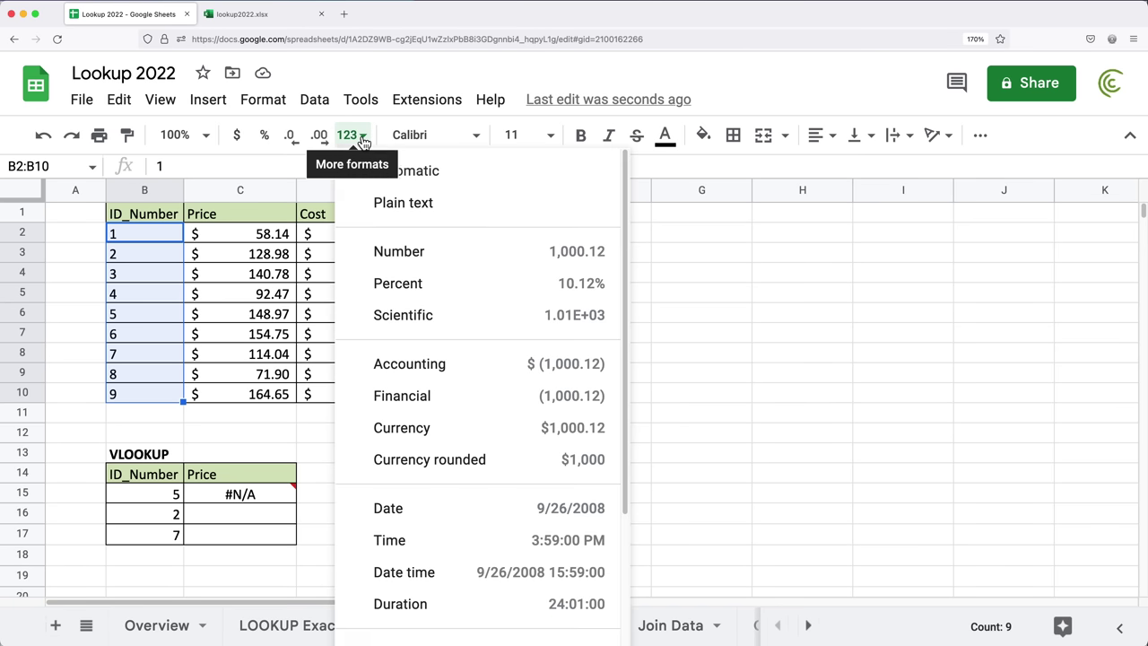
{"action": "left_click", "coordinate": [456, 254]}
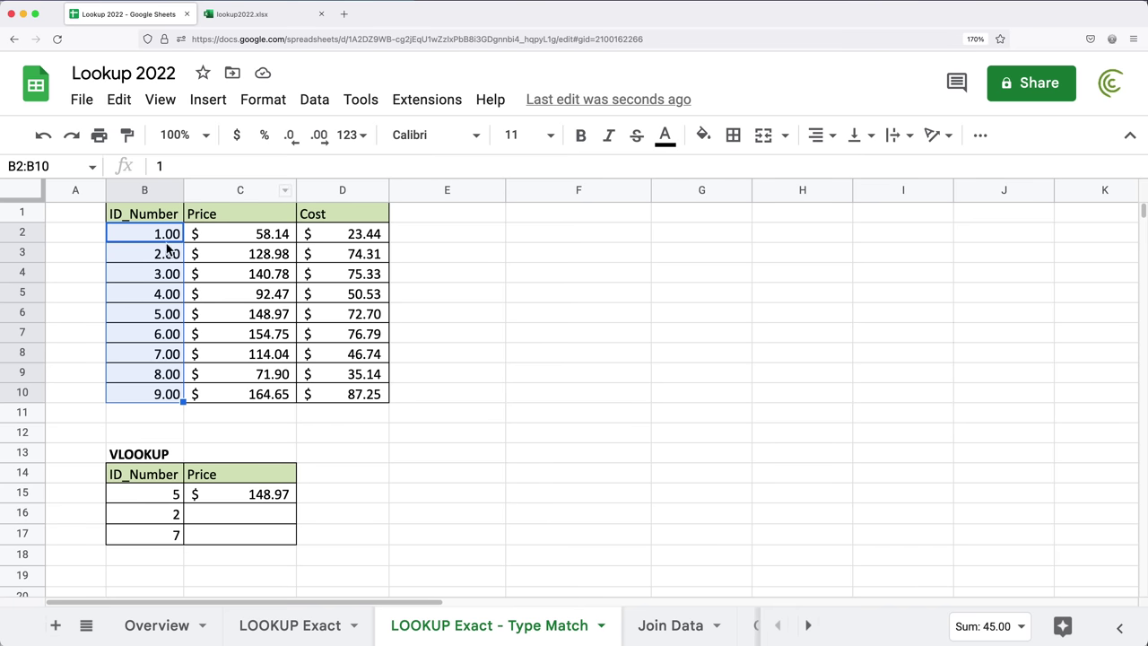
{"action": "left_click", "coordinate": [359, 136]}
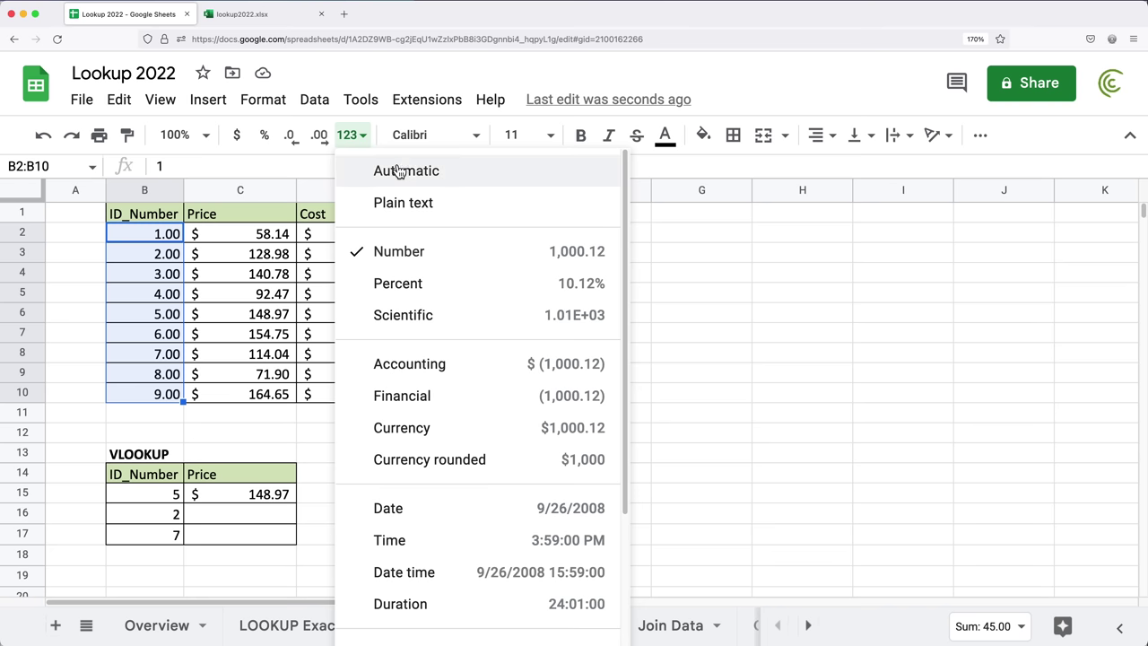
{"action": "left_click", "coordinate": [381, 172]}
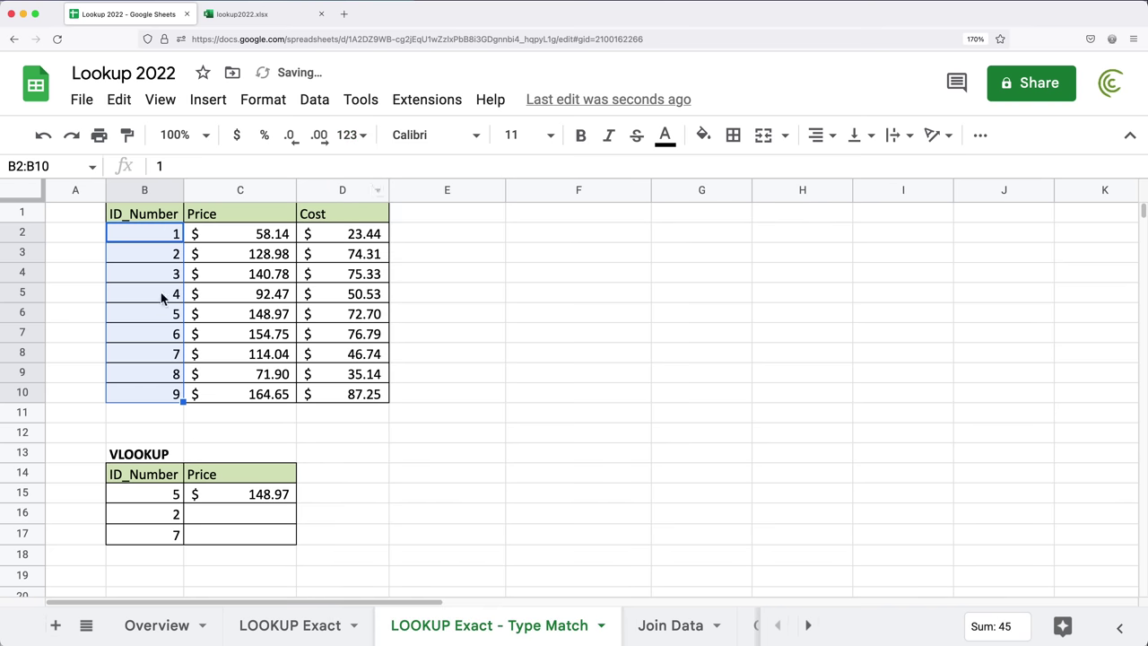
Review the ID ranges and check C15's number format, now showing $148.97
{"action": "left_click_drag", "start_coordinate": [171, 235], "coordinate": [176, 395]}
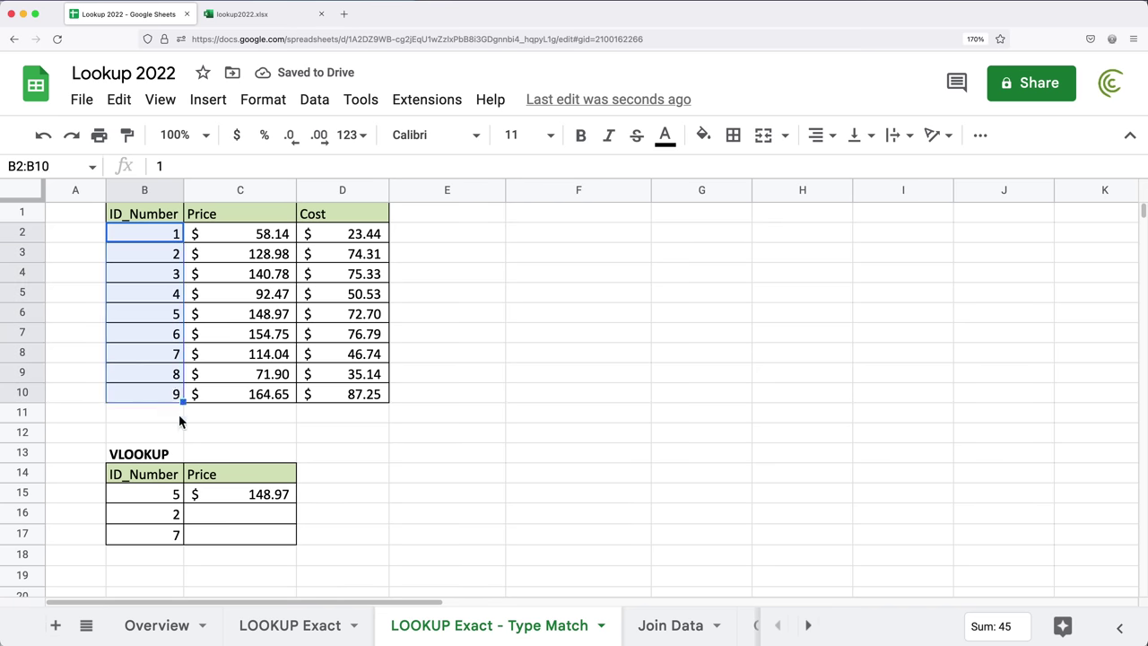
{"action": "left_click_drag", "start_coordinate": [161, 497], "coordinate": [172, 534]}
{"action": "left_click", "coordinate": [267, 493]}
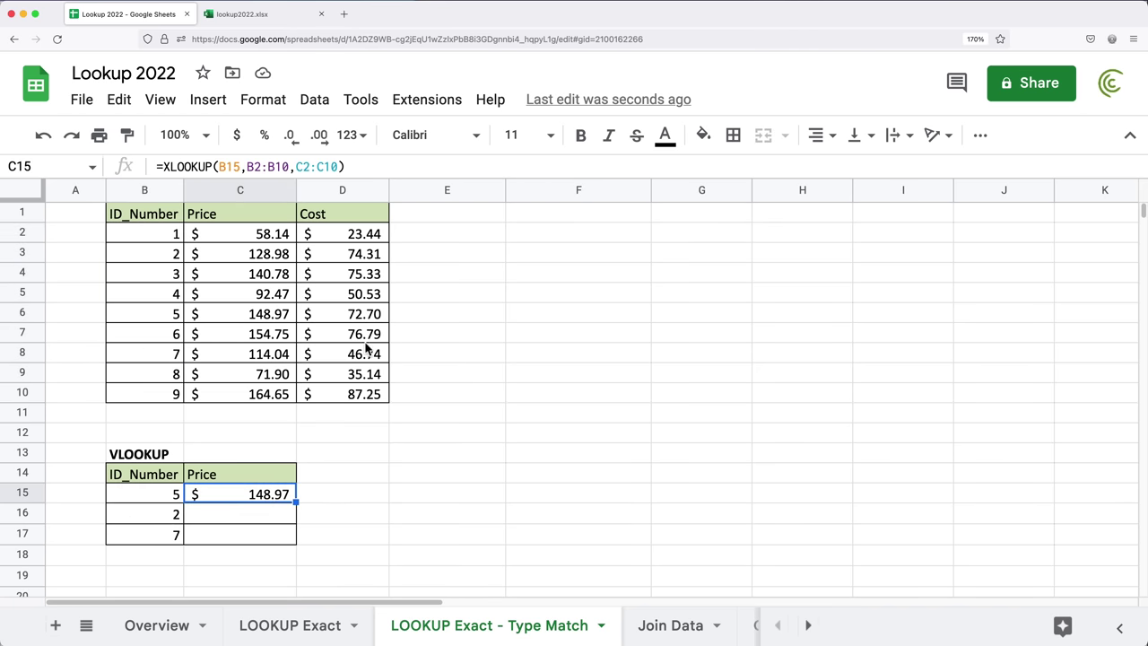
{"action": "left_click", "coordinate": [361, 139]}
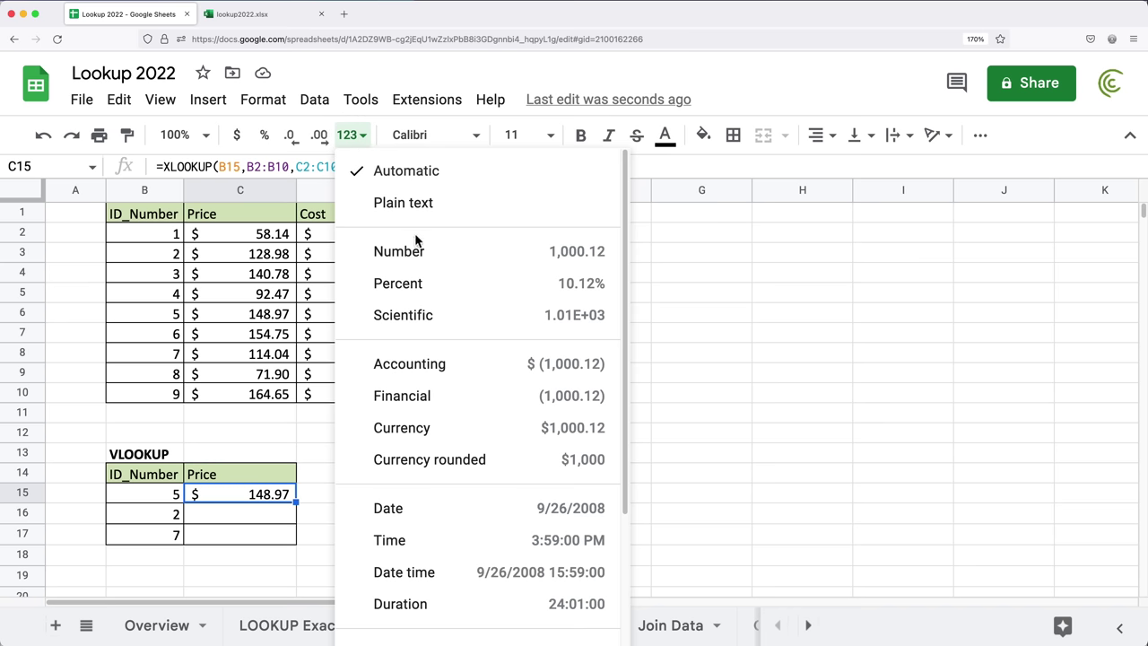
{"action": "left_click", "coordinate": [366, 137]}
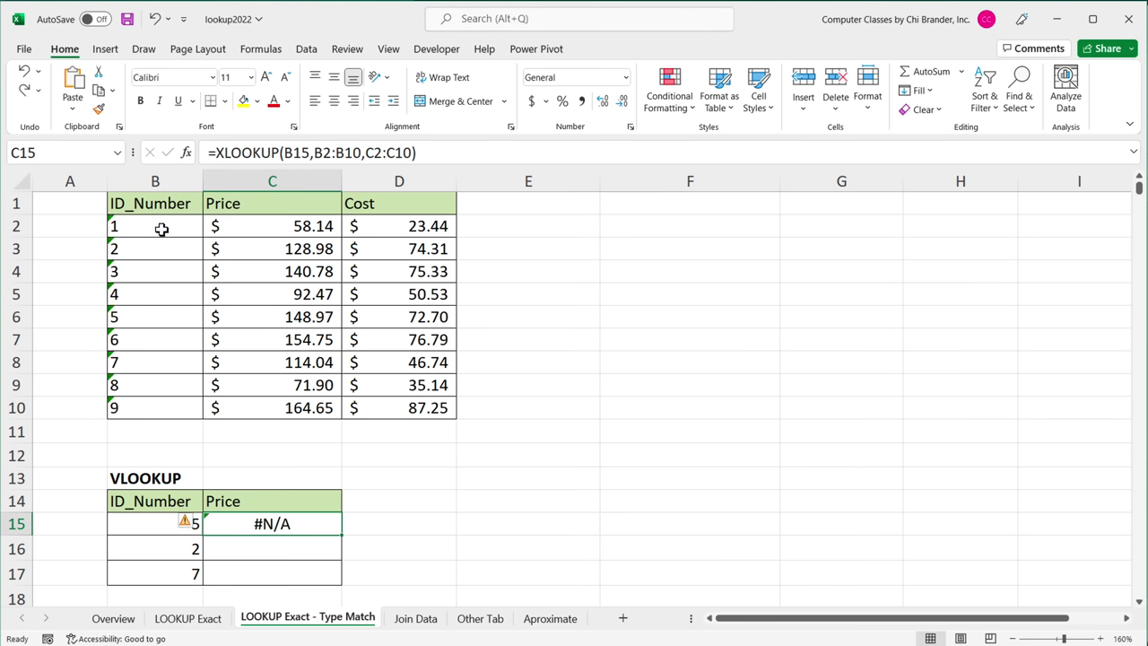
Give B2:B10 the General format and convert the text IDs to numbers, fixing the 148.97 lookup
{"action": "left_click", "coordinate": [160, 226]}
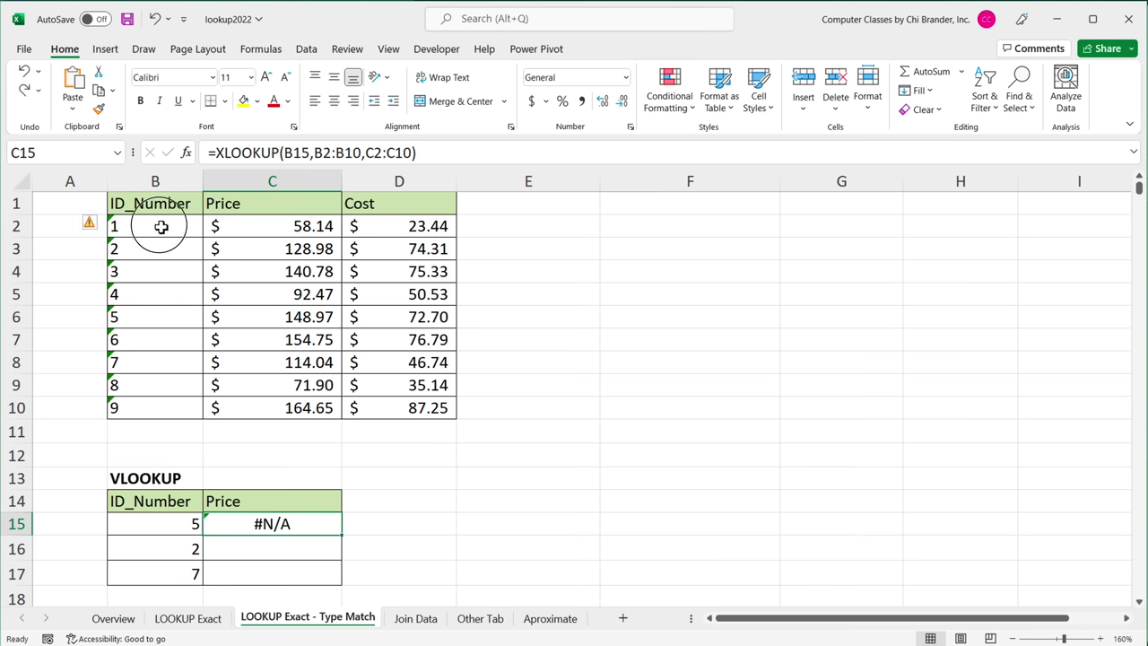
{"action": "left_click_drag", "start_coordinate": [161, 226], "coordinate": [188, 407]}
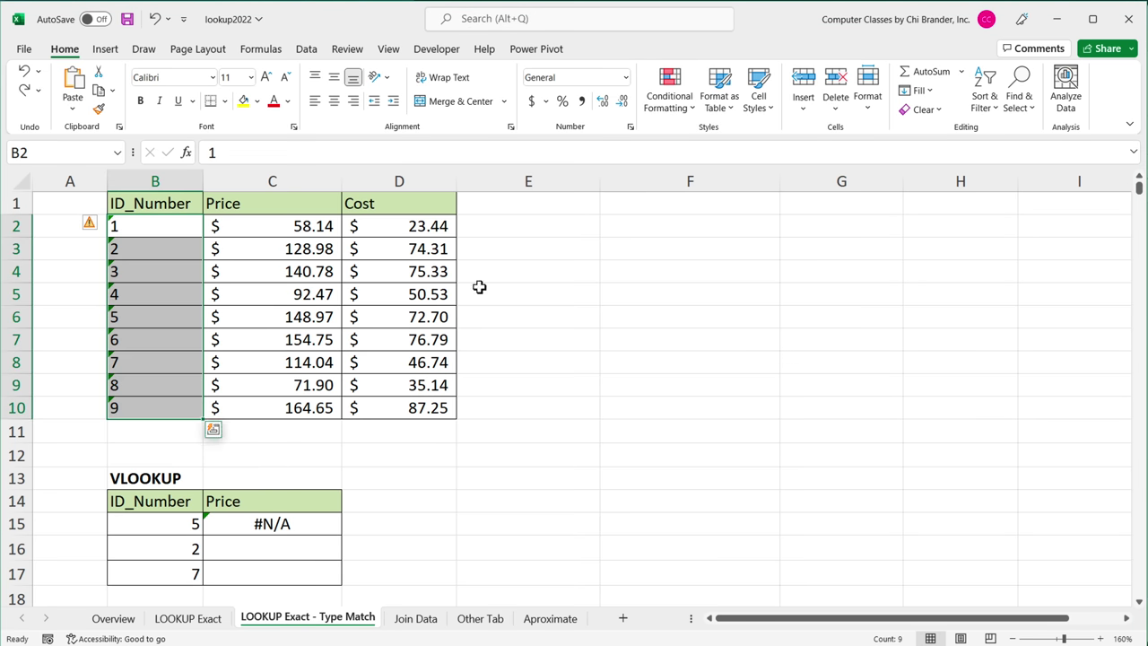
{"action": "left_click", "coordinate": [626, 77]}
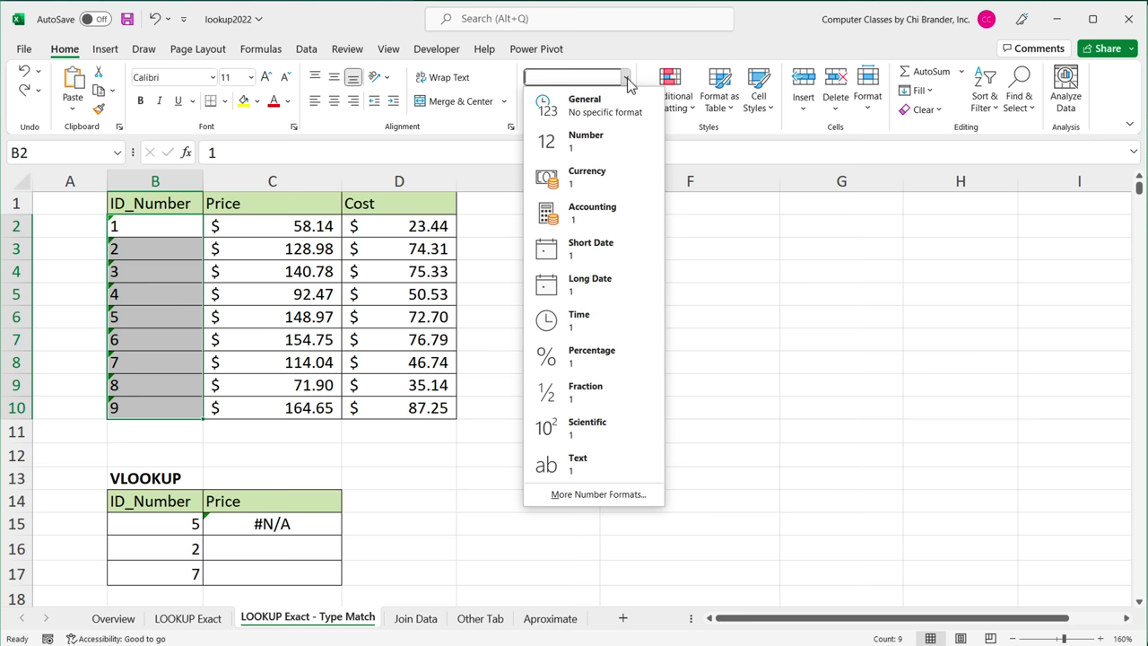
{"action": "left_click", "coordinate": [597, 154]}
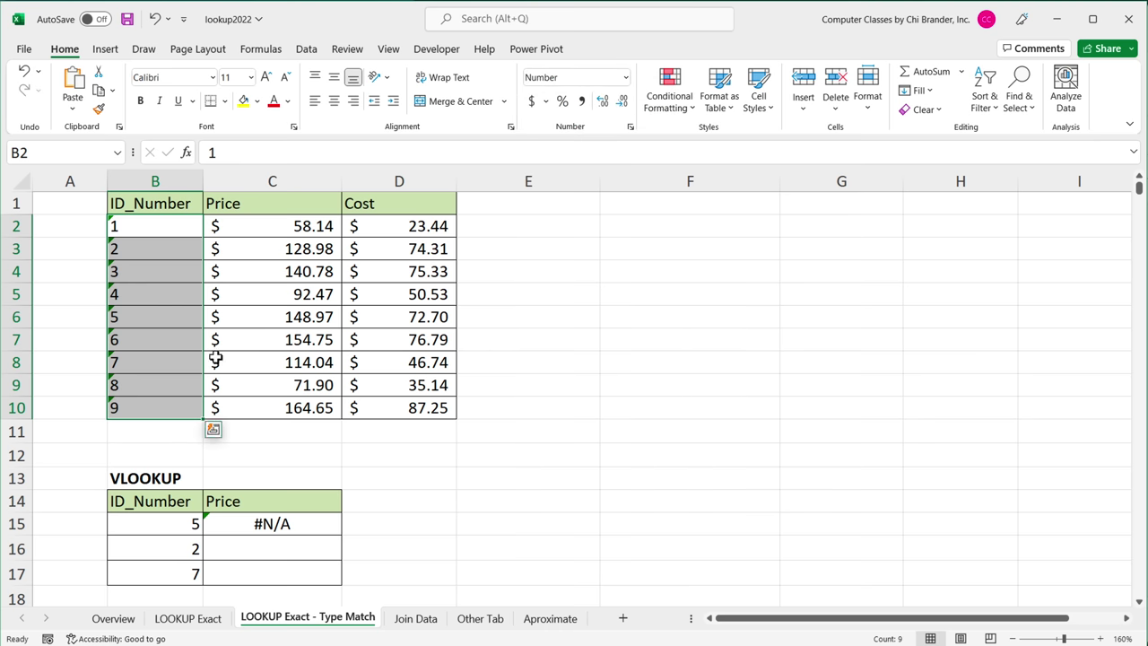
{"action": "left_click", "coordinate": [625, 78]}
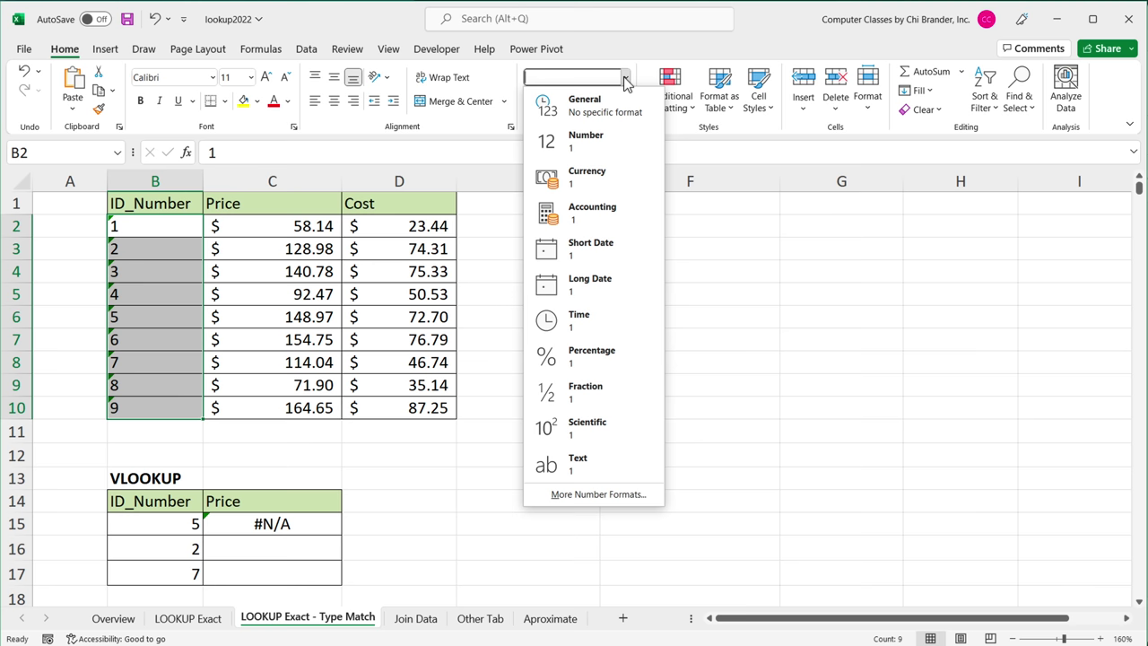
{"action": "left_click", "coordinate": [620, 109]}
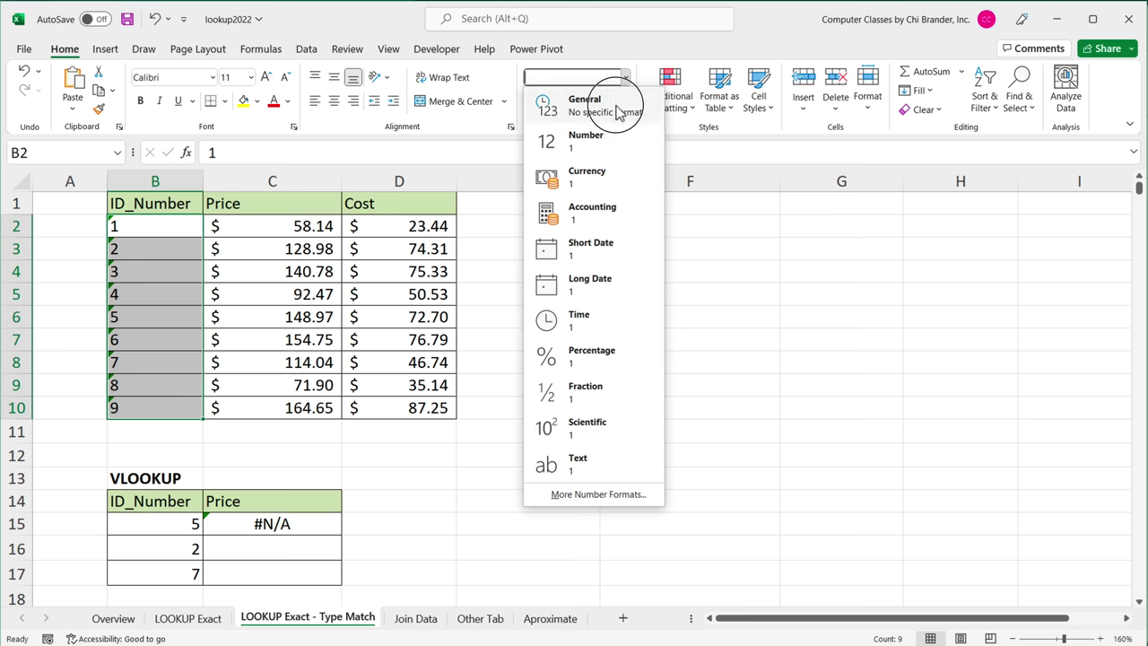
{"action": "left_click", "coordinate": [143, 249]}
{"action": "left_click_drag", "start_coordinate": [144, 228], "coordinate": [158, 410]}
{"action": "left_click", "coordinate": [91, 224]}
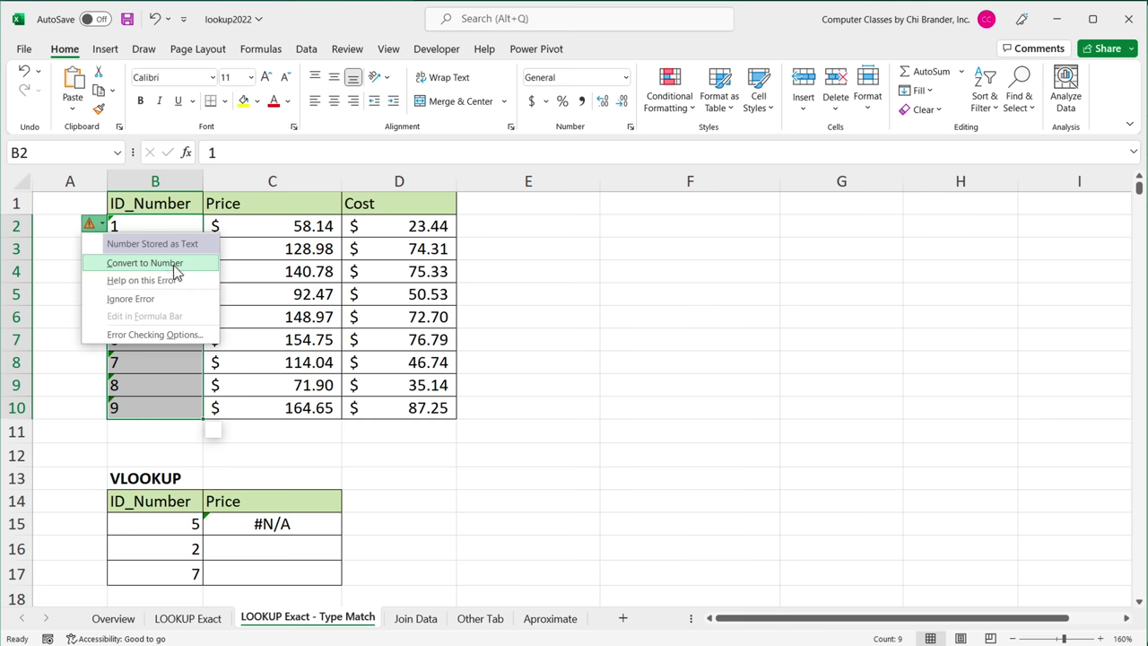
{"action": "left_click", "coordinate": [175, 263]}
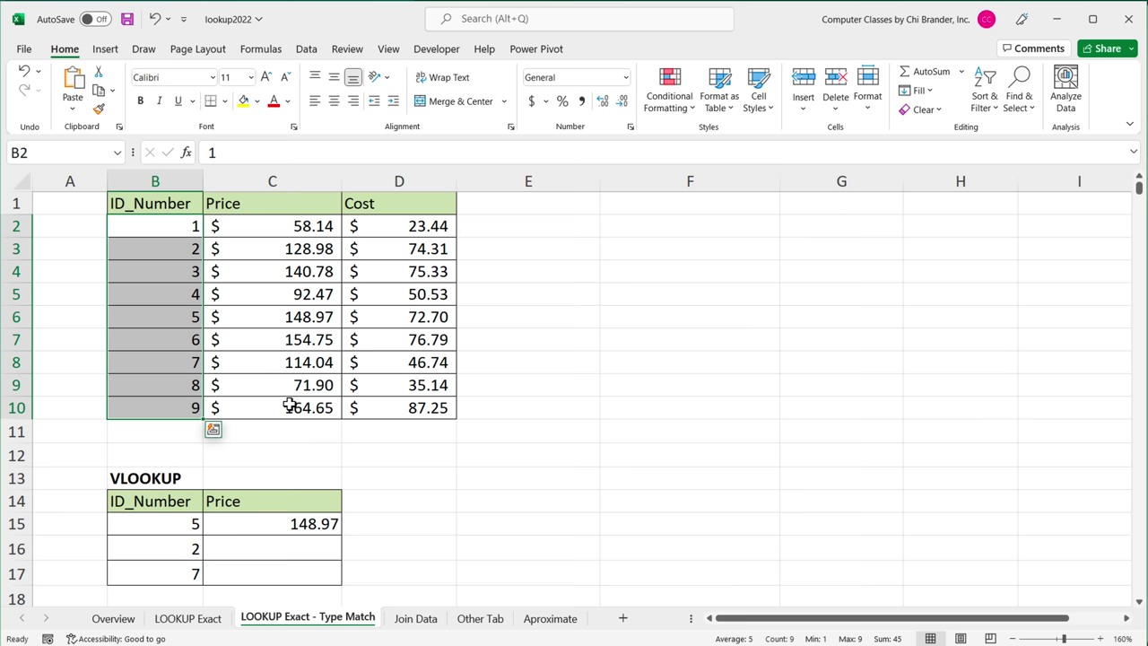
Switch to the Join Data sheet and narrow column A slightly
{"action": "left_click", "coordinate": [413, 621]}
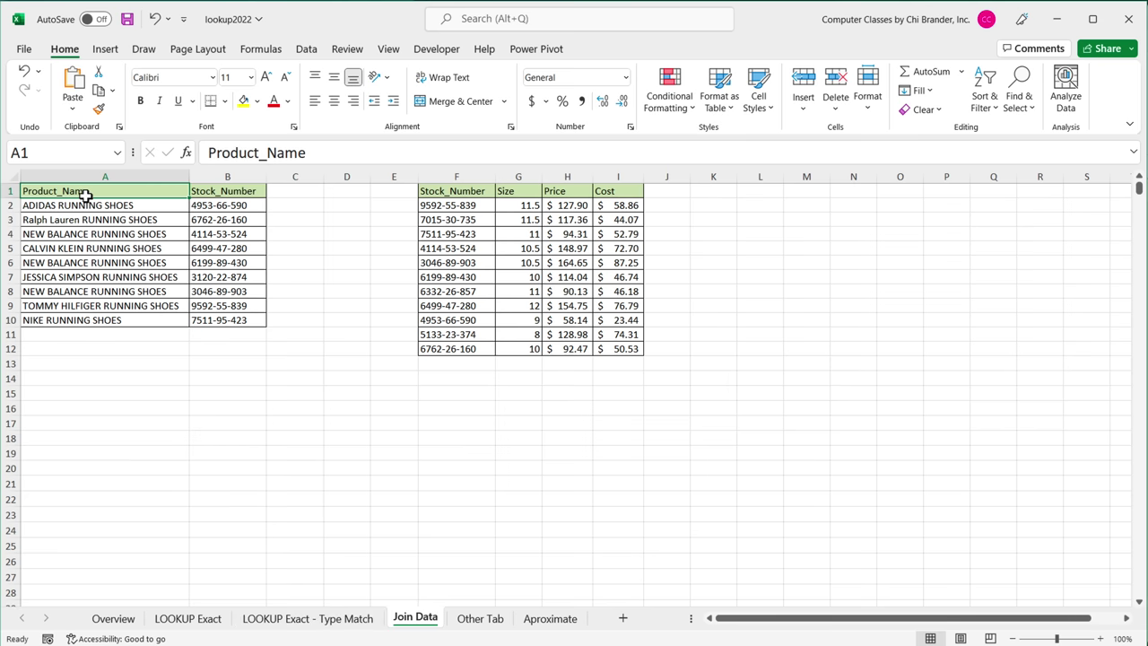
{"action": "scroll", "coordinate": [86, 196], "scroll_direction": "up", "scroll_amount": 4, "text": "ctrl"}
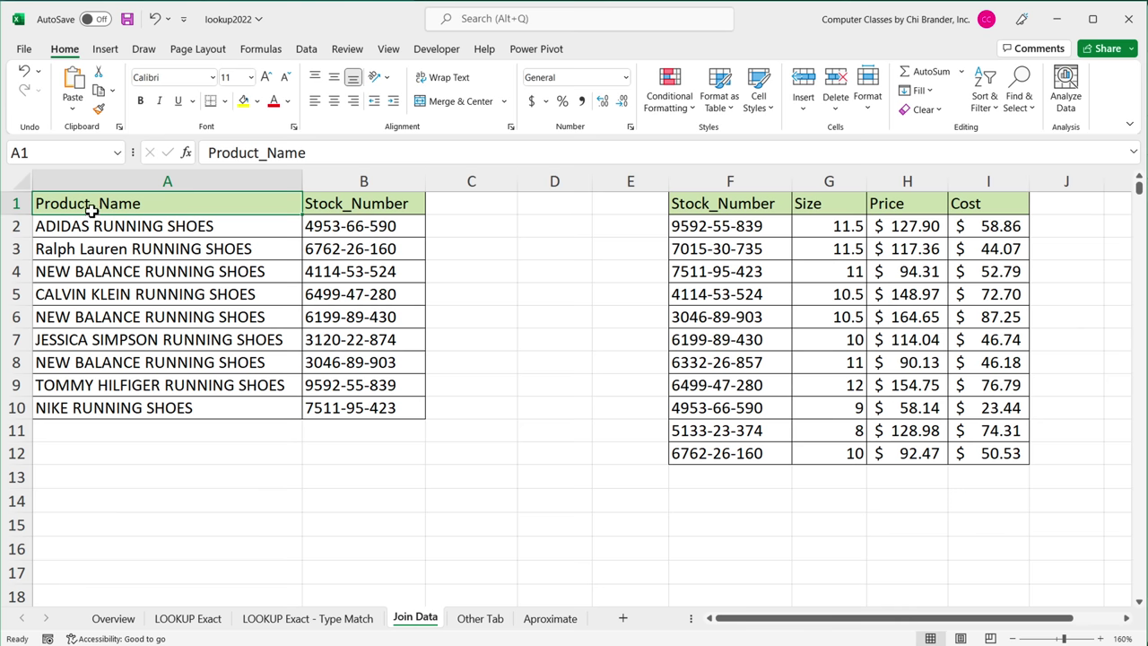
{"action": "left_click_drag", "start_coordinate": [302, 186], "coordinate": [297, 188]}
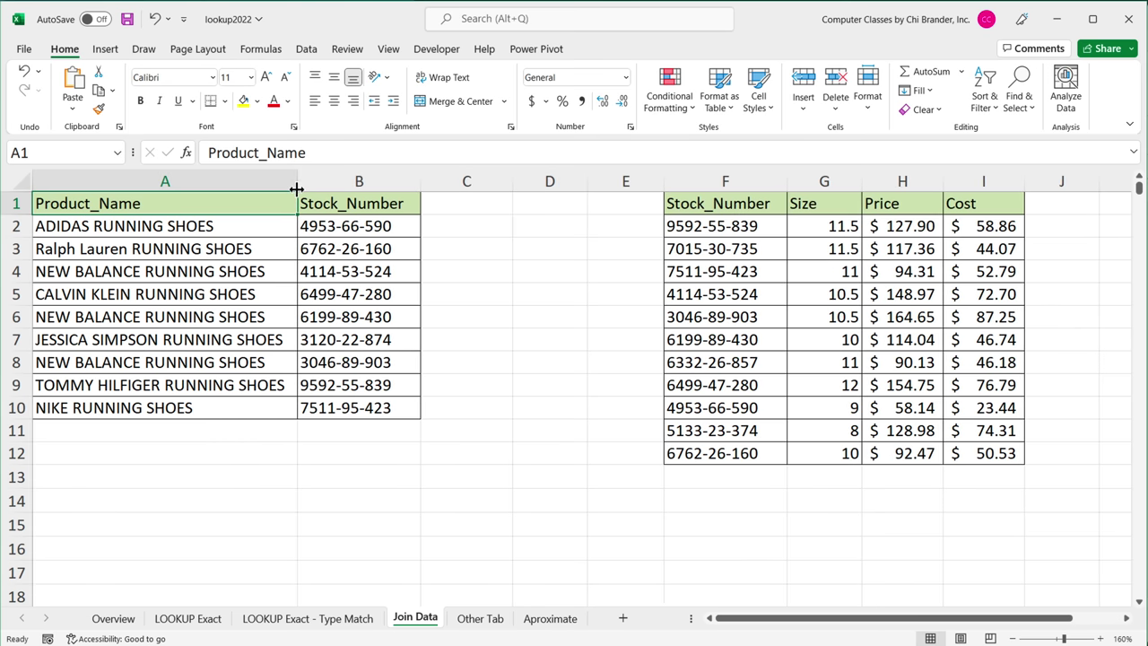
{"action": "left_click", "coordinate": [292, 183]}
Review the product table A1:B10 and stock table F1:I11, then select the Price header in H1
{"action": "left_click_drag", "start_coordinate": [258, 213], "coordinate": [359, 408]}
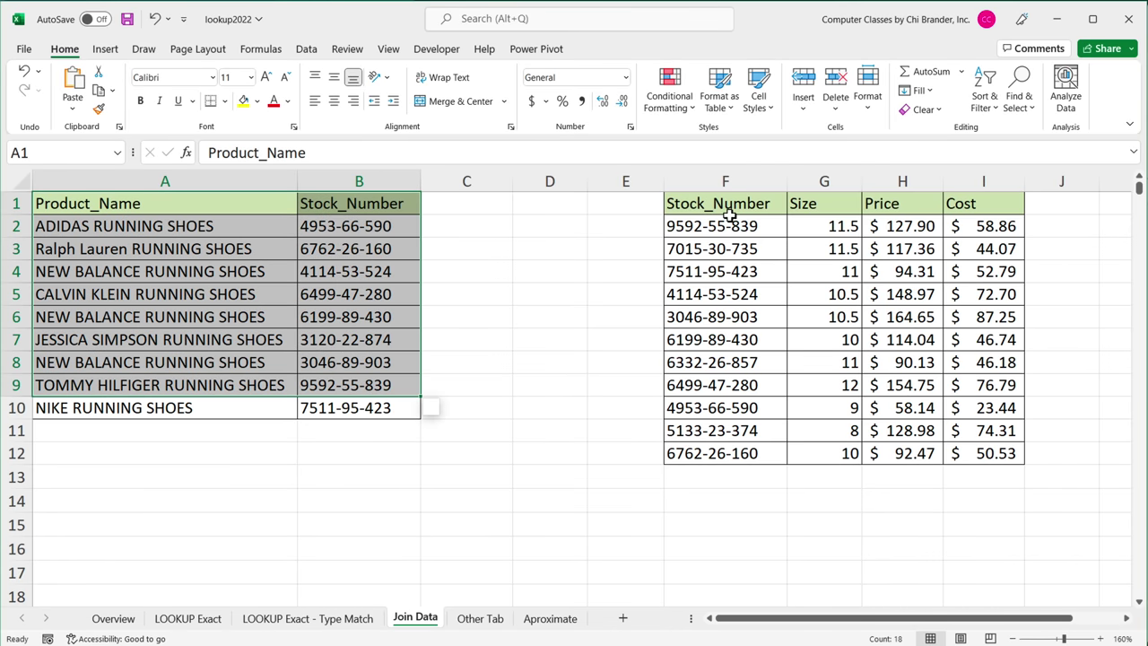
{"action": "left_click_drag", "start_coordinate": [730, 212], "coordinate": [933, 429]}
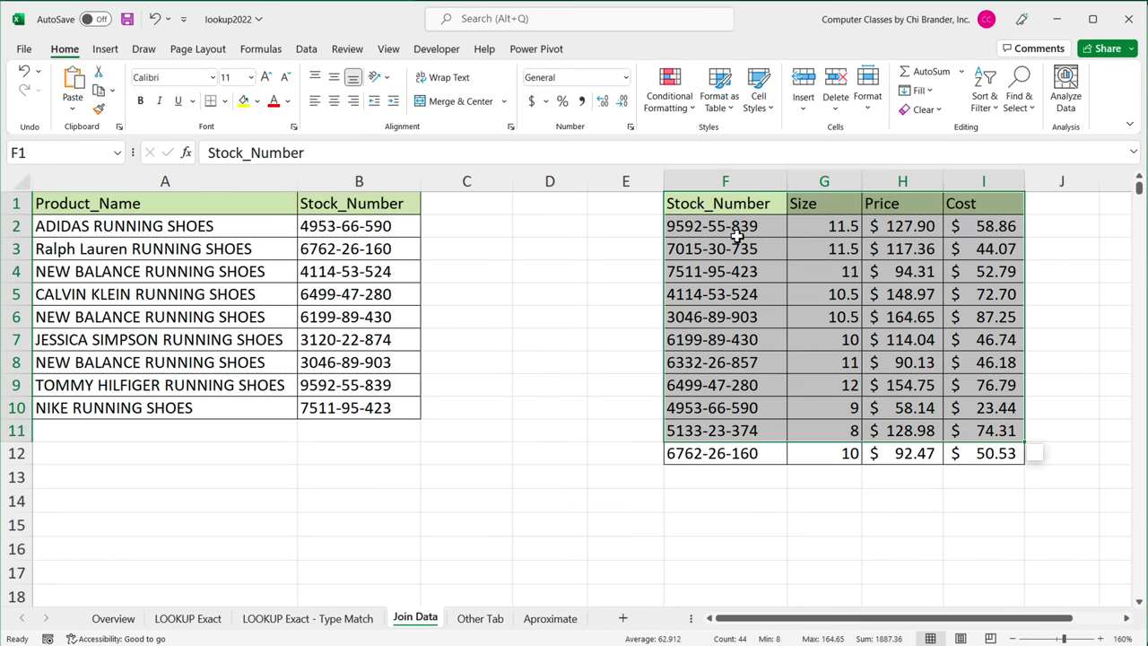
{"action": "left_click_drag", "start_coordinate": [736, 231], "coordinate": [745, 432]}
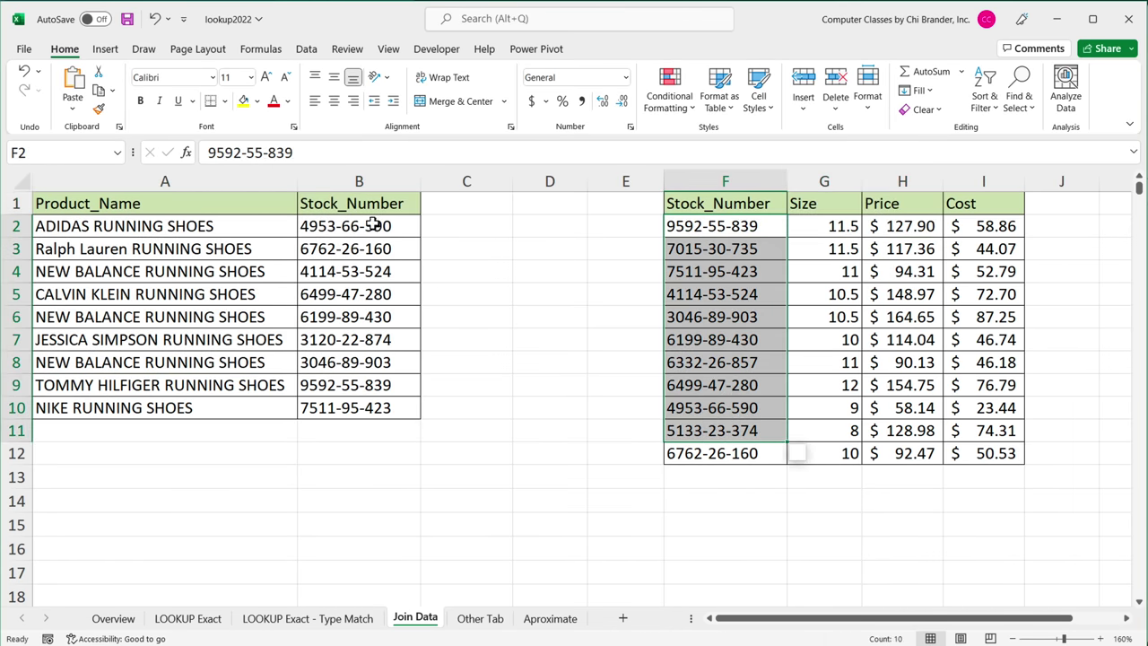
{"action": "left_click_drag", "start_coordinate": [372, 223], "coordinate": [390, 404]}
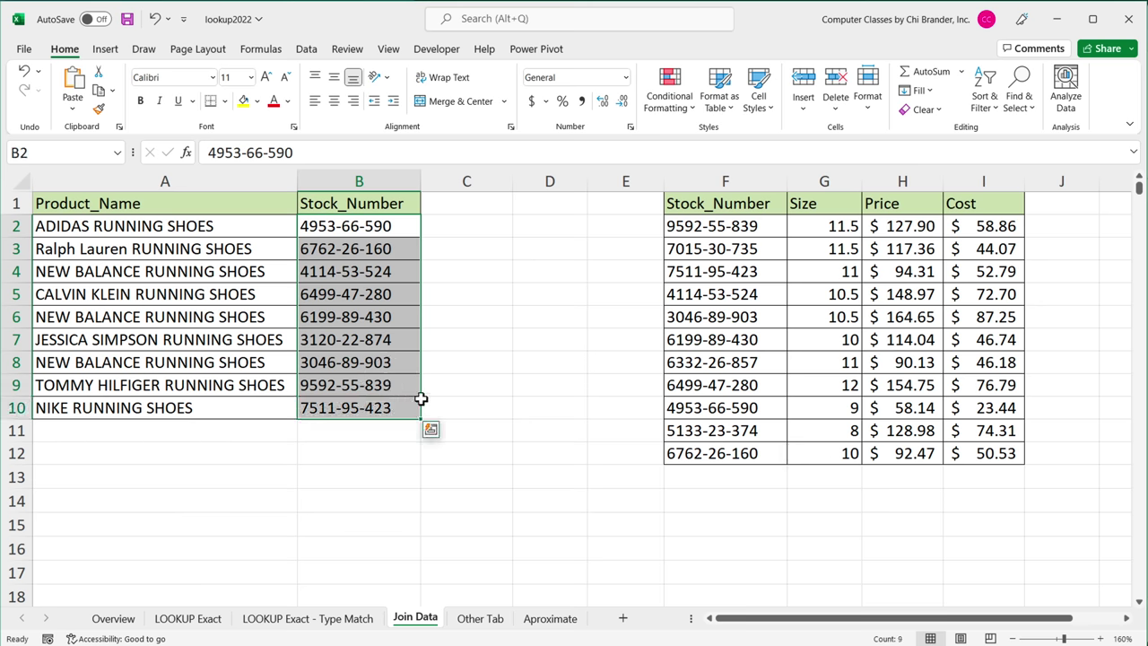
{"action": "left_click", "coordinate": [902, 208]}
Copy the Price header from H1 into C1
{"action": "key", "text": "ctrl+c"}
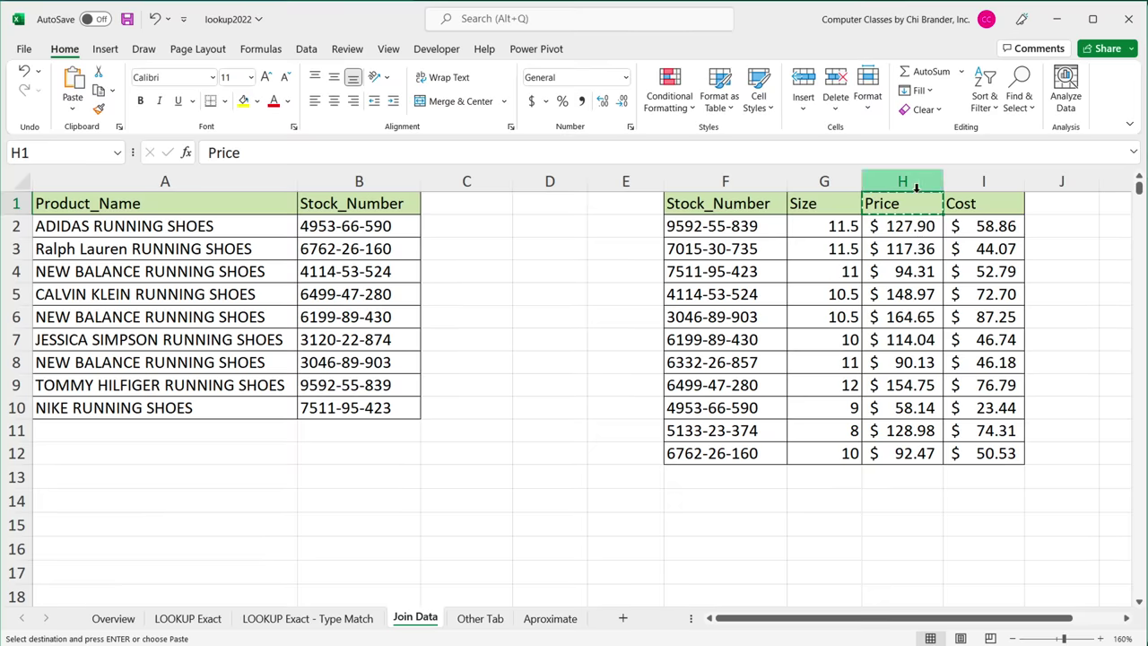
{"action": "left_click", "coordinate": [468, 209]}
{"action": "key", "text": "ctrl+v"}
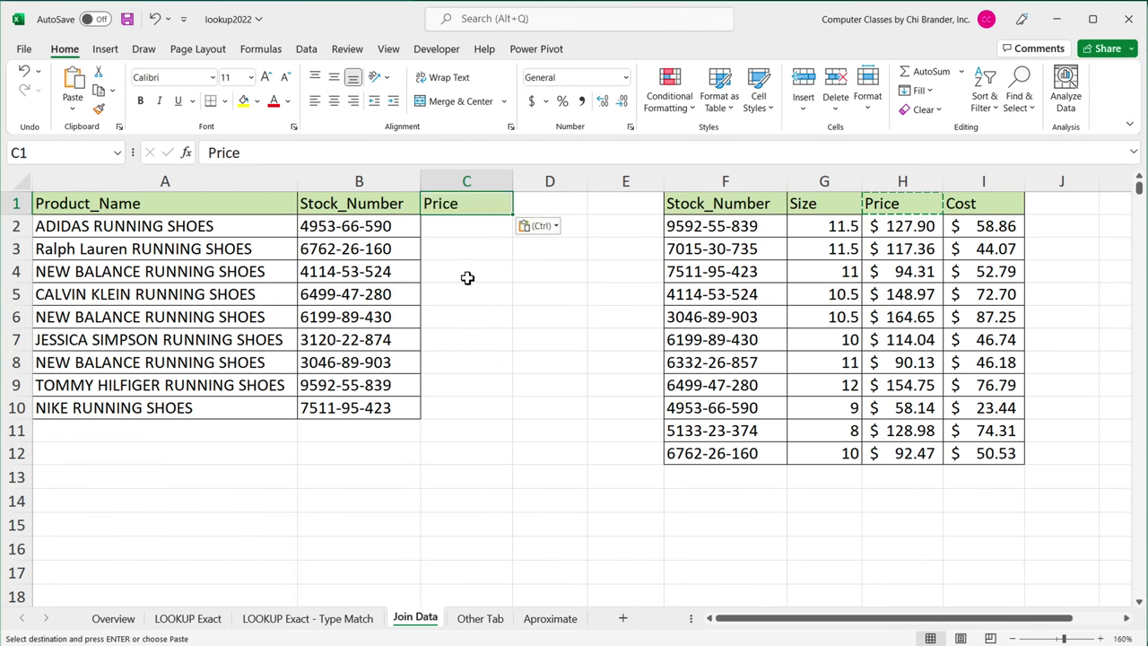
{"action": "key", "text": "Escape"}
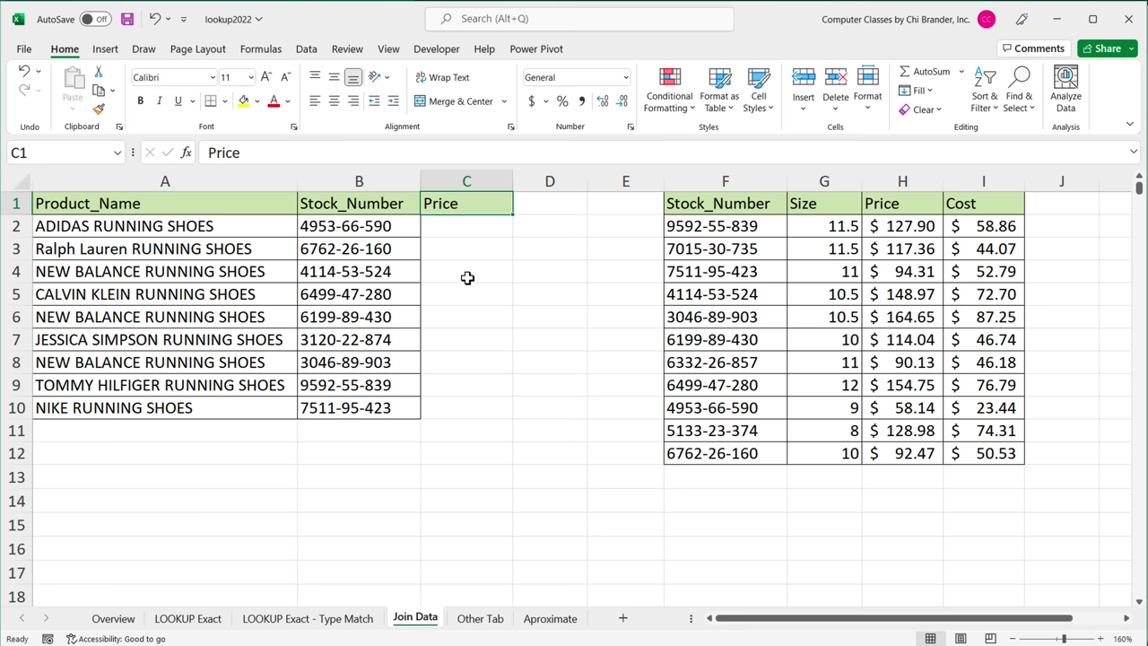
Manually copy the matching prices 58.14 and 92.47 into C2 and C3
{"action": "left_click", "coordinate": [384, 233]}
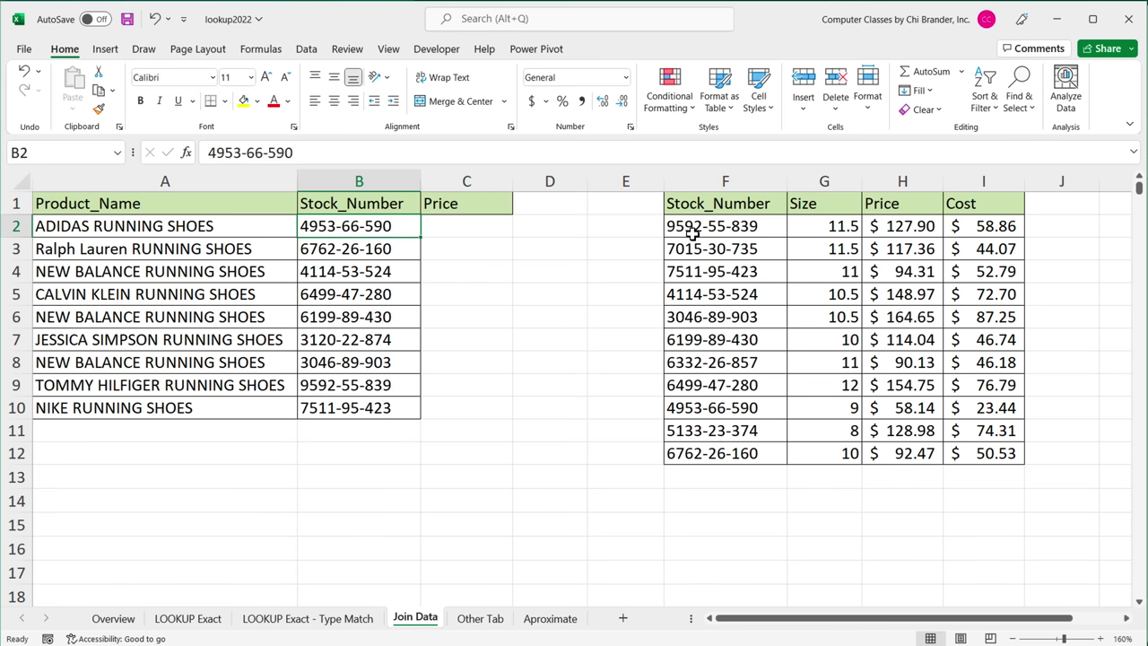
{"action": "left_click_drag", "start_coordinate": [708, 229], "coordinate": [718, 453]}
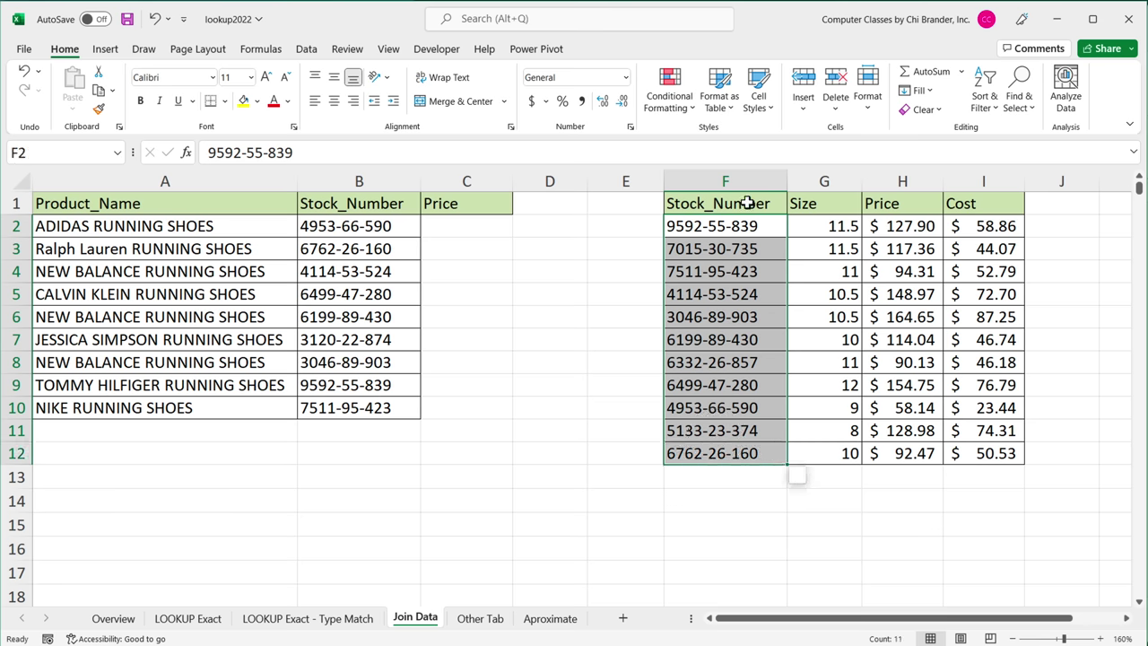
{"action": "left_click", "coordinate": [767, 408]}
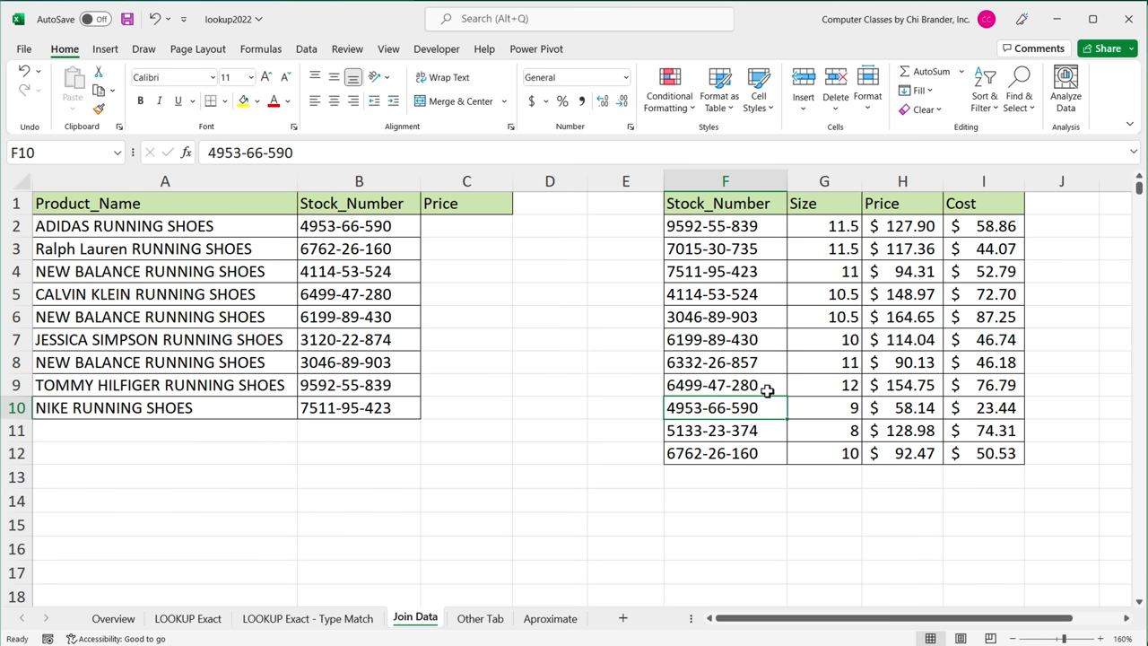
{"action": "left_click", "coordinate": [915, 411]}
{"action": "key", "text": "ctrl+c"}
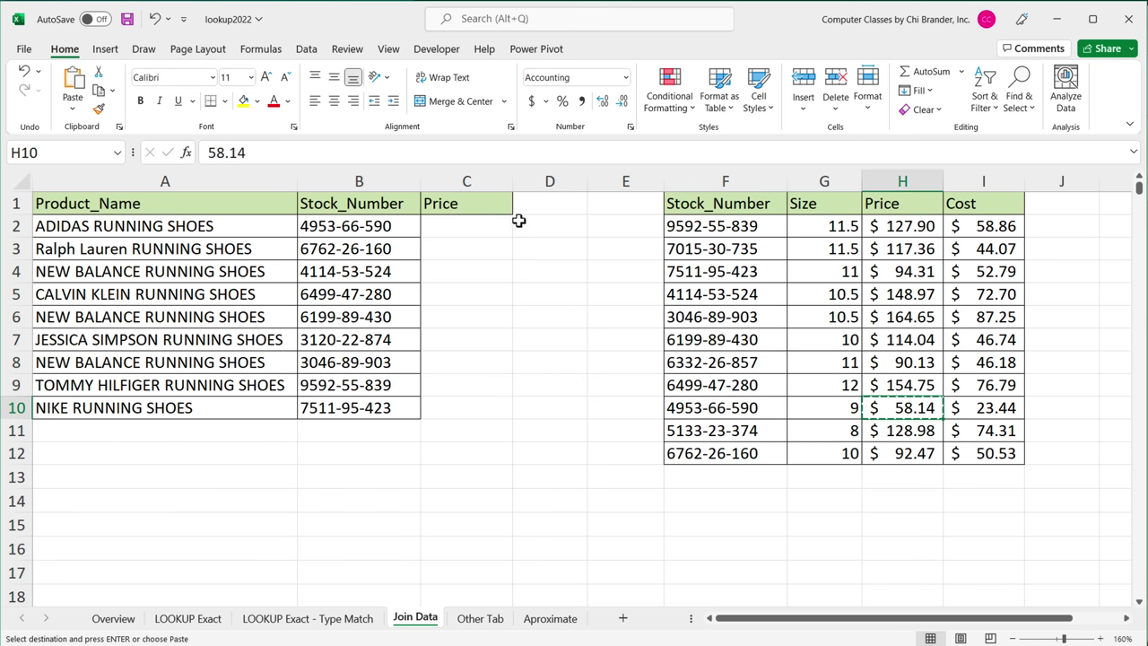
{"action": "left_click", "coordinate": [497, 229]}
{"action": "key", "text": "ctrl+v"}
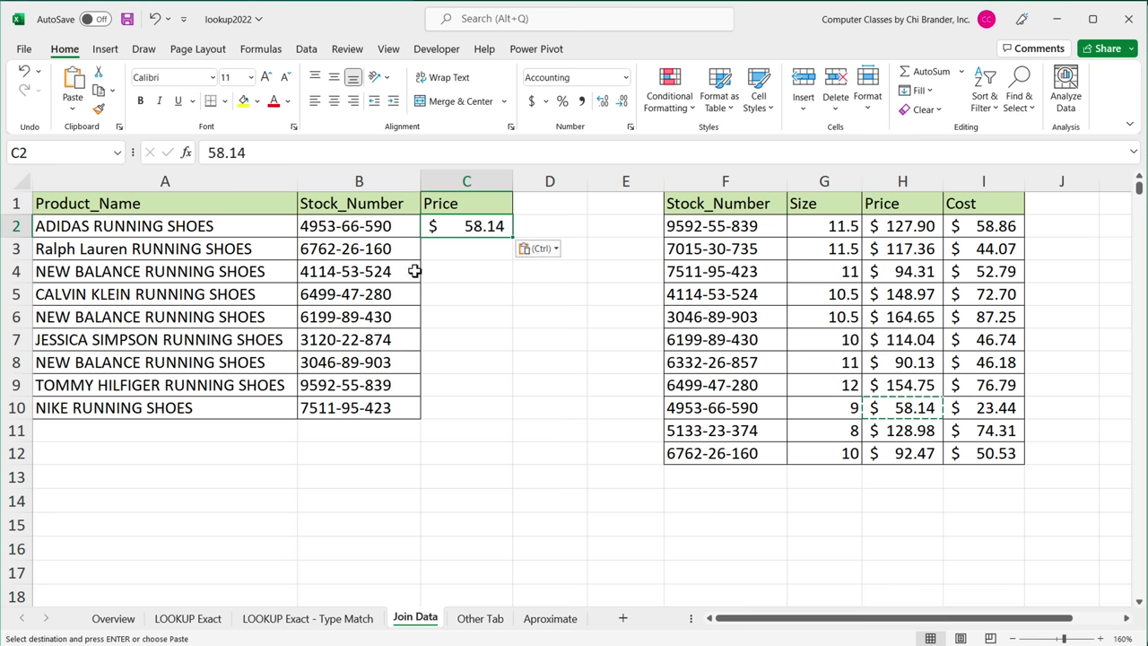
{"action": "left_click", "coordinate": [383, 249]}
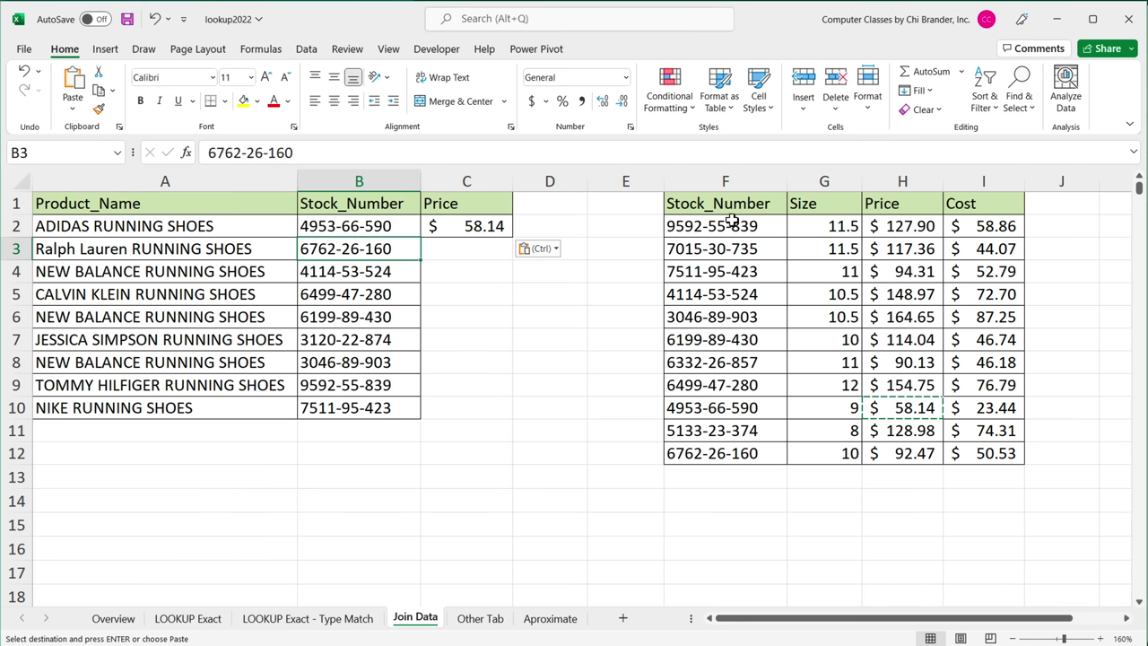
{"action": "left_click", "coordinate": [924, 456]}
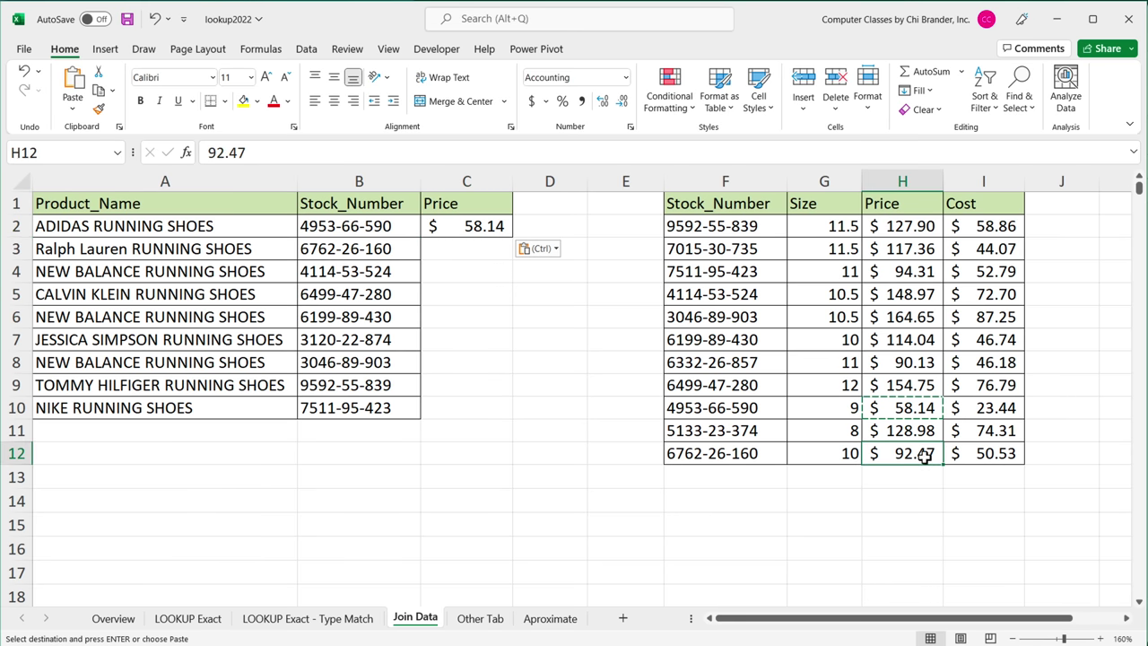
{"action": "key", "text": "ctrl+c"}
{"action": "left_click", "coordinate": [476, 258]}
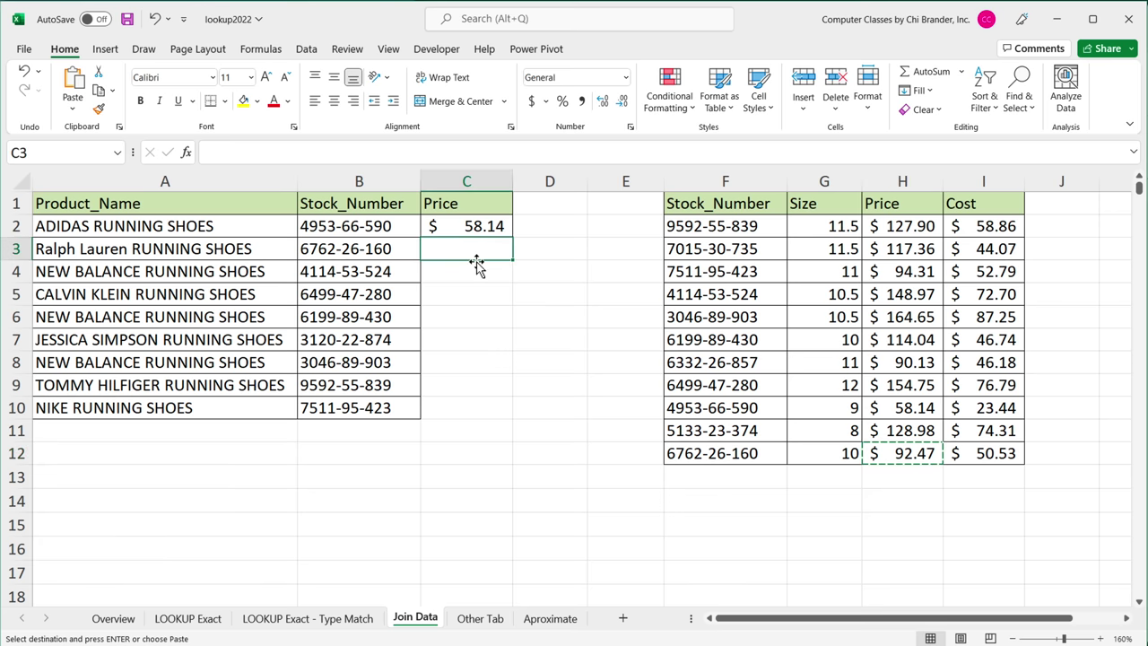
{"action": "key", "text": "ctrl+v"}
Copy the matching price 148.97 into C4, then clear the manual prices in C2:C4
{"action": "left_click", "coordinate": [395, 270]}
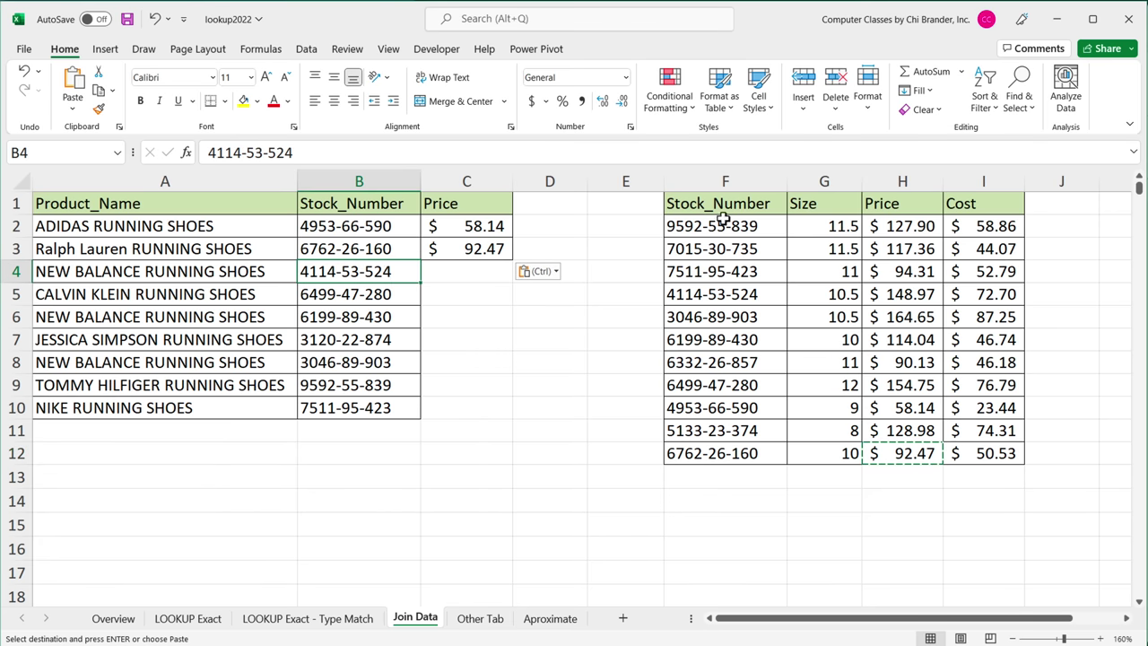
{"action": "left_click_drag", "start_coordinate": [723, 220], "coordinate": [717, 453]}
{"action": "left_click", "coordinate": [748, 295]}
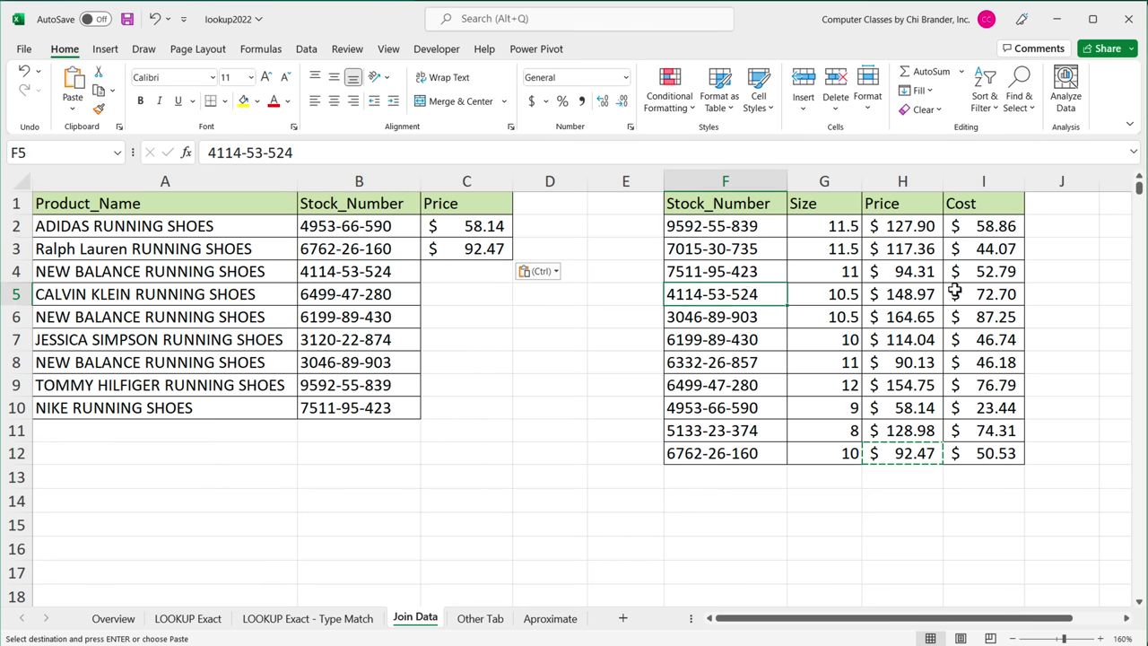
{"action": "left_click", "coordinate": [926, 296]}
{"action": "key", "text": "ctrl+c"}
{"action": "left_click", "coordinate": [487, 274]}
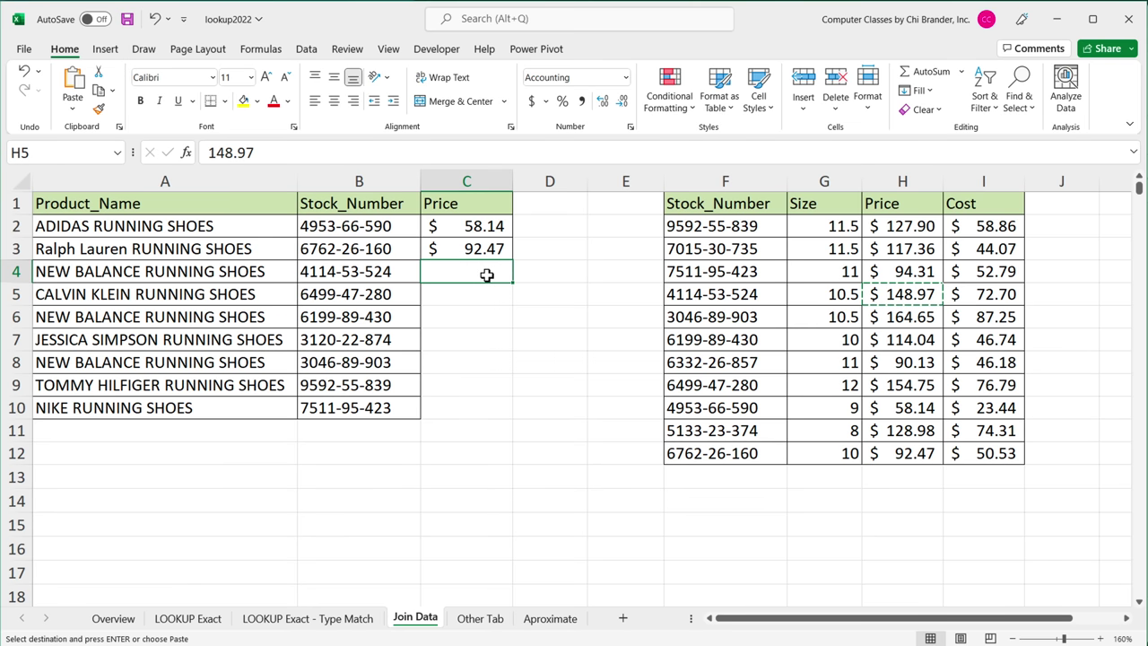
{"action": "key", "text": "ctrl+v"}
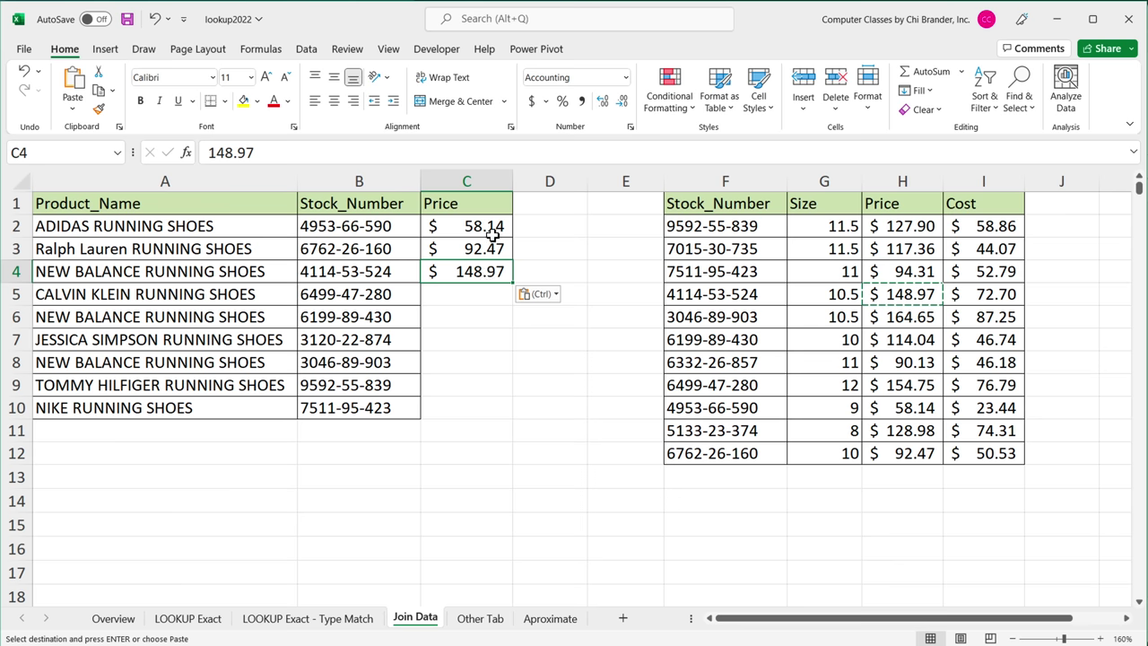
{"action": "left_click_drag", "start_coordinate": [494, 232], "coordinate": [493, 284]}
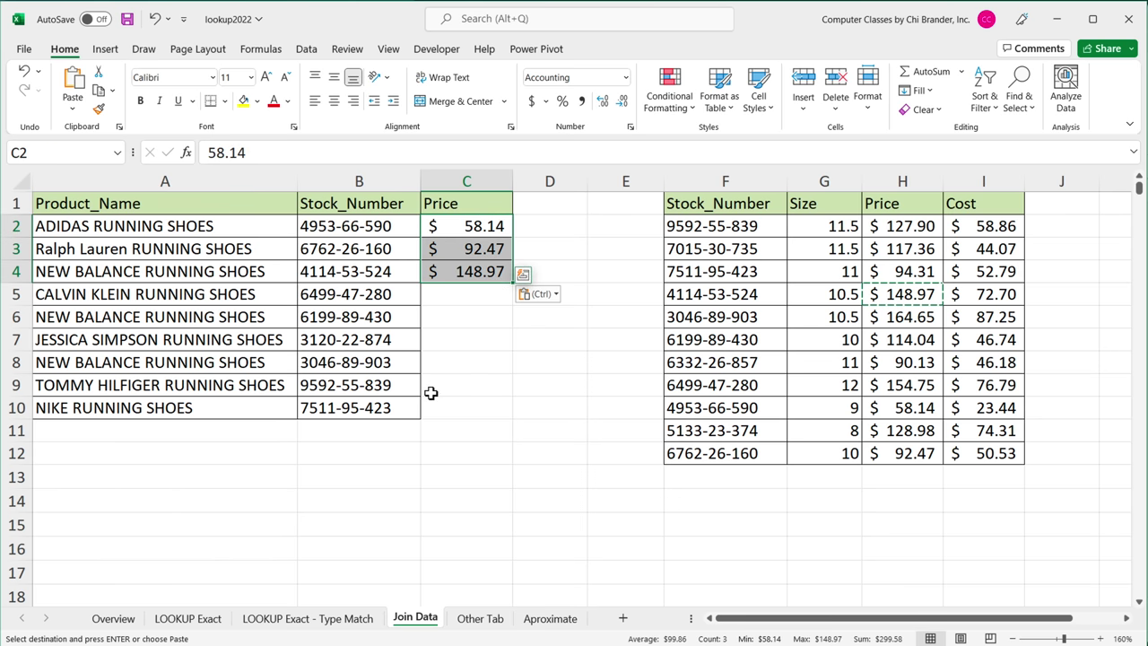
{"action": "key", "text": "Delete"}
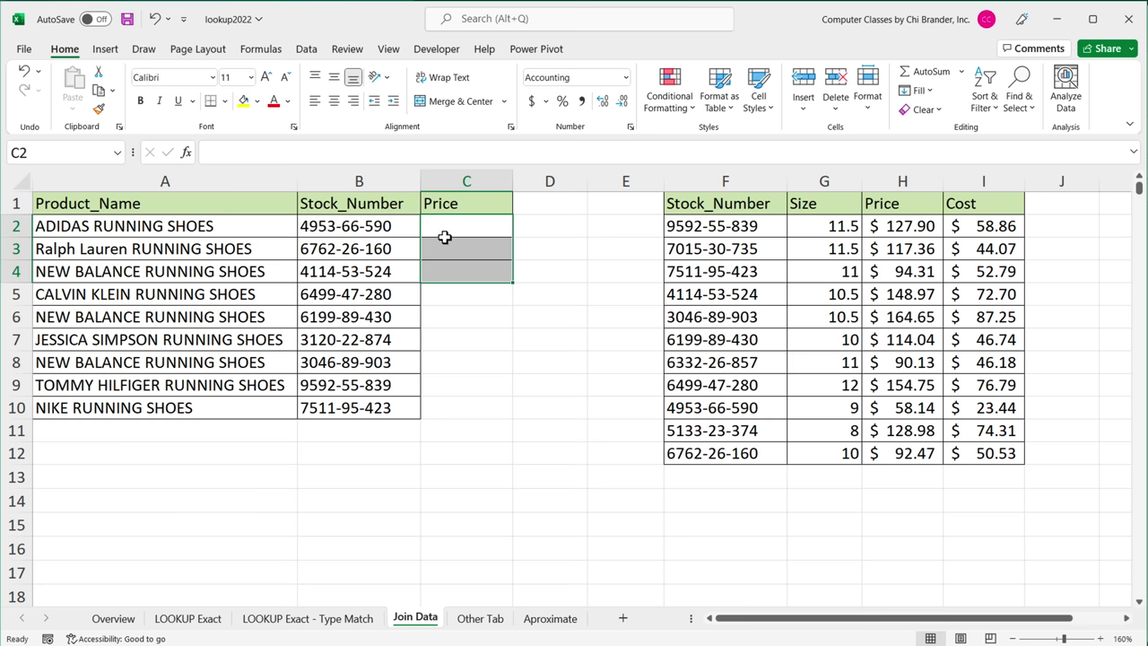
Copy the price 58.14 from H10 back into C2 for stock number 4953-66-590
{"action": "left_click", "coordinate": [753, 408]}
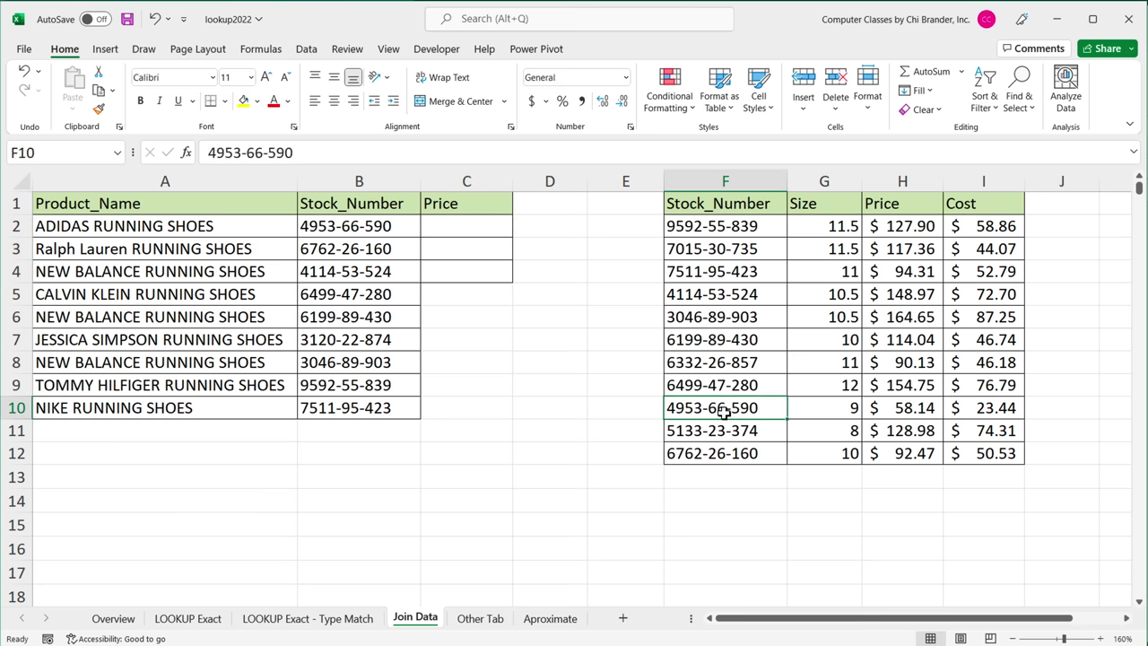
{"action": "left_click", "coordinate": [899, 413]}
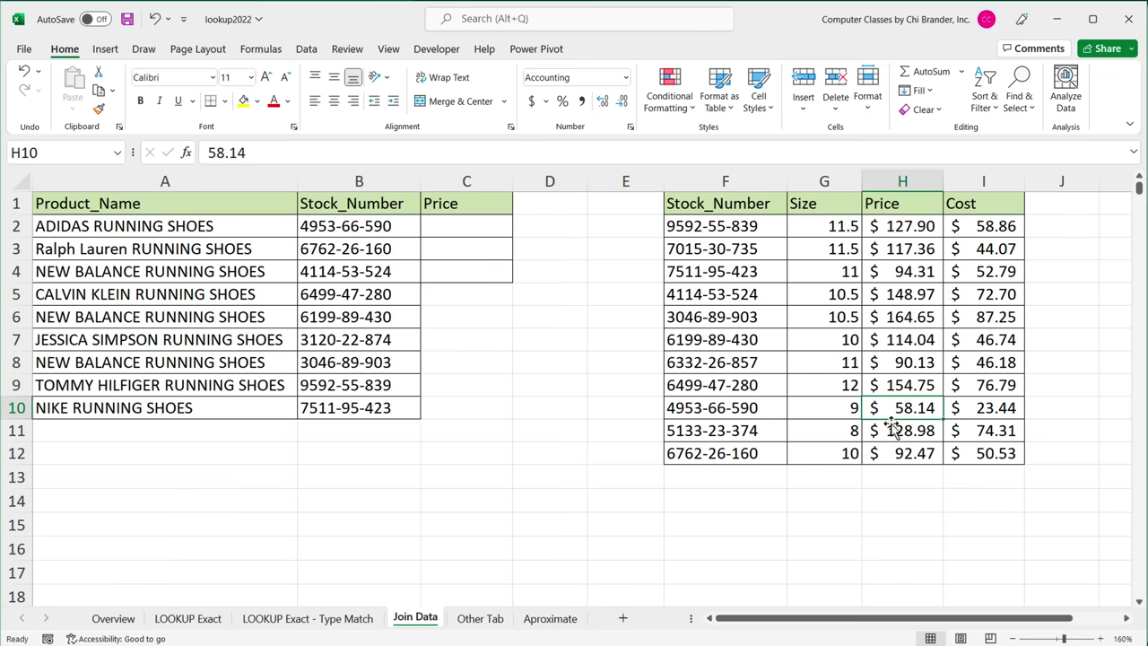
{"action": "key", "text": "ctrl+c"}
{"action": "left_click", "coordinate": [481, 233]}
{"action": "key", "text": "ctrl+v"}
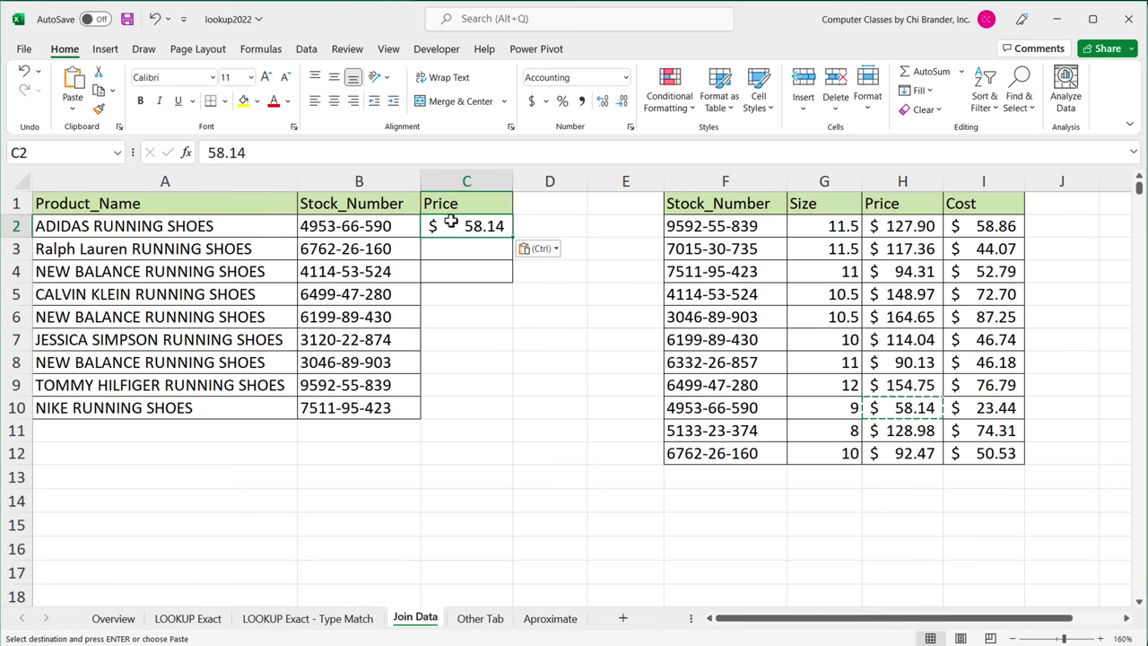
{"action": "left_click", "coordinate": [381, 228]}
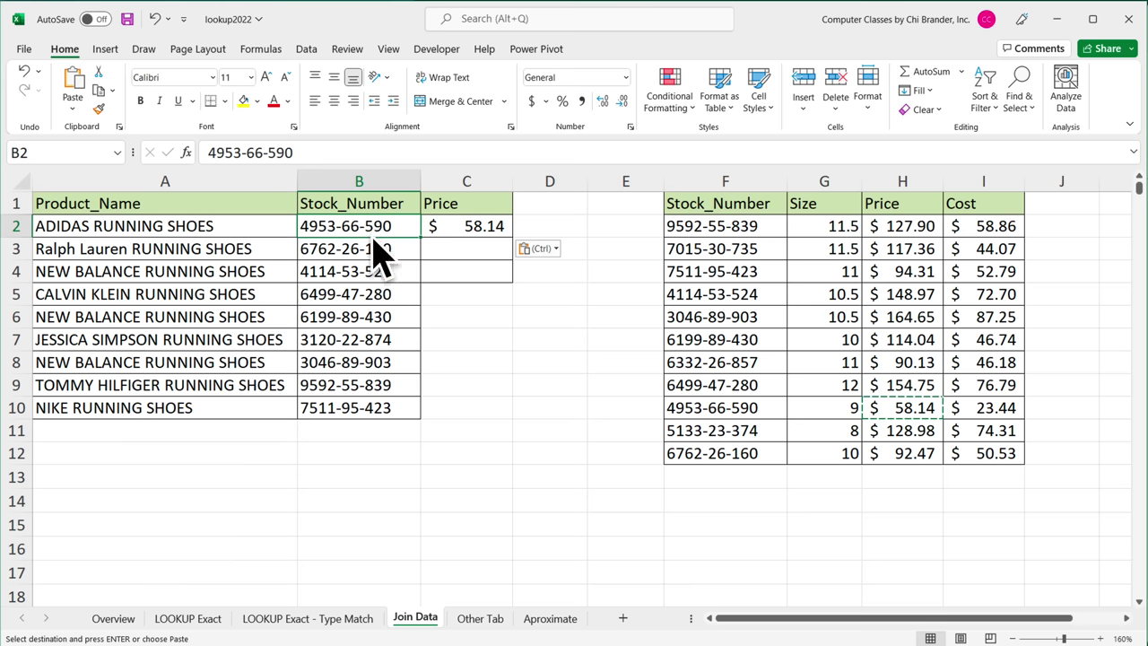
{"action": "left_click", "coordinate": [483, 223]}
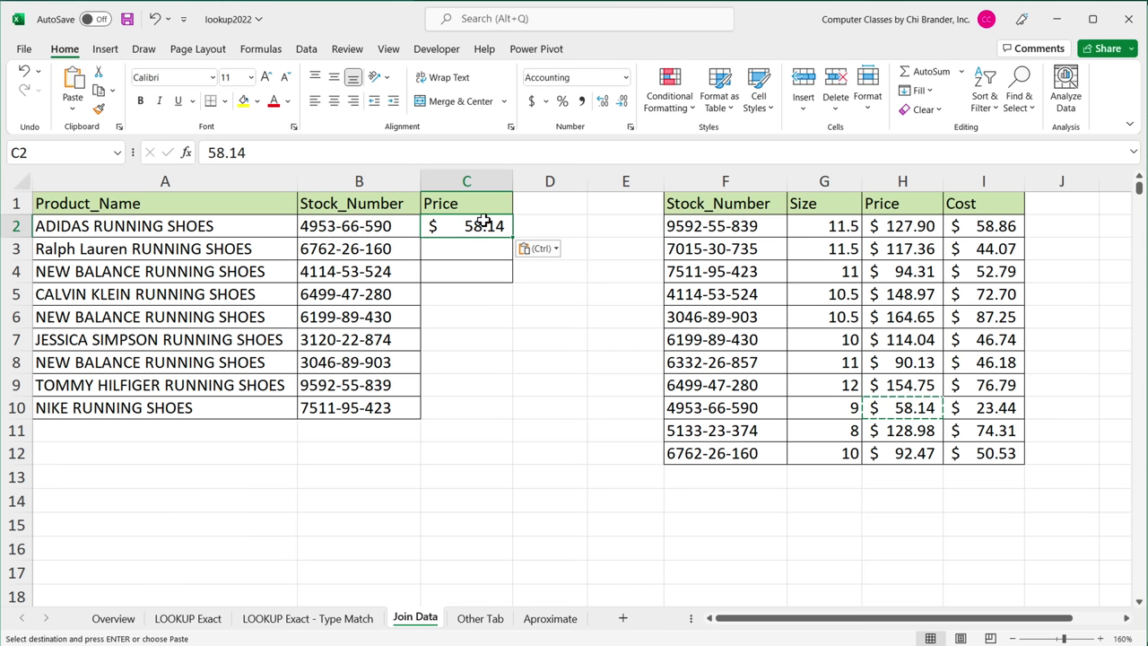
{"action": "key", "text": "Escape"}
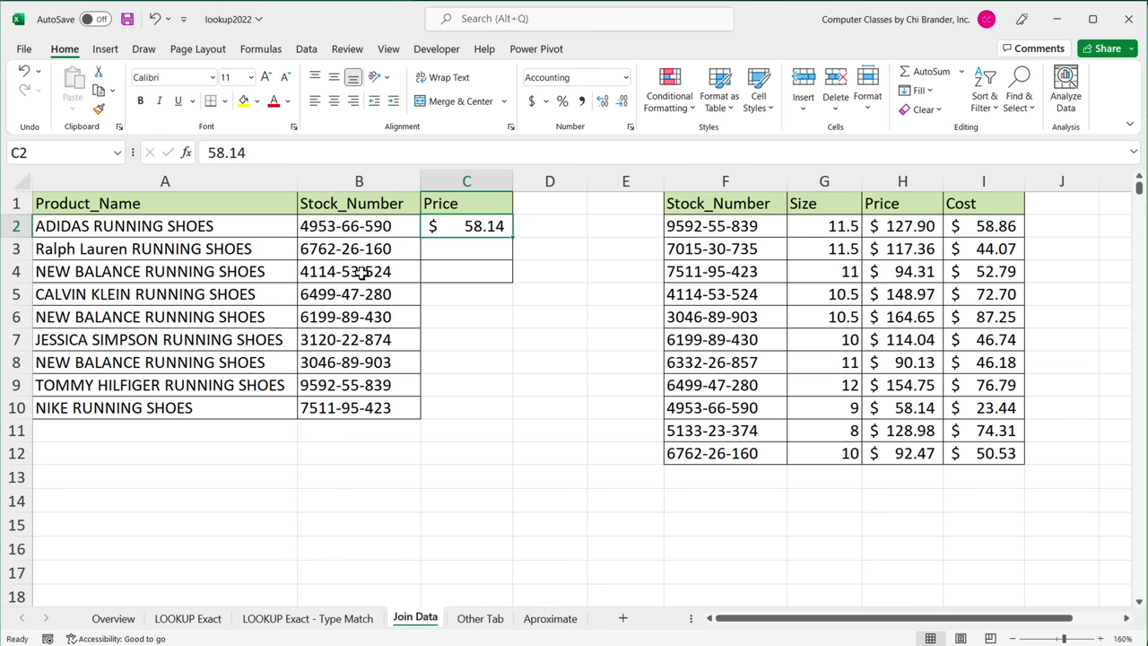
Hide the stock numbers in B3:B10 with a white font colour
{"action": "left_click_drag", "start_coordinate": [372, 251], "coordinate": [369, 408]}
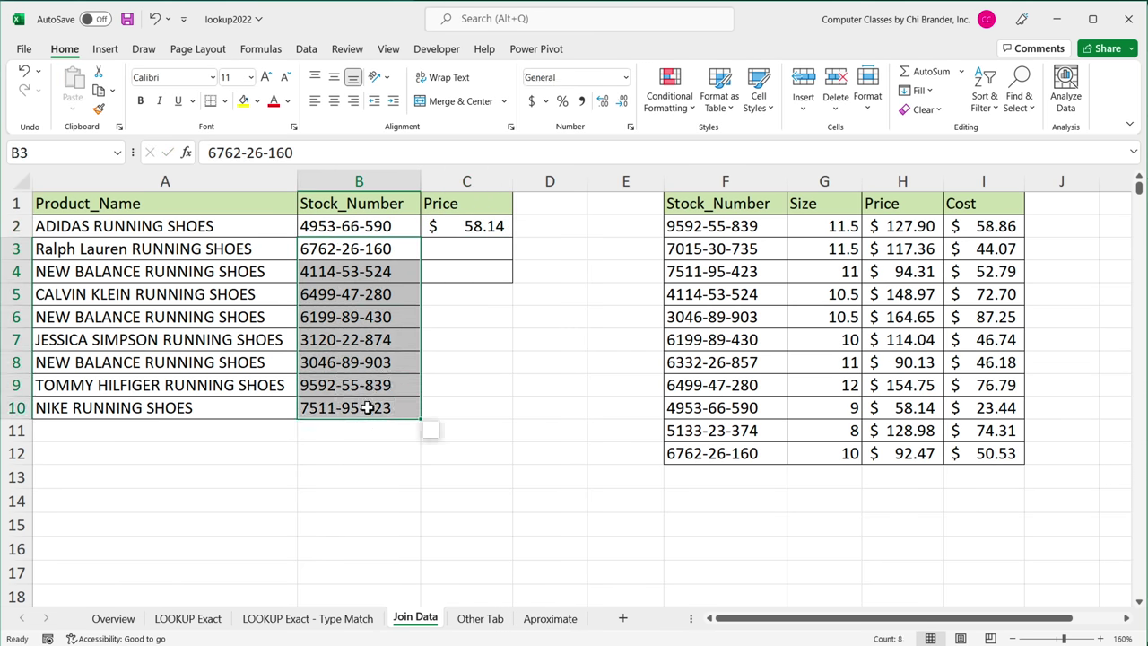
{"action": "left_click", "coordinate": [289, 105]}
{"action": "left_click", "coordinate": [278, 160]}
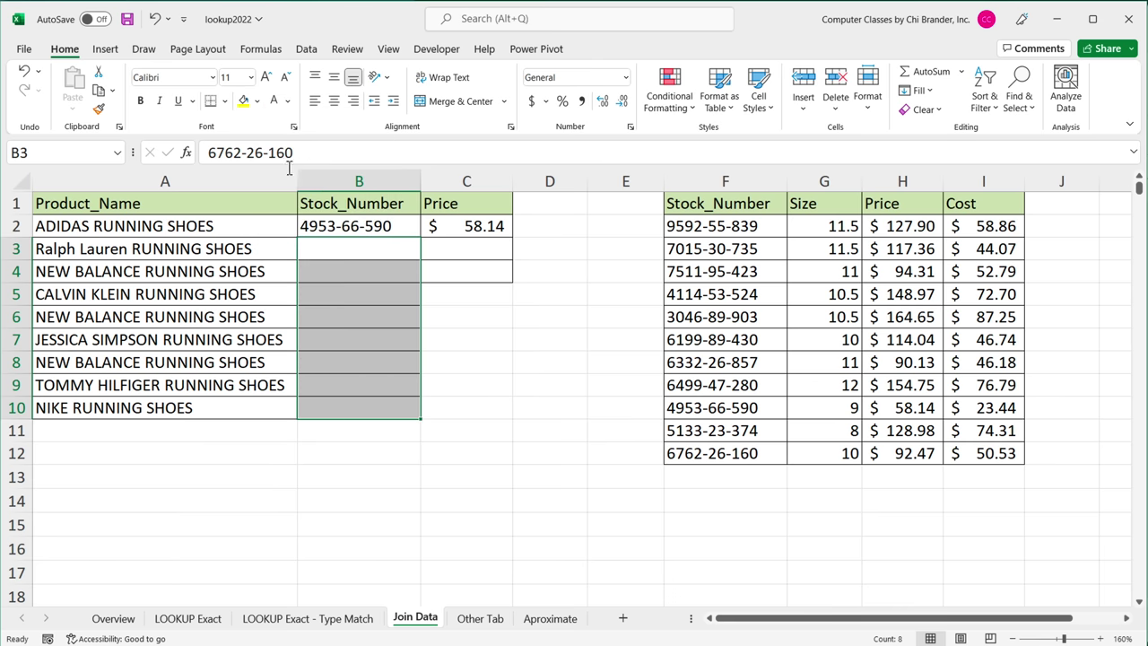
{"action": "left_click", "coordinate": [370, 228]}
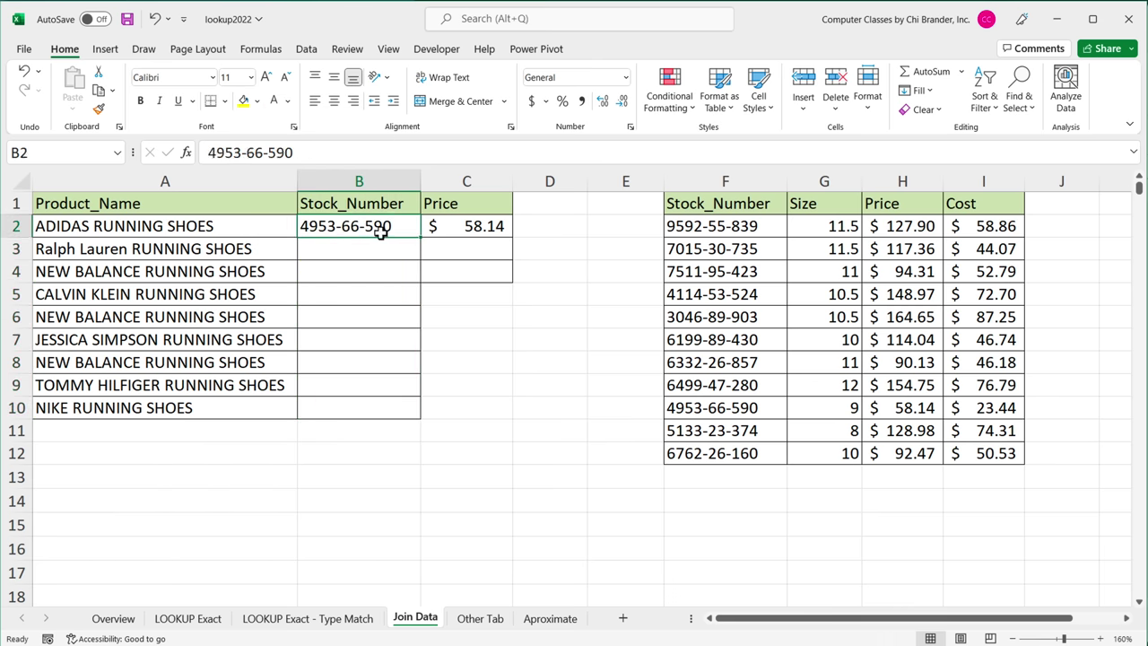
{"action": "left_click", "coordinate": [474, 228]}
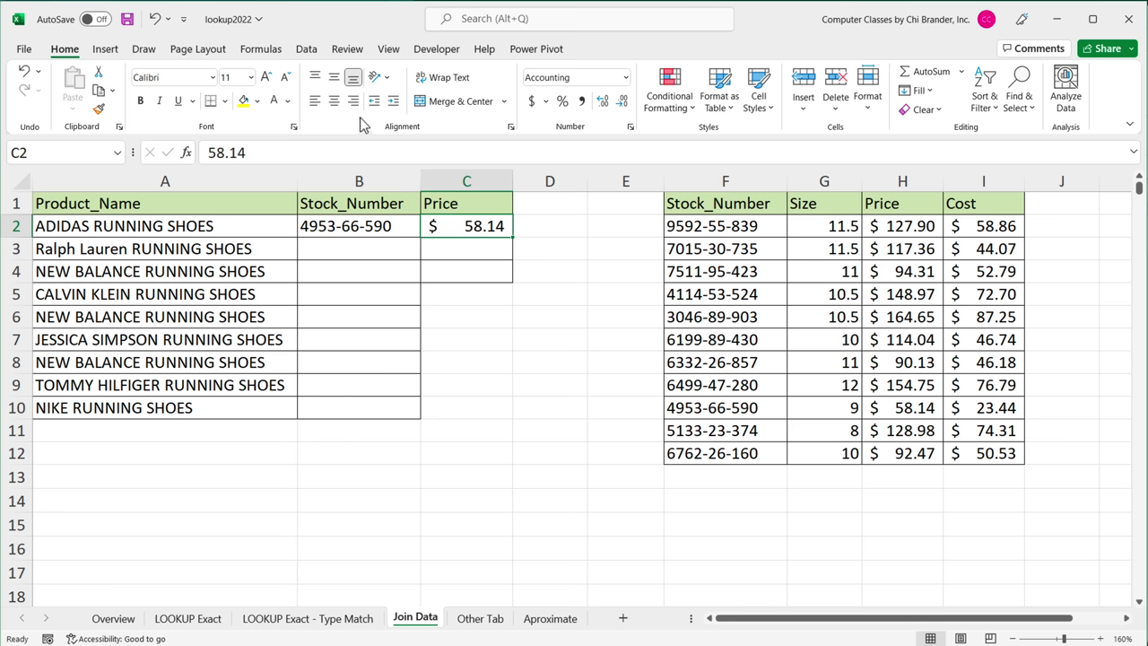
Left-align C2 and enter =XLOOKUP(B2,F2:F12,H2:H12) to return the price 58.14
{"action": "left_click", "coordinate": [314, 101]}
{"action": "type", "text": "=XL"}
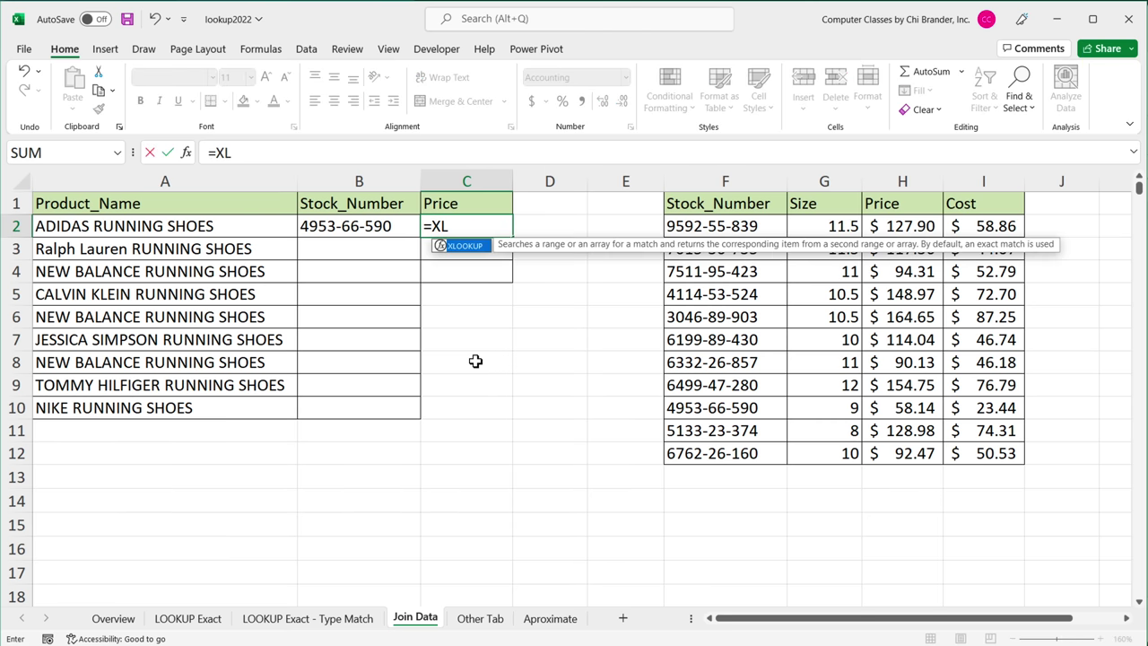
{"action": "key", "text": "Tab"}
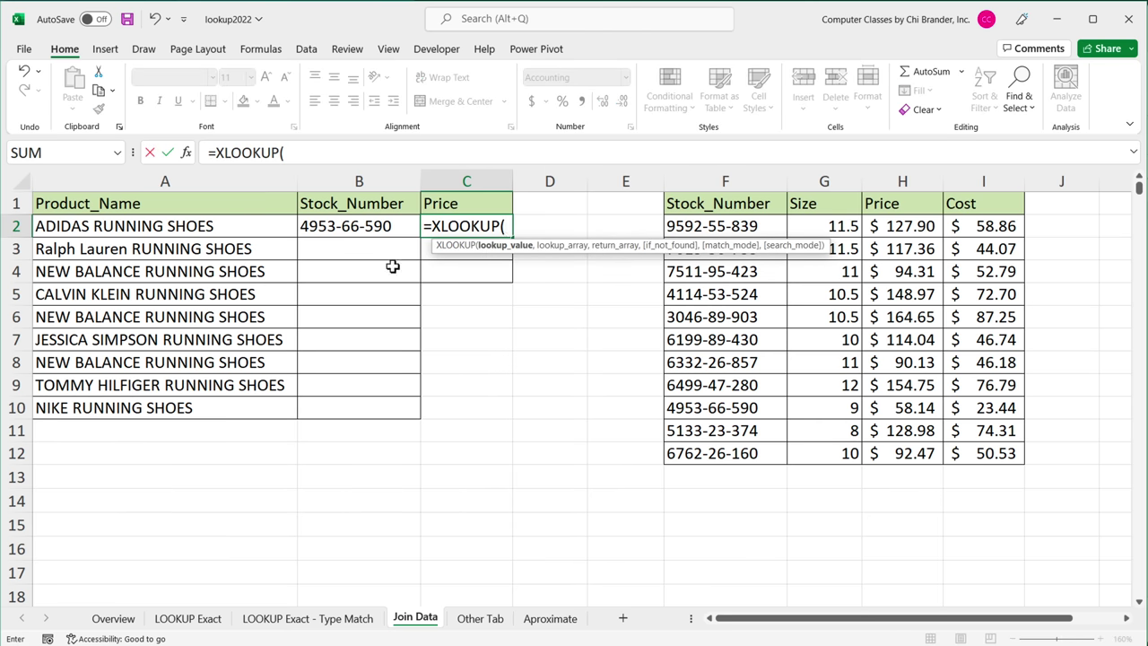
{"action": "left_click", "coordinate": [384, 231]}
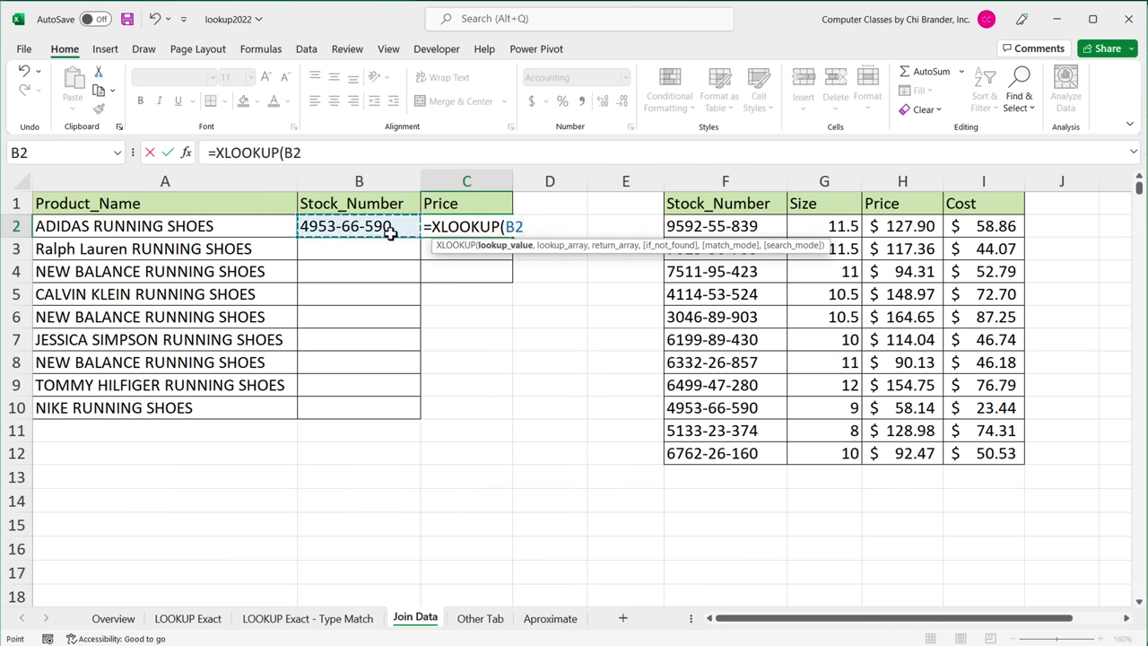
{"action": "type", "text": ","}
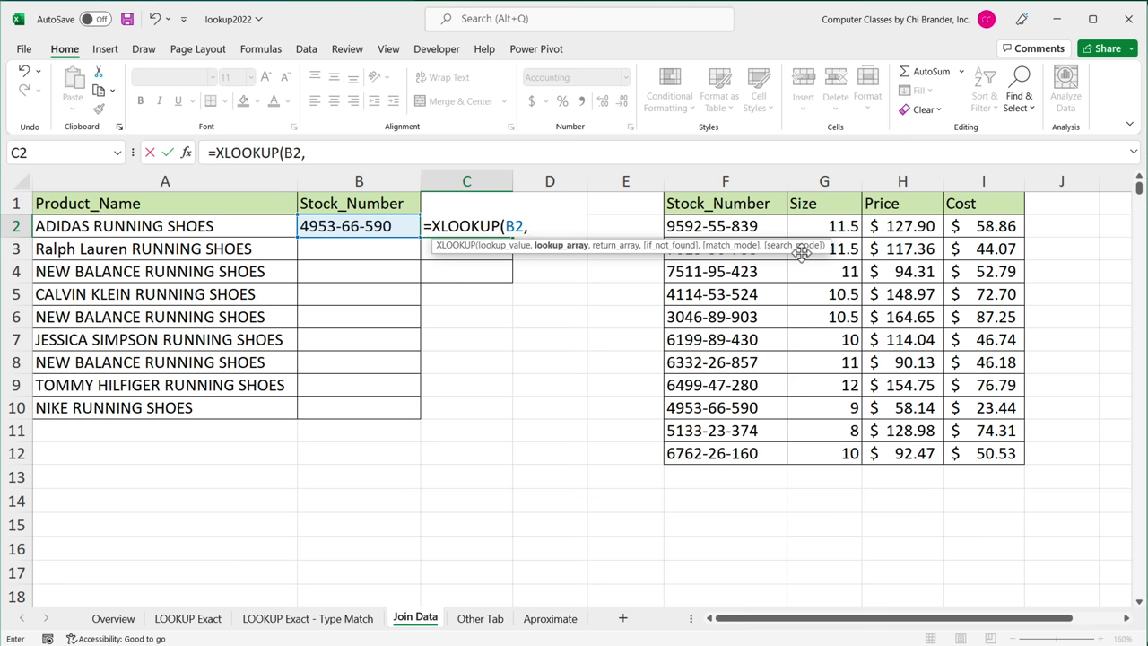
{"action": "left_click_drag", "start_coordinate": [762, 226], "coordinate": [760, 454]}
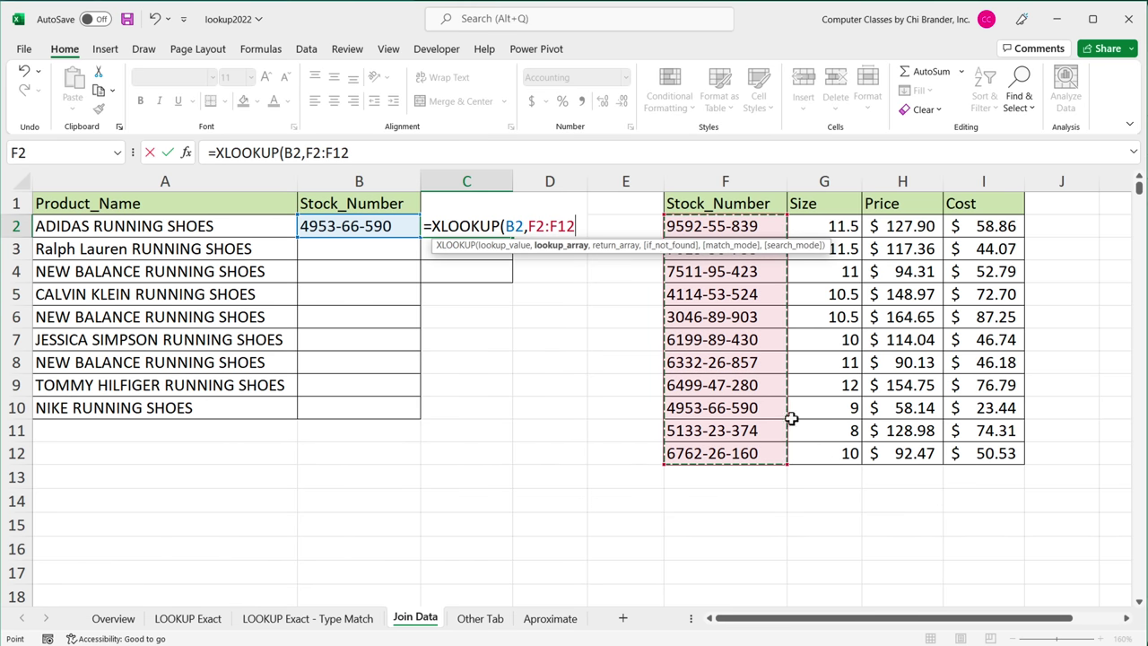
{"action": "type", "text": ","}
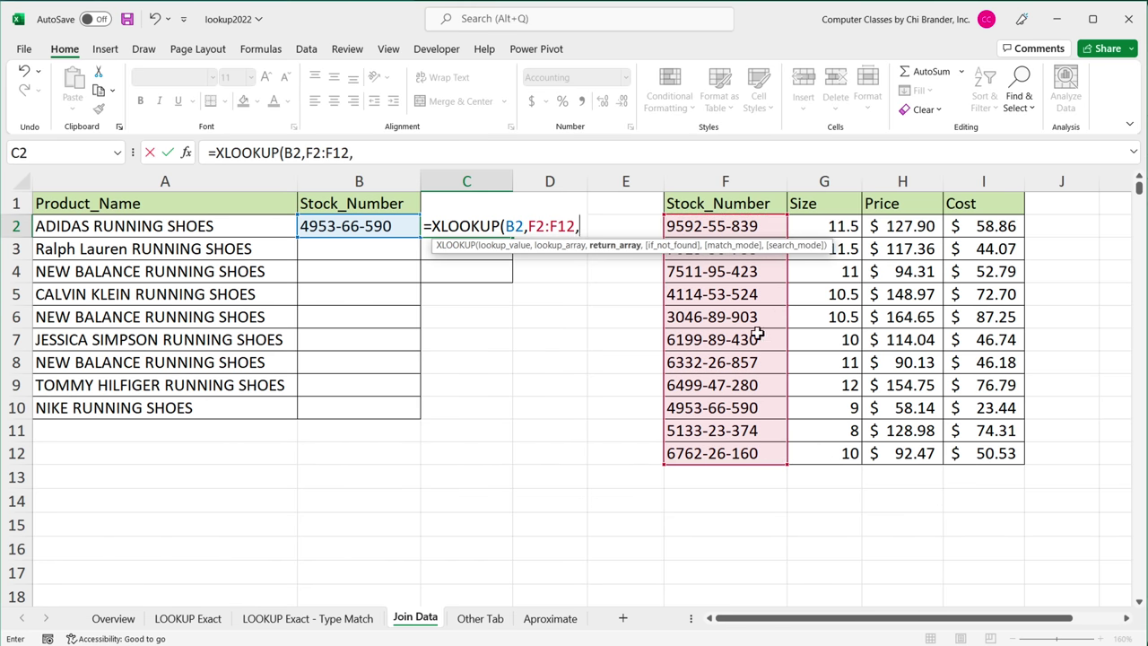
{"action": "left_click_drag", "start_coordinate": [920, 233], "coordinate": [908, 454]}
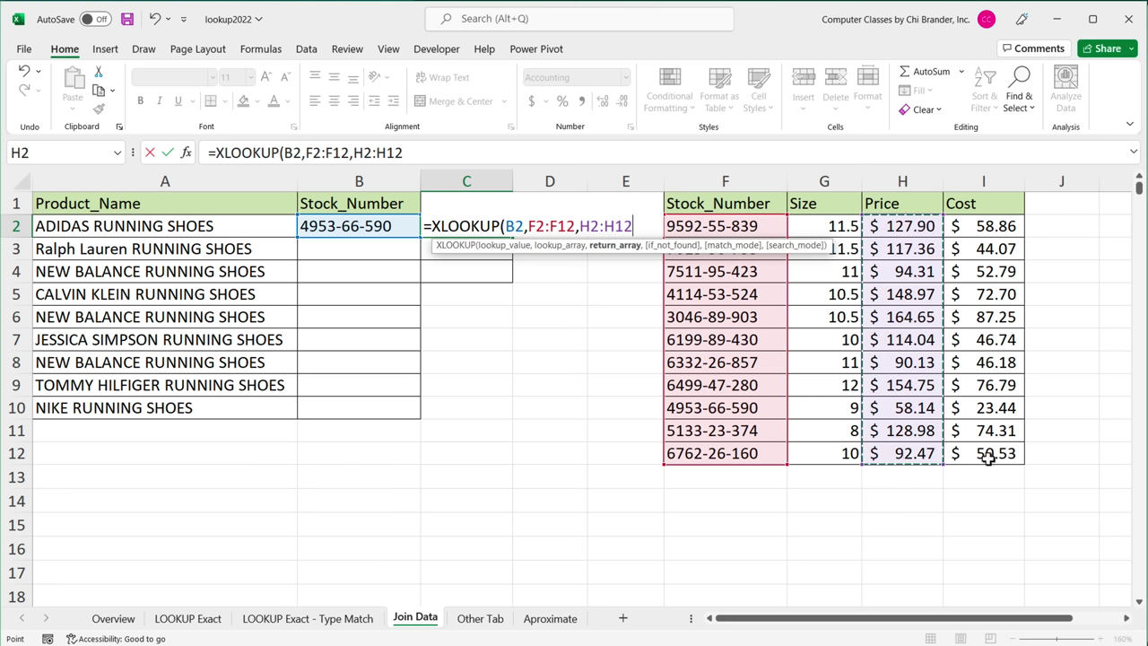
{"action": "type", "text": ")"}
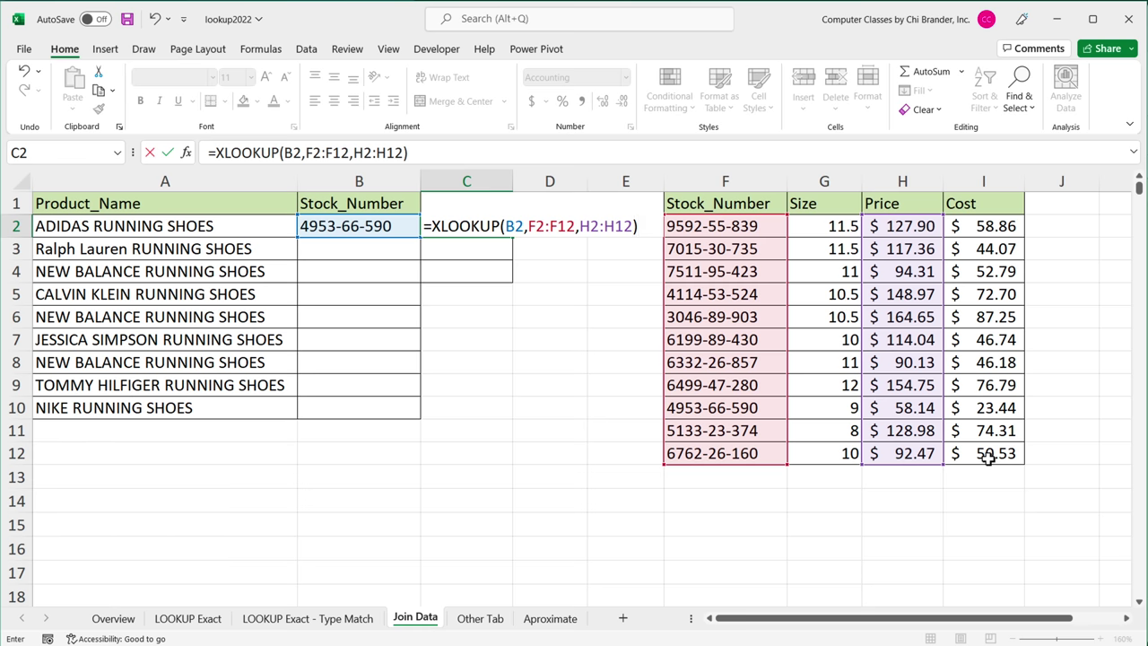
{"action": "key", "text": "Return"}
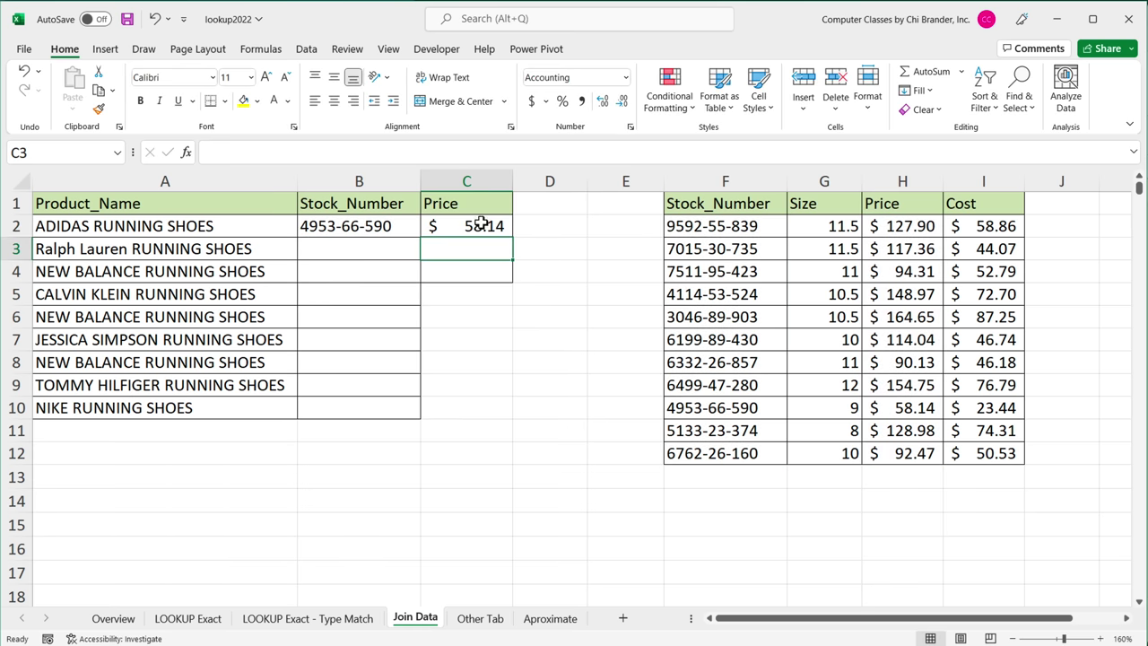
{"action": "key", "text": "Down"}
{"action": "key", "text": "Down"}
{"action": "key", "text": "Down"}
{"action": "key", "text": "Down"}
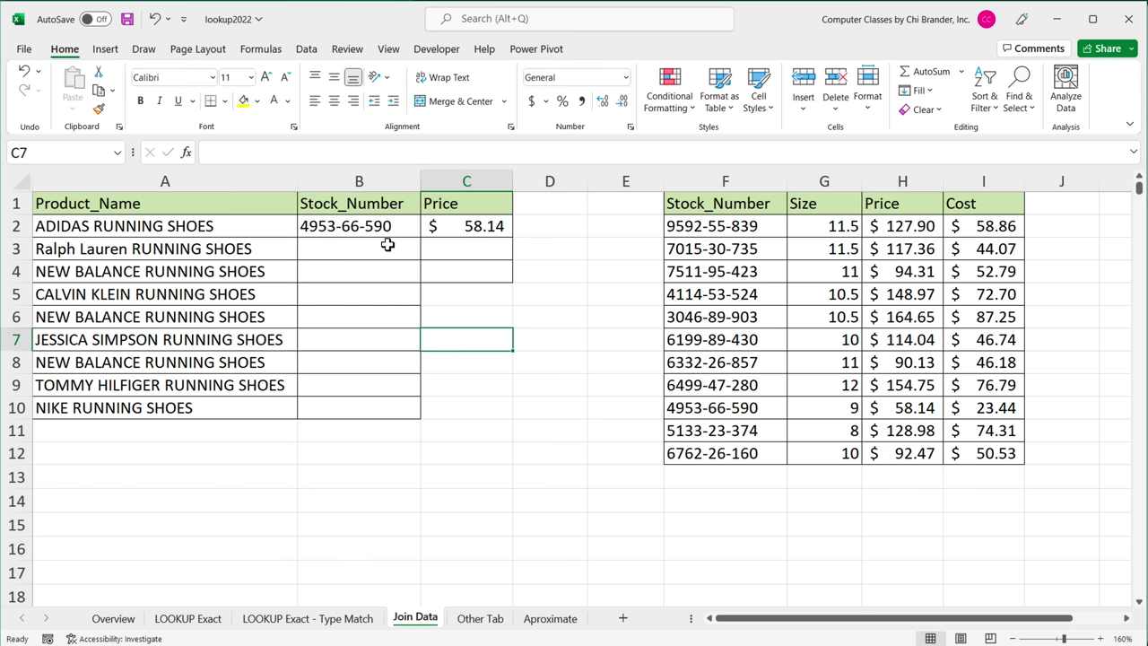
{"action": "left_click_drag", "start_coordinate": [387, 245], "coordinate": [392, 408]}
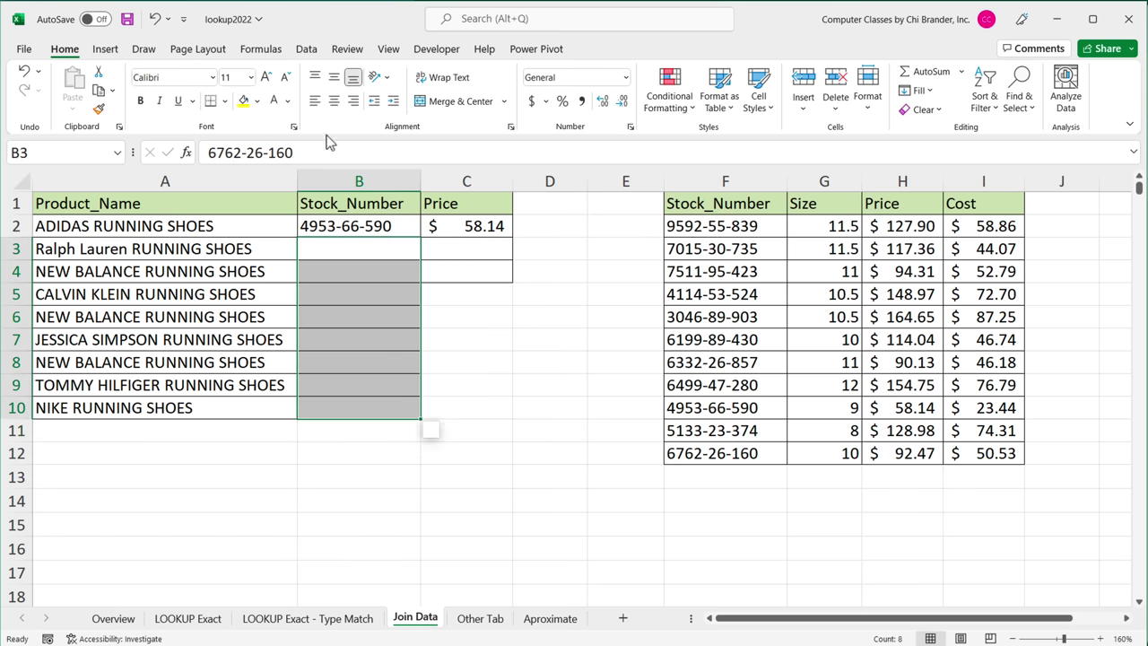
Restore the Automatic font colour to the stock numbers in B3:B10
{"action": "left_click", "coordinate": [288, 102]}
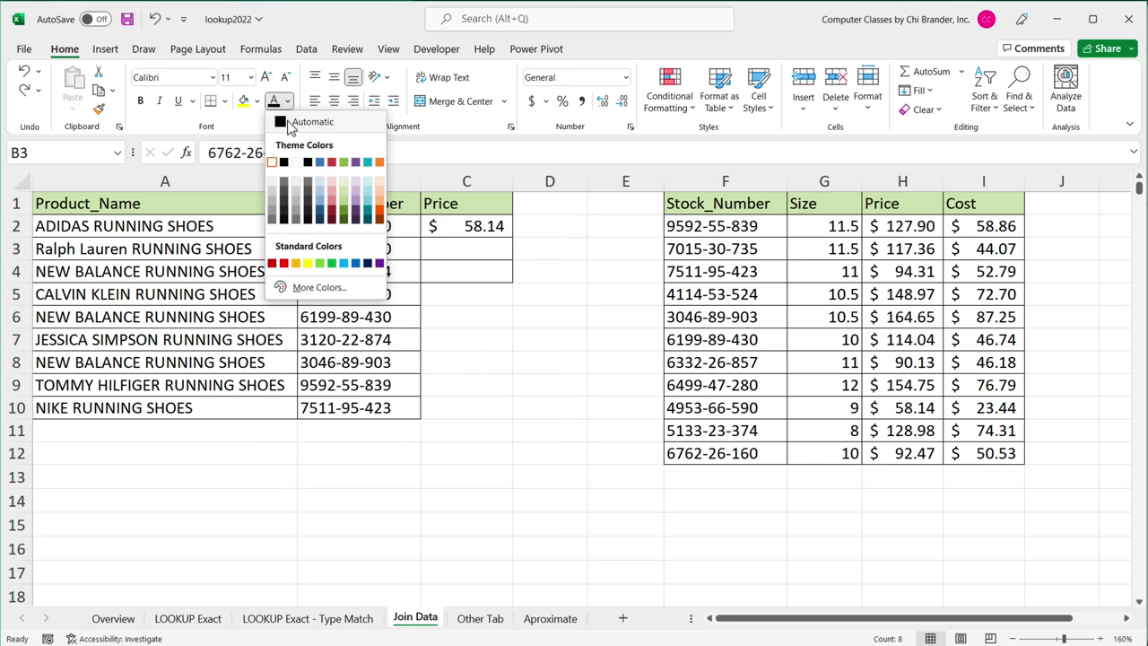
{"action": "left_click", "coordinate": [288, 124]}
{"action": "left_click", "coordinate": [415, 340]}
{"action": "left_click", "coordinate": [467, 317]}
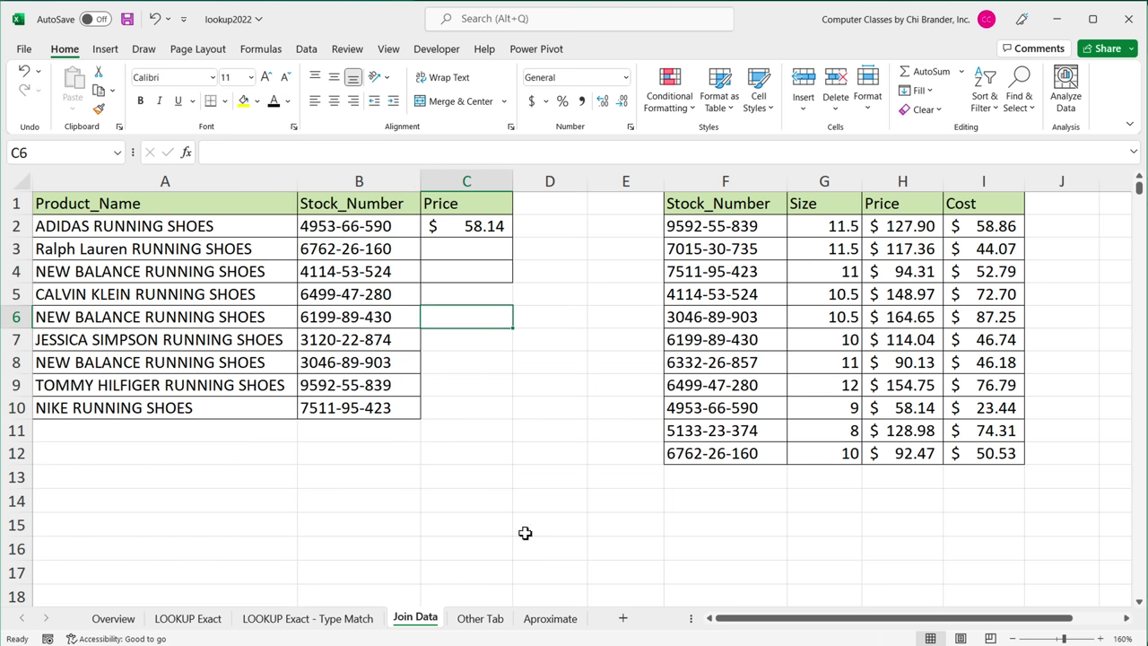
{"action": "left_click_drag", "start_coordinate": [390, 225], "coordinate": [372, 437]}
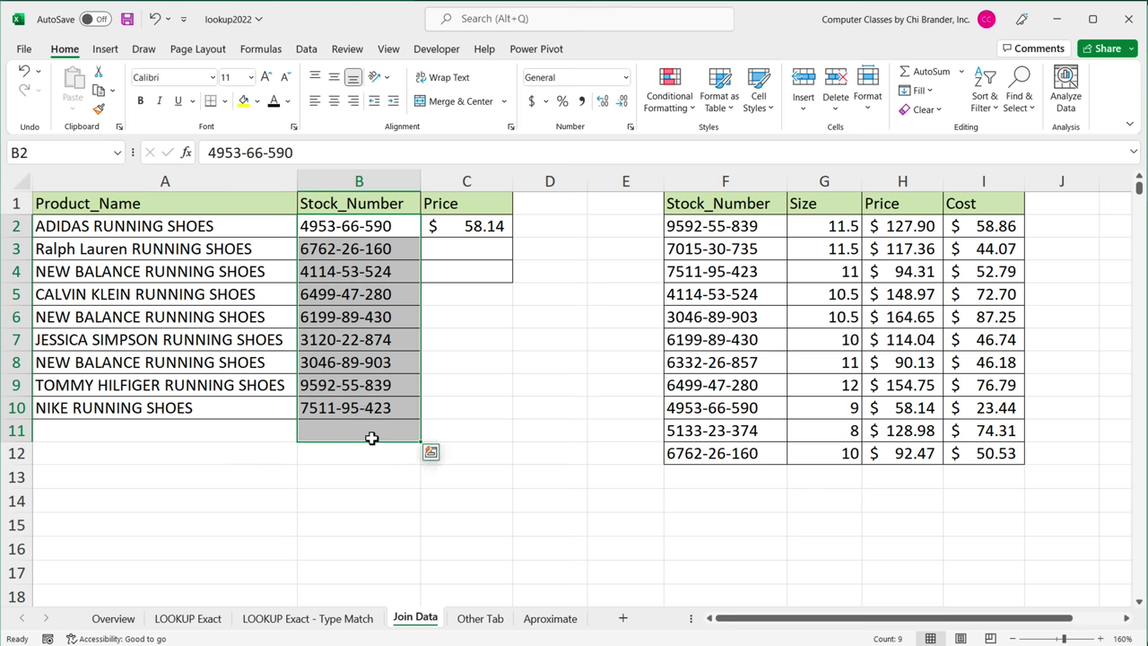
Fill C2's XLOOKUP down to C10, leaving #N/A in C7:C10
{"action": "left_click", "coordinate": [498, 228]}
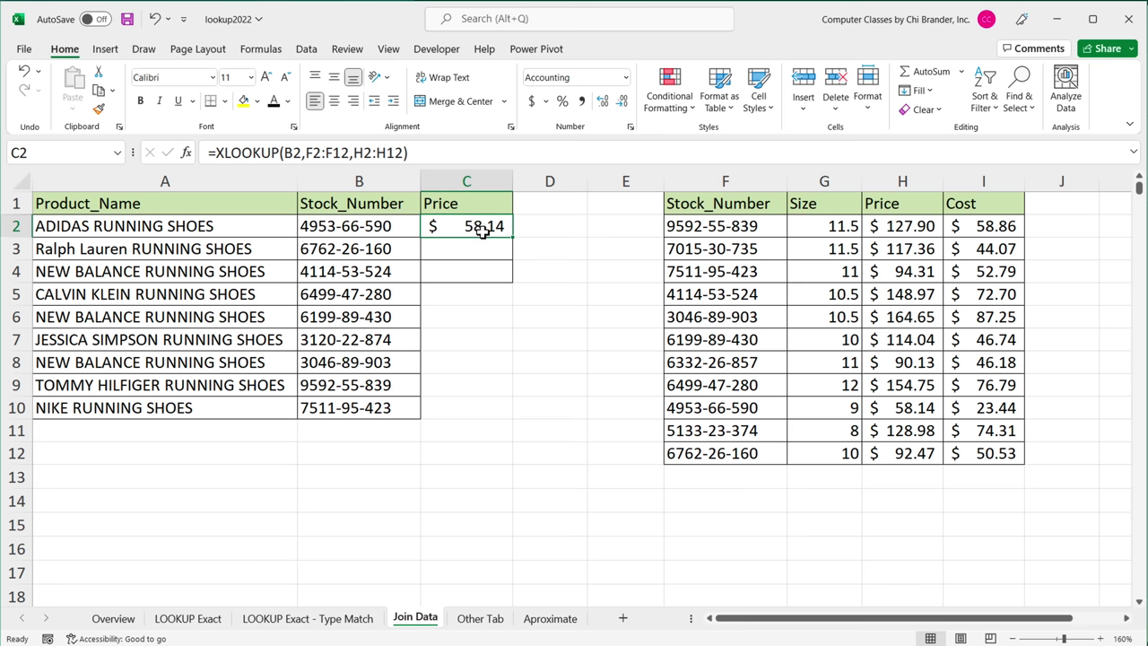
{"action": "left_click_drag", "start_coordinate": [513, 243], "coordinate": [508, 426]}
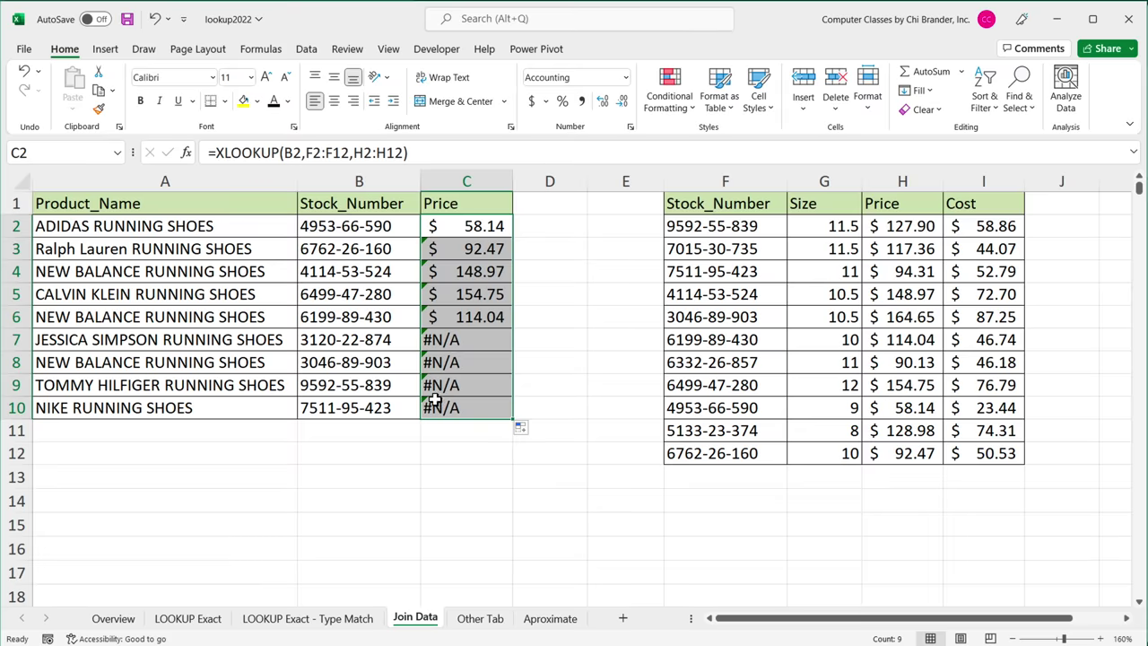
{"action": "left_click_drag", "start_coordinate": [369, 385], "coordinate": [445, 387]}
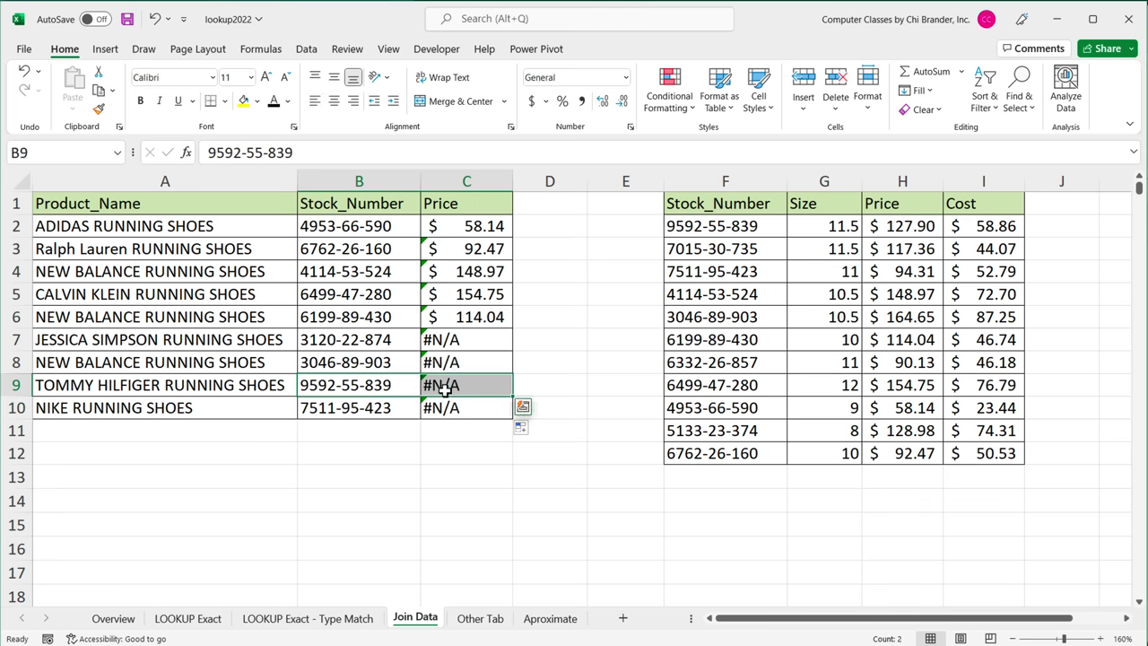
Inspect C9's #N/A formula to see its shifted lookup ranges, leaving it unchanged
{"action": "left_click", "coordinate": [377, 386]}
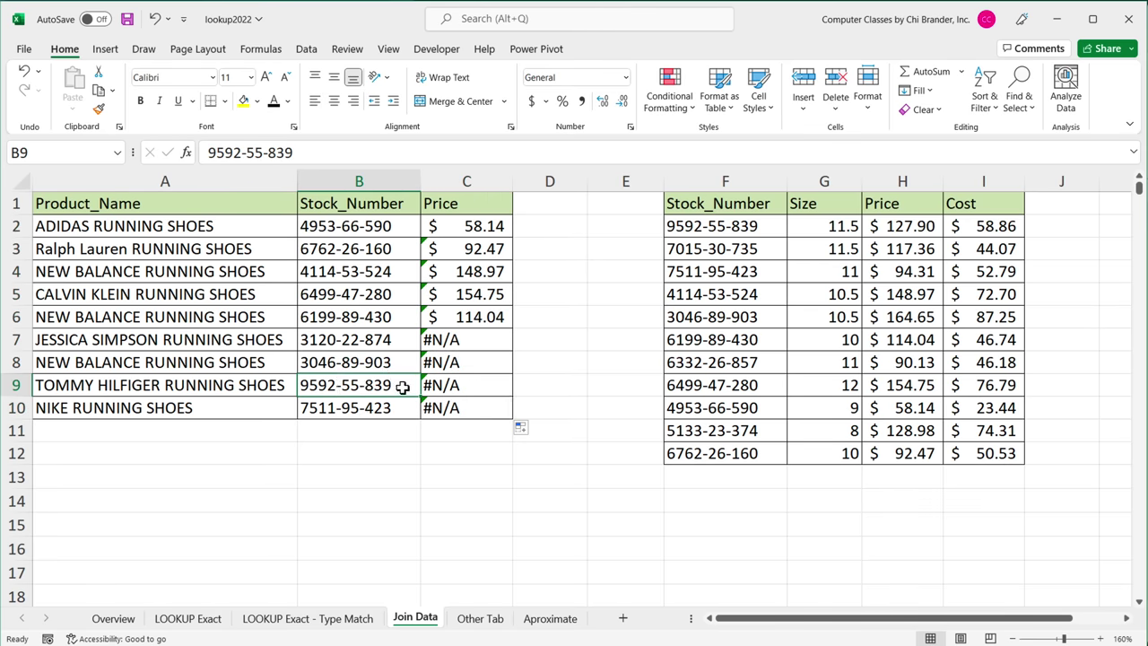
{"action": "left_click", "coordinate": [745, 226]}
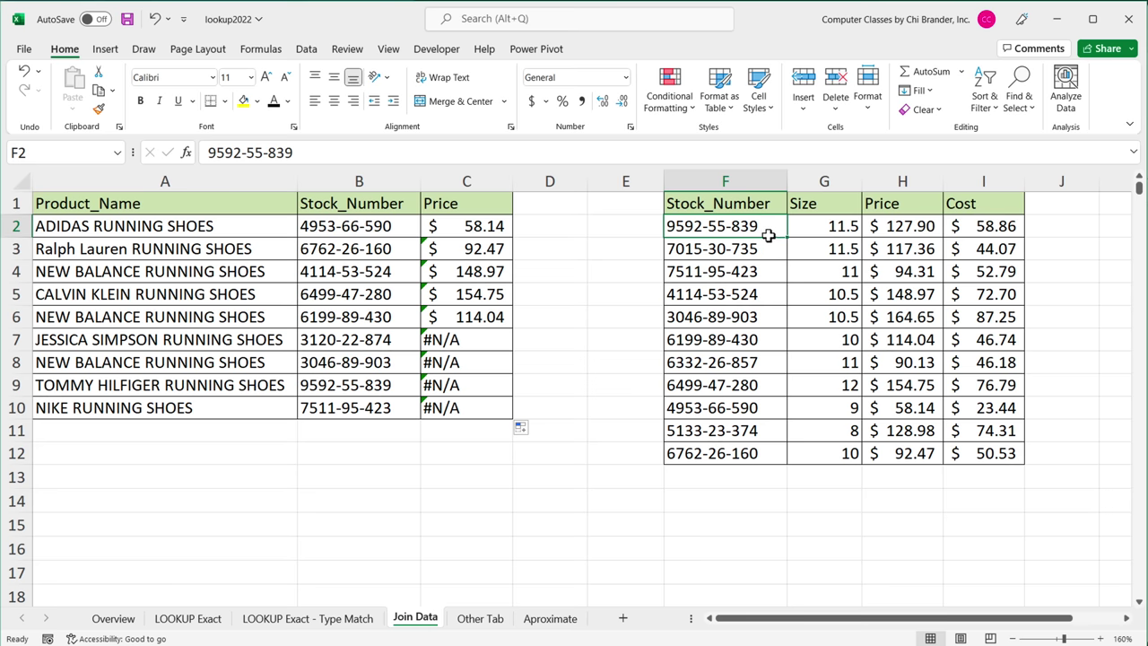
{"action": "left_click", "coordinate": [459, 385]}
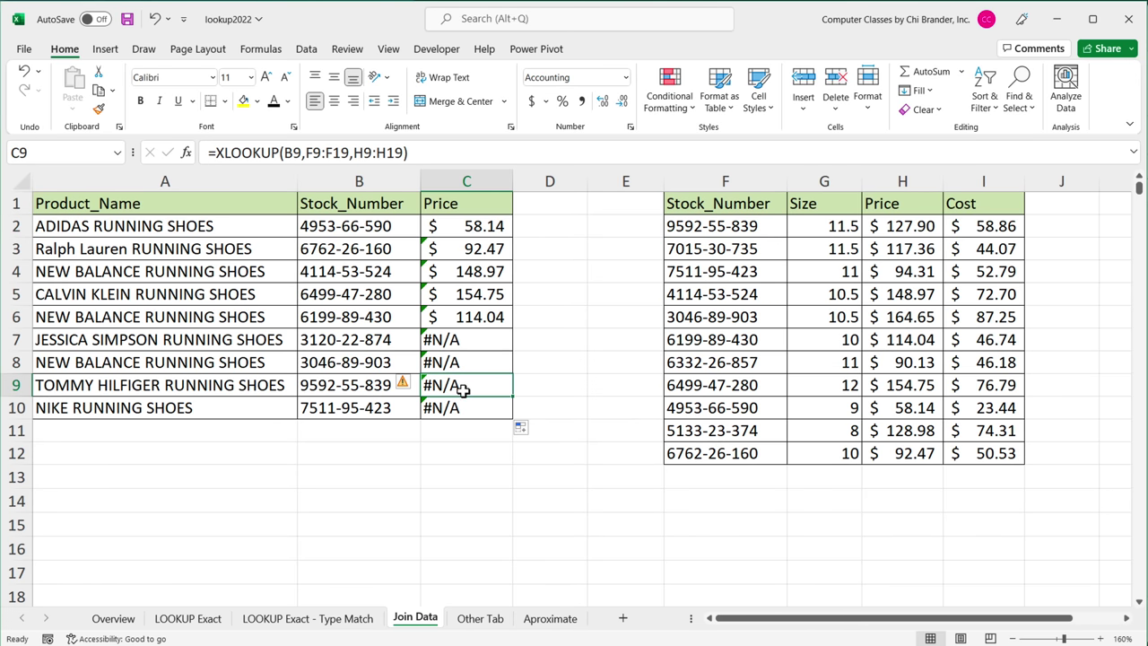
{"action": "double_click", "coordinate": [462, 387]}
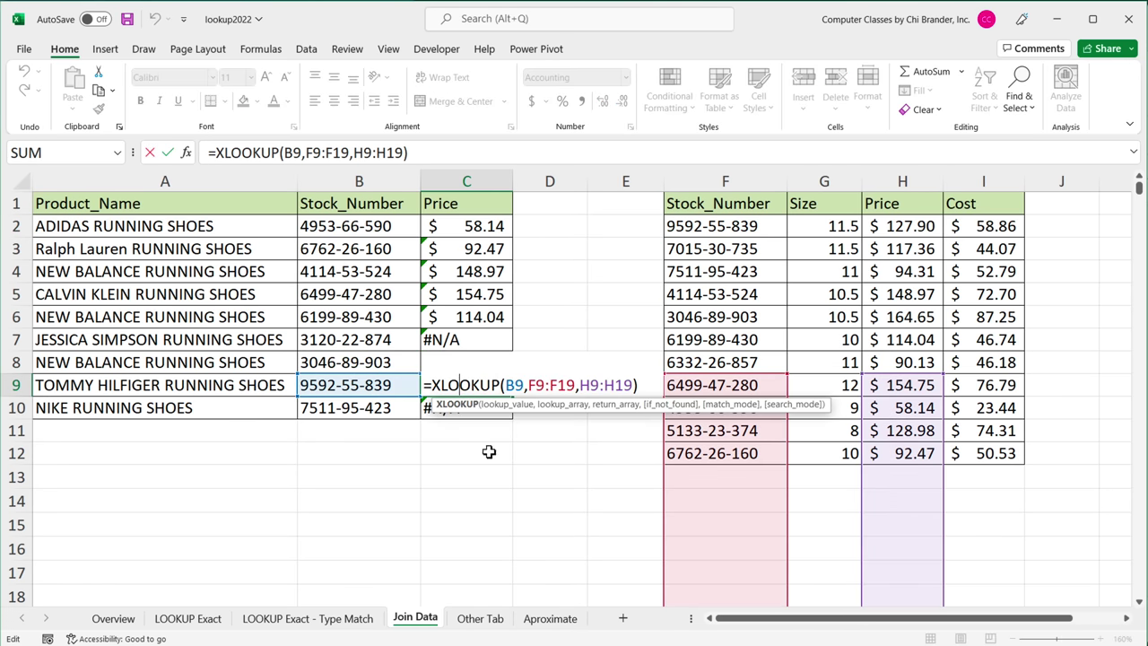
{"action": "scroll", "coordinate": [607, 287], "scroll_direction": "down", "scroll_amount": 1}
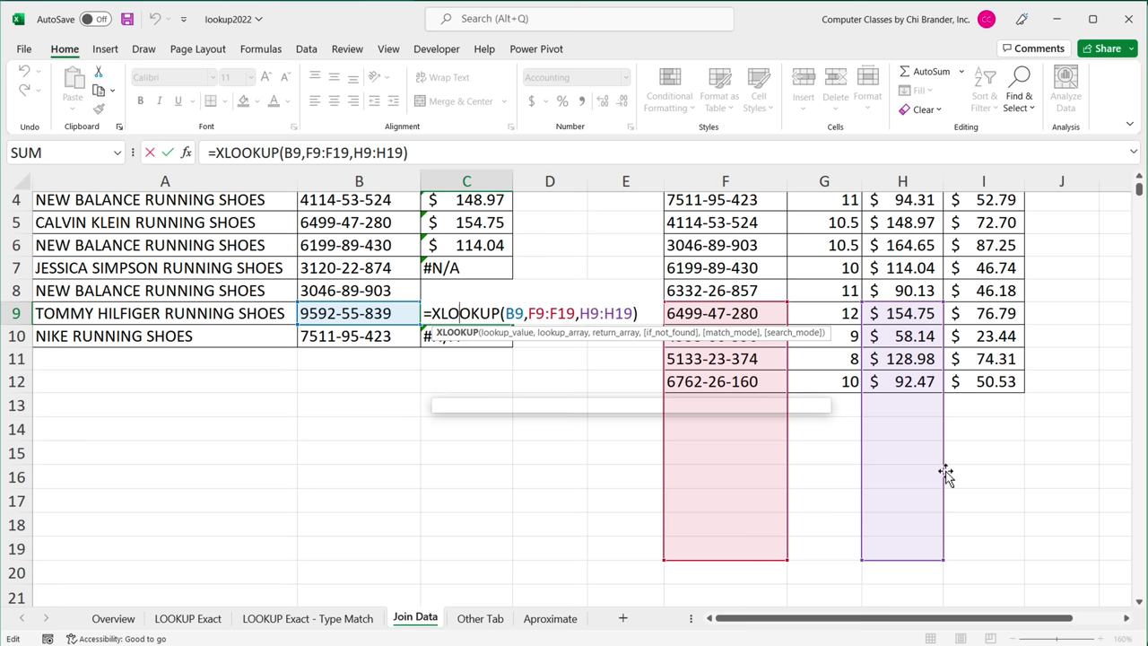
{"action": "scroll", "coordinate": [737, 518], "scroll_direction": "up", "scroll_amount": 1}
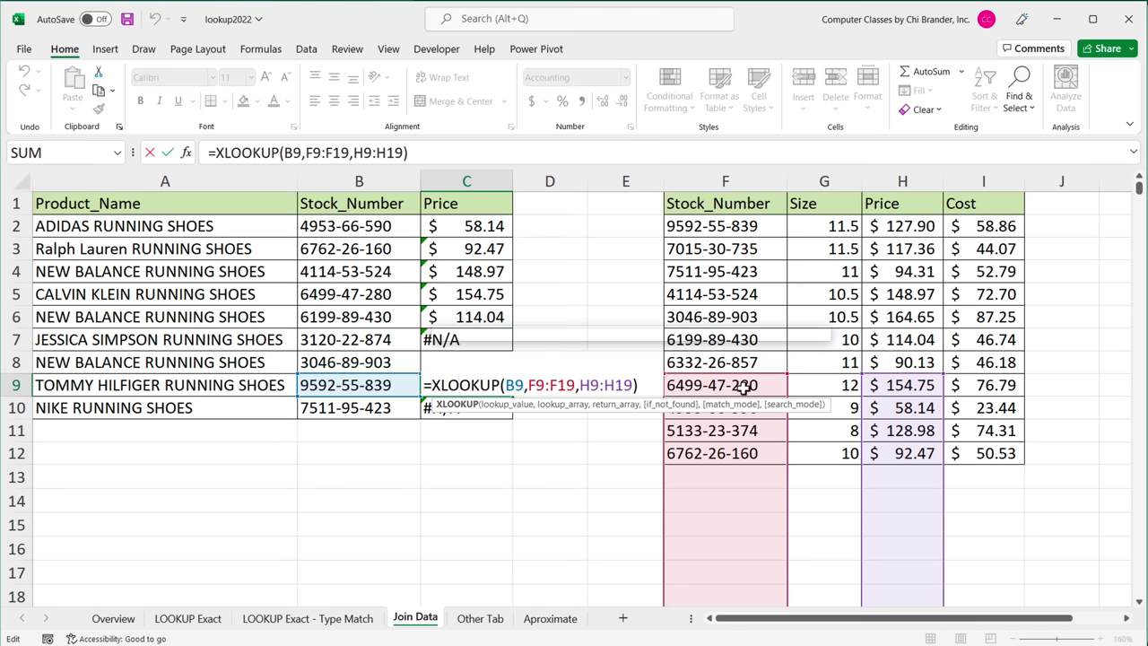
{"action": "key", "text": "ctrl+Return"}
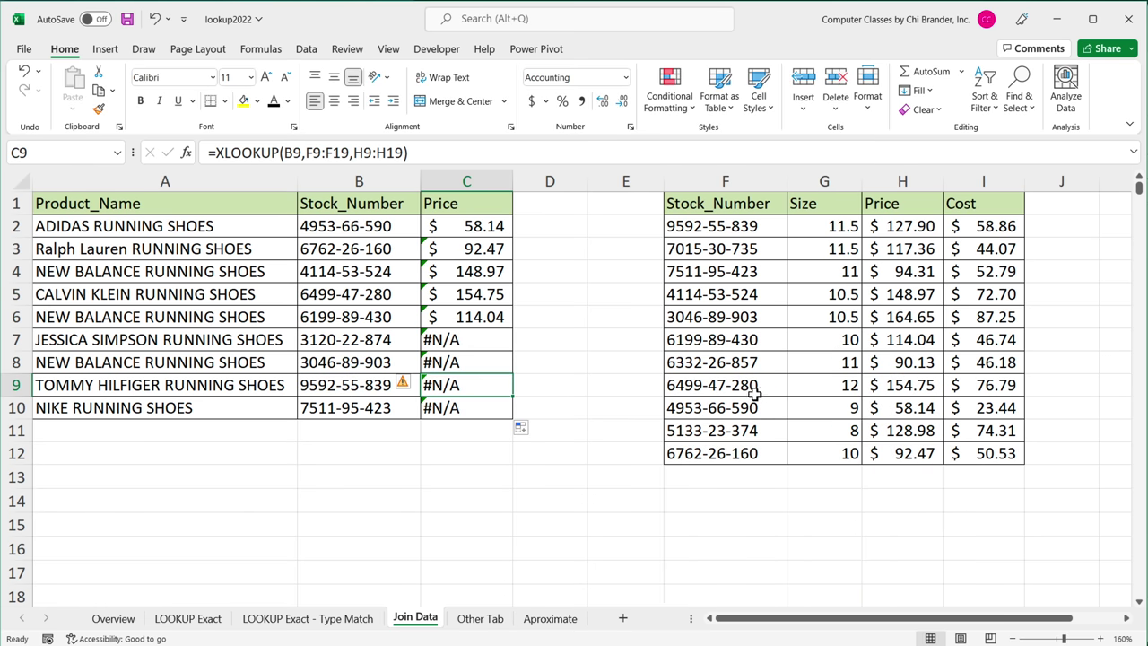
Edit C2's formula and mark its F2:F12,H2:H12 ranges
{"action": "left_click", "coordinate": [484, 227]}
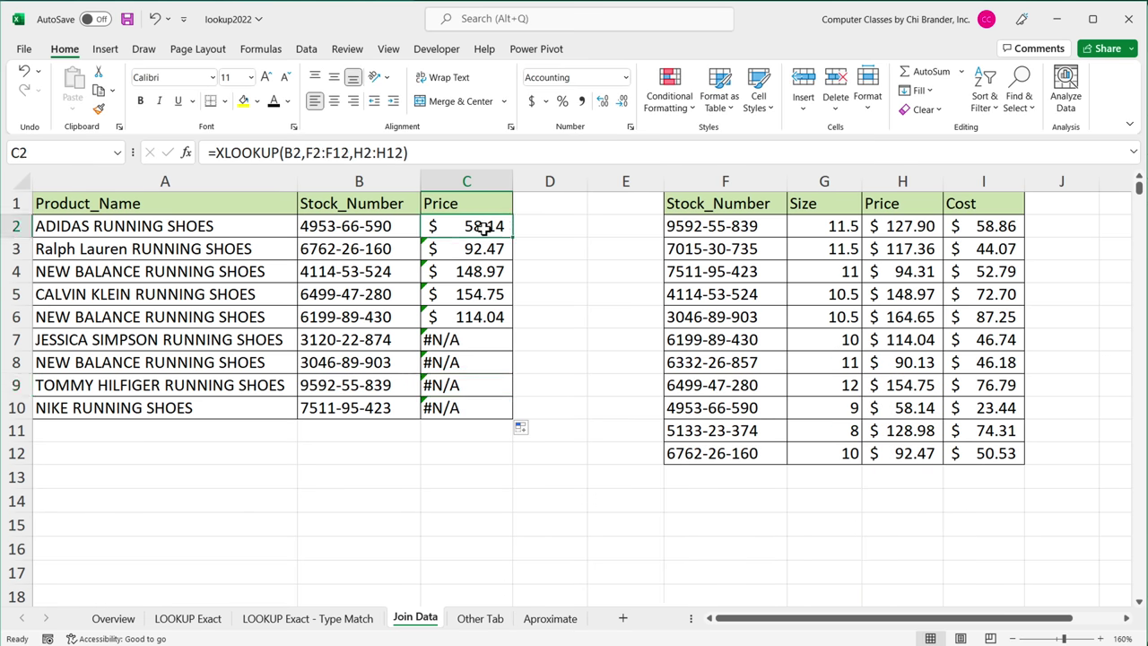
{"action": "double_click", "coordinate": [484, 228]}
{"action": "left_click_drag", "start_coordinate": [529, 228], "coordinate": [639, 231]}
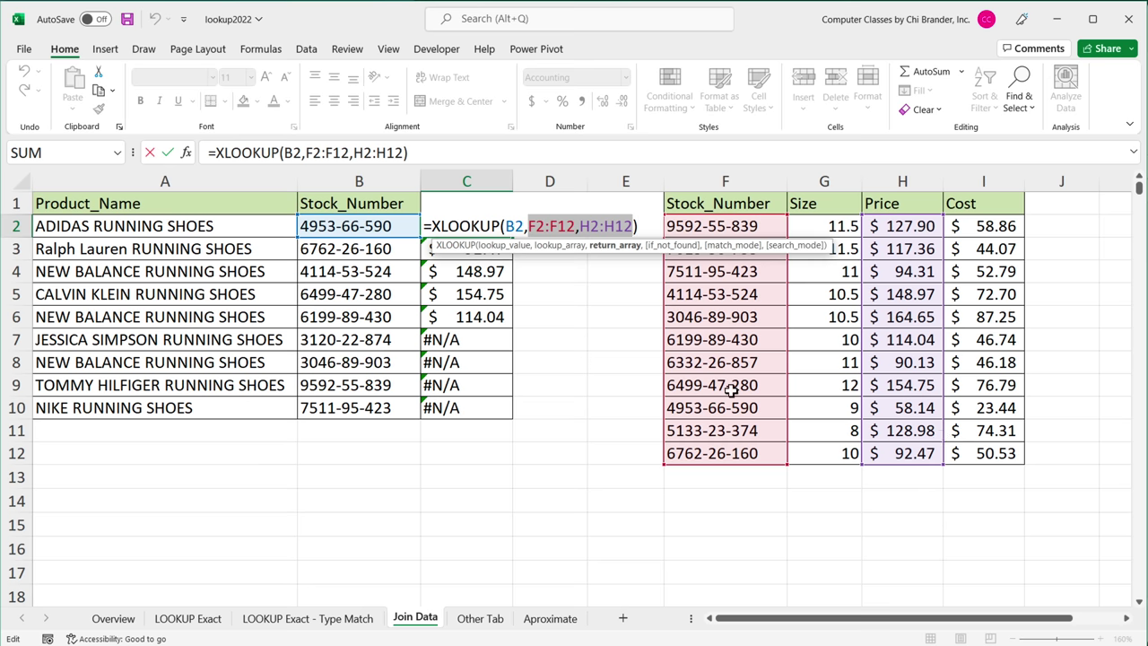
{"action": "key", "text": "ctrl+Return"}
{"action": "left_click", "coordinate": [473, 248]}
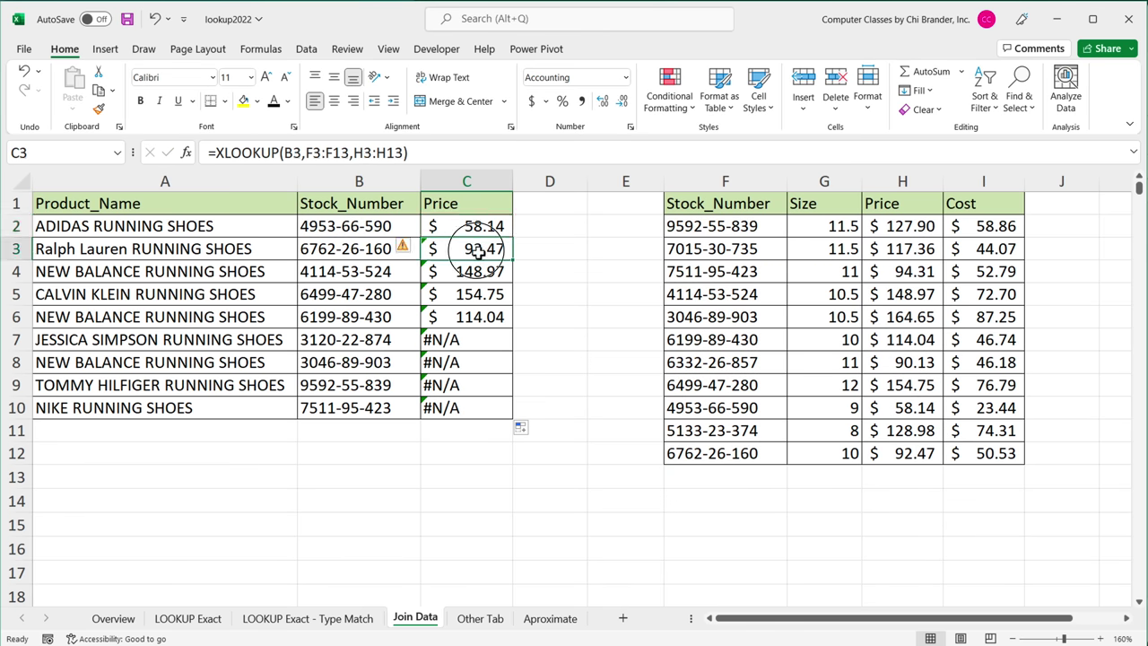
{"action": "double_click", "coordinate": [475, 247]}
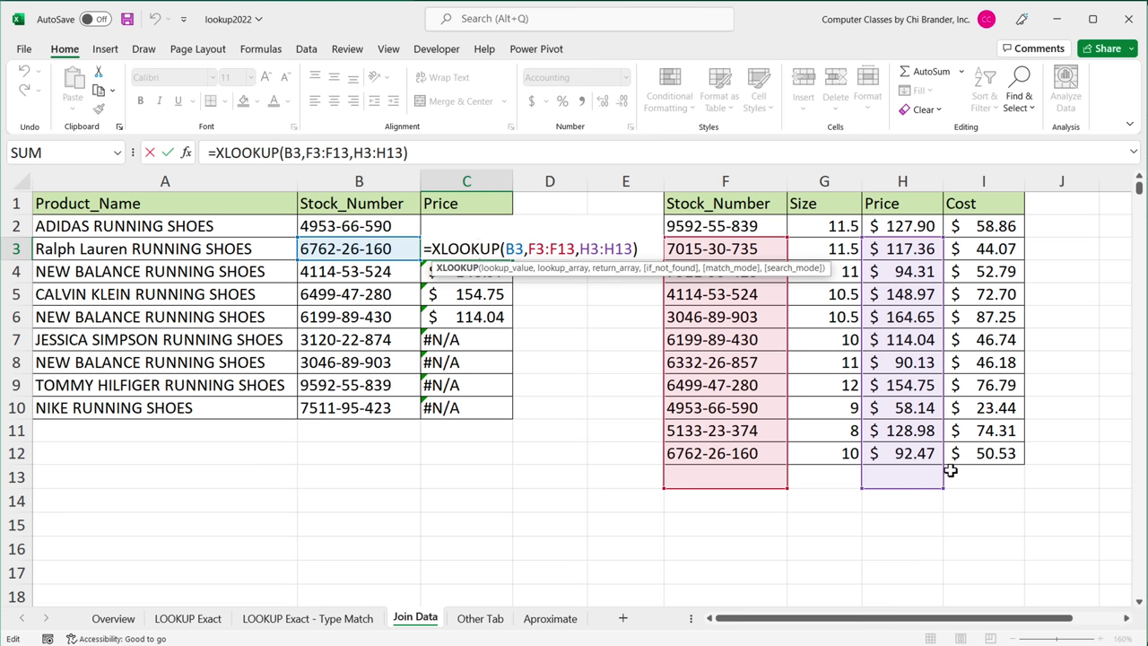
{"action": "key", "text": "ctrl+Return"}
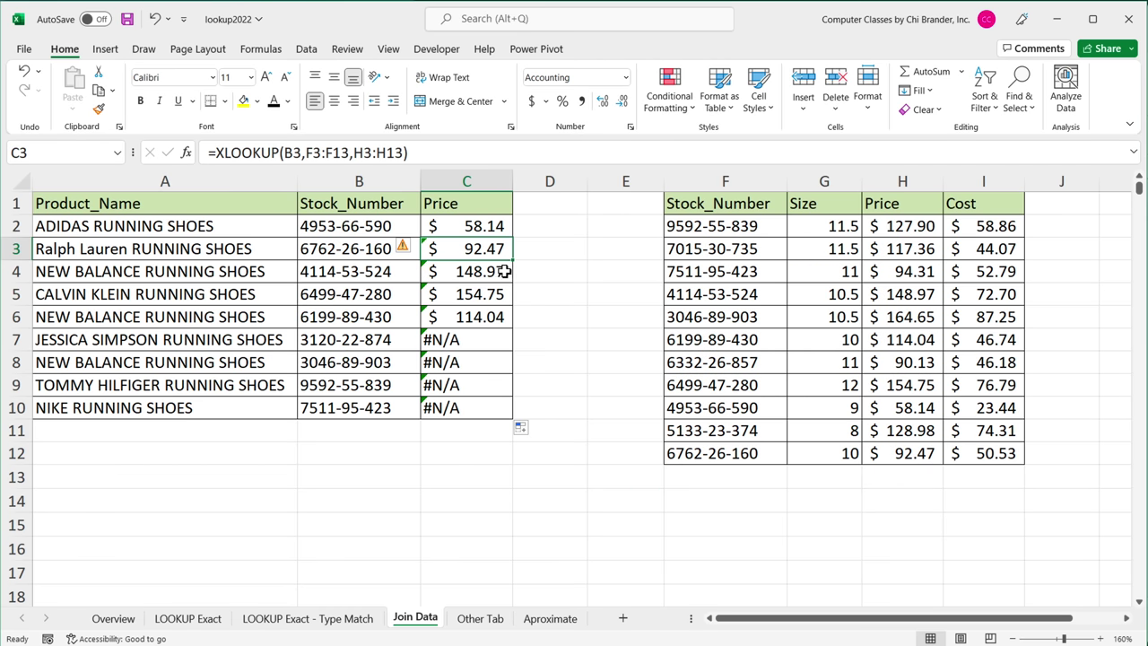
{"action": "left_click", "coordinate": [491, 271]}
{"action": "double_click", "coordinate": [486, 274]}
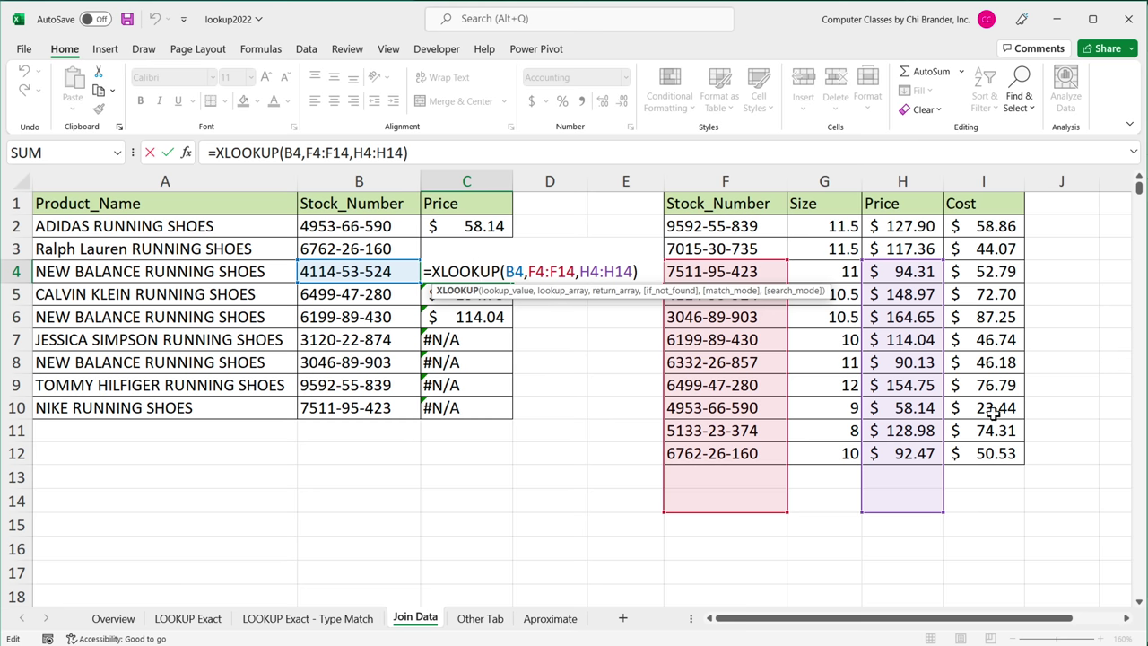
{"action": "key", "text": "ctrl+Return"}
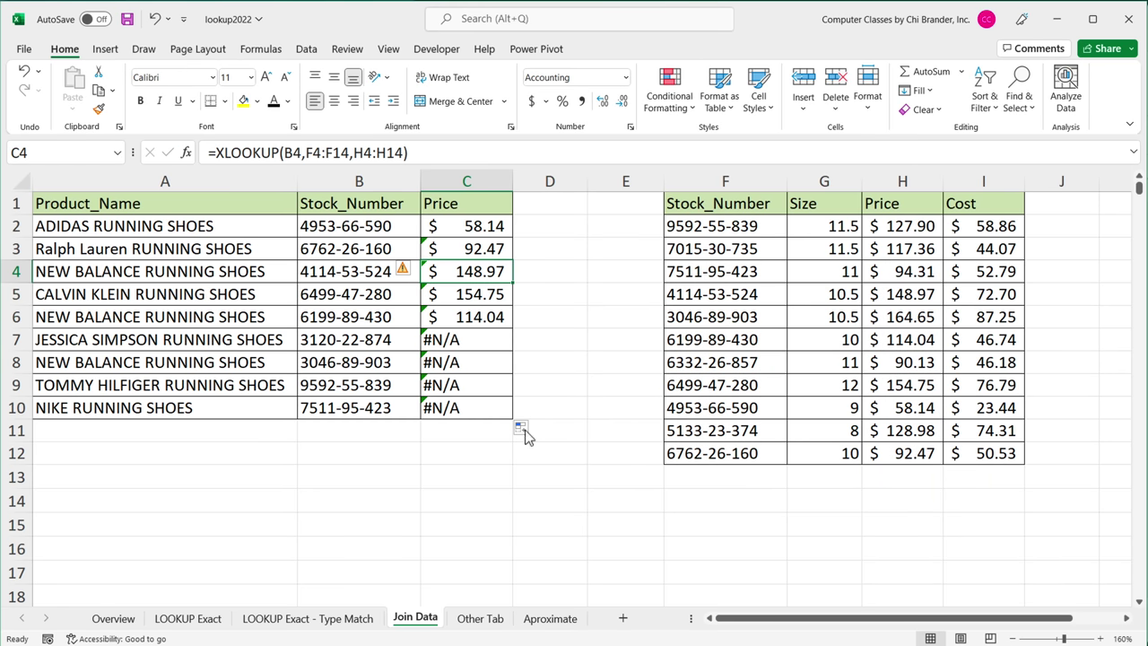
{"action": "double_click", "coordinate": [470, 392]}
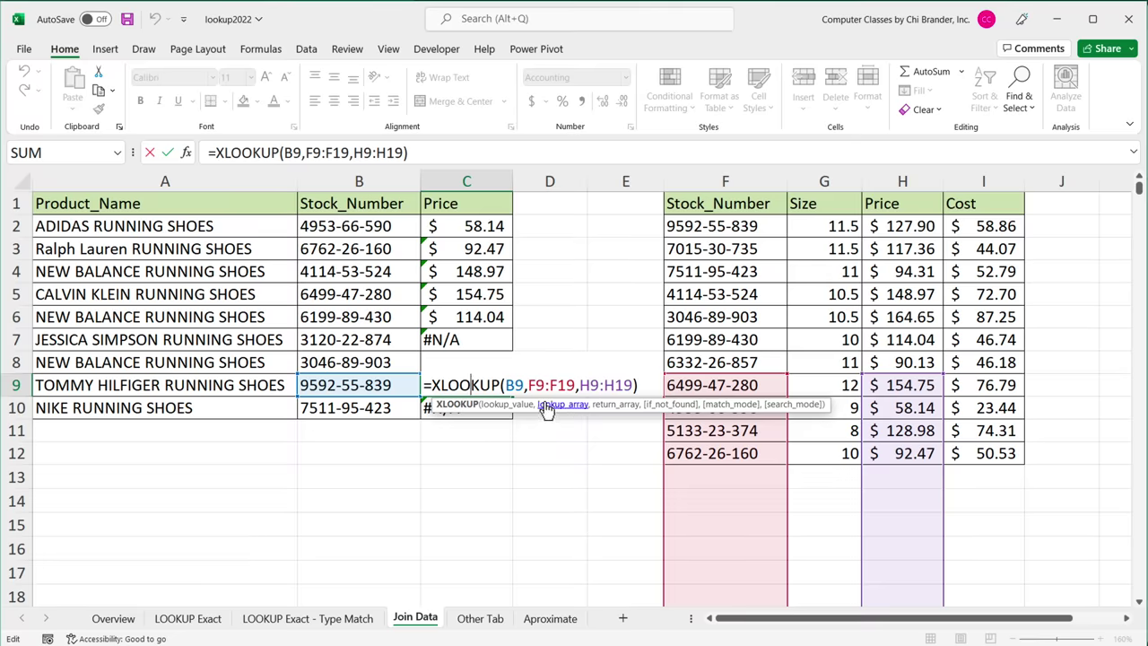
{"action": "left_click_drag", "start_coordinate": [529, 385], "coordinate": [633, 386]}
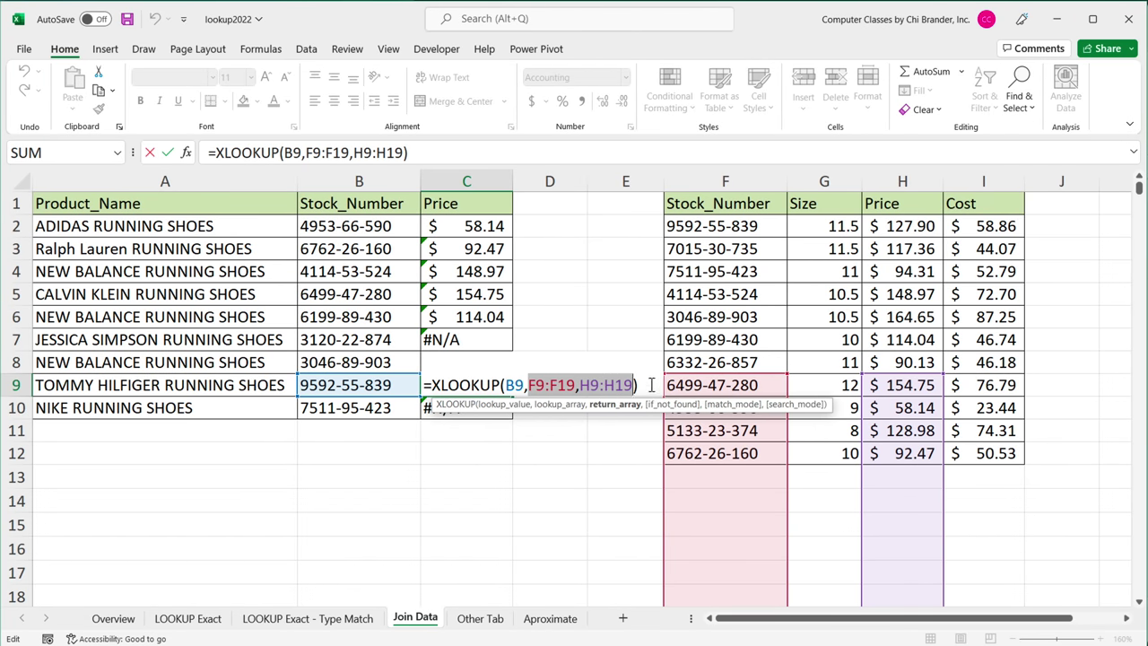
{"action": "key", "text": "ctrl+Return"}
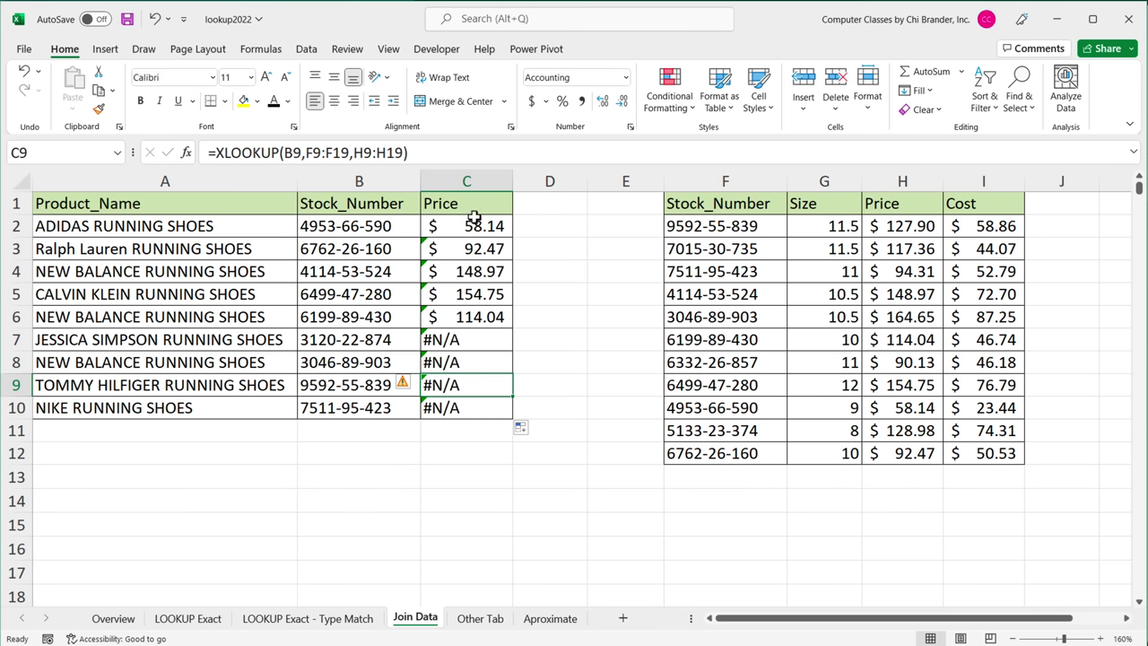
{"action": "left_click", "coordinate": [476, 226]}
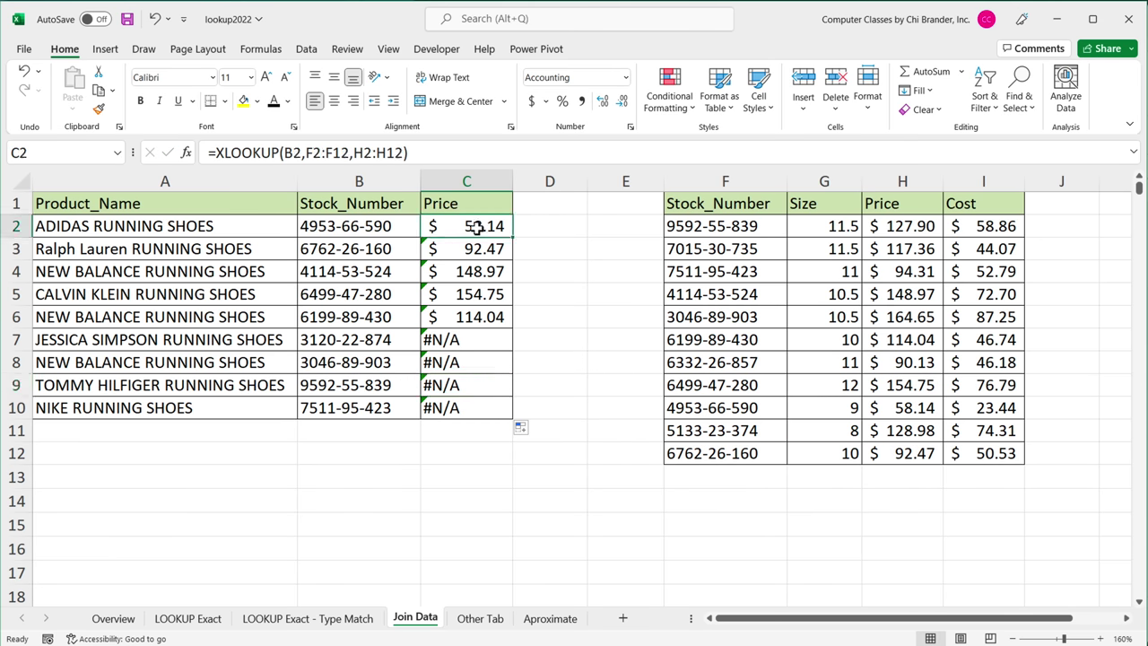
Make C2's ranges absolute as $F$2:$F$12 and $H$2:$H$12, then fill C3's formula to C10
{"action": "double_click", "coordinate": [475, 226]}
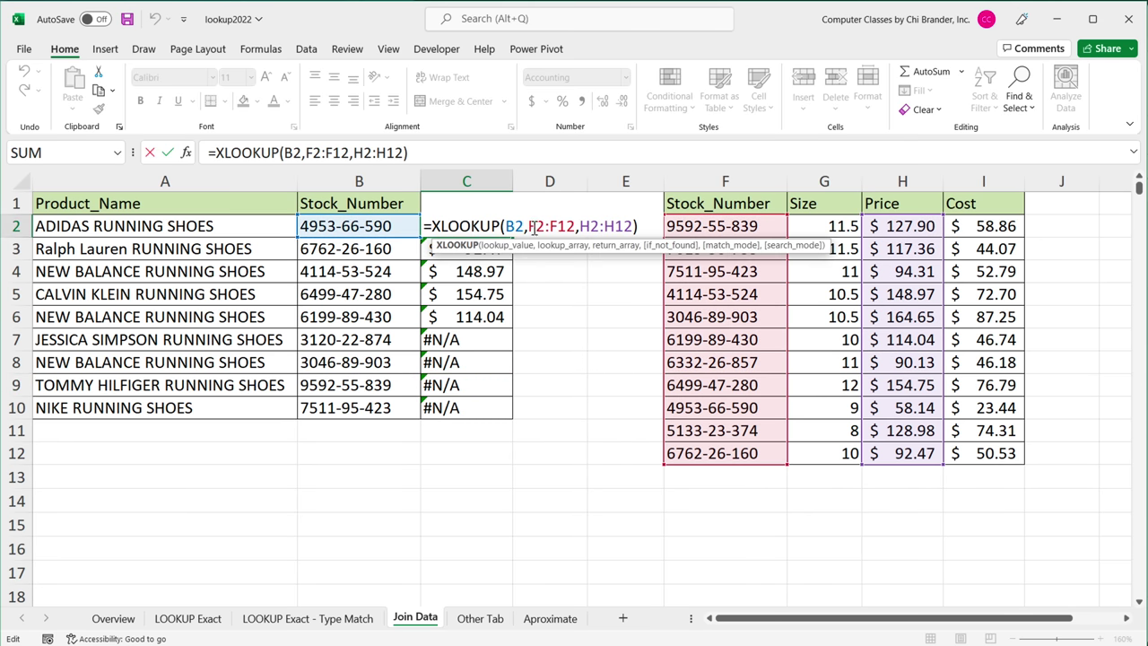
{"action": "left_click_drag", "start_coordinate": [529, 226], "coordinate": [635, 226]}
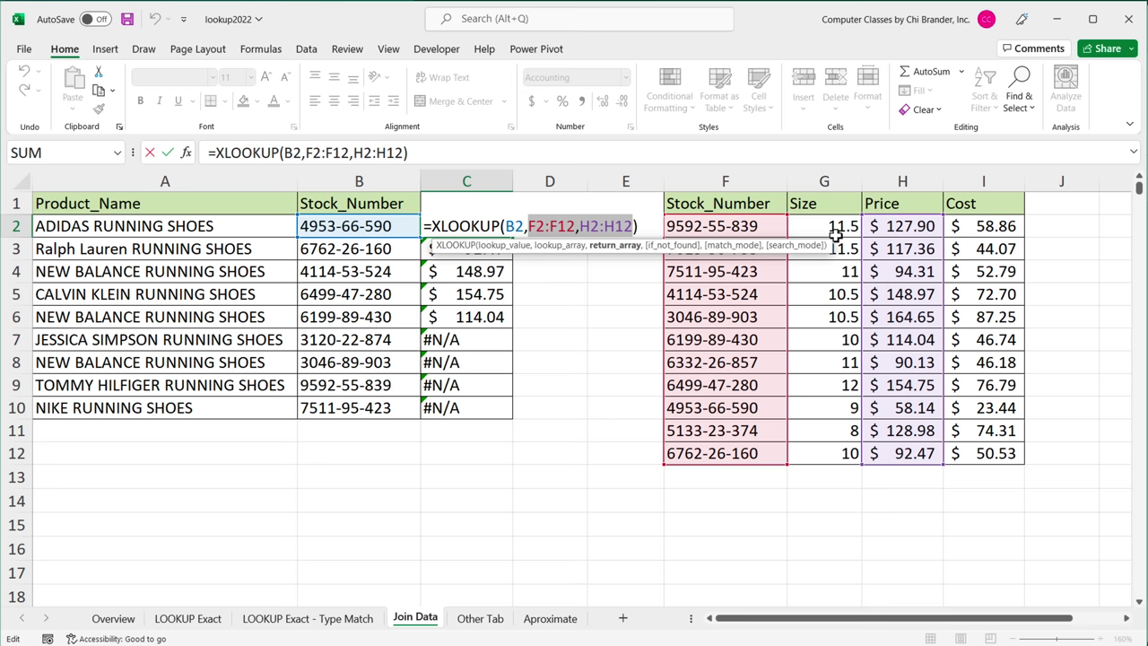
{"action": "key", "text": "F4"}
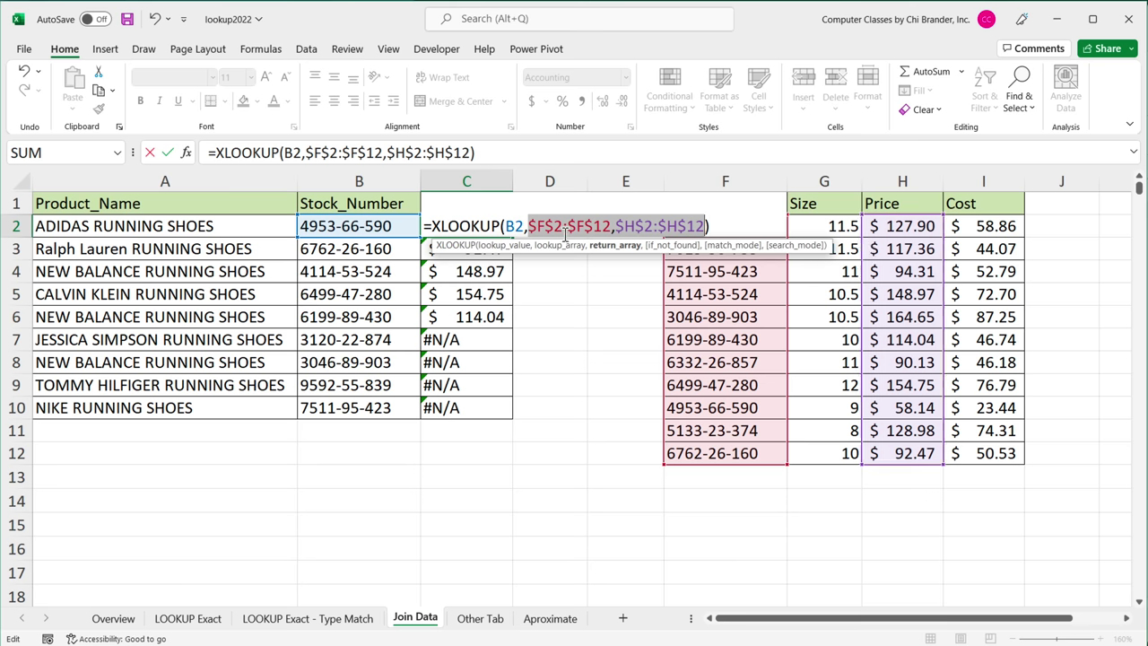
{"action": "left_click", "coordinate": [721, 227]}
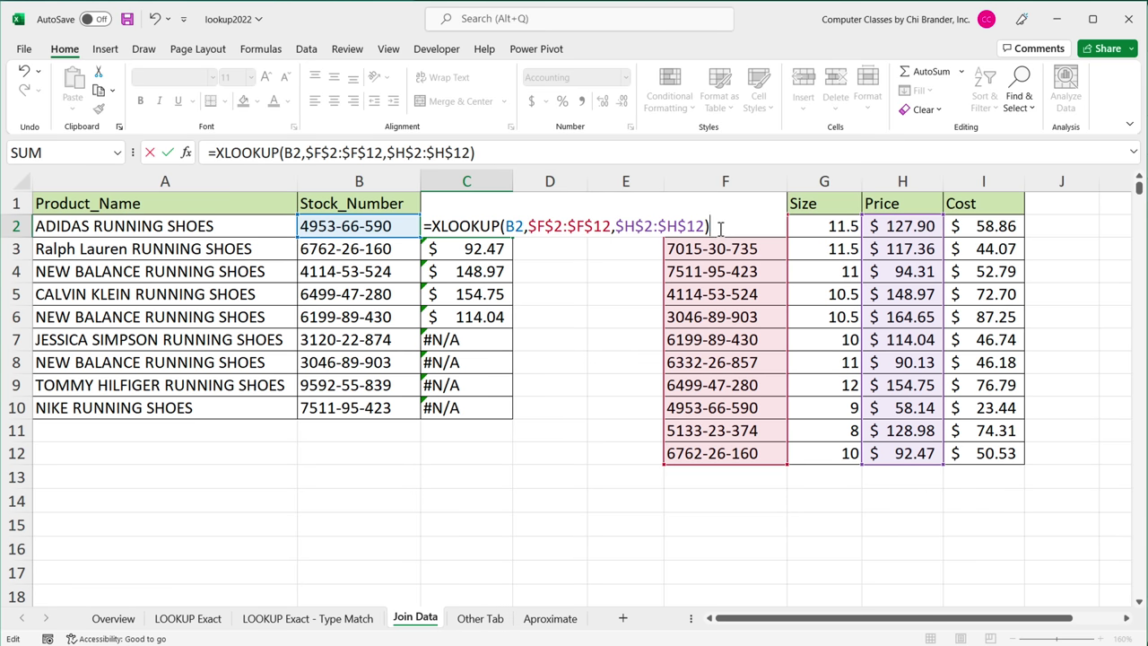
{"action": "key", "text": "Return"}
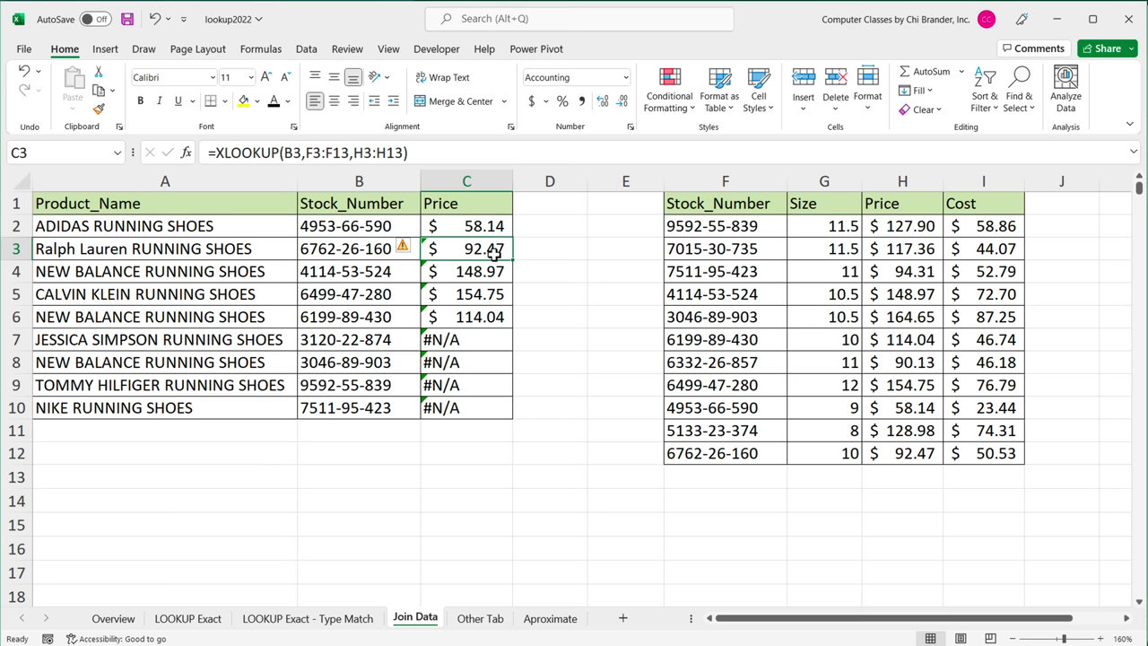
{"action": "left_click_drag", "start_coordinate": [495, 253], "coordinate": [495, 412]}
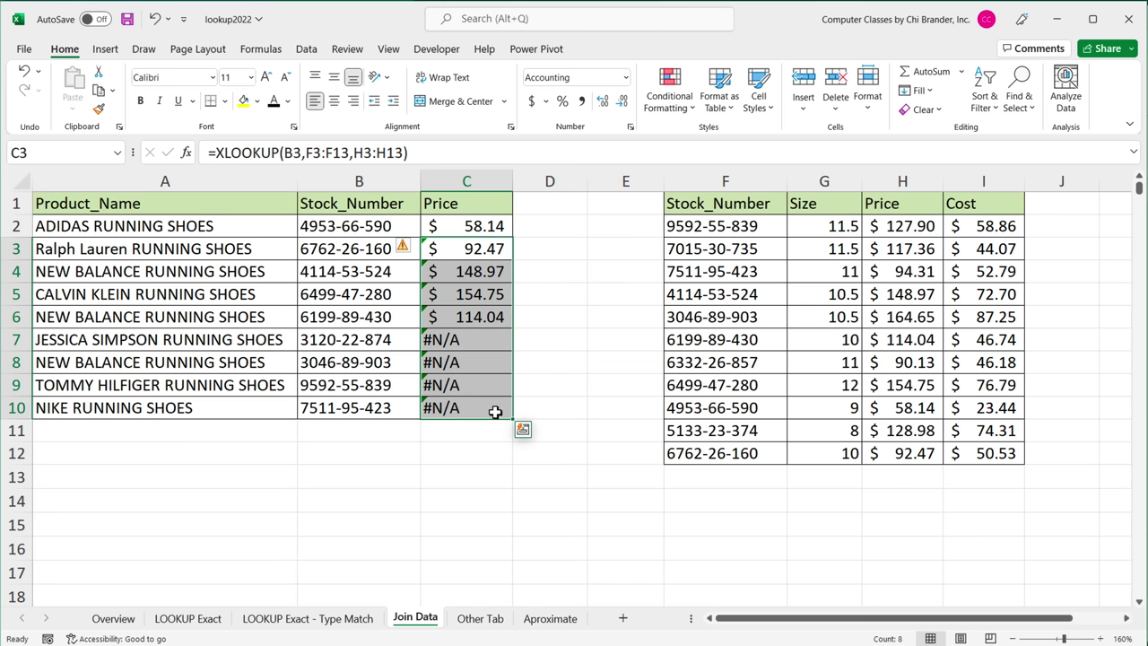
Fill C2's absolute XLOOKUP down to C10 and check the remaining #N/A in C7
{"action": "left_click", "coordinate": [495, 229]}
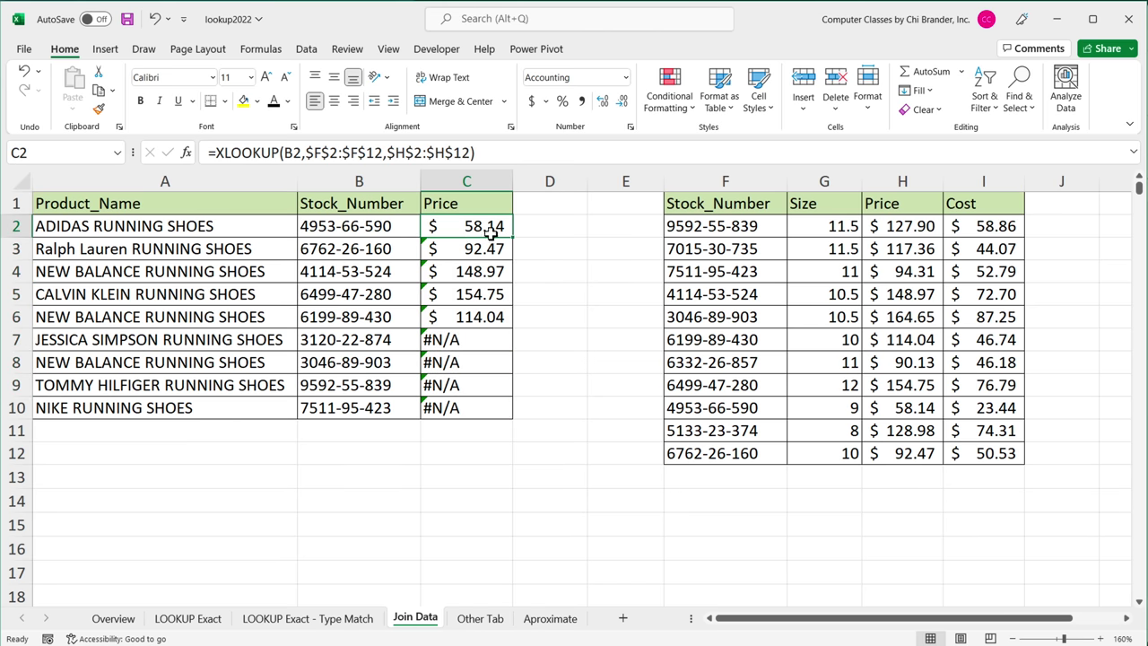
{"action": "left_click", "coordinate": [479, 357]}
{"action": "left_click", "coordinate": [504, 231]}
{"action": "left_click_drag", "start_coordinate": [516, 239], "coordinate": [503, 411]}
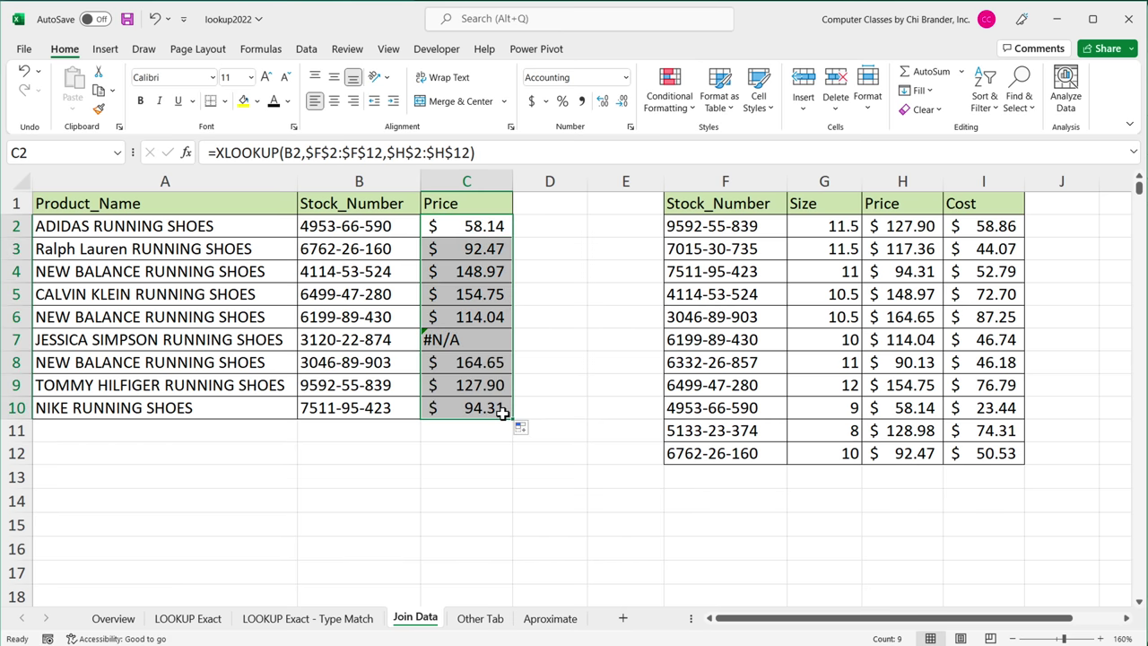
{"action": "left_click", "coordinate": [475, 346]}
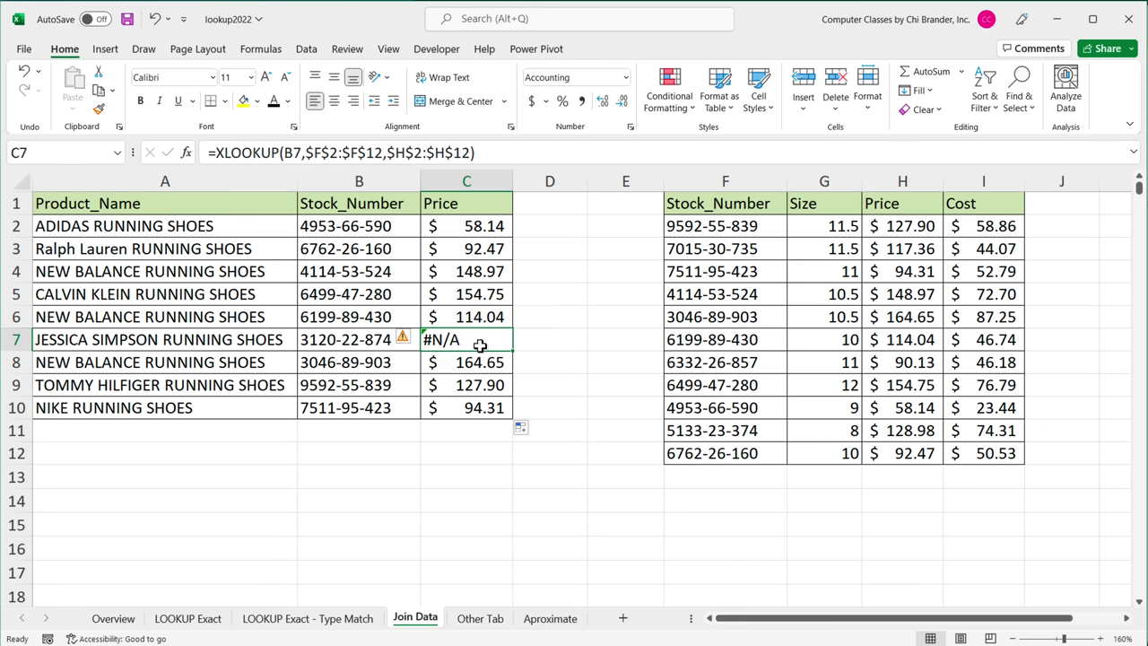
{"action": "left_click", "coordinate": [342, 344]}
{"action": "key", "text": "ctrl+b"}
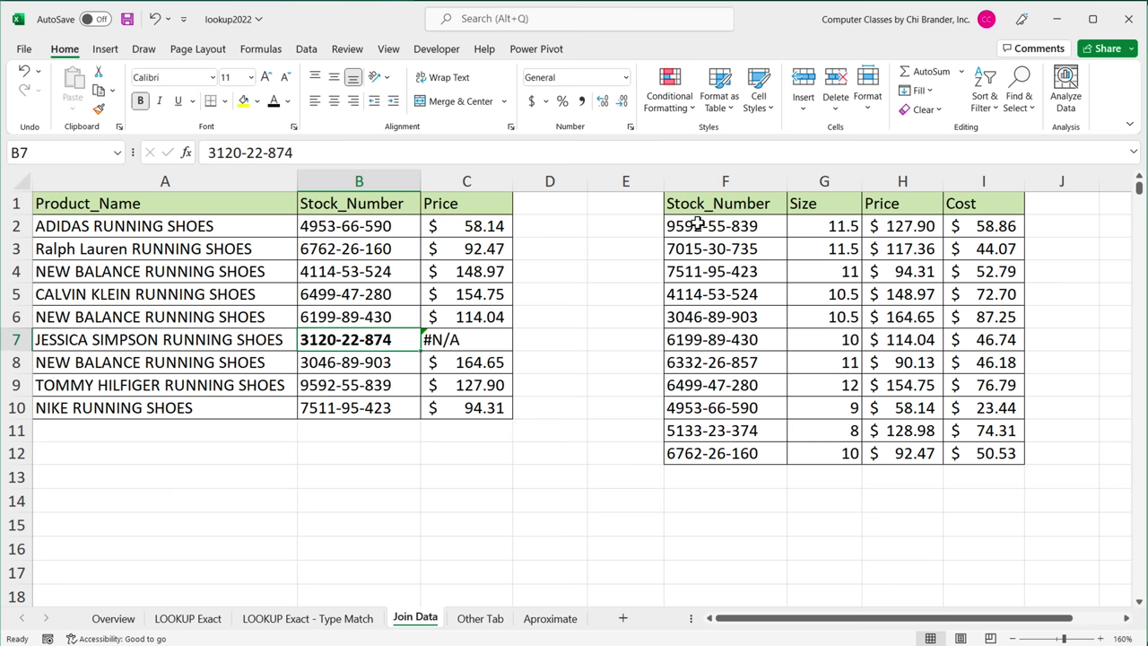
{"action": "left_click_drag", "start_coordinate": [687, 224], "coordinate": [696, 461]}
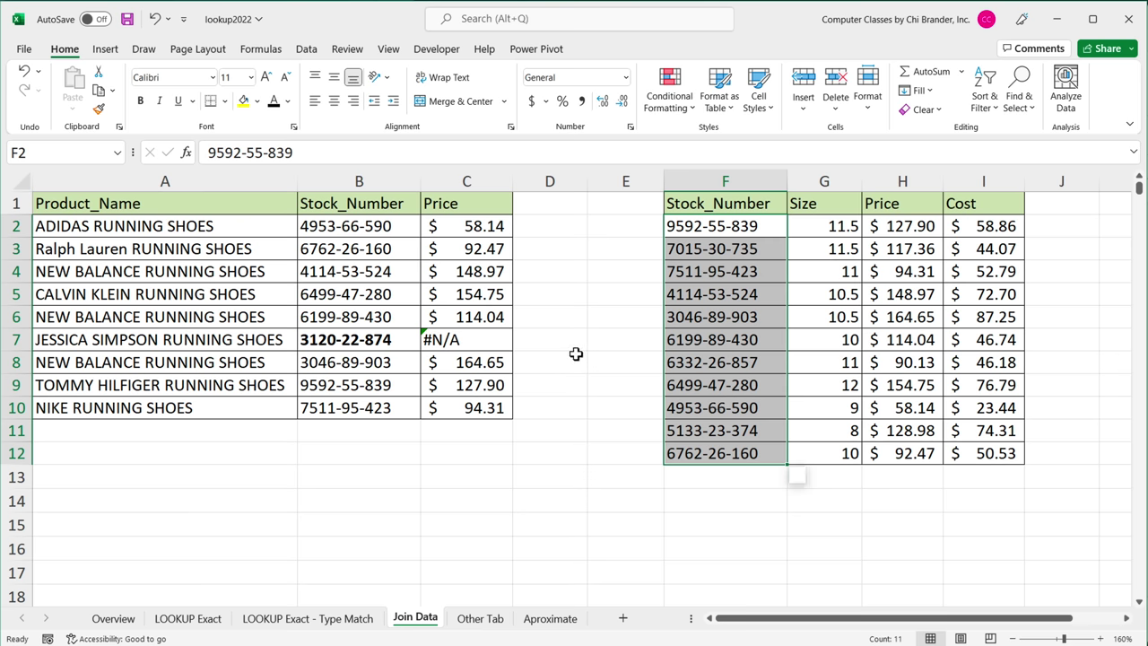
{"action": "key", "text": "ctrl+z"}
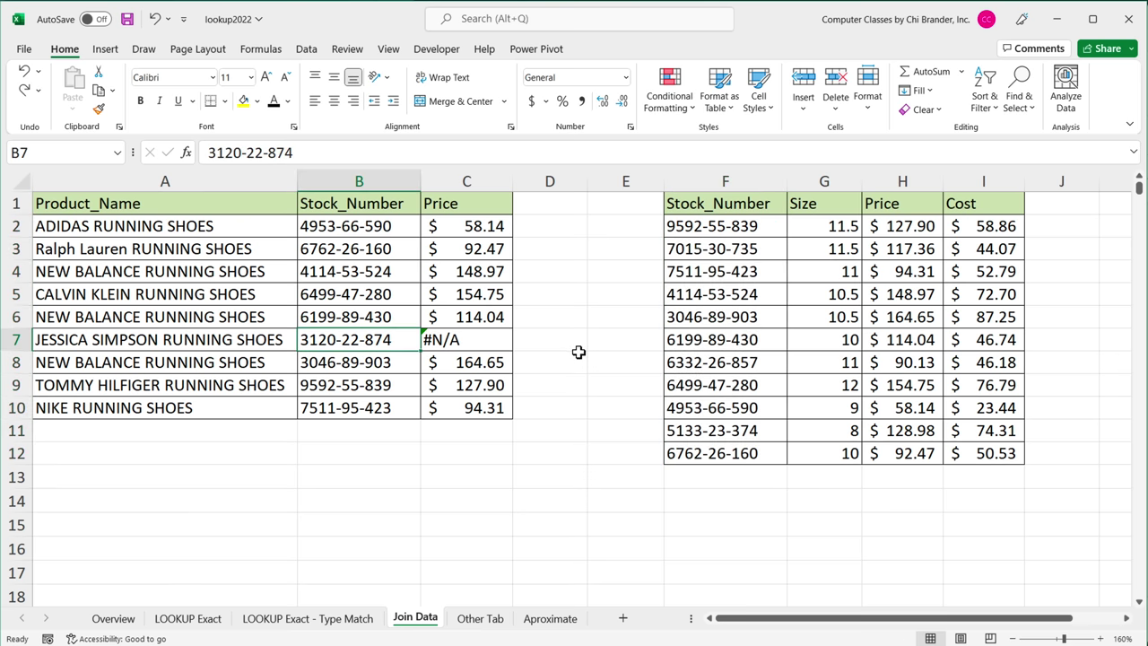
{"action": "left_click", "coordinate": [440, 270]}
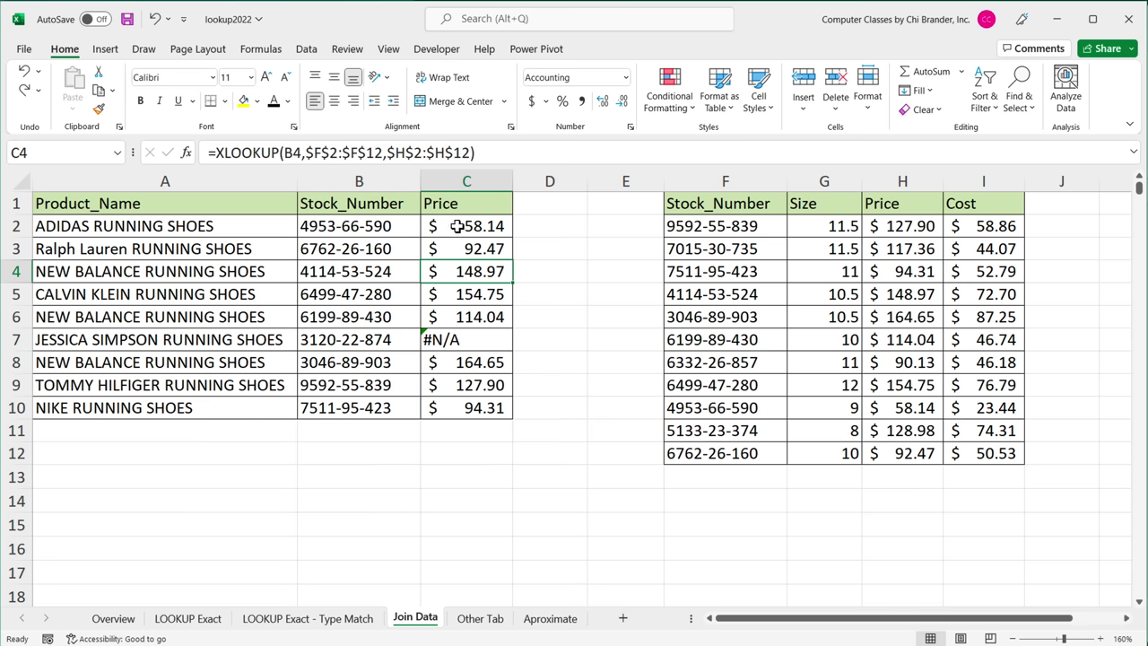
{"action": "double_click", "coordinate": [459, 229]}
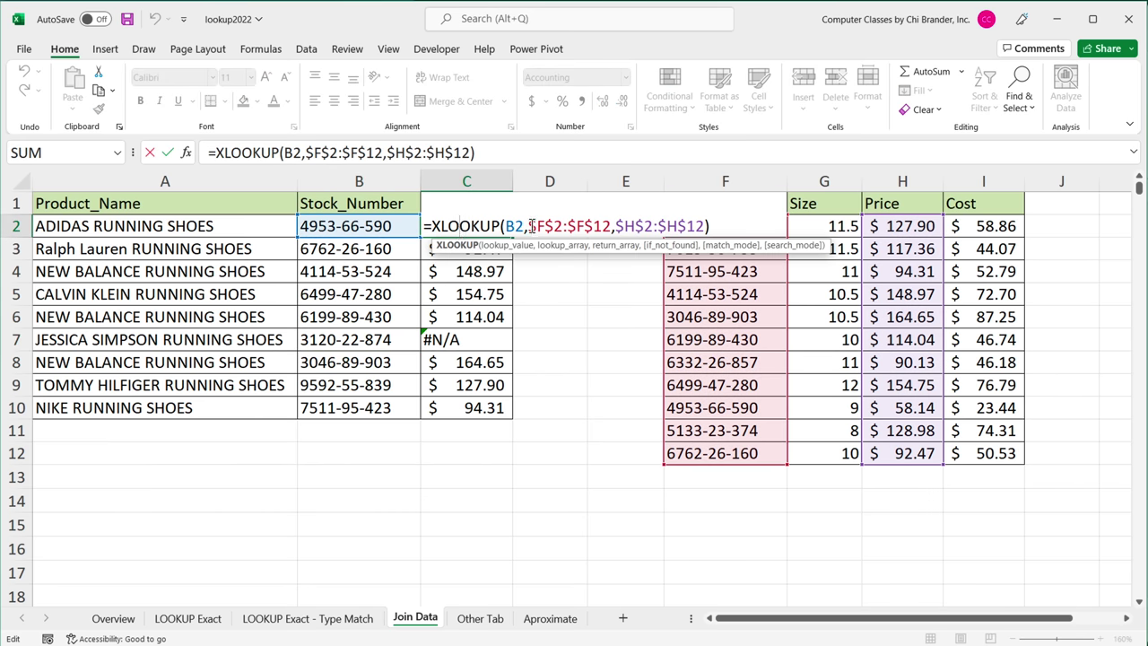
{"action": "left_click_drag", "start_coordinate": [531, 226], "coordinate": [705, 226]}
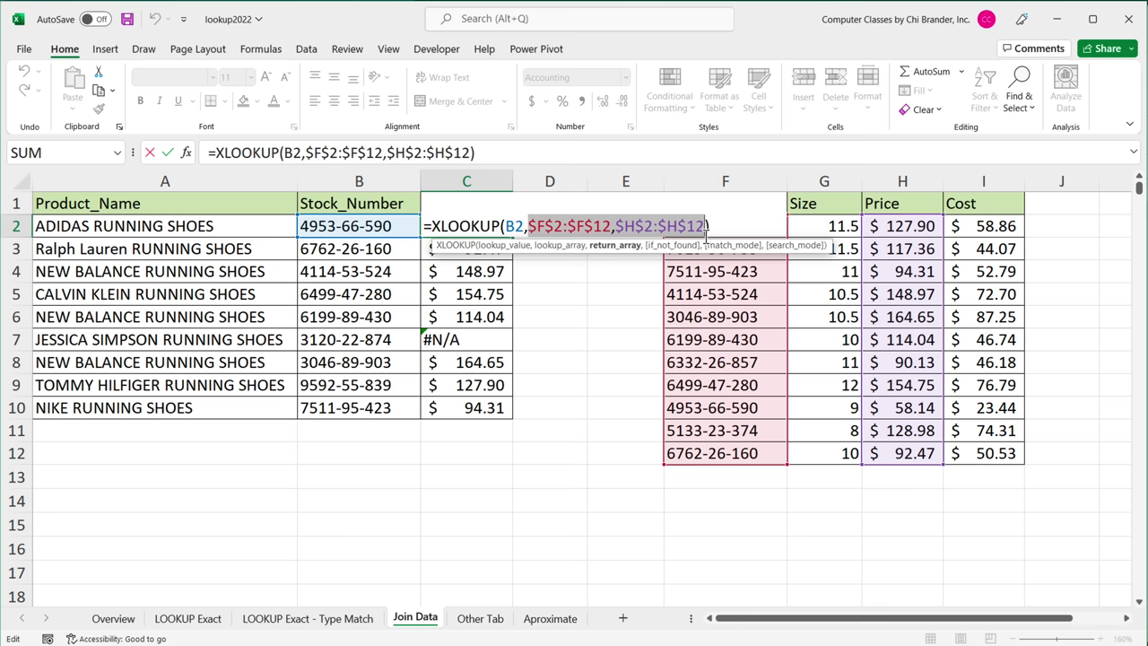
Commit C2's absolute-range XLOOKUP ($58.14), then bring up column actions for columns E through J
{"action": "key", "text": "Return"}
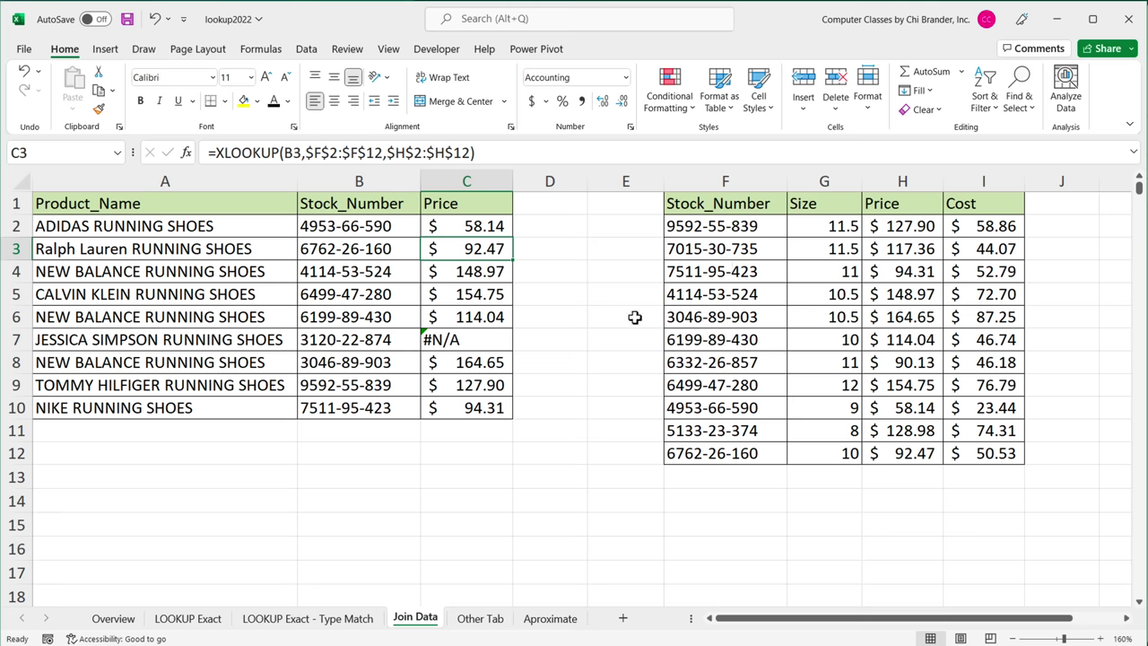
{"action": "left_click_drag", "start_coordinate": [637, 182], "coordinate": [1063, 183]}
{"action": "right_click", "coordinate": [889, 189]}
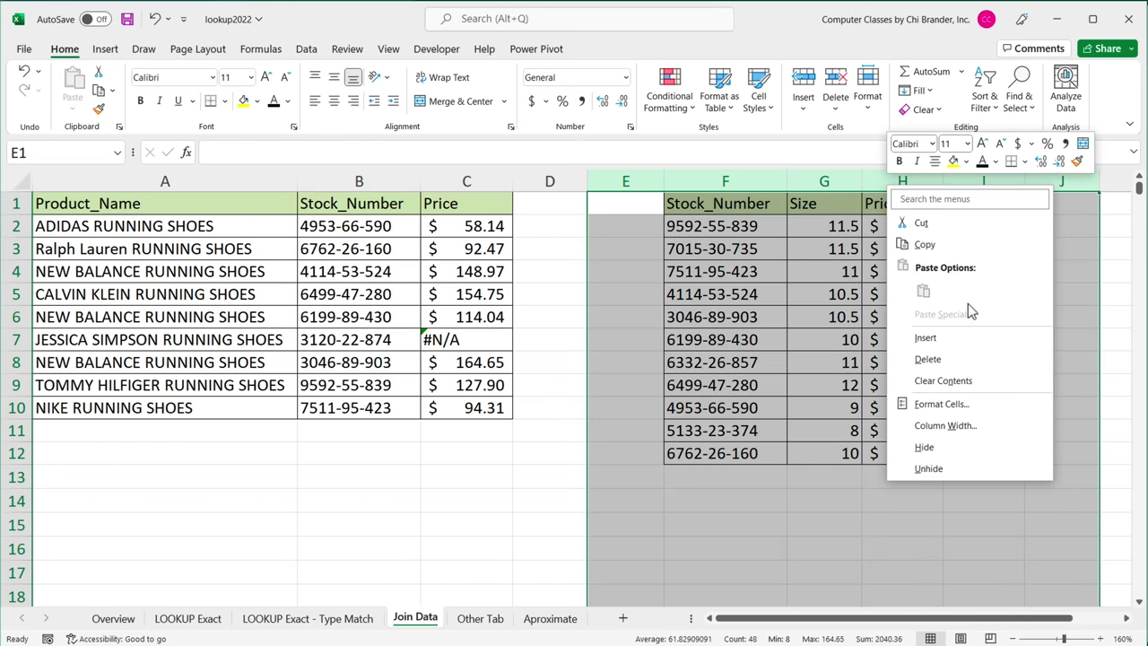
Delete lookup-table columns E through J and inspect the resulting #REF! errors in C2's formula
{"action": "left_click", "coordinate": [960, 360]}
{"action": "left_click", "coordinate": [482, 228]}
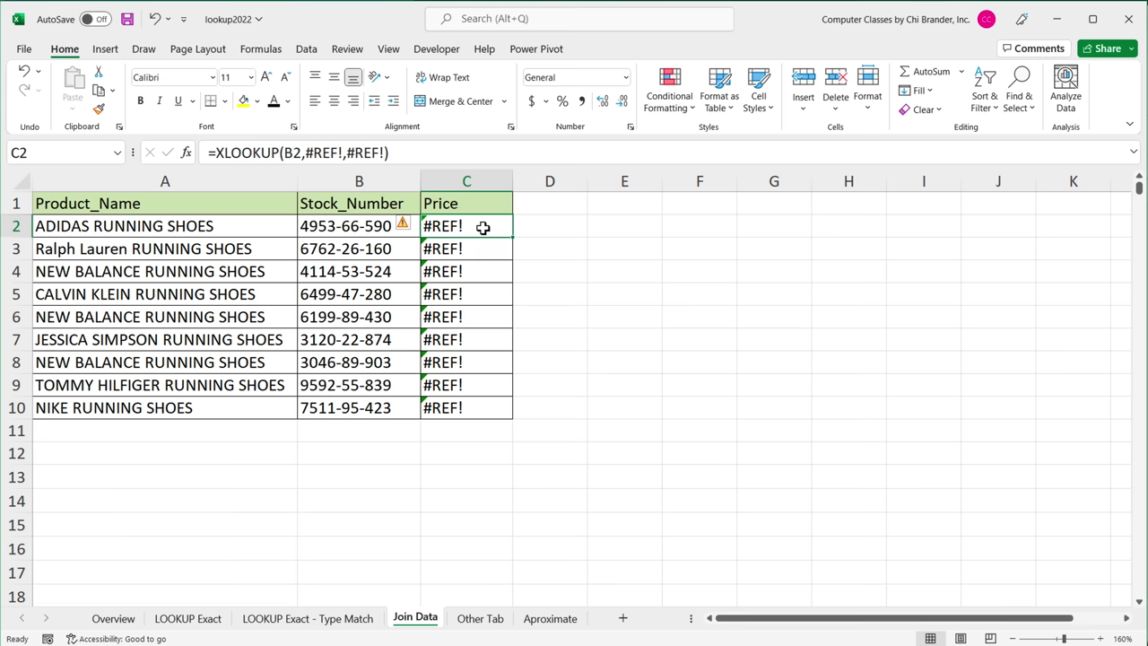
{"action": "double_click", "coordinate": [482, 228]}
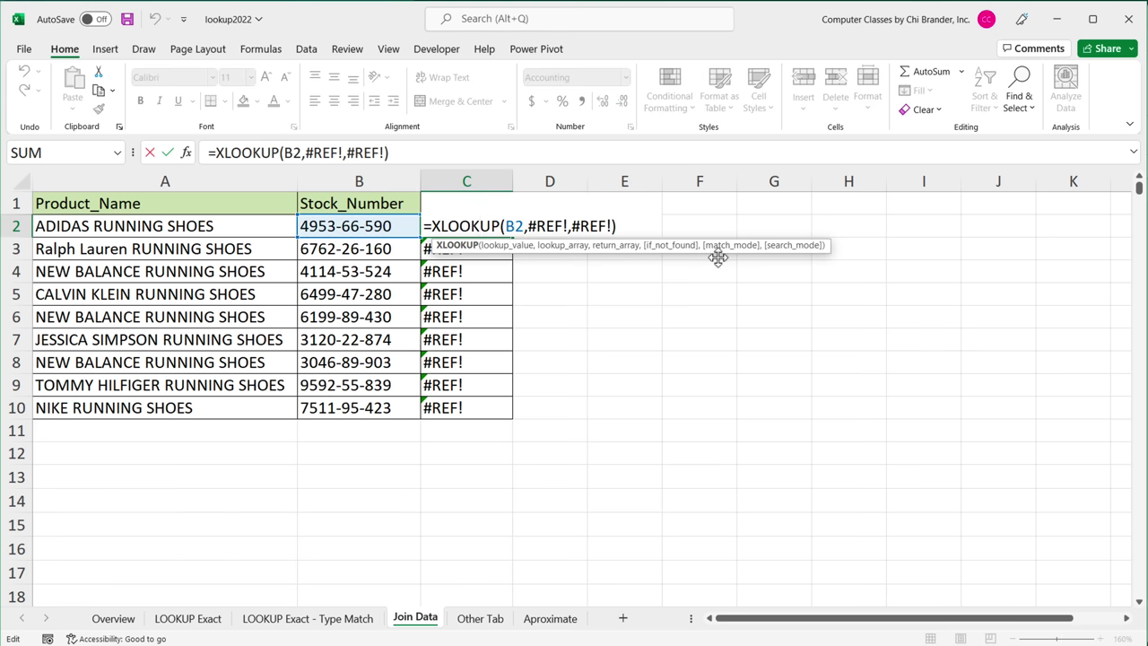
{"action": "key", "text": "Escape"}
Clear the #REF! Price results from C2:C10 and return to cell A1
{"action": "left_click_drag", "start_coordinate": [464, 236], "coordinate": [481, 415]}
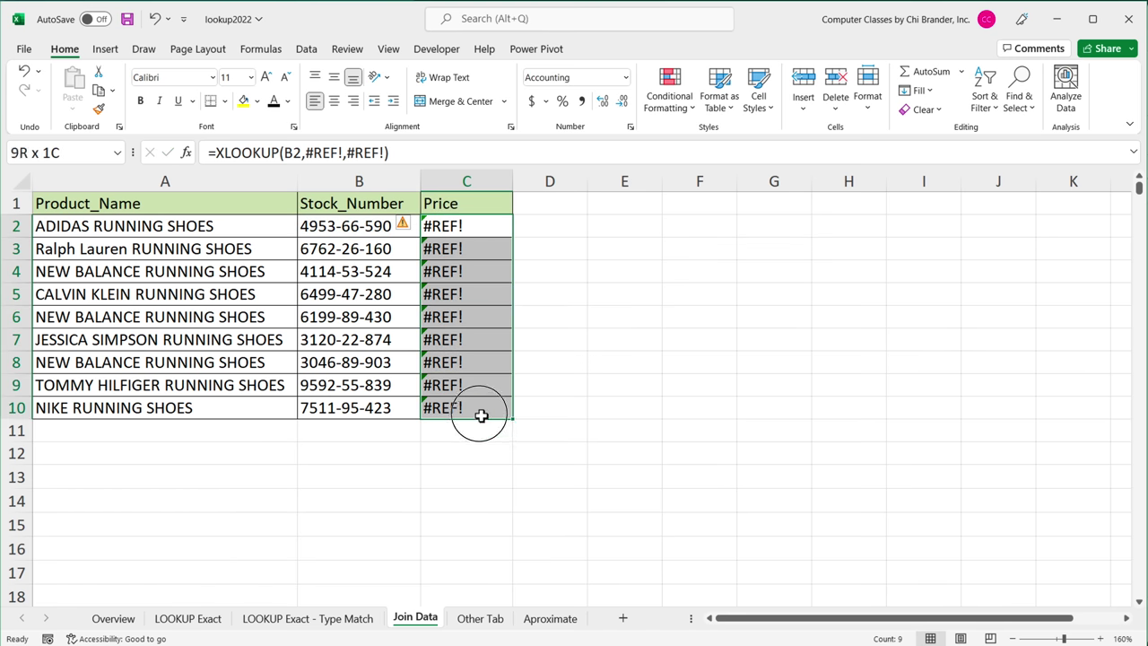
{"action": "key", "text": "Delete"}
{"action": "left_click", "coordinate": [204, 210]}
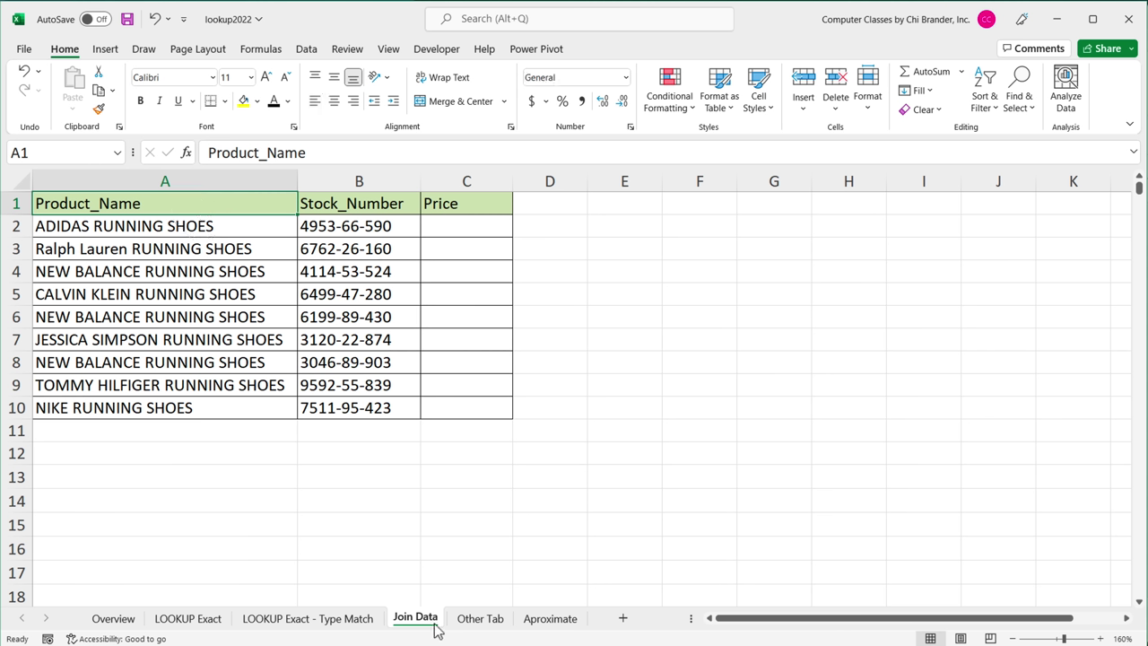
{"action": "left_click", "coordinate": [480, 619]}
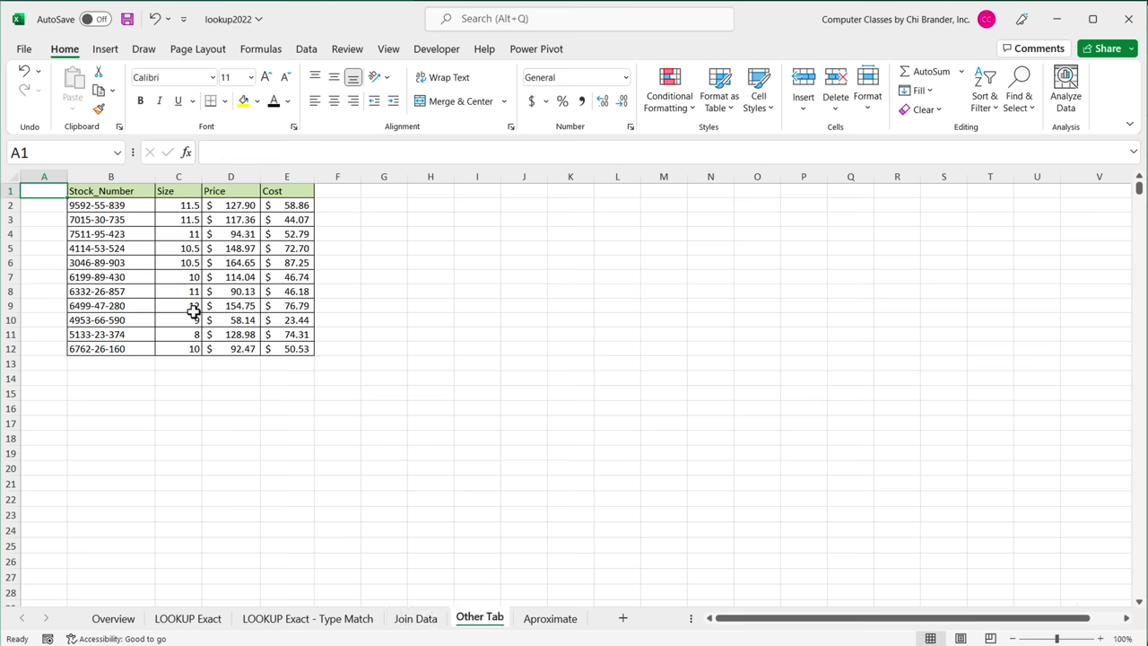
{"action": "scroll", "coordinate": [193, 311], "scroll_direction": "up", "scroll_amount": 5, "text": "ctrl"}
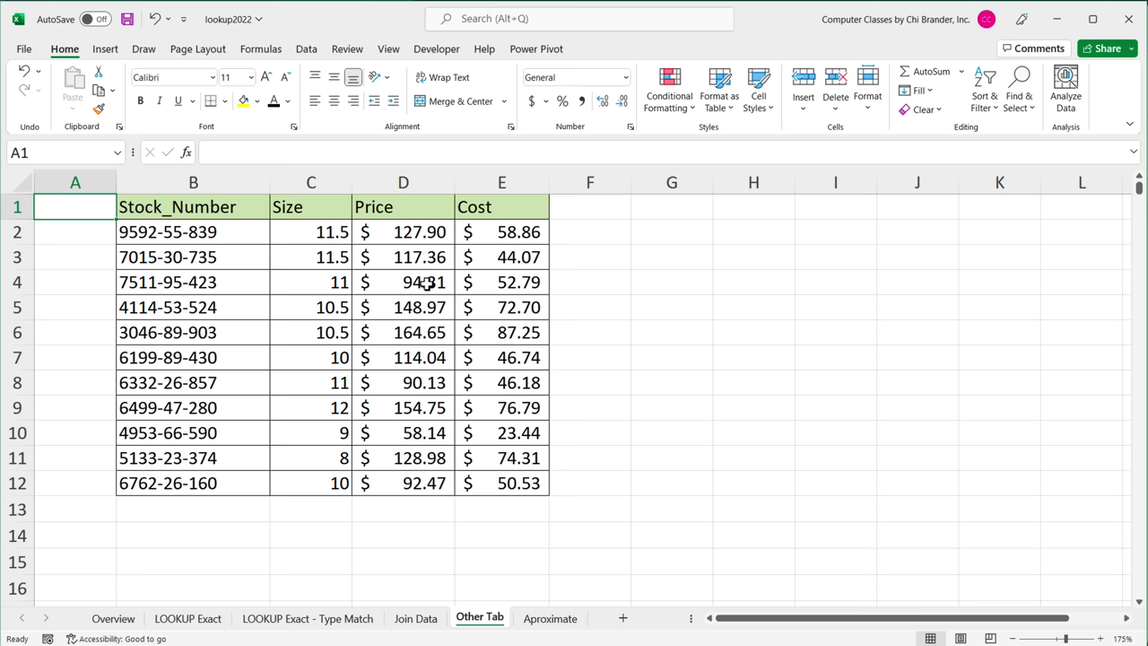
{"action": "left_click_drag", "start_coordinate": [419, 239], "coordinate": [436, 508]}
{"action": "left_click", "coordinate": [436, 508]}
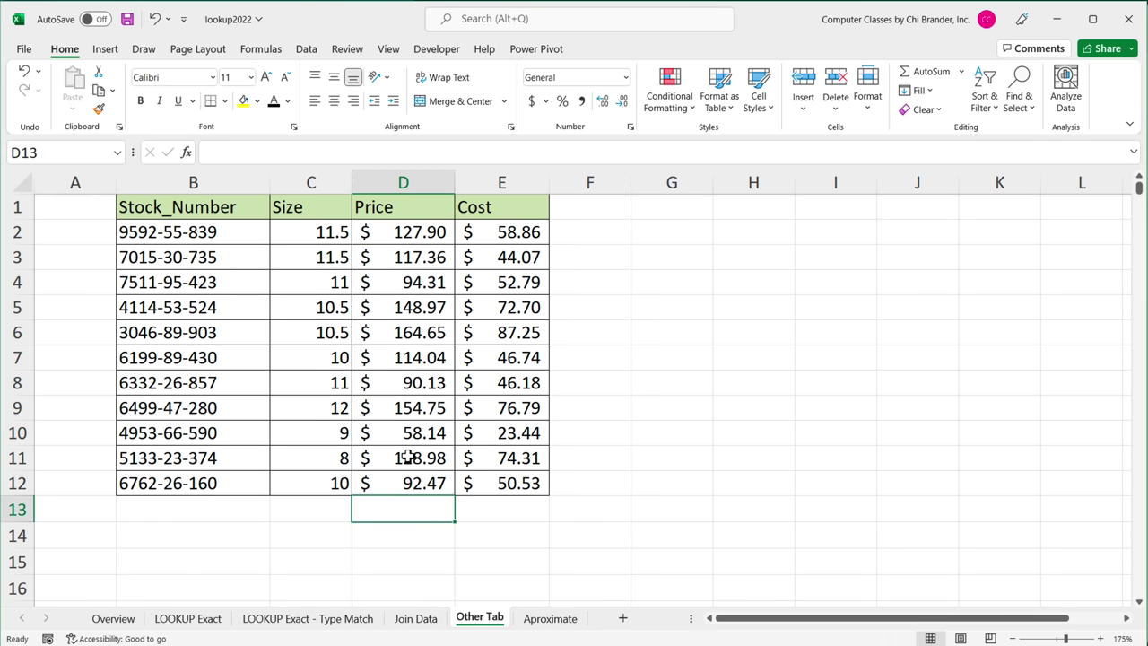
{"action": "left_click", "coordinate": [193, 208]}
{"action": "left_click", "coordinate": [418, 619]}
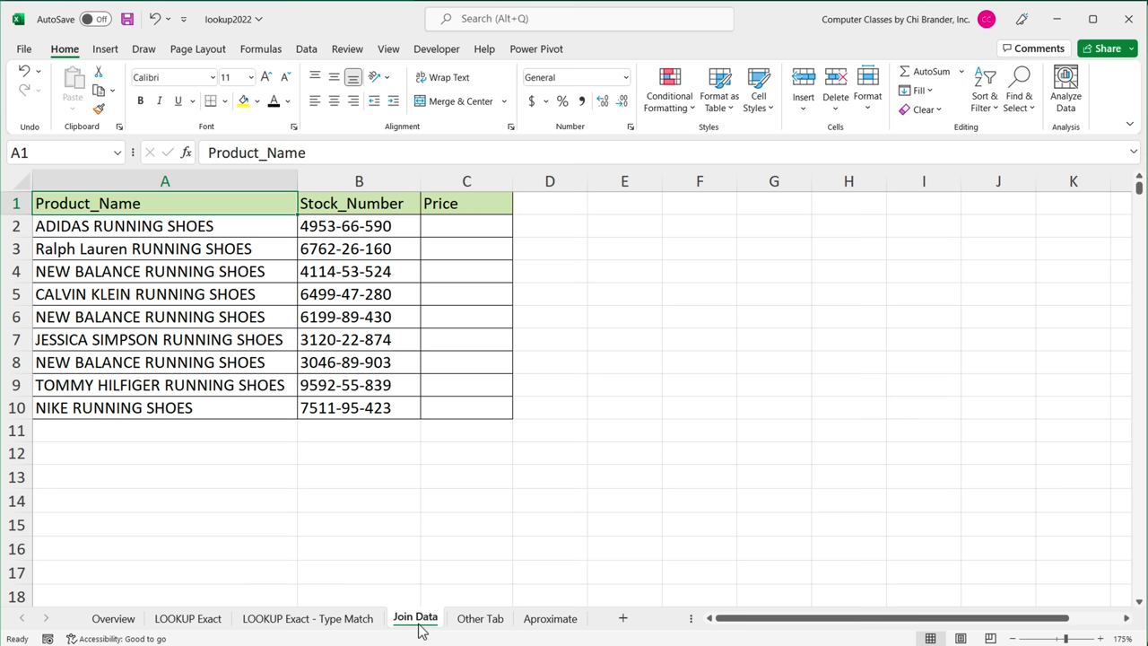
{"action": "left_click", "coordinate": [448, 229]}
{"action": "left_click", "coordinate": [205, 210]}
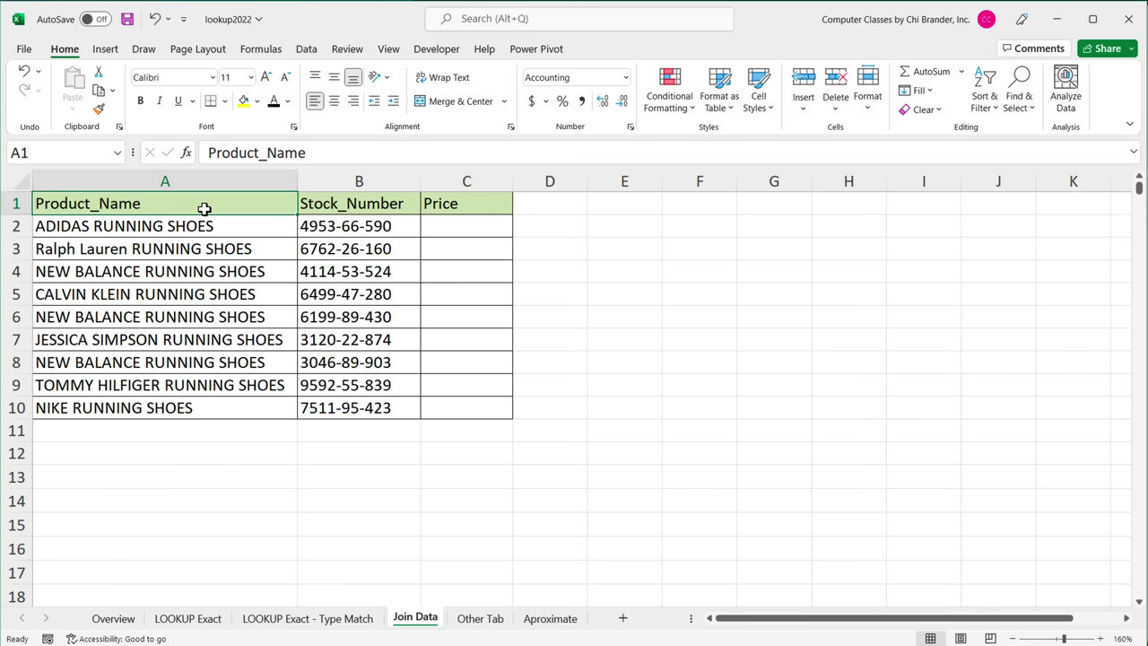
{"action": "scroll", "coordinate": [206, 213], "scroll_direction": "up", "scroll_amount": 1}
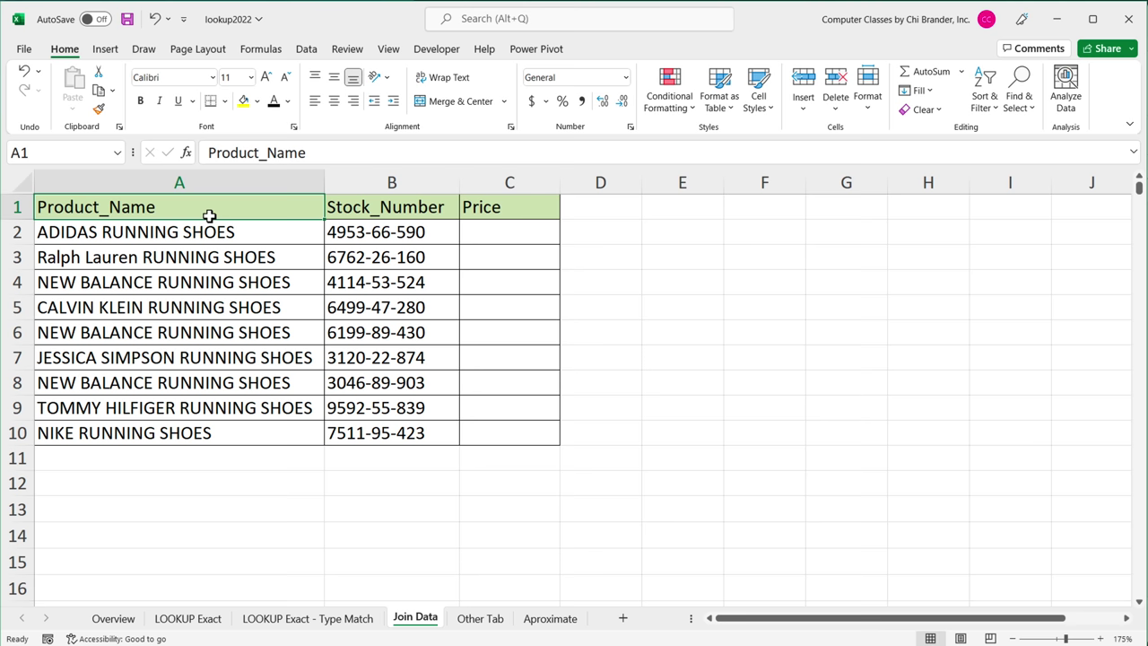
{"action": "left_click", "coordinate": [527, 234]}
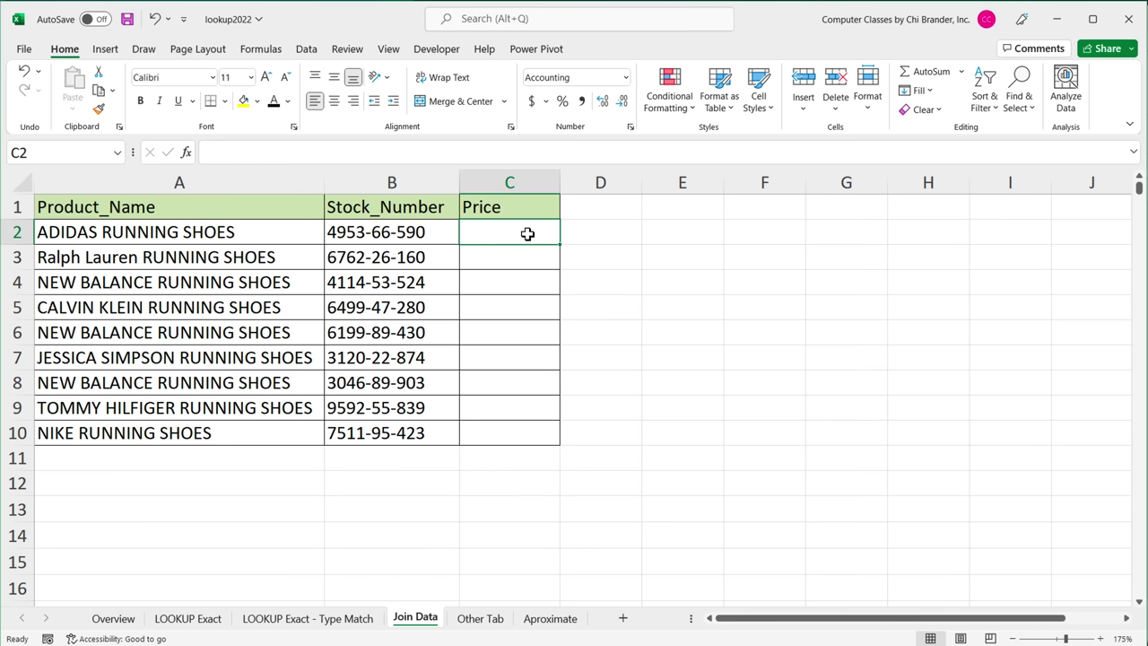
Start an XLOOKUP in C2 using B2 as lookup value and Other Tab's B2:B12 as lookup array
{"action": "type", "text": "=XL"}
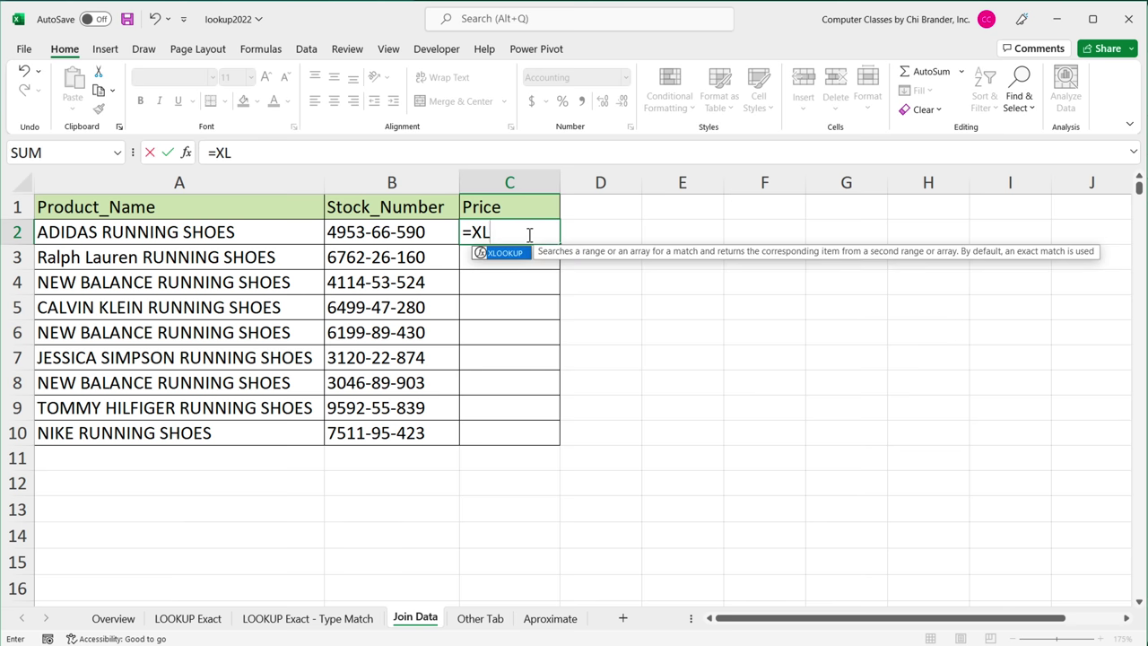
{"action": "key", "text": "Tab"}
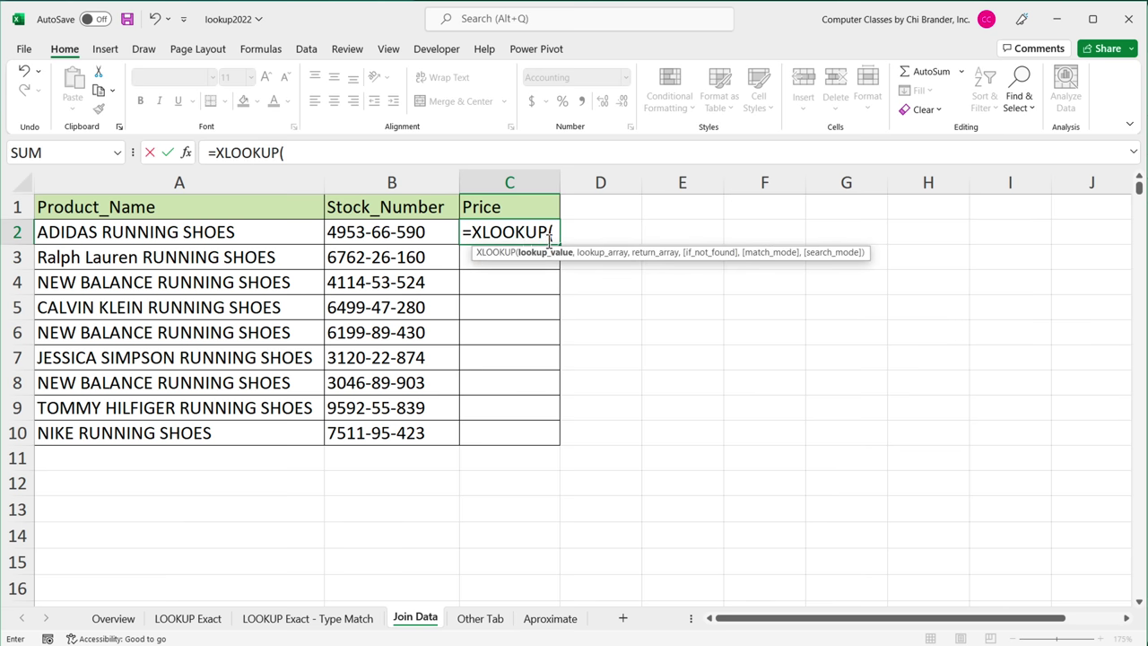
{"action": "left_click", "coordinate": [383, 232]}
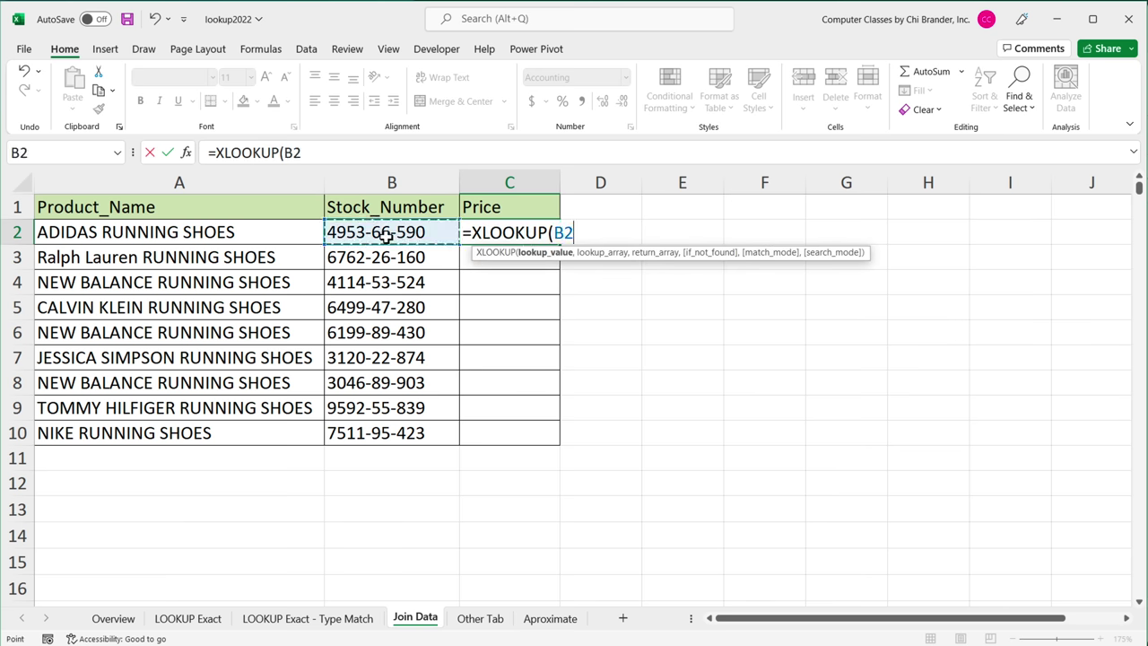
{"action": "type", "text": ","}
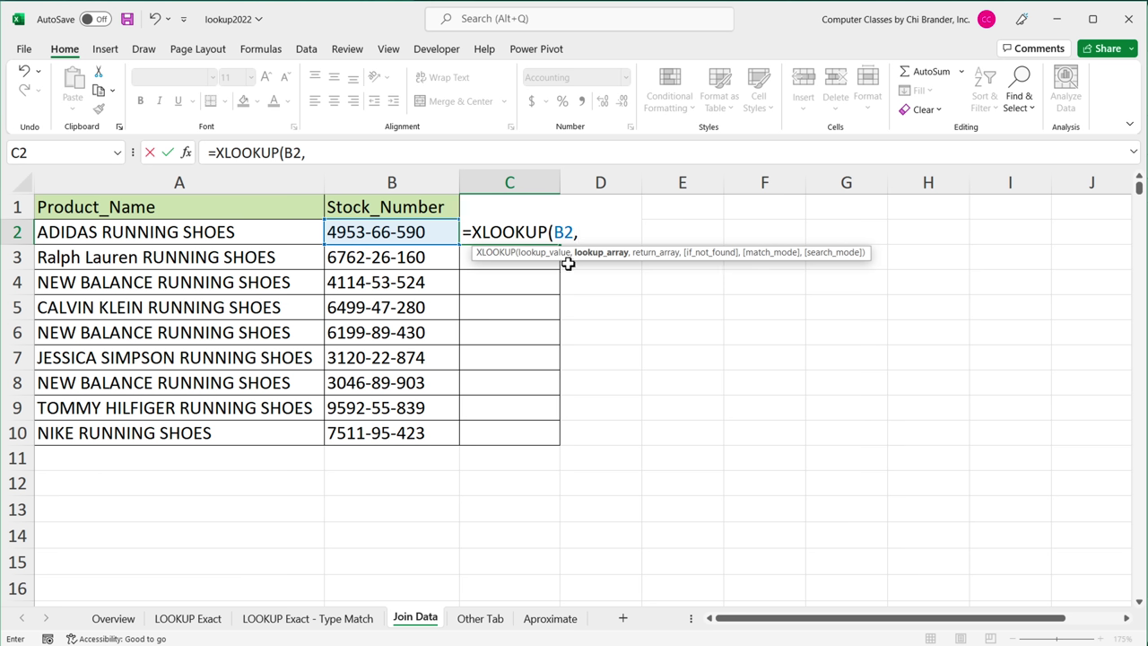
{"action": "left_click", "coordinate": [494, 620]}
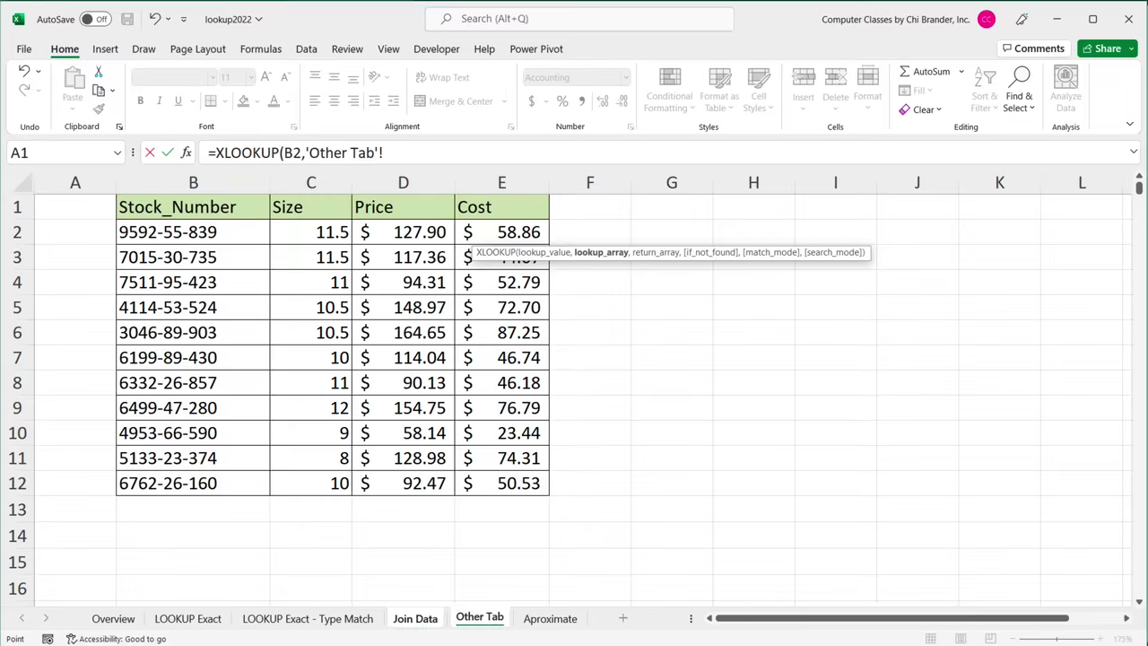
{"action": "left_click_drag", "start_coordinate": [220, 240], "coordinate": [230, 482]}
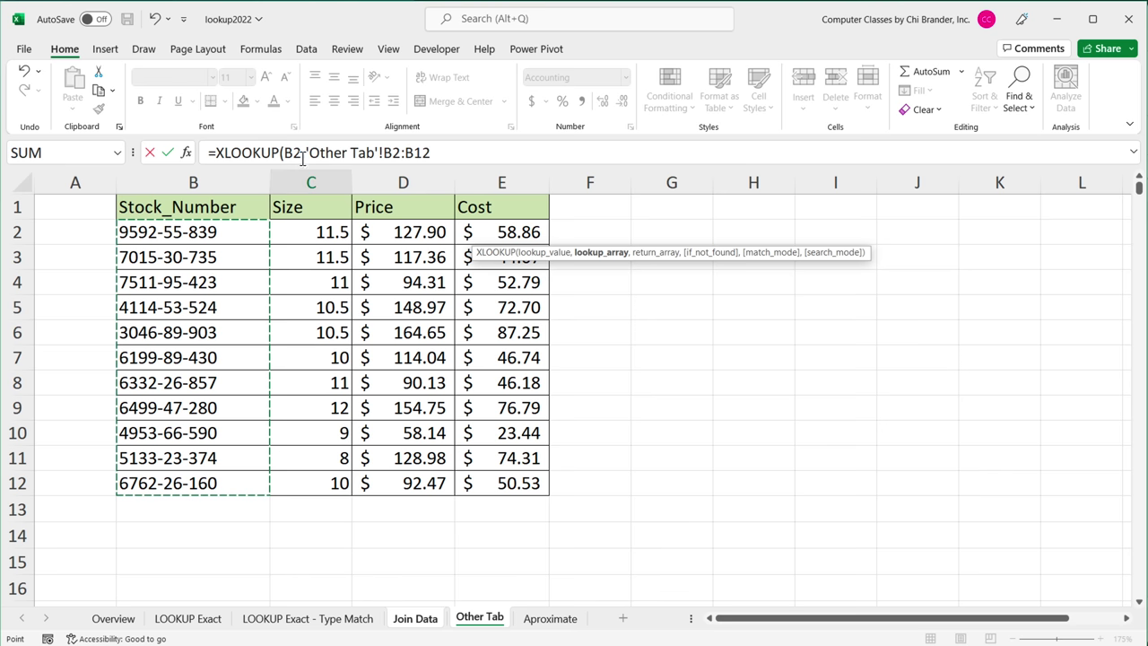
Add Other Tab's D2:D12 as the return array and enter the formula, returning $58.14
{"action": "left_click", "coordinate": [451, 154]}
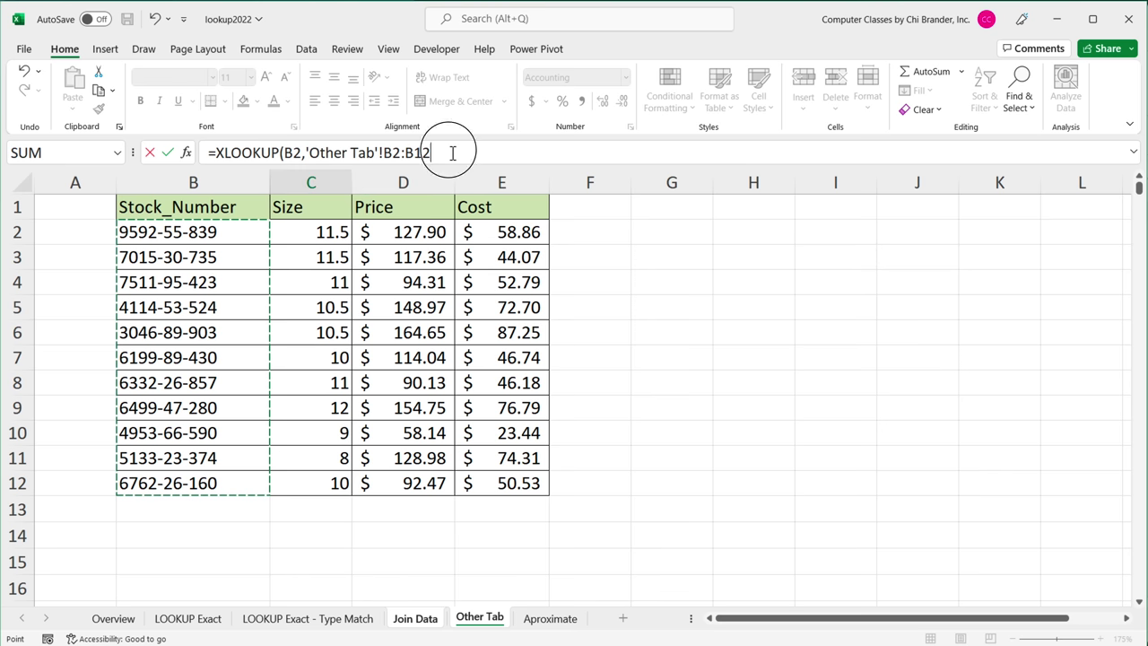
{"action": "type", "text": ","}
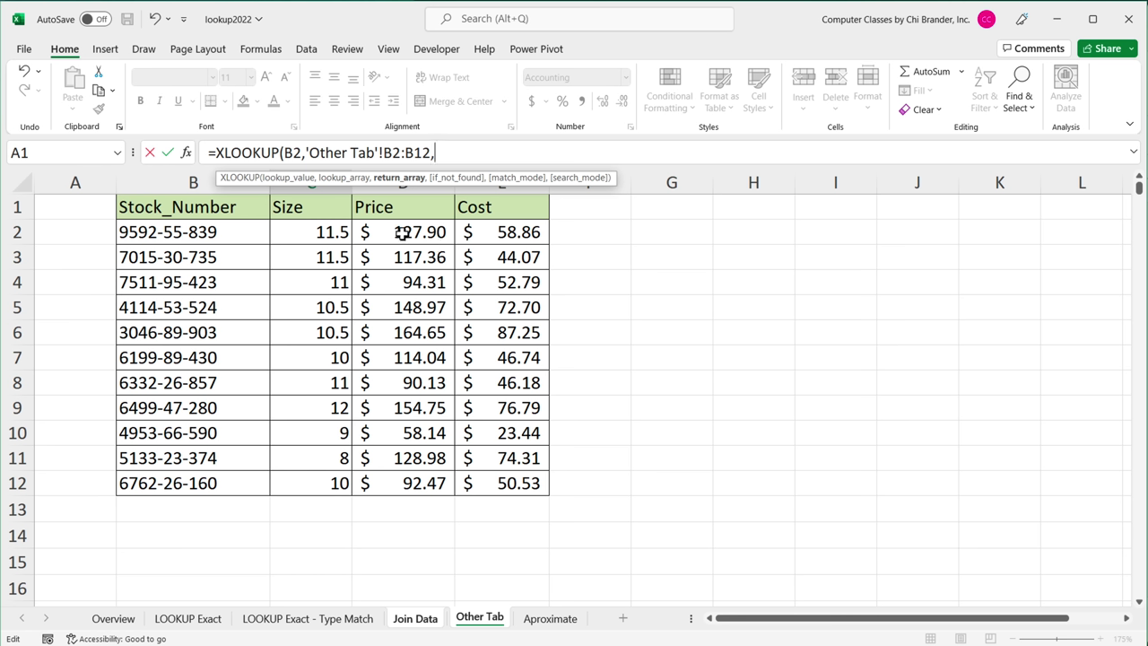
{"action": "left_click_drag", "start_coordinate": [414, 235], "coordinate": [428, 485]}
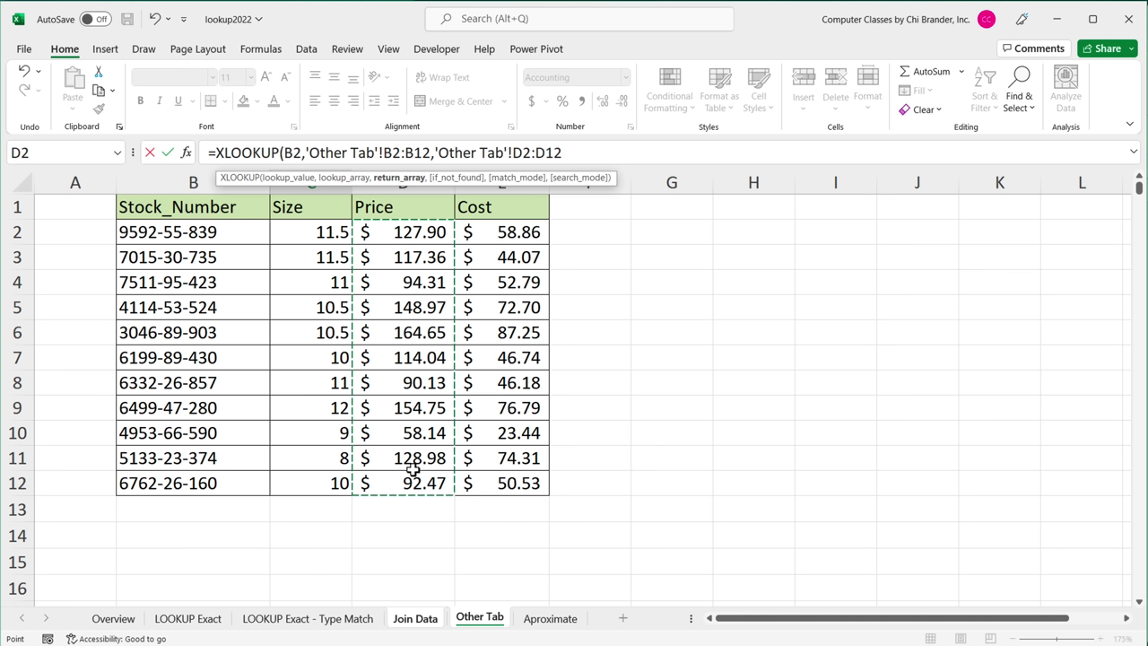
{"action": "left_click", "coordinate": [578, 152]}
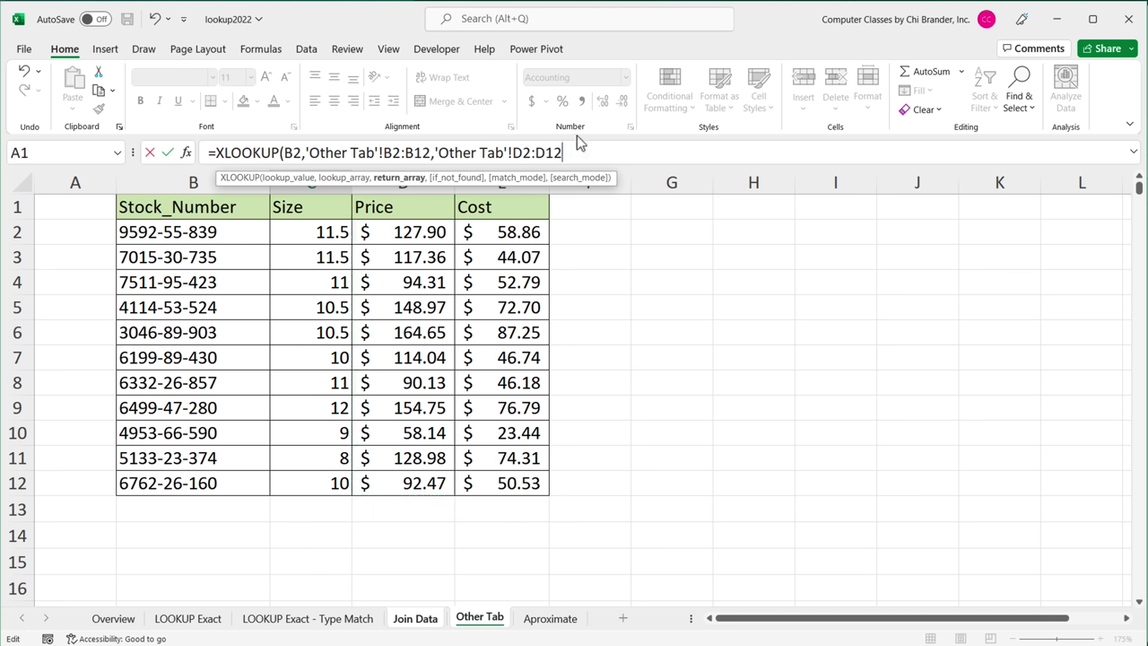
{"action": "type", "text": ")"}
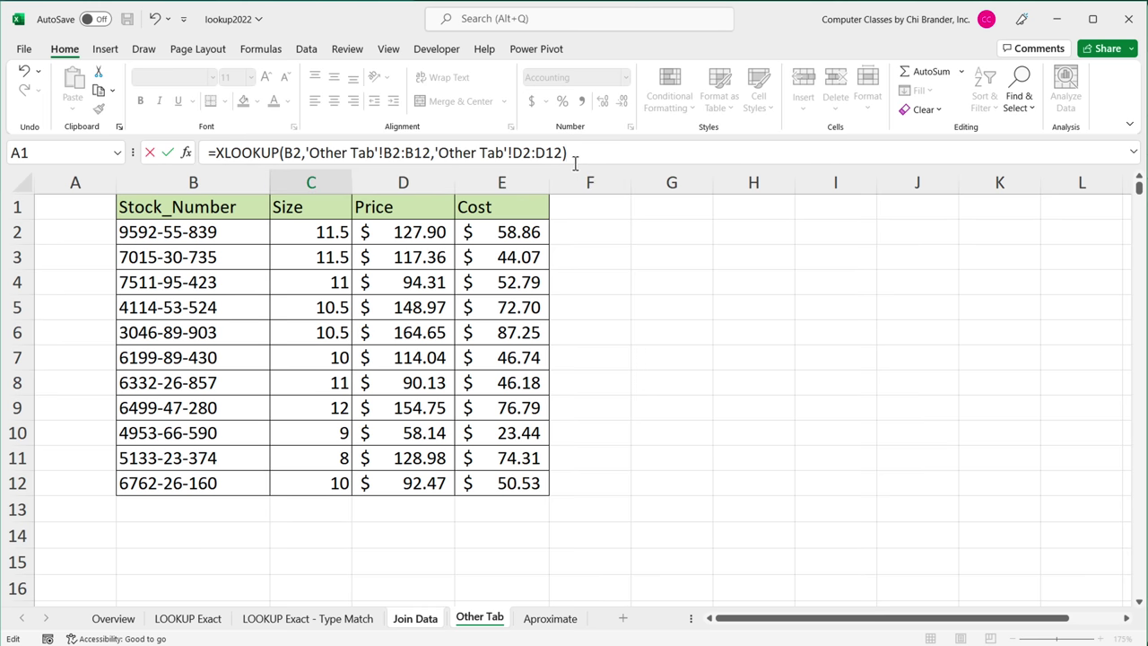
{"action": "key", "text": "Return"}
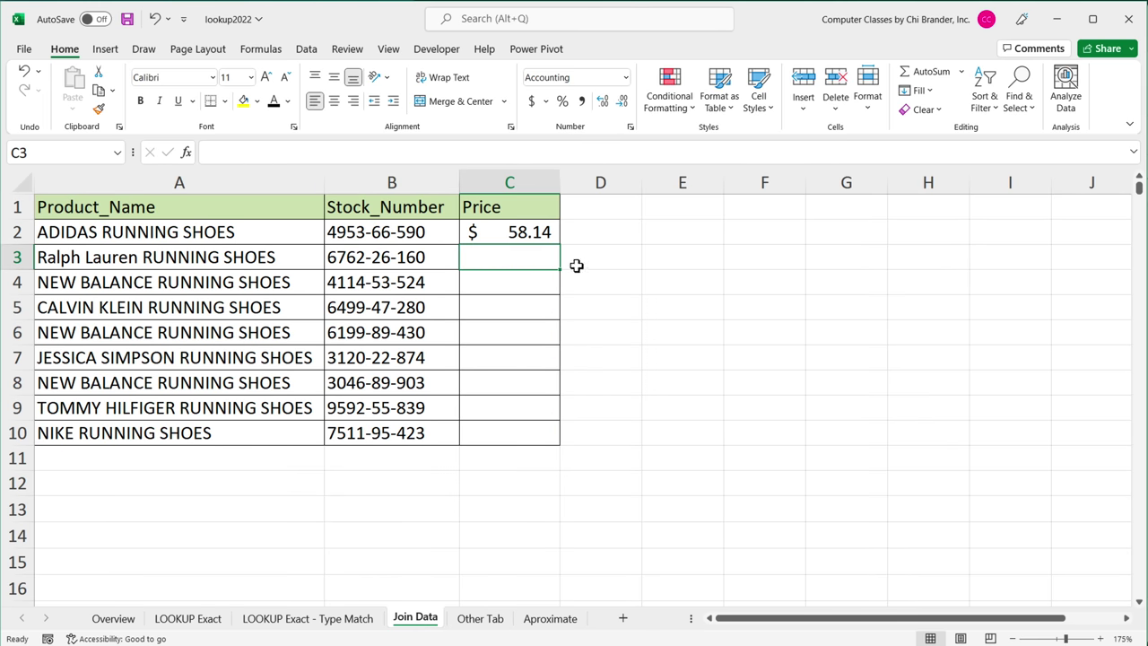
Make C2's Other Tab lookup and return ranges absolute with F4 and commit the formula
{"action": "left_click", "coordinate": [523, 232]}
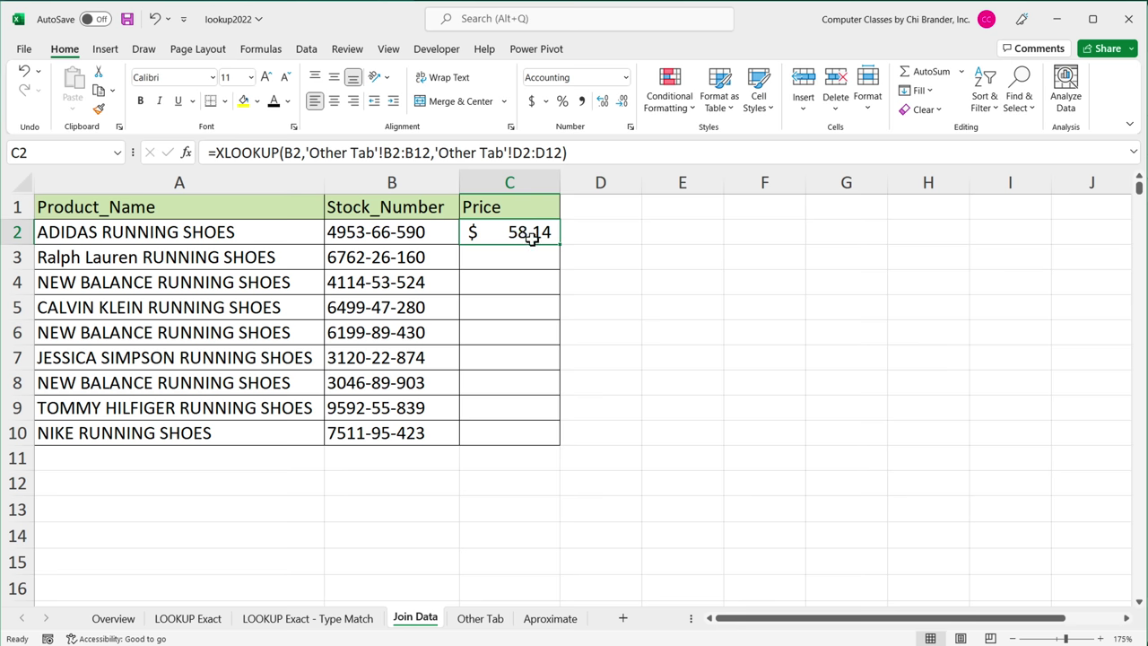
{"action": "double_click", "coordinate": [527, 232]}
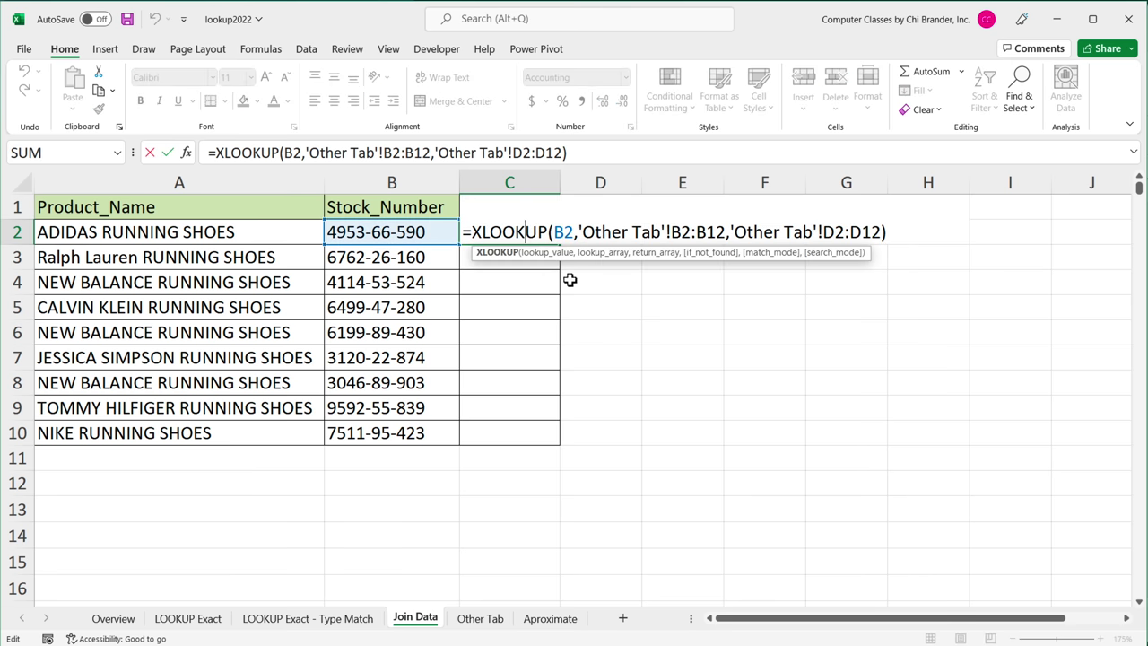
{"action": "left_click", "coordinate": [596, 234]}
{"action": "left_click_drag", "start_coordinate": [597, 234], "coordinate": [882, 234]}
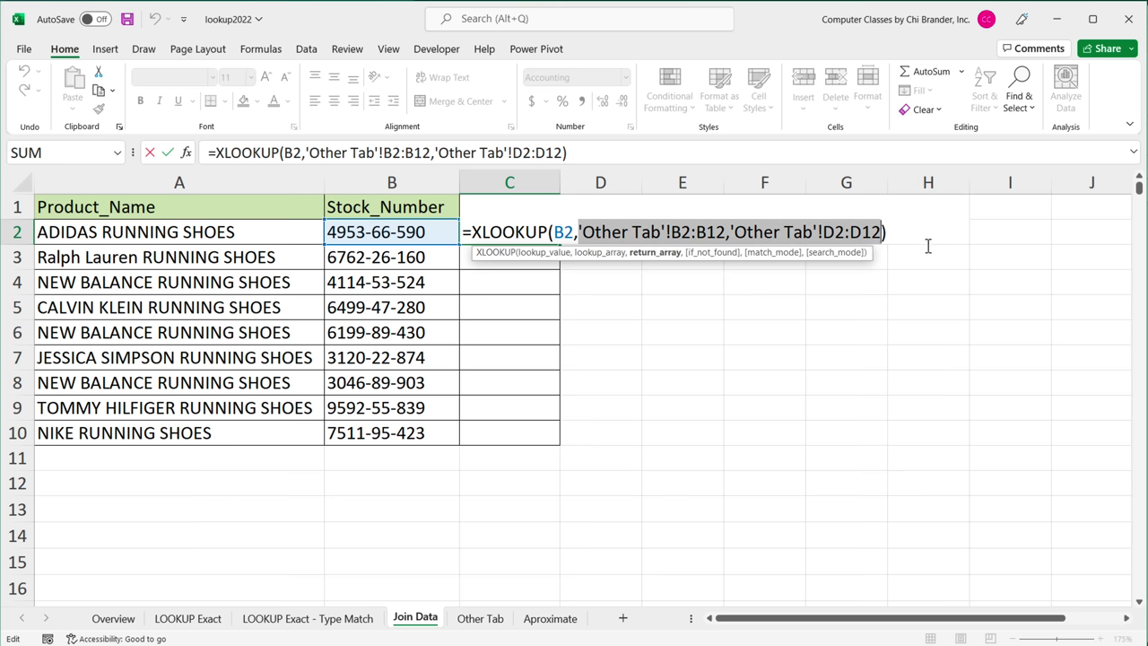
{"action": "key", "text": "F4"}
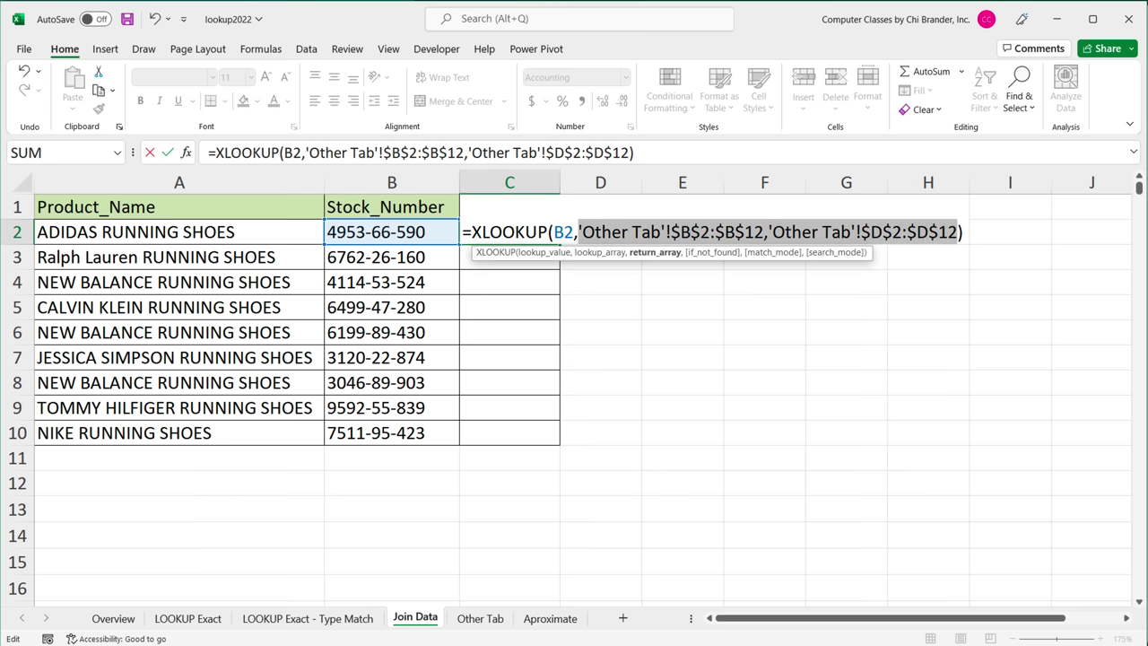
{"action": "key", "text": "Return"}
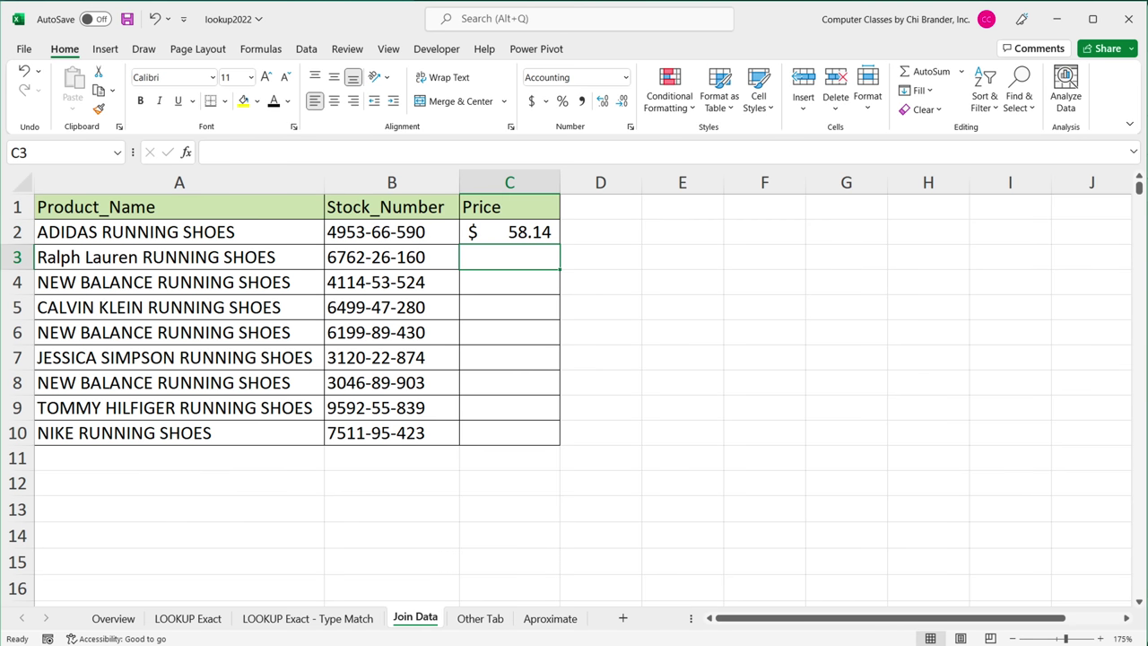
Fill C2's XLOOKUP down through C10 and check the #N/A result in C7
{"action": "left_click", "coordinate": [547, 233]}
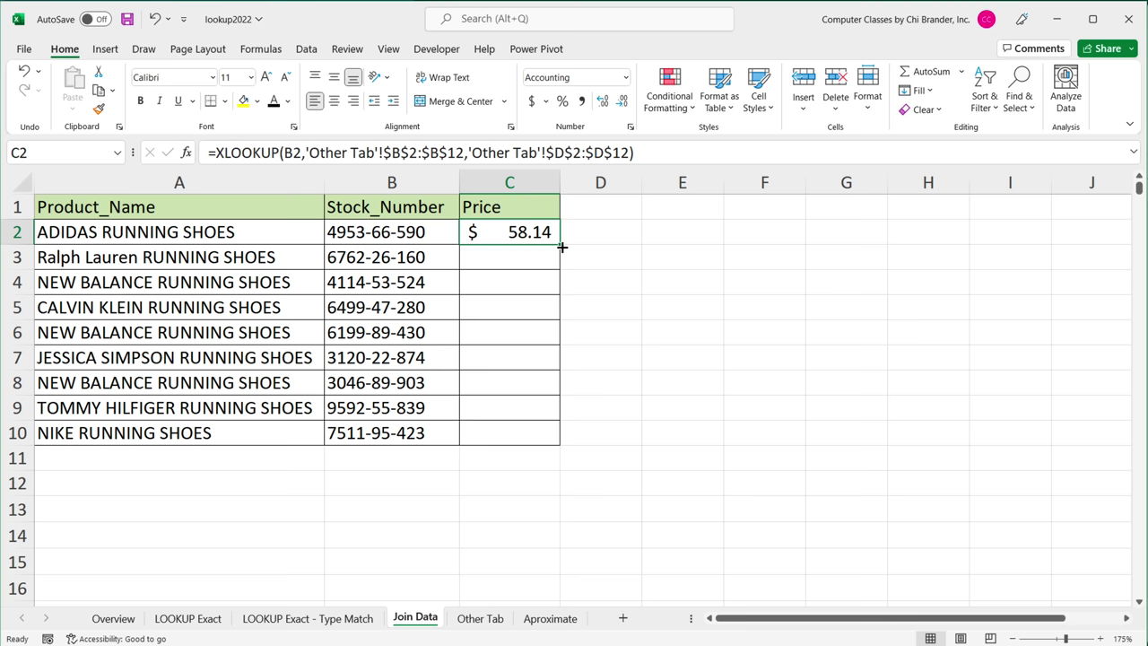
{"action": "double_click", "coordinate": [561, 247]}
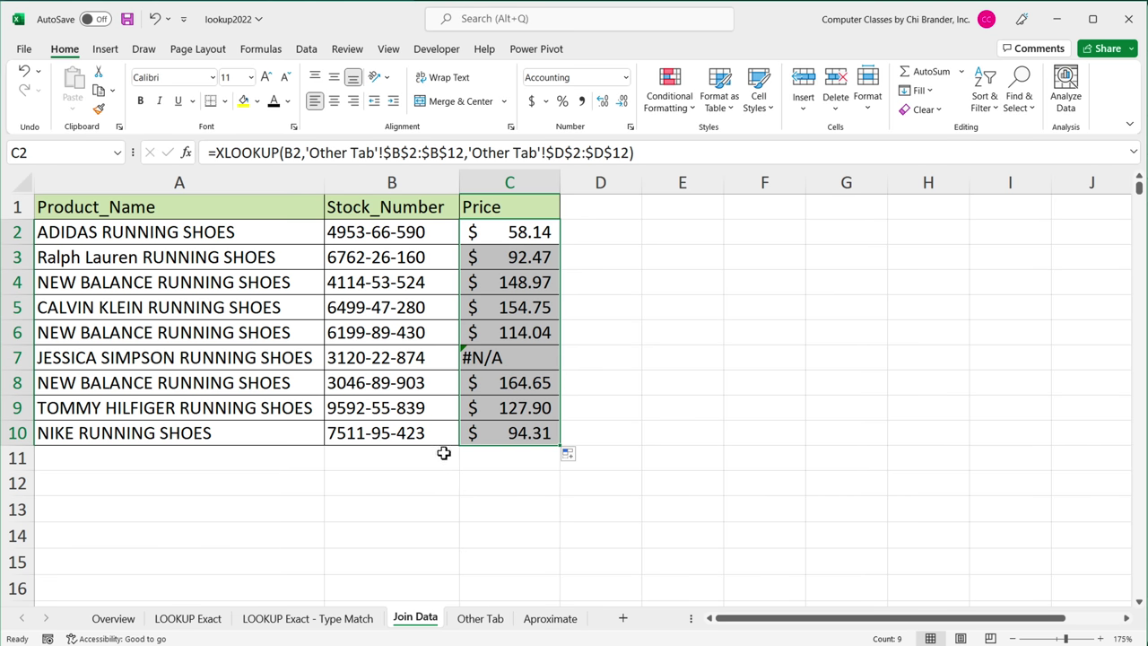
{"action": "left_click", "coordinate": [507, 359]}
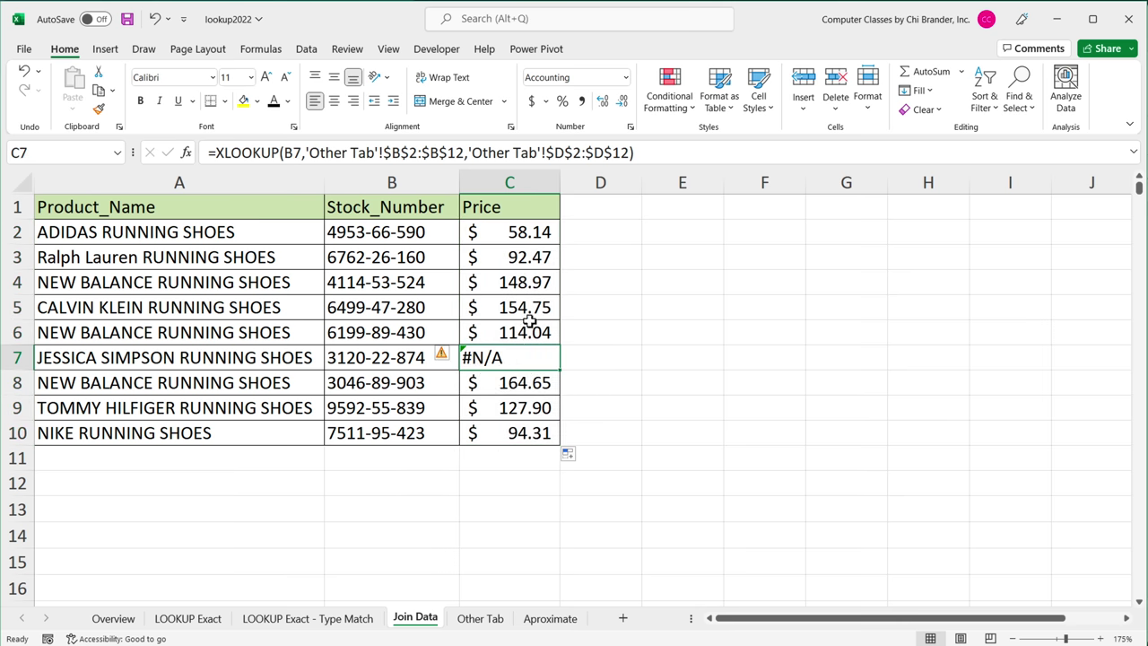
Copy C2's full XLOOKUP formula text and start editing D2
{"action": "double_click", "coordinate": [520, 233]}
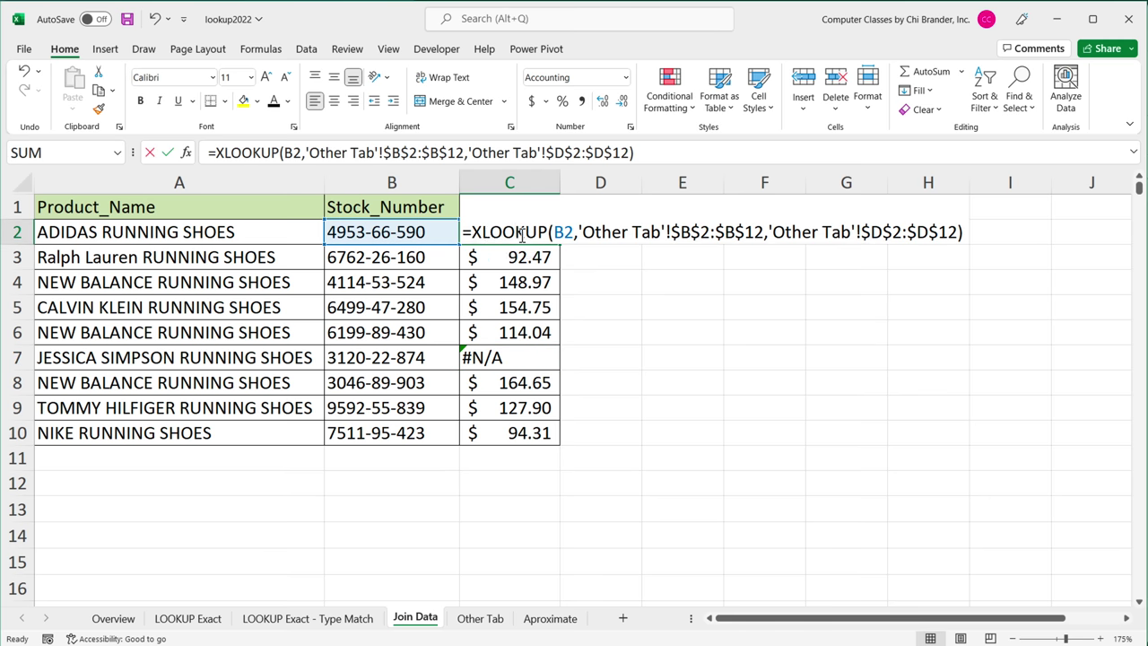
{"action": "left_click", "coordinate": [467, 233]}
{"action": "left_click_drag", "start_coordinate": [466, 233], "coordinate": [964, 231]}
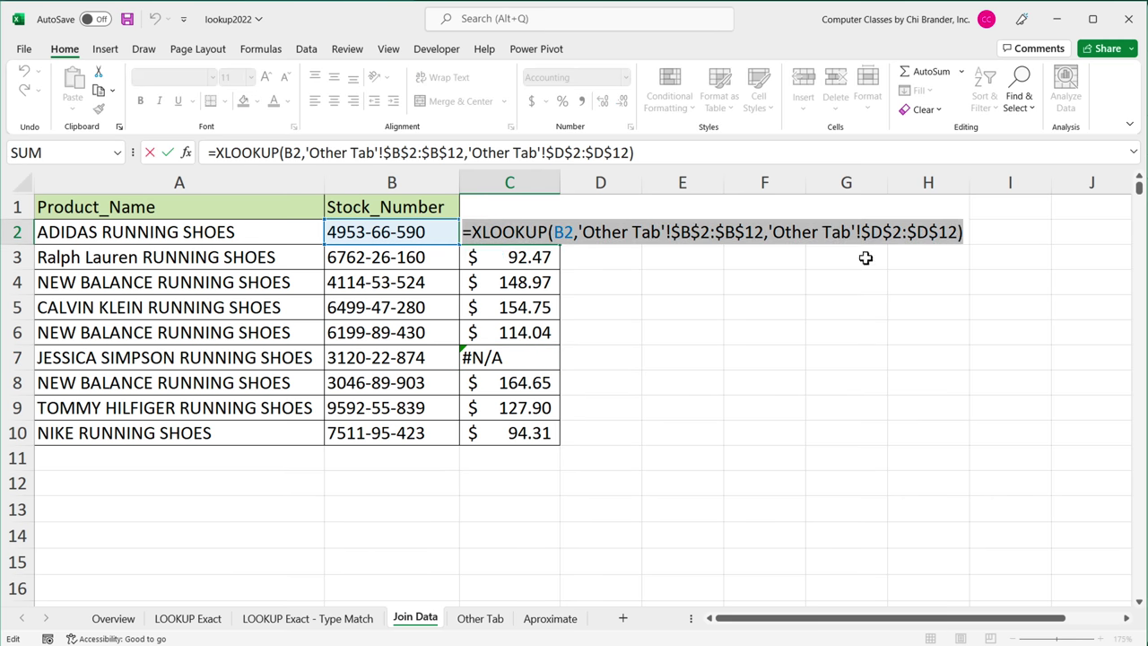
{"action": "key", "text": "ctrl+c"}
{"action": "key", "text": "Escape"}
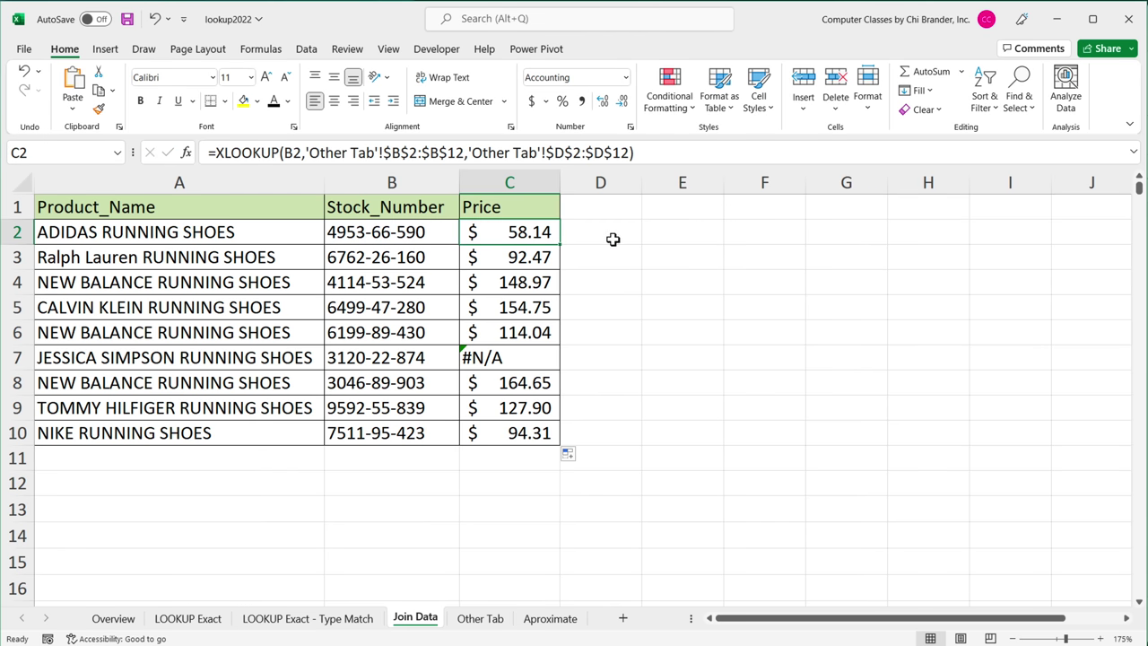
{"action": "double_click", "coordinate": [614, 235]}
Paste the XLOOKUP into D2 and change its lookup value to B2:B10 so results spill to D10
{"action": "key", "text": "ctrl+v"}
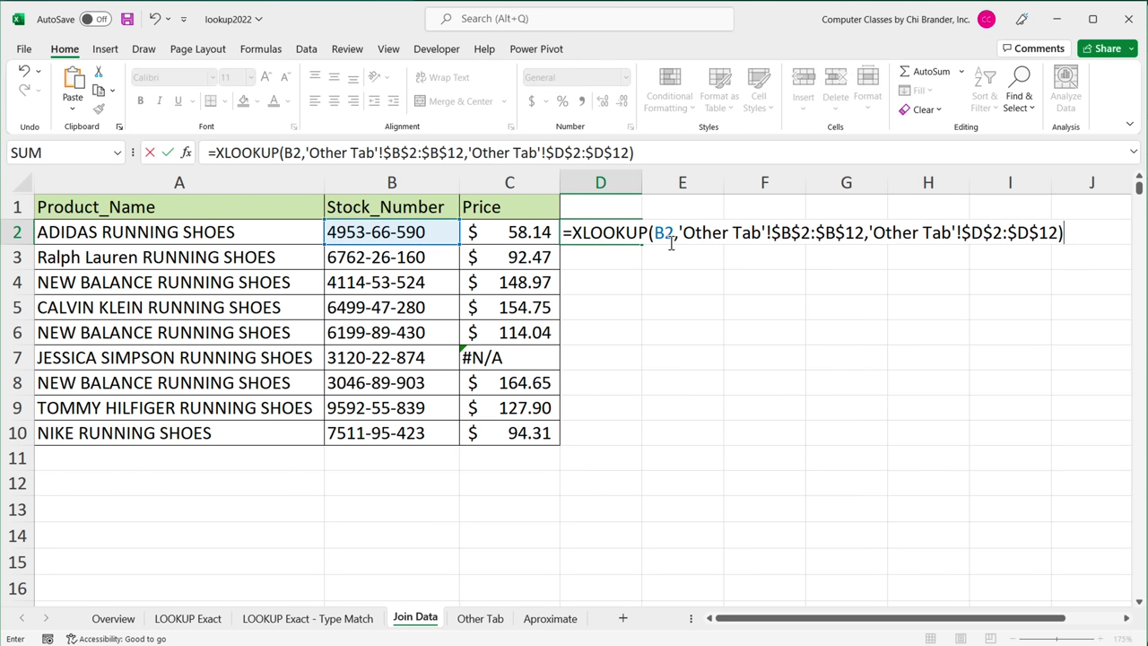
{"action": "key", "text": "Return"}
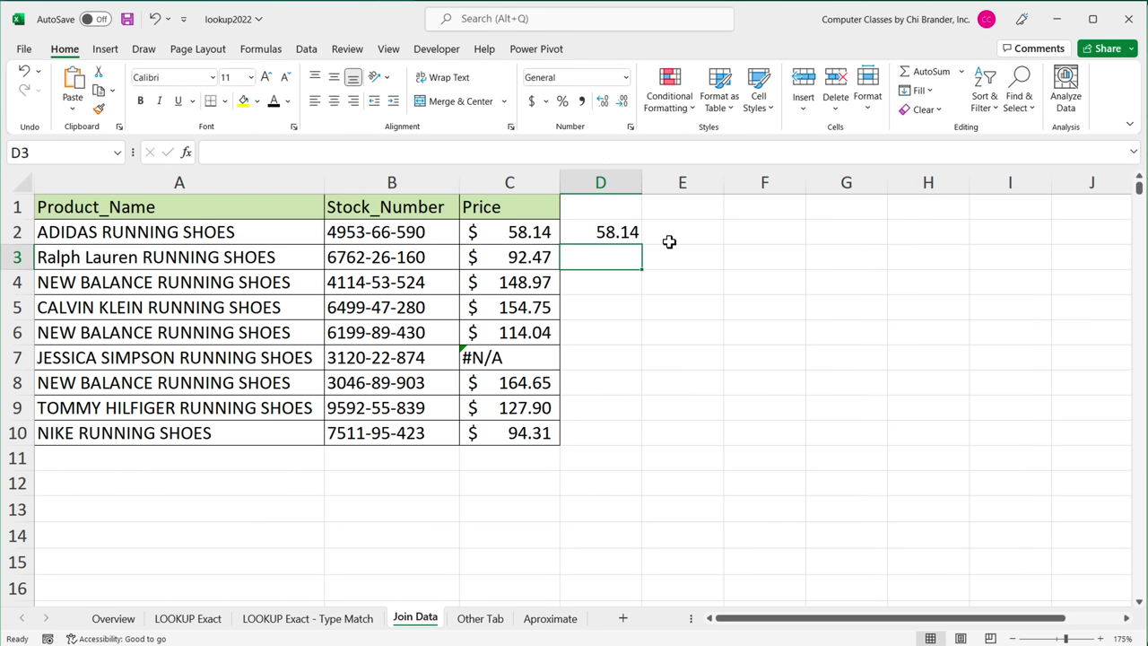
{"action": "left_click", "coordinate": [596, 233]}
{"action": "double_click", "coordinate": [597, 232]}
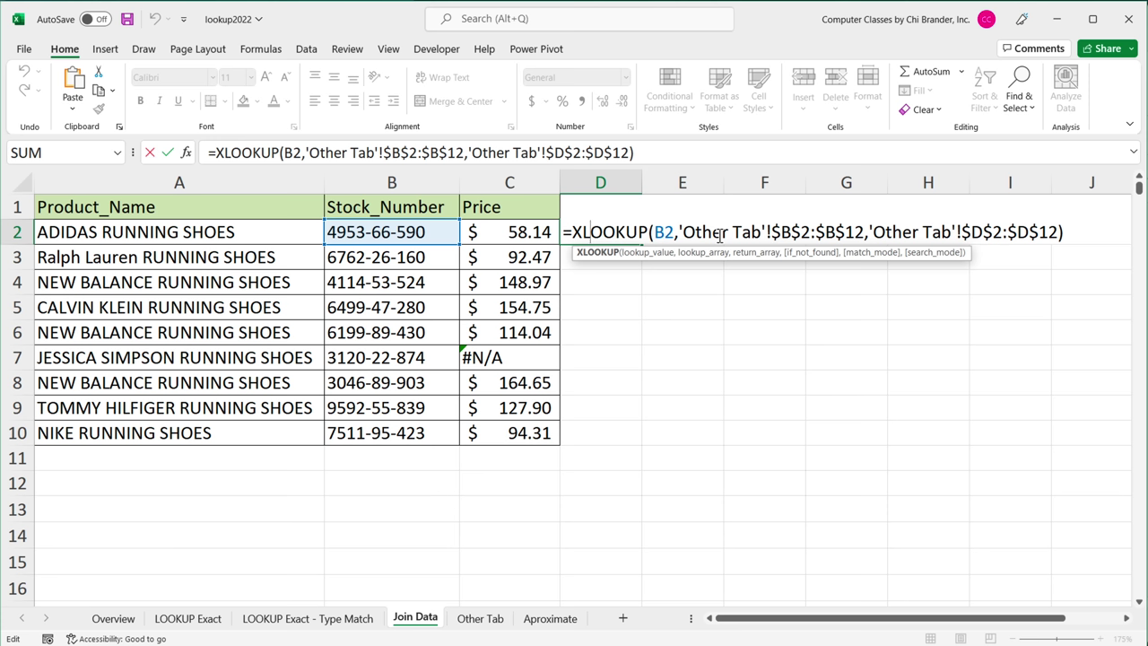
{"action": "double_click", "coordinate": [665, 232]}
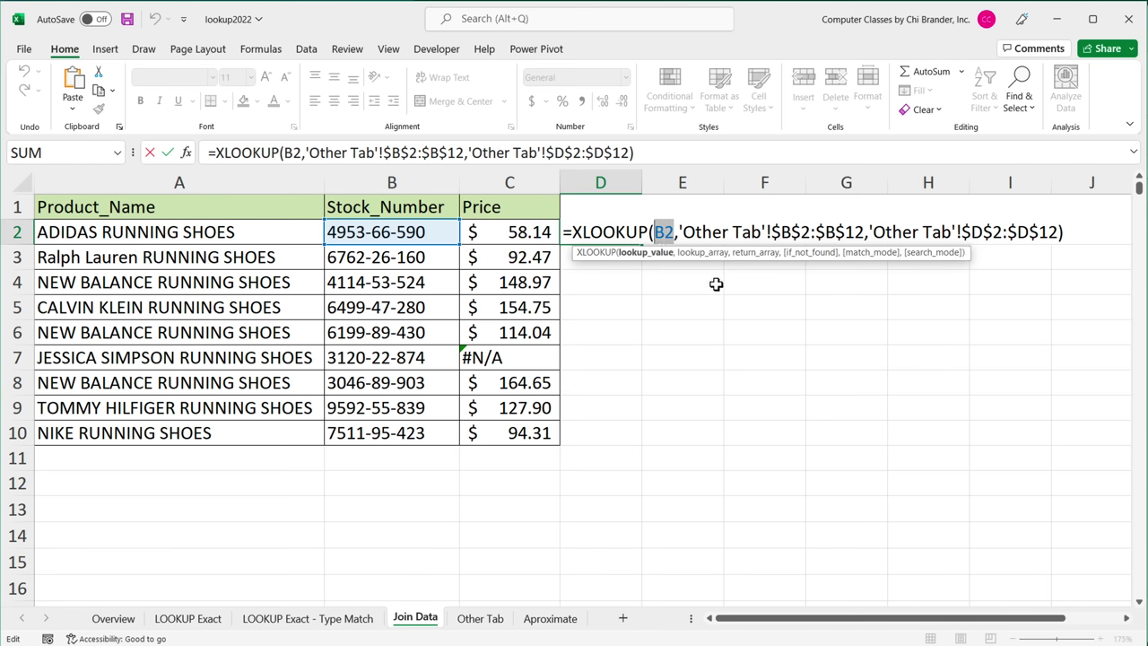
{"action": "left_click_drag", "start_coordinate": [403, 235], "coordinate": [404, 424]}
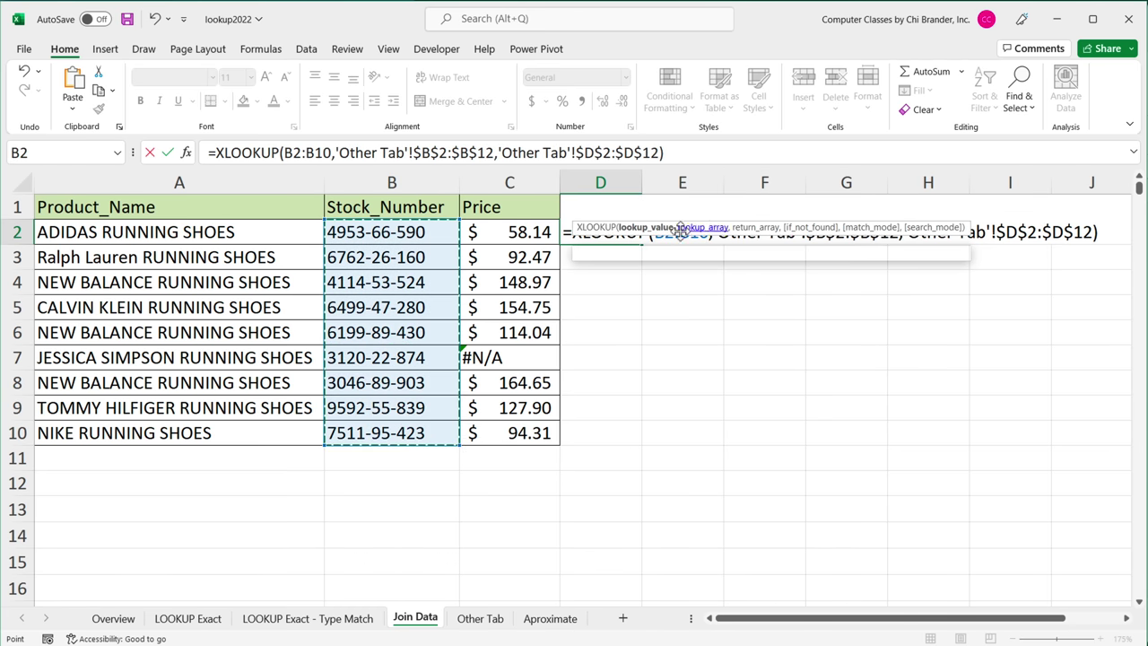
{"action": "left_click_drag", "start_coordinate": [681, 229], "coordinate": [679, 311]}
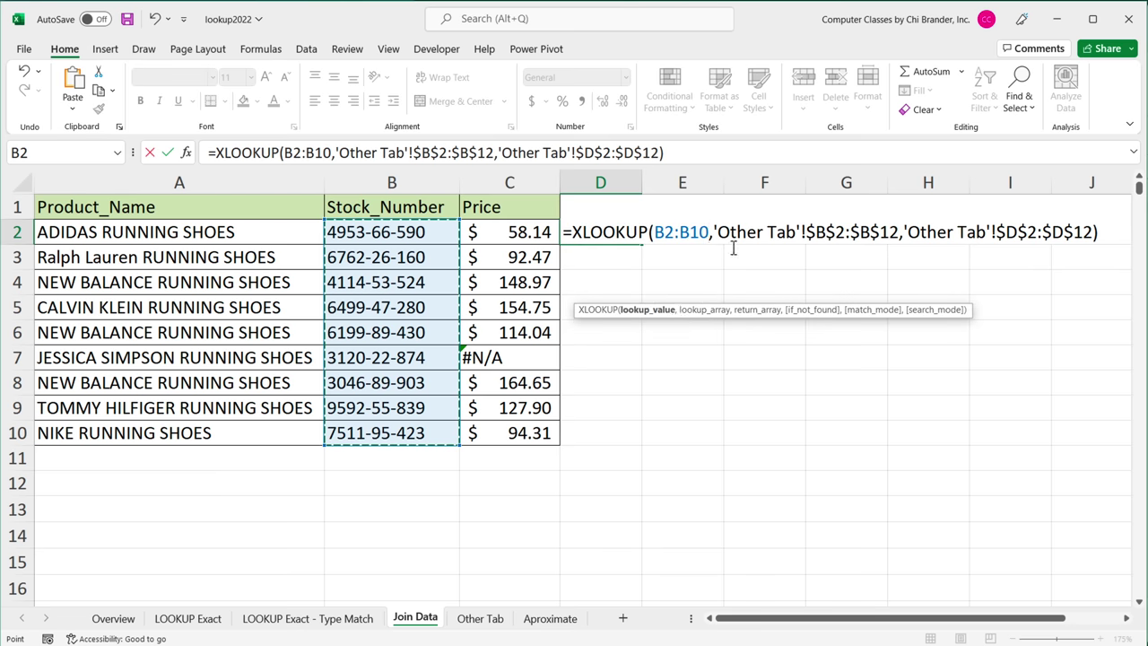
{"action": "key", "text": "Return"}
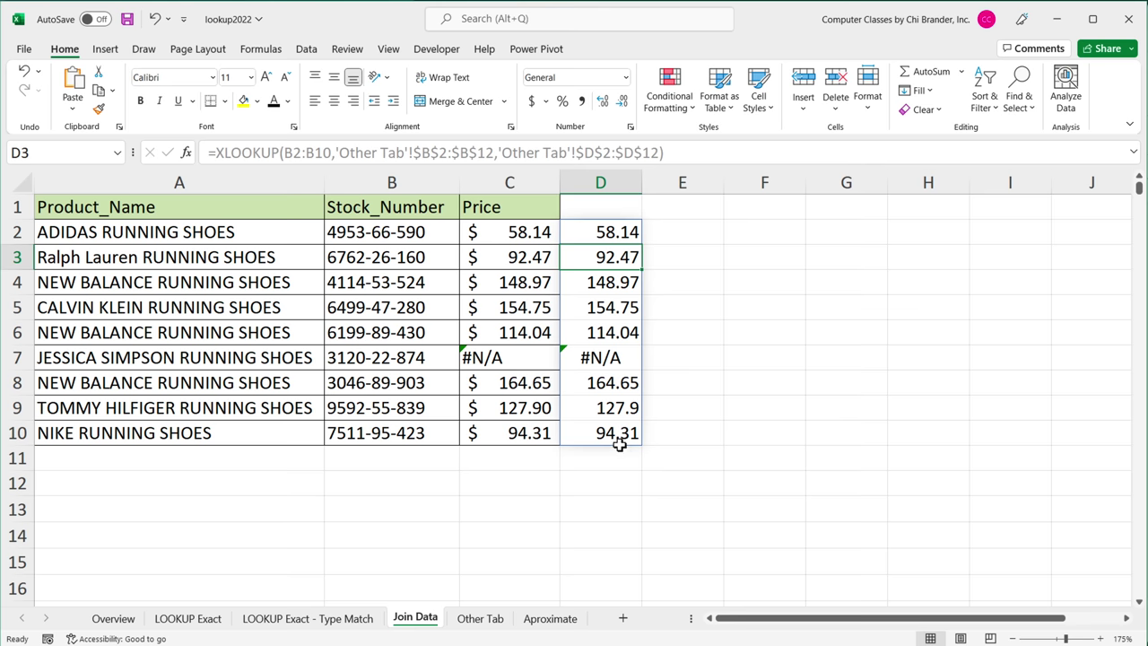
Copy the spilled XLOOKUP formula text from D2
{"action": "left_click", "coordinate": [621, 235]}
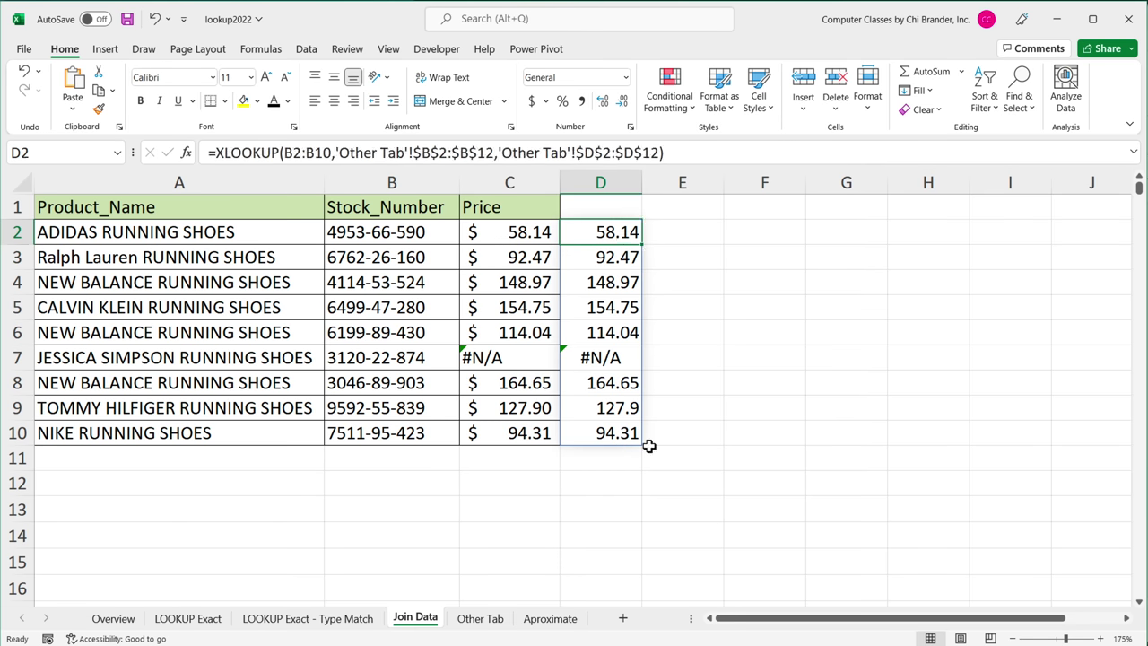
{"action": "double_click", "coordinate": [585, 235]}
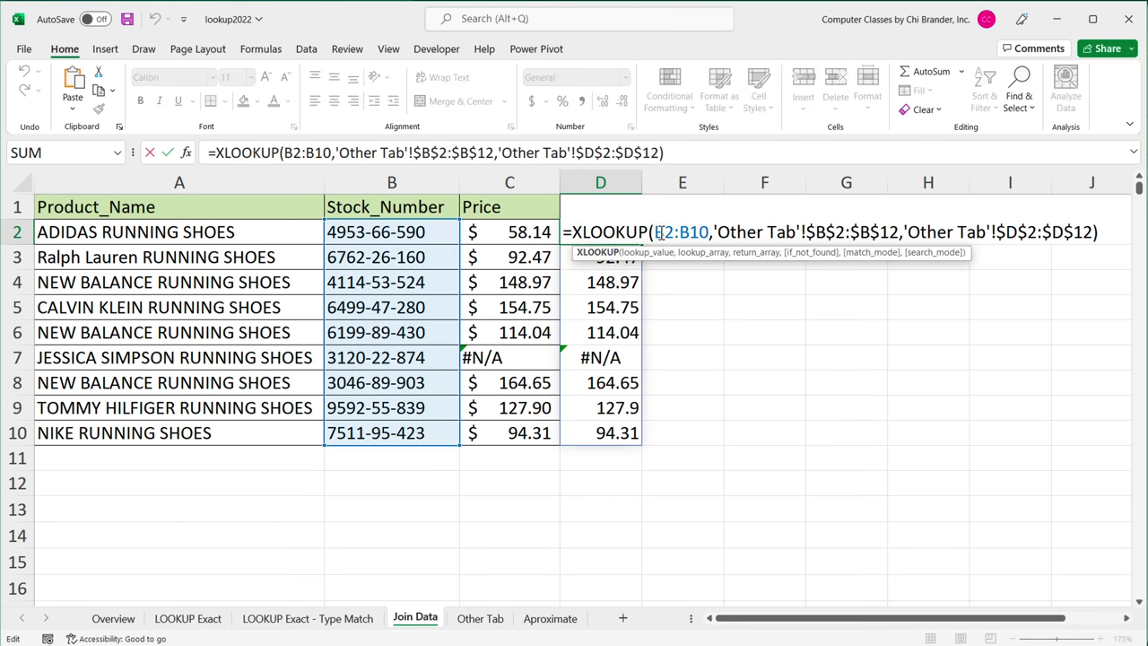
{"action": "left_click_drag", "start_coordinate": [655, 232], "coordinate": [713, 232]}
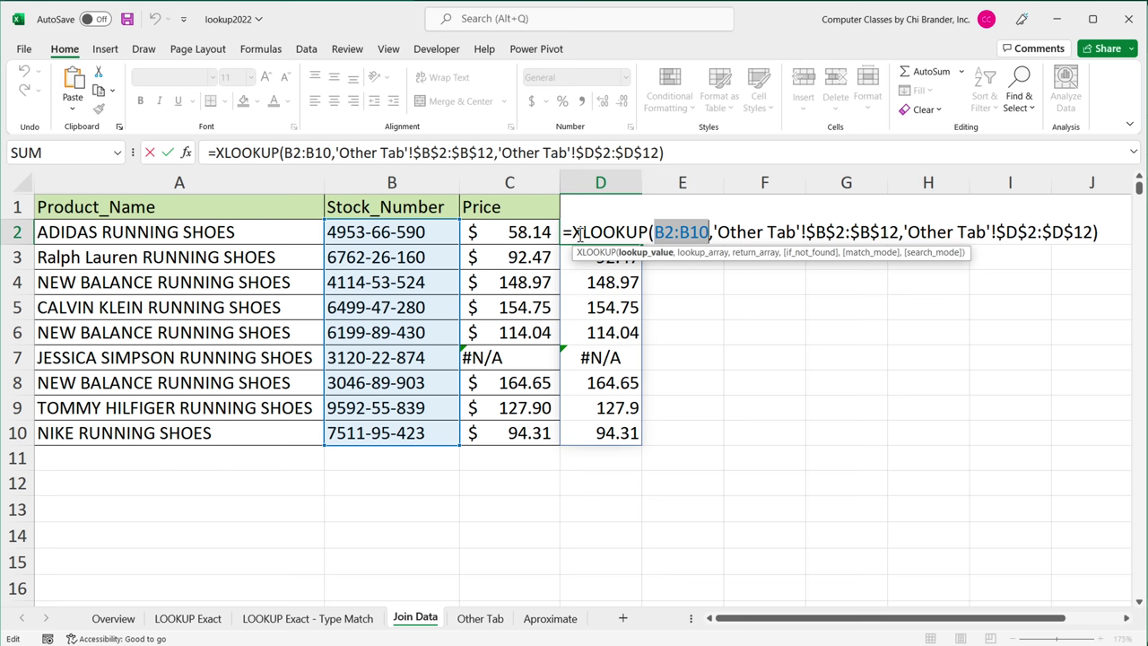
{"action": "left_click_drag", "start_coordinate": [565, 233], "coordinate": [1120, 236]}
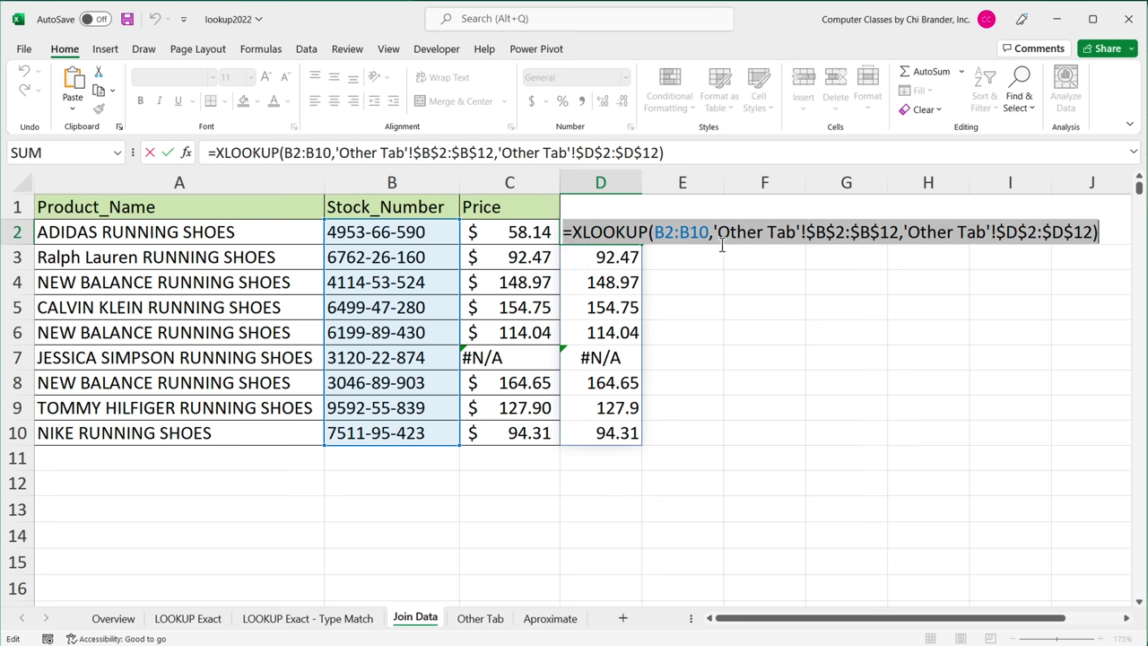
{"action": "right_click", "coordinate": [596, 235]}
{"action": "left_click", "coordinate": [653, 269]}
Paste the B2:B10 XLOOKUP formula into C2 on Google Sheets' Join Data sheet
{"action": "key", "text": "Return"}
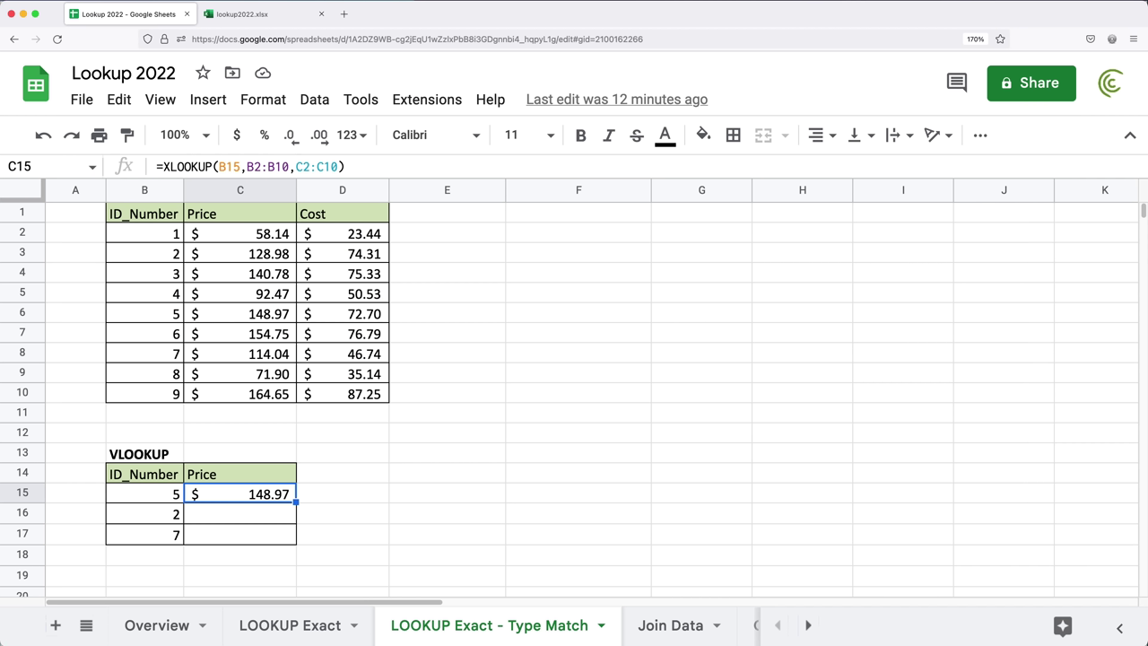
{"action": "left_click", "coordinate": [672, 626]}
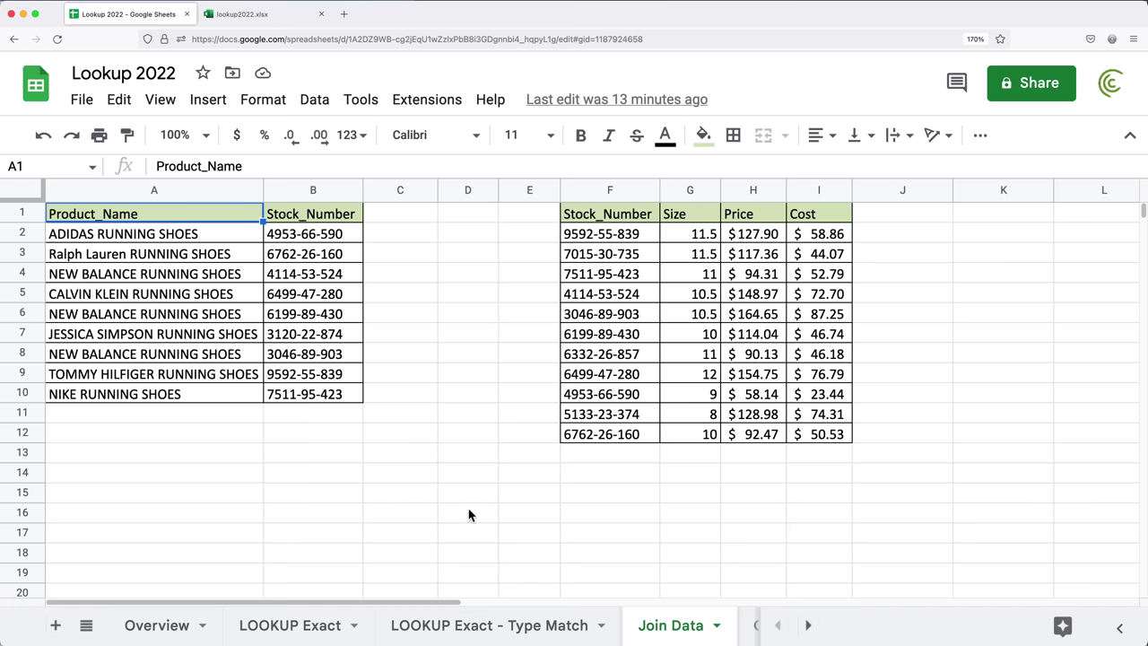
{"action": "left_click", "coordinate": [393, 235]}
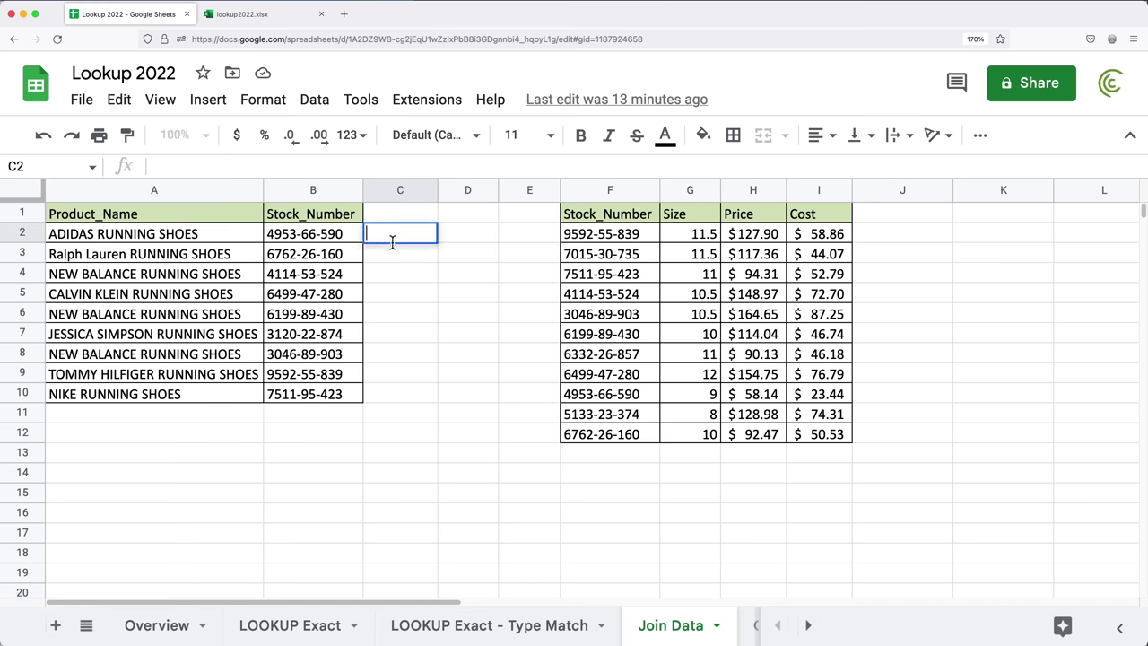
{"action": "key", "text": "super+v"}
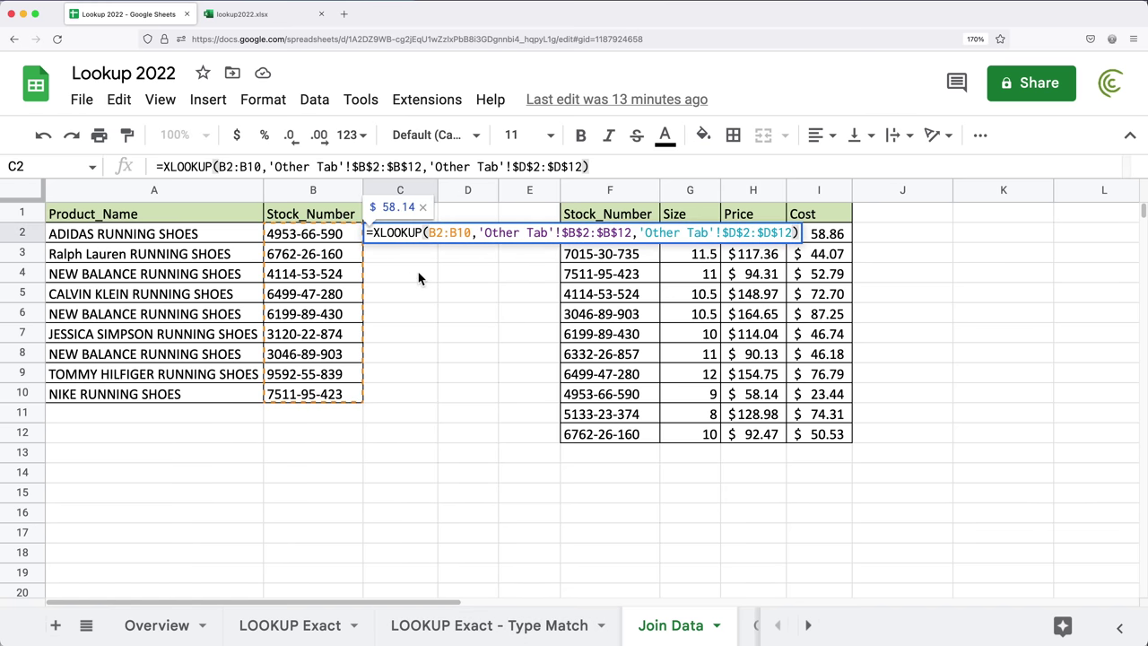
{"action": "key", "text": "Return"}
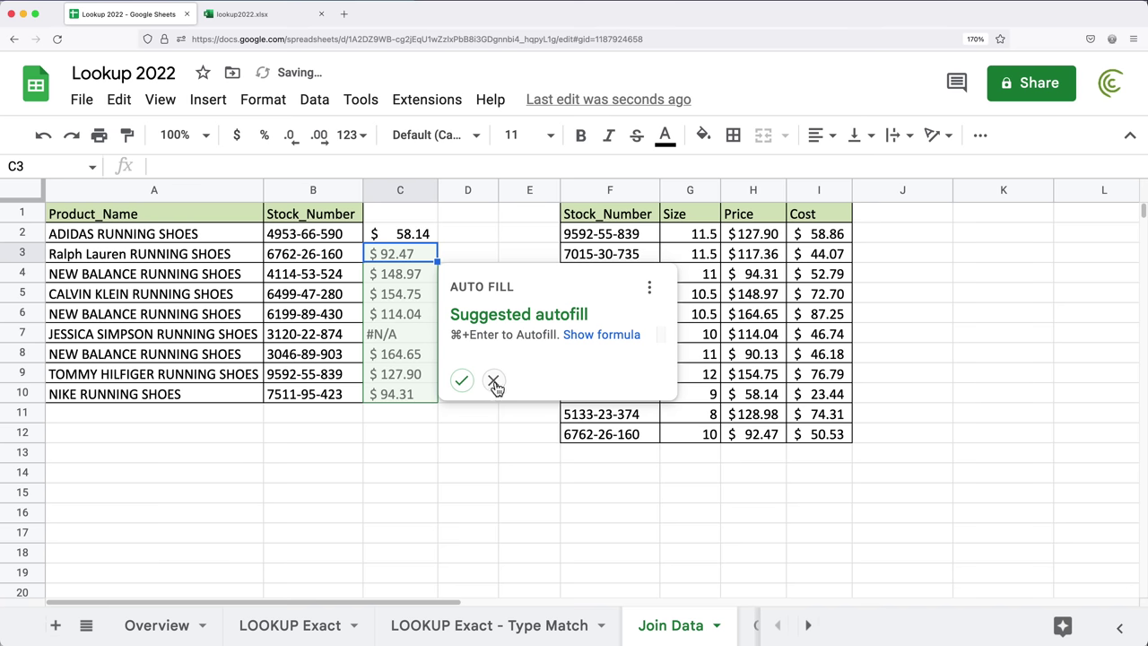
Decline the suggested autofill and zoom the page to 200%
{"action": "left_click", "coordinate": [495, 384]}
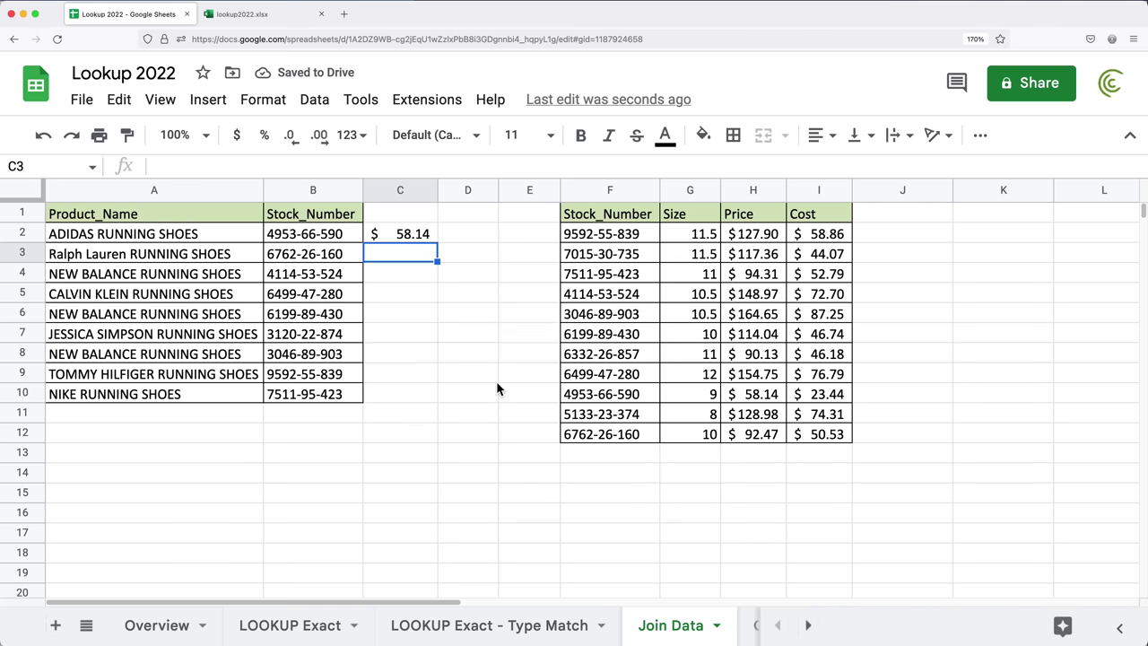
{"action": "left_click", "coordinate": [399, 235]}
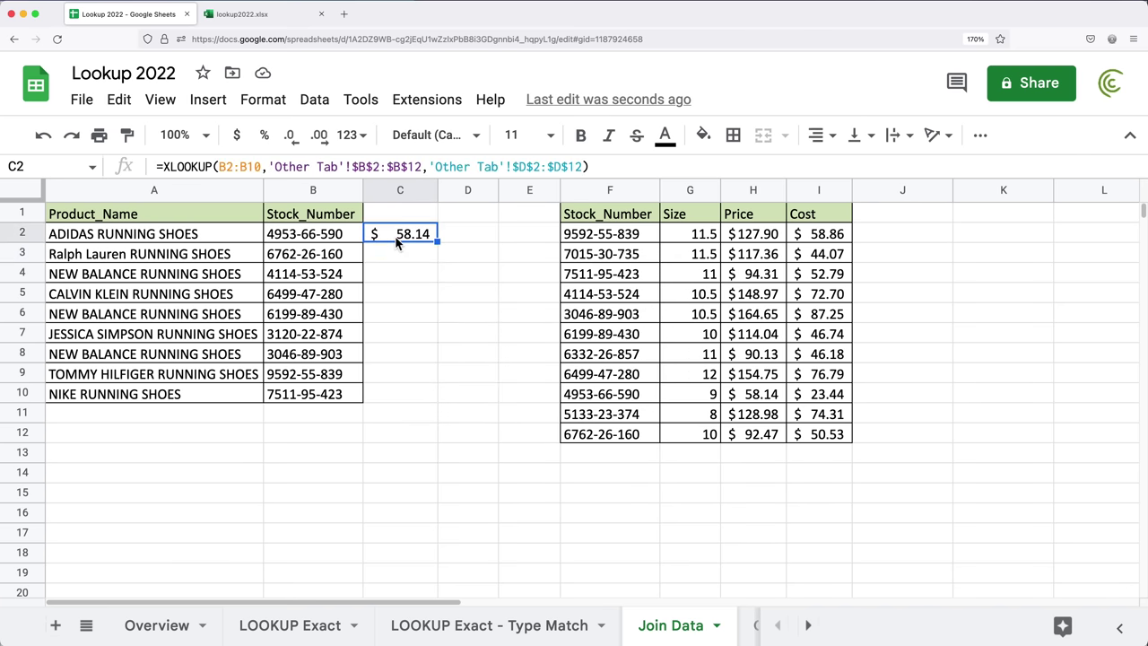
{"action": "key", "text": "super+plus"}
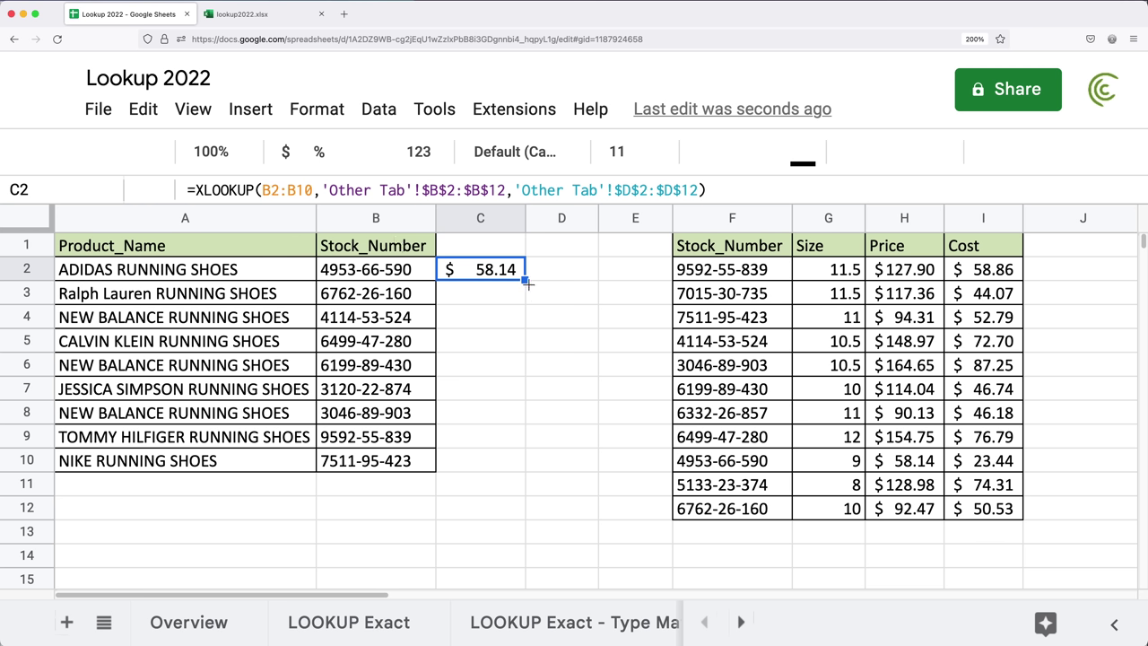
Wrap C2's XLOOKUP in ArrayFormula and commit it so prices fill C2:C10
{"action": "double_click", "coordinate": [491, 281]}
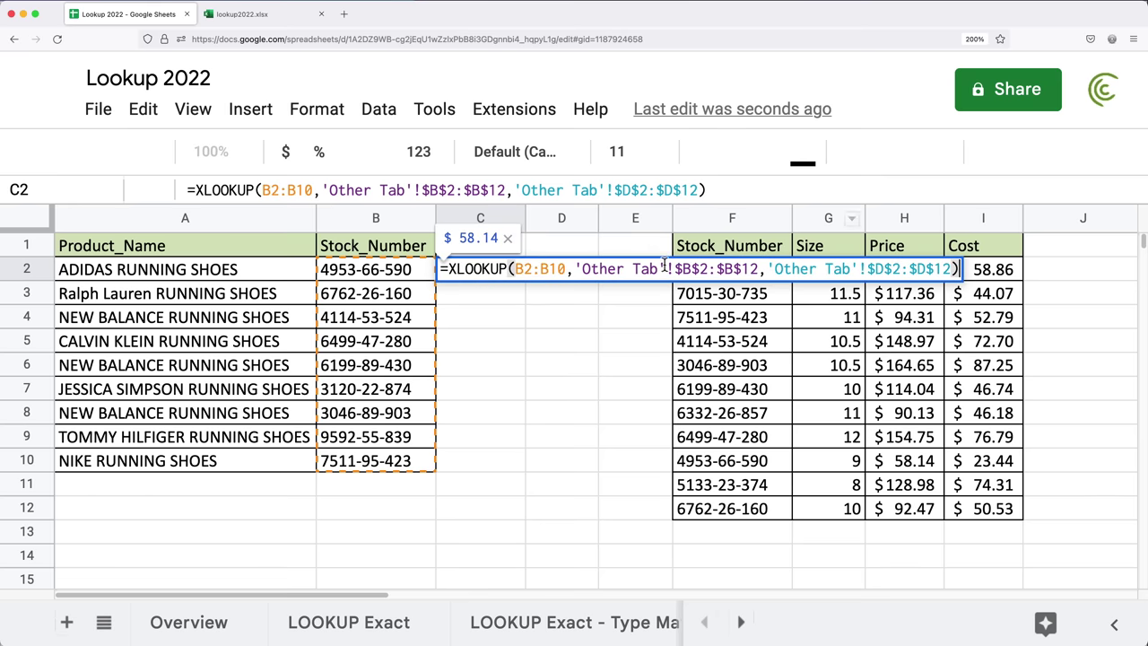
{"action": "left_click", "coordinate": [484, 269]}
{"action": "key", "text": "Left"}
{"action": "key", "text": "Left"}
{"action": "key", "text": "Left"}
{"action": "key", "text": "Left"}
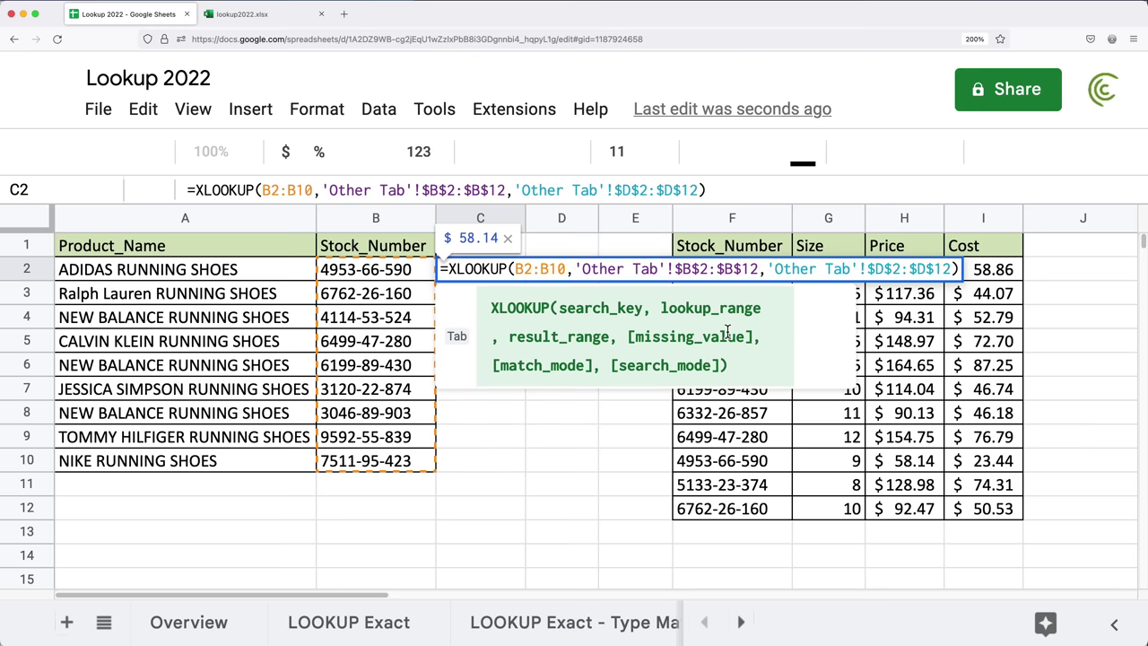
{"action": "key", "text": "ctrl+shift+Return"}
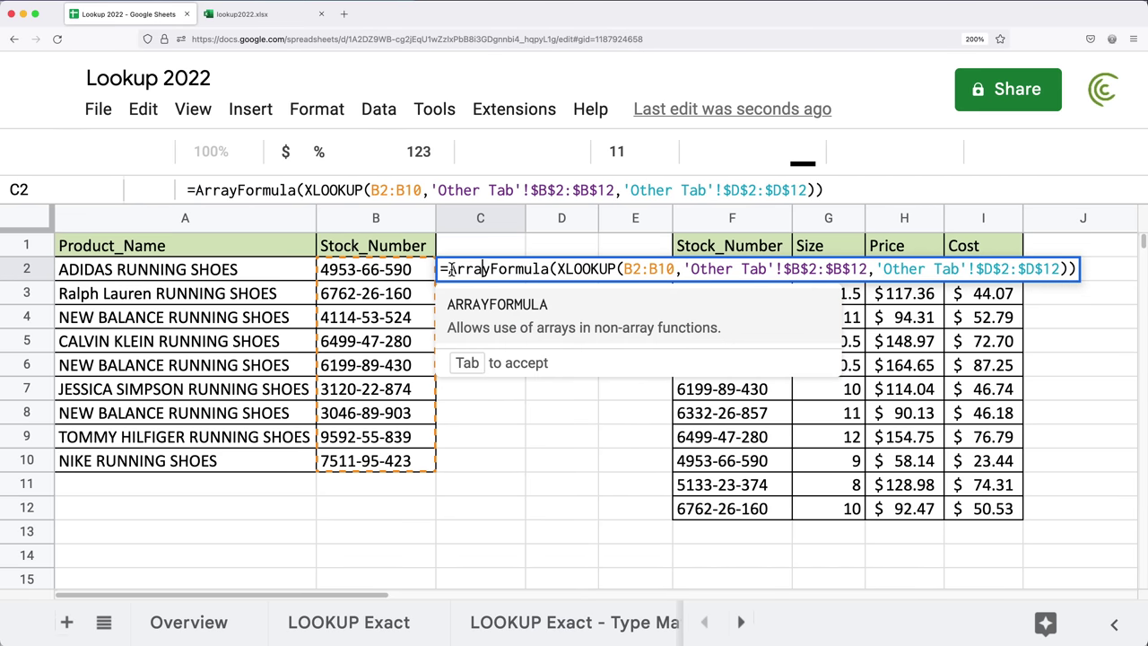
{"action": "left_click_drag", "start_coordinate": [448, 269], "coordinate": [553, 280]}
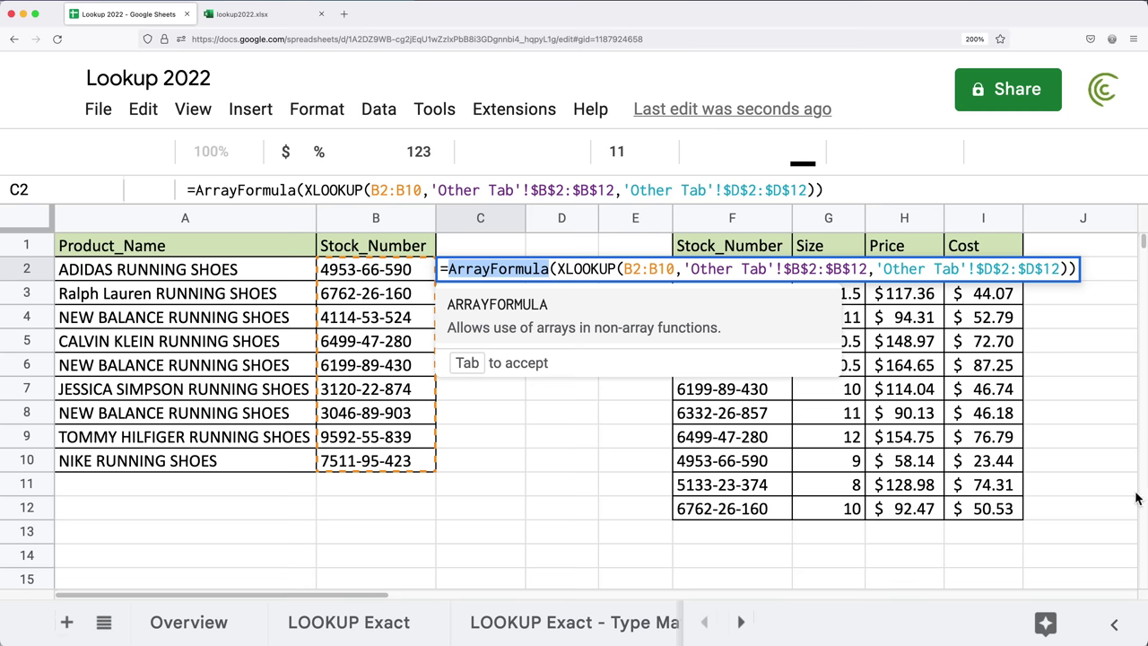
{"action": "left_click", "coordinate": [523, 269]}
{"action": "key", "text": "Return"}
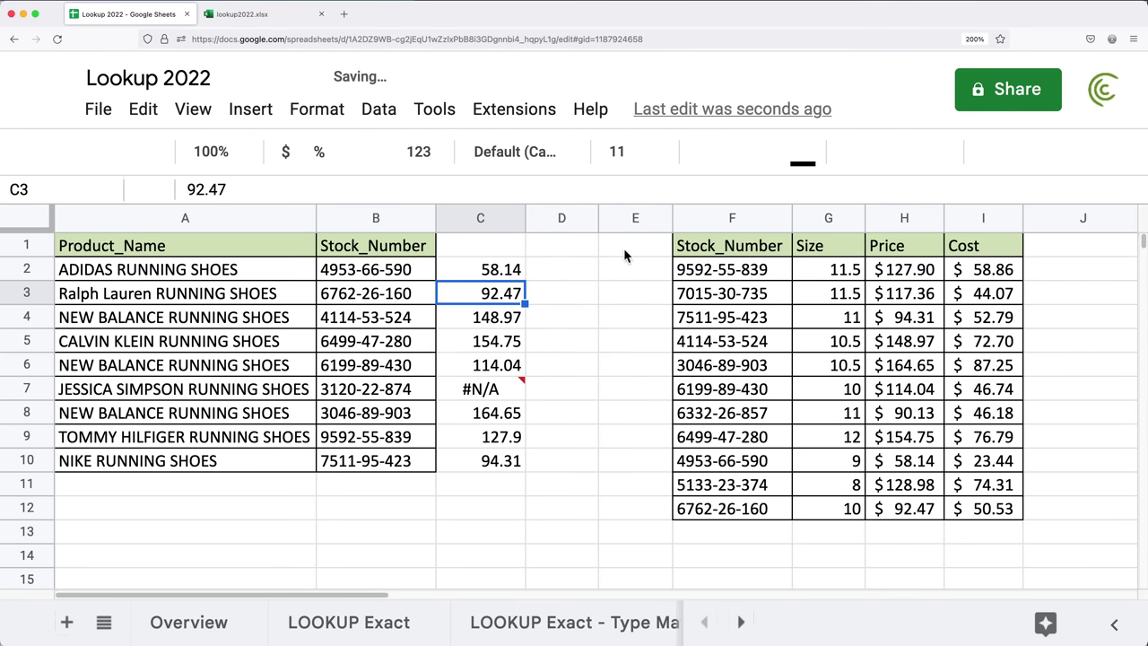
Review C2's B2:B10 lookup range and ArrayFormula wrapper without changing the formula
{"action": "left_click", "coordinate": [514, 270]}
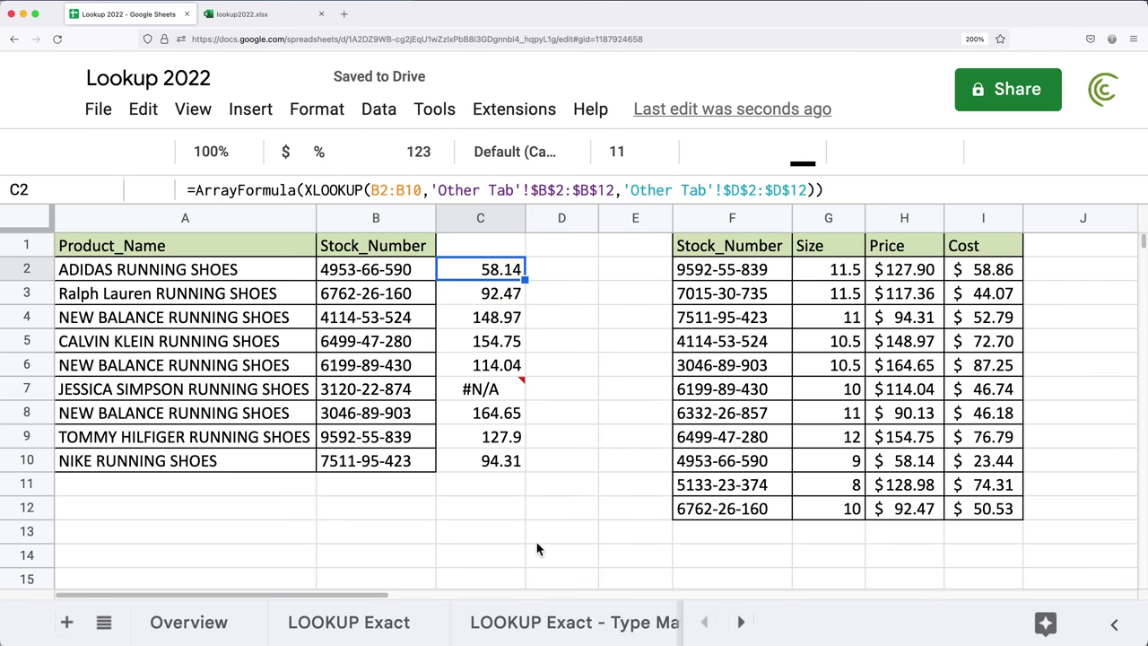
{"action": "double_click", "coordinate": [478, 278]}
{"action": "left_click_drag", "start_coordinate": [624, 270], "coordinate": [669, 272]}
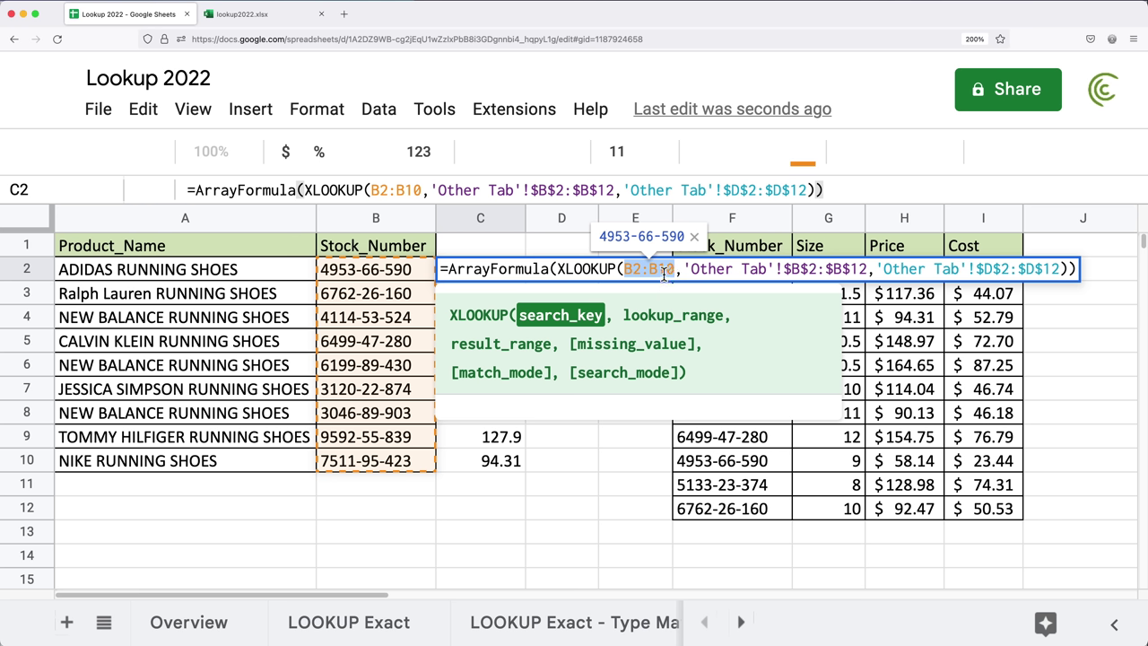
{"action": "double_click", "coordinate": [511, 275]}
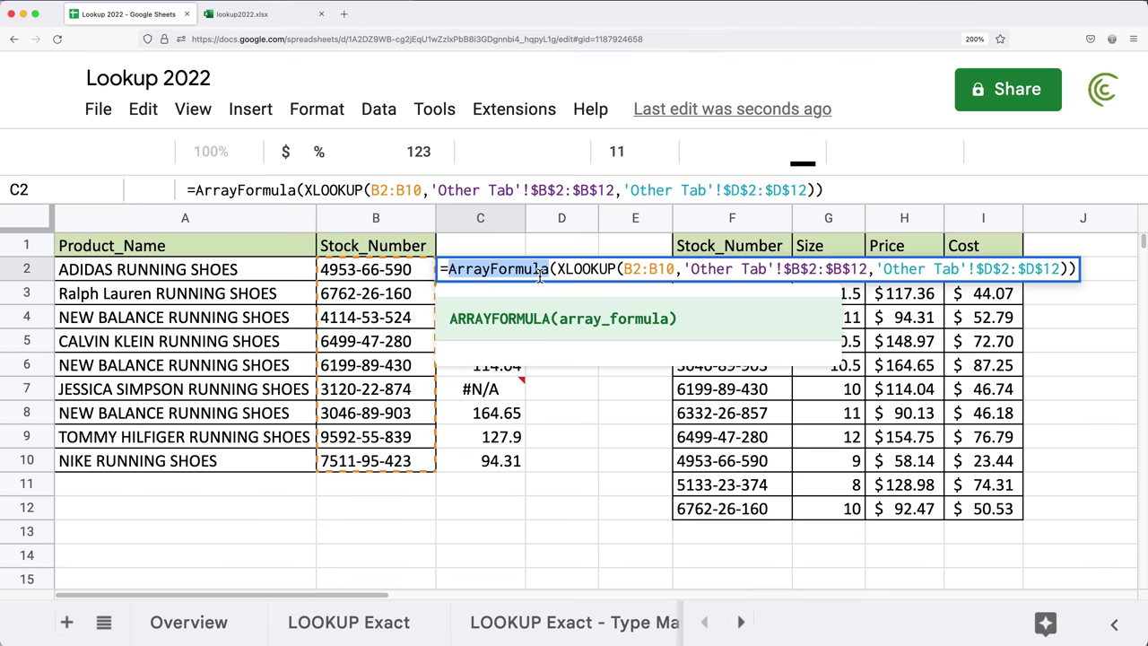
{"action": "key", "text": "Escape"}
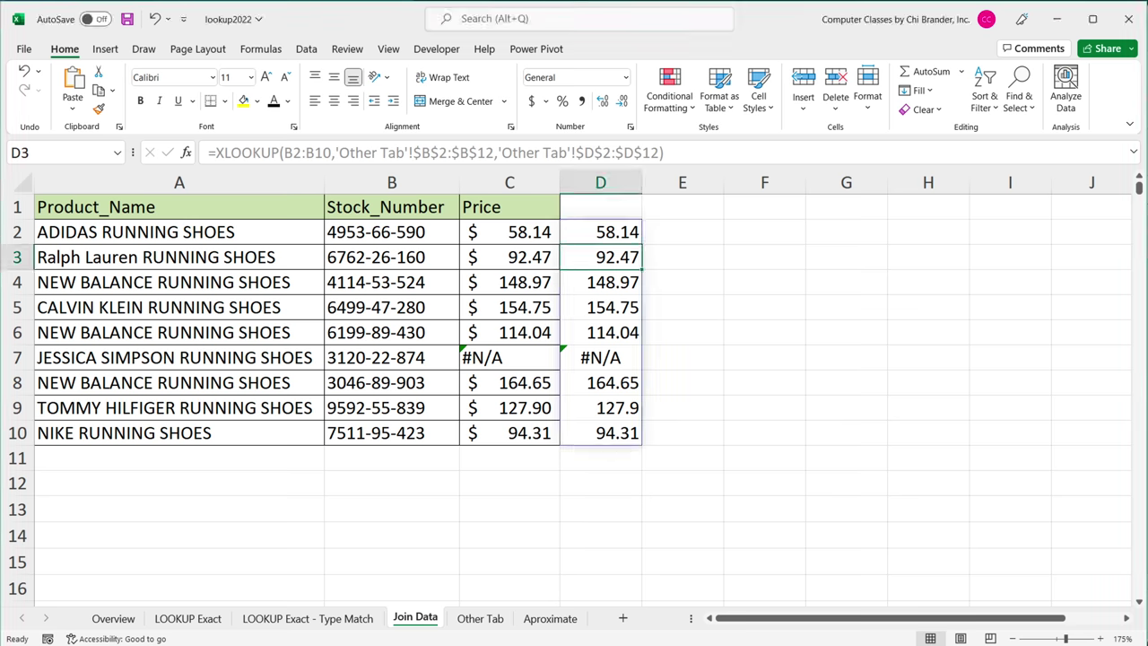
Clear the spilled XLOOKUP from D2, removing D2:D10 results, and move to C2
{"action": "left_click", "coordinate": [595, 235]}
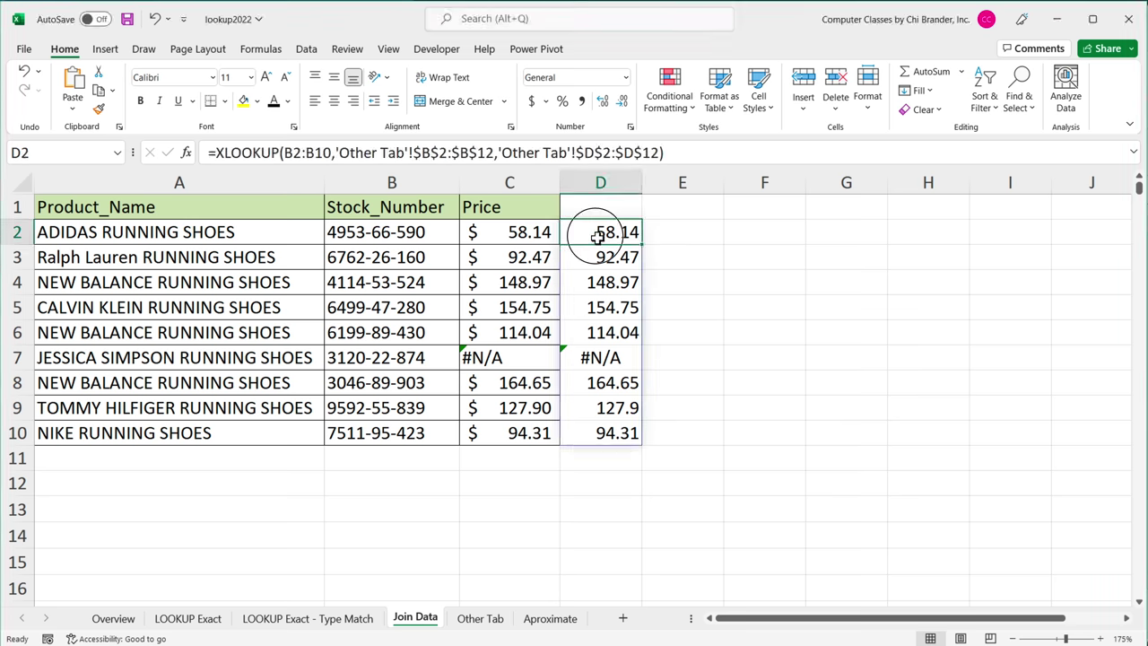
{"action": "double_click", "coordinate": [598, 237]}
{"action": "key", "text": "Escape"}
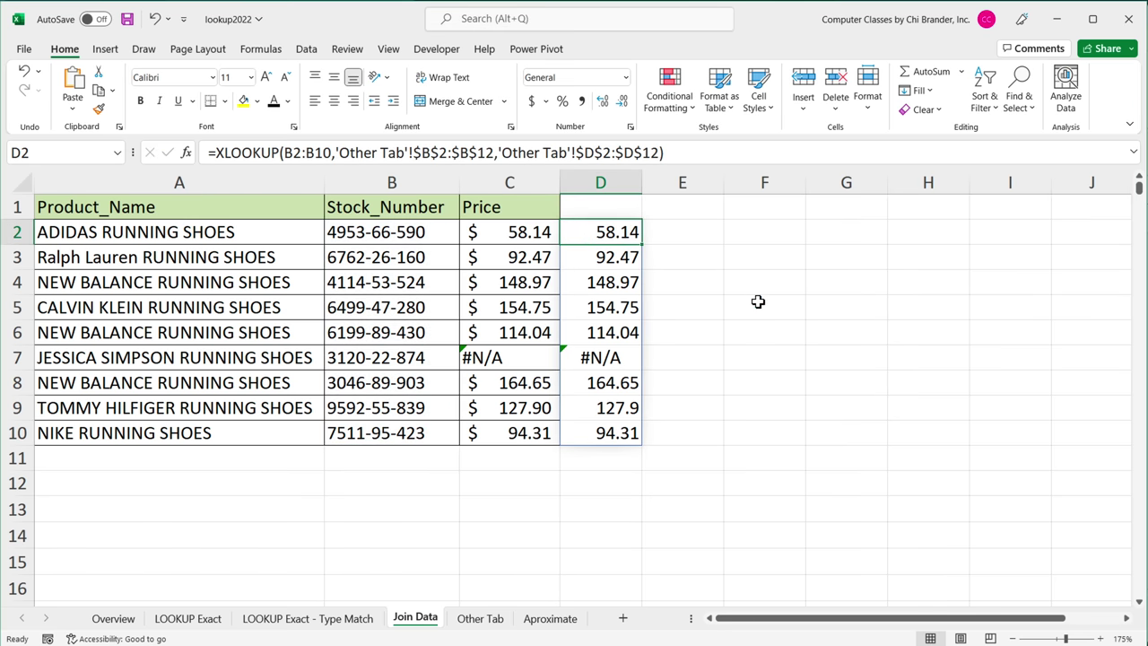
{"action": "key", "text": "BackSpace"}
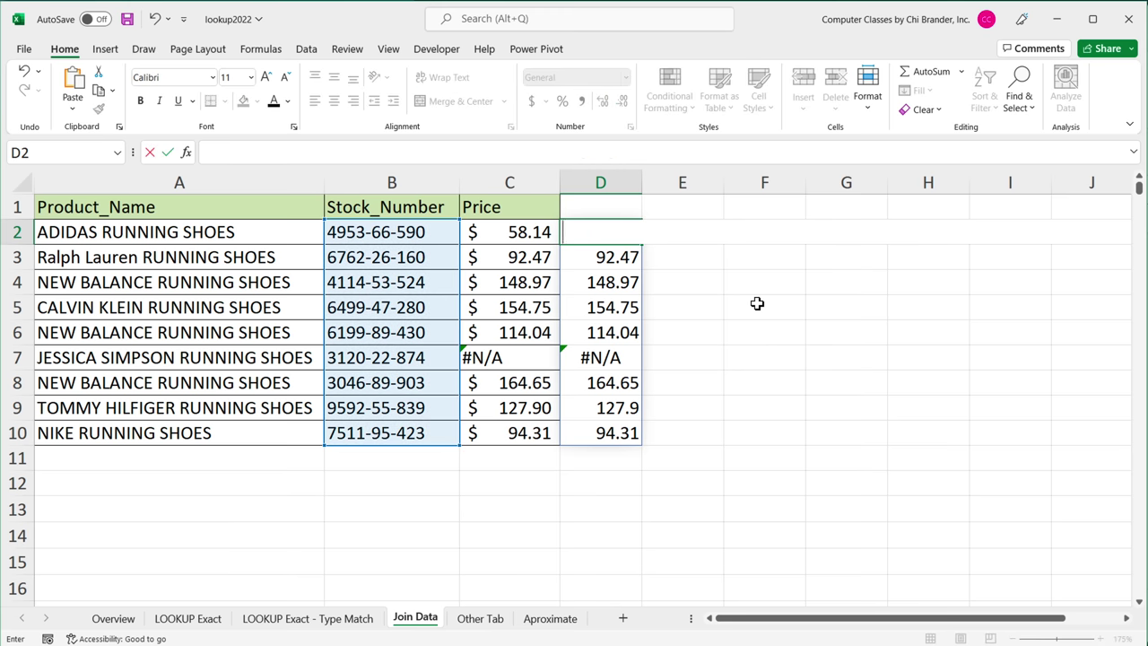
{"action": "key", "text": "Return"}
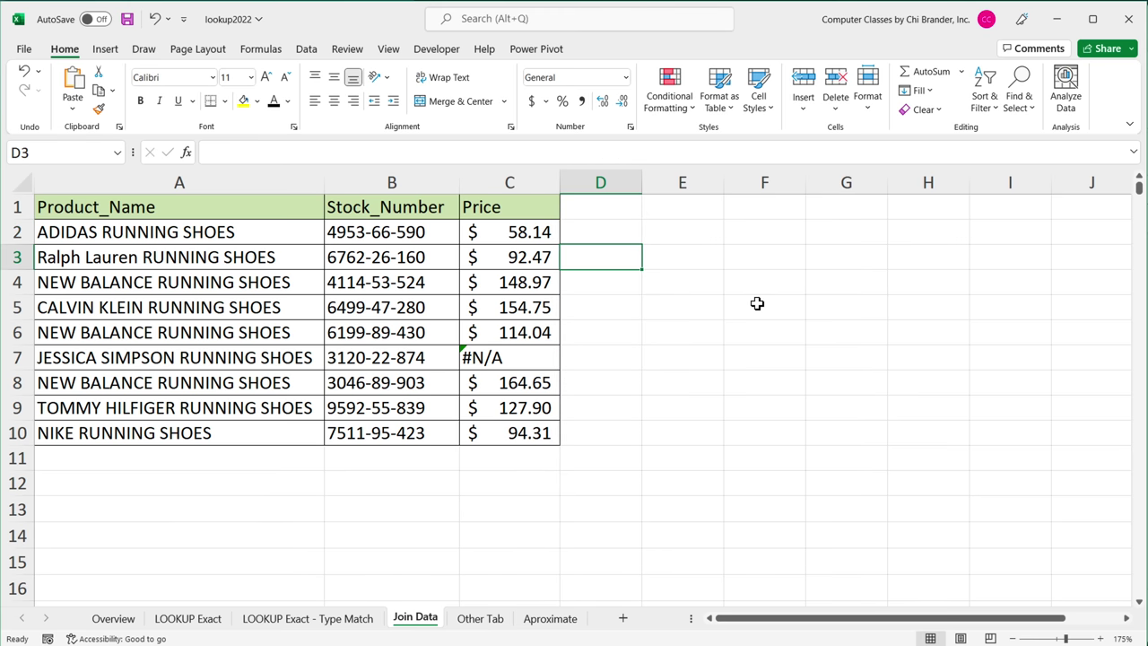
{"action": "key", "text": "Up"}
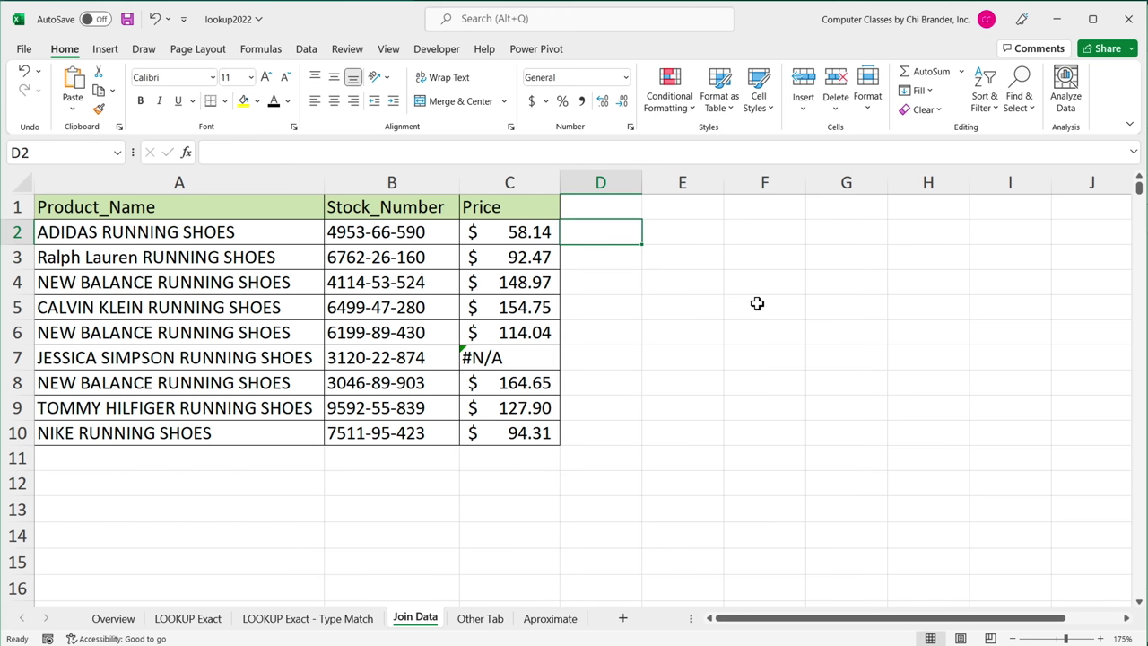
{"action": "key", "text": "Left"}
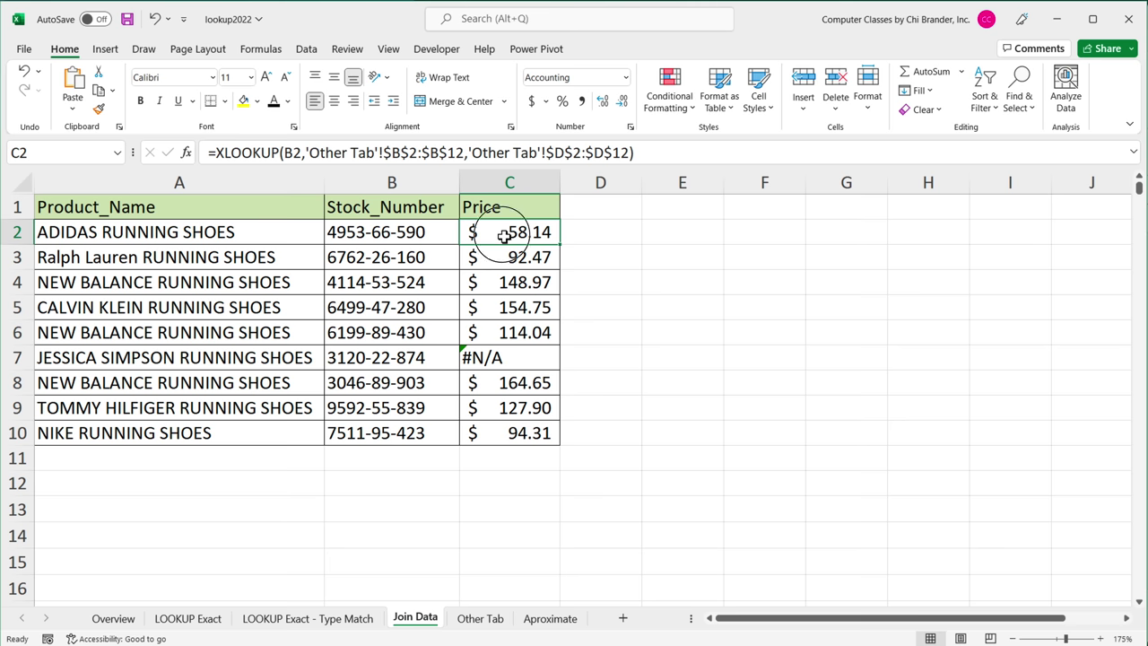
{"action": "double_click", "coordinate": [504, 235]}
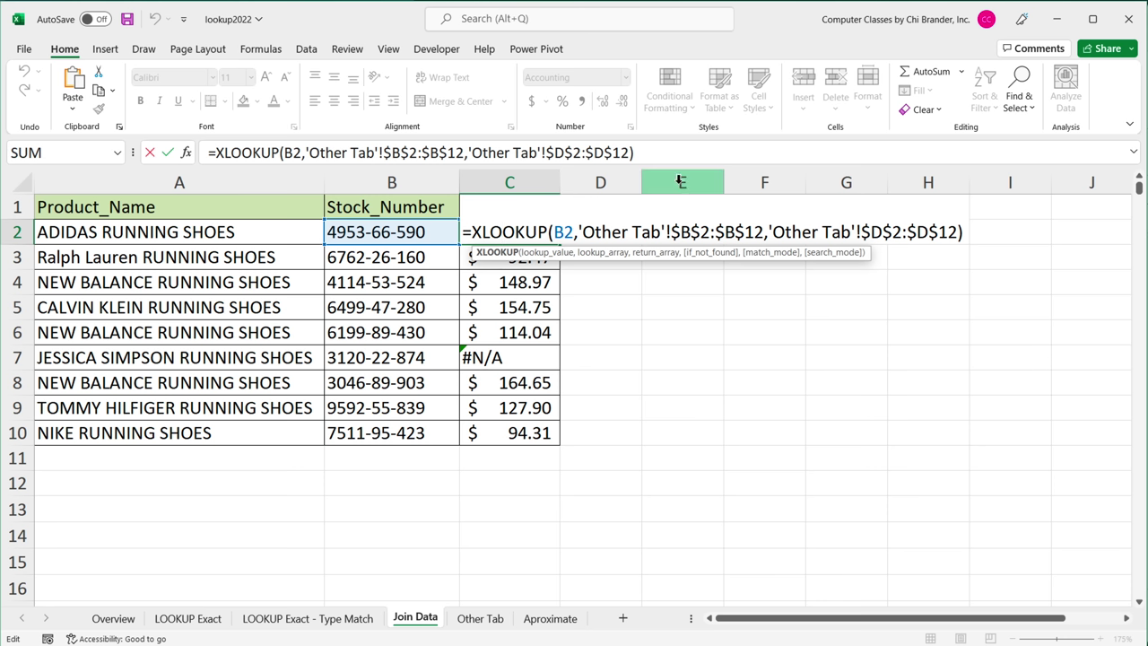
{"action": "left_click", "coordinate": [556, 258]}
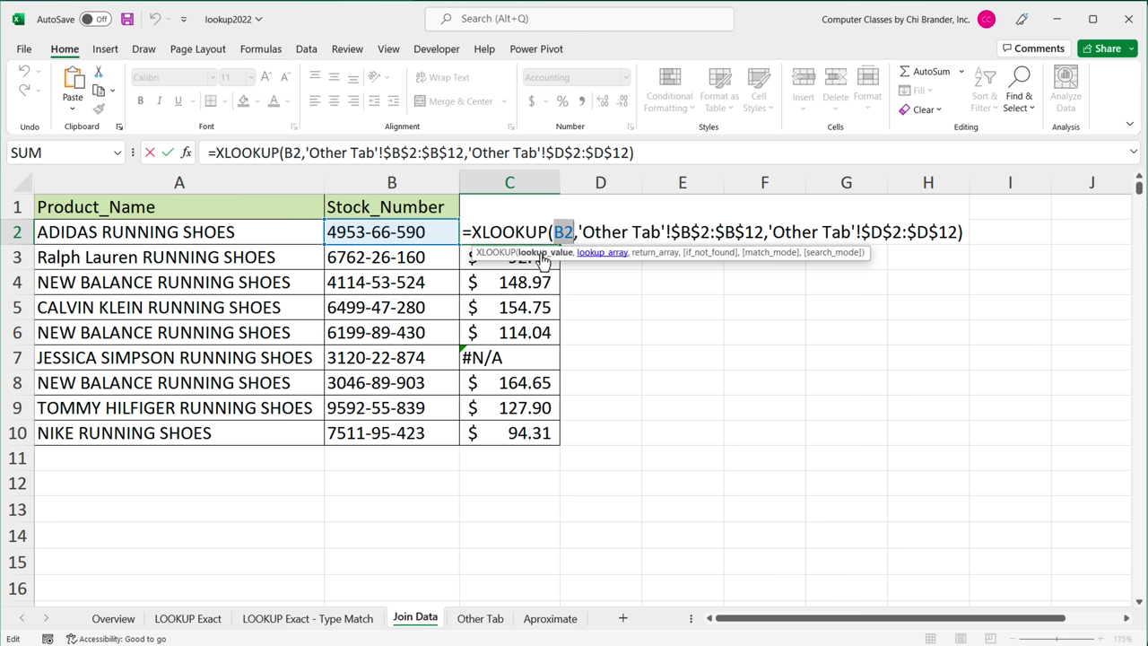
{"action": "left_click", "coordinate": [624, 259]}
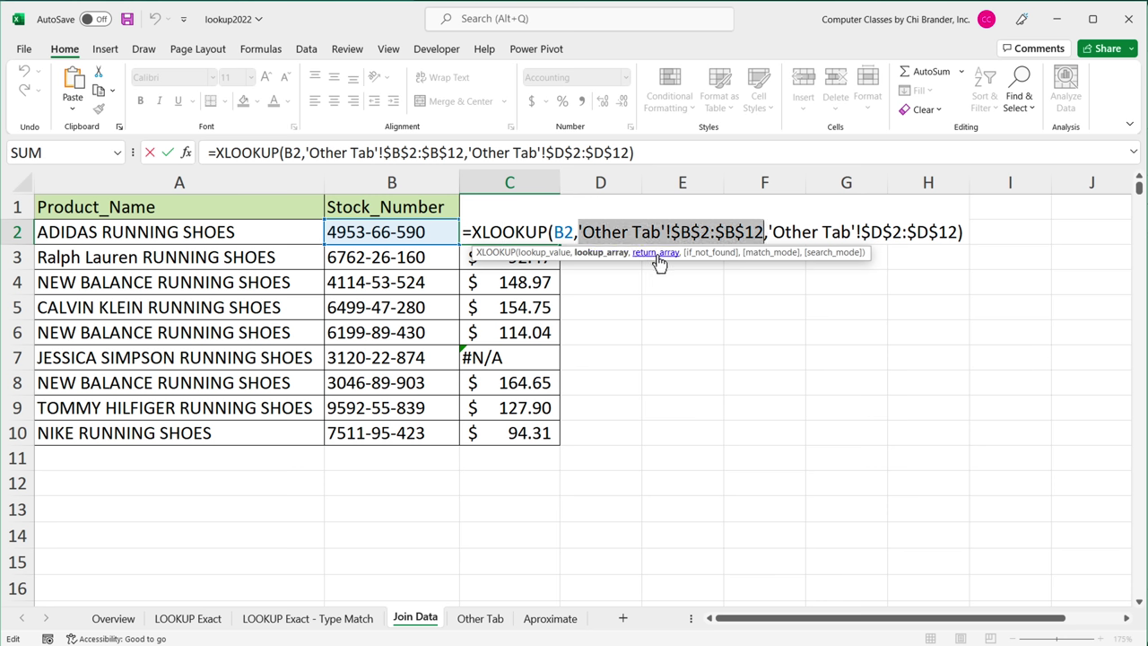
{"action": "left_click", "coordinate": [657, 258]}
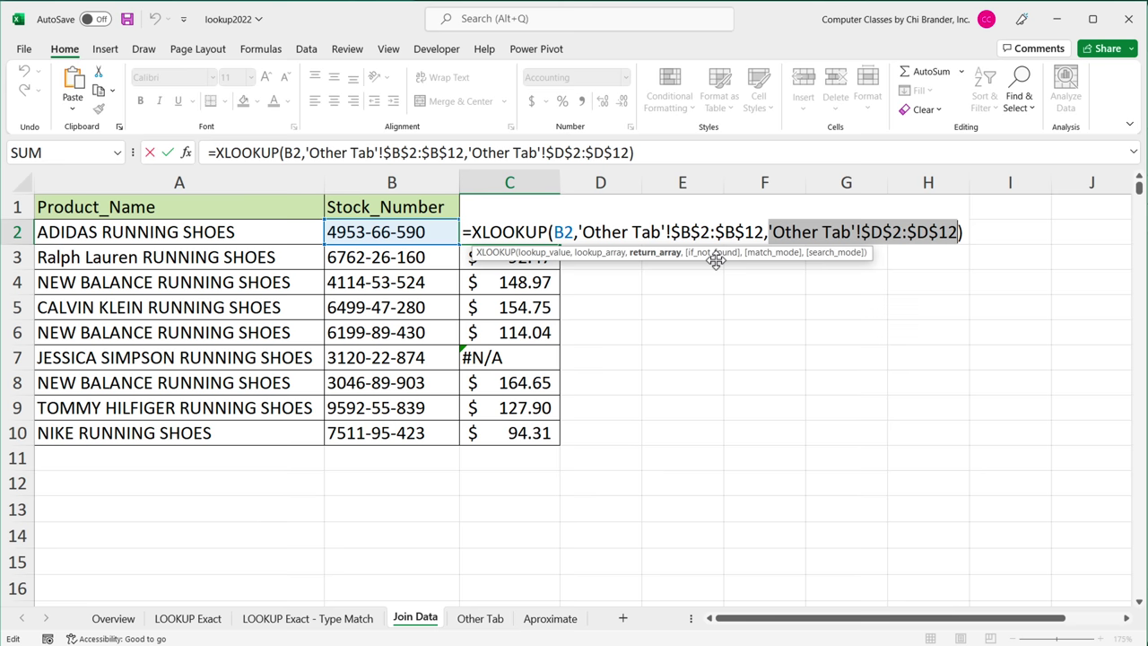
{"action": "key", "text": "Escape"}
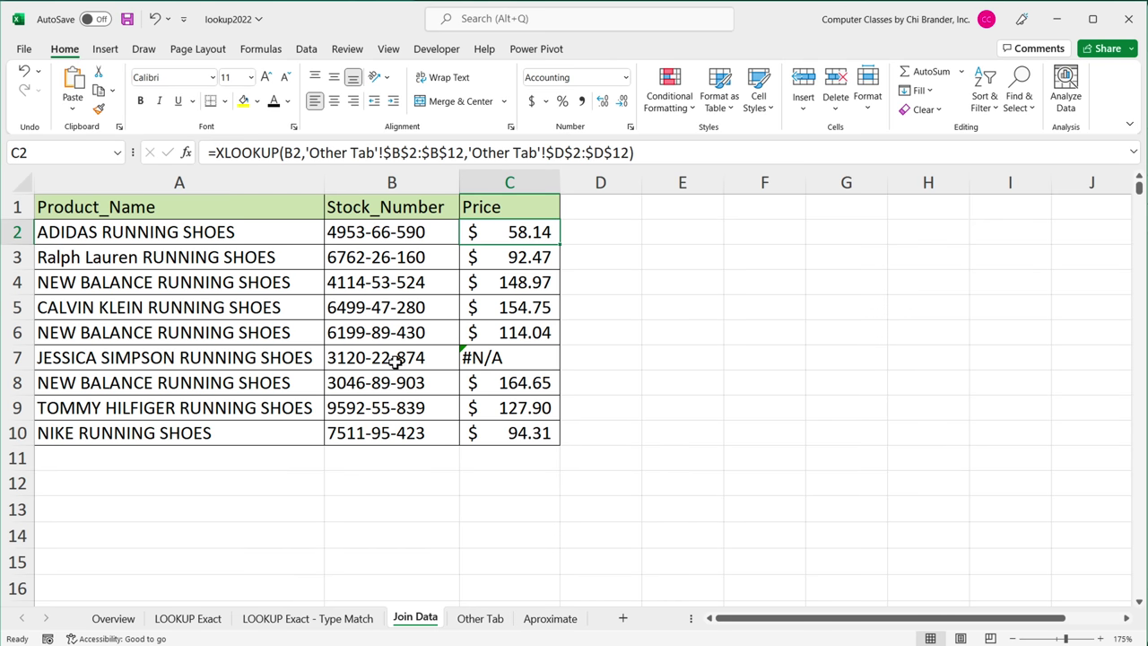
{"action": "left_click_drag", "start_coordinate": [397, 361], "coordinate": [484, 359]}
{"action": "left_click", "coordinate": [519, 357]}
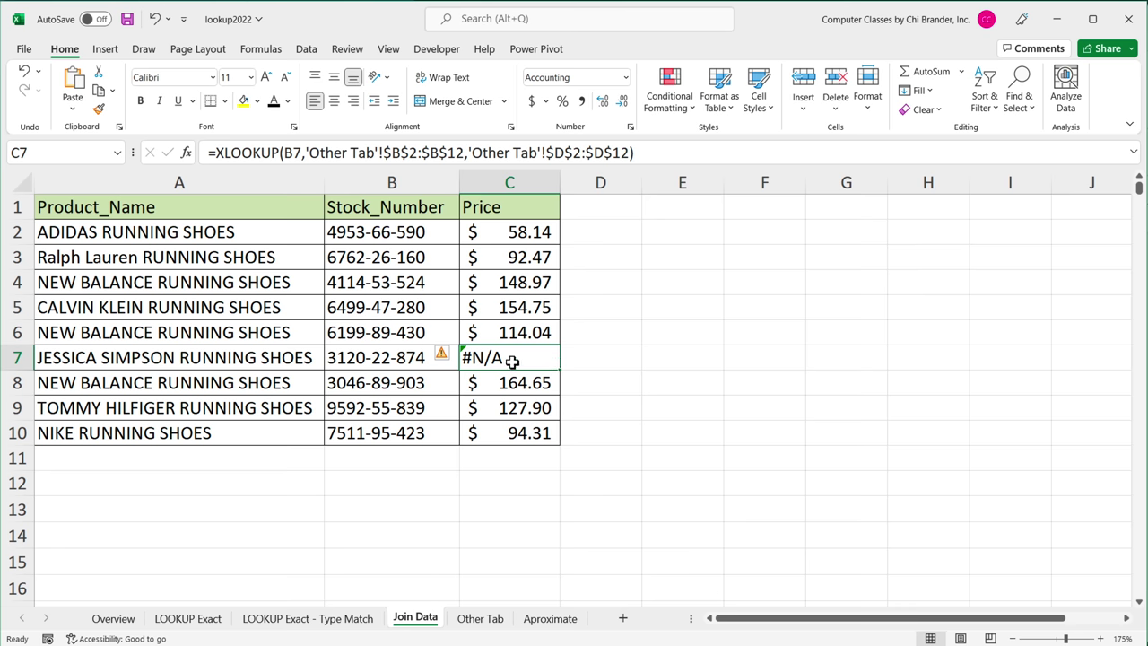
{"action": "left_click", "coordinate": [521, 235]}
{"action": "double_click", "coordinate": [521, 235]}
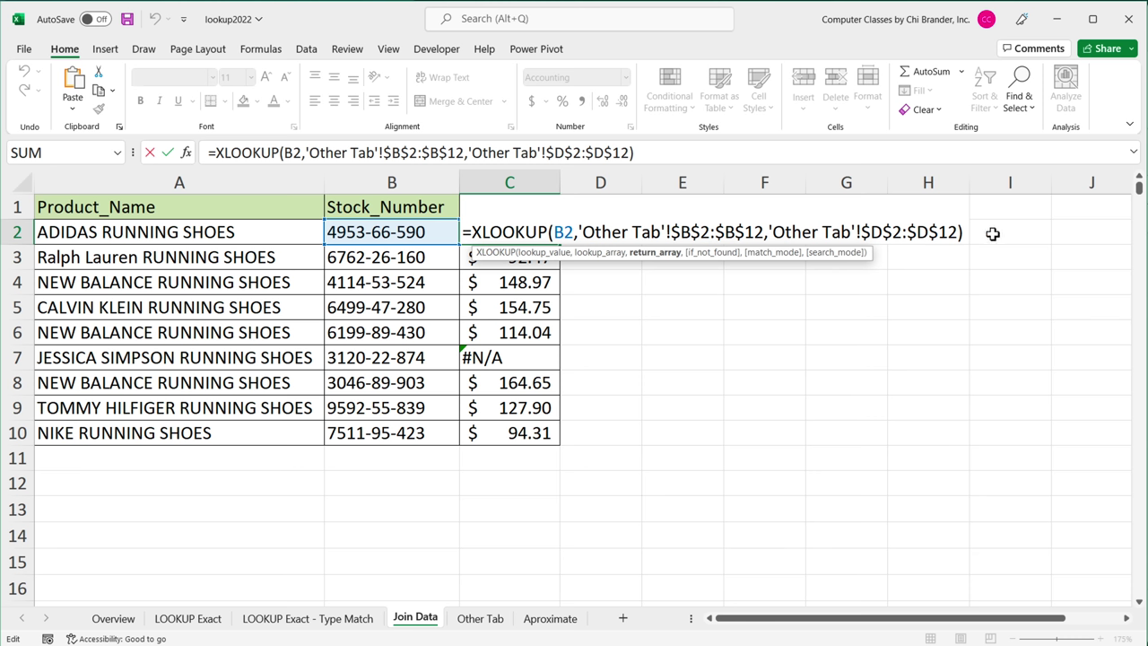
Give C2's XLOOKUP an if_not_found value of 0, fill it to C10, and check C7
{"action": "type", "text": ","}
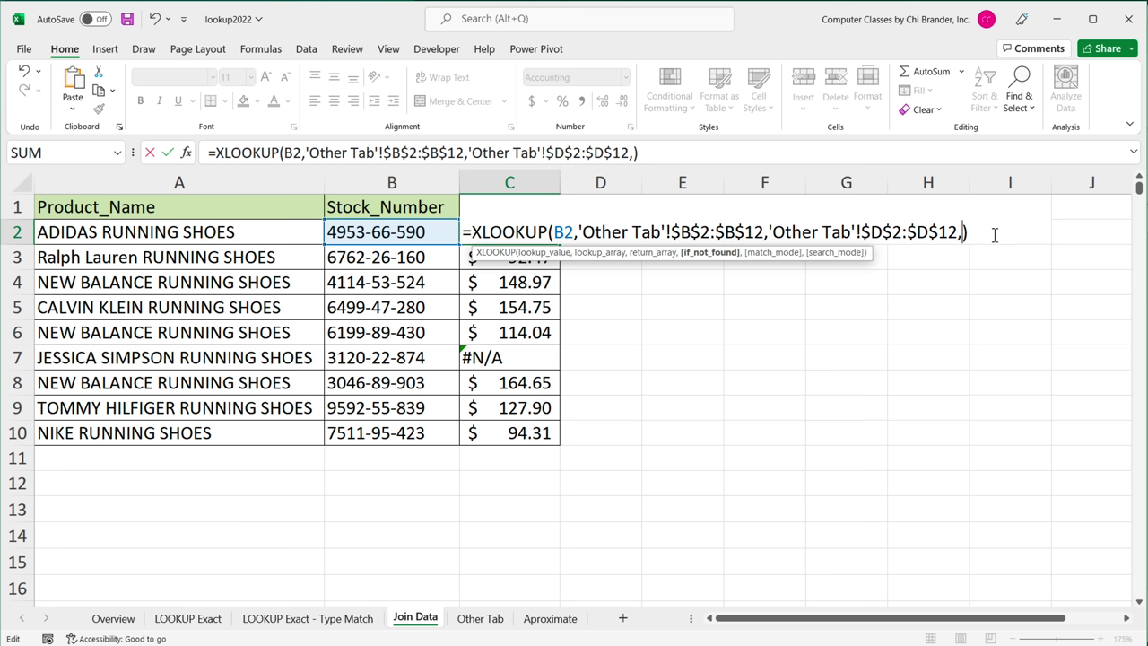
{"action": "type", "text": "0"}
{"action": "key", "text": "Return"}
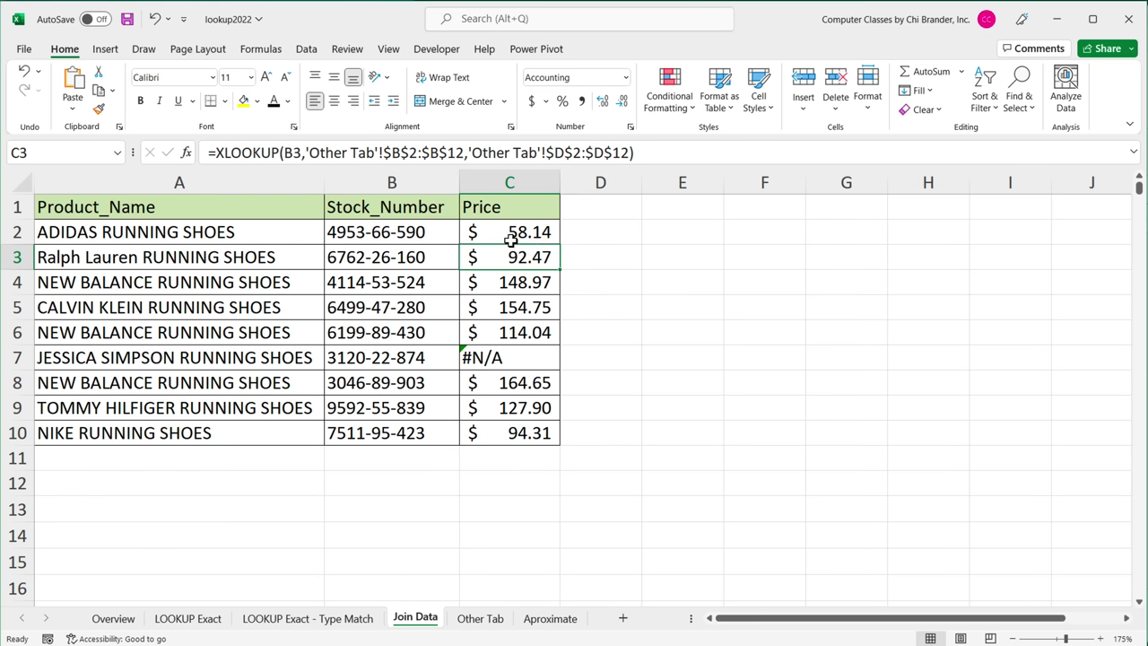
{"action": "left_click", "coordinate": [518, 232]}
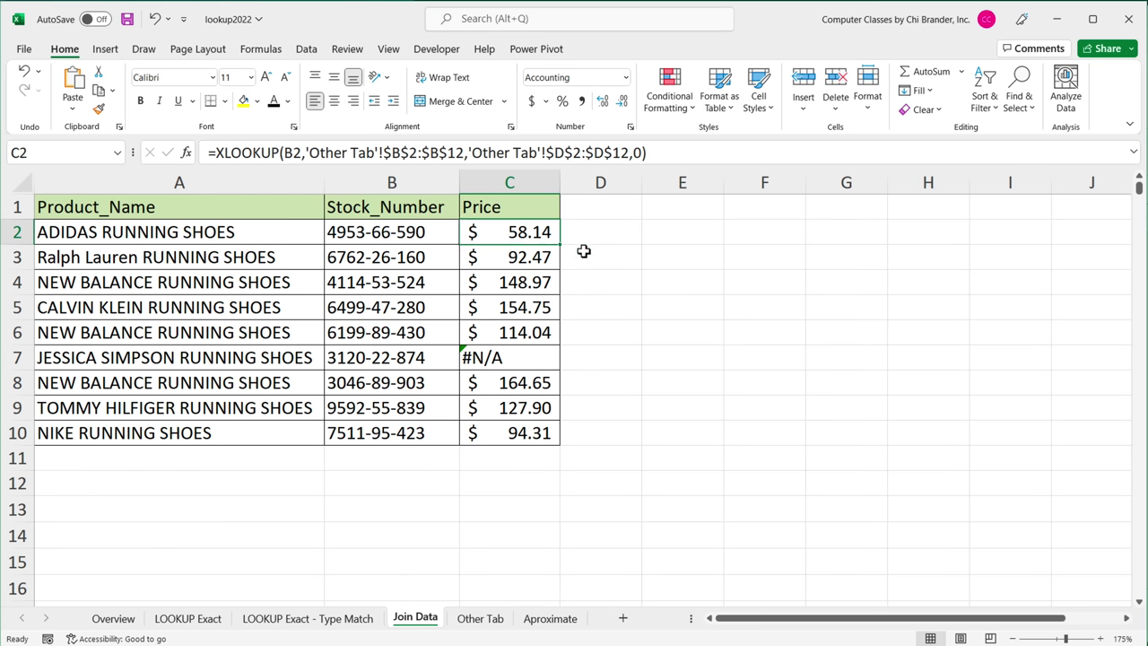
{"action": "left_click_drag", "start_coordinate": [561, 245], "coordinate": [557, 433]}
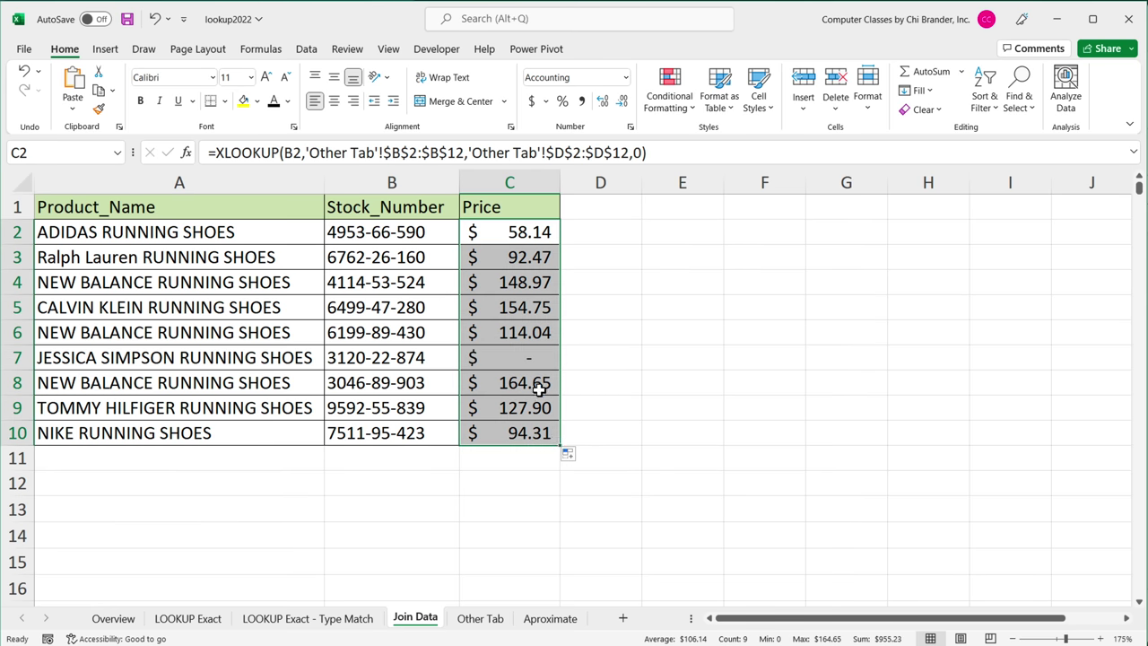
{"action": "left_click", "coordinate": [518, 364]}
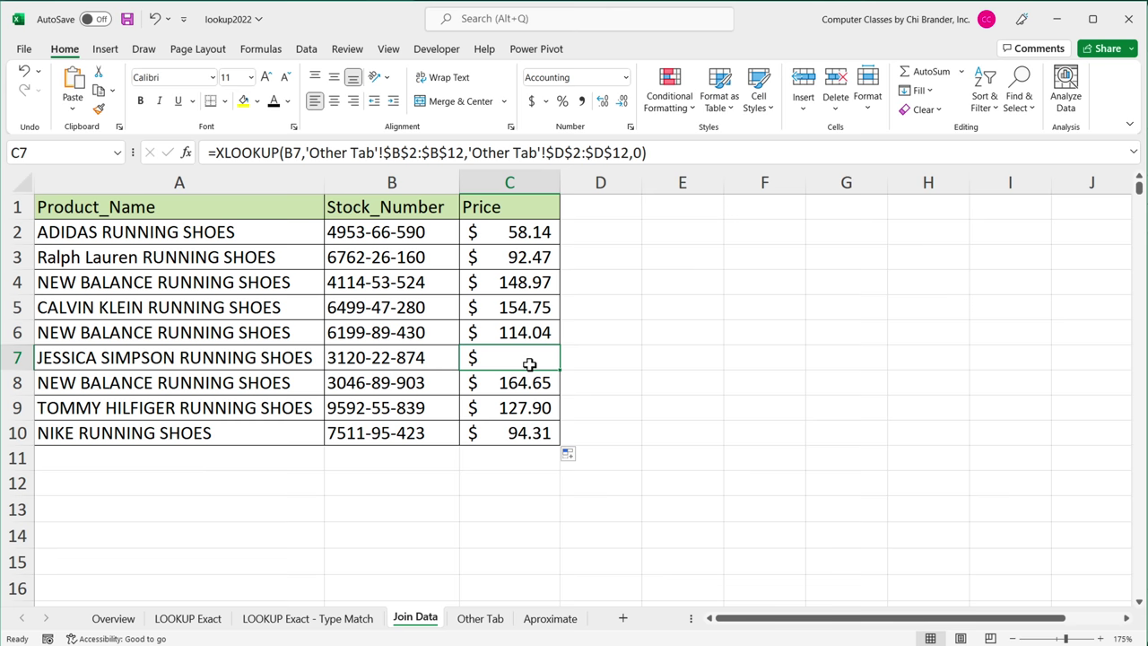
Format the C2:C10 prices as Currency, then switch them to General, checking C7 and C2
{"action": "left_click_drag", "start_coordinate": [523, 231], "coordinate": [529, 446]}
{"action": "left_click", "coordinate": [626, 77]}
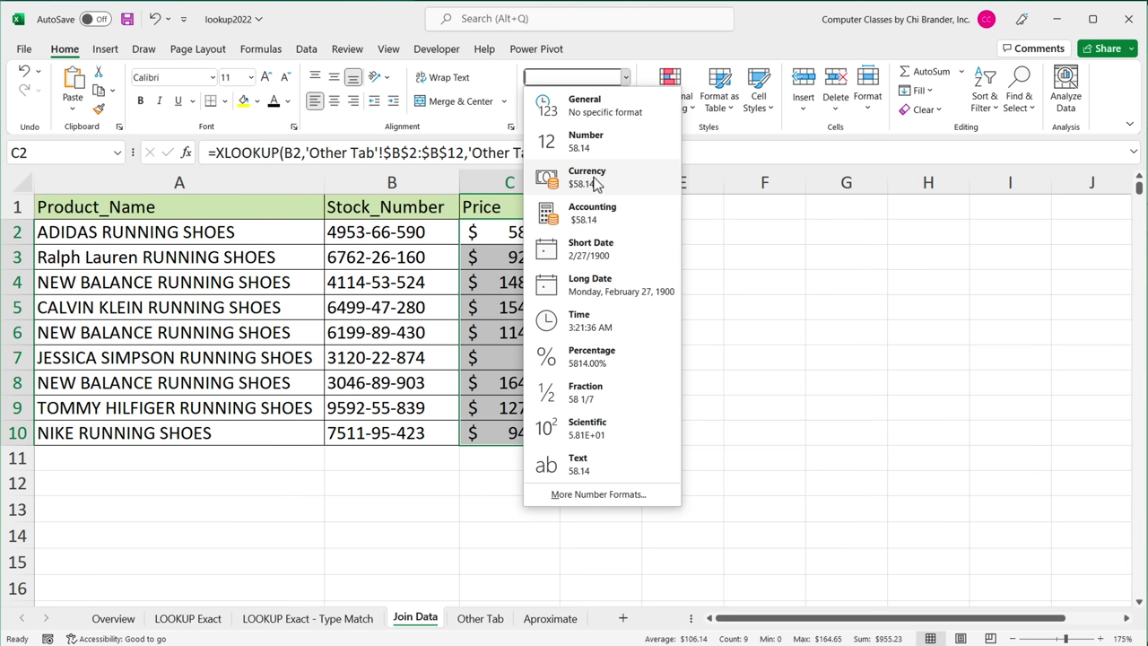
{"action": "left_click", "coordinate": [596, 183]}
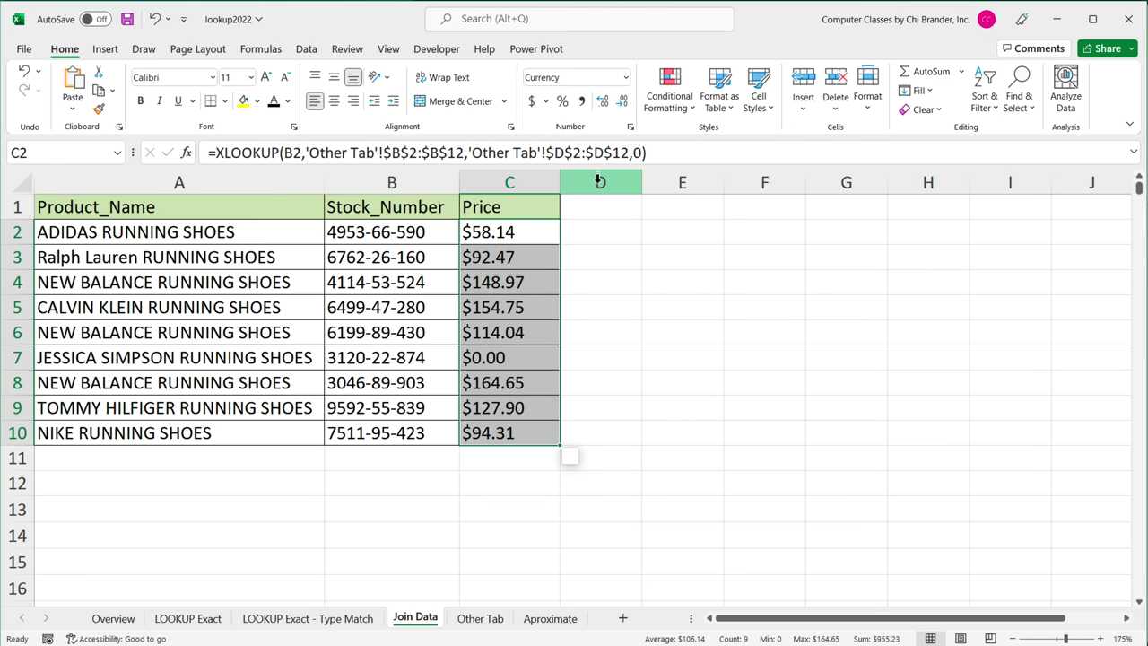
{"action": "left_click", "coordinate": [625, 79]}
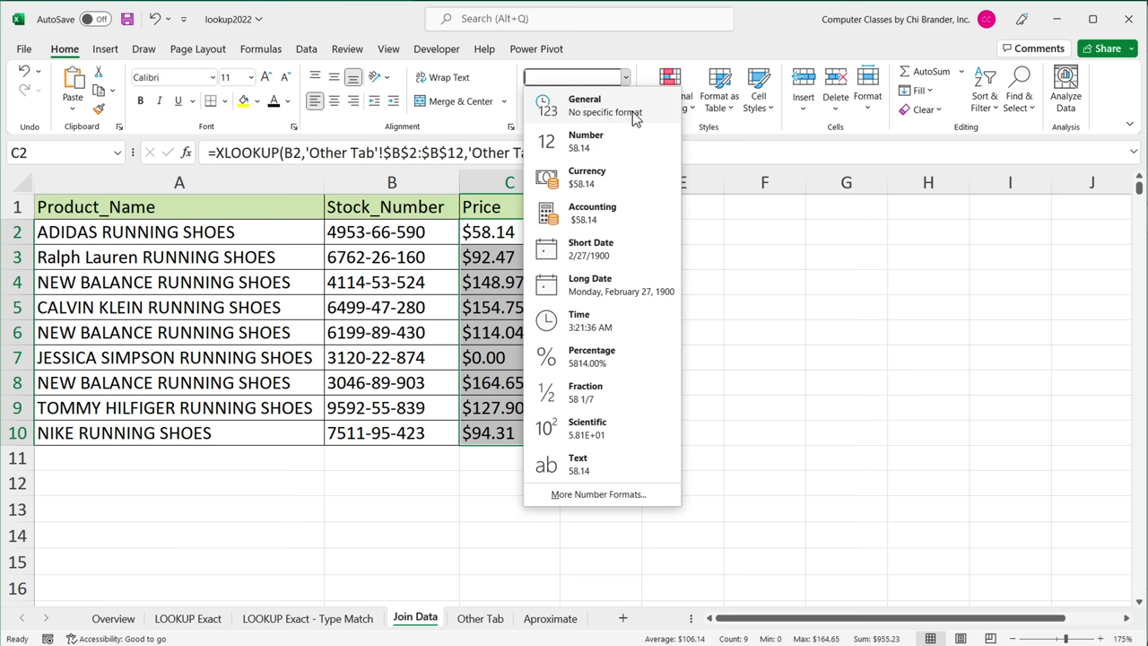
{"action": "left_click", "coordinate": [635, 115]}
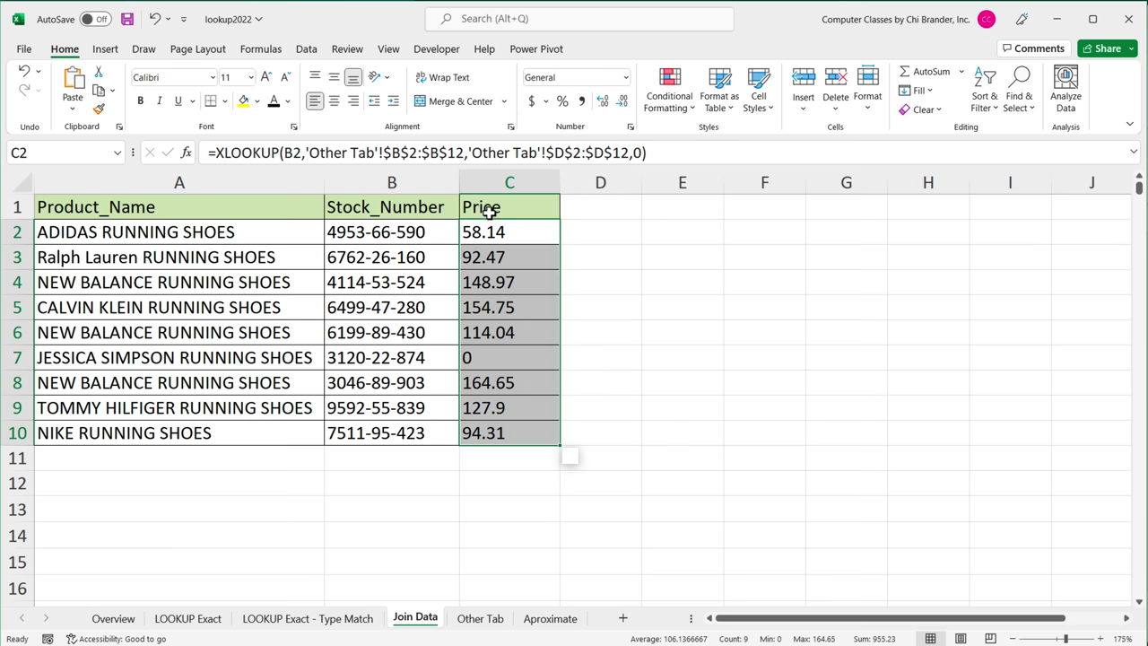
{"action": "left_click", "coordinate": [489, 363]}
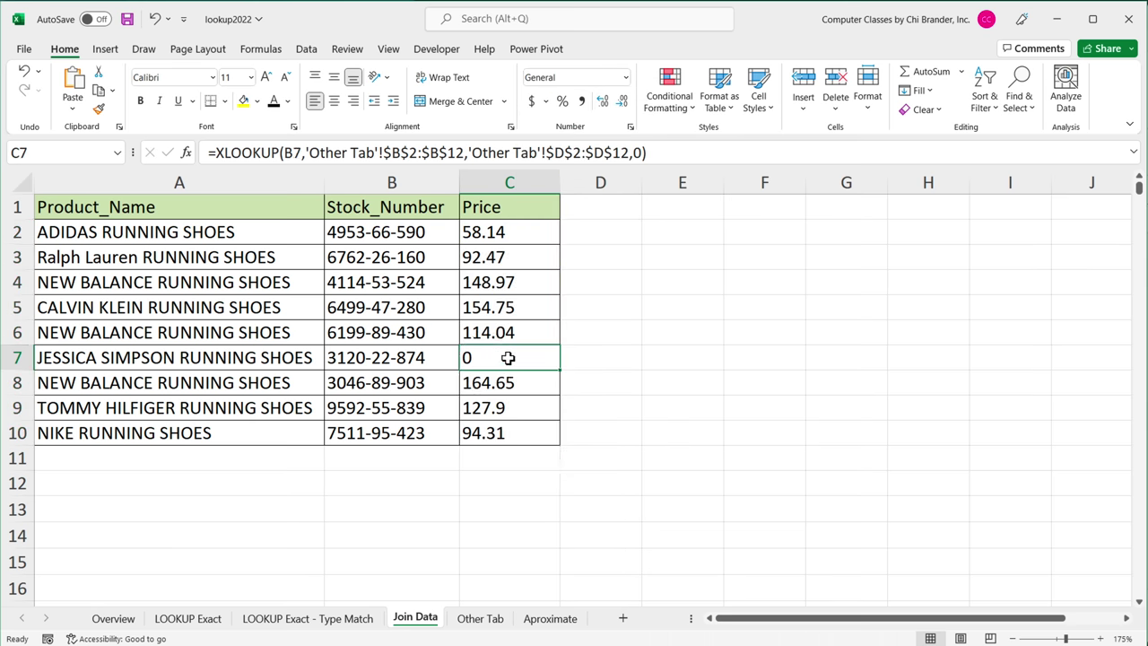
{"action": "left_click", "coordinate": [509, 235]}
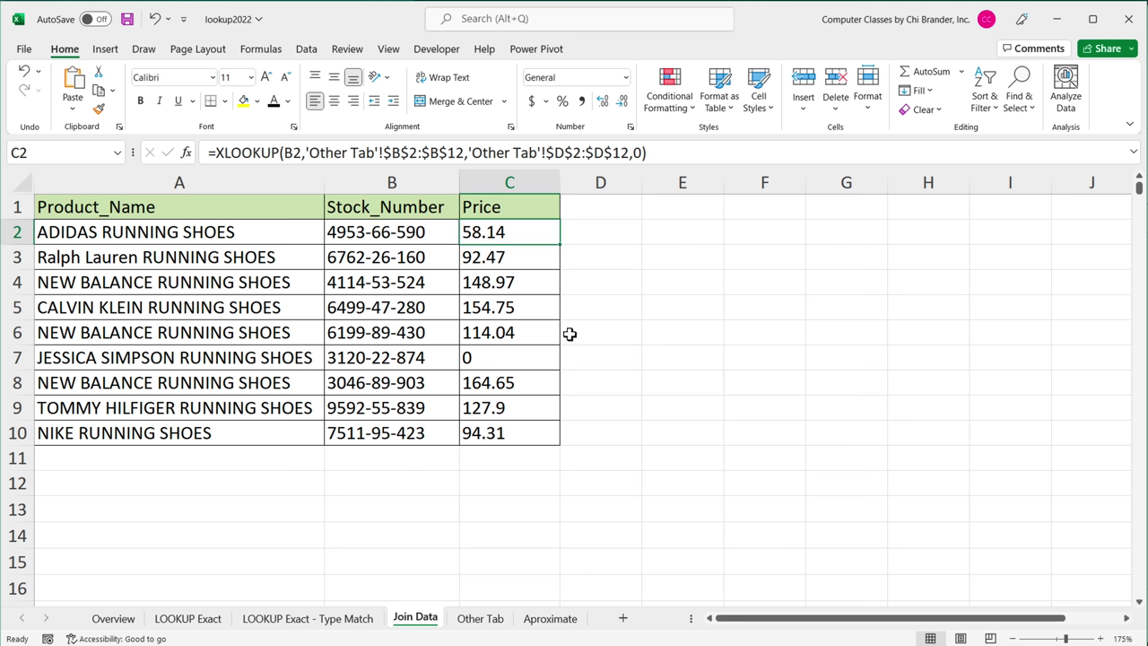
Change C2's XLOOKUP fallback from 0 to "Not Found" and fill it down to C10
{"action": "double_click", "coordinate": [505, 233]}
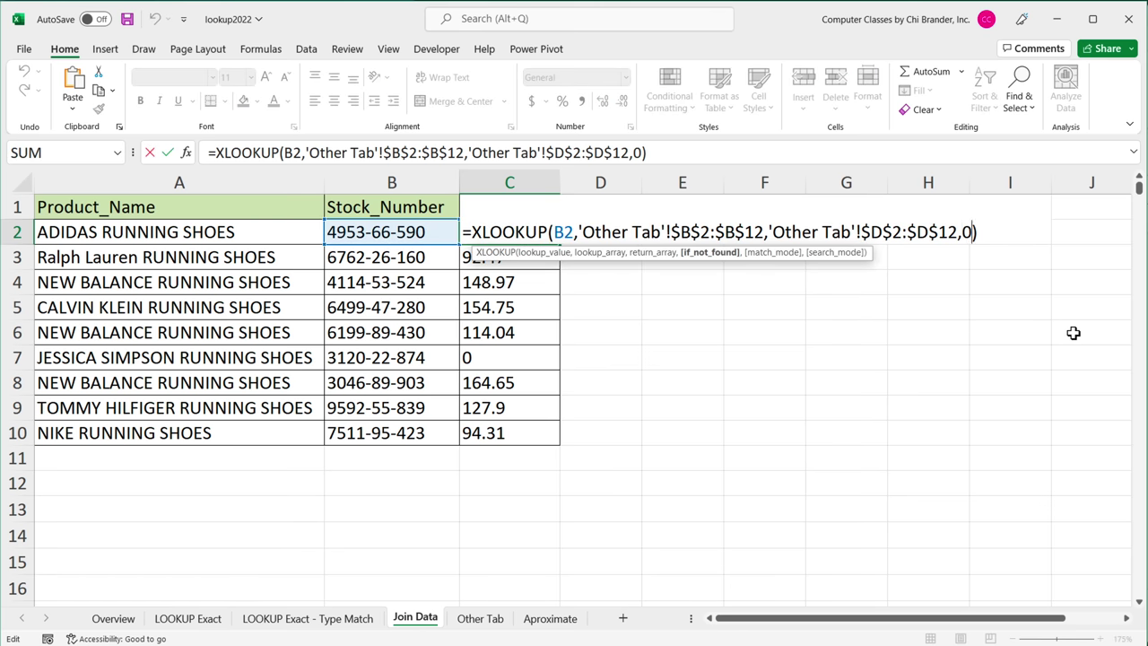
{"action": "key", "text": "BackSpace"}
{"action": "type", "text": "\""}
{"action": "type", "text": "Not Found"}
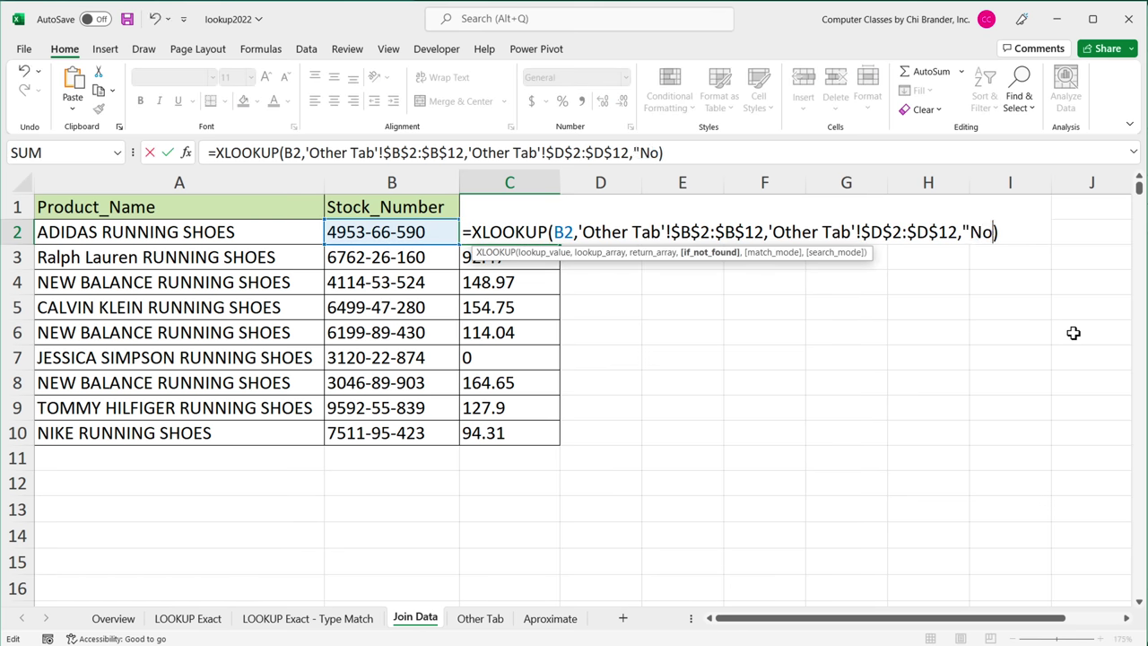
{"action": "type", "text": "\""}
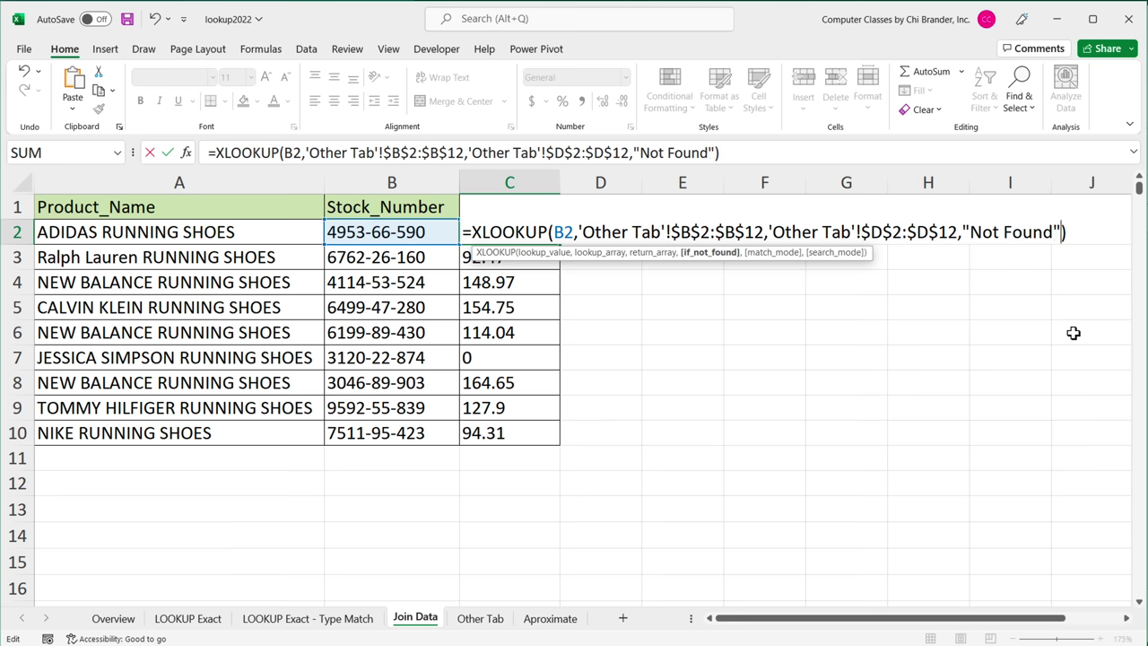
{"action": "key", "text": "Return"}
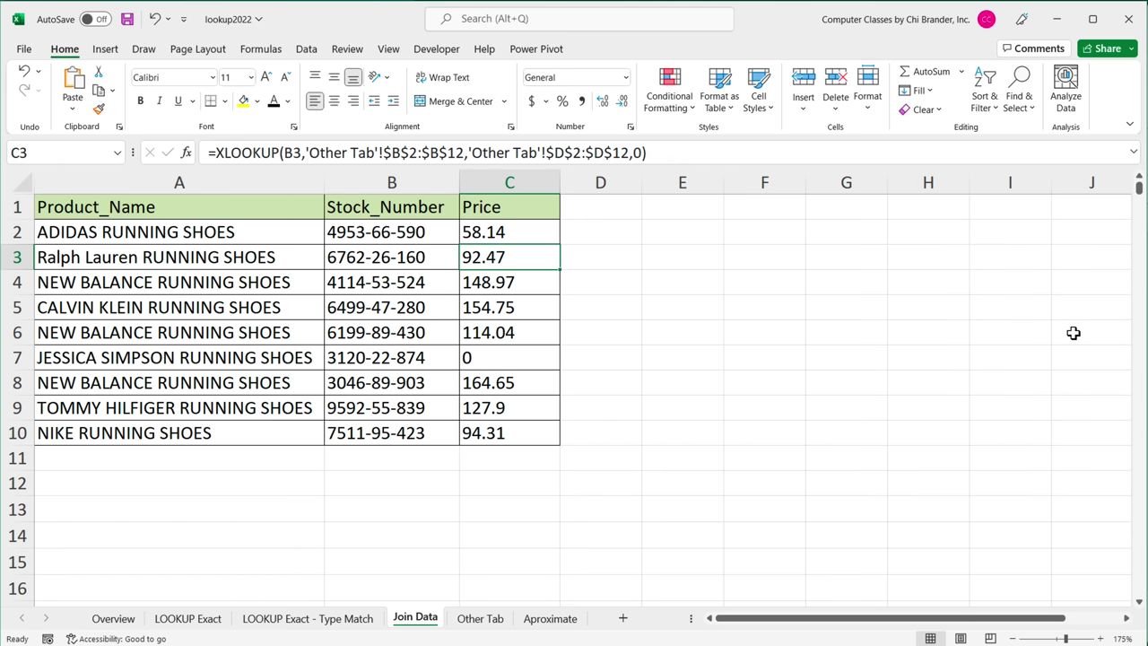
{"action": "left_click", "coordinate": [545, 235]}
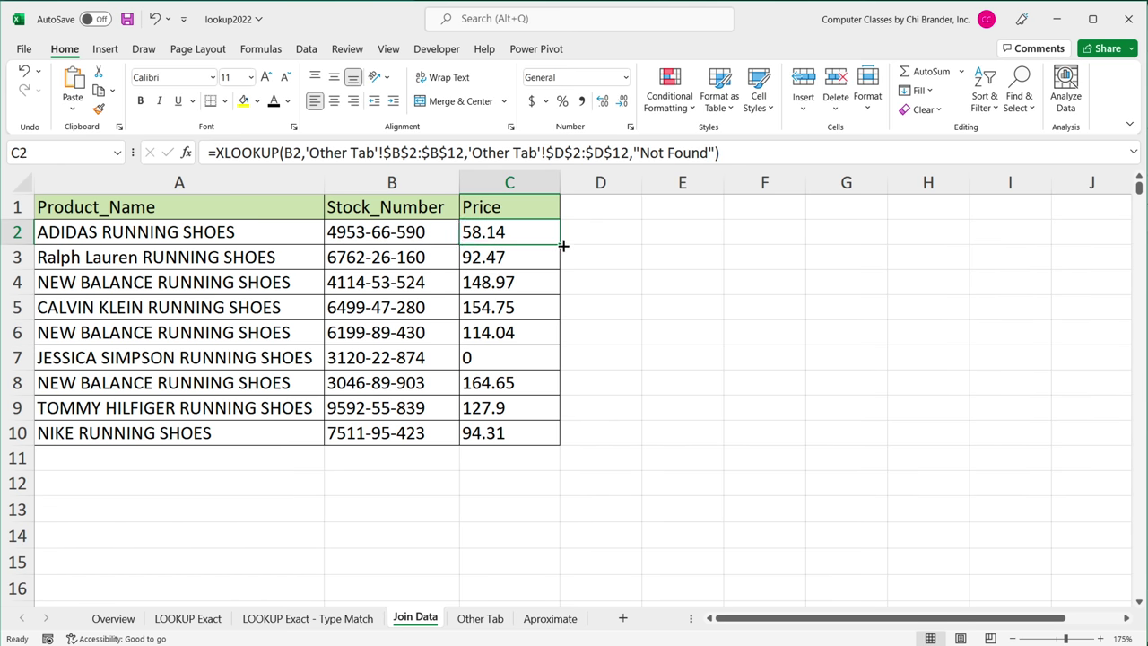
{"action": "left_click_drag", "start_coordinate": [560, 244], "coordinate": [561, 450]}
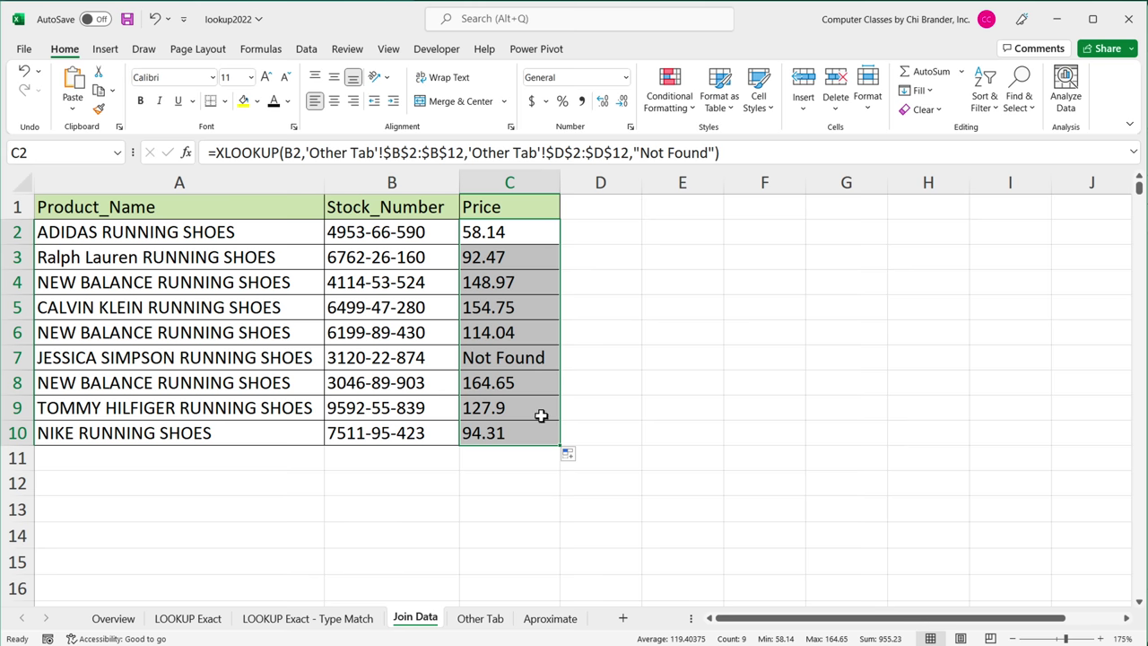
{"action": "left_click", "coordinate": [504, 361]}
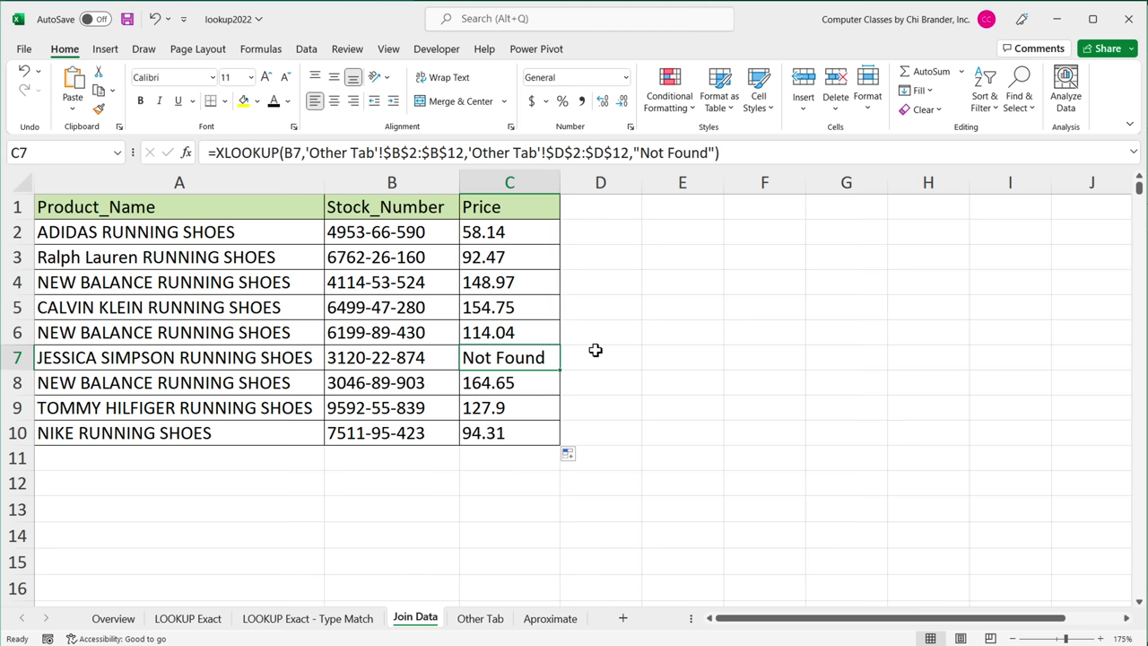
Replace C2's fallback with empty quotes and fill it down to C10, blanking C7
{"action": "double_click", "coordinate": [525, 235]}
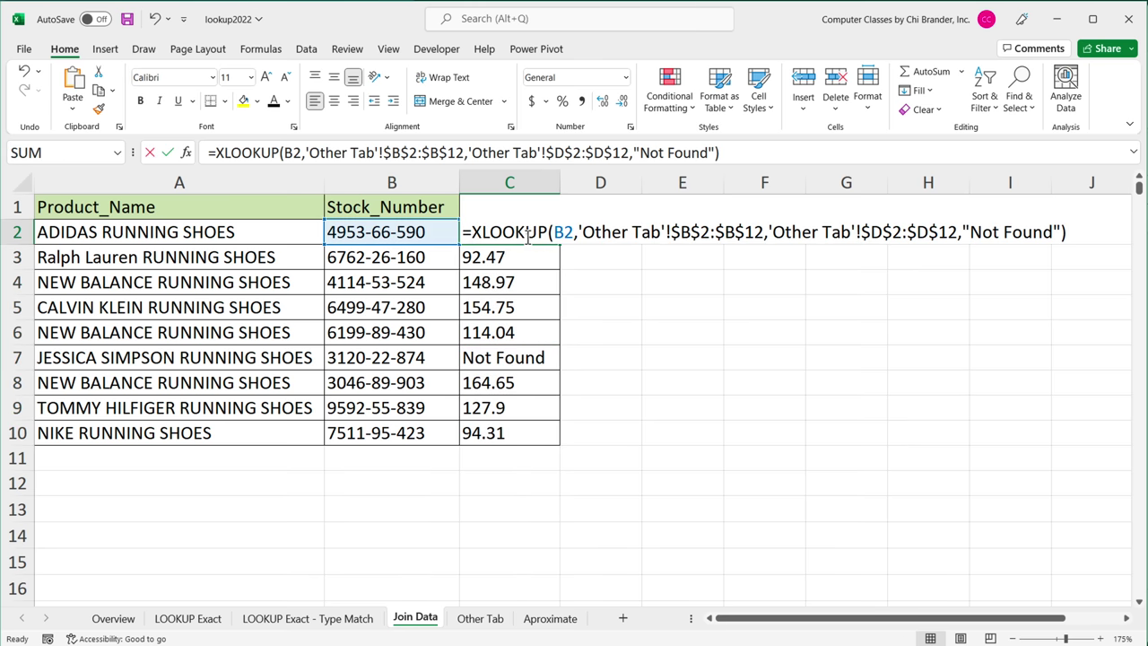
{"action": "left_click_drag", "start_coordinate": [1054, 233], "coordinate": [974, 236]}
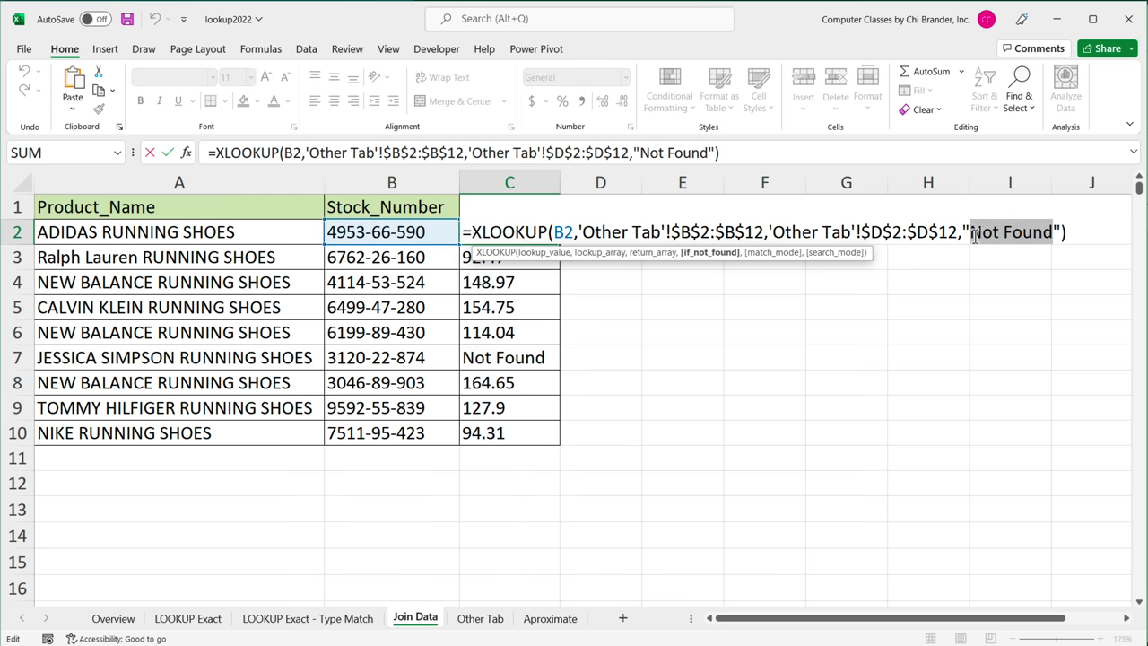
{"action": "key", "text": "BackSpace"}
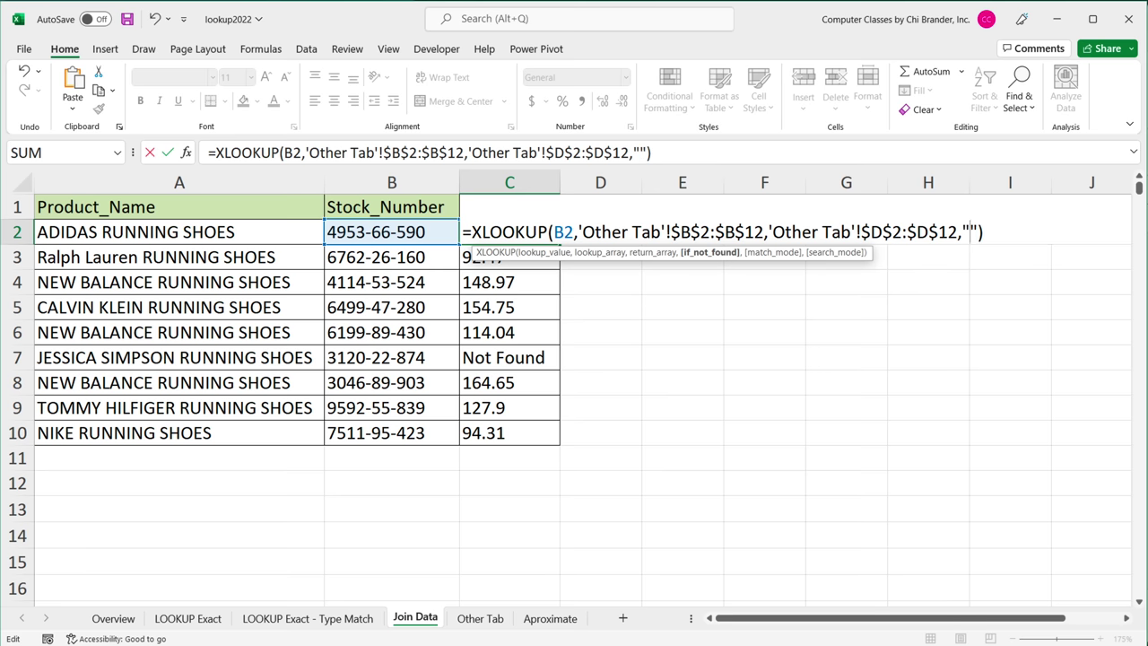
{"action": "left_click", "coordinate": [978, 231]}
{"action": "key", "text": "Return"}
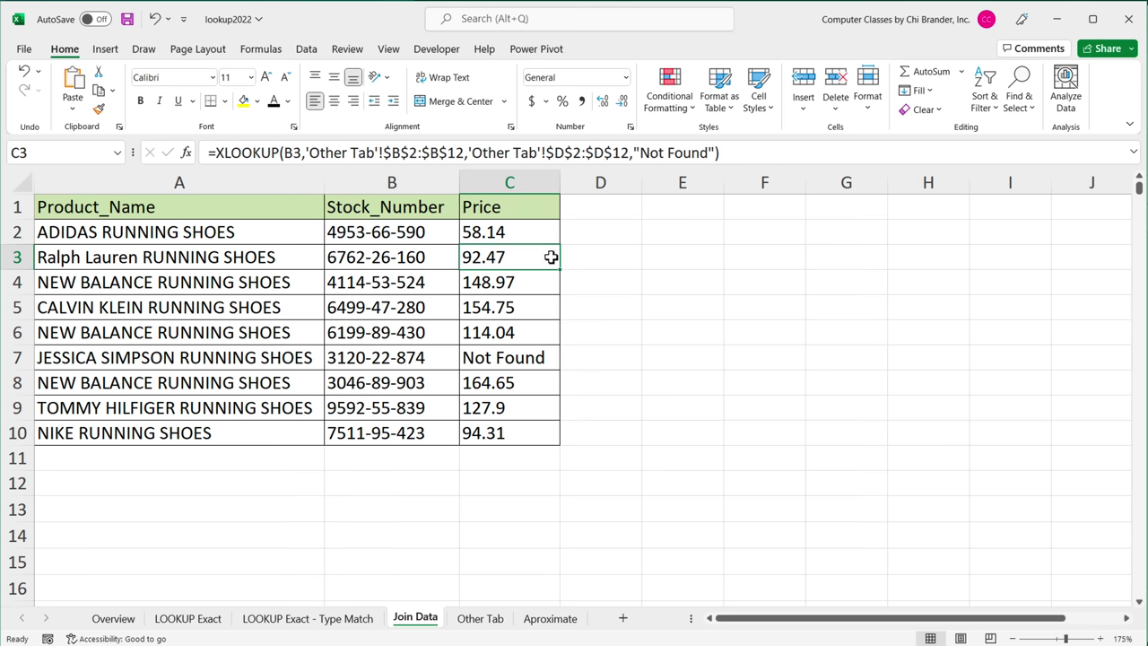
{"action": "left_click", "coordinate": [556, 238]}
{"action": "left_click_drag", "start_coordinate": [559, 244], "coordinate": [563, 447]}
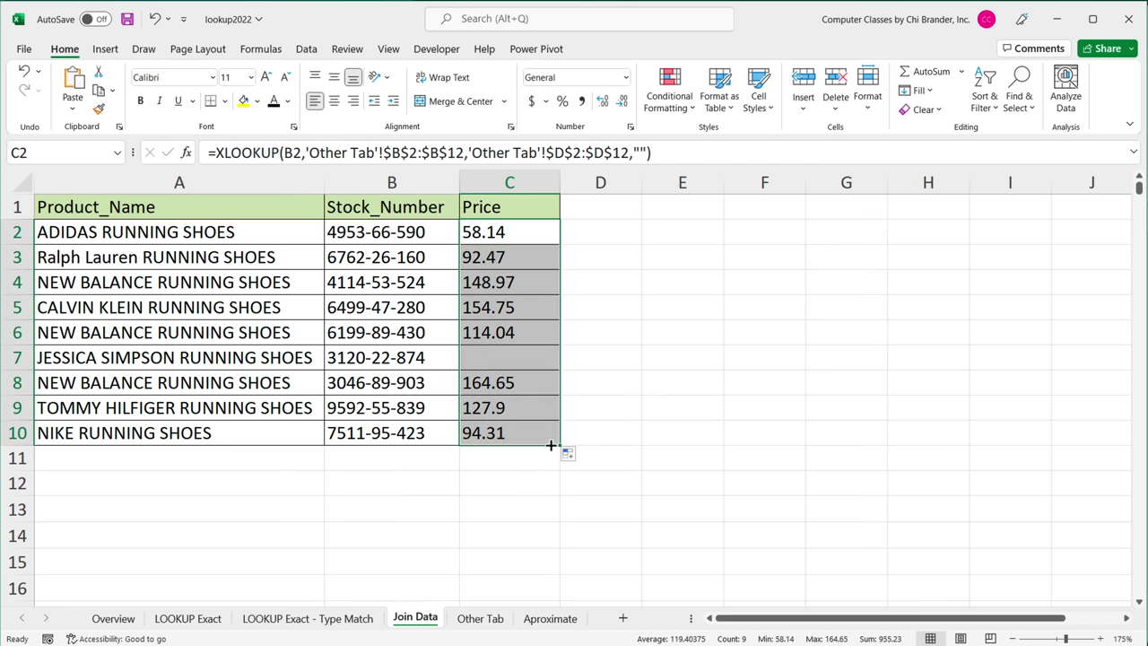
{"action": "left_click", "coordinate": [494, 359]}
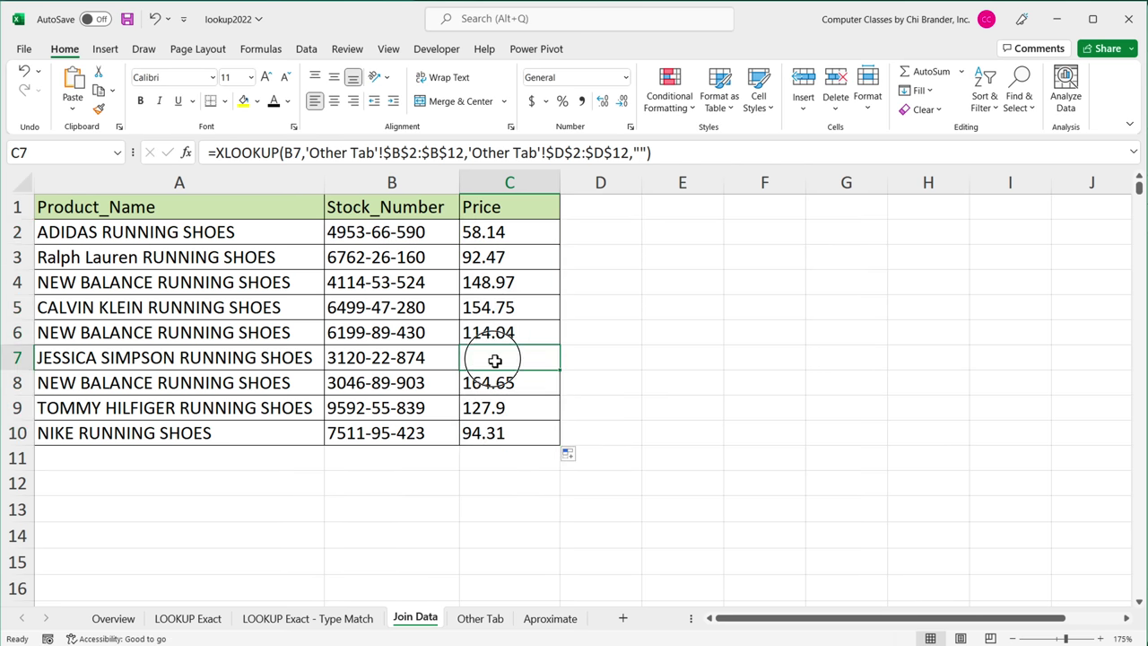
Restore "Not Found" as the fallback argument in C2's XLOOKUP
{"action": "left_click", "coordinate": [508, 233]}
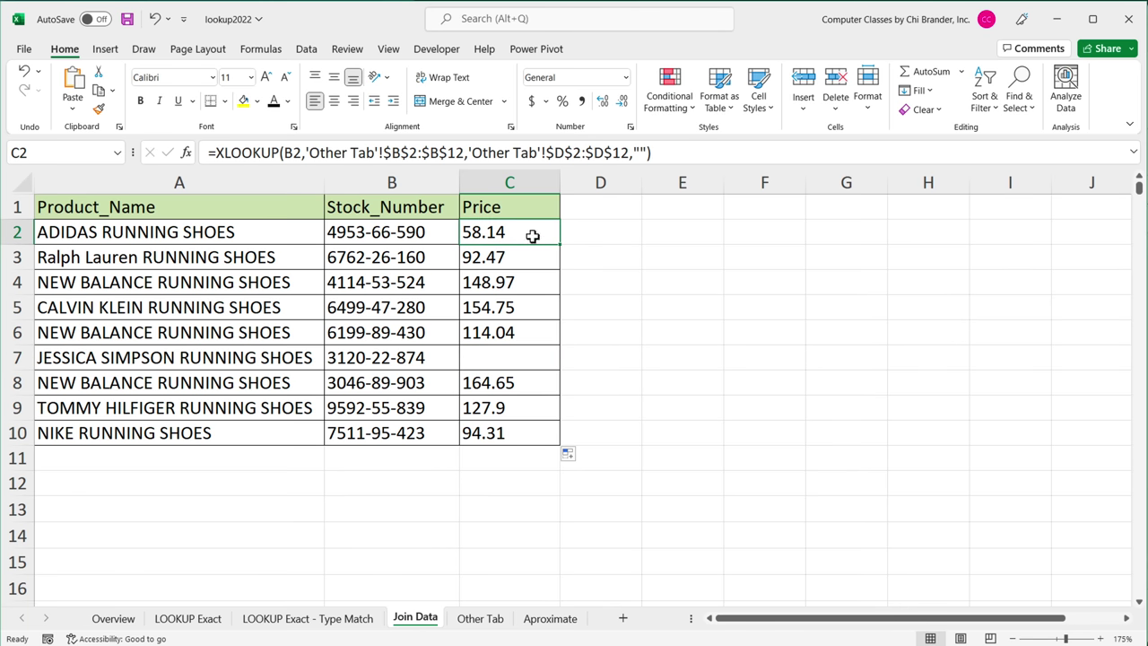
{"action": "double_click", "coordinate": [533, 235]}
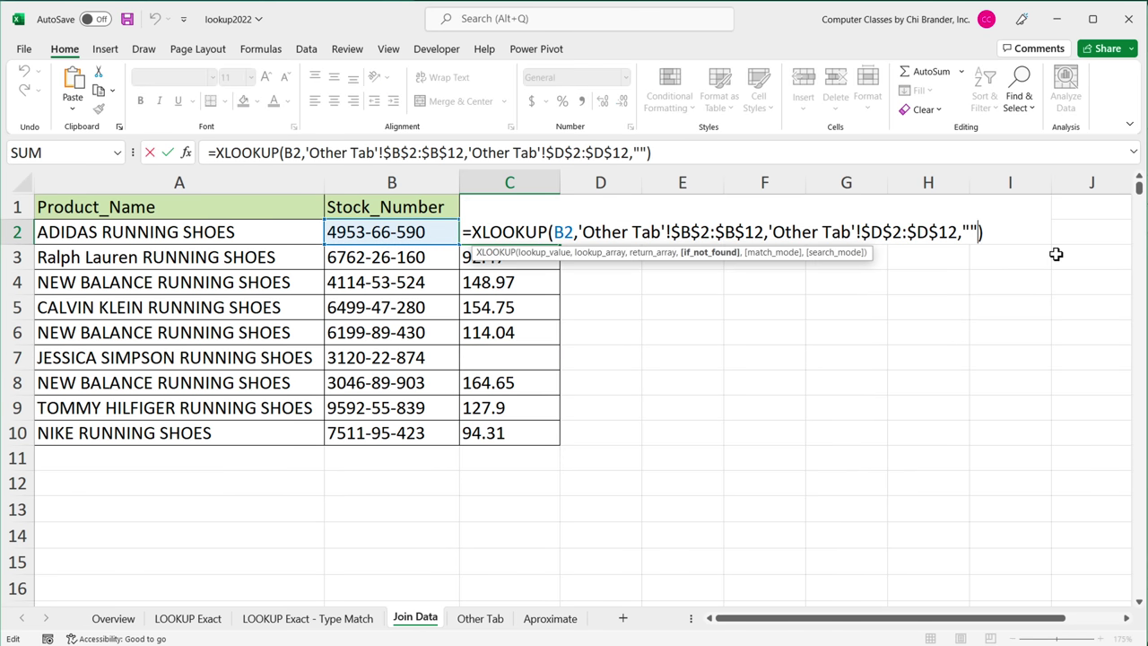
{"action": "left_click_drag", "start_coordinate": [963, 232], "coordinate": [980, 234]}
{"action": "left_click_drag", "start_coordinate": [979, 233], "coordinate": [966, 233]}
{"action": "type", "text": "Not Found"}
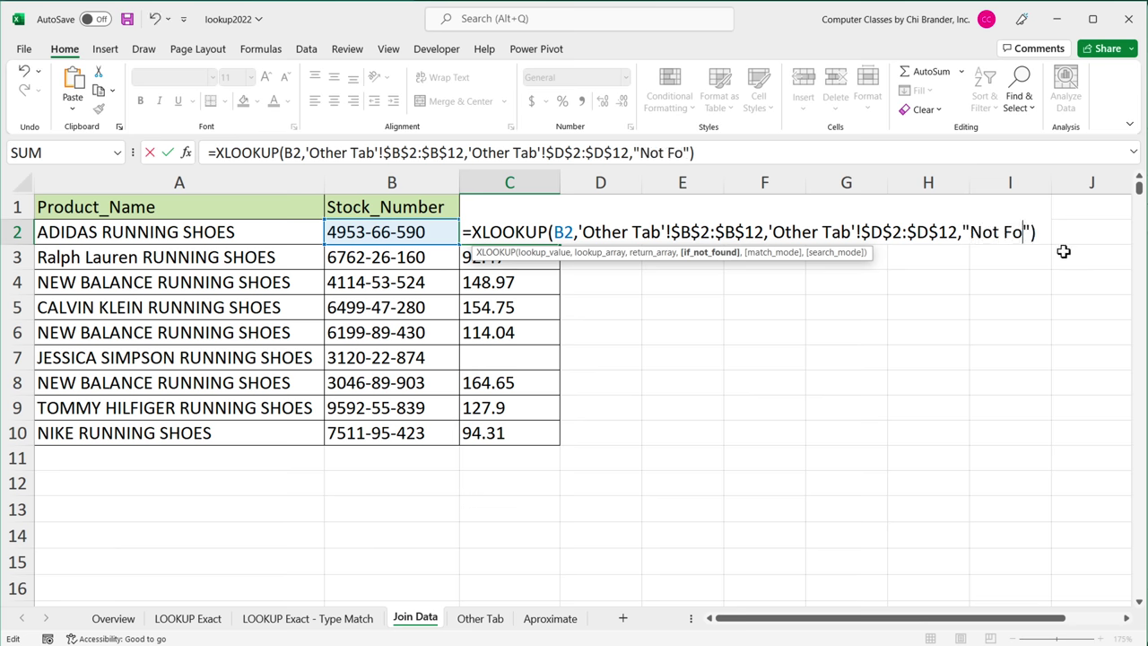
{"action": "key", "text": "Return"}
Fill the Not Found formula to C10, then add match mode 0 in C2 and refill
{"action": "left_click", "coordinate": [556, 236]}
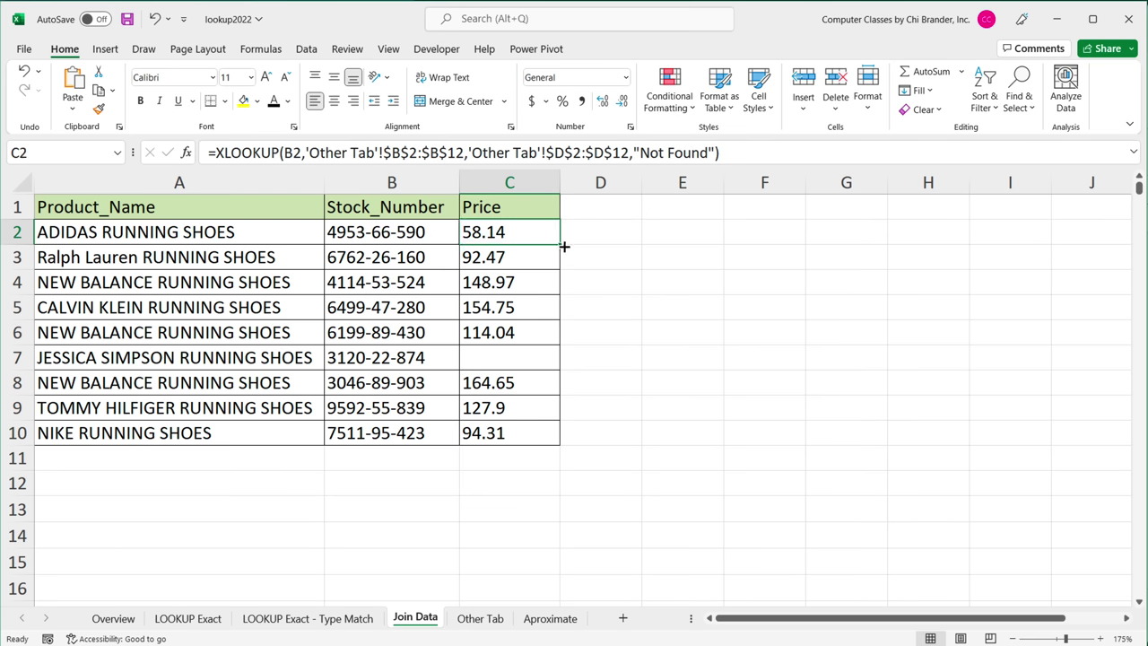
{"action": "left_click_drag", "start_coordinate": [559, 244], "coordinate": [562, 451]}
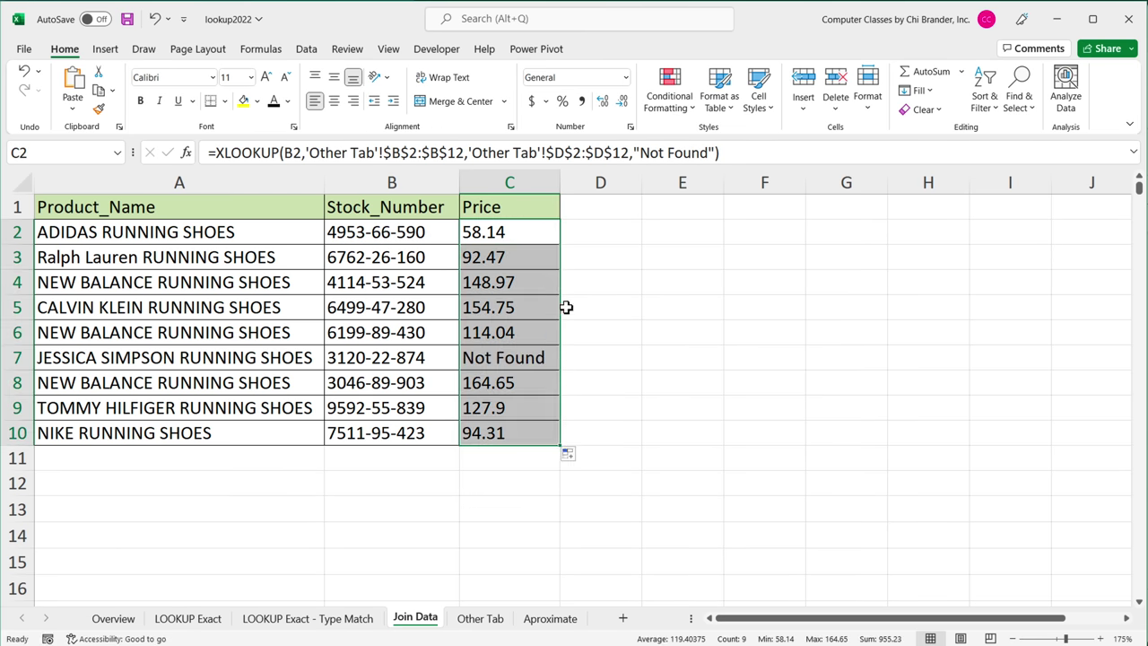
{"action": "double_click", "coordinate": [540, 237]}
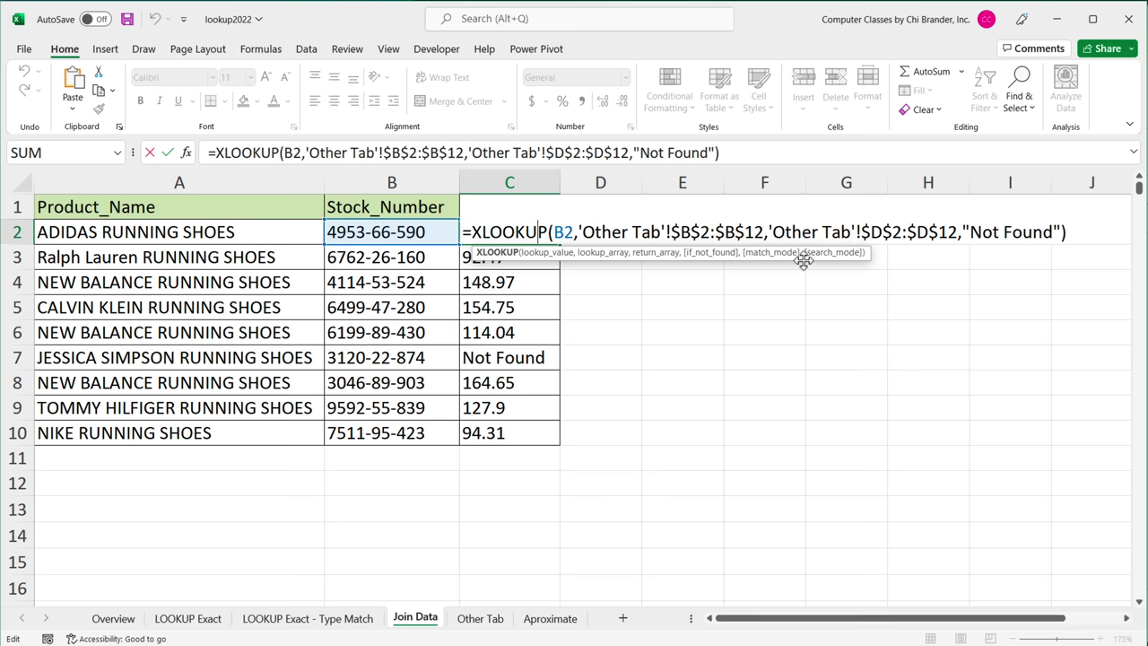
{"action": "left_click", "coordinate": [1064, 230]}
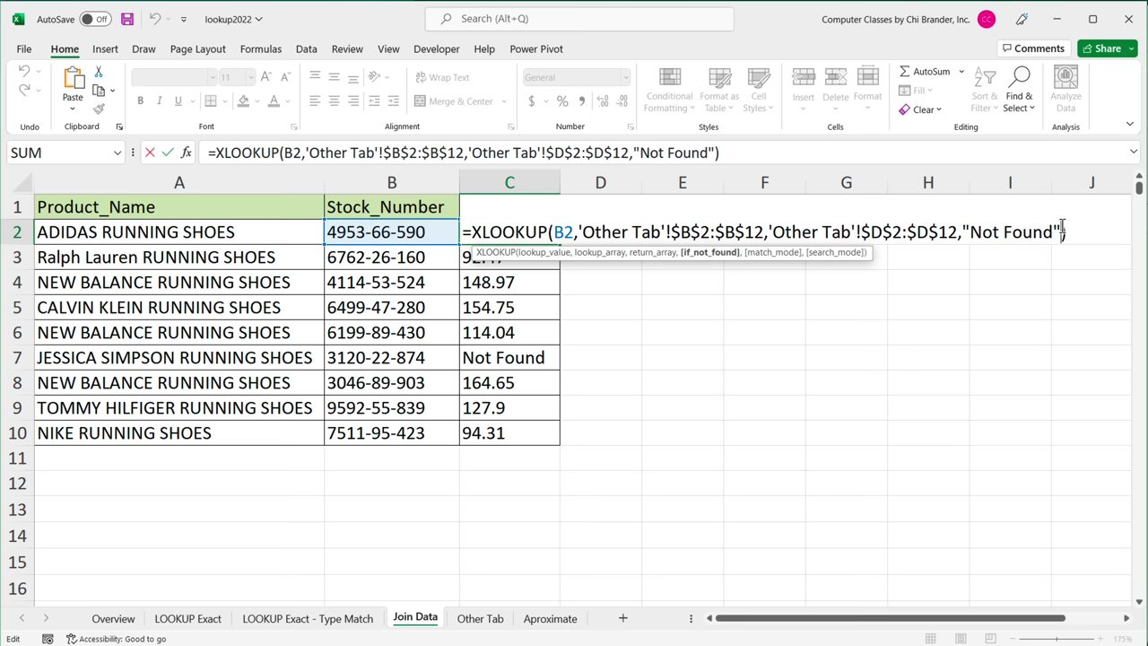
{"action": "type", "text": ","}
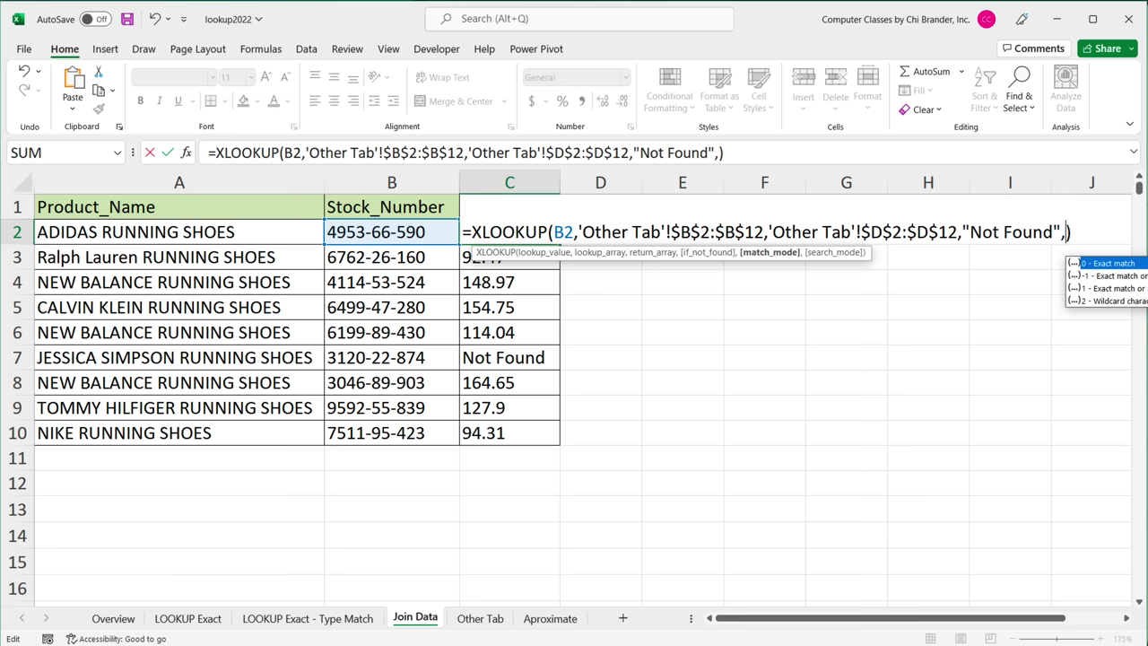
{"action": "type", "text": "0"}
{"action": "key", "text": "Return"}
{"action": "left_click", "coordinate": [553, 237]}
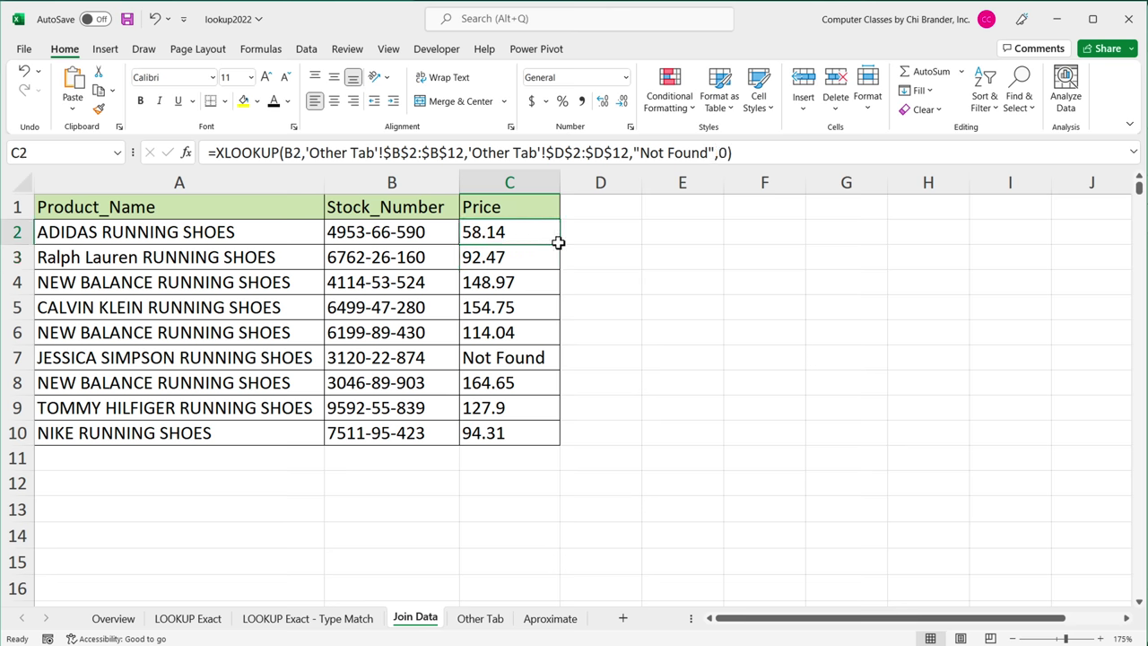
{"action": "left_click_drag", "start_coordinate": [560, 244], "coordinate": [546, 439]}
Re-enter match mode 0 in C2's XLOOKUP after reviewing the match_mode options
{"action": "double_click", "coordinate": [542, 240]}
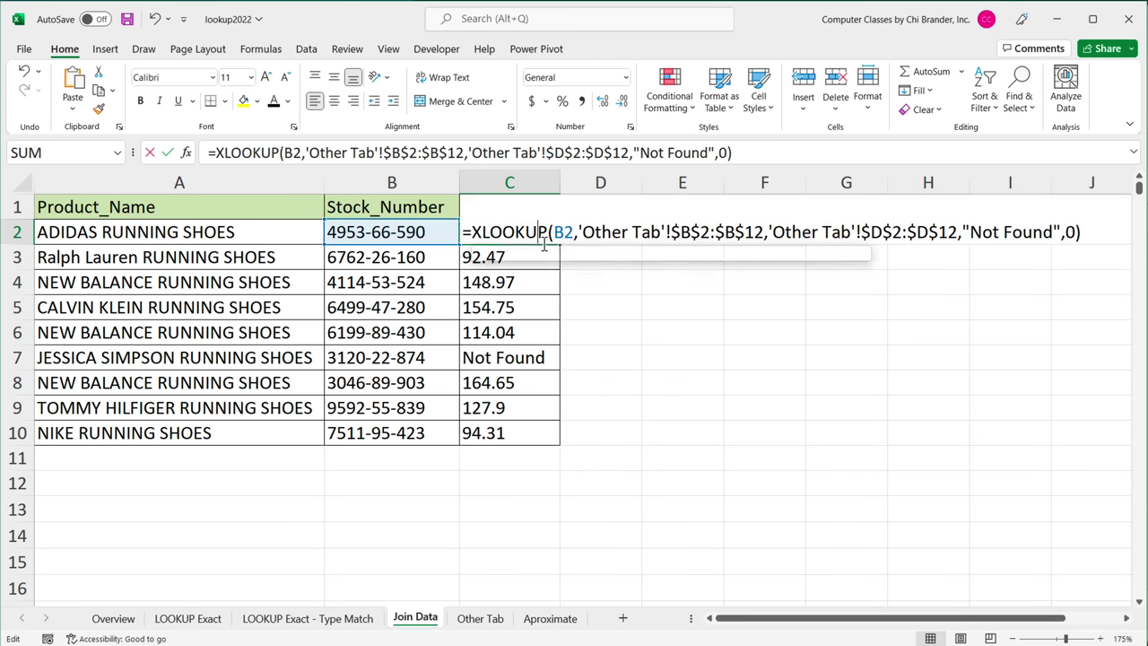
{"action": "left_click", "coordinate": [1077, 235]}
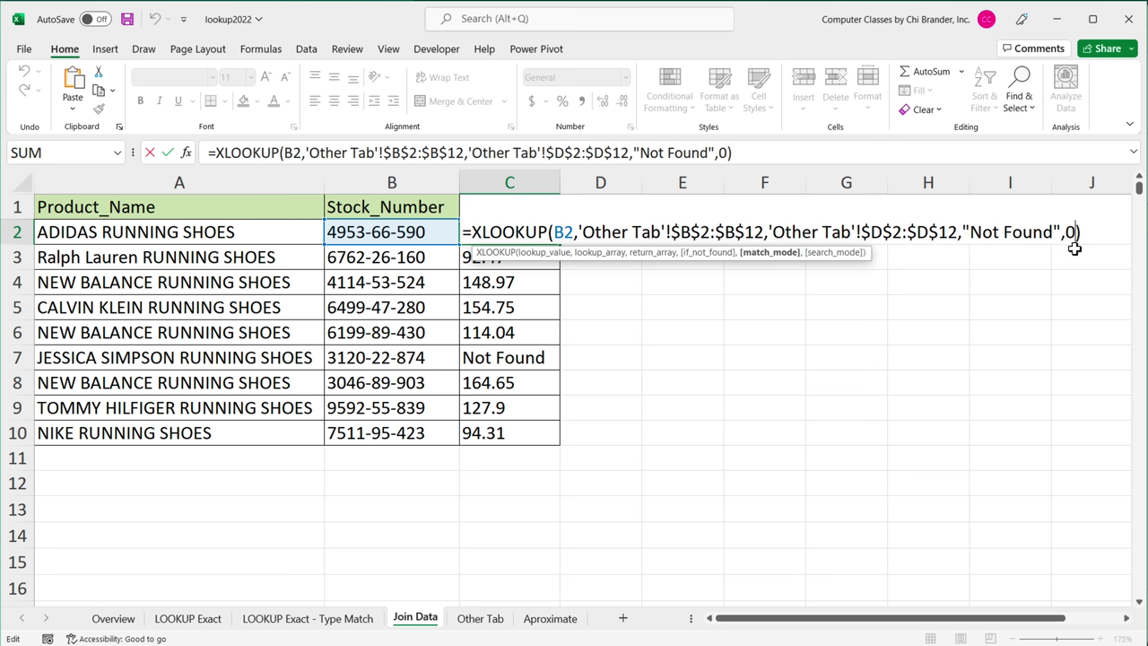
{"action": "key", "text": "BackSpace"}
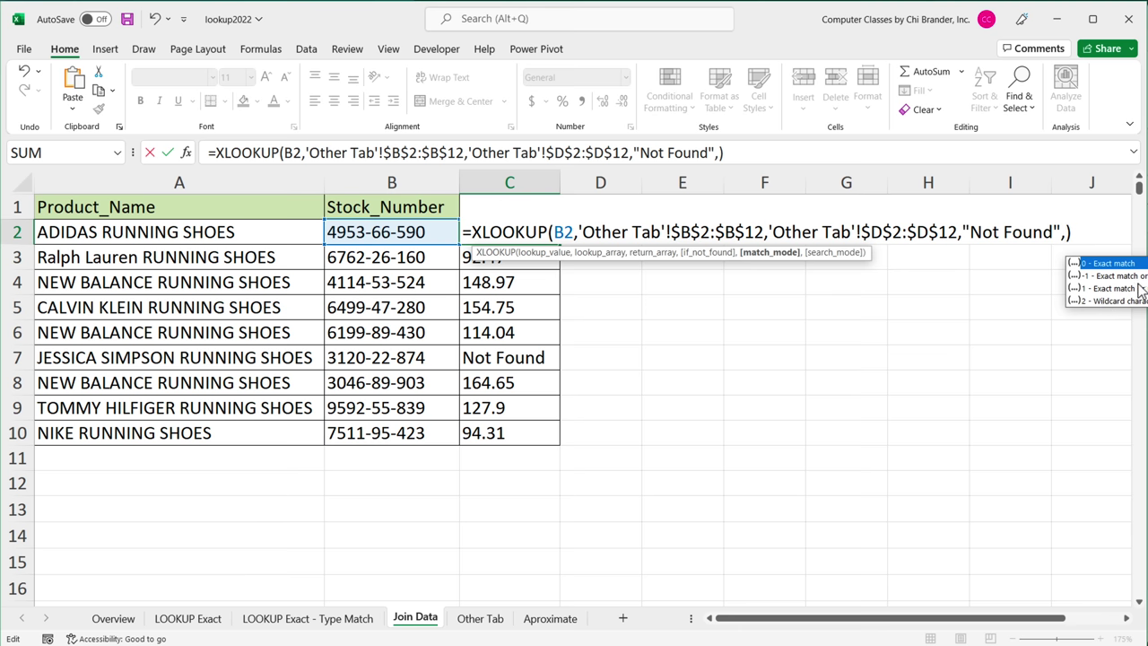
{"action": "type", "text": "0"}
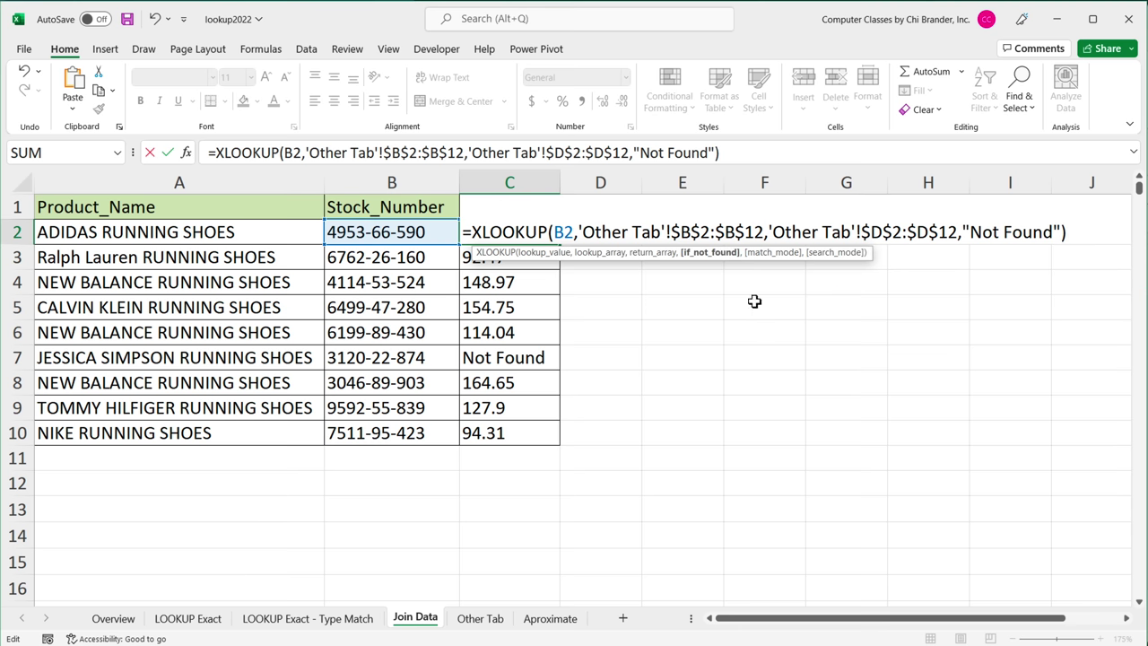
{"action": "key", "text": "Return"}
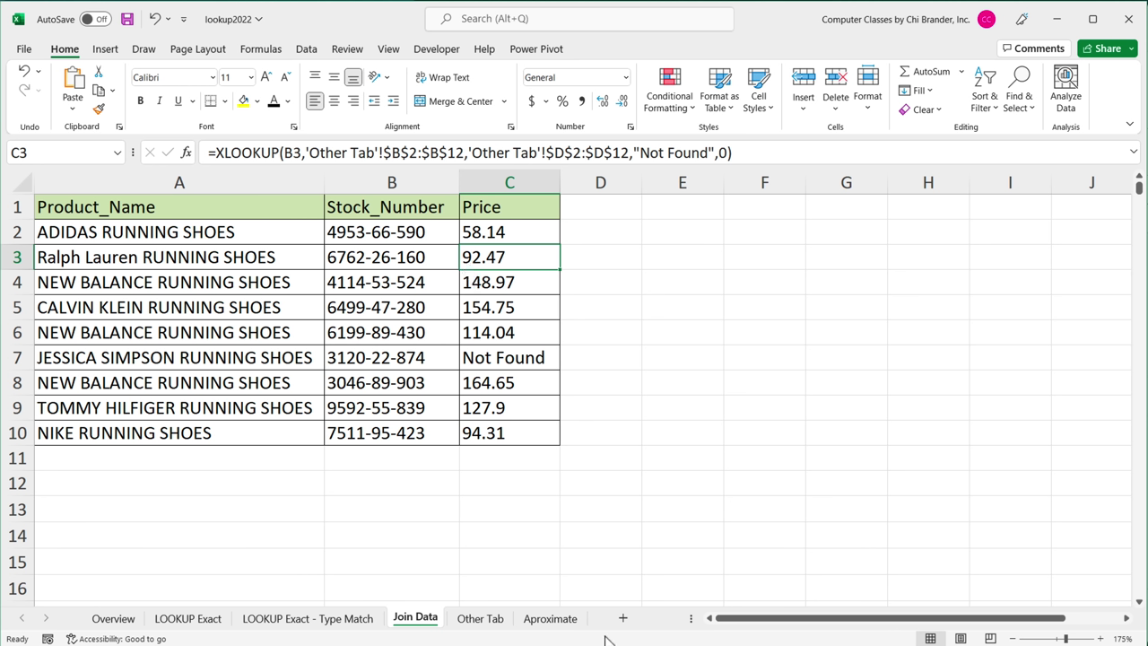
On the Approximate Match sheet, enter 7000 as the sales amount in A12
{"action": "left_click", "coordinate": [550, 619]}
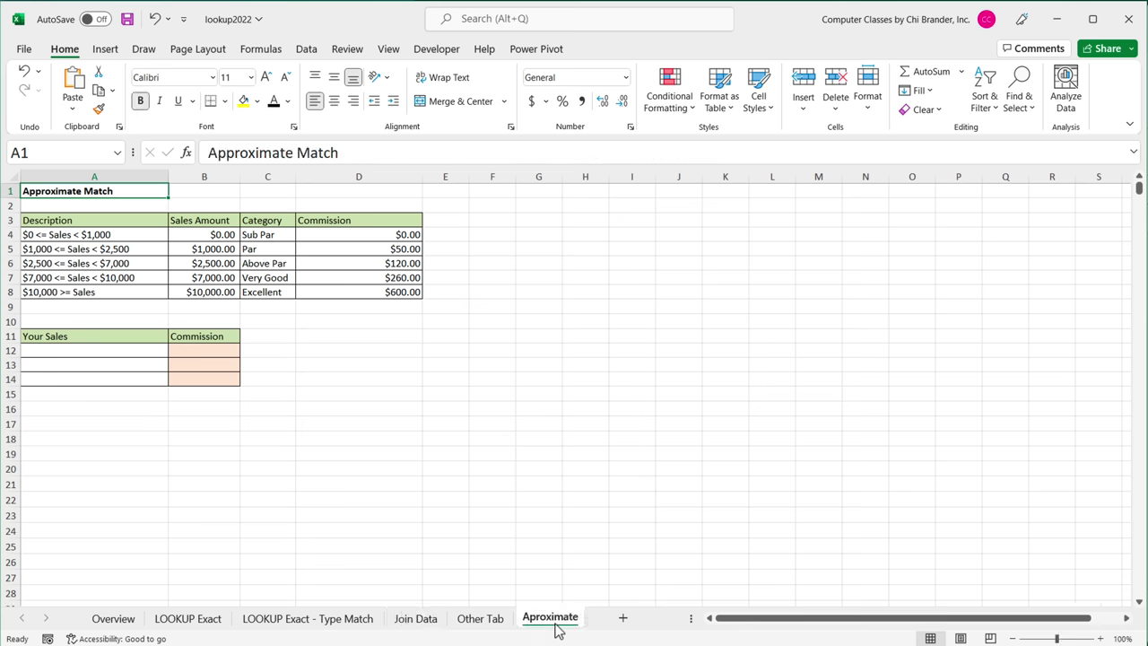
{"action": "scroll", "coordinate": [200, 349], "scroll_direction": "up", "scroll_amount": 6}
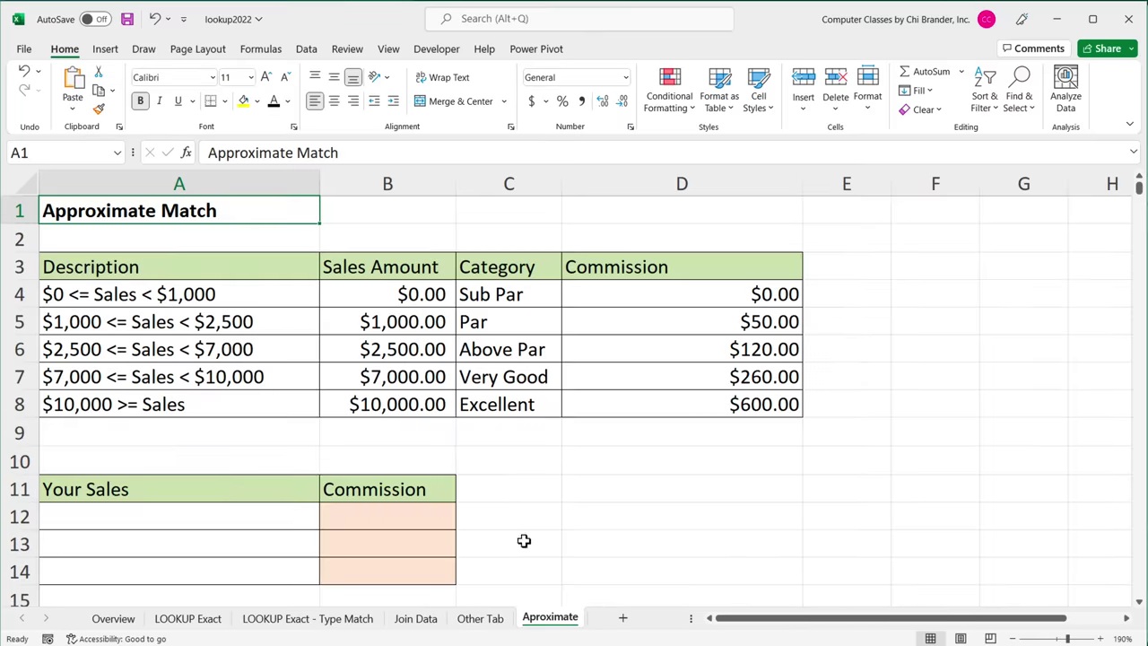
{"action": "left_click", "coordinate": [232, 524]}
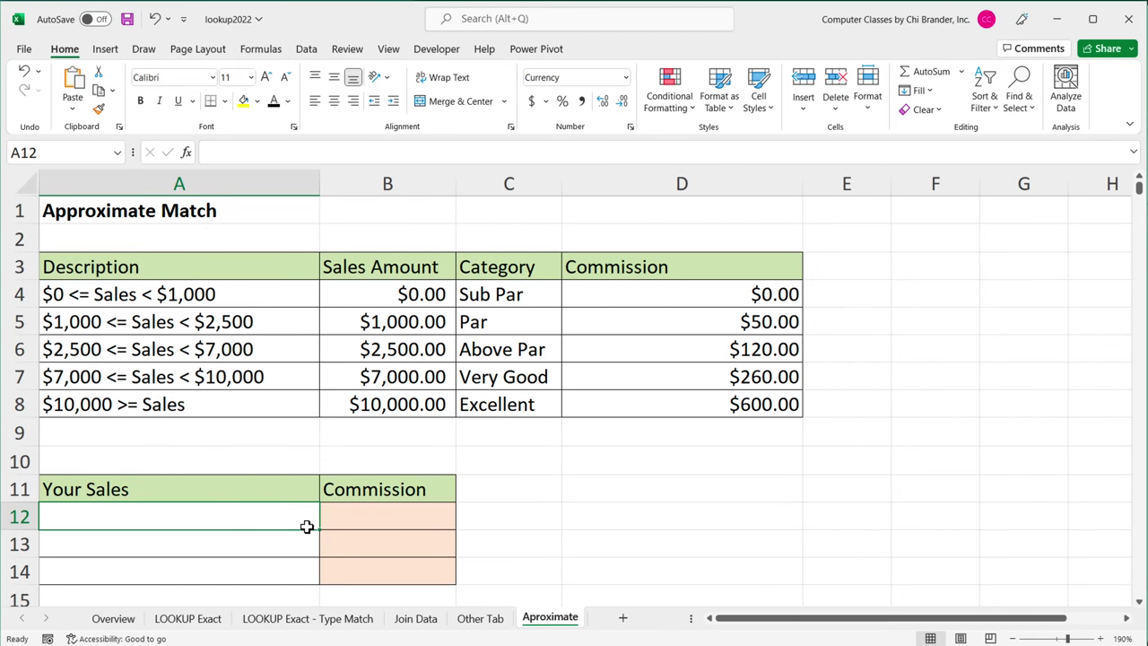
{"action": "type", "text": "7000"}
{"action": "key", "text": "Return"}
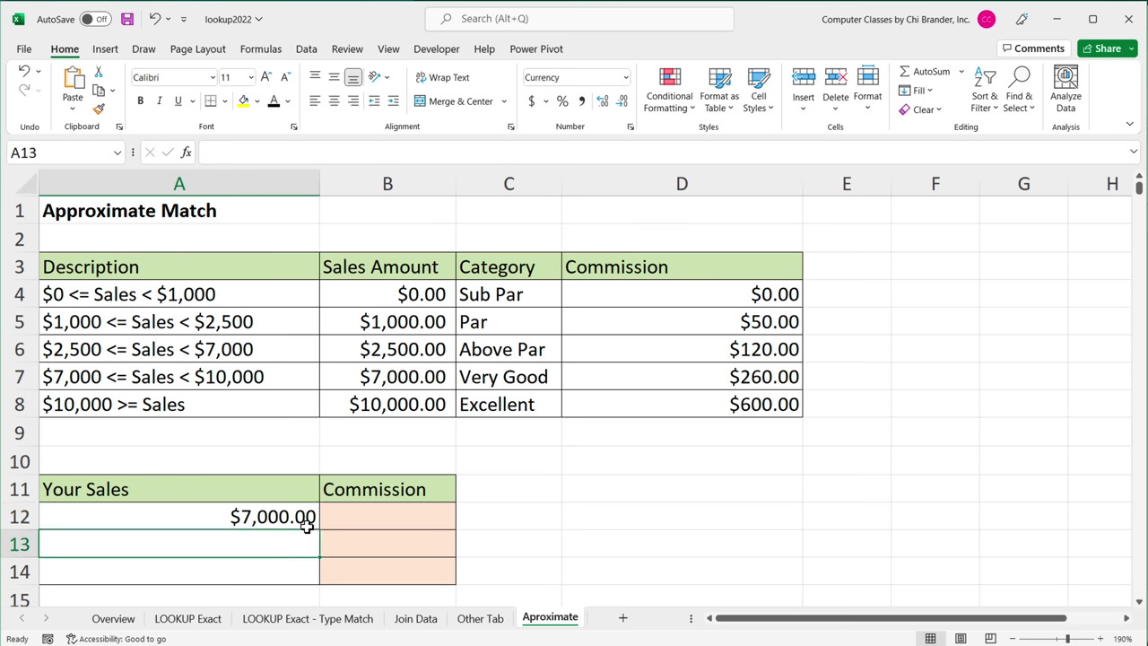
Enter =XLOOKUP(A12,B4:B8,C4:C8) in B12, returning Very Good
{"action": "left_click", "coordinate": [356, 522]}
{"action": "type", "text": "="}
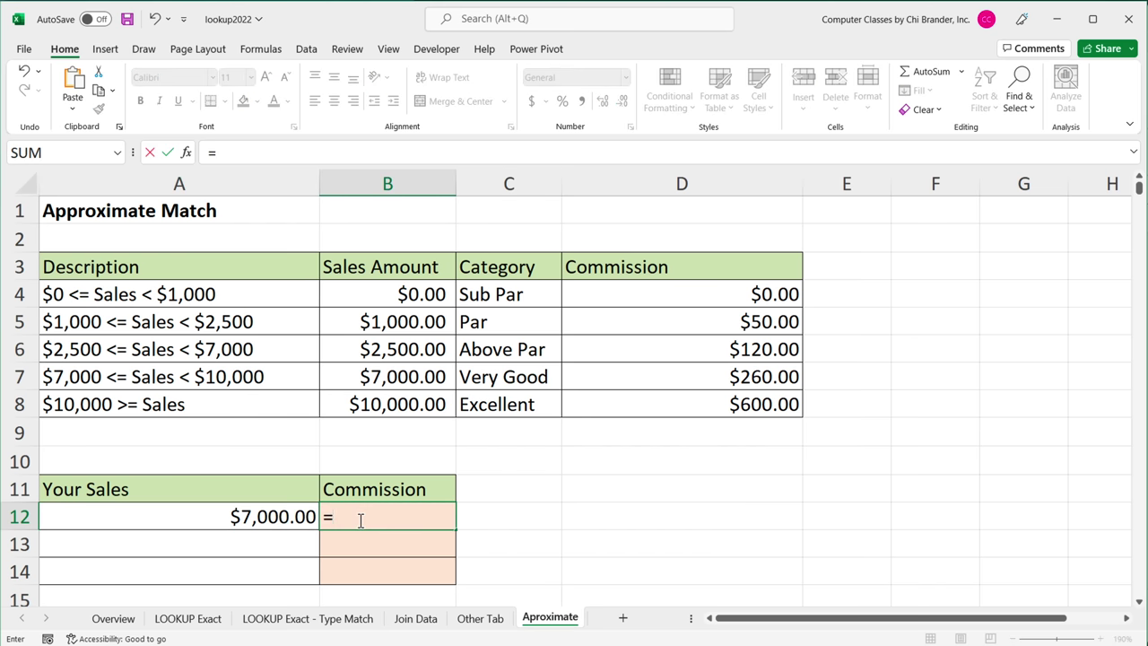
{"action": "type", "text": "XLOOKUP("}
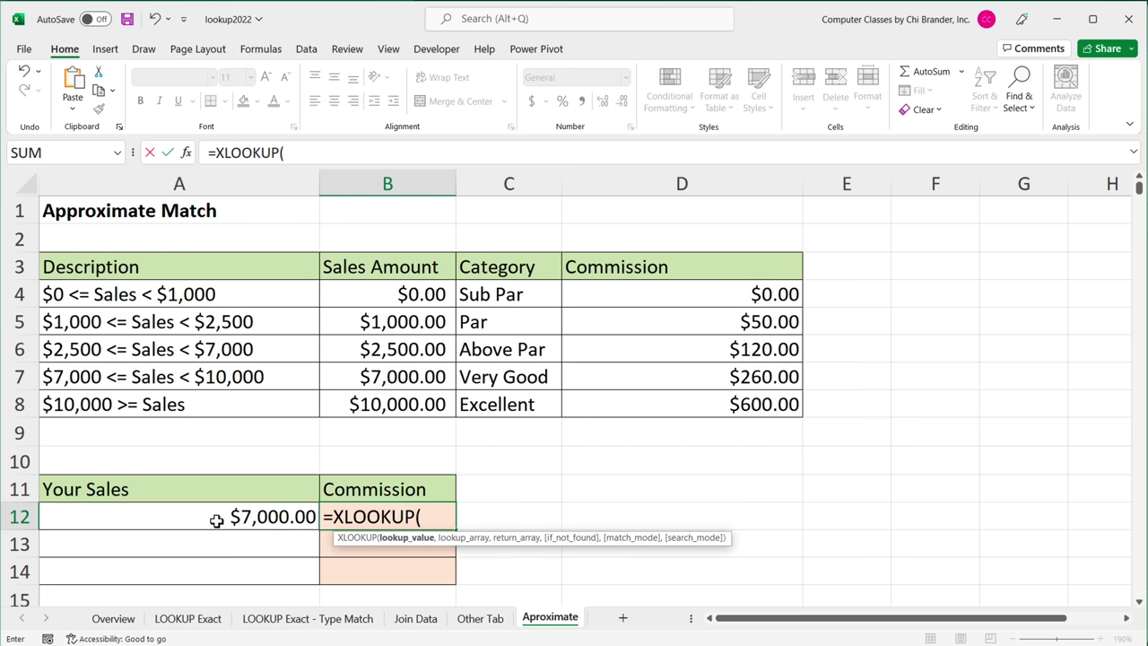
{"action": "left_click", "coordinate": [216, 520]}
{"action": "type", "text": ","}
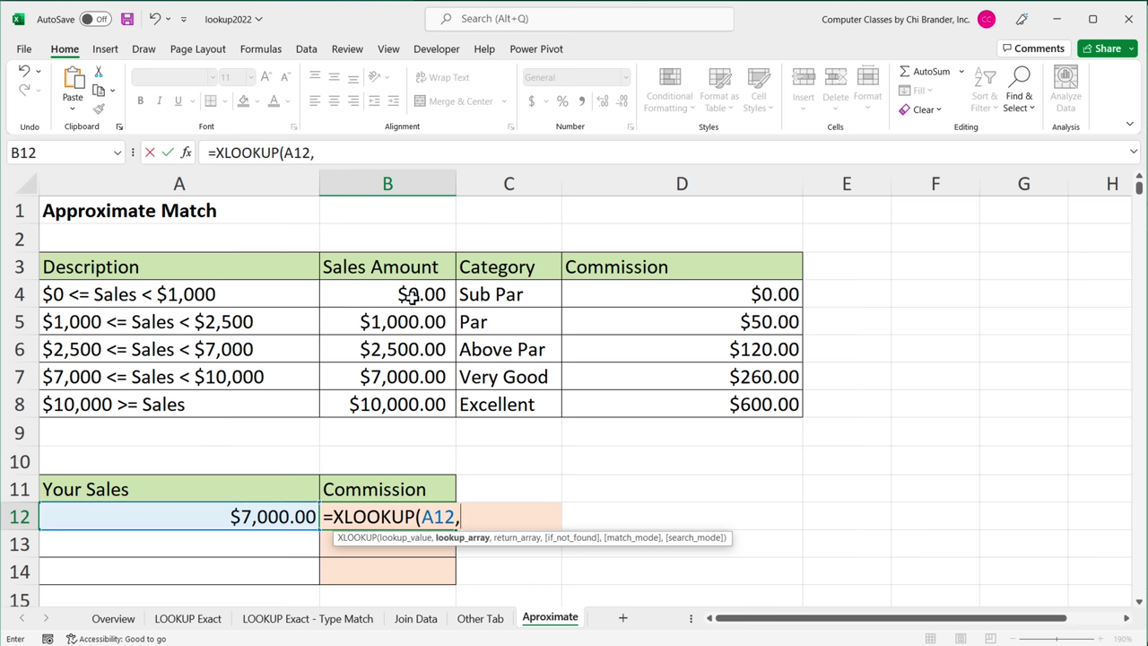
{"action": "left_click_drag", "start_coordinate": [411, 299], "coordinate": [418, 410]}
{"action": "type", "text": ","}
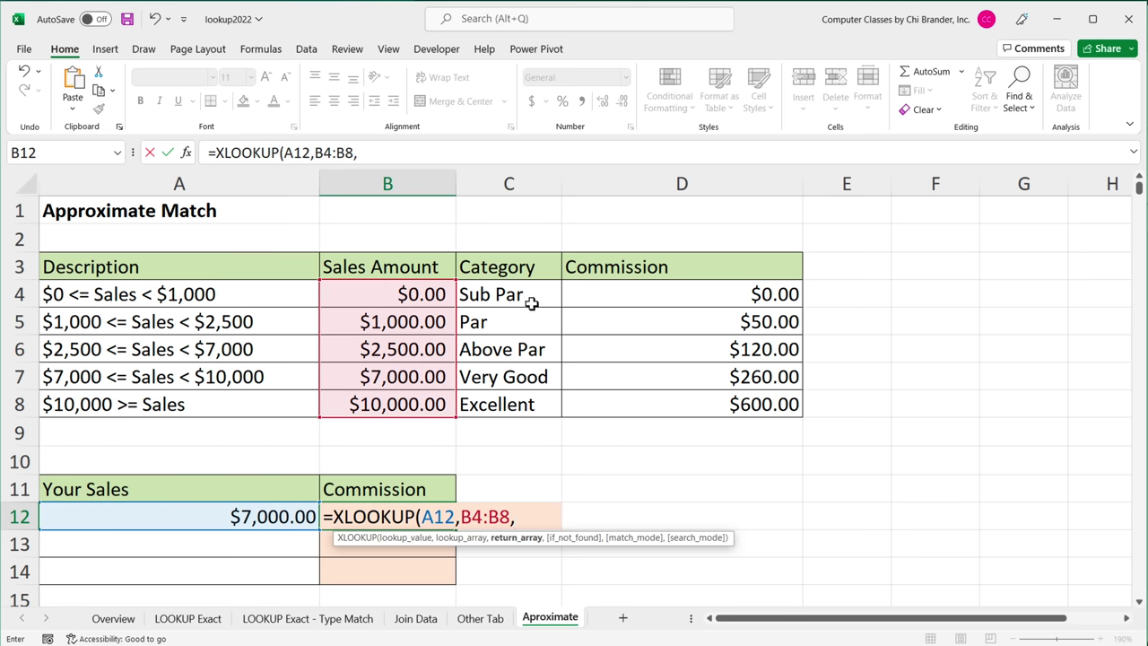
{"action": "left_click_drag", "start_coordinate": [531, 304], "coordinate": [538, 399]}
{"action": "type", "text": ")"}
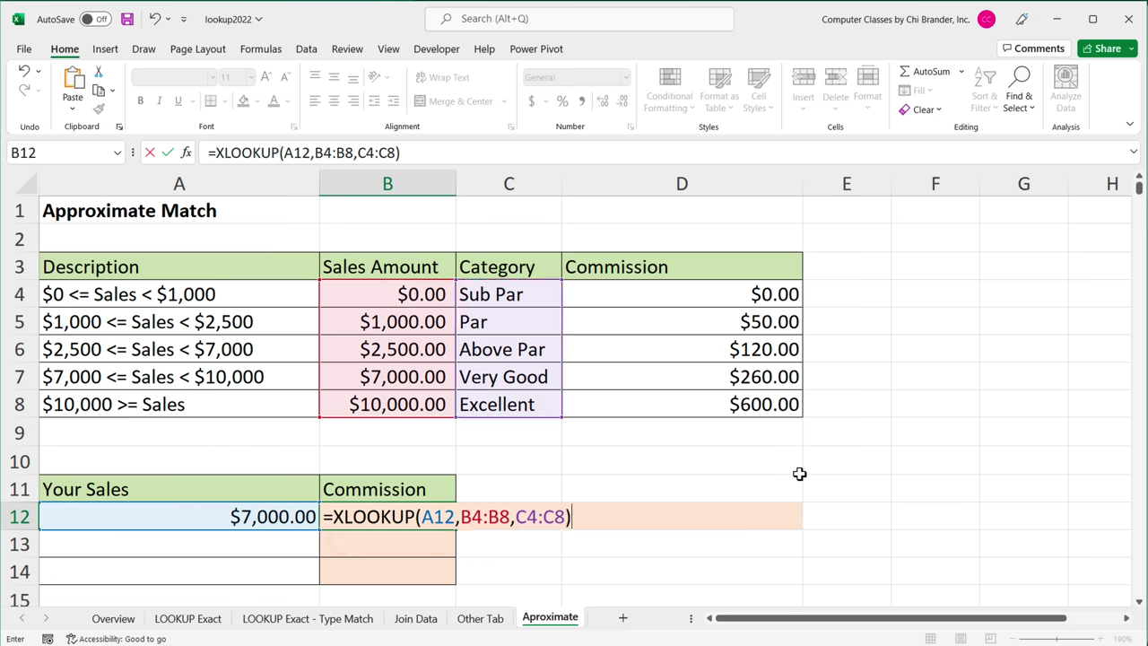
{"action": "key", "text": "Return"}
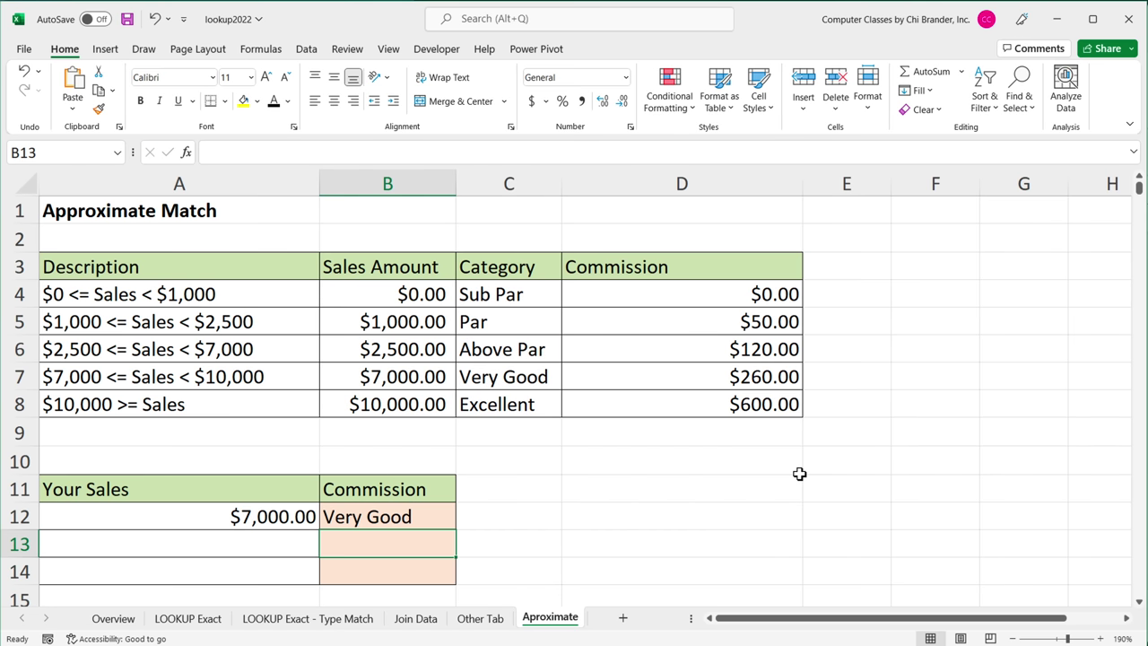
{"action": "left_click", "coordinate": [377, 517]}
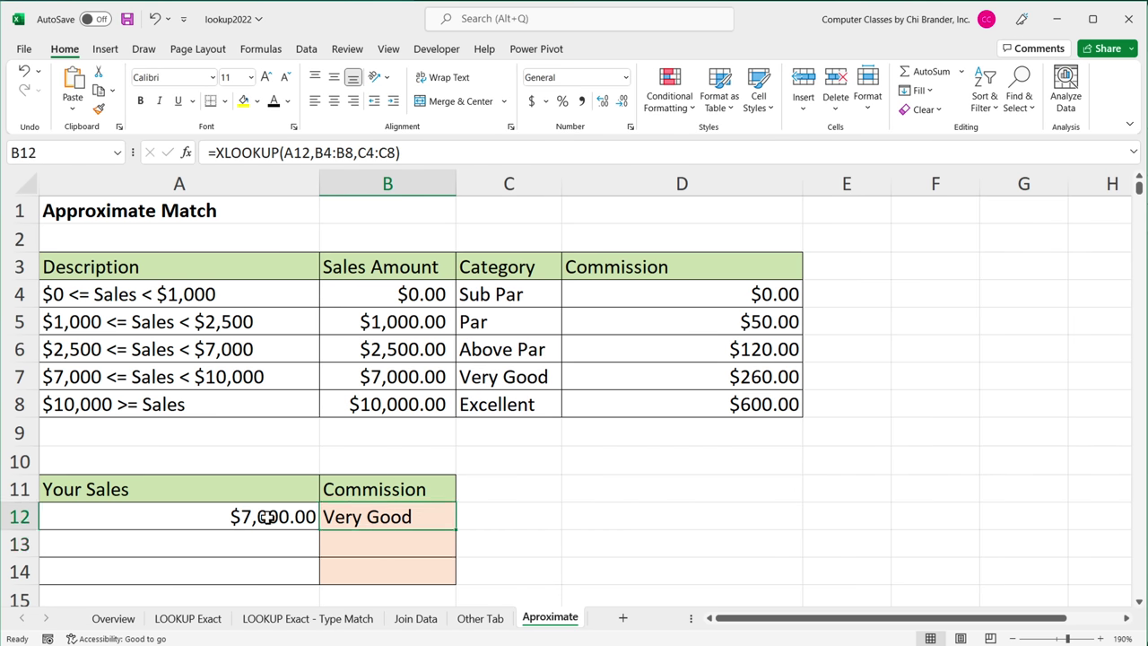
Change A12 to 6800 and compare it with the Sales Amount tiers in B4:B8
{"action": "left_click", "coordinate": [269, 517]}
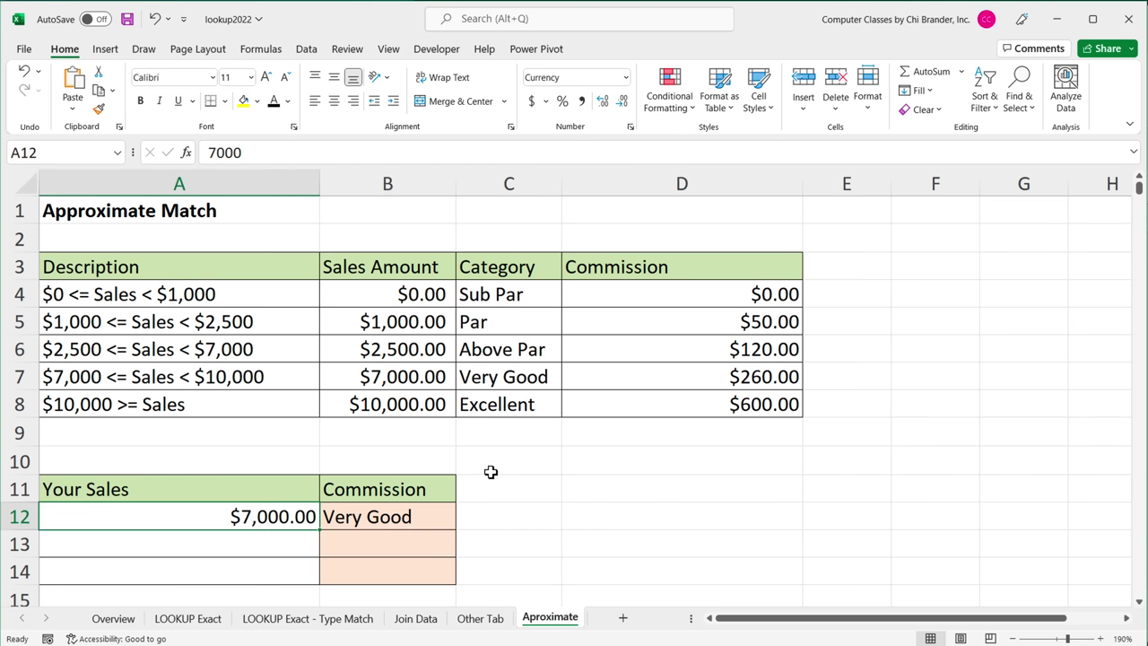
{"action": "type", "text": "6"}
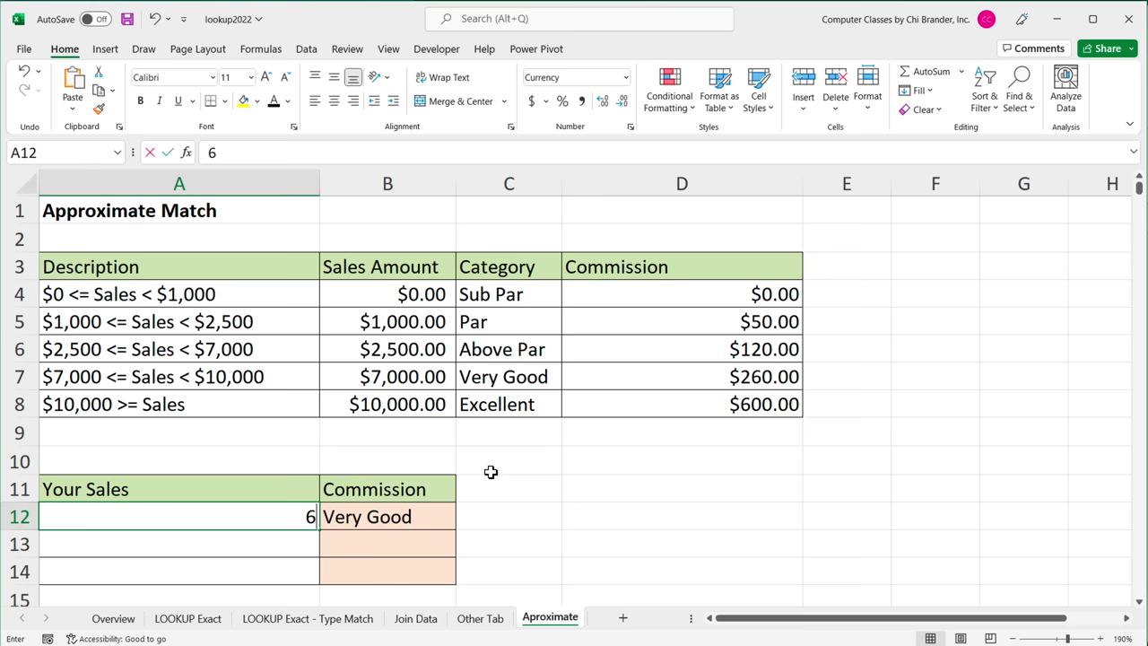
{"action": "type", "text": ",800"}
{"action": "key", "text": "Return"}
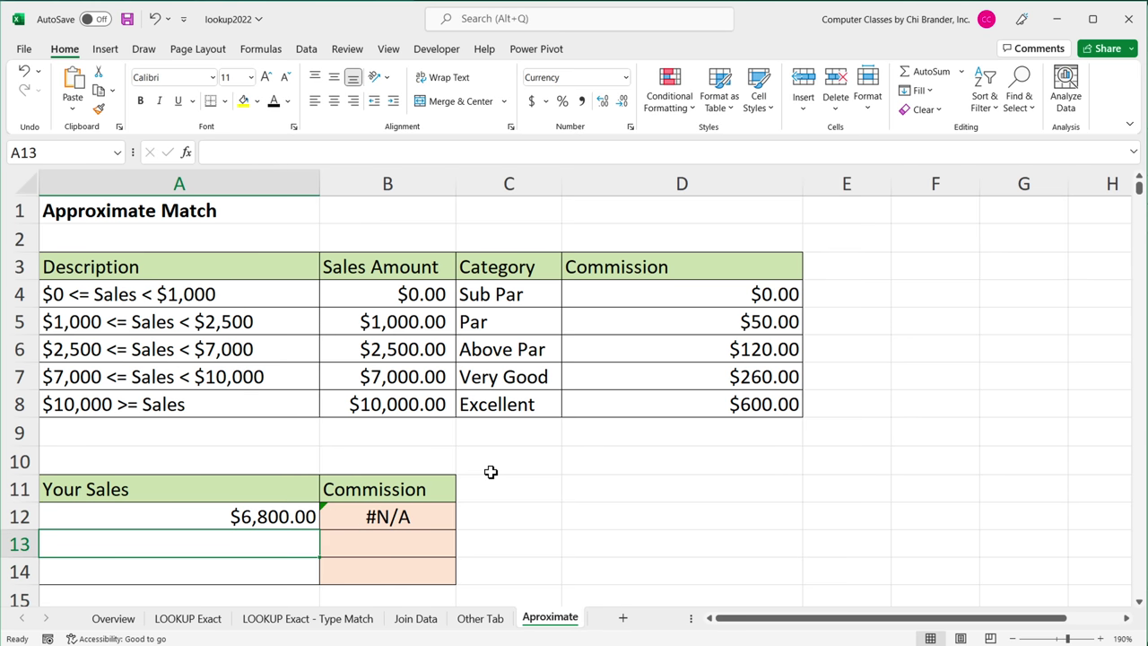
{"action": "left_click_drag", "start_coordinate": [424, 296], "coordinate": [418, 404]}
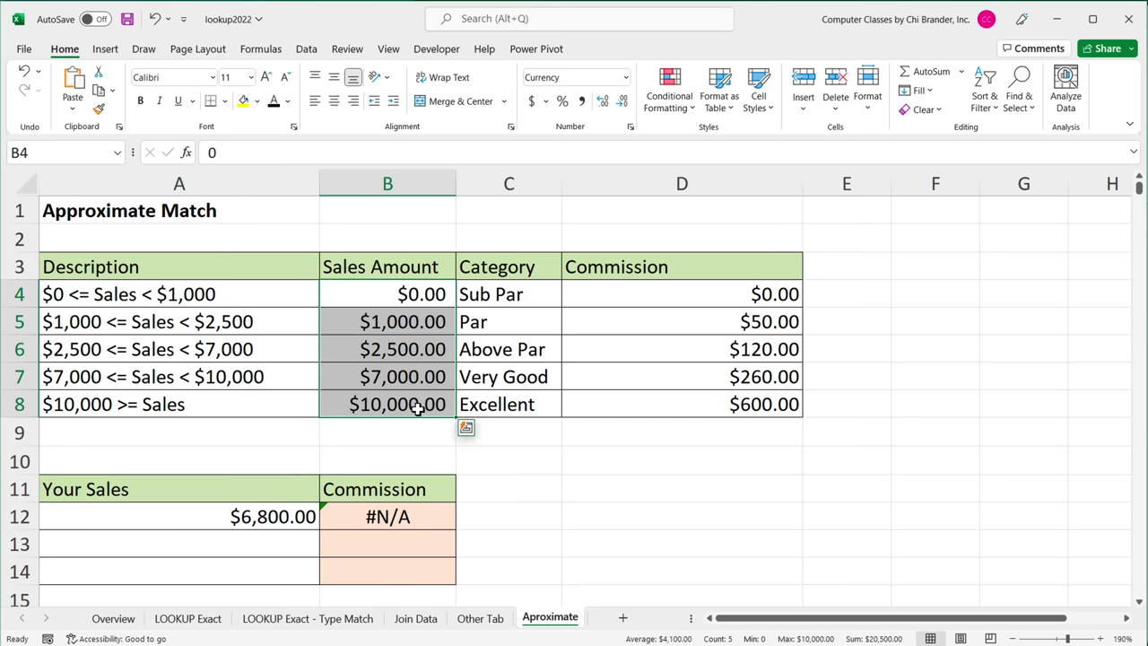
{"action": "left_click", "coordinate": [418, 519]}
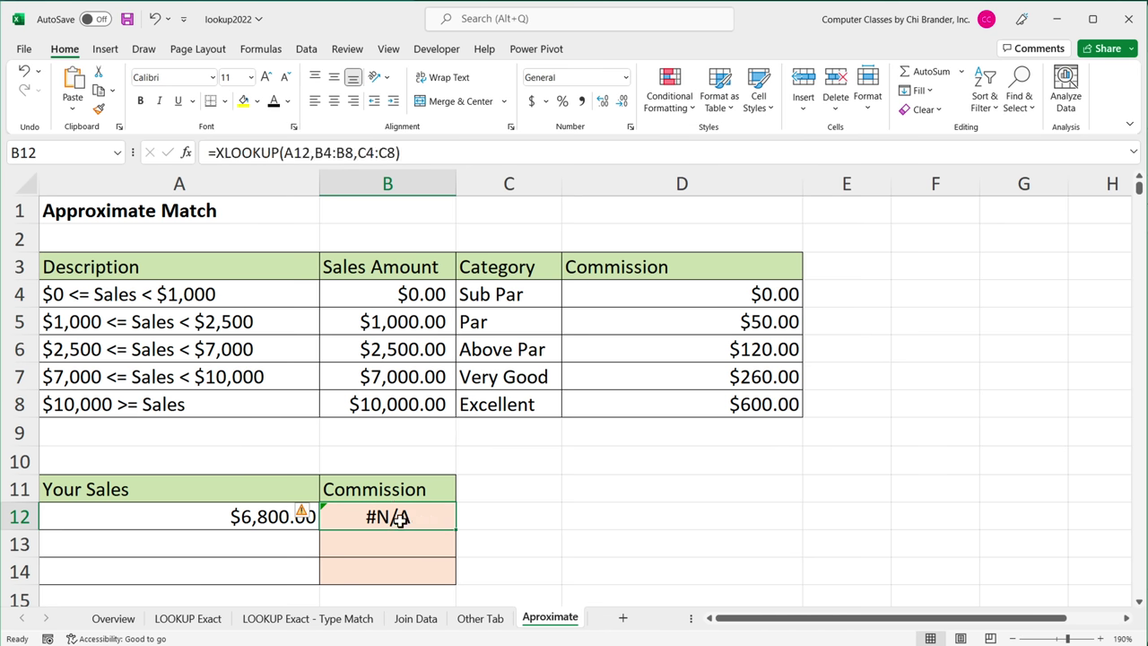
Add match mode -1 (exact or next smaller) to B12, matching the 2,500 Above Par tier
{"action": "double_click", "coordinate": [399, 519]}
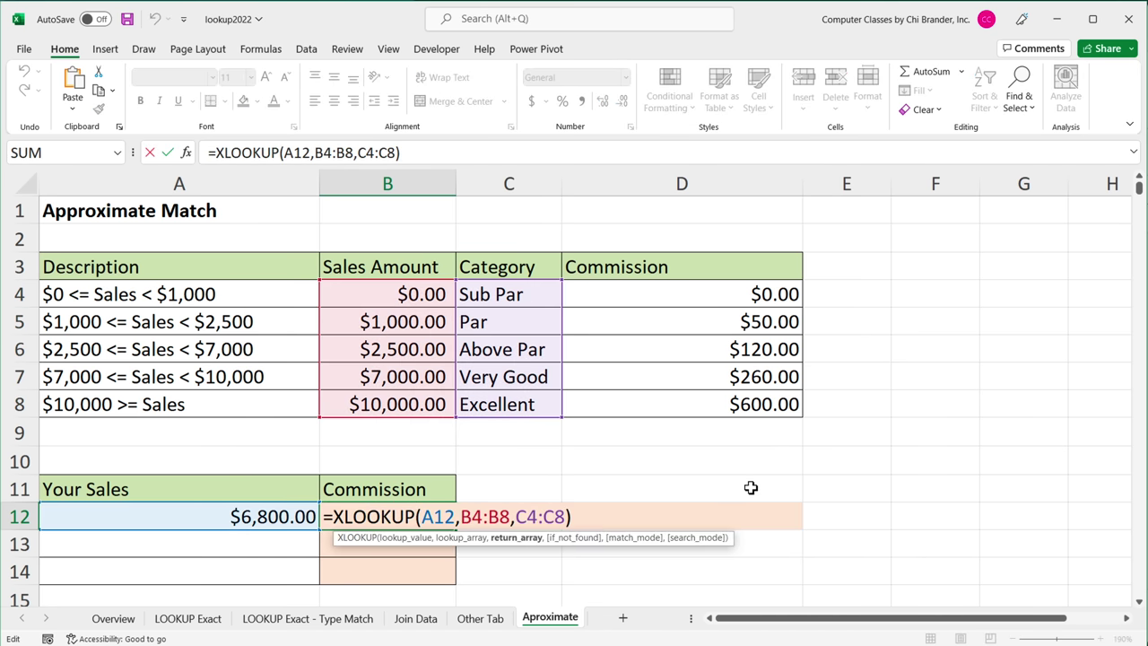
{"action": "type", "text": ","}
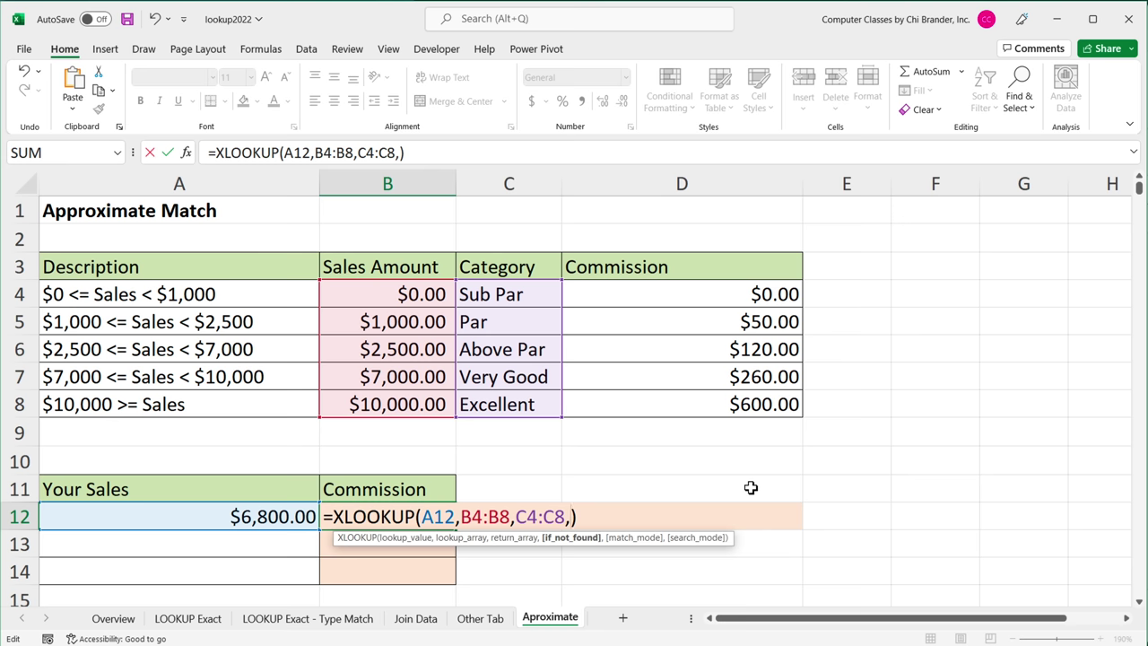
{"action": "type", "text": ","}
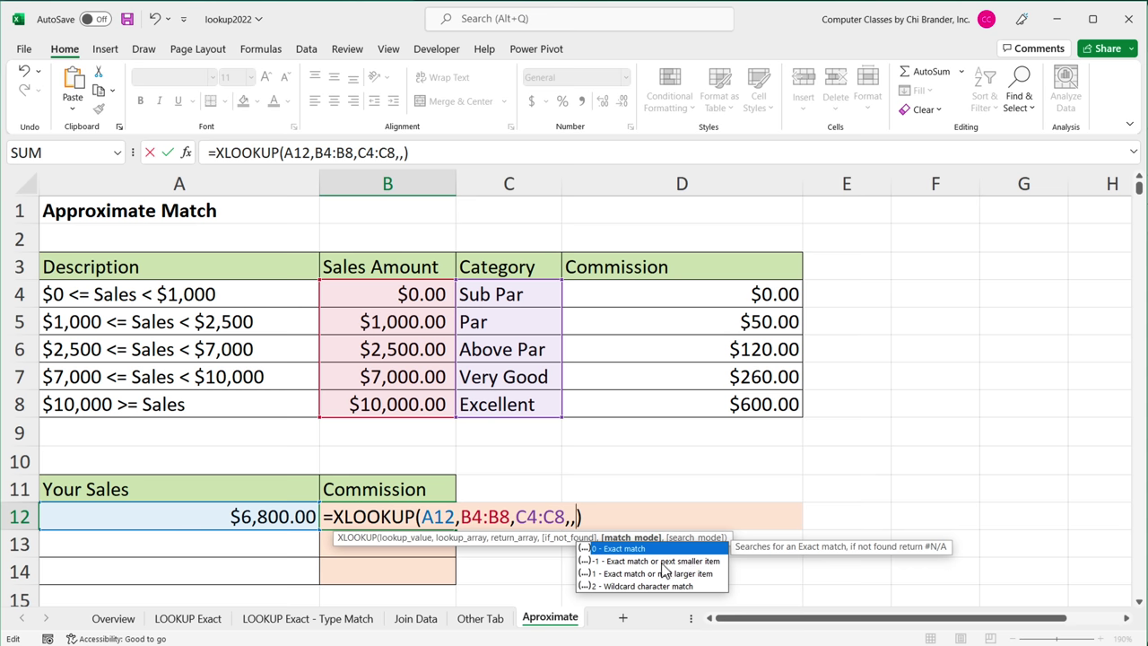
{"action": "double_click", "coordinate": [661, 561]}
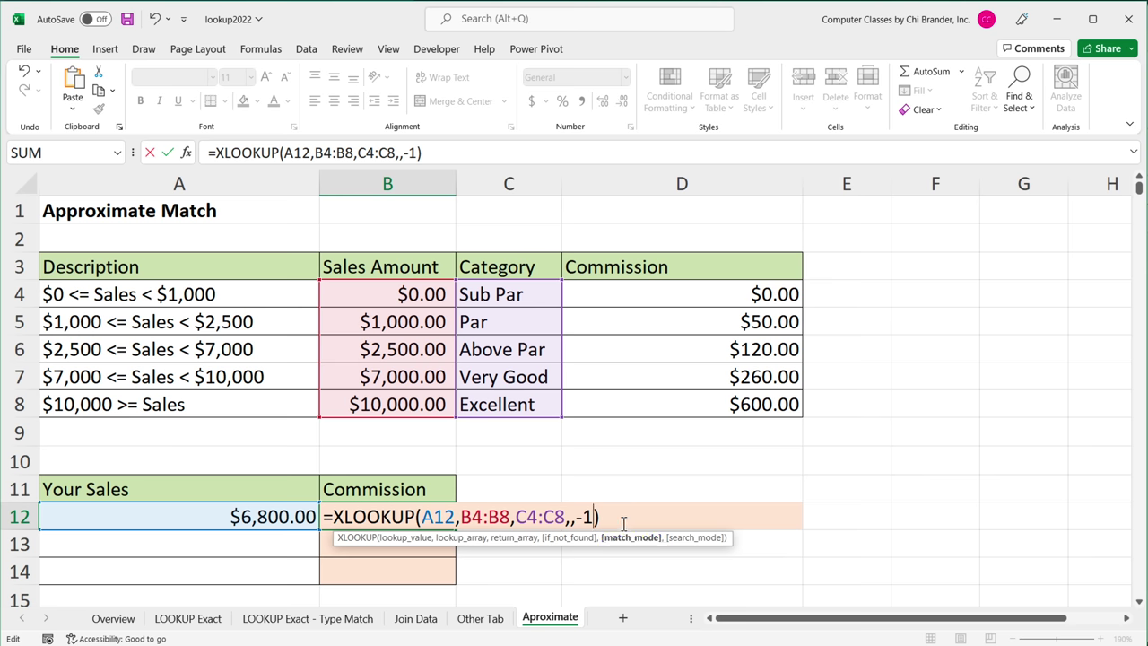
{"action": "key", "text": "Return"}
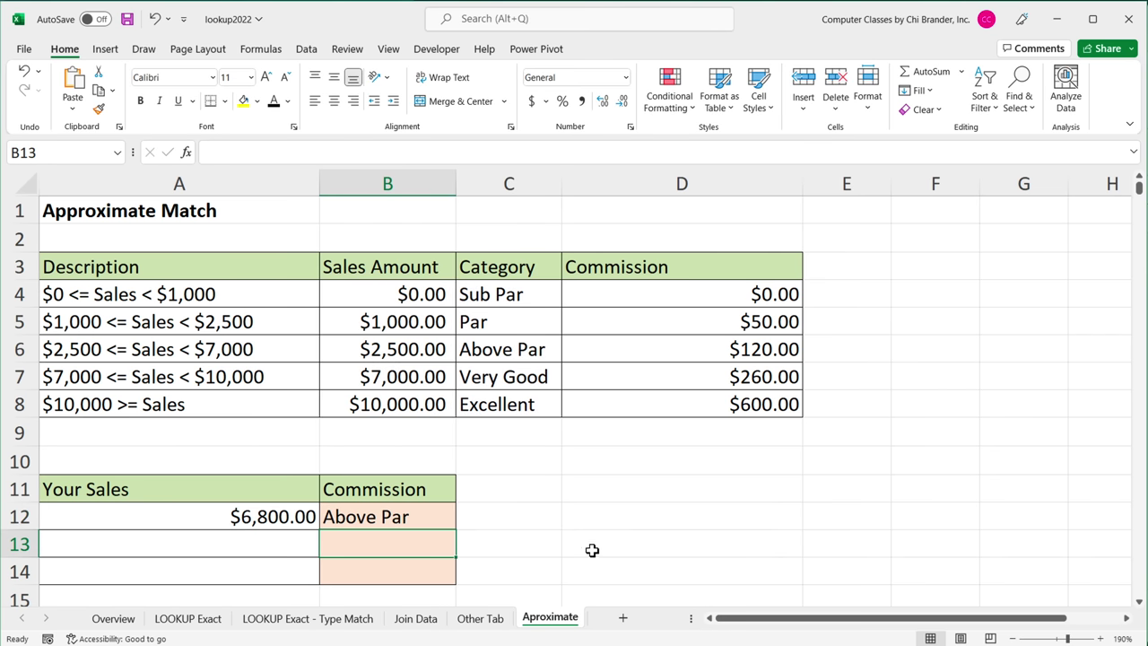
{"action": "left_click", "coordinate": [372, 520]}
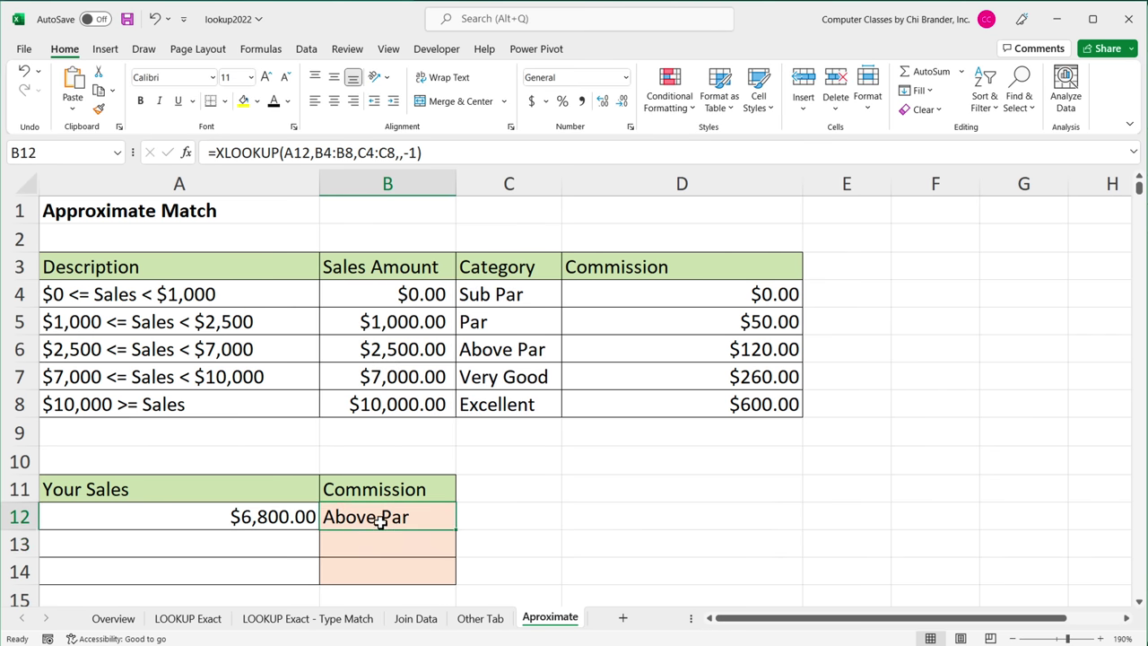
{"action": "left_click", "coordinate": [250, 519]}
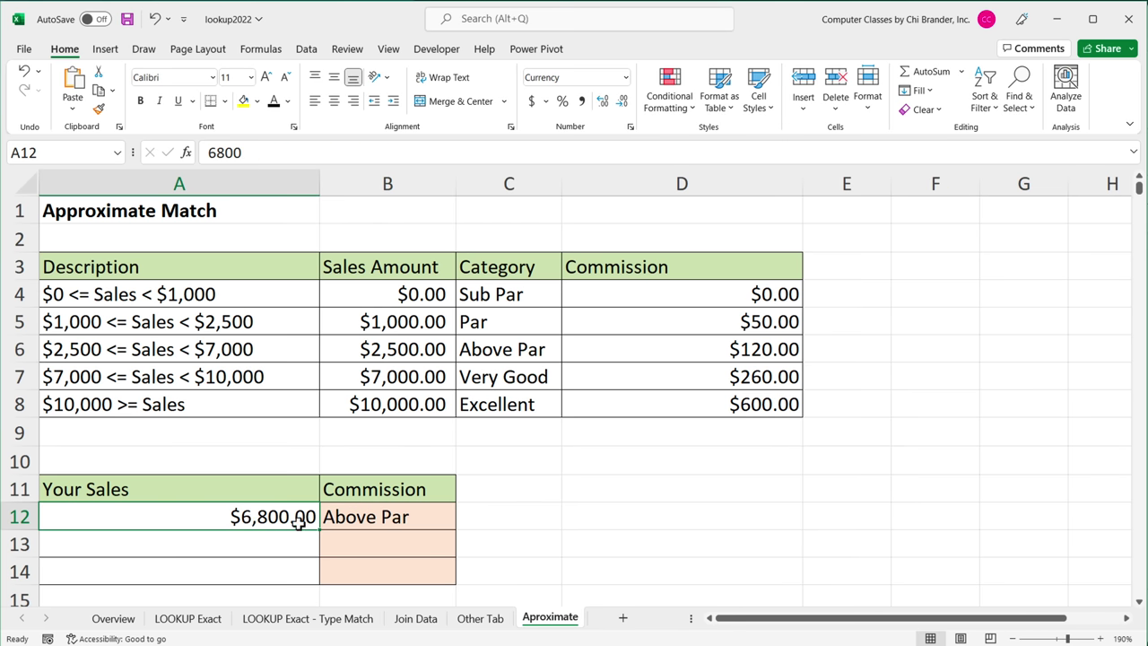
{"action": "left_click", "coordinate": [409, 353]}
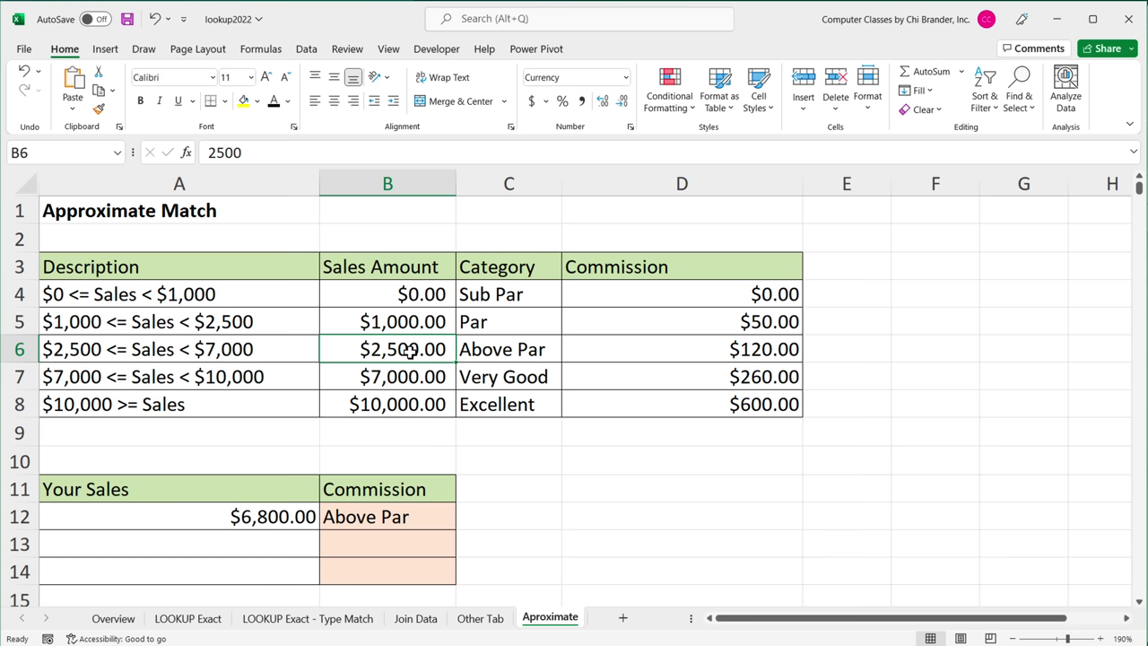
{"action": "left_click", "coordinate": [487, 353]}
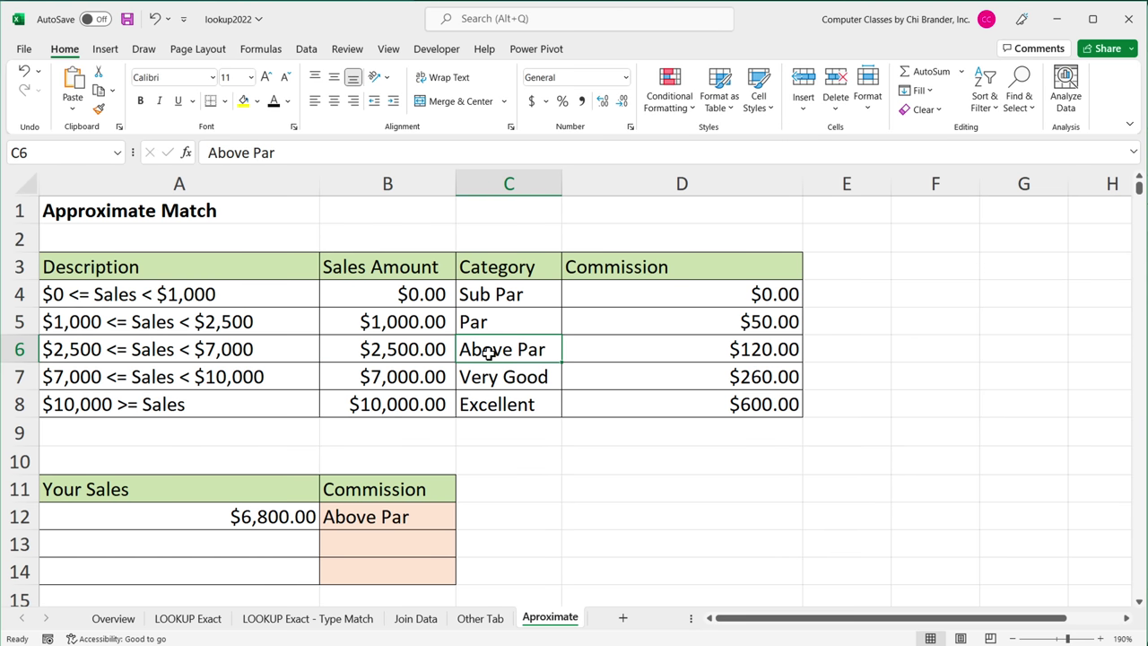
Set A12 to 7000 and check it matches the 7,000 Very Good tier
{"action": "left_click", "coordinate": [277, 516]}
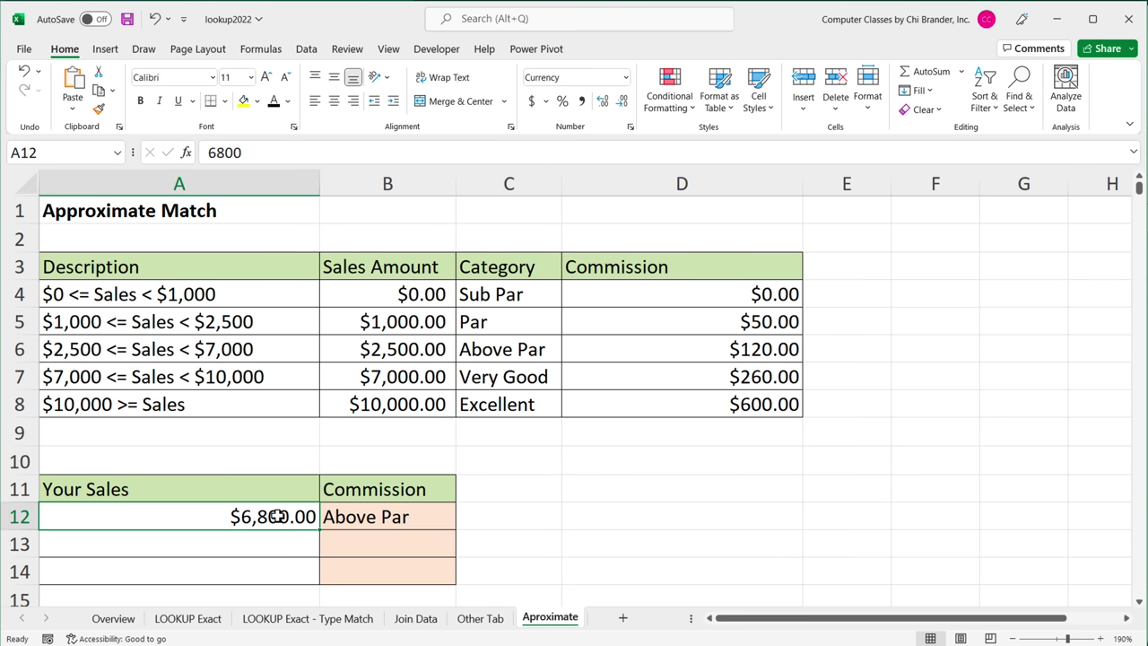
{"action": "type", "text": "7000"}
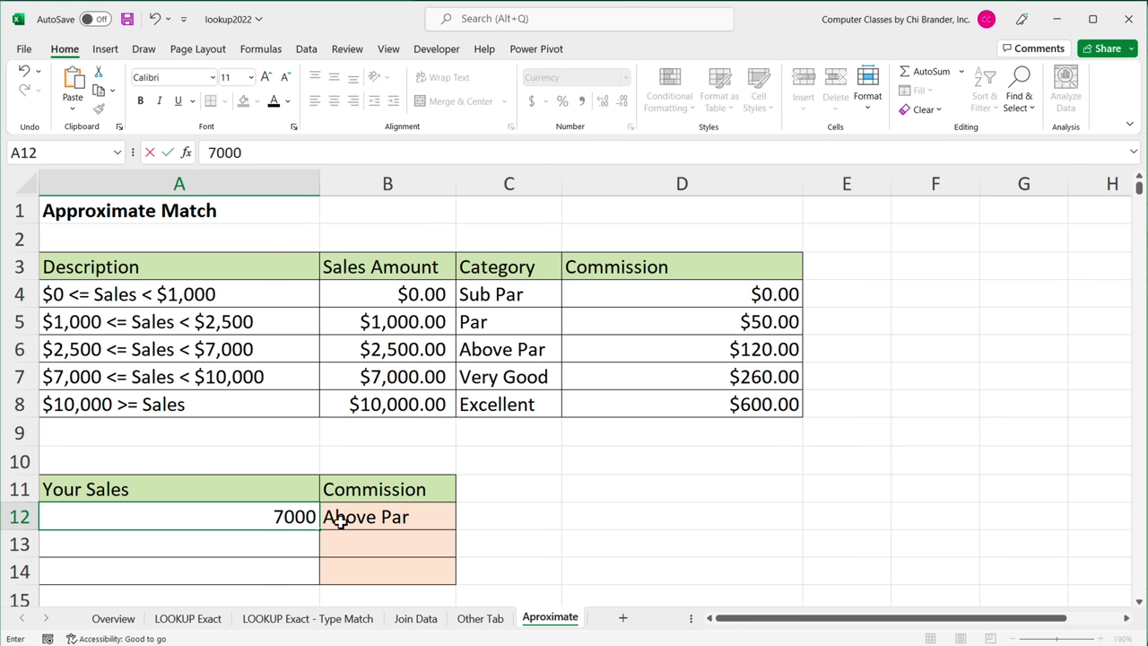
{"action": "key", "text": "Return"}
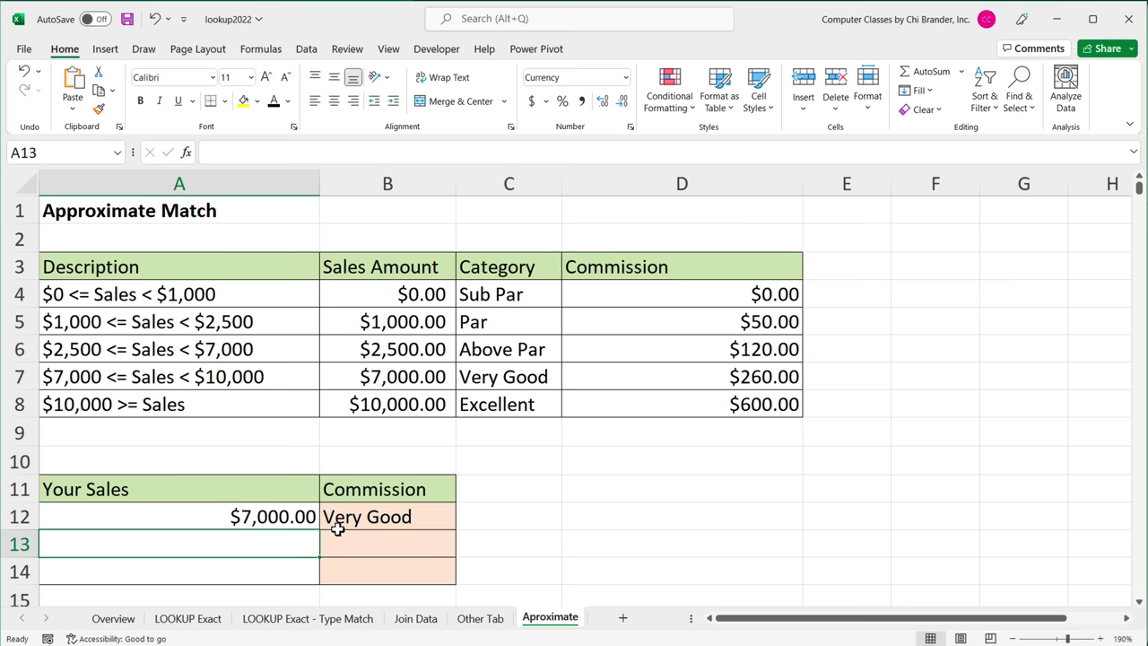
{"action": "left_click", "coordinate": [243, 520]}
{"action": "left_click", "coordinate": [434, 376]}
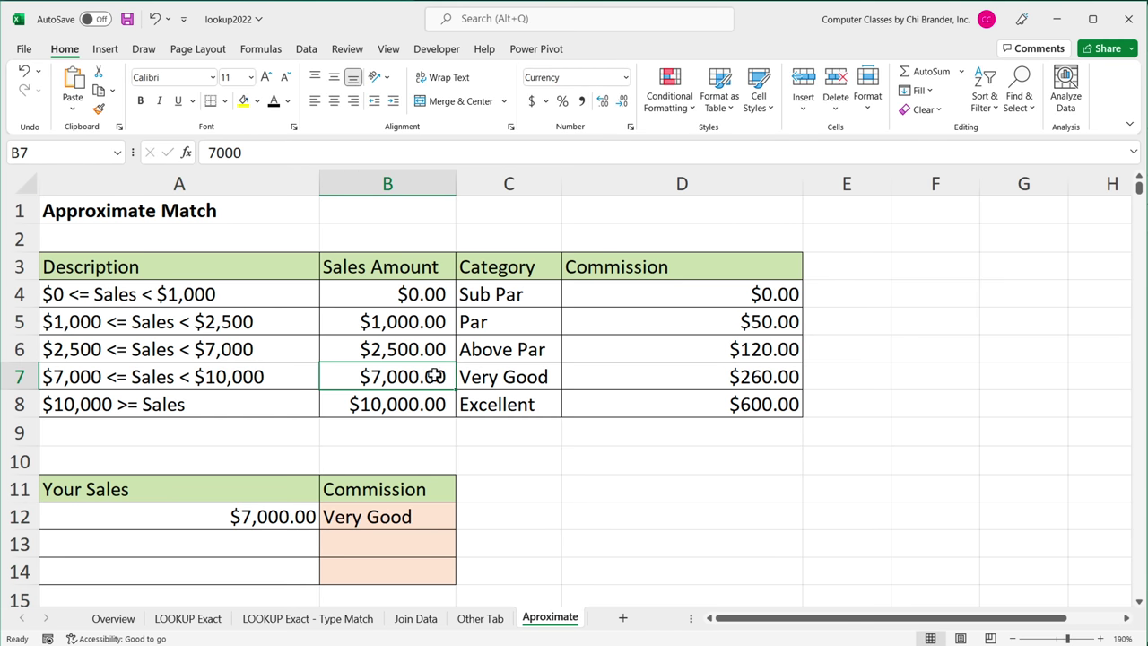
{"action": "left_click", "coordinate": [520, 380]}
Set A12 to 6999 and show it falls to the $2,500.00 Above Par row
{"action": "left_click", "coordinate": [284, 524]}
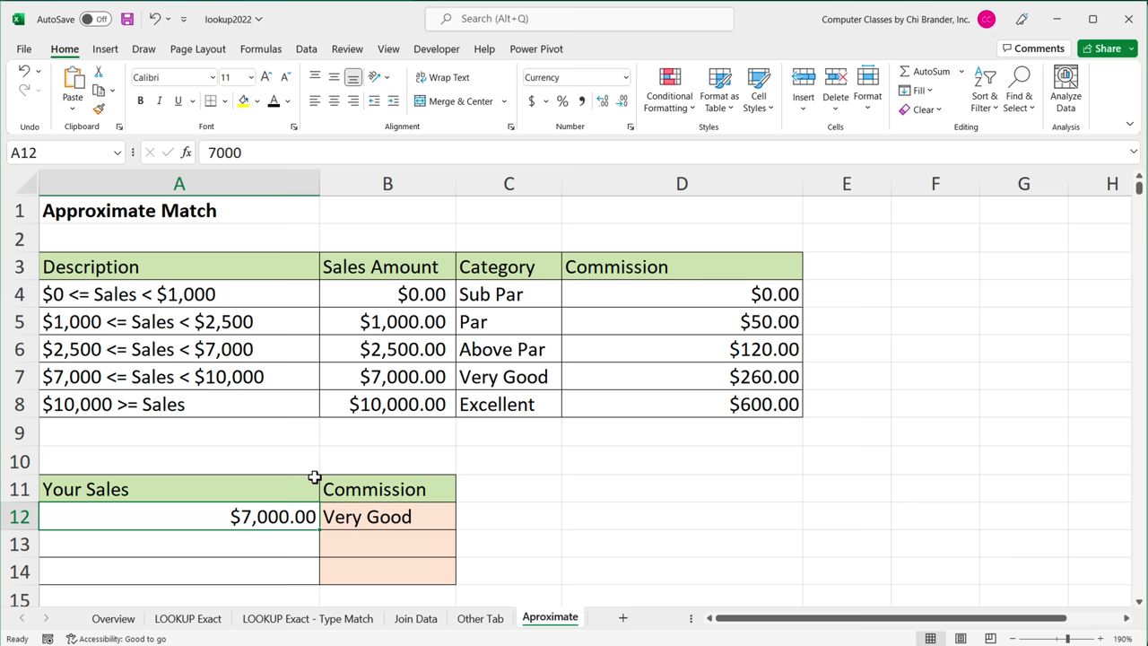
{"action": "type", "text": "6"}
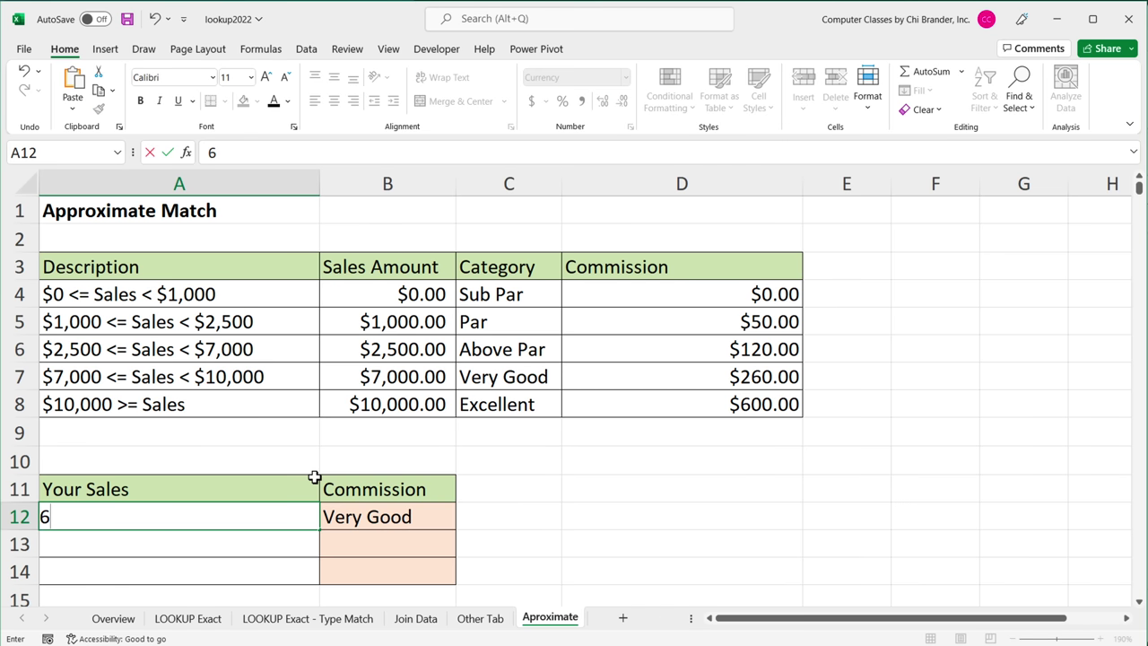
{"action": "type", "text": "9999"}
{"action": "key", "text": "Return"}
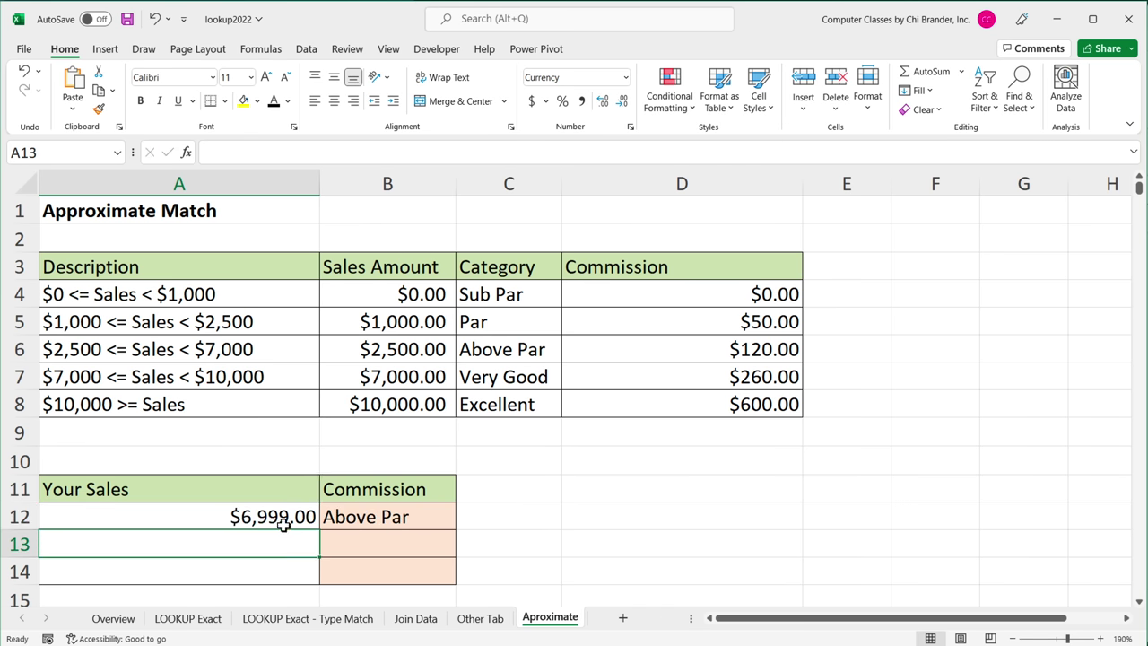
{"action": "left_click", "coordinate": [401, 353]}
{"action": "left_click_drag", "start_coordinate": [440, 350], "coordinate": [487, 353]}
Change B12's match mode from -1 to 1 (exact match or next larger)
{"action": "left_click", "coordinate": [392, 517]}
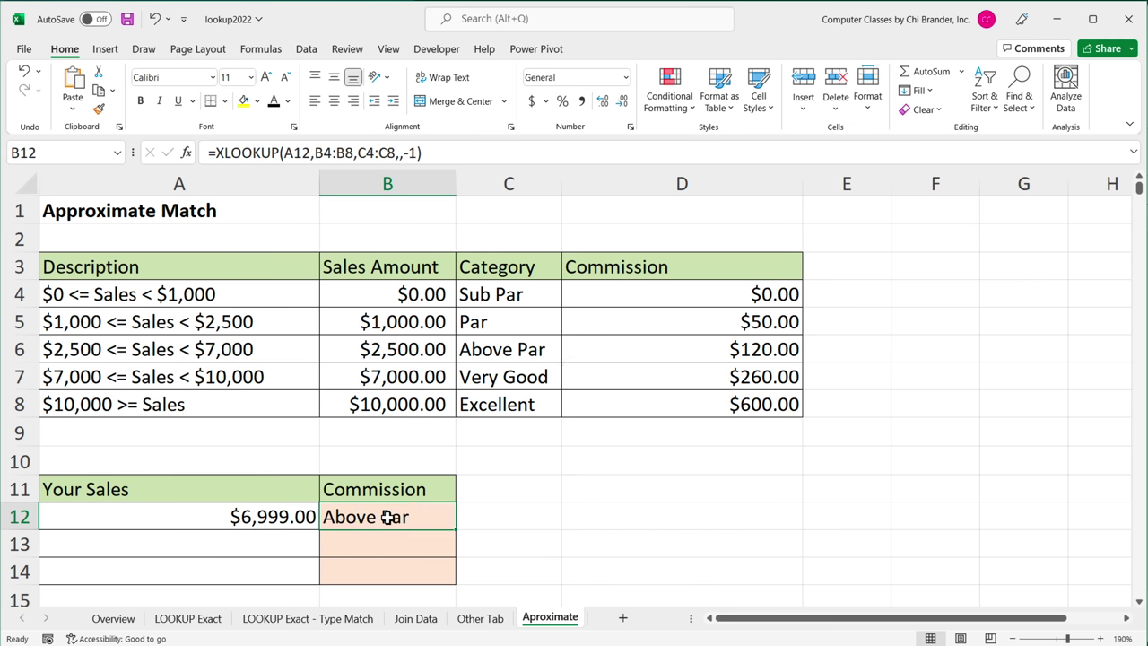
{"action": "key", "text": "F2"}
{"action": "left_click", "coordinate": [592, 517]}
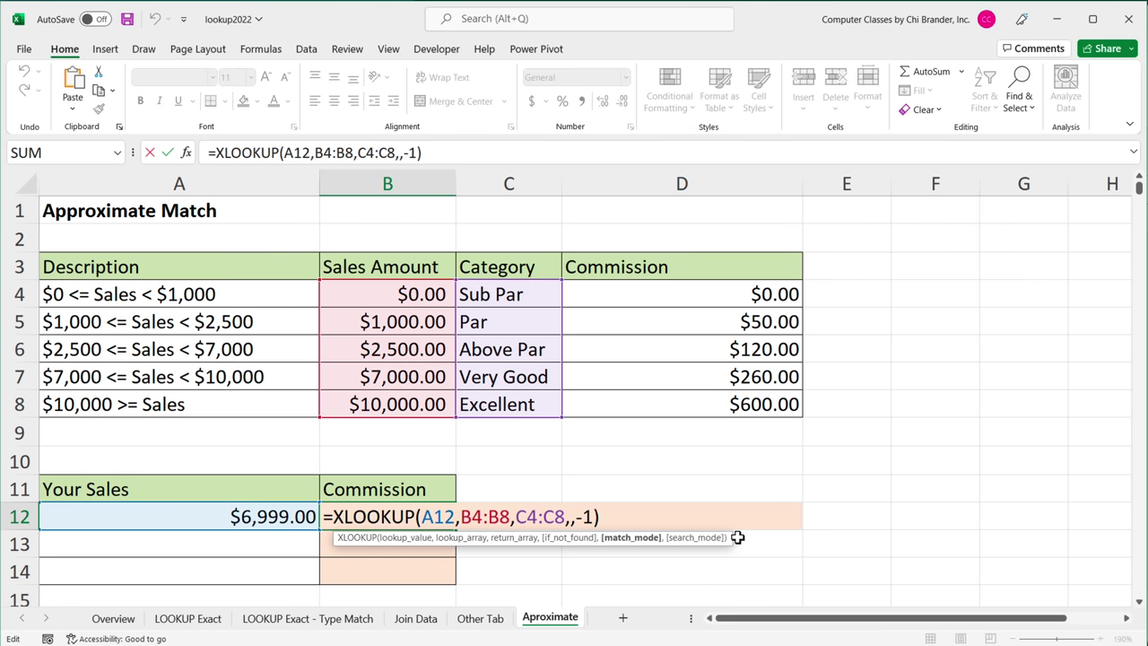
{"action": "key", "text": "BackSpace"}
{"action": "key", "text": "BackSpace"}
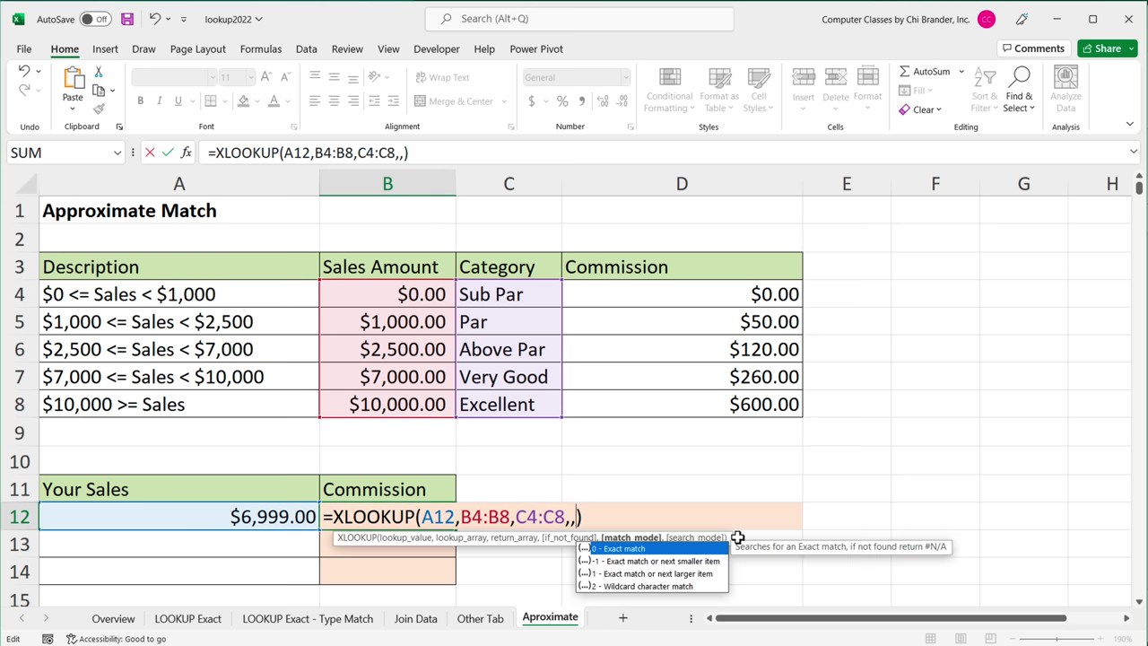
{"action": "left_click", "coordinate": [636, 575]}
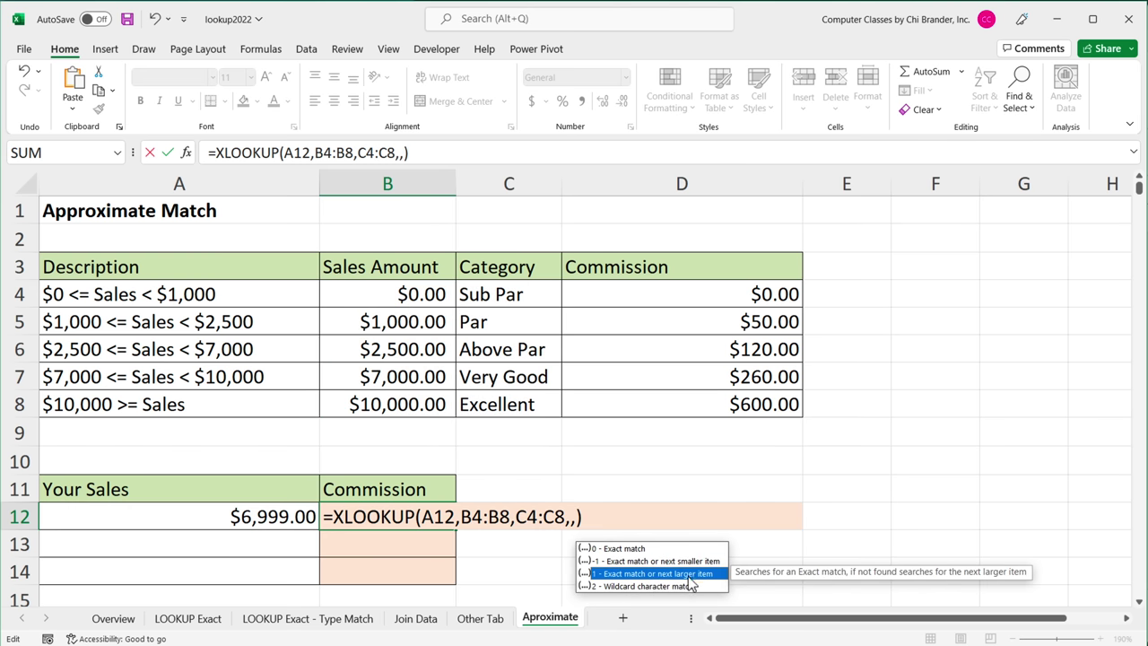
{"action": "key", "text": "Tab"}
{"action": "key", "text": "Return"}
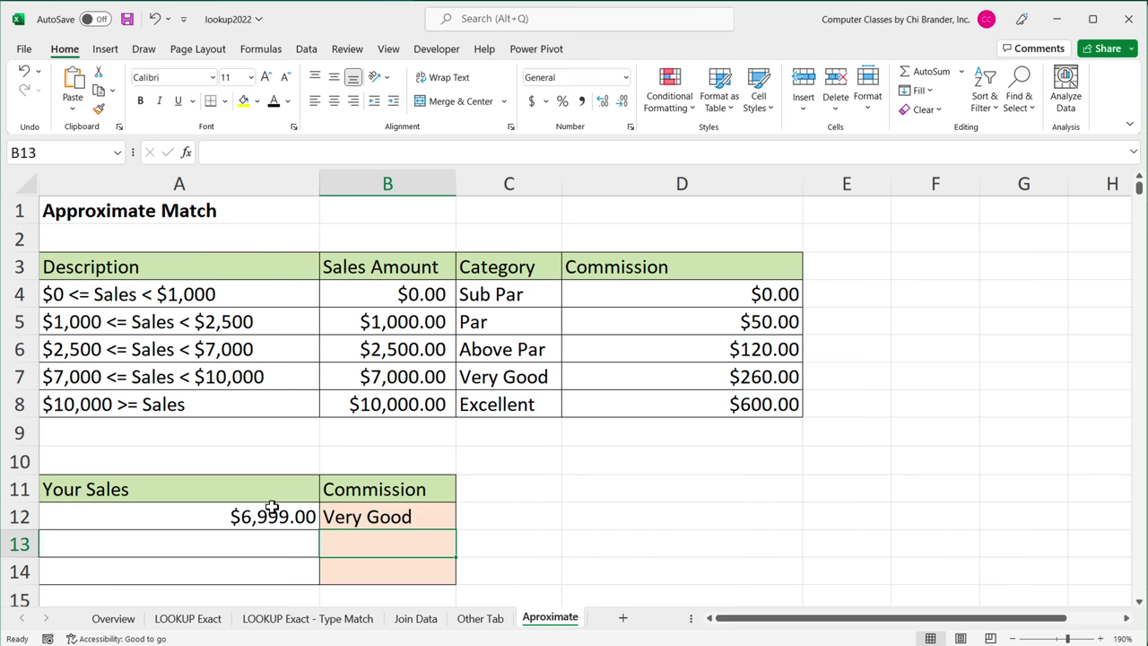
Test sales of 2501 (Very Good, $7,000 tier) and 2500 in A12
{"action": "left_click", "coordinate": [242, 518]}
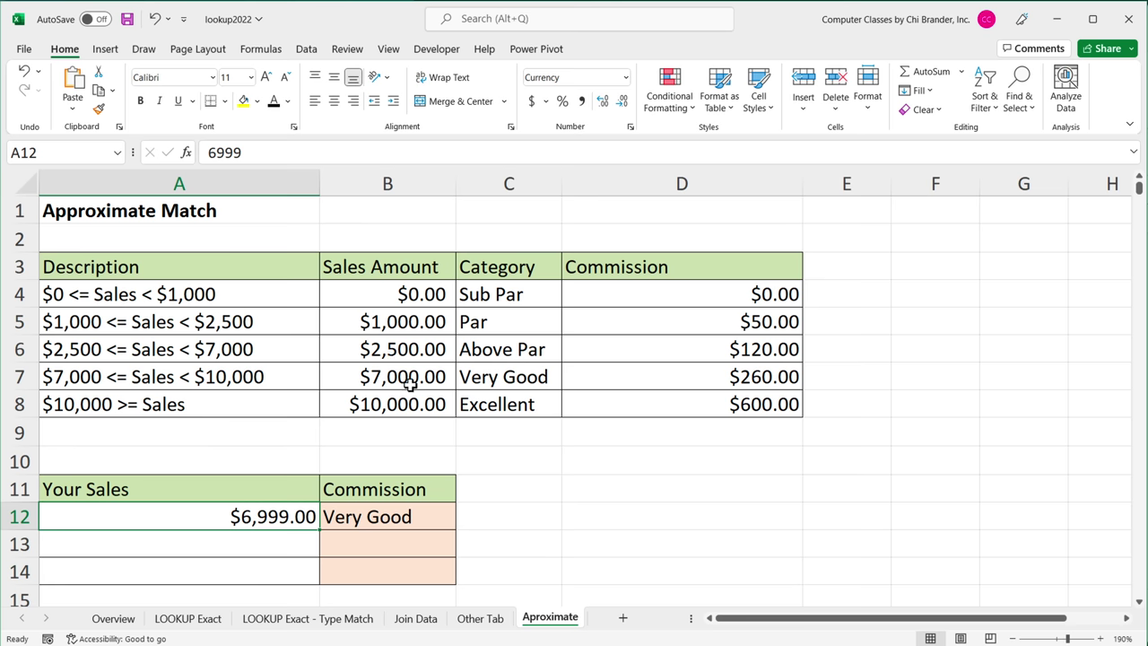
{"action": "left_click", "coordinate": [376, 378]}
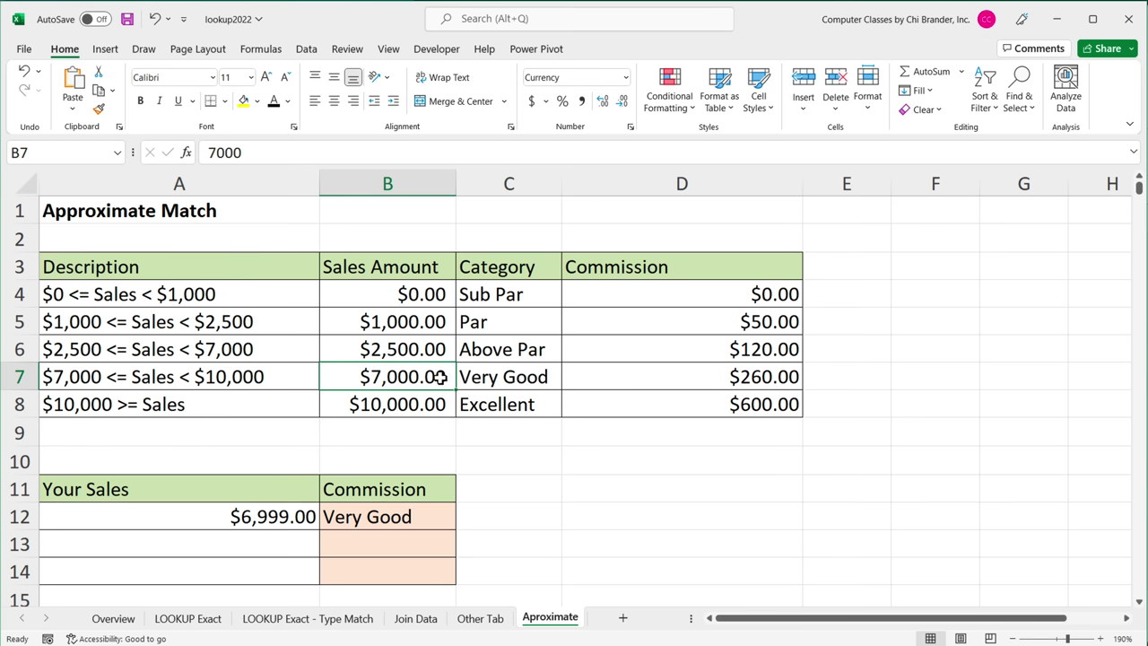
{"action": "left_click", "coordinate": [253, 518]}
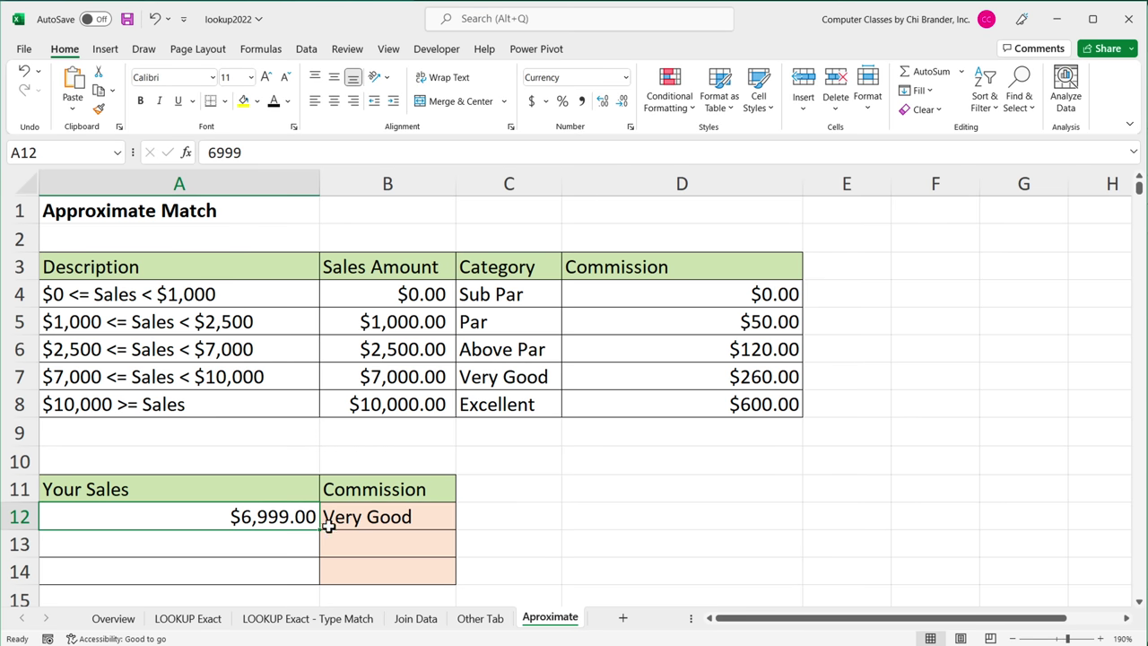
{"action": "type", "text": "2501"}
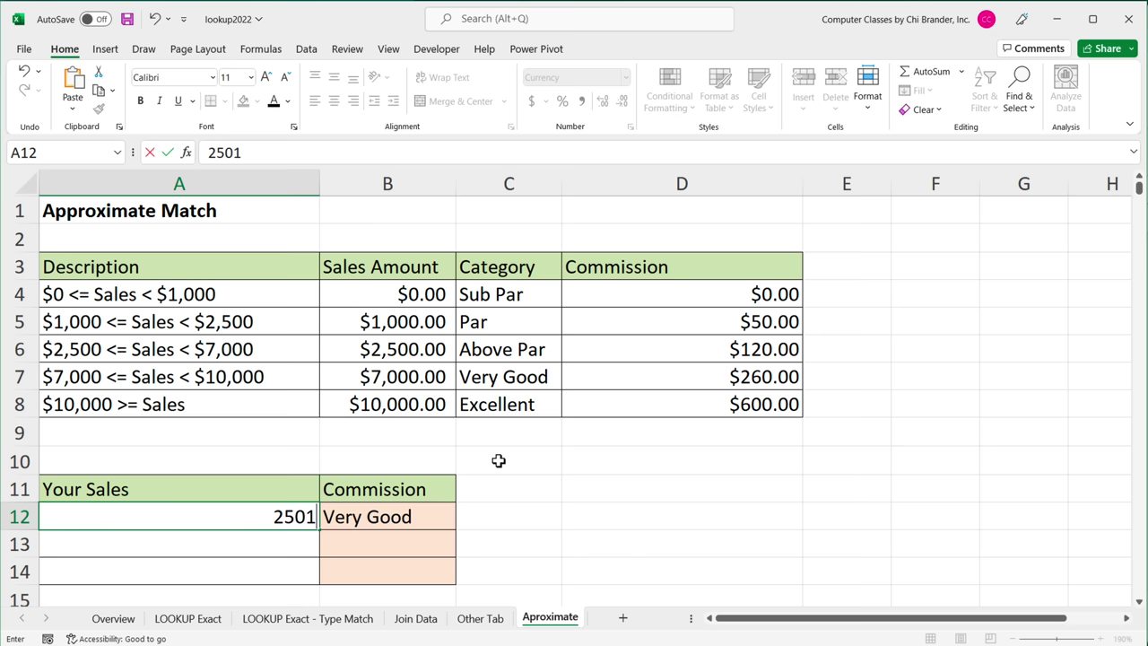
{"action": "key", "text": "Return"}
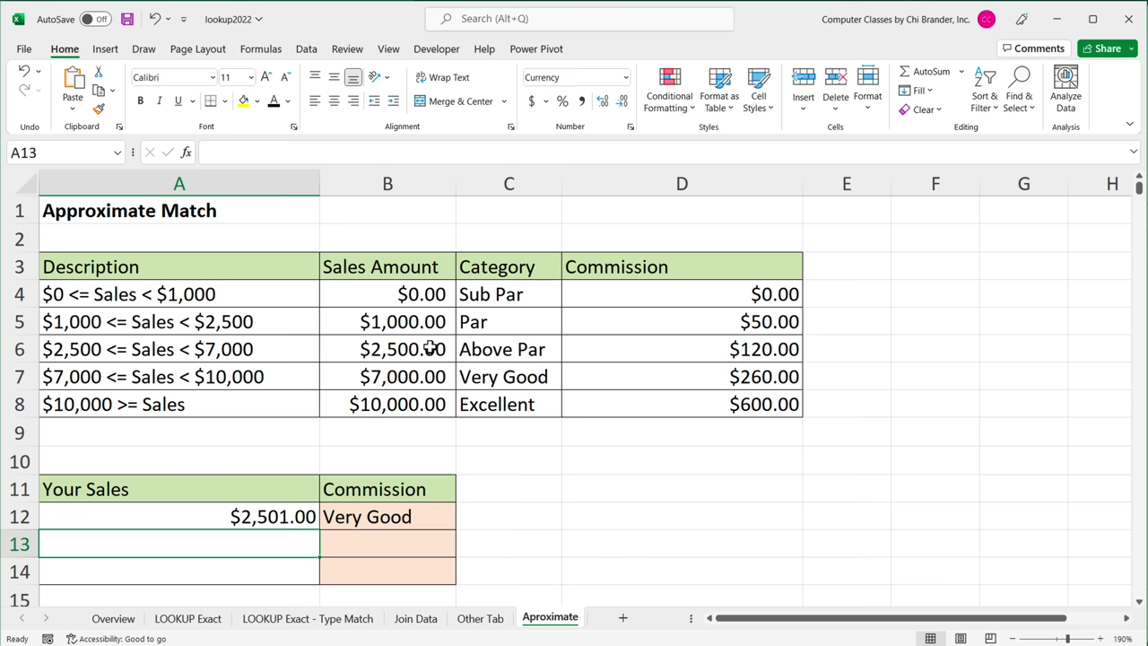
{"action": "left_click", "coordinate": [408, 379]}
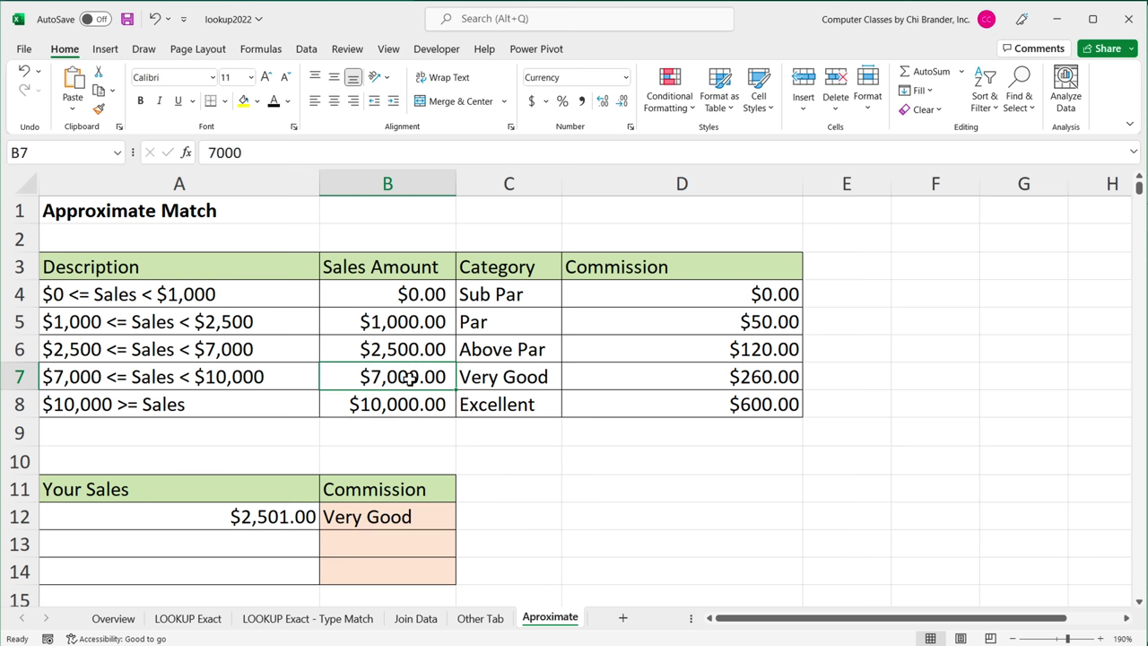
{"action": "left_click", "coordinate": [520, 379]}
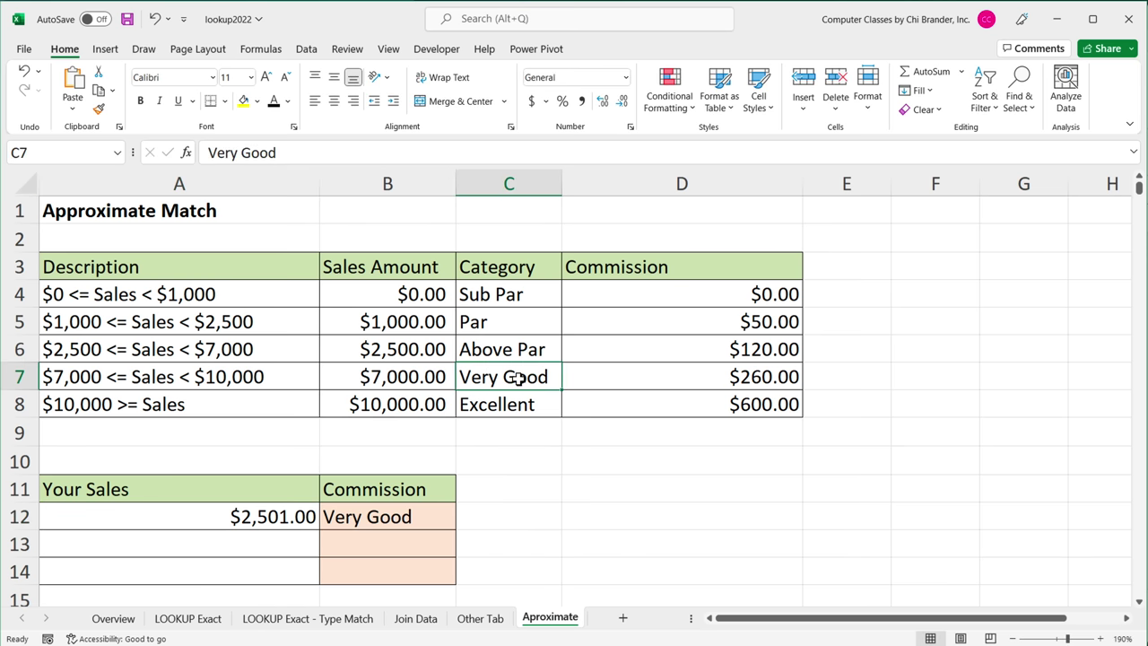
{"action": "left_click", "coordinate": [283, 513]}
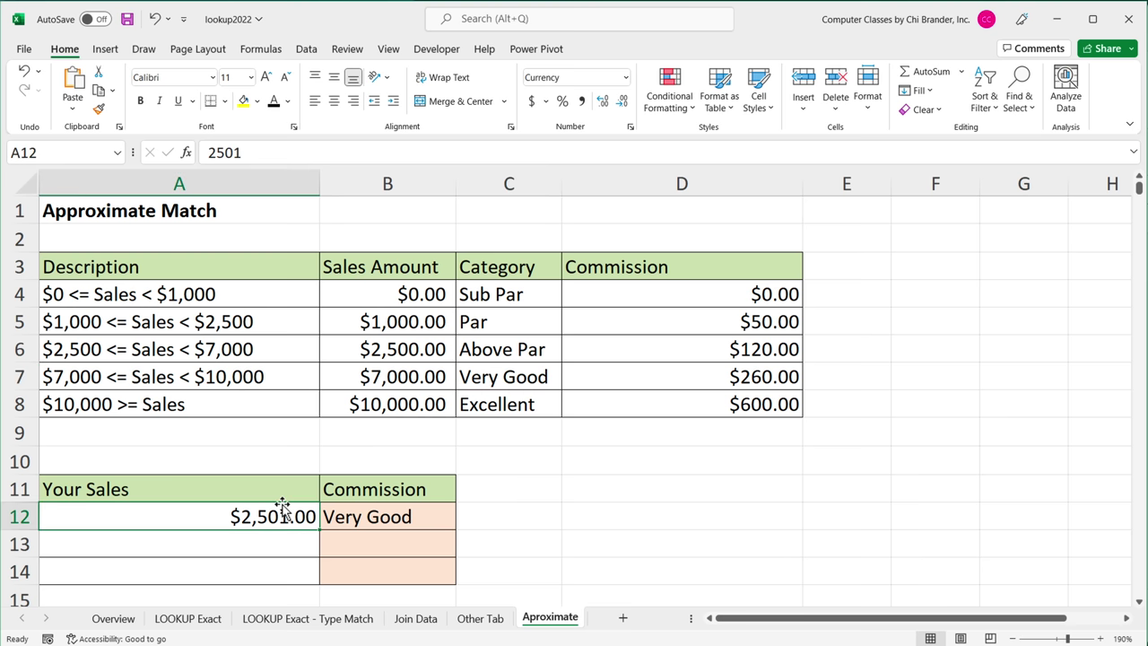
{"action": "type", "text": "2500"}
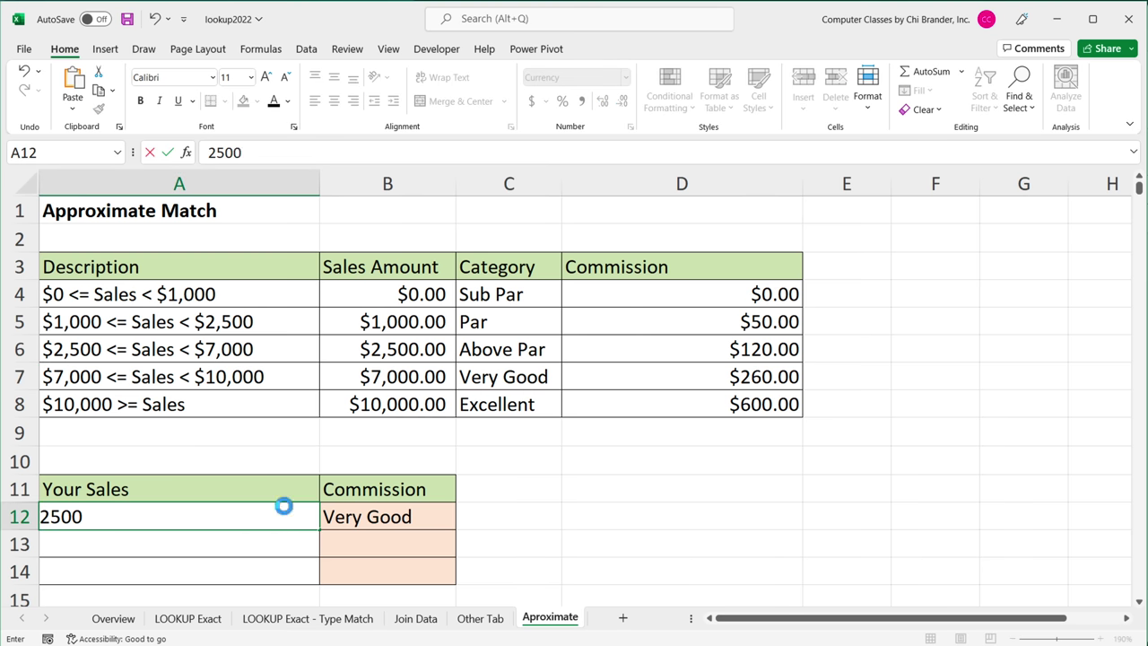
{"action": "key", "text": "Return"}
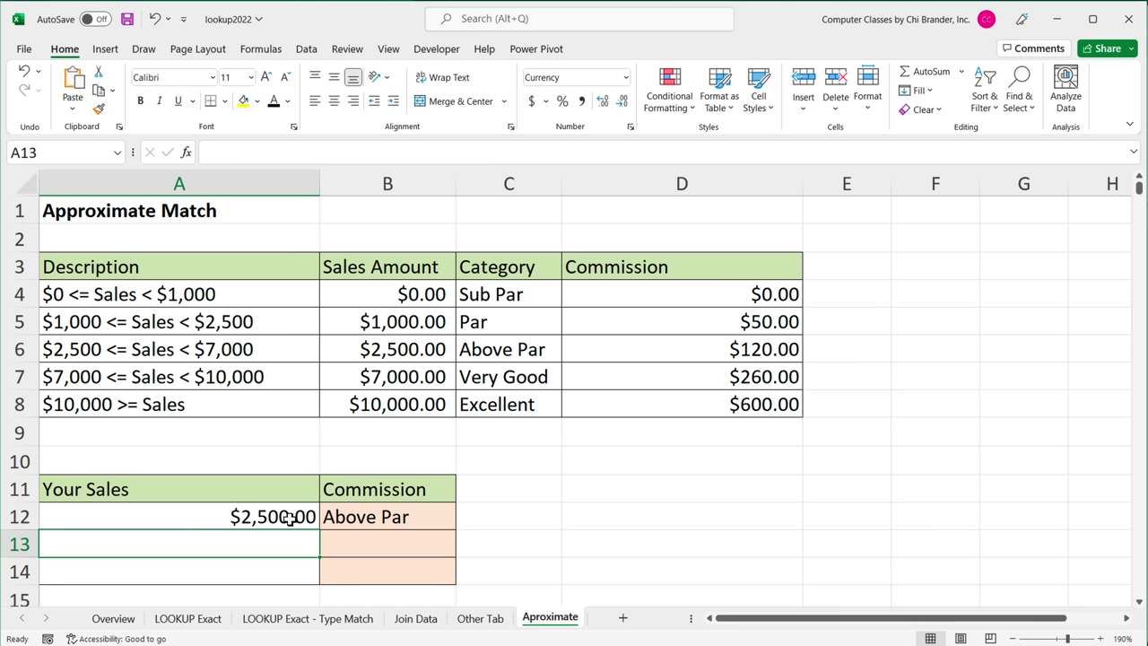
Set B12's XLOOKUP match mode back to -1
{"action": "left_click", "coordinate": [399, 518]}
{"action": "double_click", "coordinate": [399, 518]}
{"action": "left_click", "coordinate": [588, 517]}
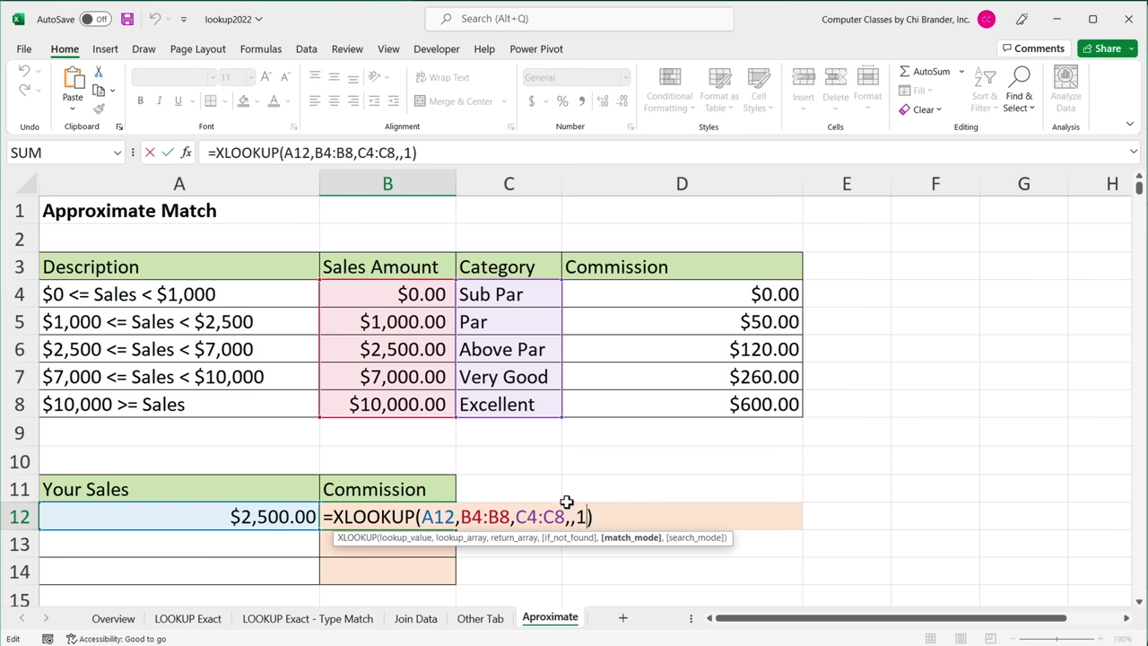
{"action": "key", "text": "BackSpace"}
{"action": "type", "text": "-1"}
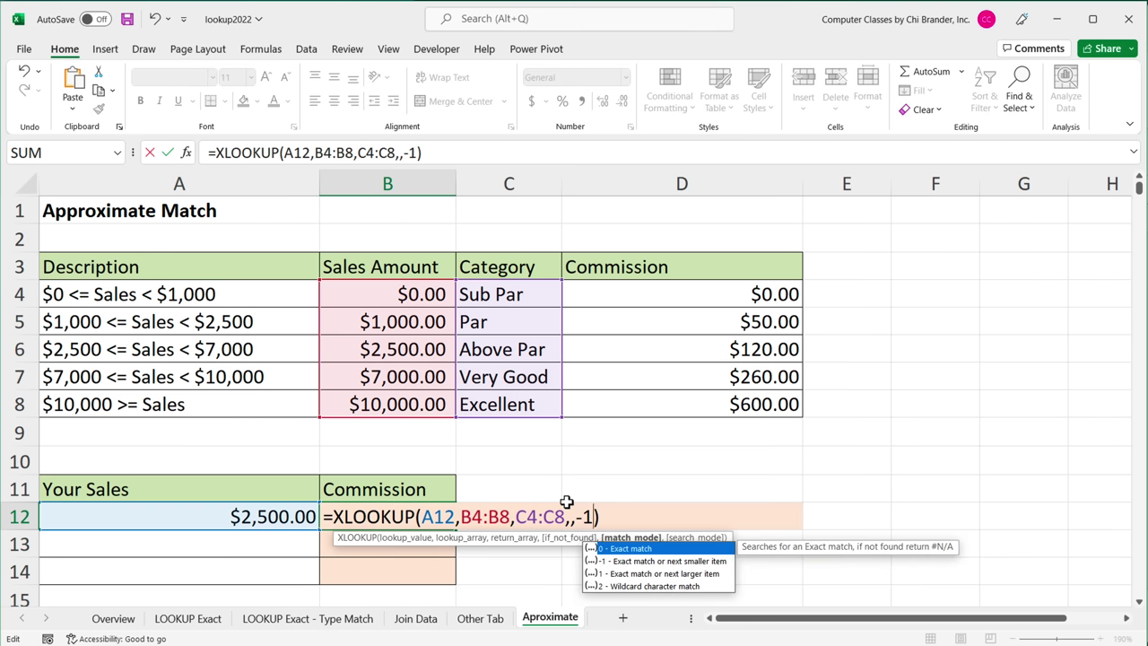
{"action": "key", "text": "Return"}
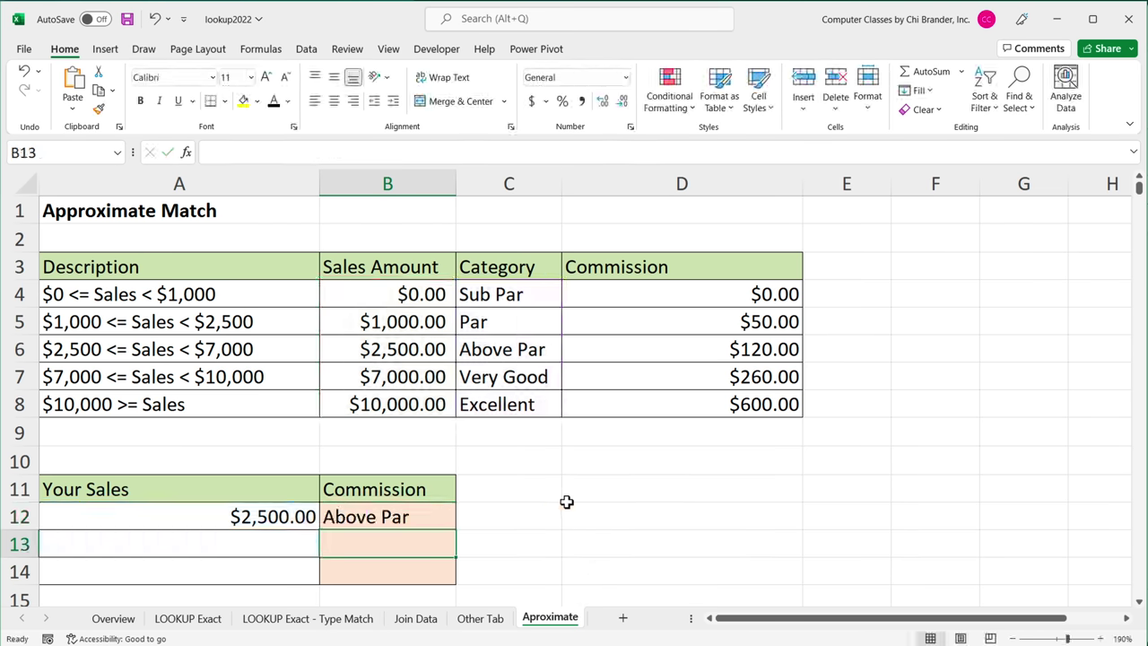
{"action": "double_click", "coordinate": [396, 516]}
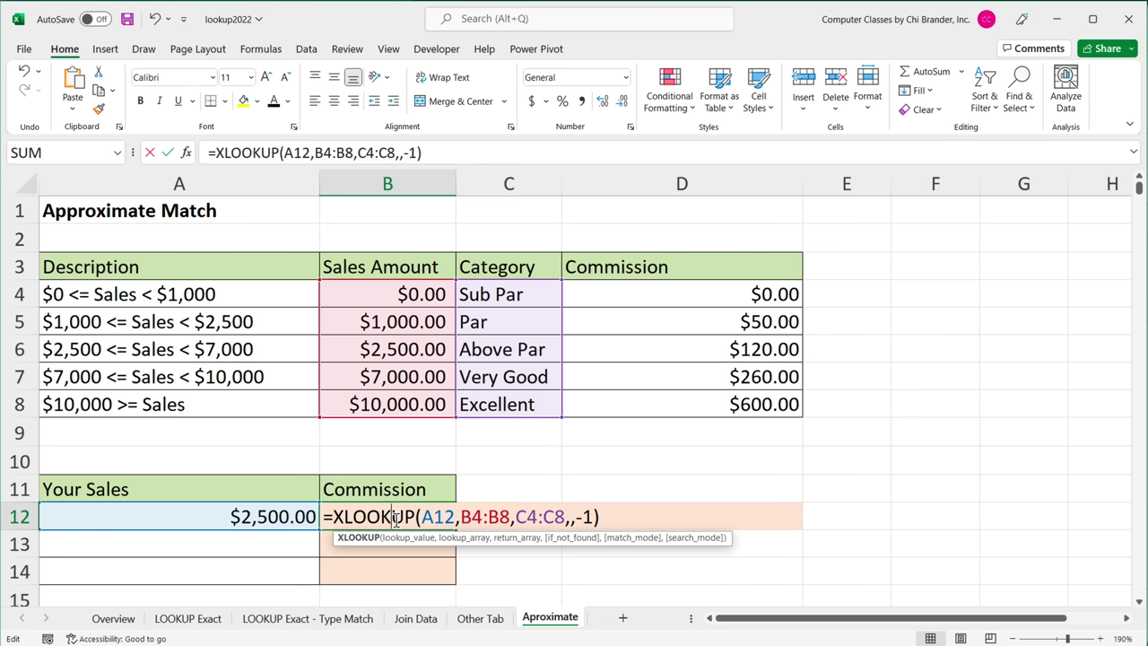
{"action": "key", "text": "Escape"}
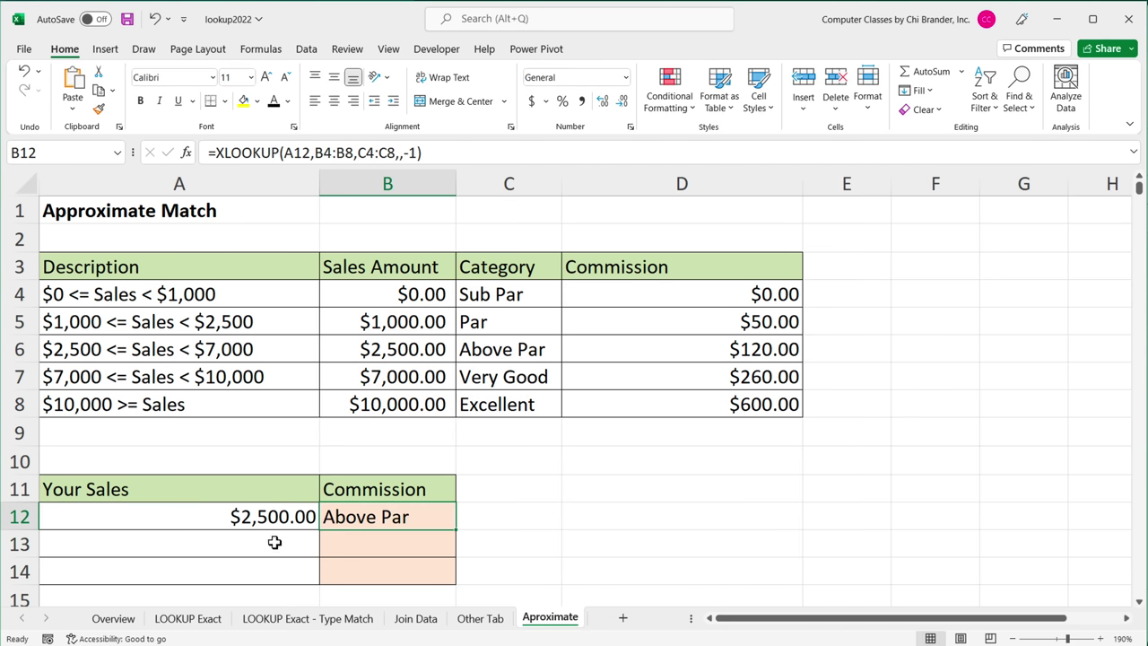
Add sales amounts 6800 in A13 and 12000 in A14
{"action": "left_click", "coordinate": [258, 539]}
{"action": "type", "text": "6800"}
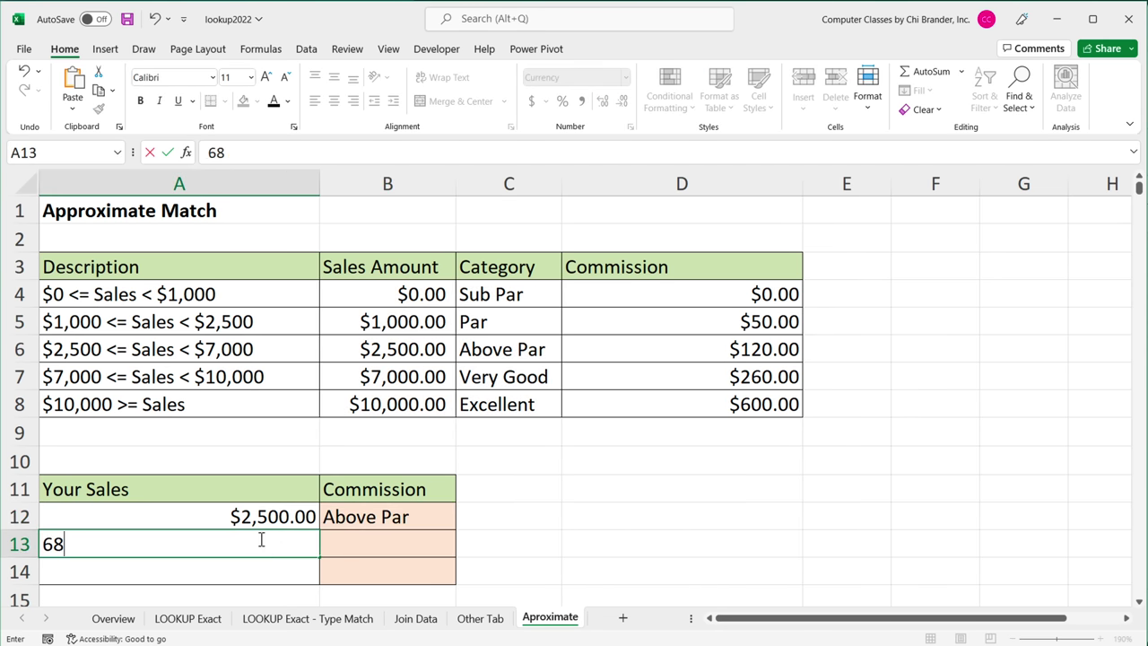
{"action": "key", "text": "Return"}
{"action": "type", "text": "12000"}
{"action": "key", "text": "Return"}
{"action": "scroll", "coordinate": [190, 550], "scroll_direction": "up", "scroll_amount": 1}
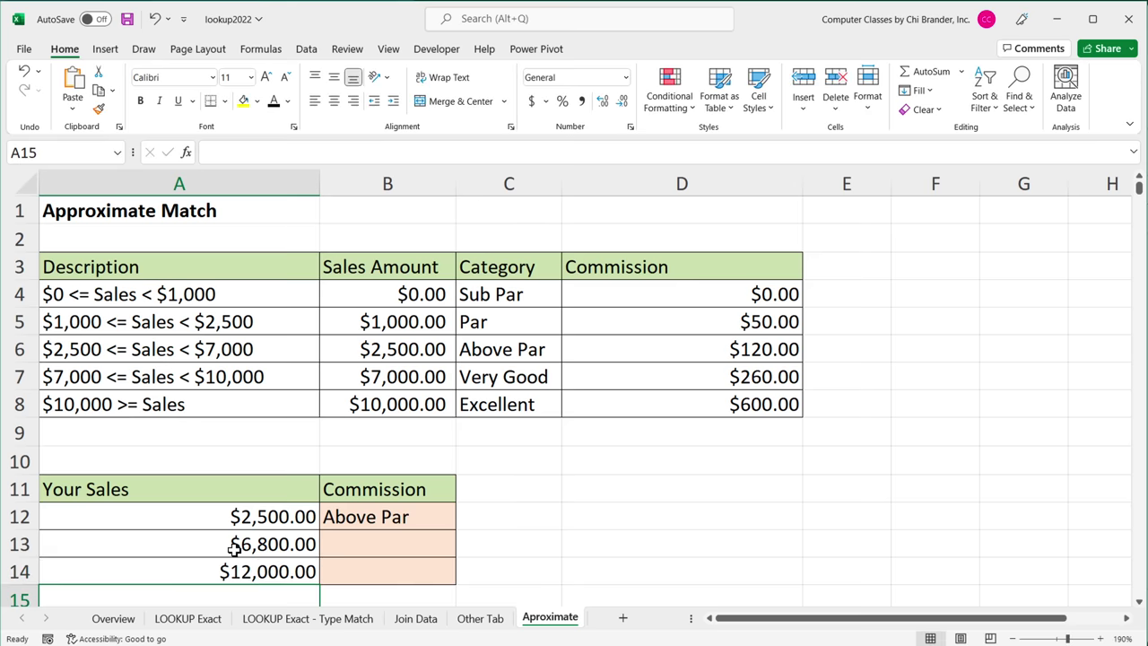
{"action": "left_click_drag", "start_coordinate": [274, 516], "coordinate": [257, 574]}
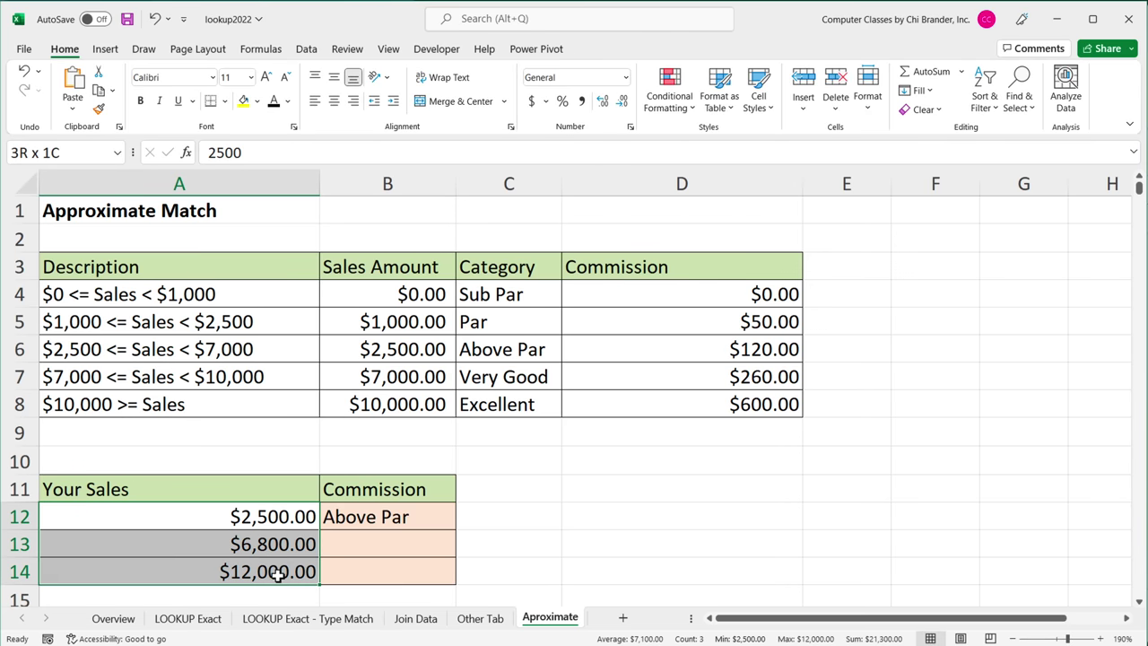
{"action": "left_click", "coordinate": [257, 527]}
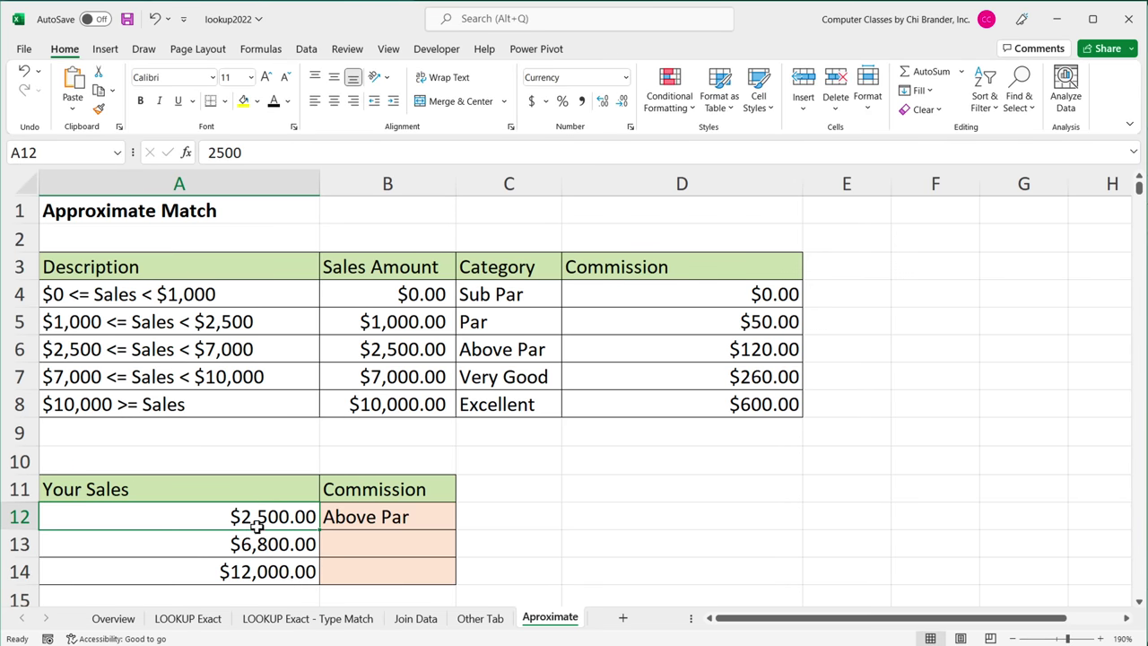
{"action": "left_click", "coordinate": [384, 522]}
Point B12's return range to D4:D8 and lock both ranges as $B$4:$B$8 and $D$4:$D$8
{"action": "double_click", "coordinate": [381, 518]}
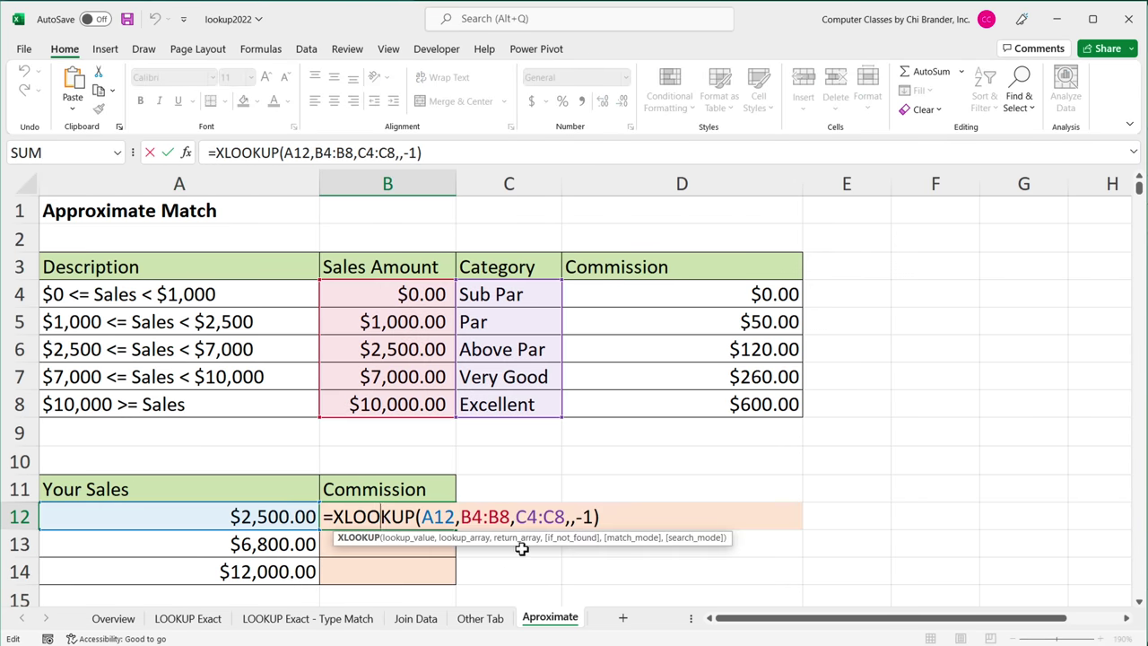
{"action": "left_click_drag", "start_coordinate": [518, 518], "coordinate": [565, 518]}
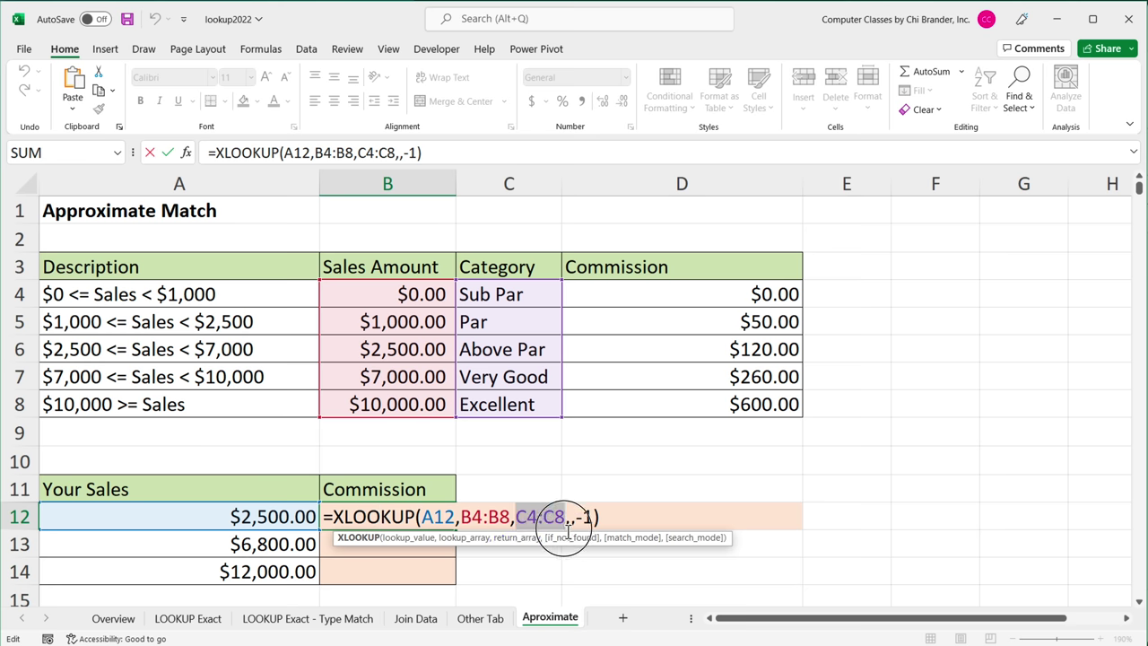
{"action": "left_click_drag", "start_coordinate": [679, 289], "coordinate": [680, 404]}
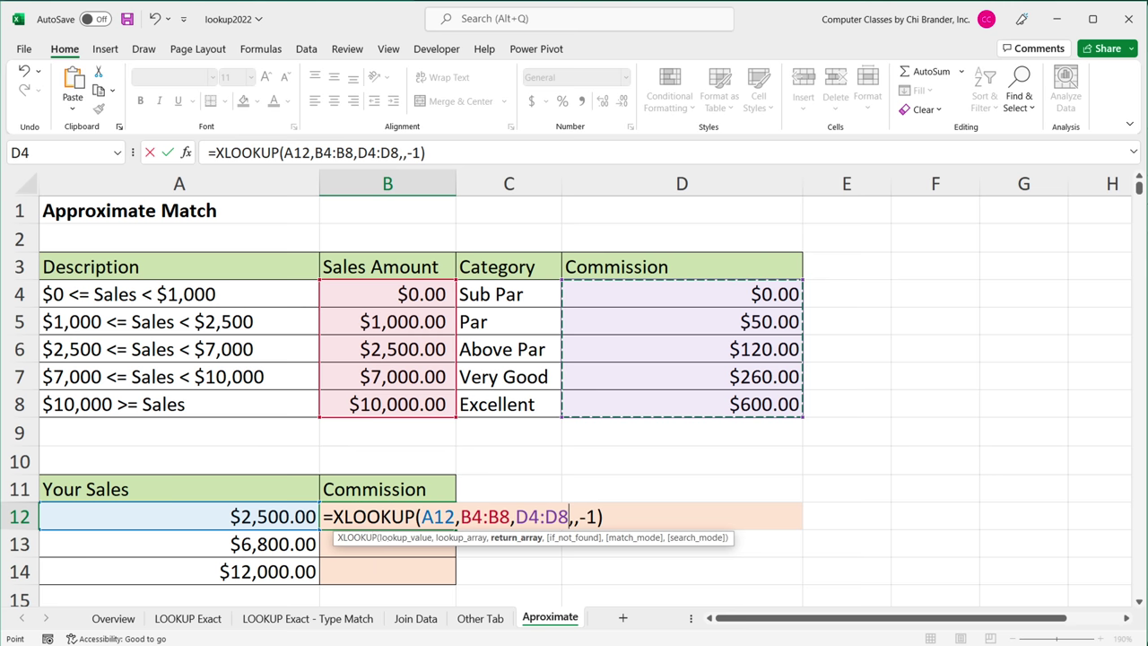
{"action": "left_click_drag", "start_coordinate": [463, 516], "coordinate": [570, 518]}
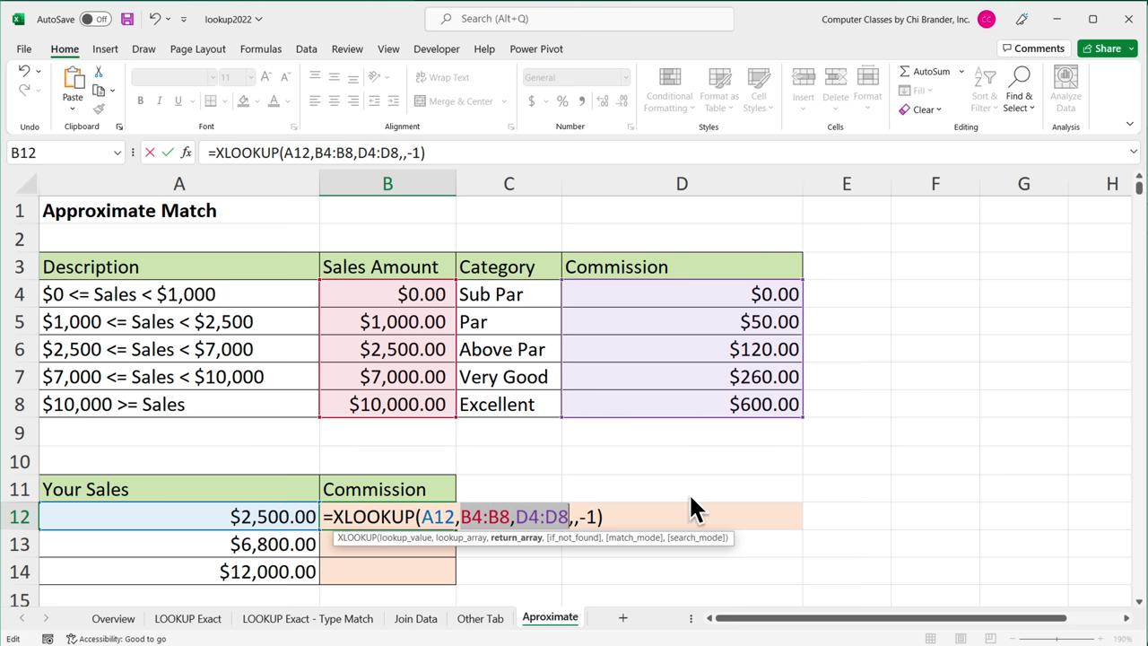
{"action": "key", "text": "F4"}
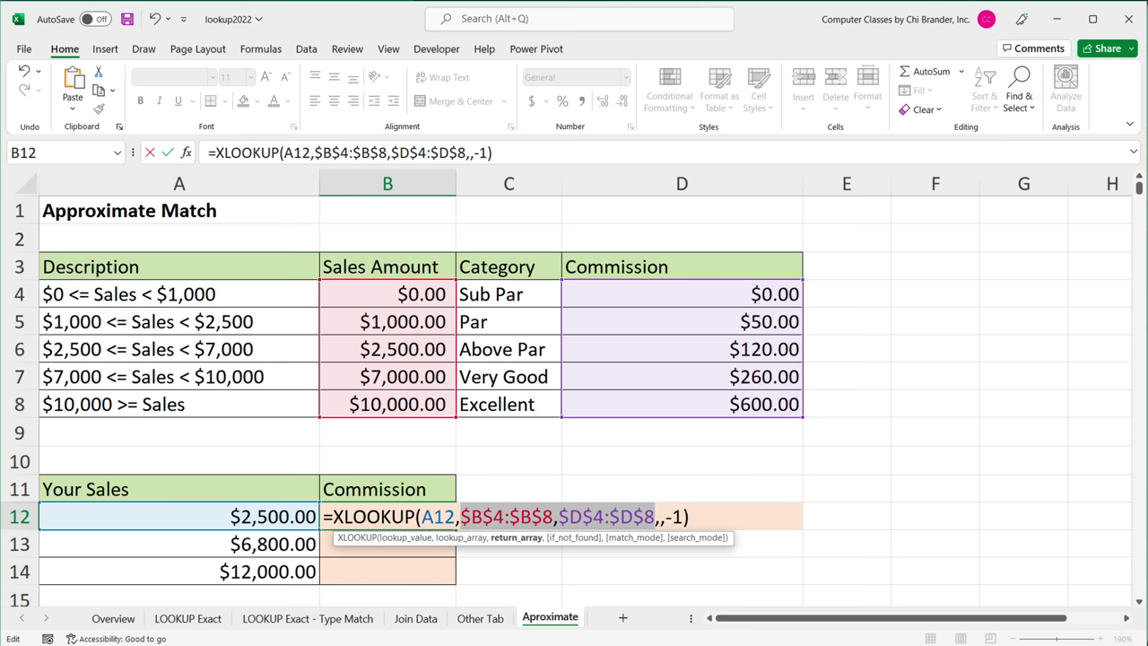
{"action": "key", "text": "Return"}
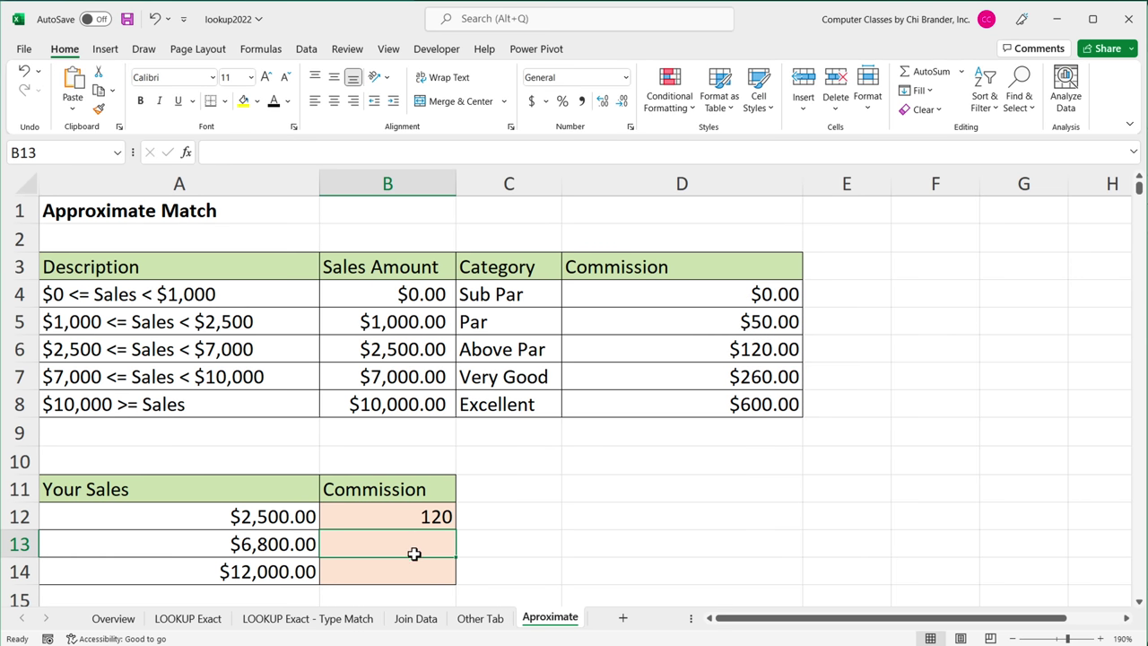
{"action": "left_click", "coordinate": [431, 519]}
Fill the commission formula to B14 and show $2,500 matches the Above Par 120 row
{"action": "left_click_drag", "start_coordinate": [461, 533], "coordinate": [456, 581]}
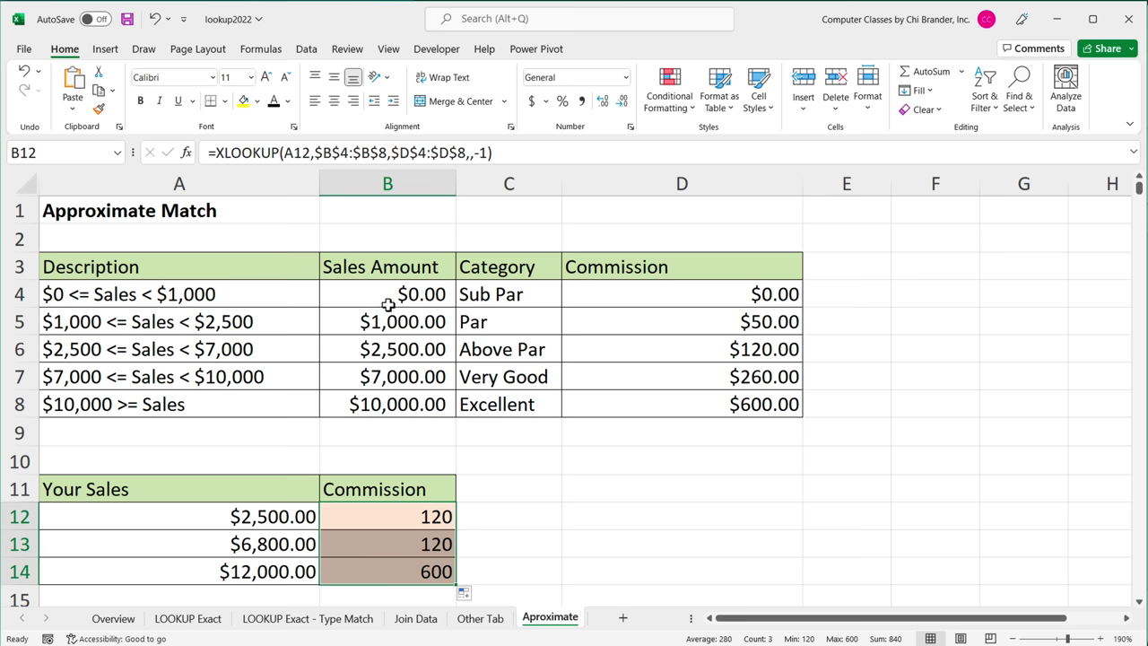
{"action": "left_click", "coordinate": [396, 350]}
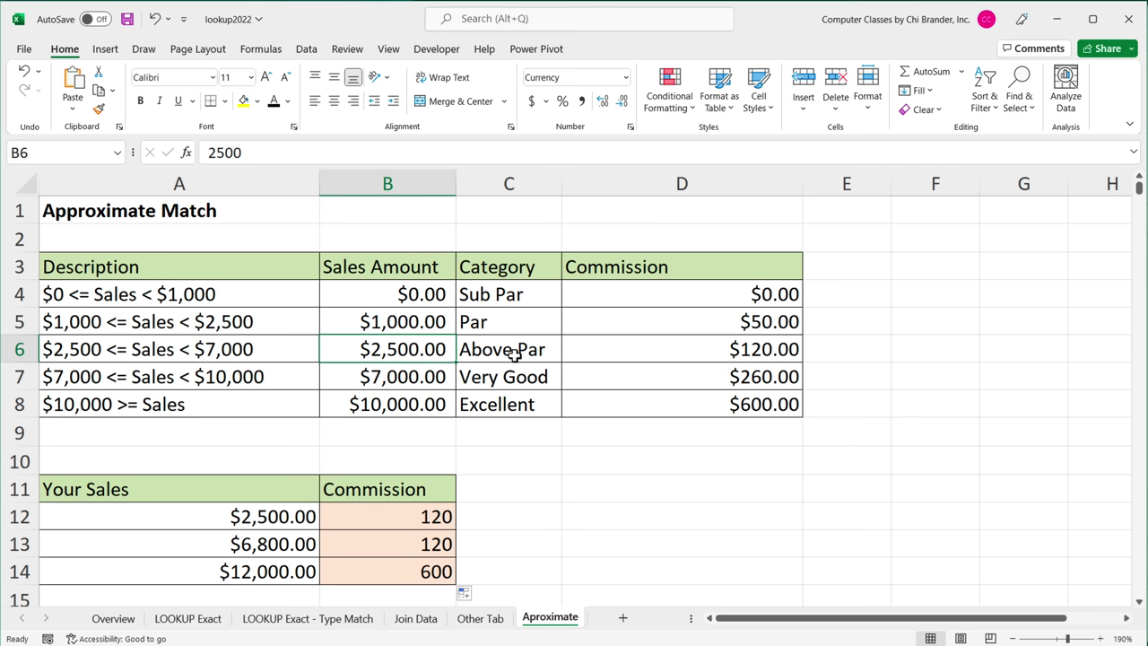
{"action": "left_click", "coordinate": [681, 353]}
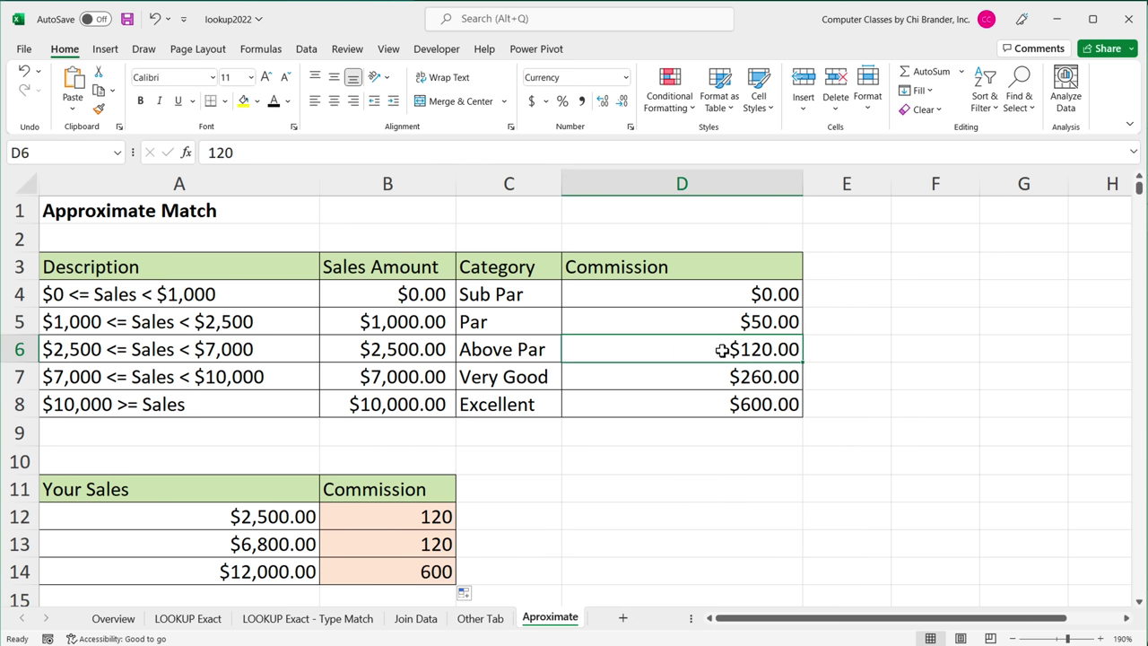
{"action": "left_click_drag", "start_coordinate": [435, 348], "coordinate": [717, 353]}
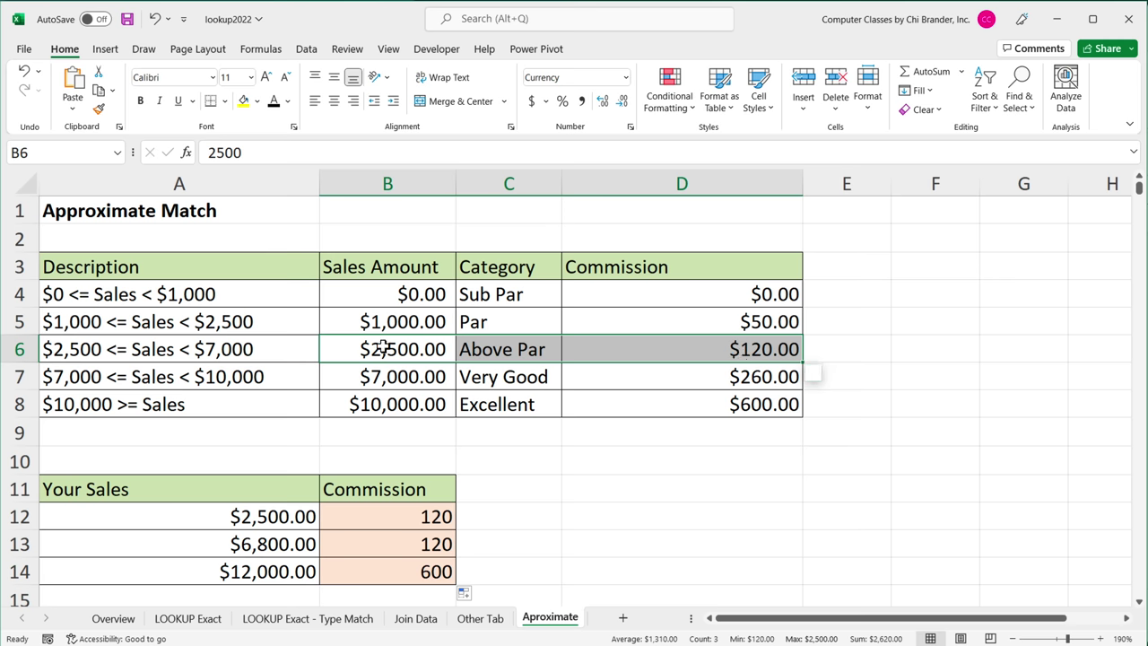
Explain that 6,800 falls between the 2,500 and 7,000 thresholds, returning 120
{"action": "left_click", "coordinate": [262, 546]}
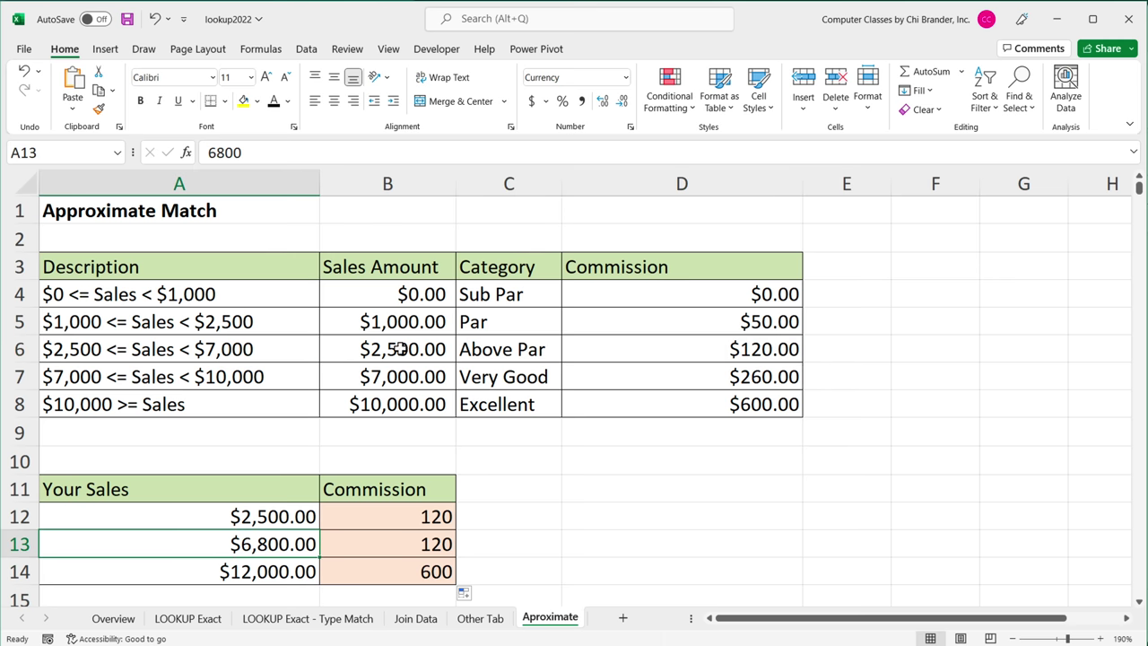
{"action": "left_click_drag", "start_coordinate": [396, 350], "coordinate": [400, 379]}
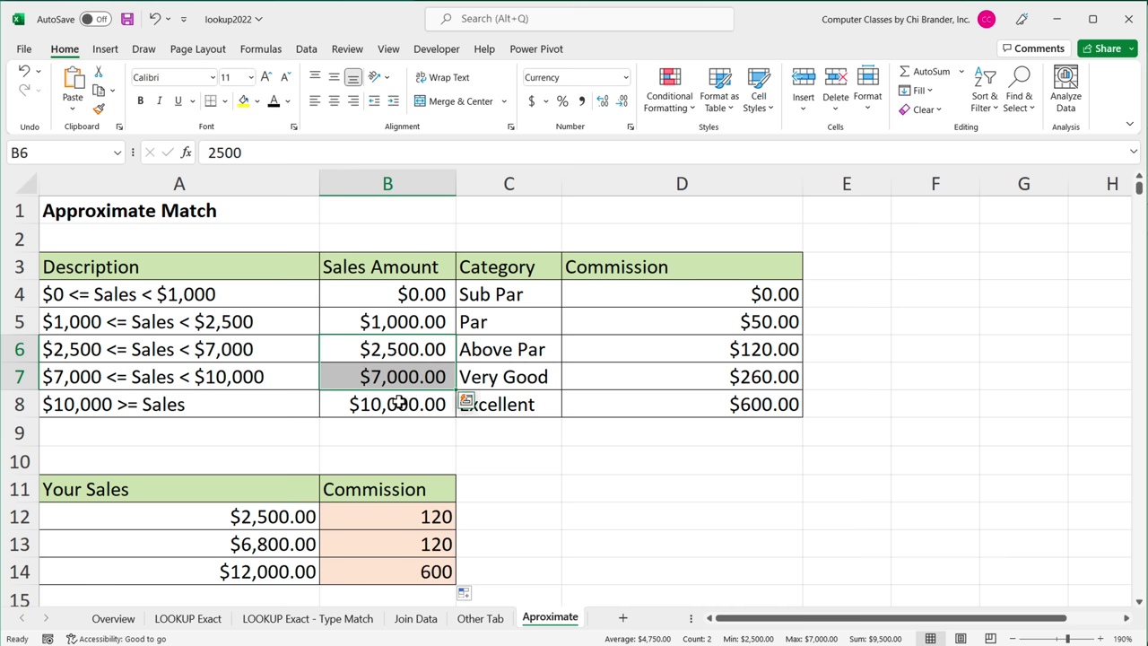
{"action": "left_click", "coordinate": [388, 355]}
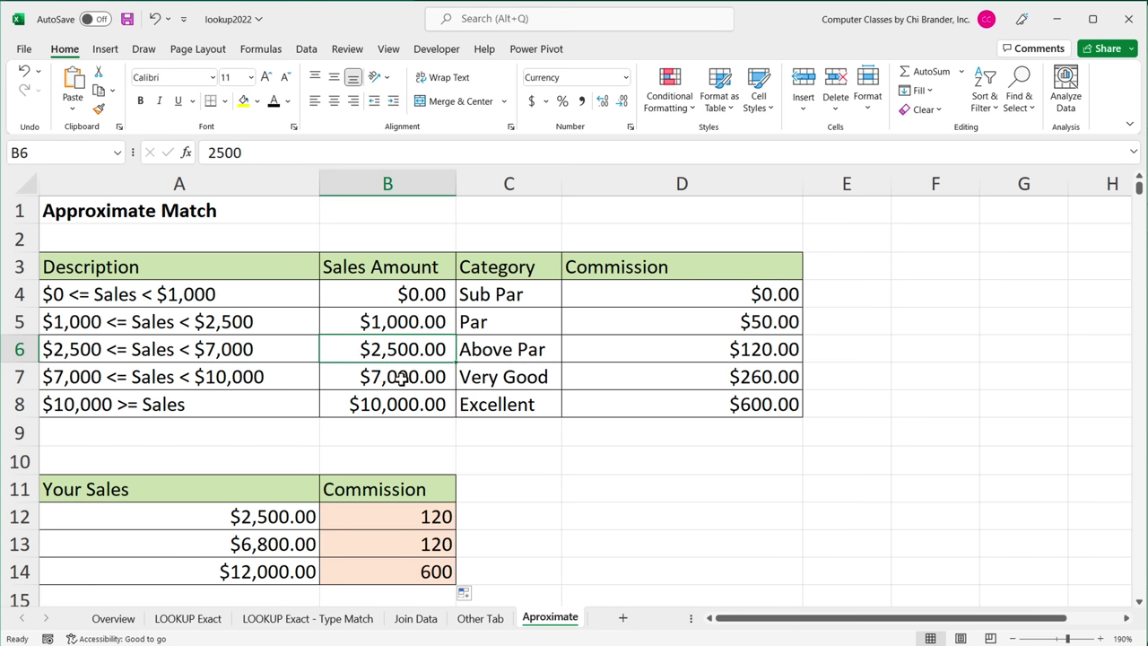
{"action": "left_click", "coordinate": [401, 377]}
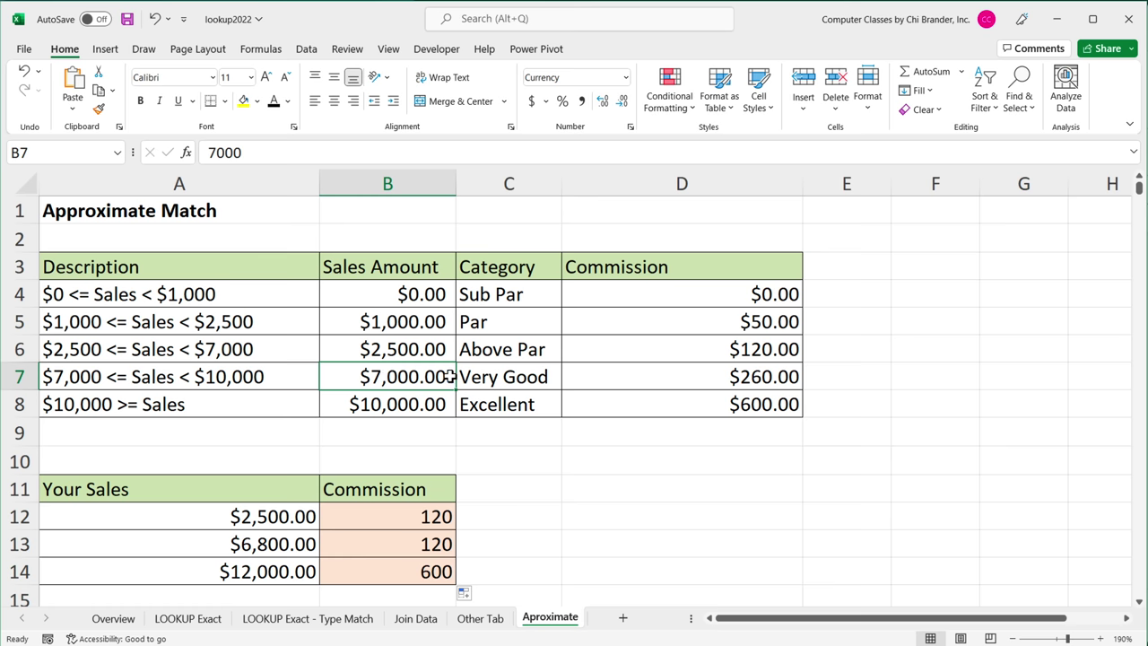
{"action": "left_click", "coordinate": [277, 544]}
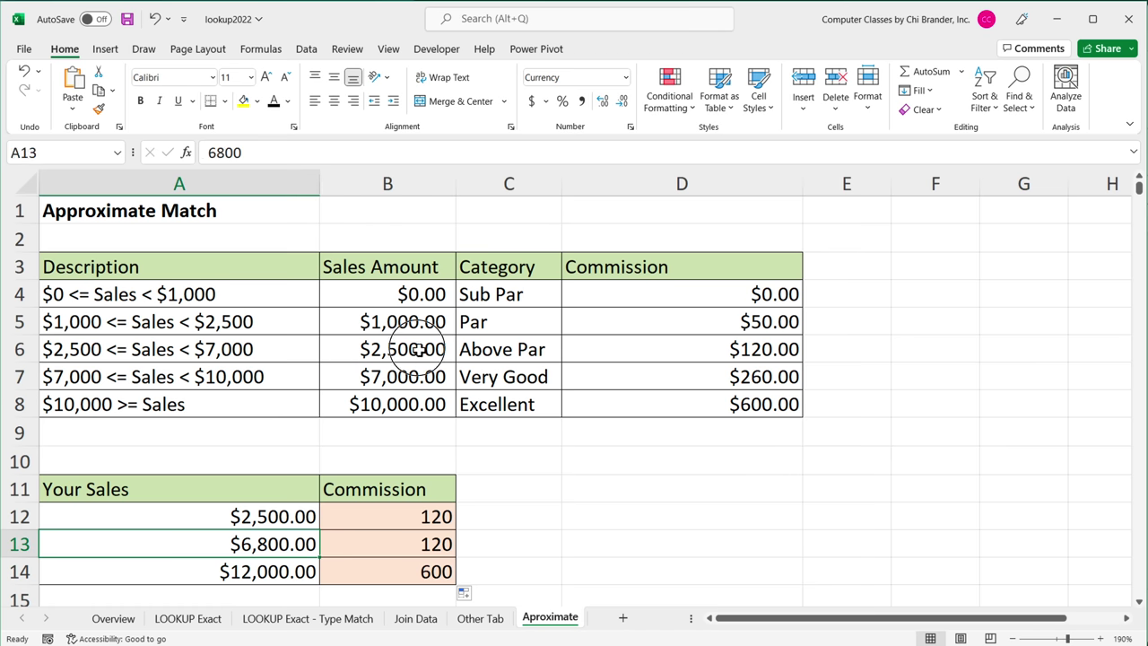
{"action": "left_click_drag", "start_coordinate": [418, 350], "coordinate": [418, 376]}
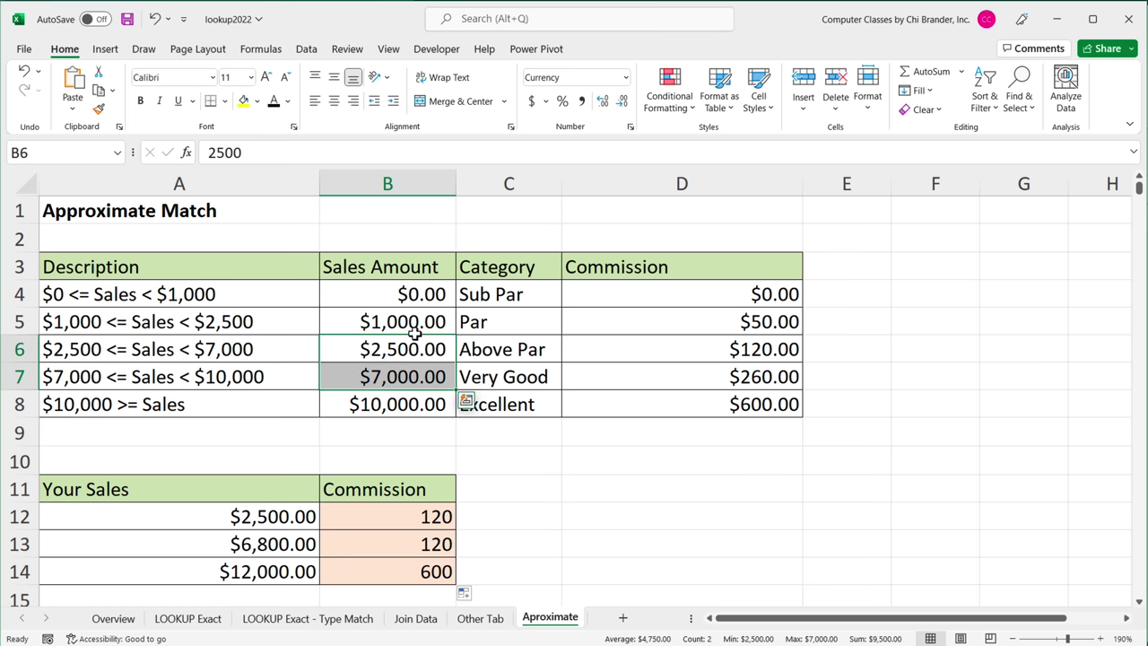
{"action": "left_click", "coordinate": [730, 354]}
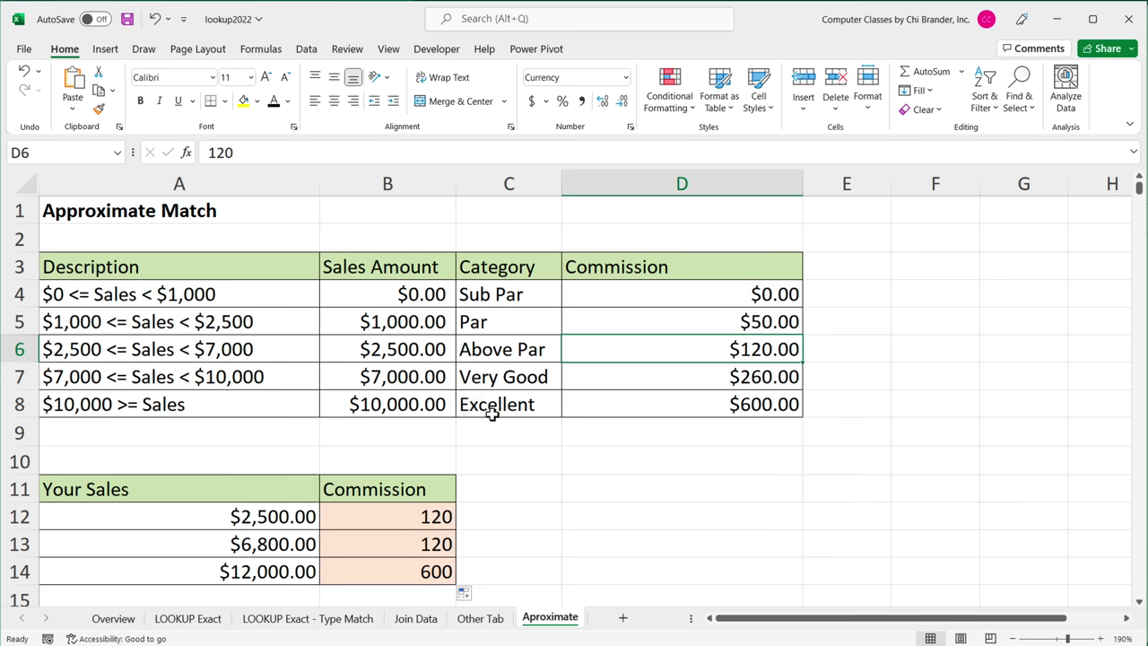
Walk through the Sub Par, Par and Excellent tiers of the lookup table
{"action": "left_click", "coordinate": [404, 296]}
{"action": "left_click_drag", "start_coordinate": [401, 299], "coordinate": [597, 295]}
{"action": "left_click_drag", "start_coordinate": [397, 329], "coordinate": [658, 317]}
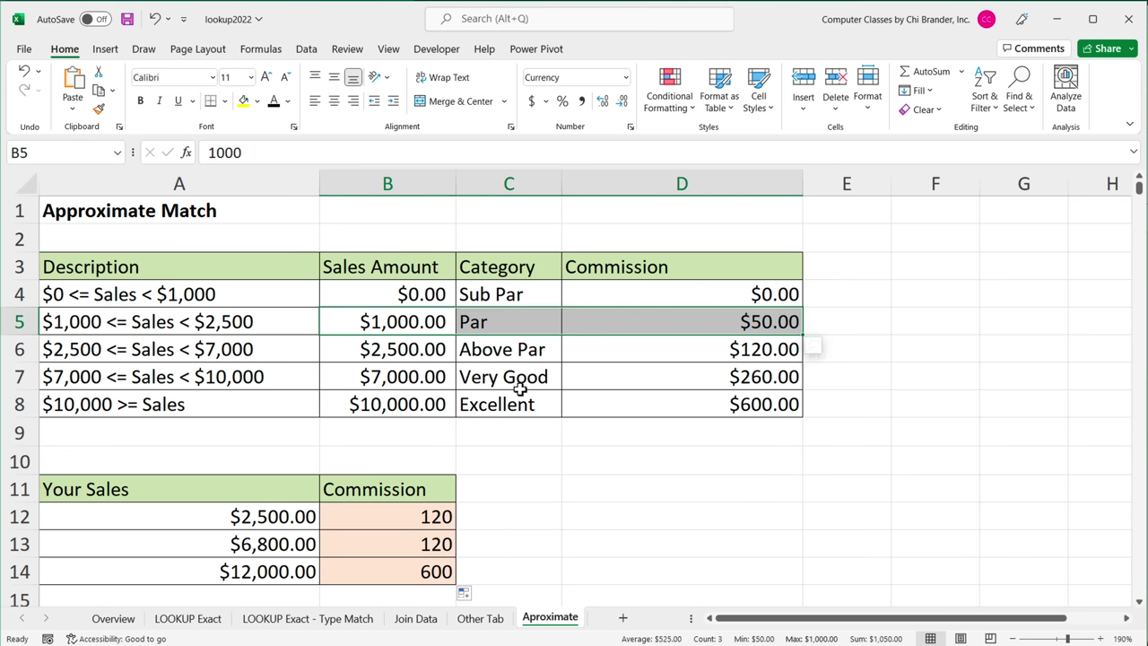
{"action": "key", "text": "Up"}
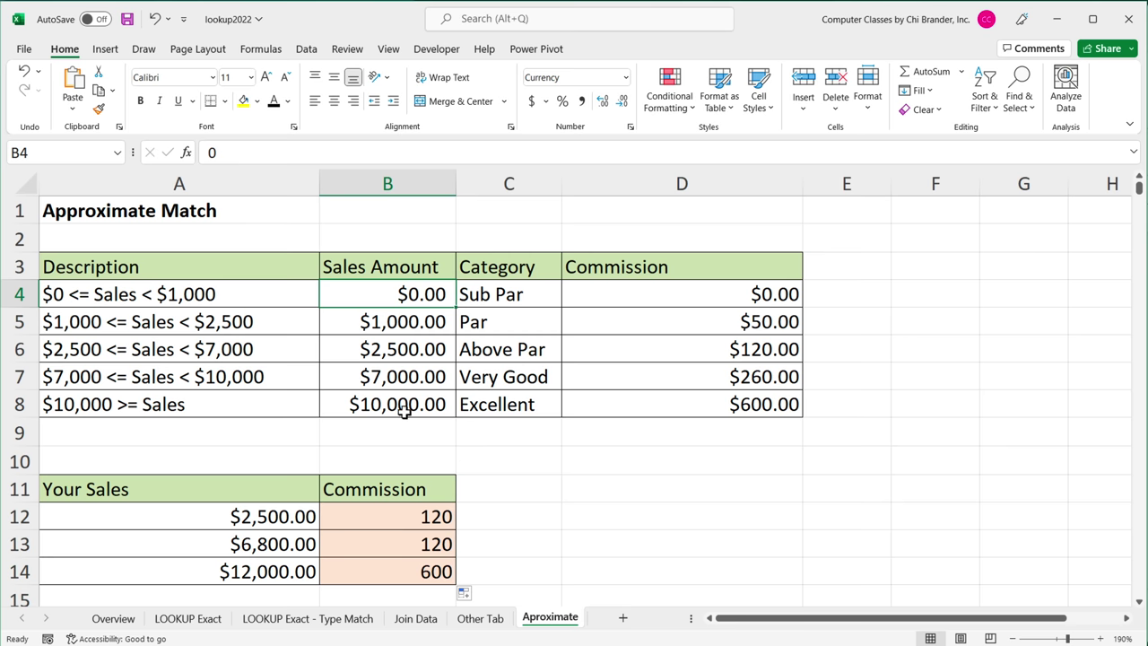
{"action": "left_click_drag", "start_coordinate": [395, 411], "coordinate": [725, 402]}
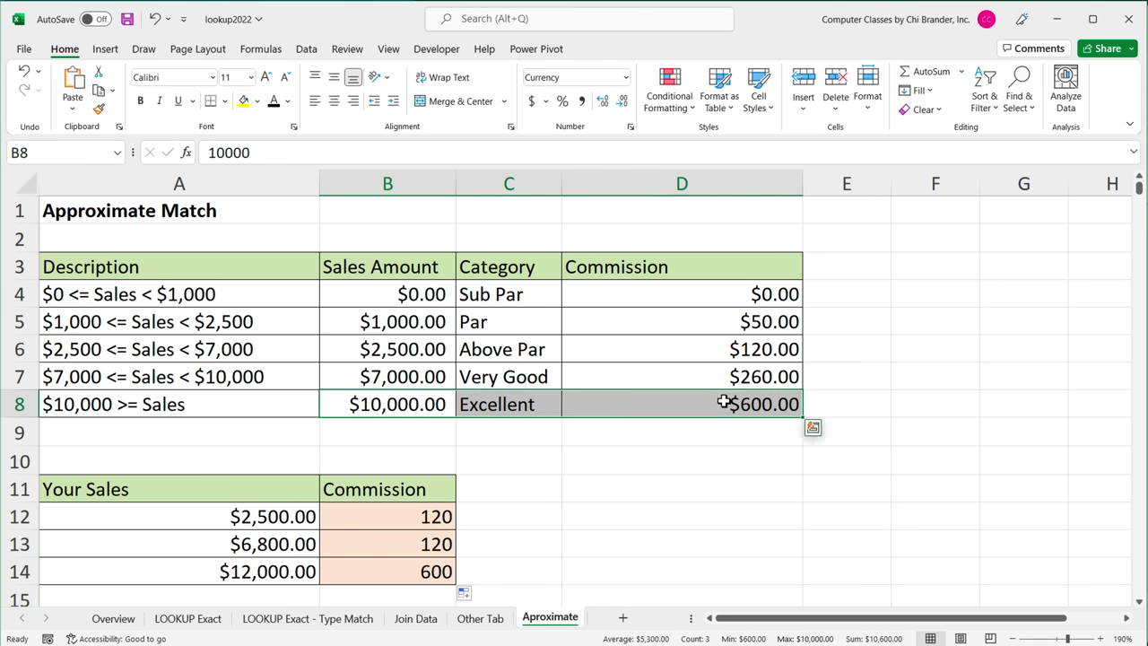
{"action": "left_click", "coordinate": [257, 579]}
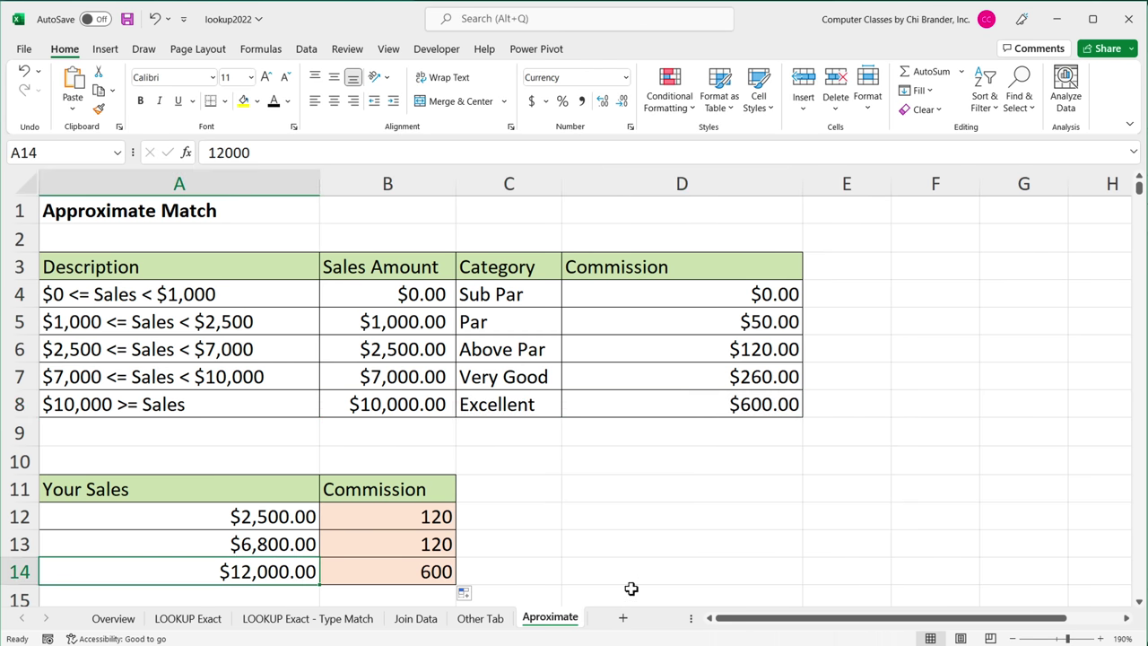
Change A14 to 10000, then 9999, so its commission drops to 260
{"action": "type", "text": "10000"}
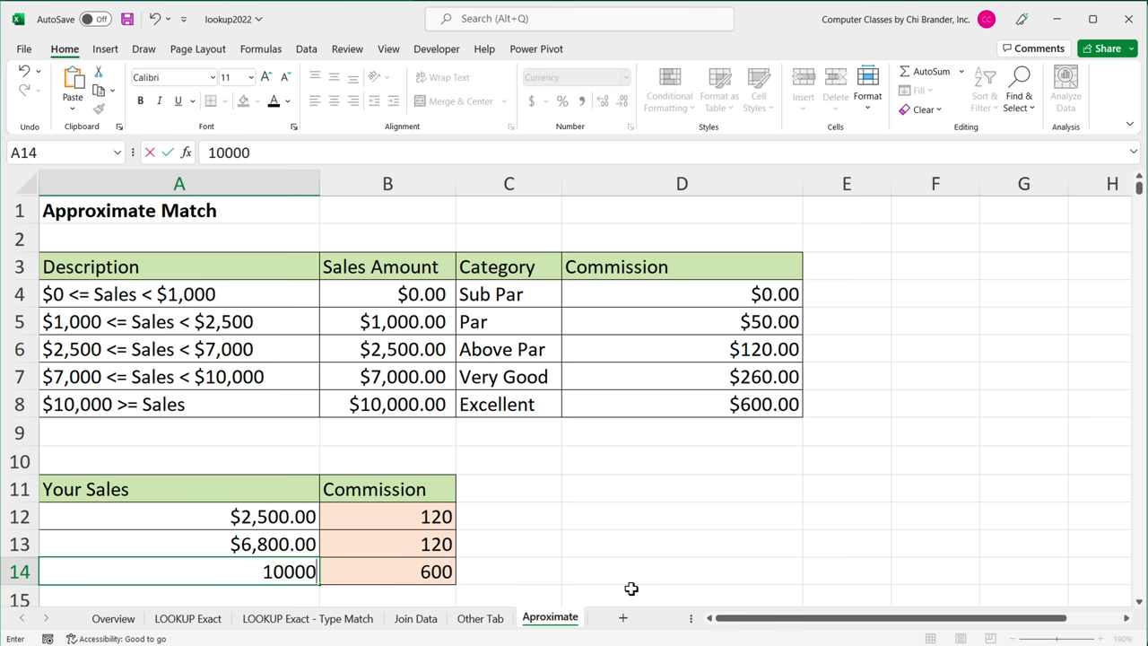
{"action": "key", "text": "Return"}
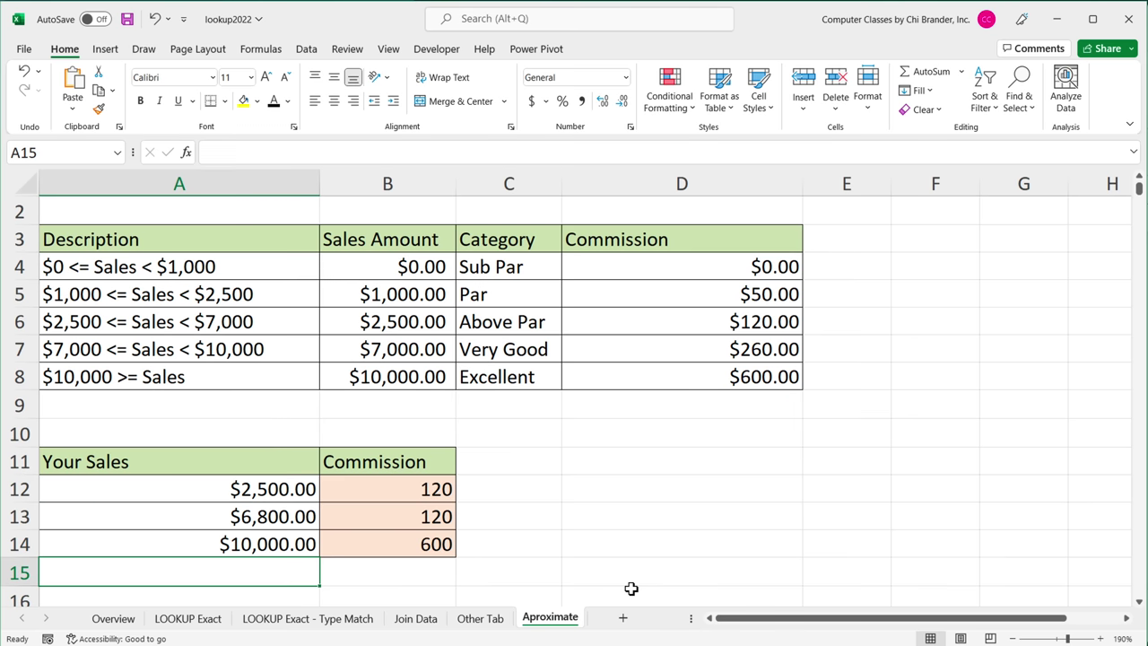
{"action": "key", "text": "Up"}
{"action": "type", "text": "9999"}
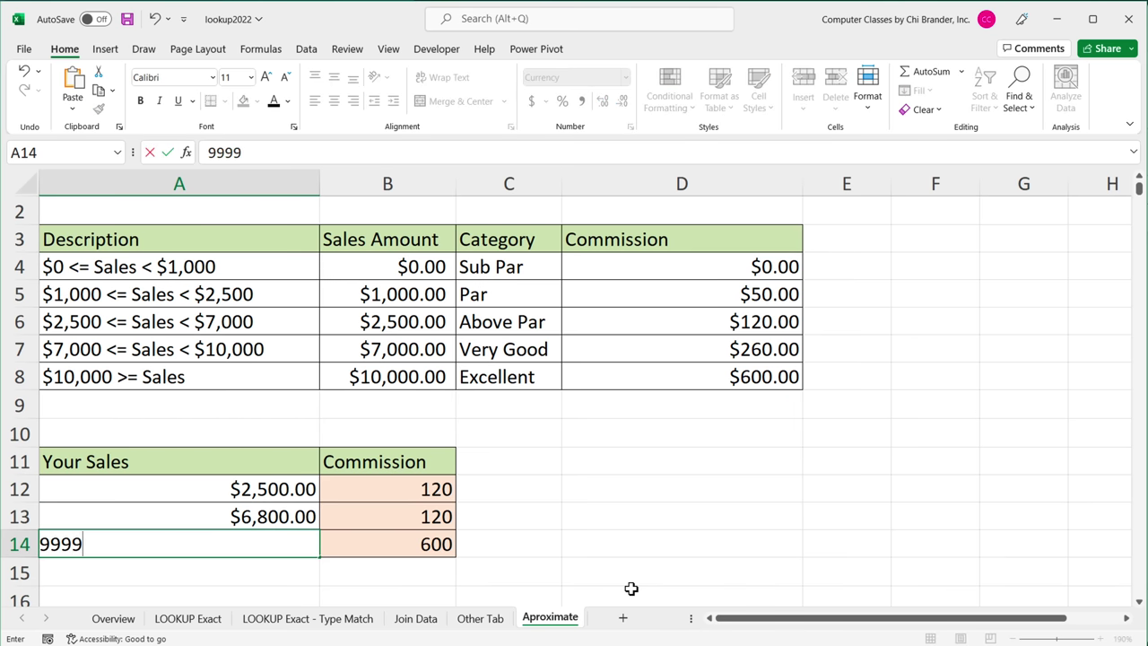
{"action": "key", "text": "Return"}
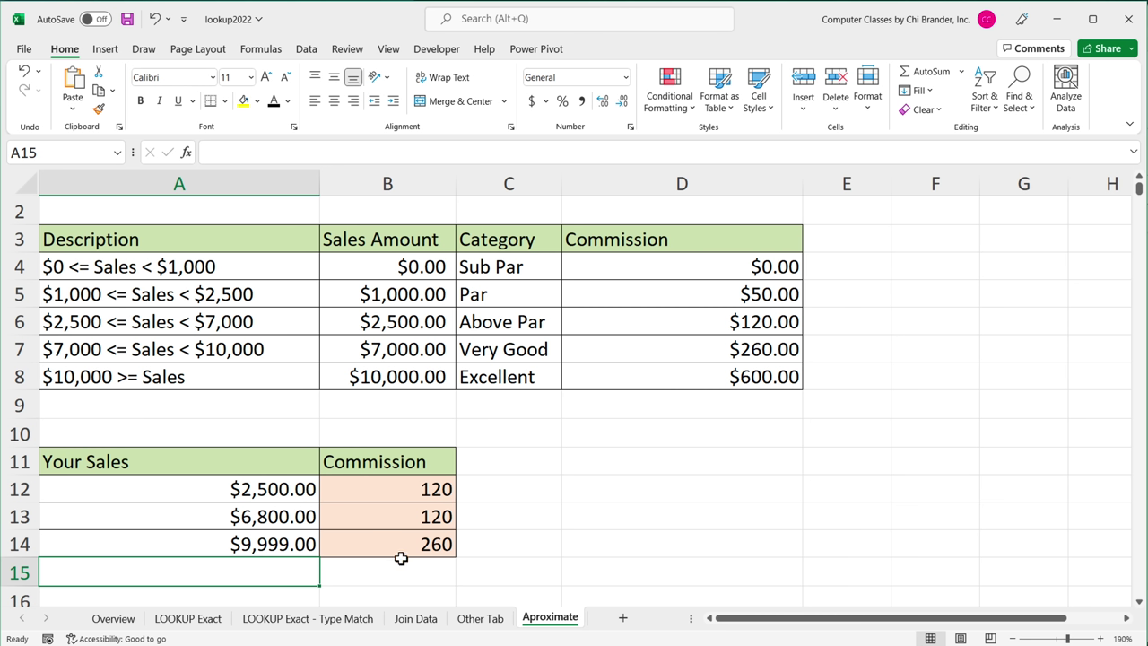
{"action": "left_click", "coordinate": [274, 550]}
{"action": "double_click", "coordinate": [275, 550]}
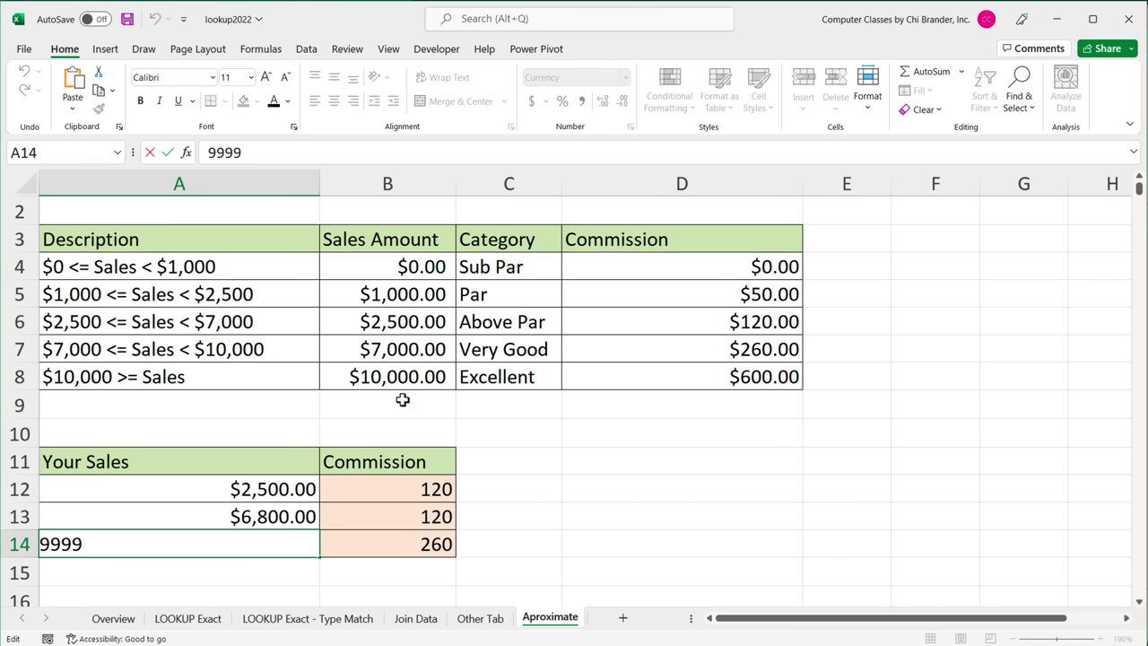
{"action": "left_click", "coordinate": [406, 351]}
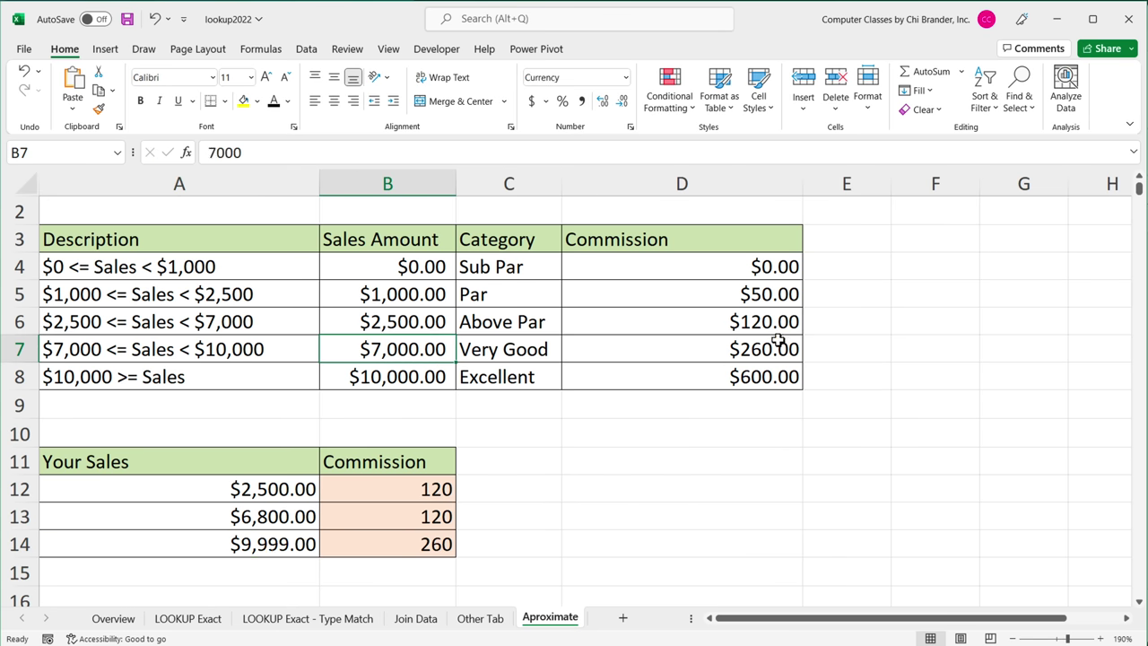
Inspect B12's XLOOKUP formula without changing it, then select the Par row B5:D5
{"action": "left_click", "coordinate": [428, 487]}
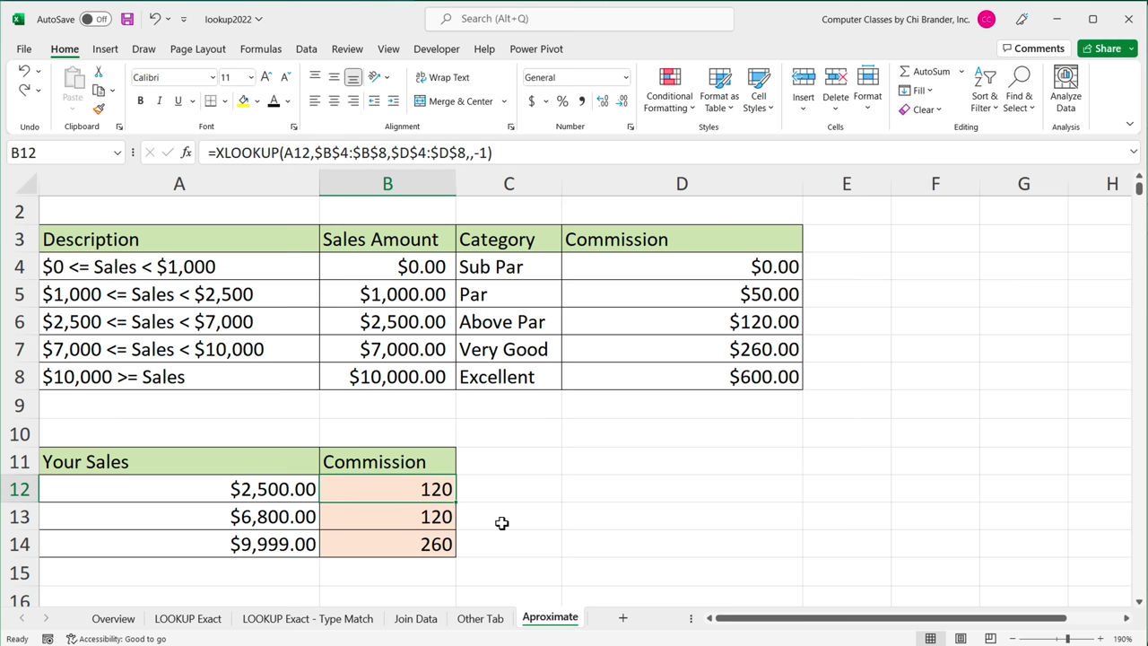
{"action": "double_click", "coordinate": [428, 490]}
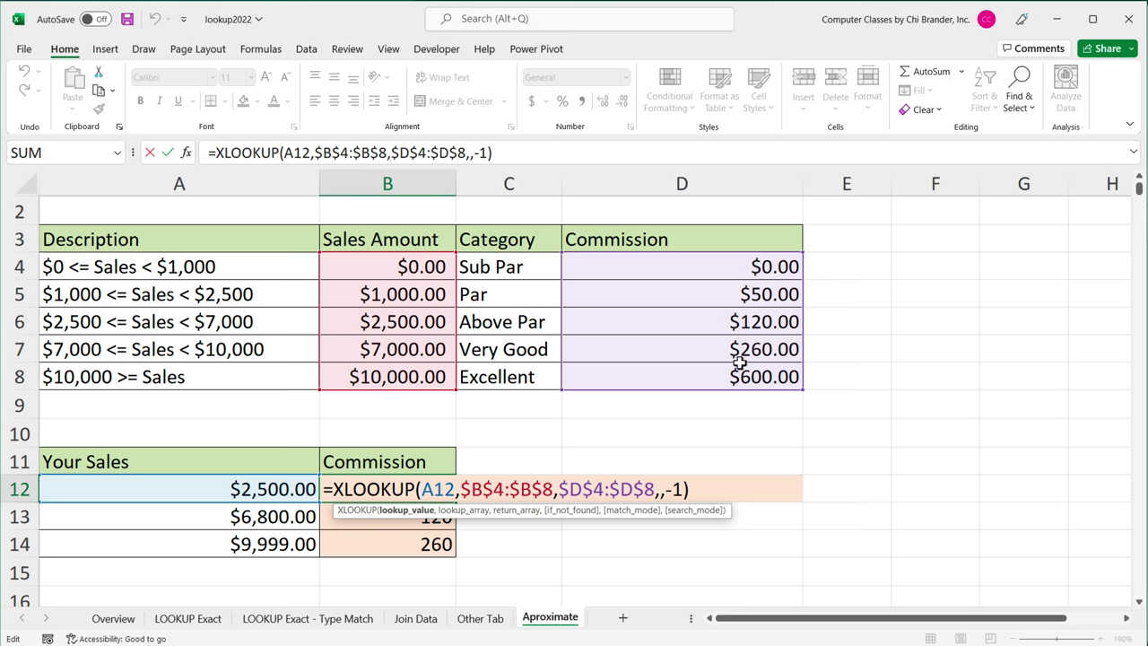
{"action": "key", "text": "Escape"}
{"action": "left_click_drag", "start_coordinate": [418, 297], "coordinate": [598, 303]}
Reorder the table rows in B4:D8 to $7,000, $2,500, $0, $10,000 and $1,000
{"action": "key", "text": "ctrl+c"}
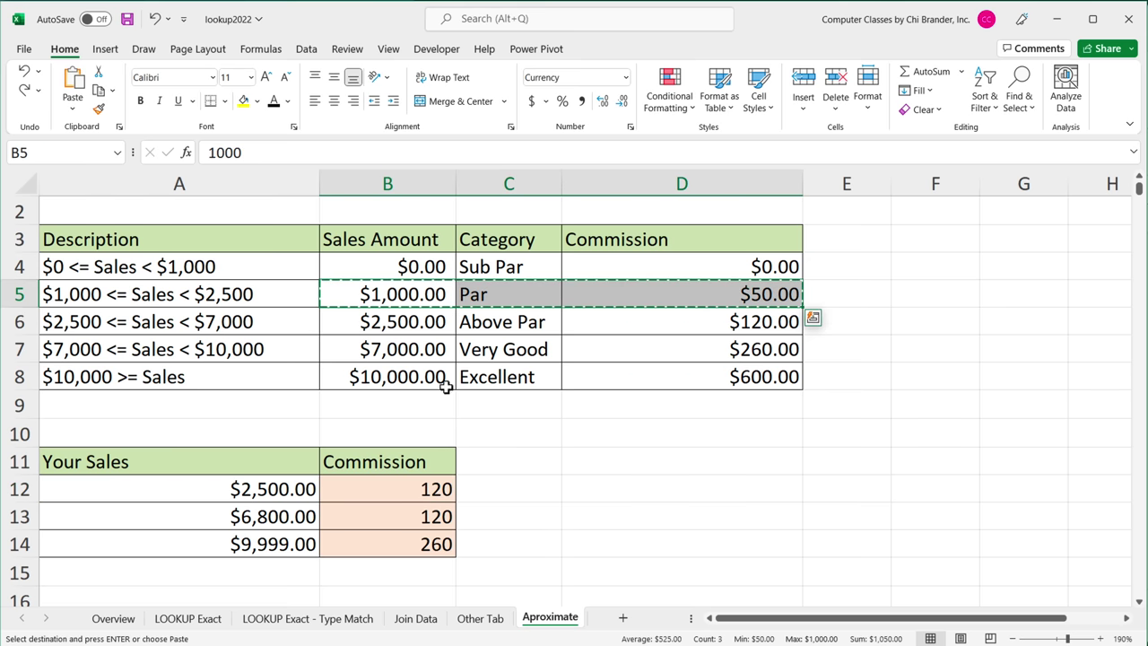
{"action": "left_click", "coordinate": [401, 404]}
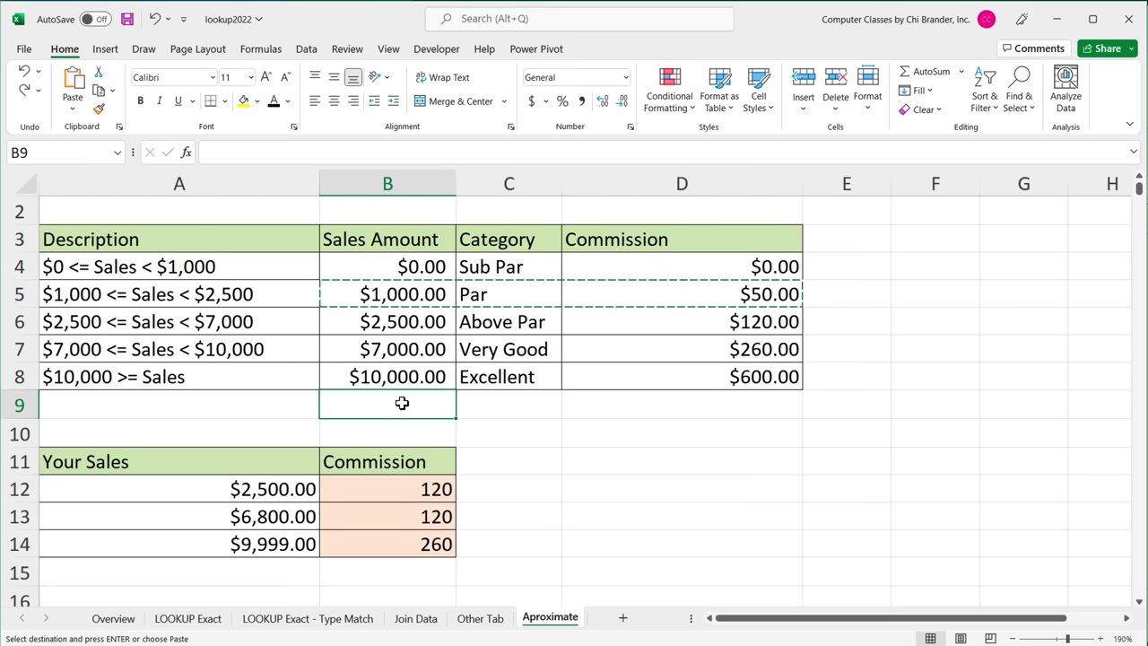
{"action": "key", "text": "Return"}
{"action": "left_click_drag", "start_coordinate": [394, 321], "coordinate": [574, 361]}
{"action": "left_click_drag", "start_coordinate": [395, 349], "coordinate": [628, 377]}
{"action": "left_click_drag", "start_coordinate": [627, 376], "coordinate": [628, 432]}
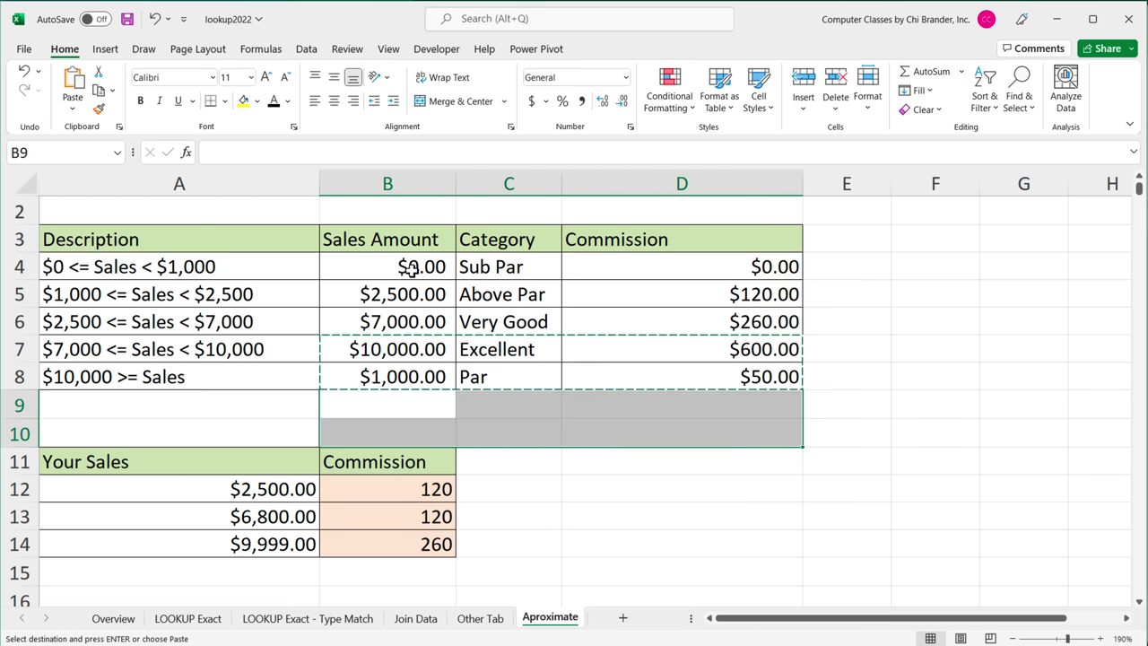
{"action": "left_click_drag", "start_coordinate": [410, 264], "coordinate": [402, 379]}
{"action": "left_click_drag", "start_coordinate": [395, 295], "coordinate": [718, 294]}
{"action": "left_click_drag", "start_coordinate": [627, 307], "coordinate": [451, 351]}
{"action": "left_click_drag", "start_coordinate": [394, 321], "coordinate": [771, 433]}
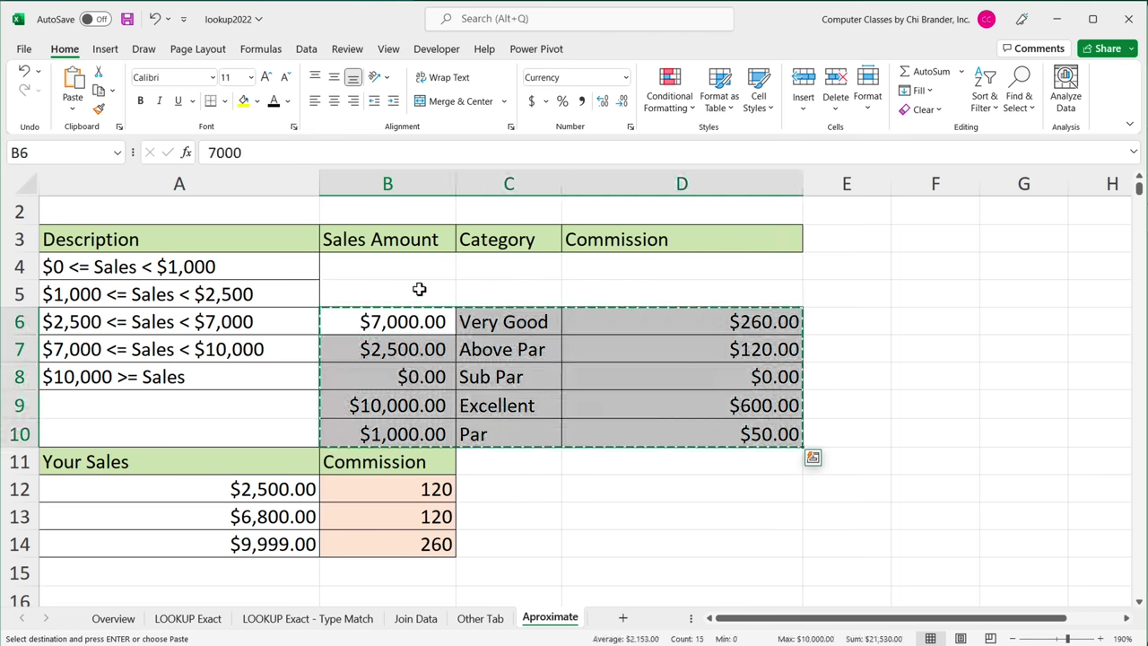
{"action": "left_click_drag", "start_coordinate": [421, 290], "coordinate": [420, 262]}
Clear the Description entries in A4:A8
{"action": "left_click_drag", "start_coordinate": [180, 266], "coordinate": [292, 380]}
{"action": "key", "text": "Delete"}
{"action": "left_click", "coordinate": [464, 375]}
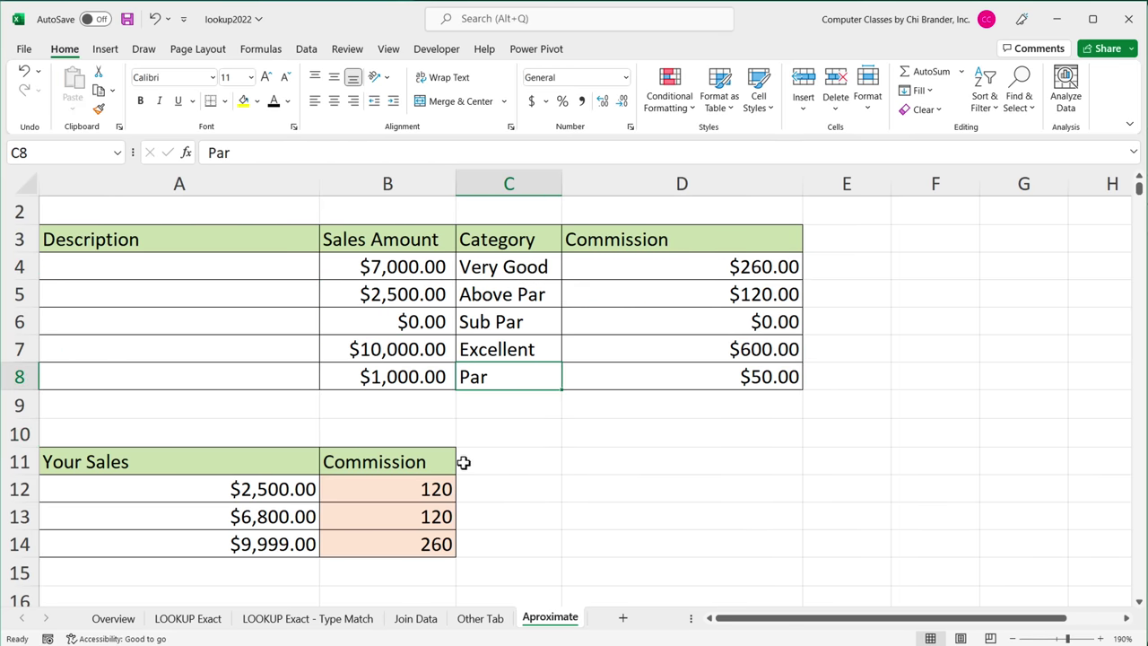
{"action": "double_click", "coordinate": [392, 491]}
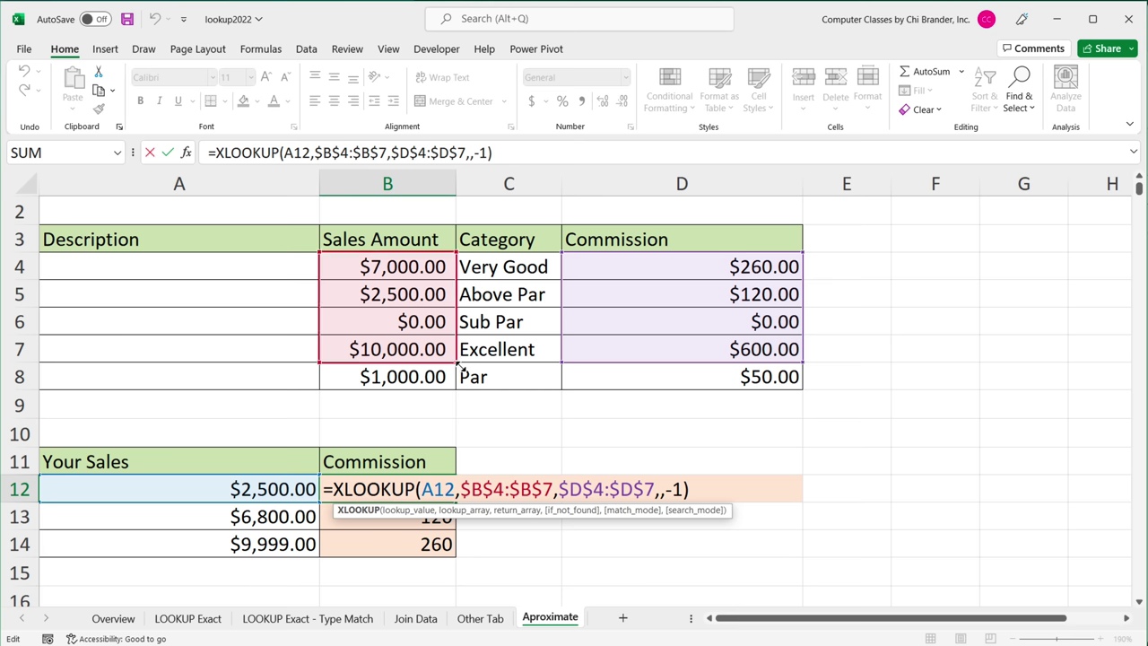
Extend B12's ranges to $B$4:$B$8 and $D$4:$D$8, then fill the formula down to B14
{"action": "left_click_drag", "start_coordinate": [456, 363], "coordinate": [461, 392]}
{"action": "left_click_drag", "start_coordinate": [803, 363], "coordinate": [806, 384]}
{"action": "left_click", "coordinate": [443, 493]}
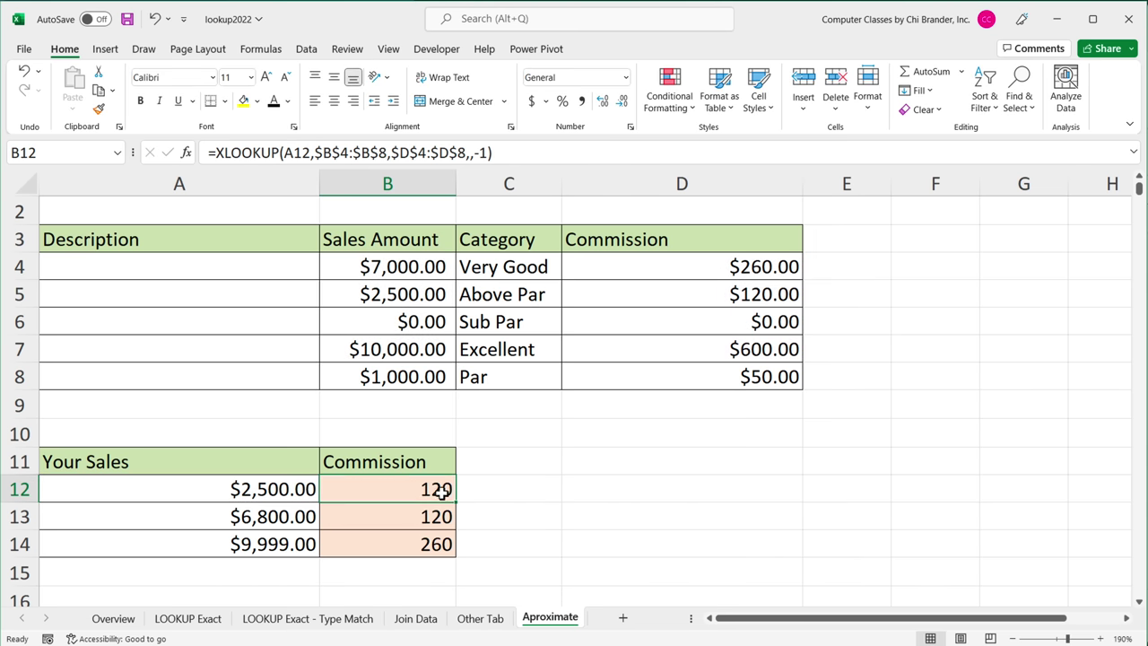
{"action": "left_click_drag", "start_coordinate": [459, 504], "coordinate": [454, 562]}
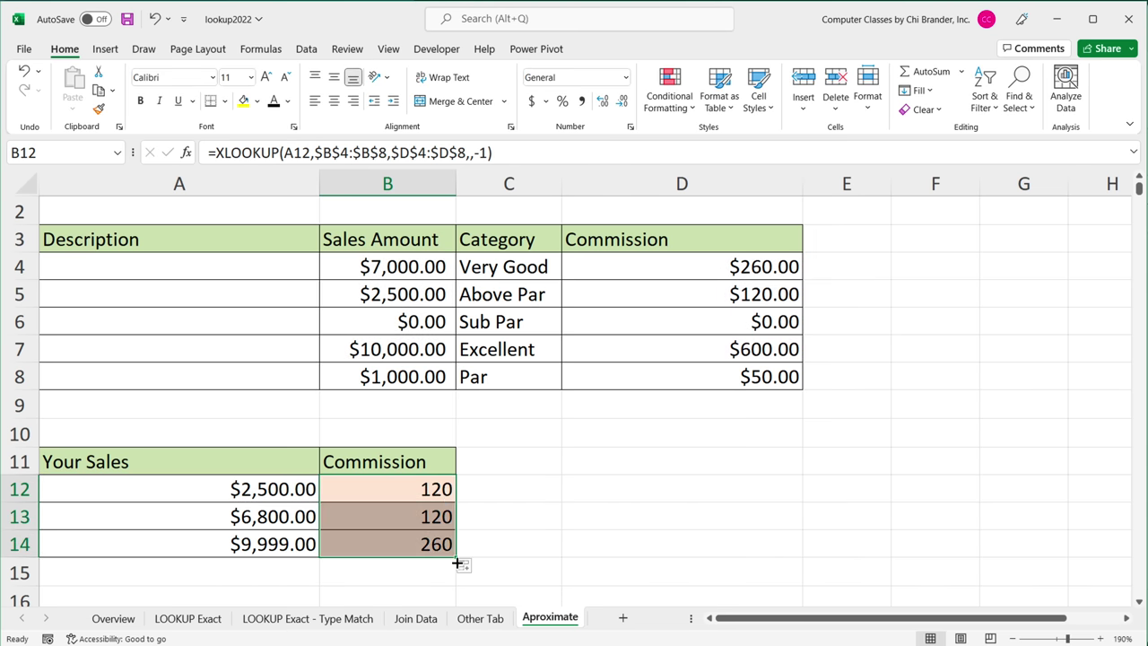
{"action": "double_click", "coordinate": [440, 494]}
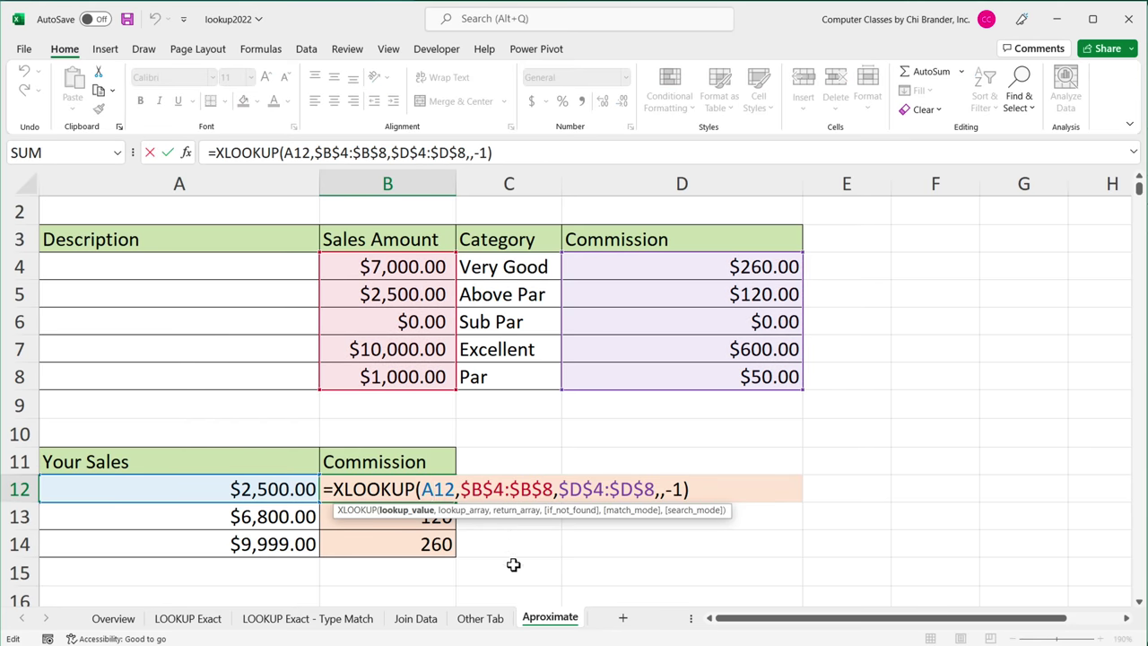
{"action": "key", "text": "Escape"}
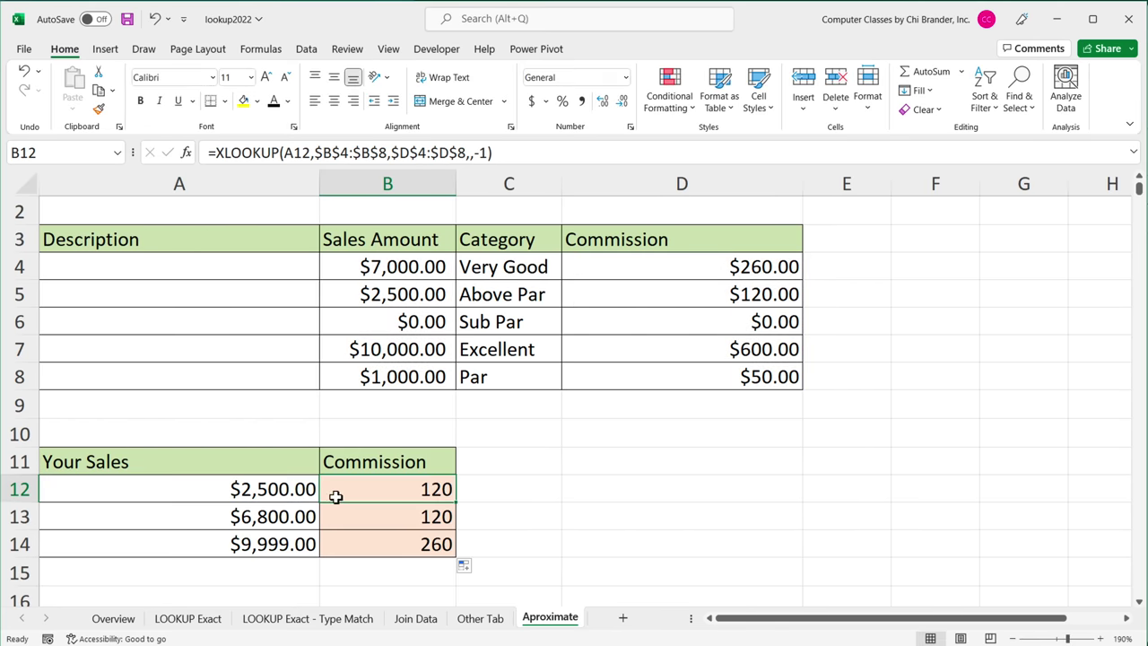
Verify B13's lookup of $6,800 against the unsorted table's Above Par row
{"action": "left_click_drag", "start_coordinate": [410, 266], "coordinate": [413, 382]}
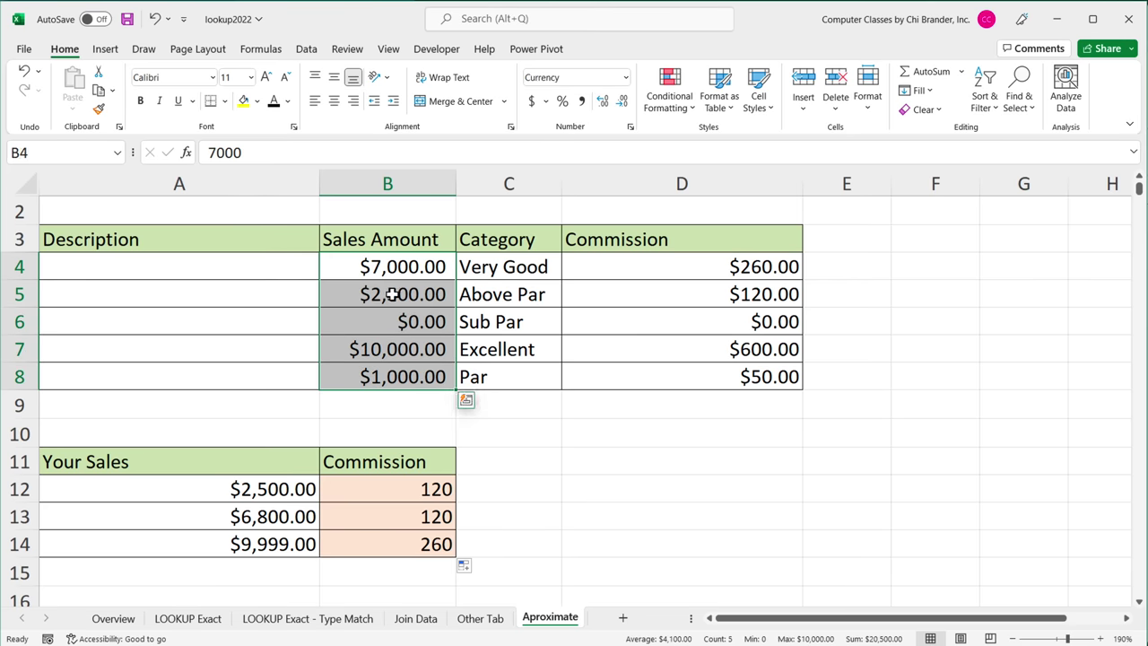
{"action": "left_click_drag", "start_coordinate": [392, 294], "coordinate": [708, 307]}
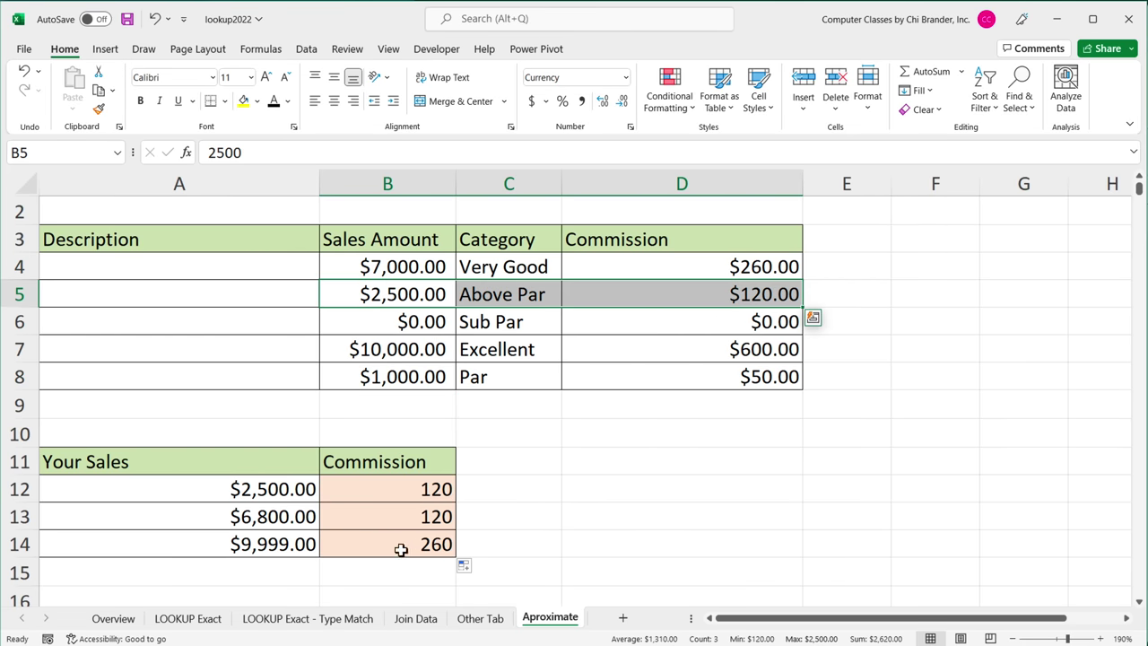
{"action": "left_click", "coordinate": [278, 516]}
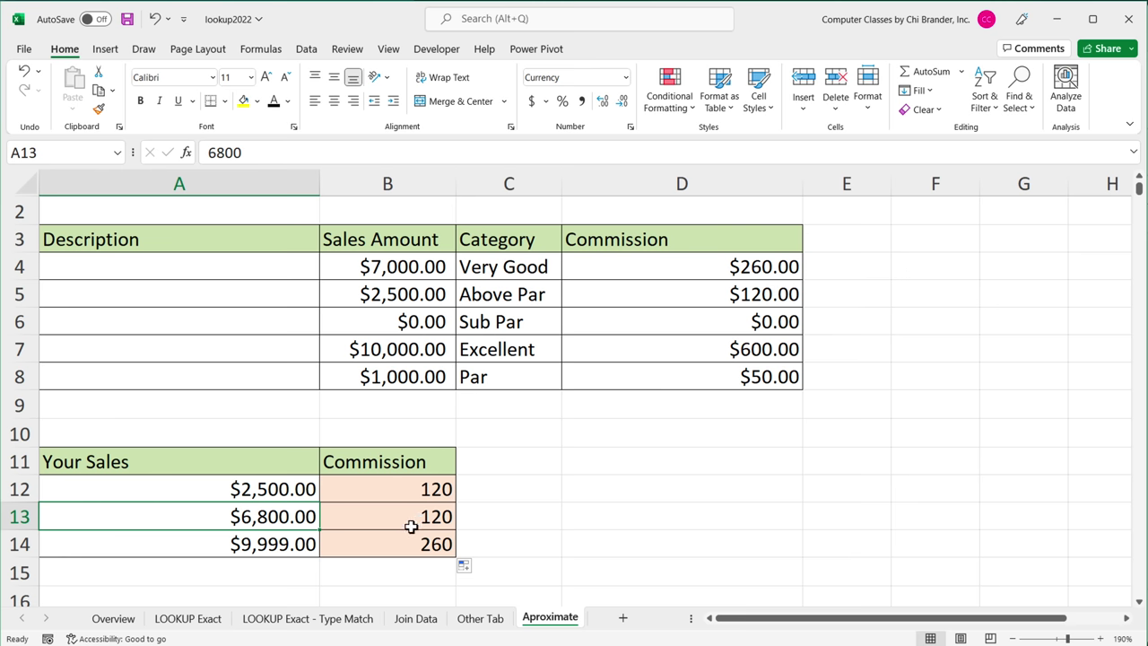
{"action": "double_click", "coordinate": [410, 519]}
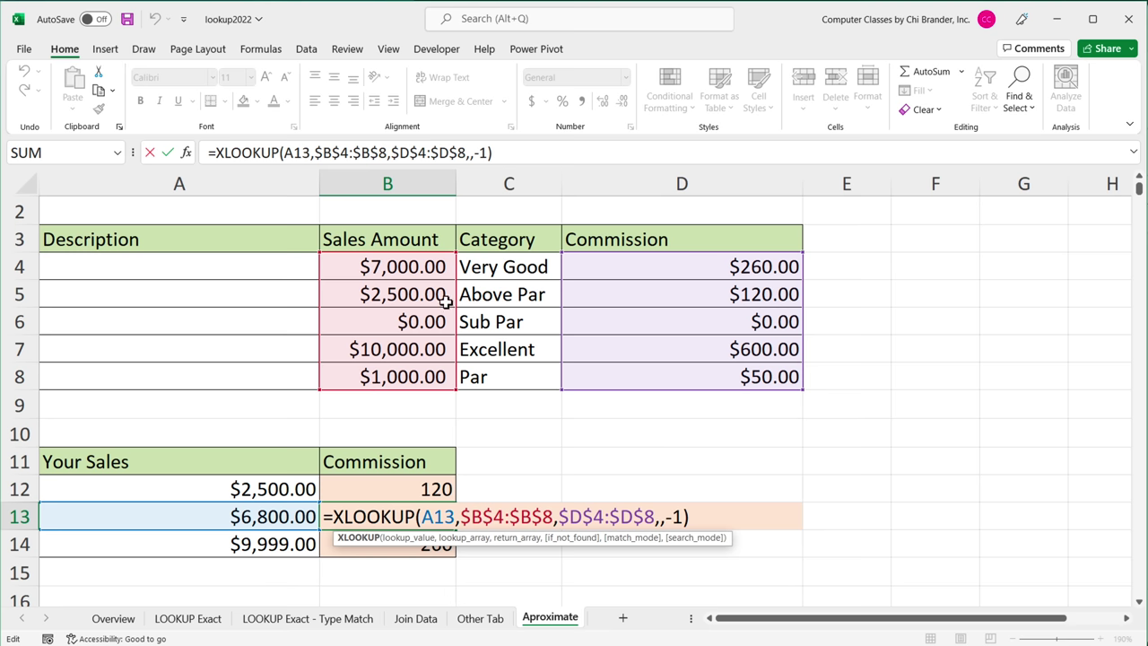
{"action": "key", "text": "ctrl+Return"}
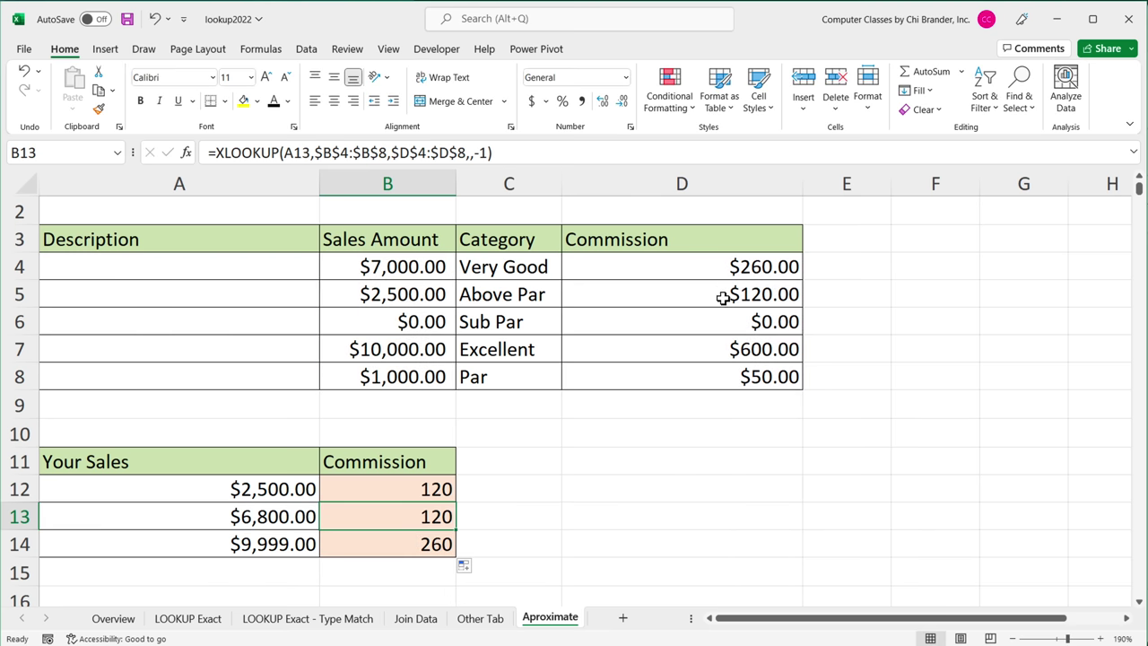
{"action": "left_click_drag", "start_coordinate": [724, 295], "coordinate": [436, 295]}
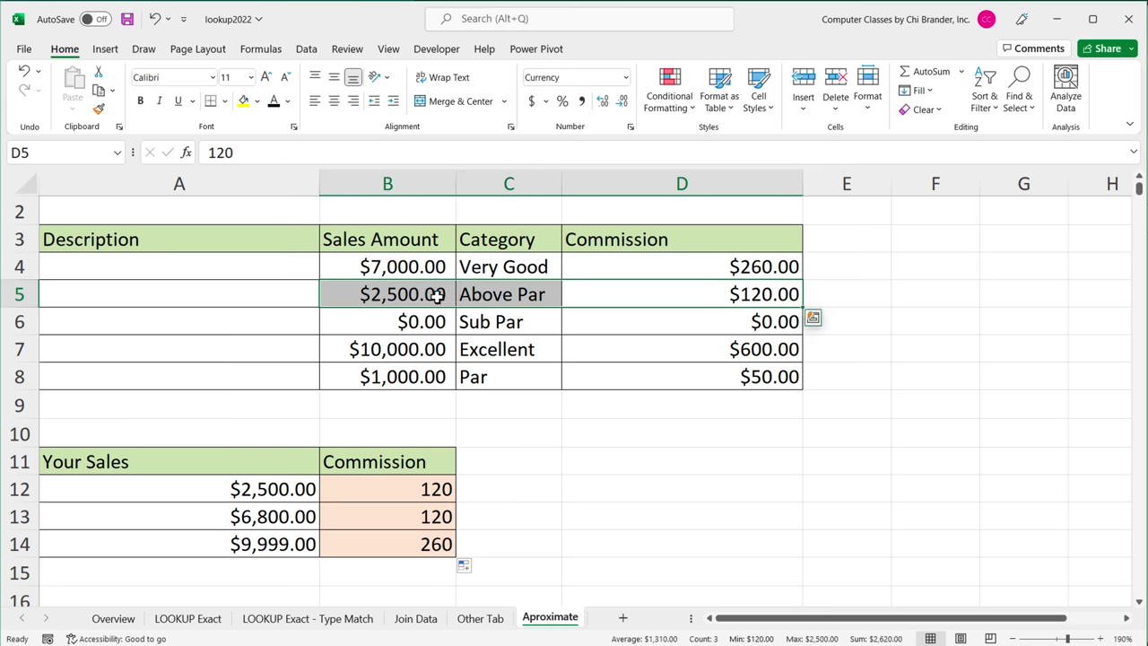
{"action": "left_click", "coordinate": [275, 548]}
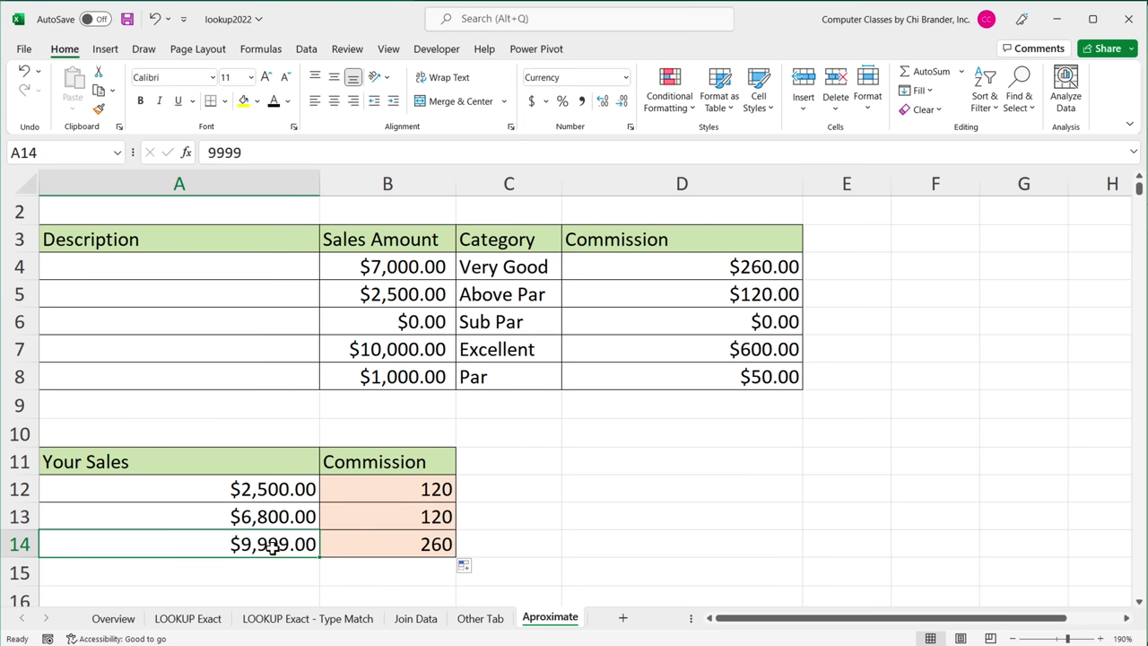
{"action": "left_click", "coordinate": [408, 267]}
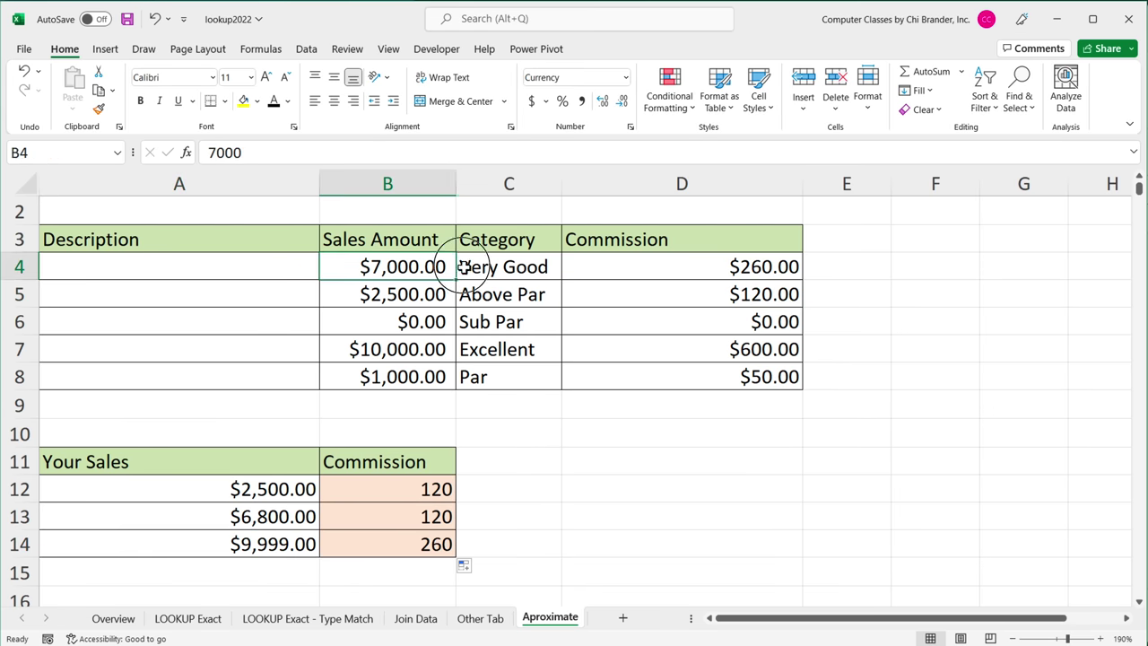
{"action": "left_click_drag", "start_coordinate": [464, 267], "coordinate": [656, 259]}
{"action": "left_click", "coordinate": [278, 546]}
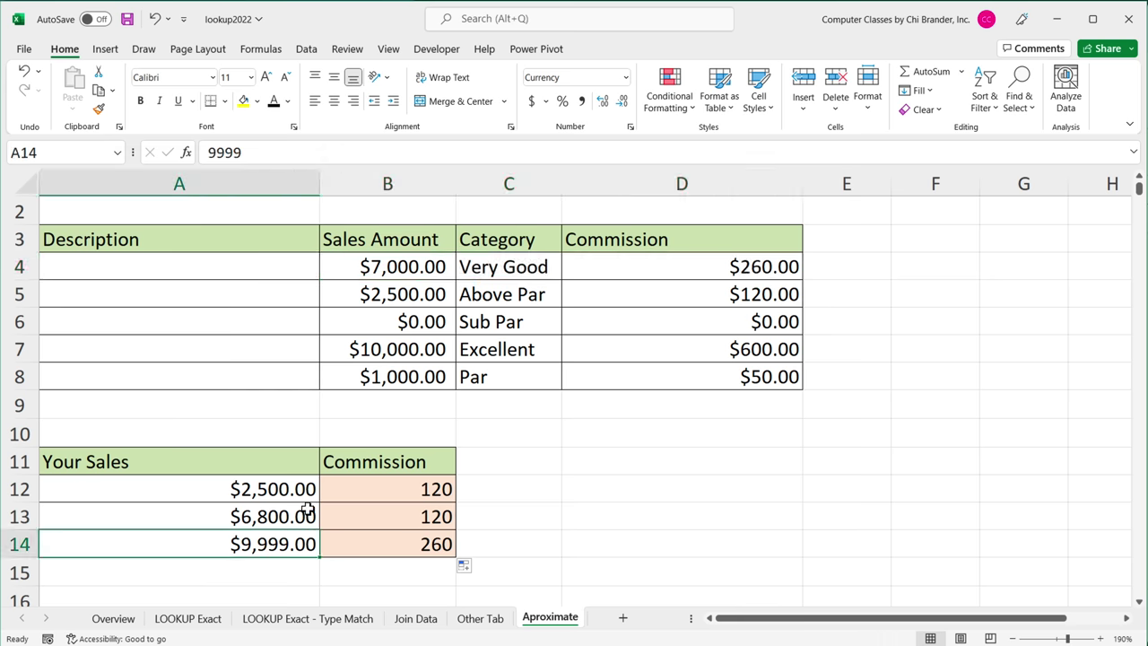
{"action": "type", "text": "14000"}
{"action": "key", "text": "Return"}
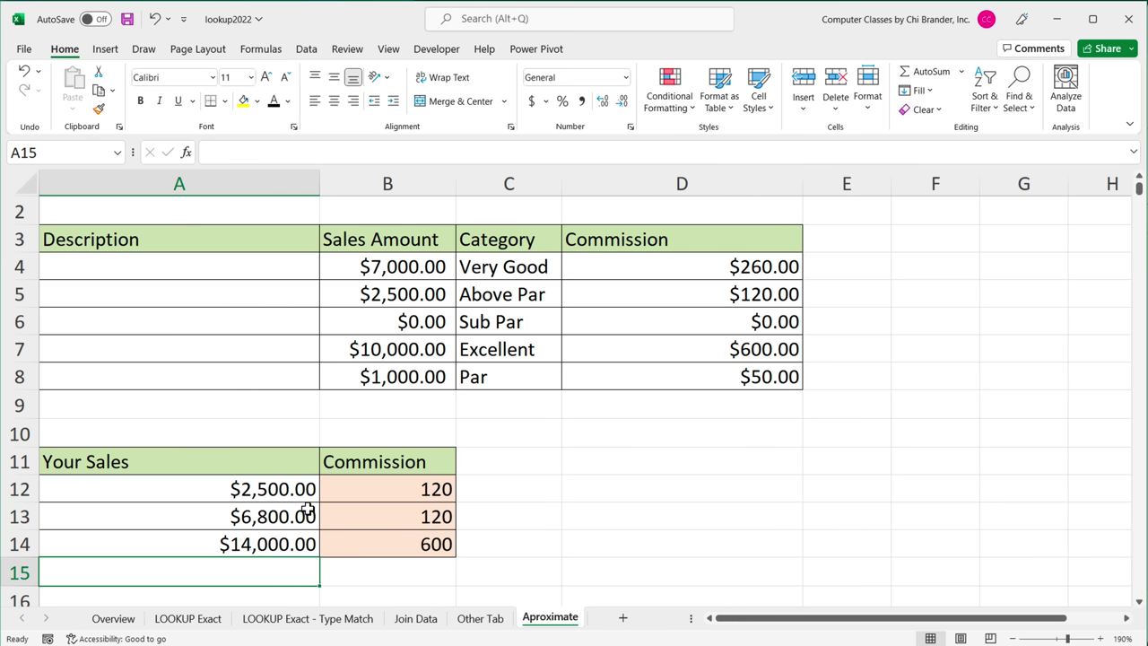
{"action": "left_click_drag", "start_coordinate": [405, 348], "coordinate": [762, 349]}
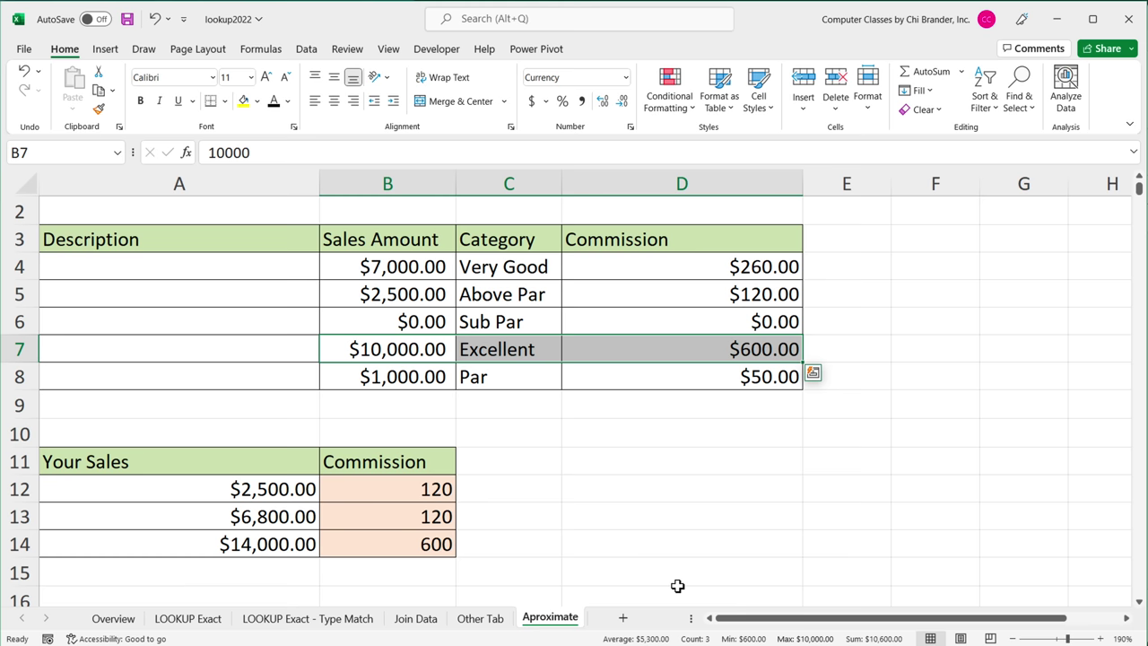
{"action": "left_click_drag", "start_coordinate": [405, 272], "coordinate": [672, 397]}
{"action": "left_click", "coordinate": [673, 397]}
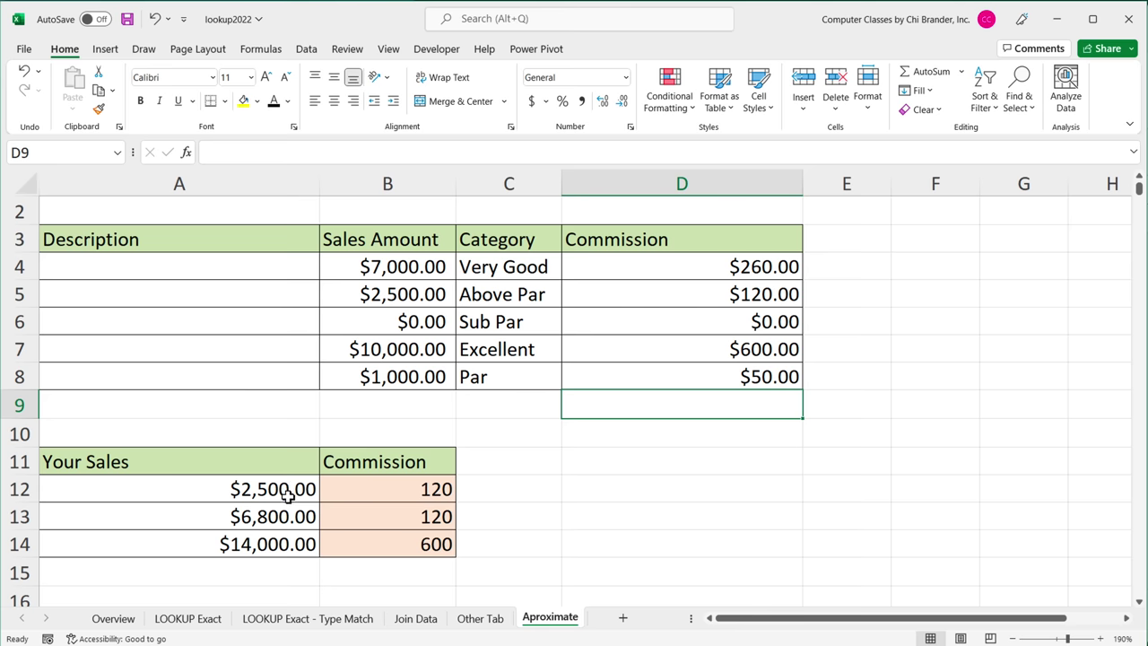
{"action": "left_click", "coordinate": [286, 492]}
{"action": "type", "text": "-200"}
{"action": "key", "text": "Return"}
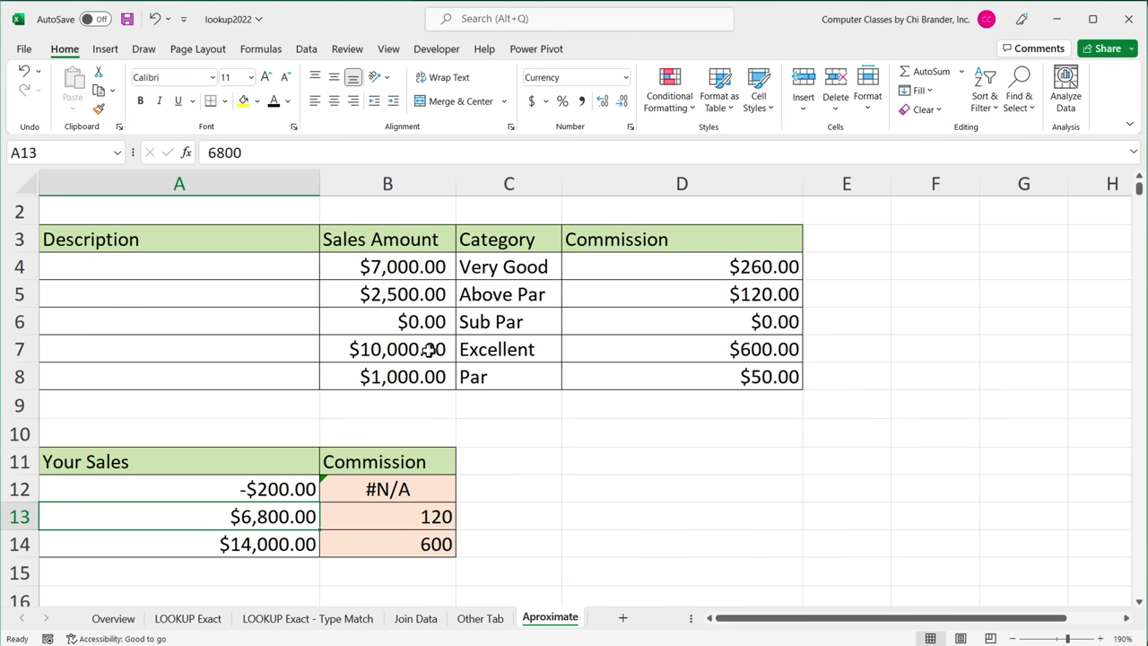
{"action": "left_click_drag", "start_coordinate": [387, 269], "coordinate": [398, 381]}
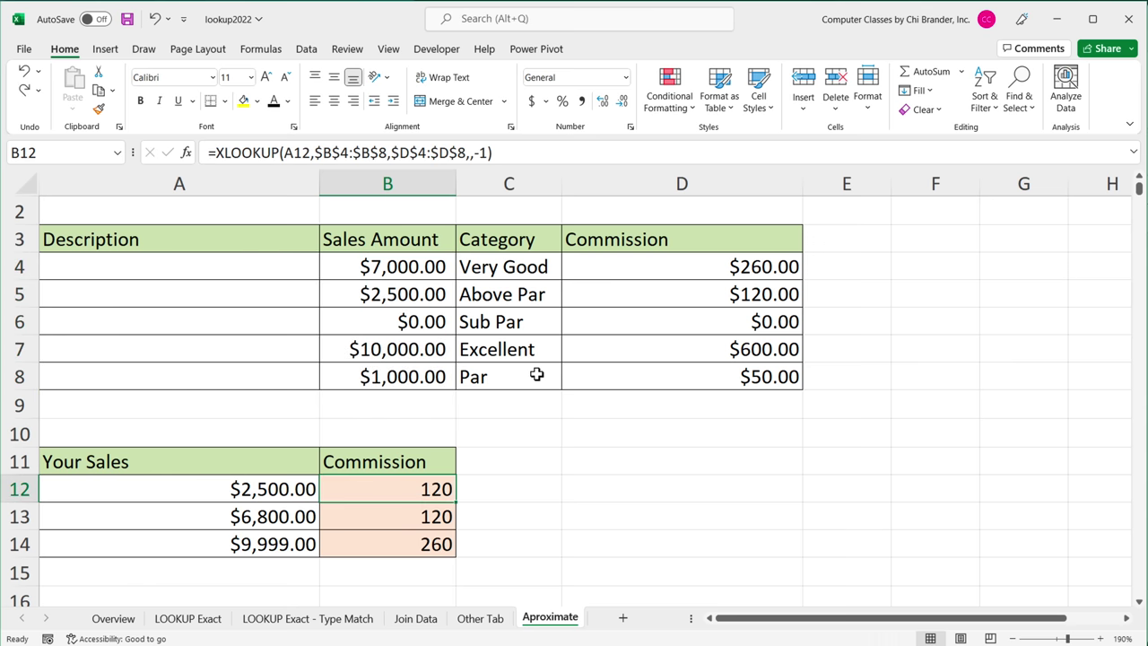
Delete the -1 match mode from B12, leaving =XLOOKUP(A12,$B$4:$B$8,$D$4:$D$8,,)
{"action": "double_click", "coordinate": [409, 492]}
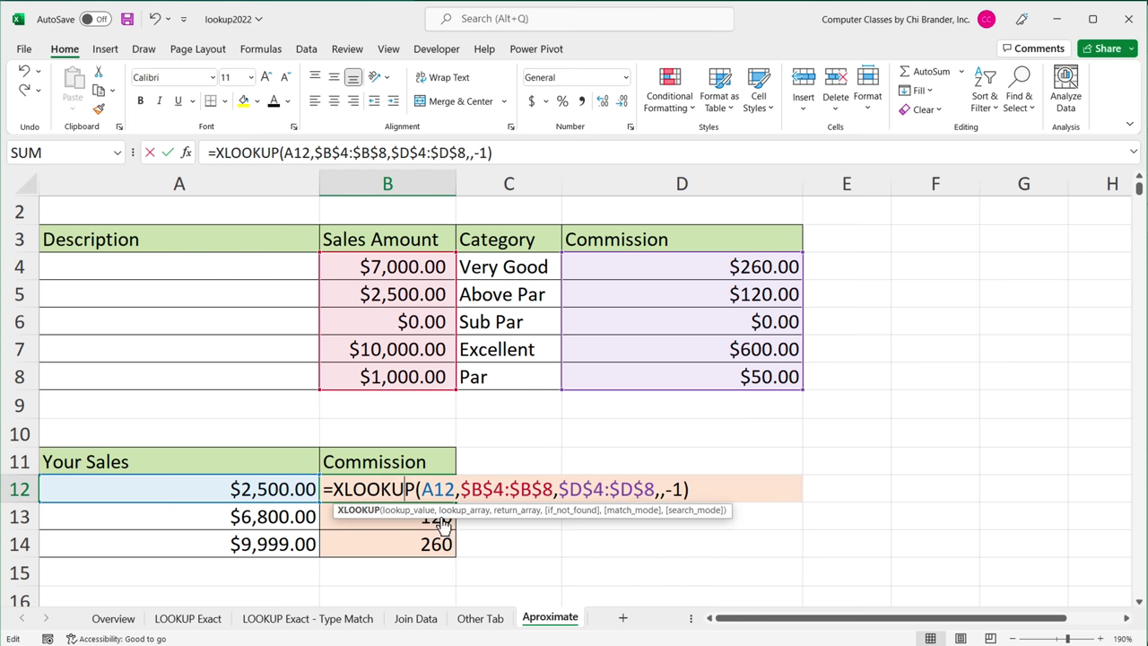
{"action": "left_click", "coordinate": [687, 488]}
{"action": "key", "text": "BackSpace"}
{"action": "key", "text": "BackSpace"}
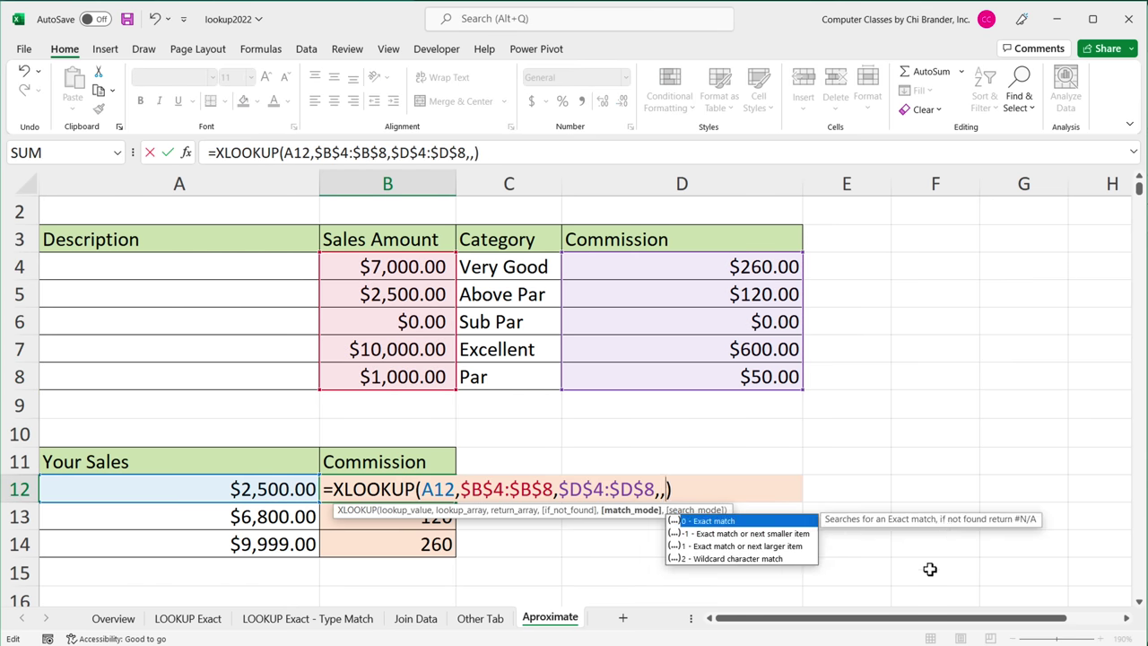
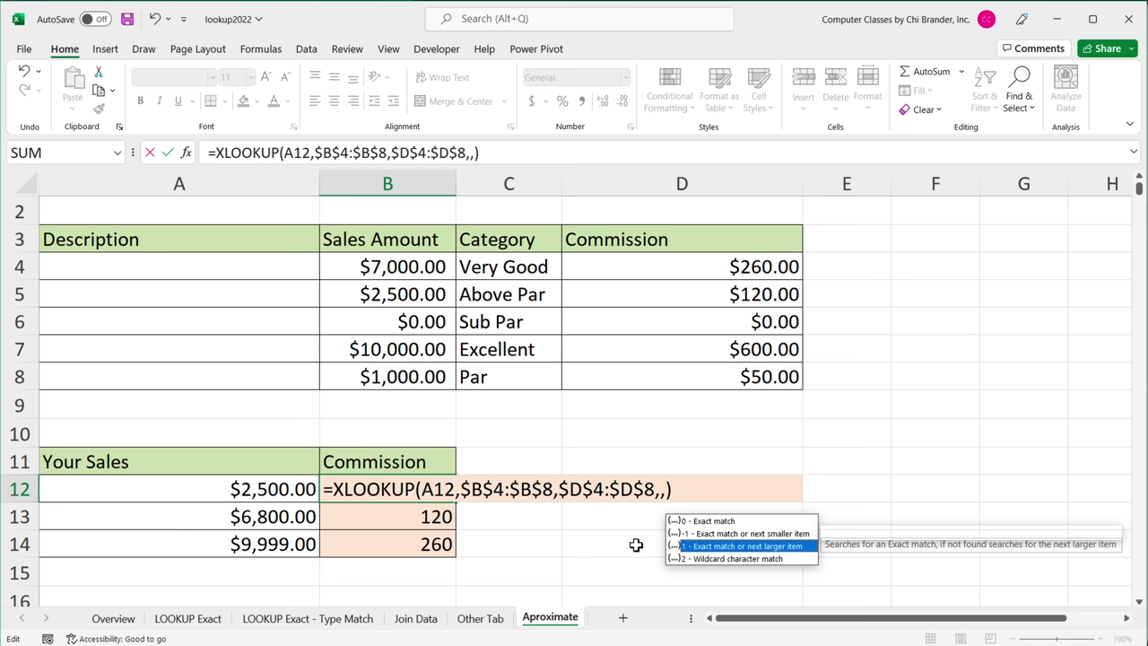
Finish B12's commission XLOOKUP with match mode -1 so it returns 120, then show the LOOKUP Exact sheet
{"action": "left_click", "coordinate": [722, 559]}
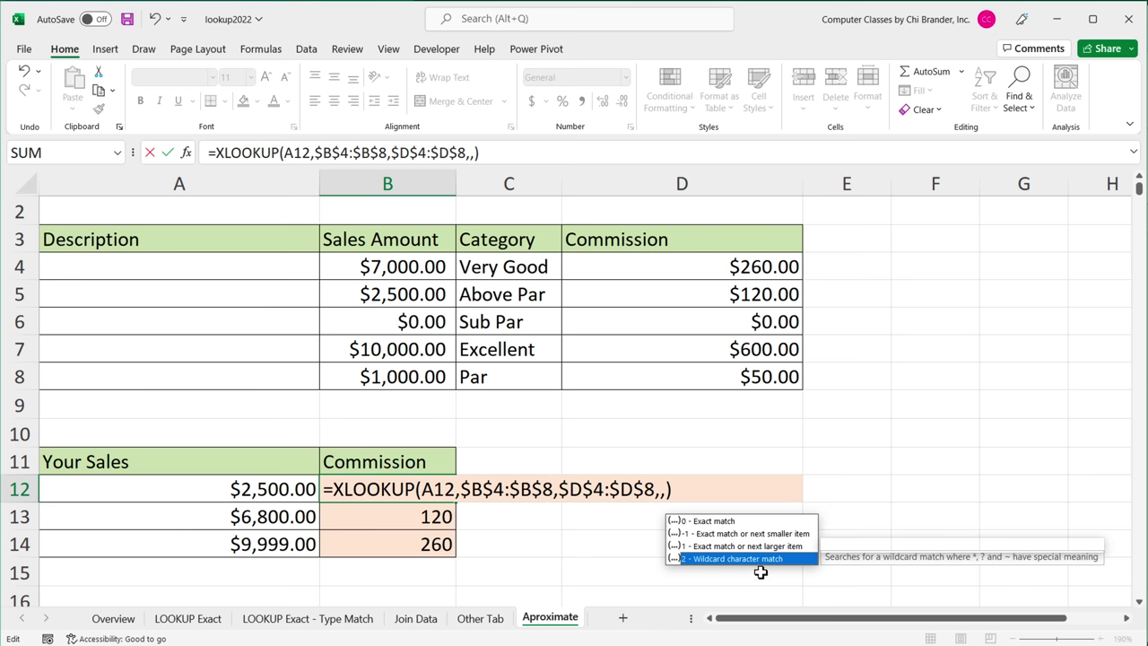
{"action": "type", "text": "-1"}
{"action": "key", "text": "Return"}
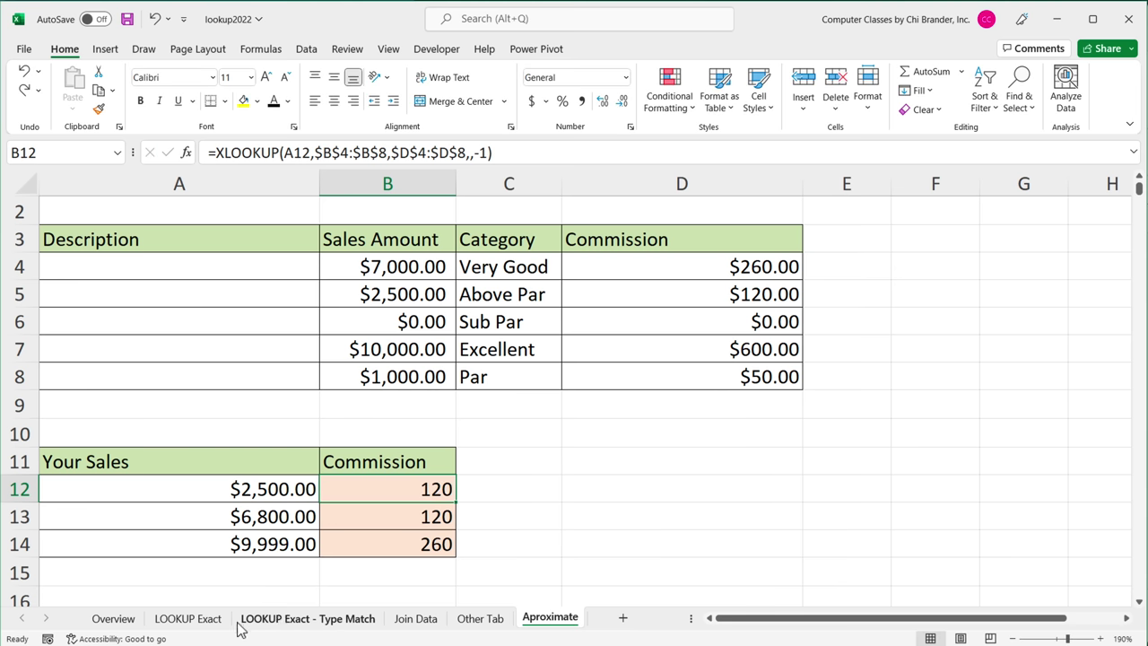
{"action": "left_click", "coordinate": [187, 619]}
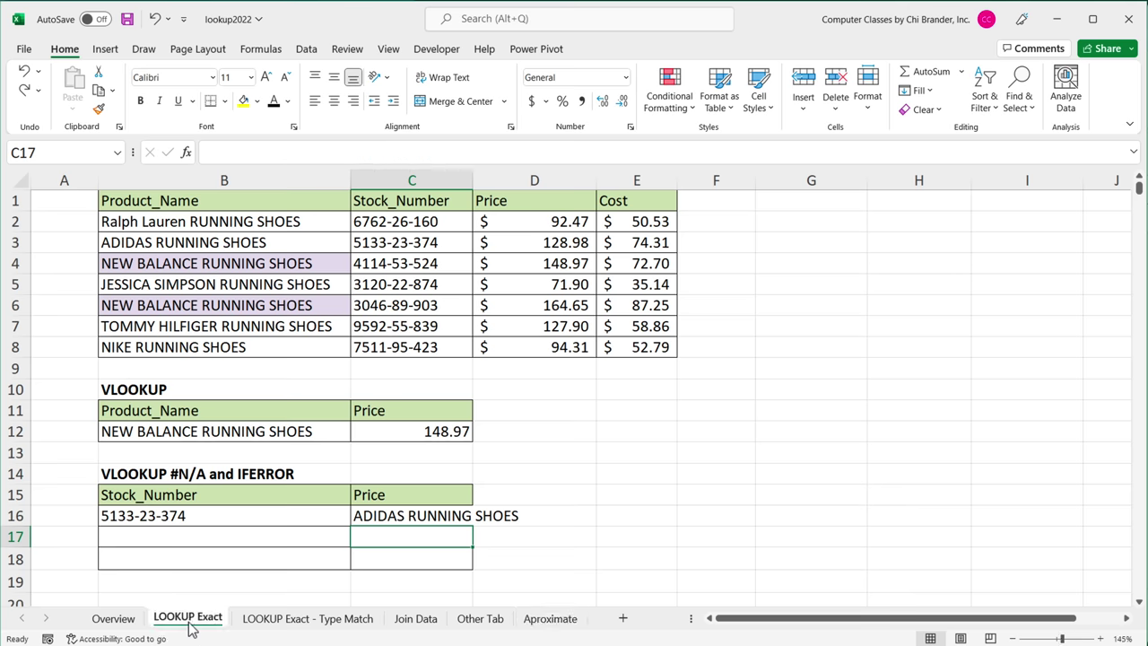
Zoom in on the LOOKUP Exact sheet and review the Price lookup formula in C12
{"action": "left_click", "coordinate": [57, 203]}
{"action": "scroll", "coordinate": [57, 204], "scroll_direction": "up", "scroll_amount": 4, "text": "ctrl"}
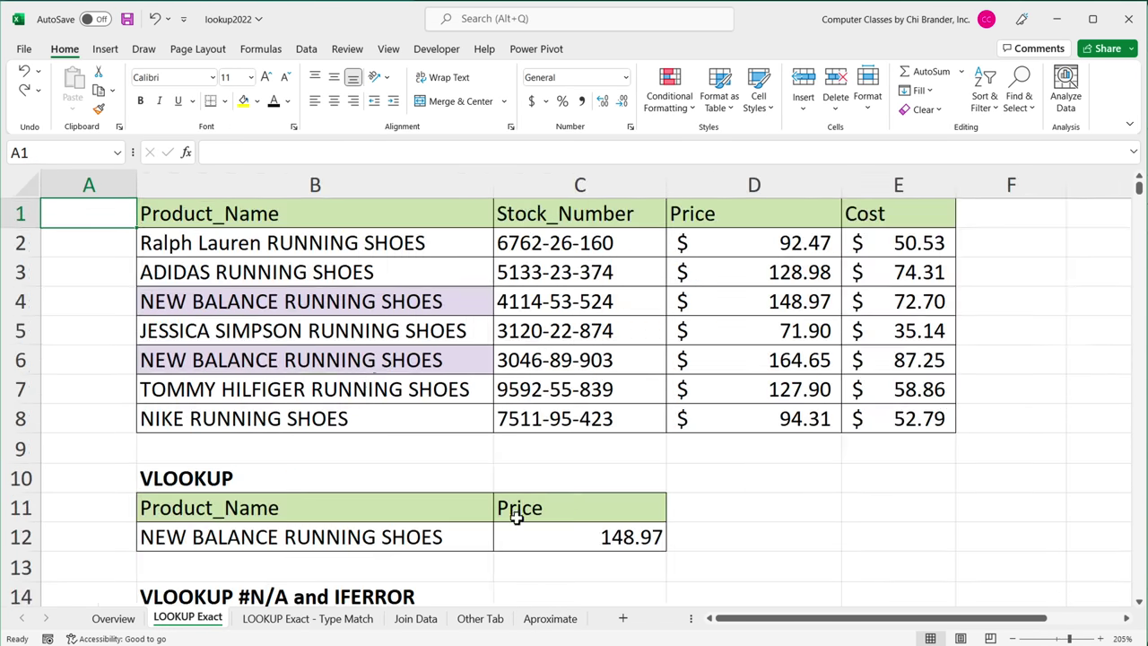
{"action": "double_click", "coordinate": [583, 544]}
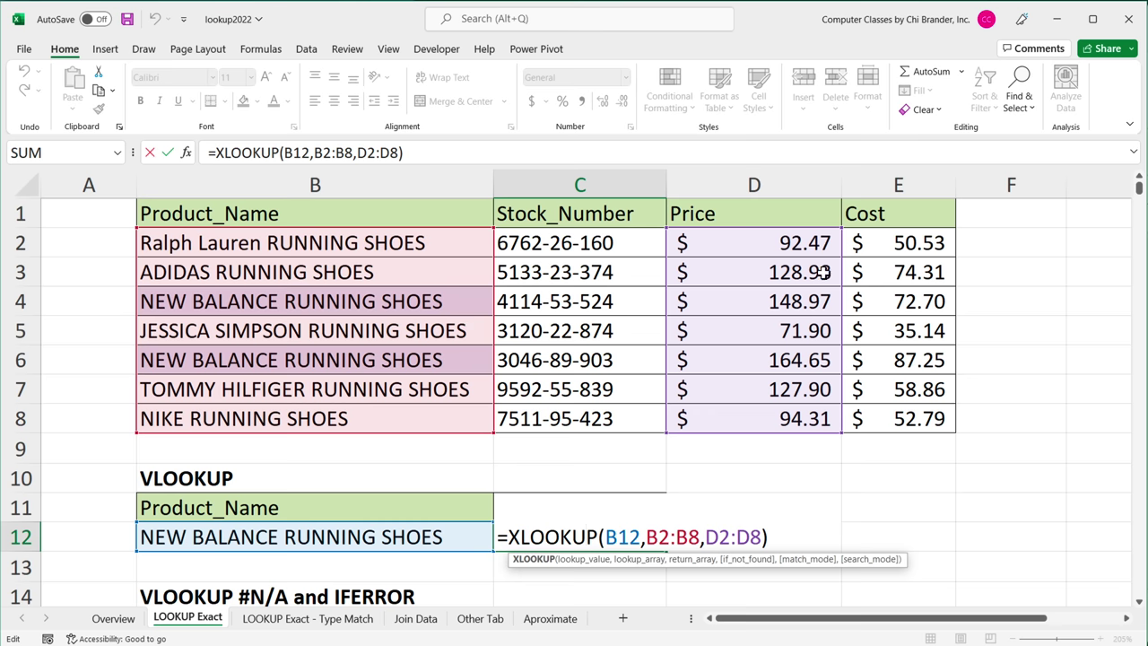
{"action": "key", "text": "Return"}
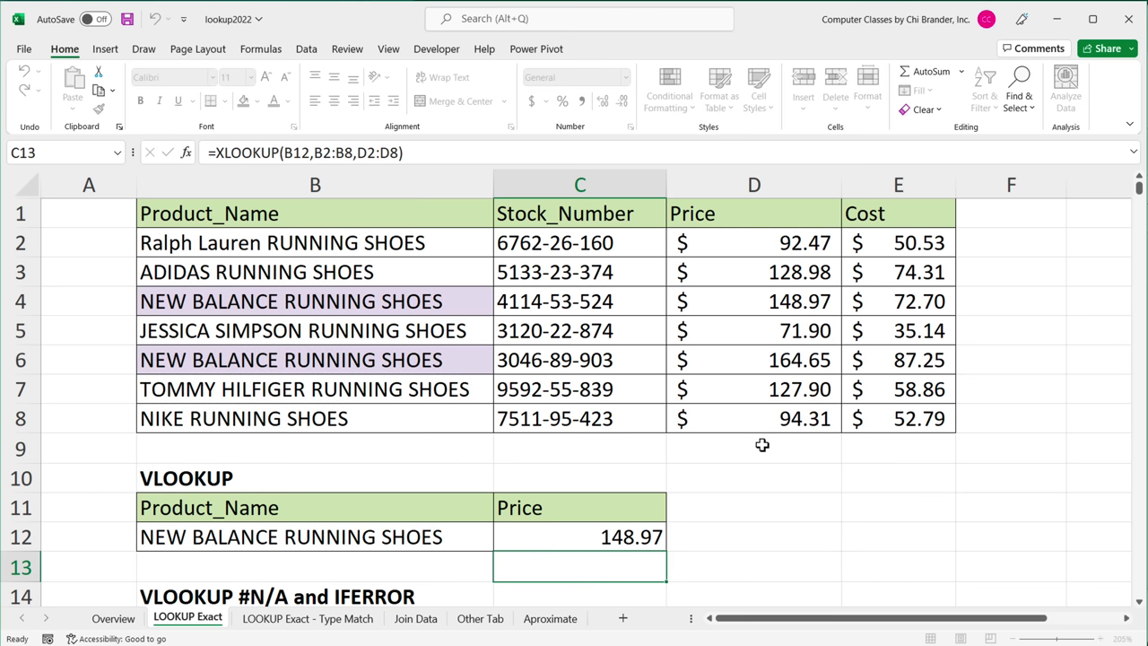
Shorten the B12 lookup value to NEW BALANCE by deleting RUNNING SHOES
{"action": "left_click", "coordinate": [303, 538]}
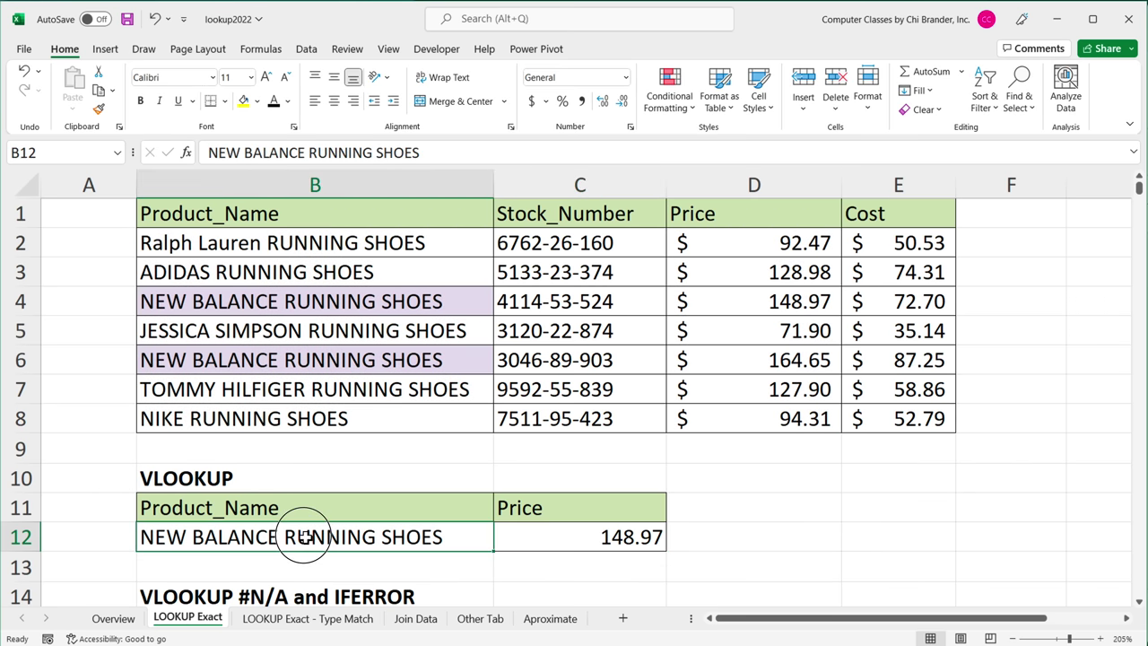
{"action": "double_click", "coordinate": [290, 539]}
{"action": "left_click_drag", "start_coordinate": [285, 536], "coordinate": [443, 537]}
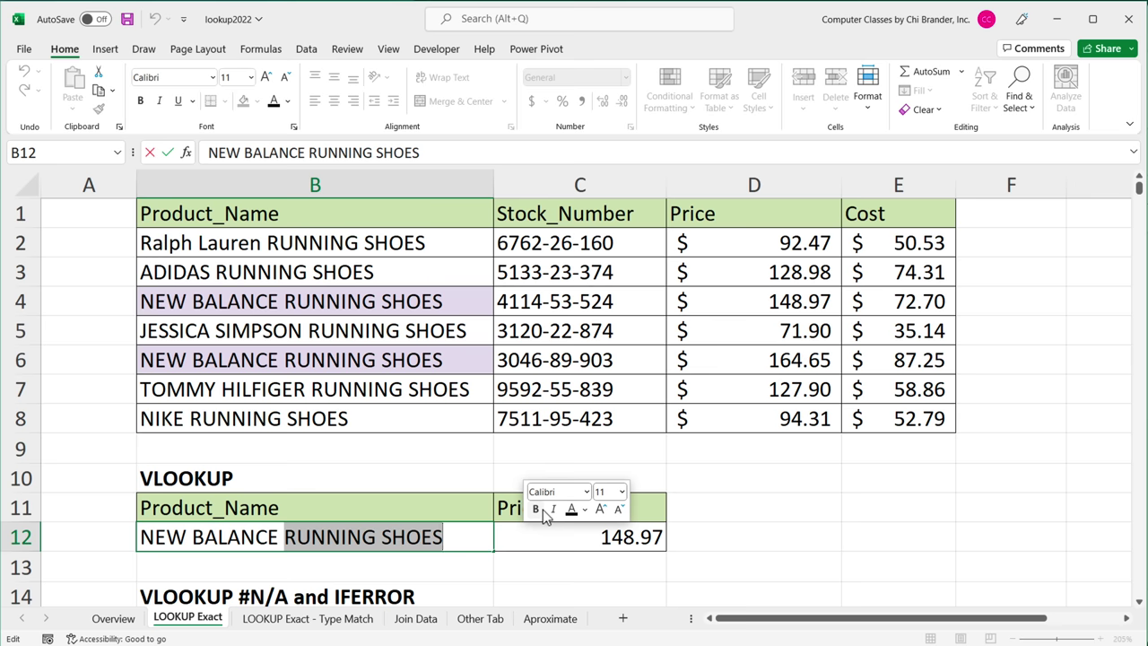
{"action": "key", "text": "Delete"}
{"action": "key", "text": "Return"}
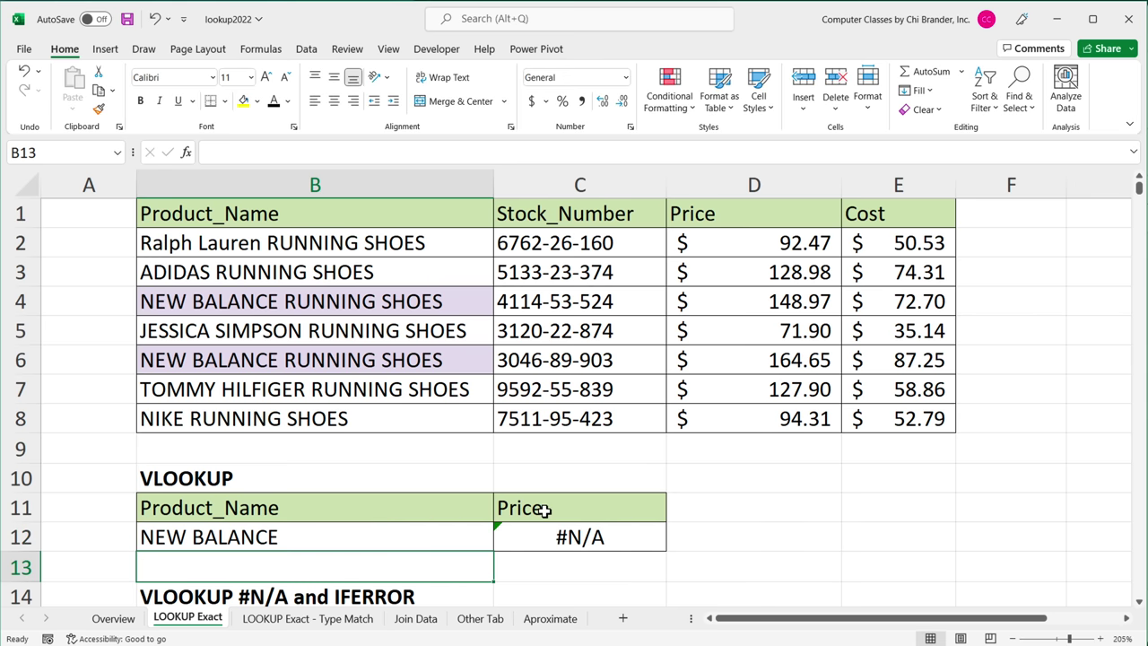
Wrap the B12 lookup value in asterisks as *NEW BALANCE*, comparing it with the product names in B2:B8
{"action": "left_click", "coordinate": [305, 536]}
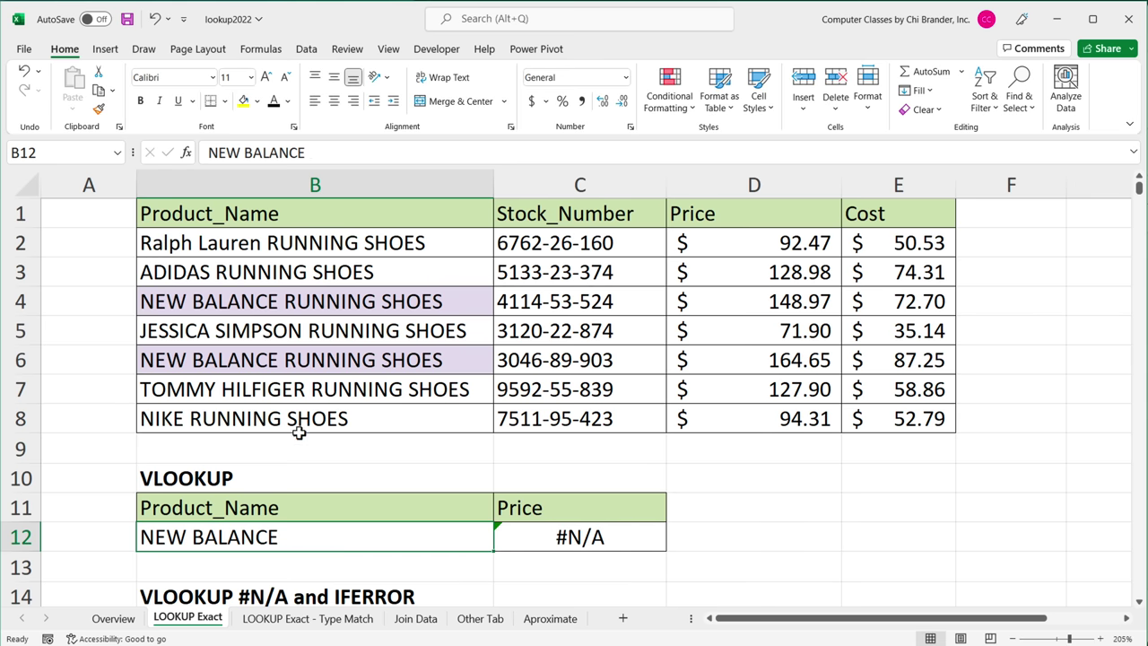
{"action": "left_click_drag", "start_coordinate": [264, 301], "coordinate": [268, 359]}
{"action": "double_click", "coordinate": [146, 544]}
{"action": "type", "text": "*"}
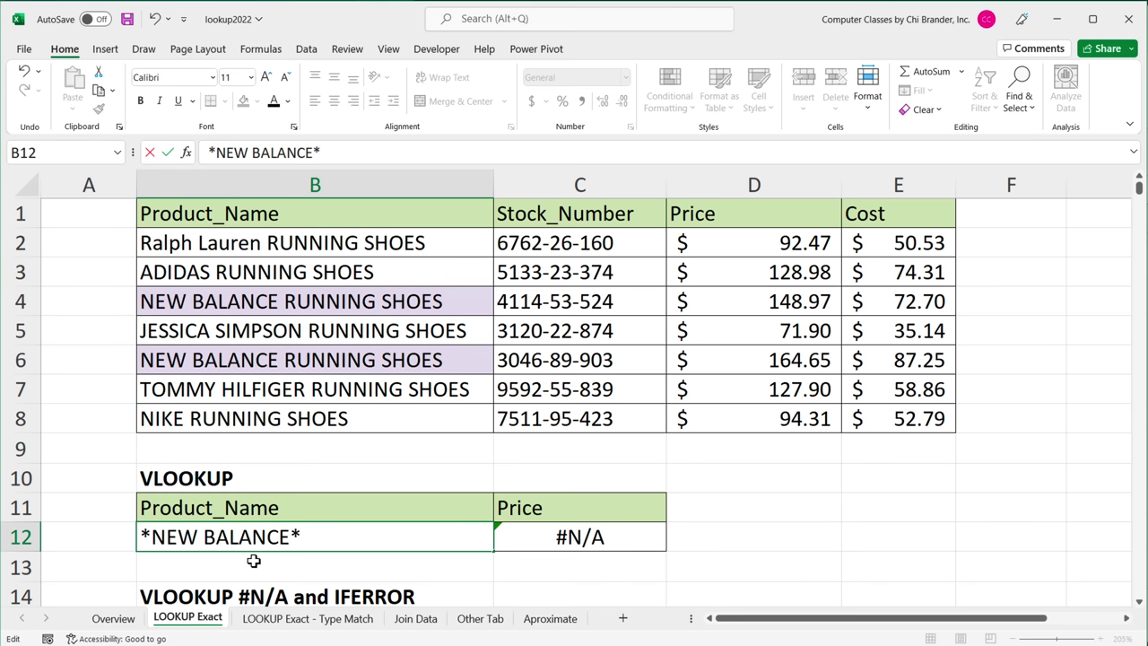
{"action": "key", "text": "Return"}
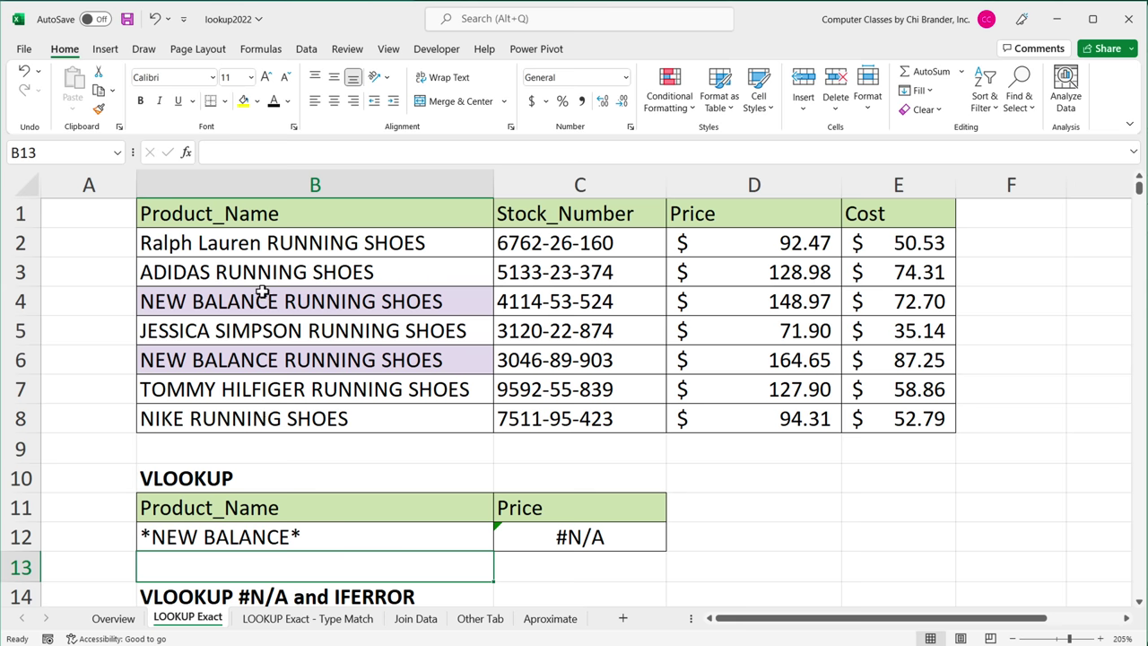
{"action": "left_click", "coordinate": [287, 242]}
{"action": "left_click_drag", "start_coordinate": [287, 242], "coordinate": [307, 414]}
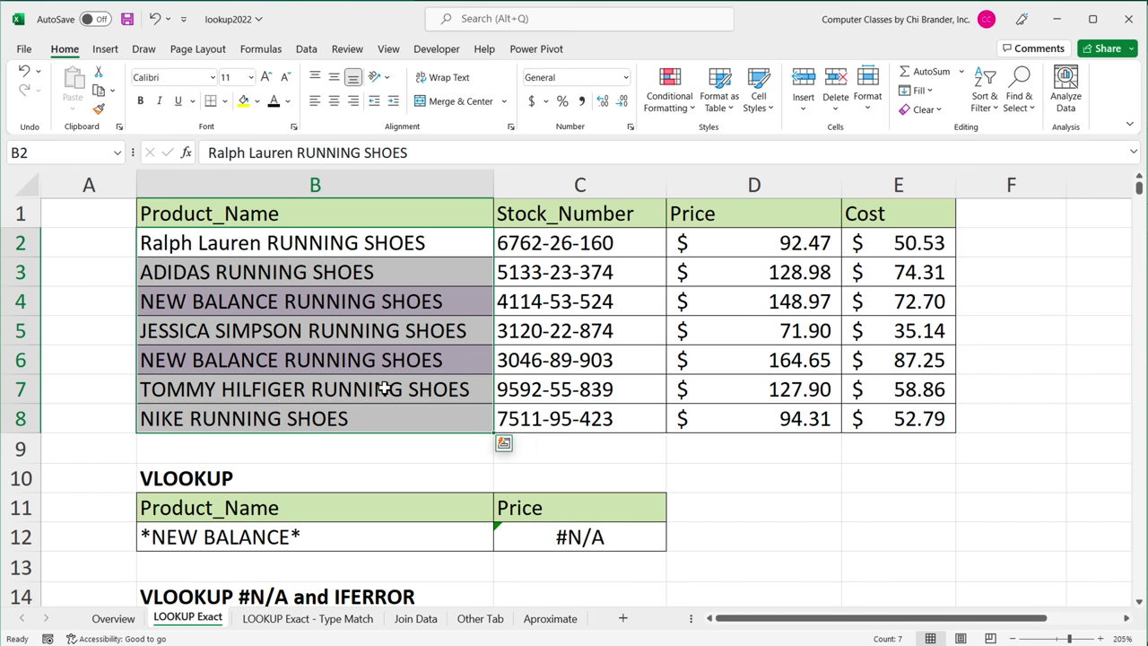
{"action": "left_click", "coordinate": [467, 536]}
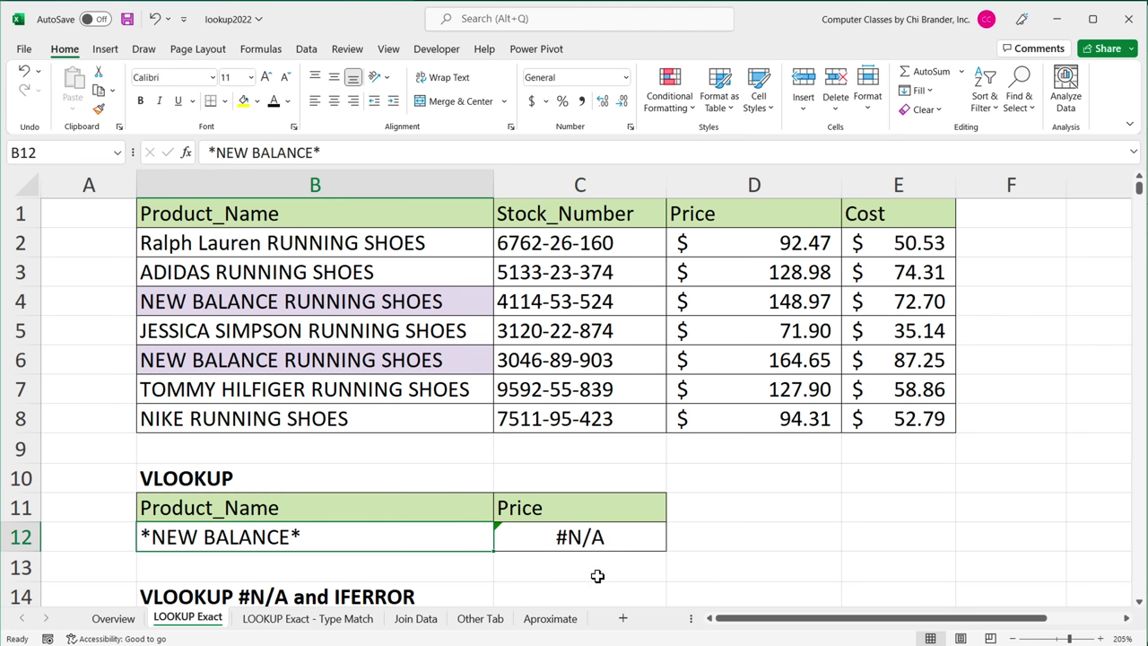
Add match mode 2 (Wildcard character match) to C12's XLOOKUP so *NEW BALANCE* returns 148.97
{"action": "double_click", "coordinate": [568, 536]}
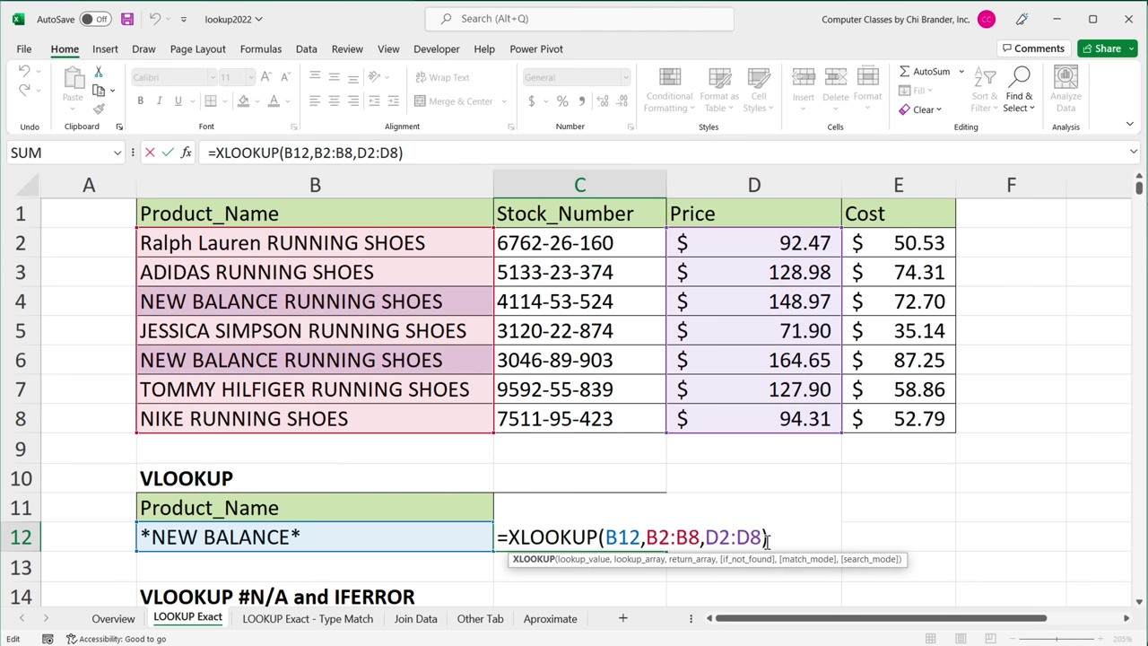
{"action": "key", "text": "Left"}
{"action": "type", "text": ","}
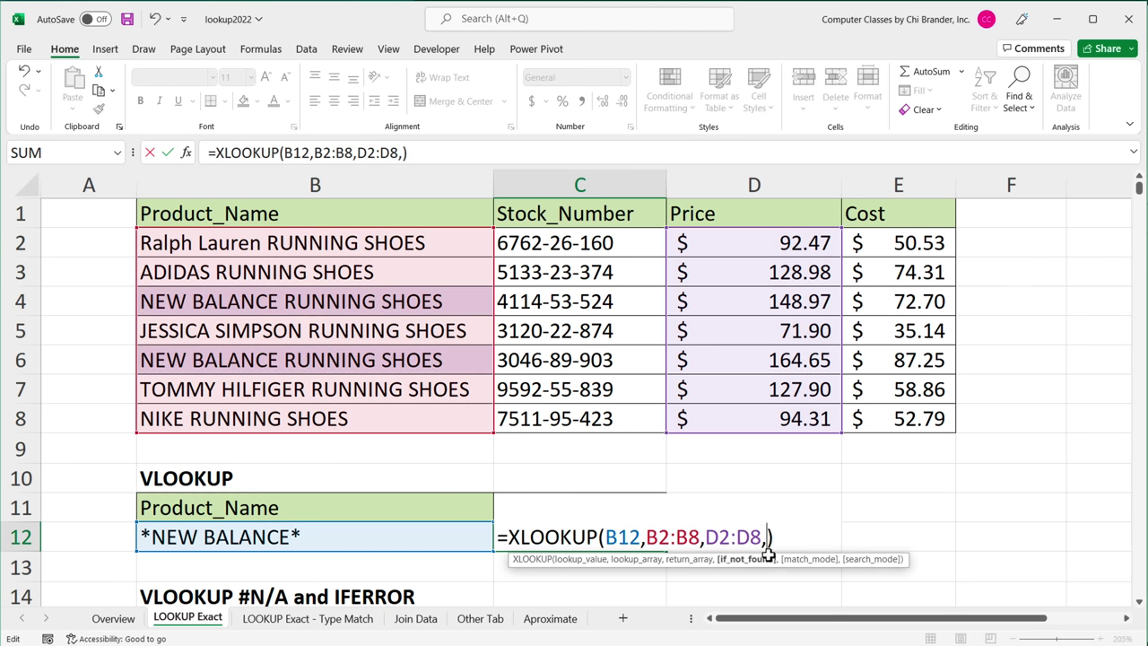
{"action": "type", "text": ","}
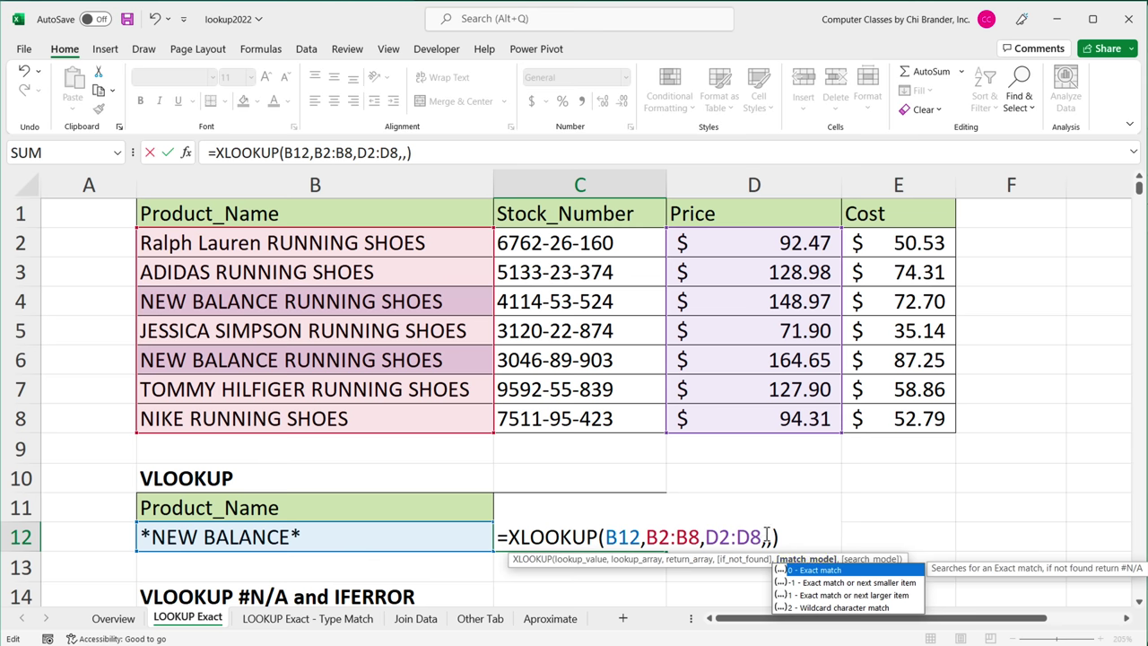
{"action": "double_click", "coordinate": [831, 608]}
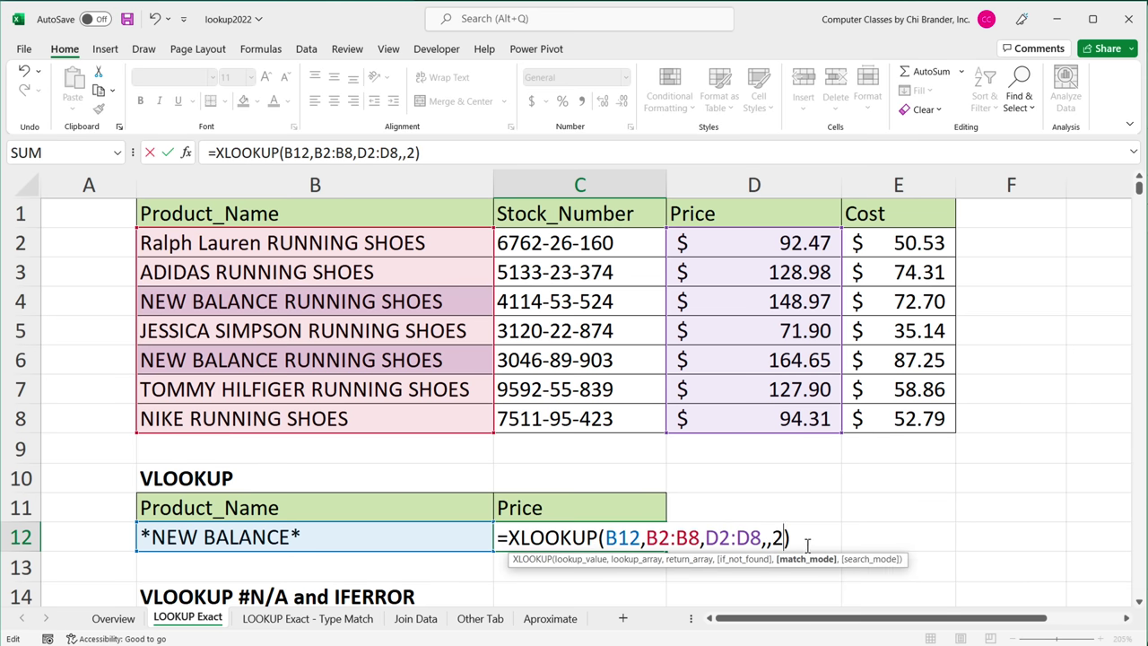
{"action": "key", "text": "Right"}
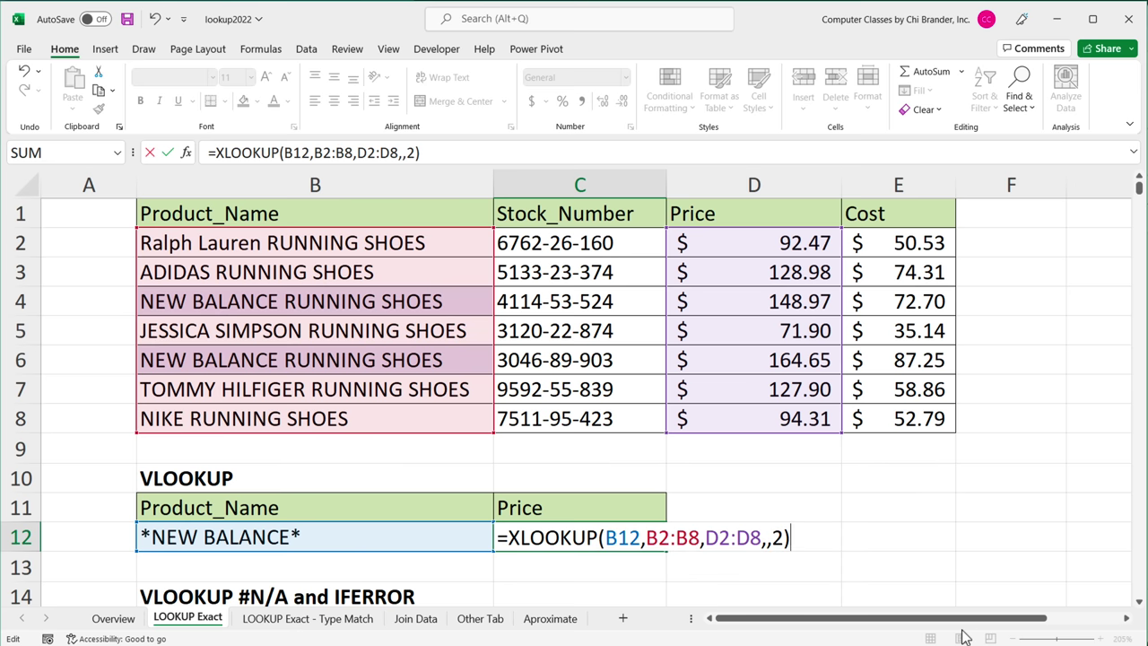
{"action": "key", "text": "Return"}
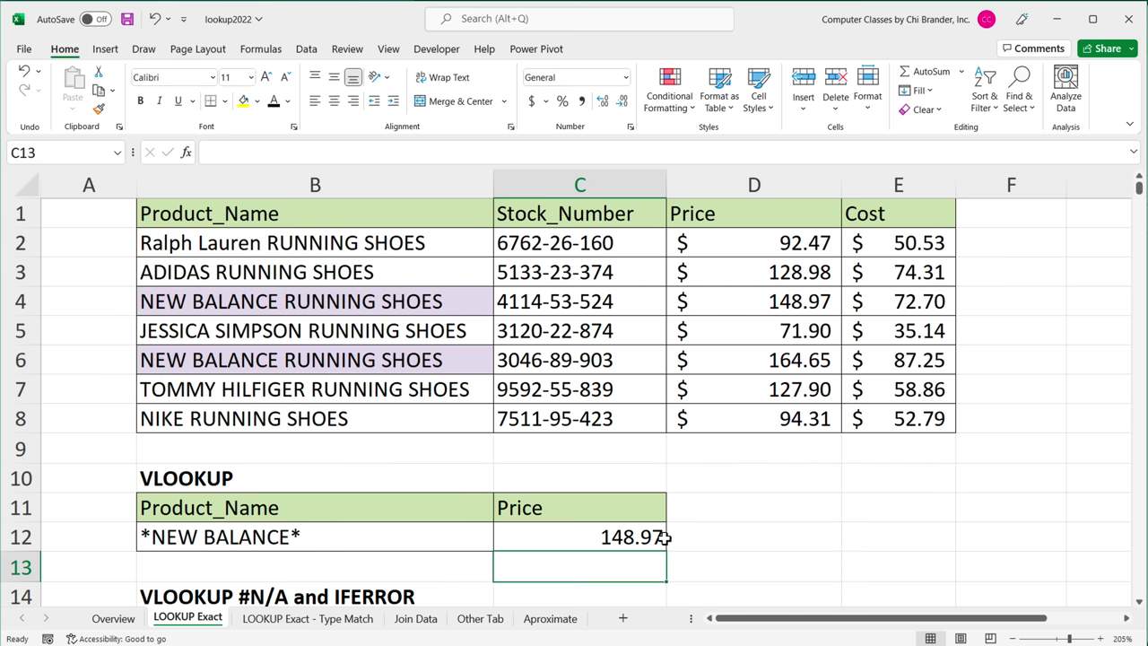
{"action": "left_click", "coordinate": [606, 543]}
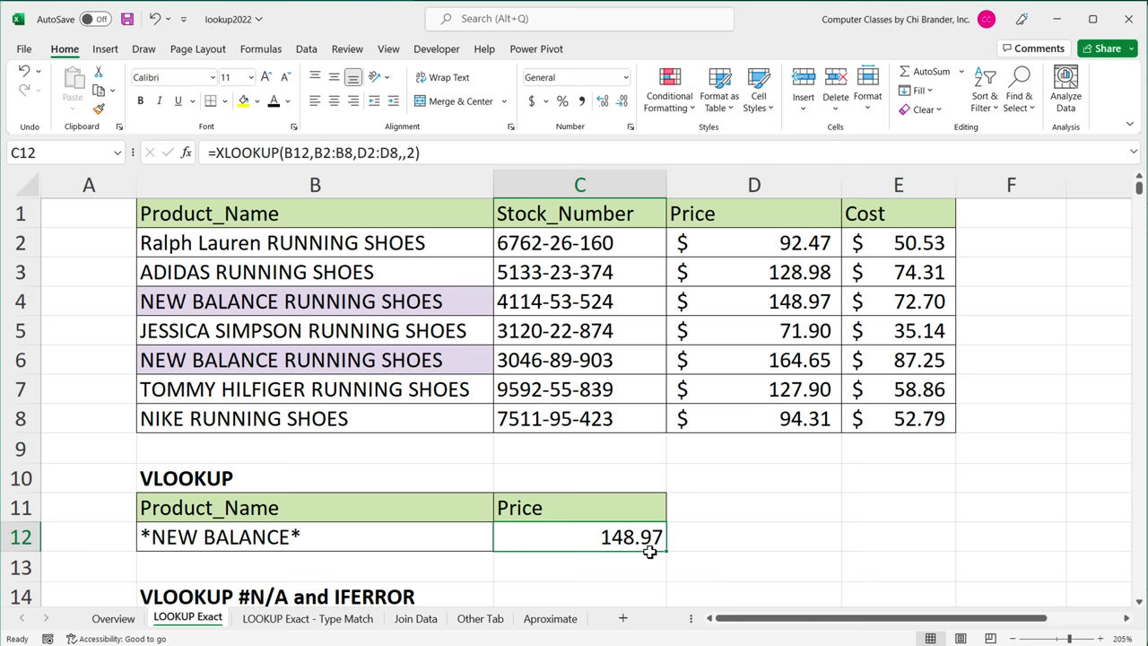
Enter an asterisk wildcard symbol in cell E12
{"action": "left_click", "coordinate": [873, 548]}
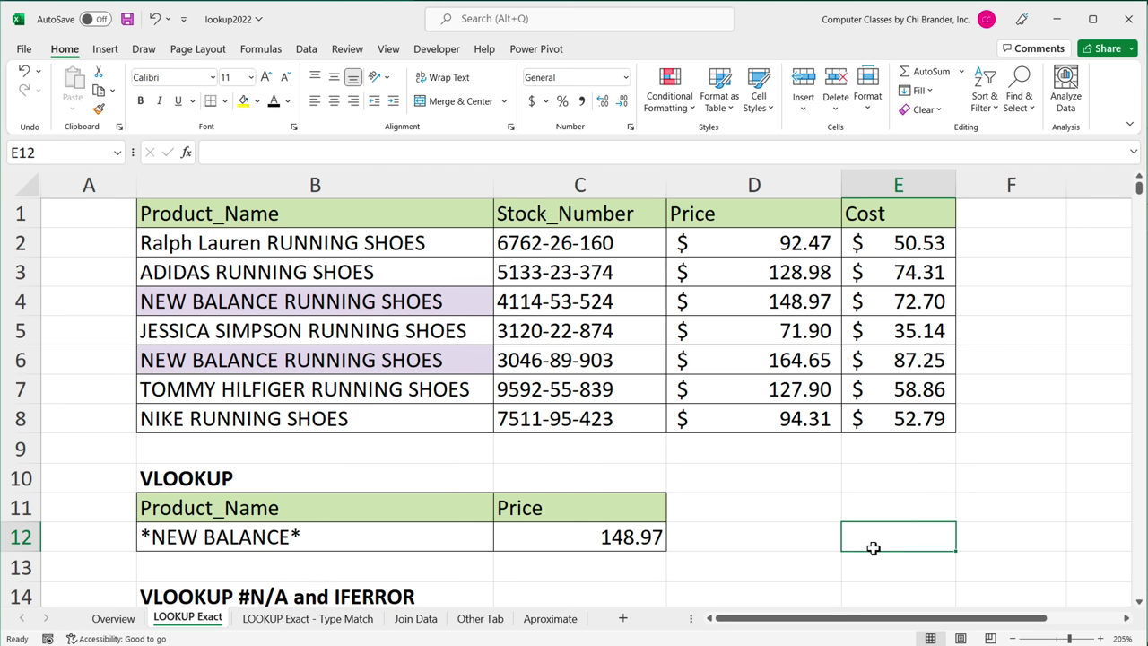
{"action": "type", "text": "*"}
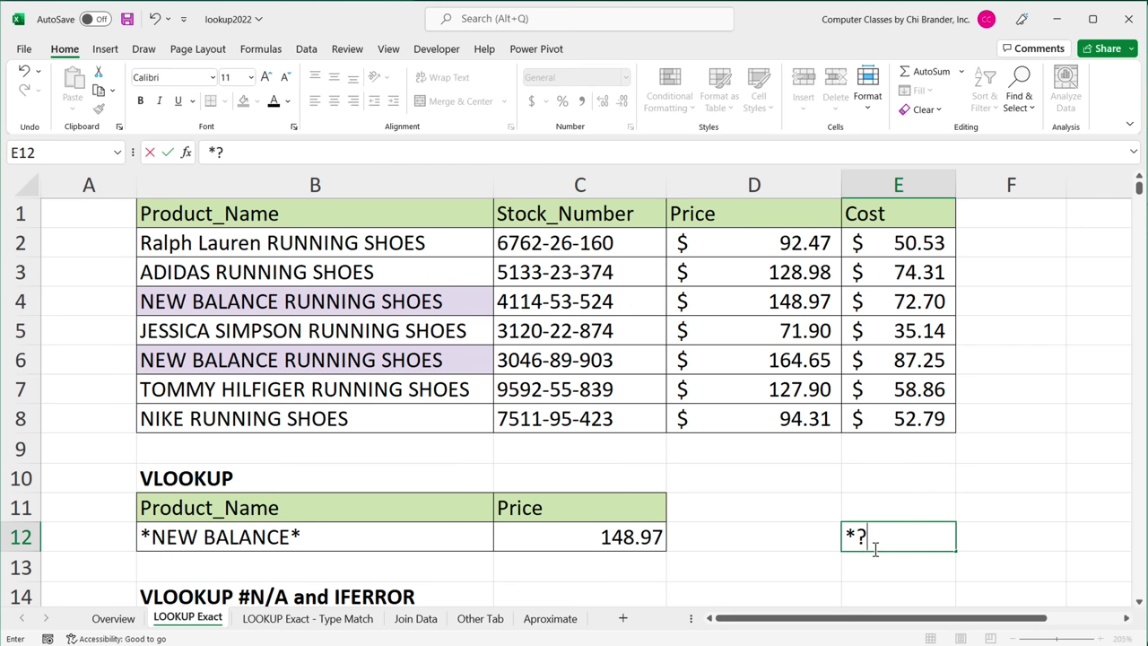
{"action": "key", "text": "Return"}
{"action": "left_click", "coordinate": [873, 545]}
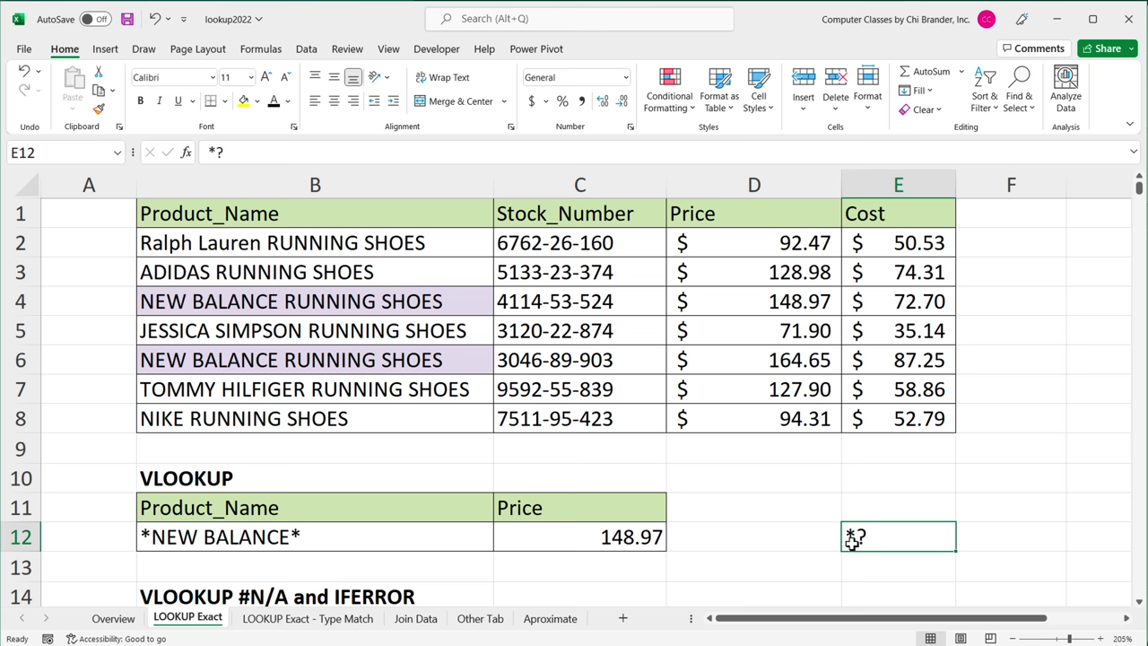
Review the asterisks in *NEW BALANCE* and its matching row 4 entry priced 148.97
{"action": "double_click", "coordinate": [146, 538]}
{"action": "left_click_drag", "start_coordinate": [151, 538], "coordinate": [140, 556]}
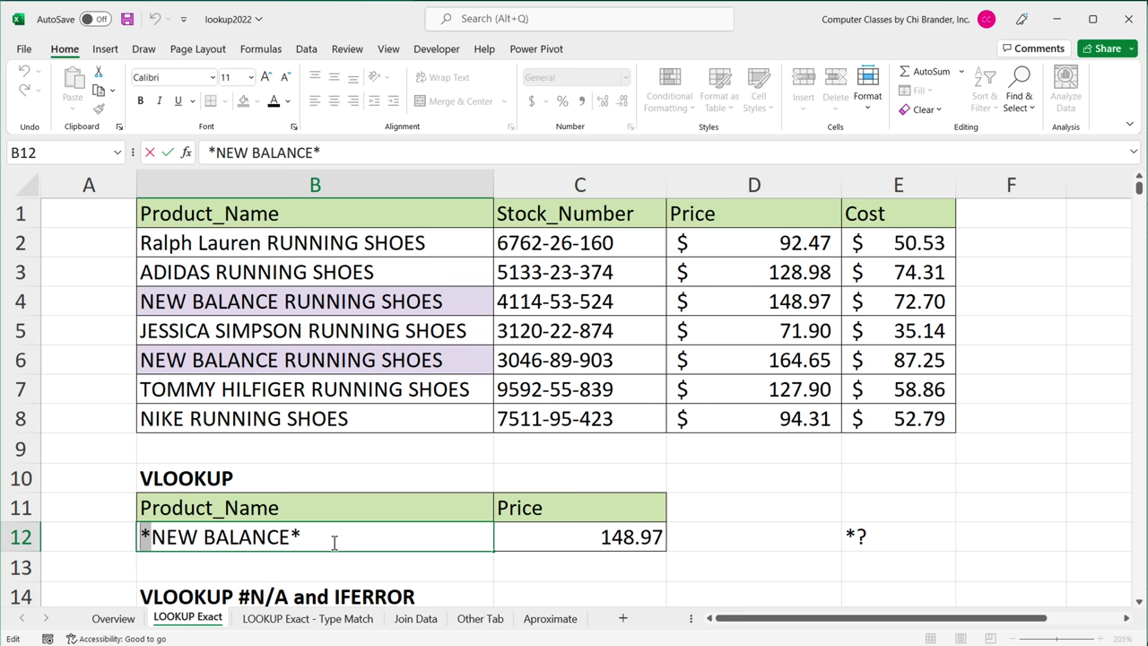
{"action": "double_click", "coordinate": [303, 538]}
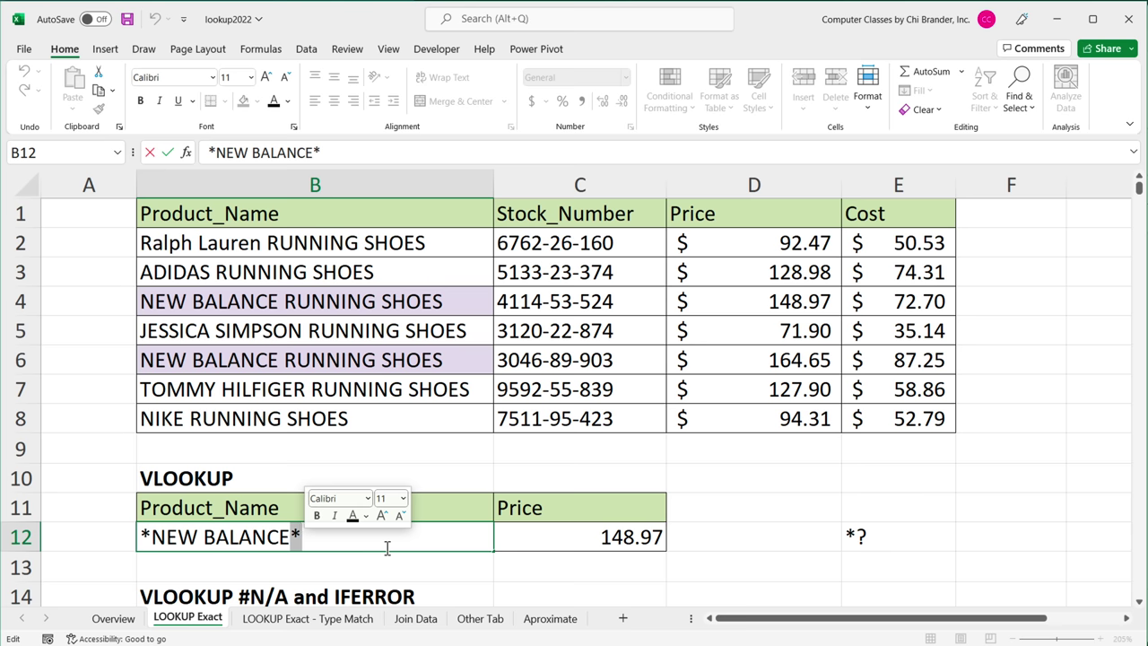
{"action": "key", "text": "Return"}
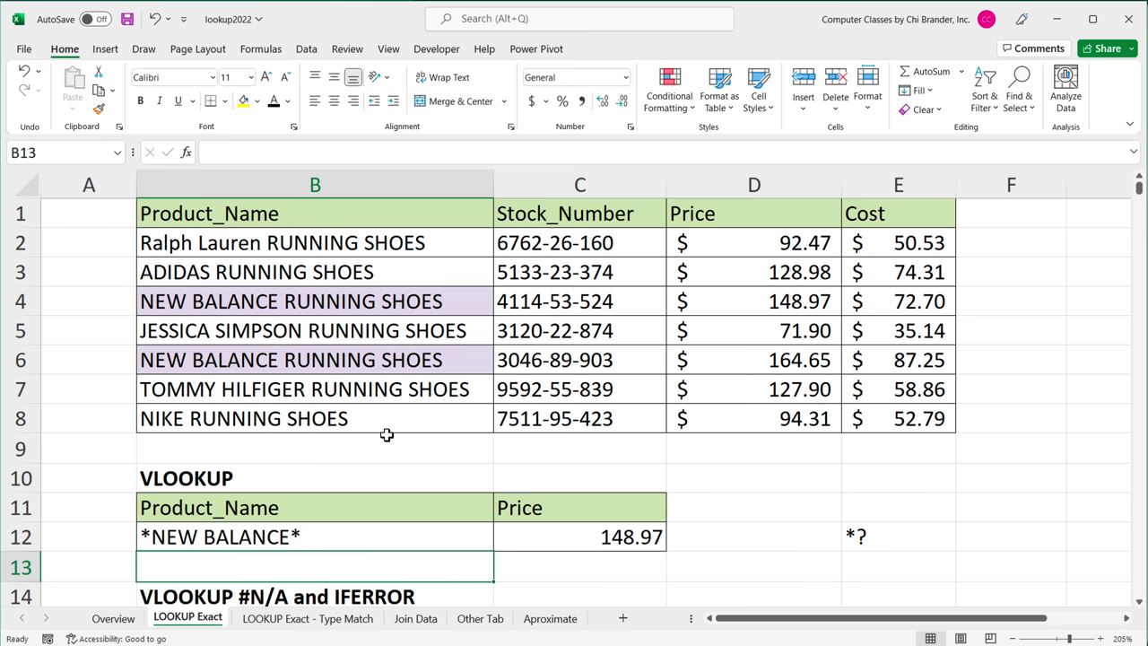
{"action": "left_click", "coordinate": [218, 301]}
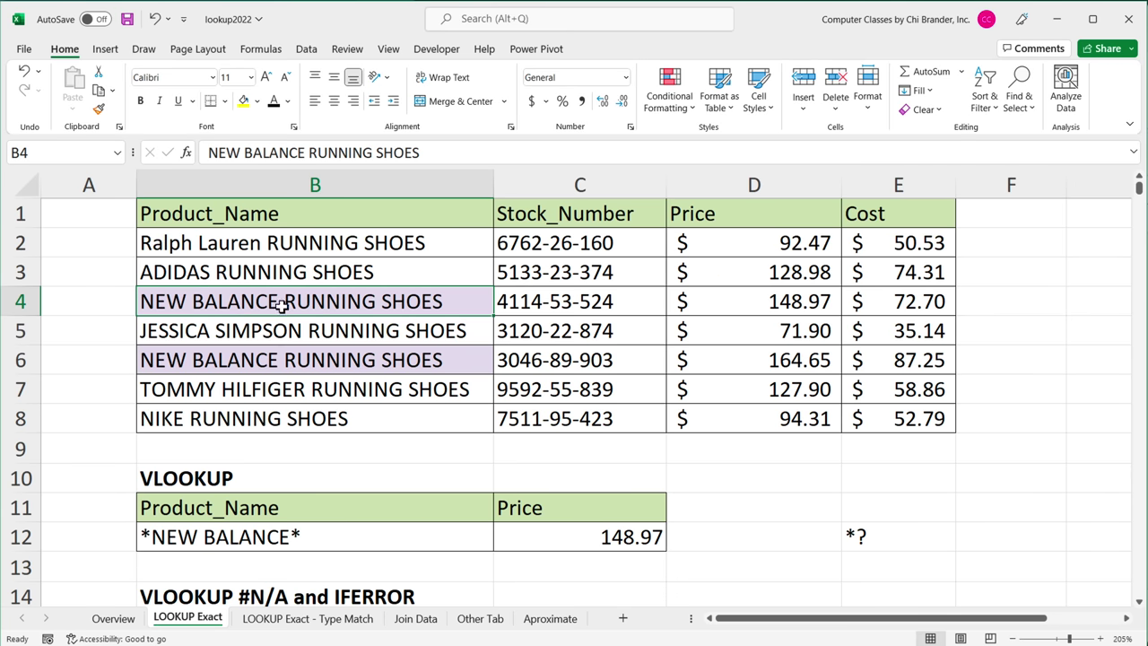
{"action": "left_click", "coordinate": [756, 309]}
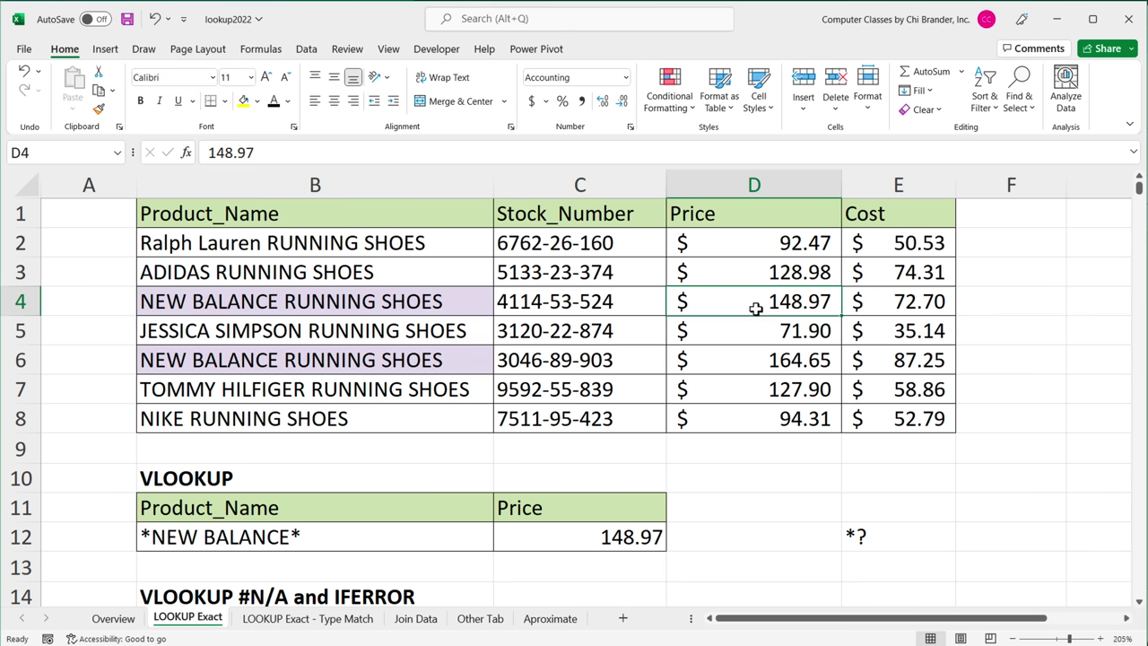
Change the B12 lookup value to *ADIDAS* and compare it with the product names
{"action": "double_click", "coordinate": [204, 539]}
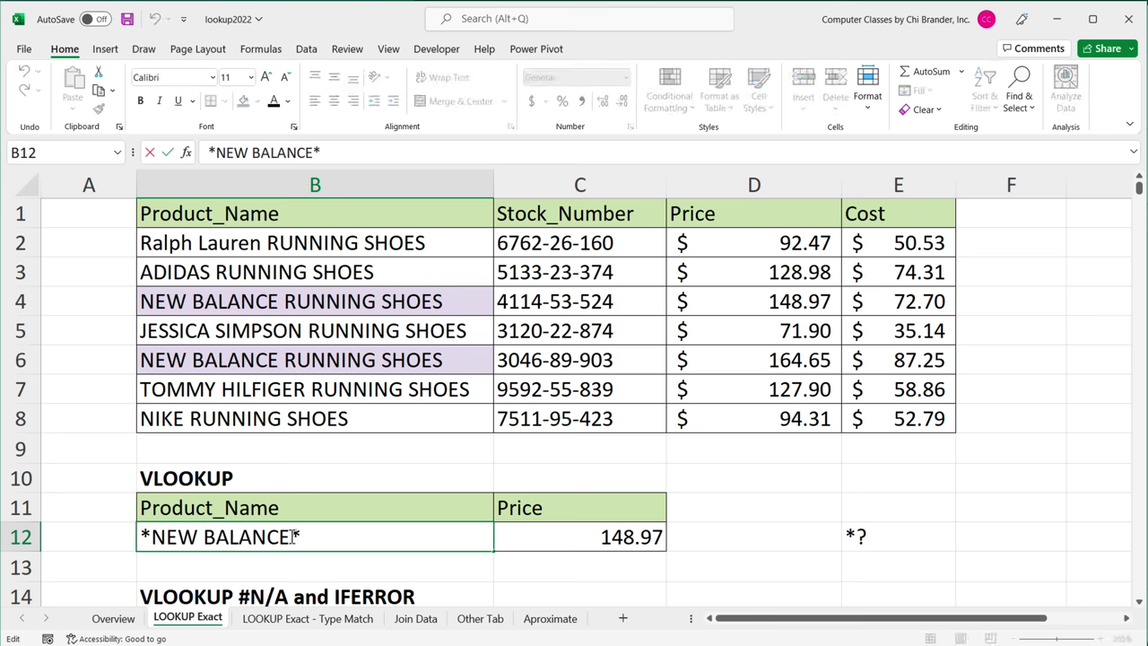
{"action": "left_click_drag", "start_coordinate": [289, 538], "coordinate": [150, 542]}
{"action": "type", "text": "ADIDAS"}
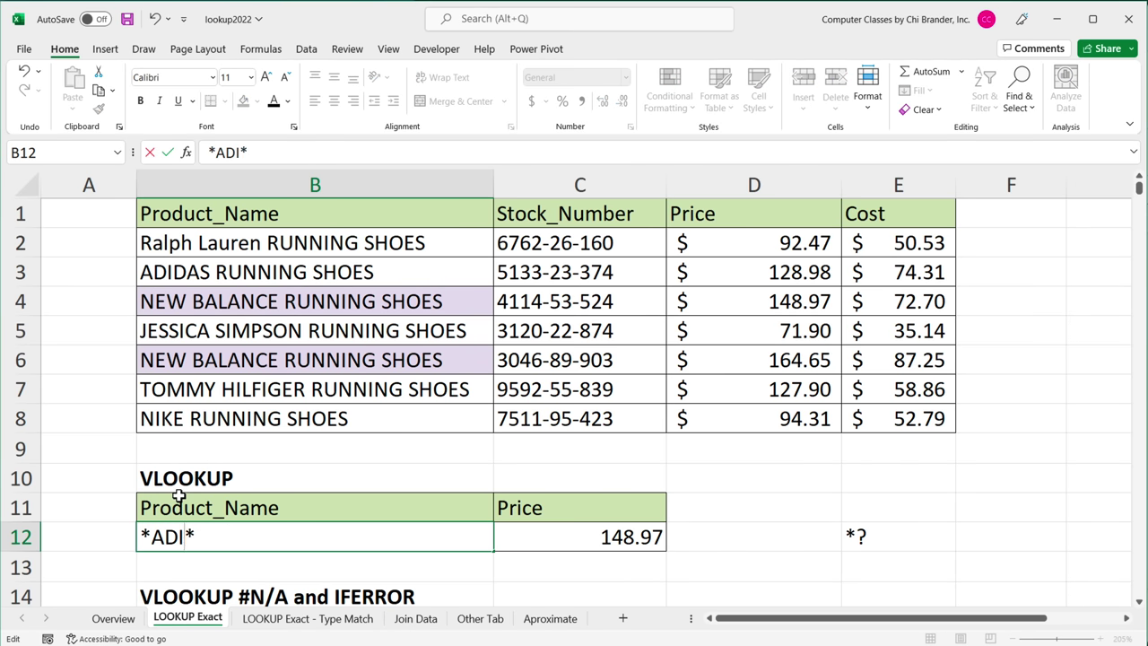
{"action": "key", "text": "Return"}
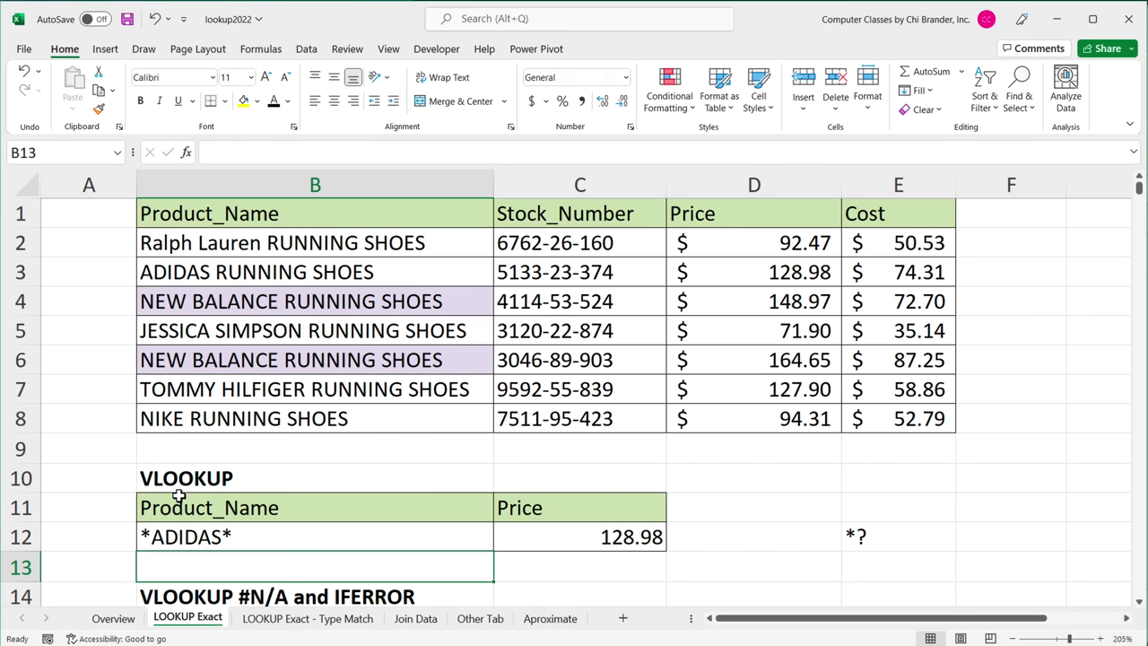
{"action": "left_click", "coordinate": [190, 270]}
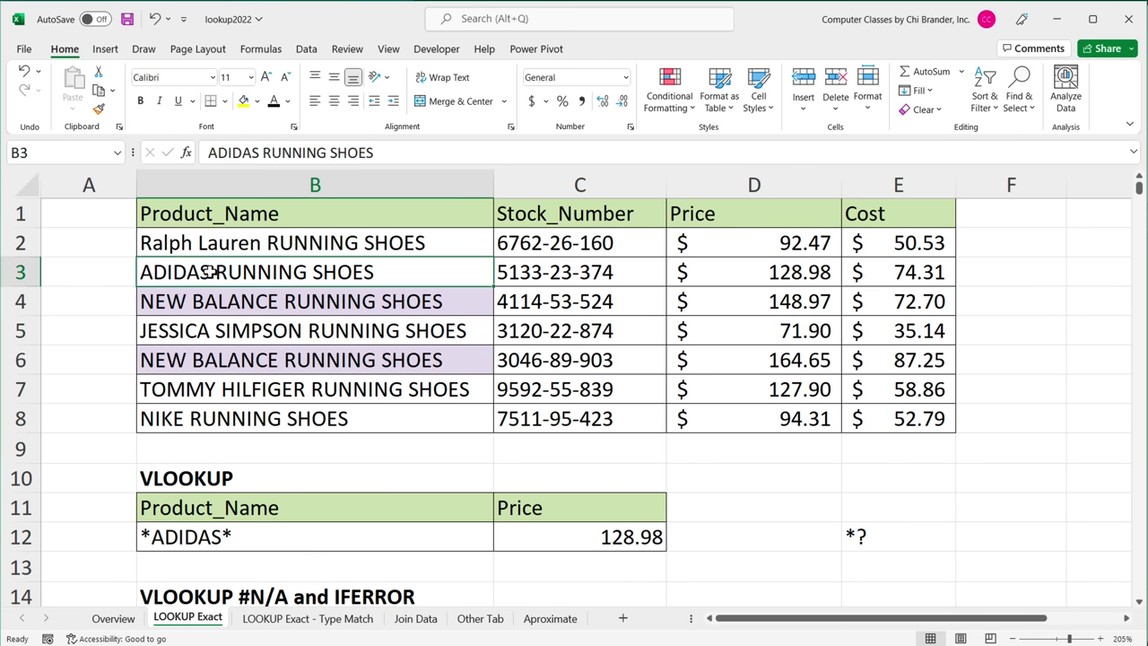
{"action": "left_click_drag", "start_coordinate": [206, 244], "coordinate": [213, 418]}
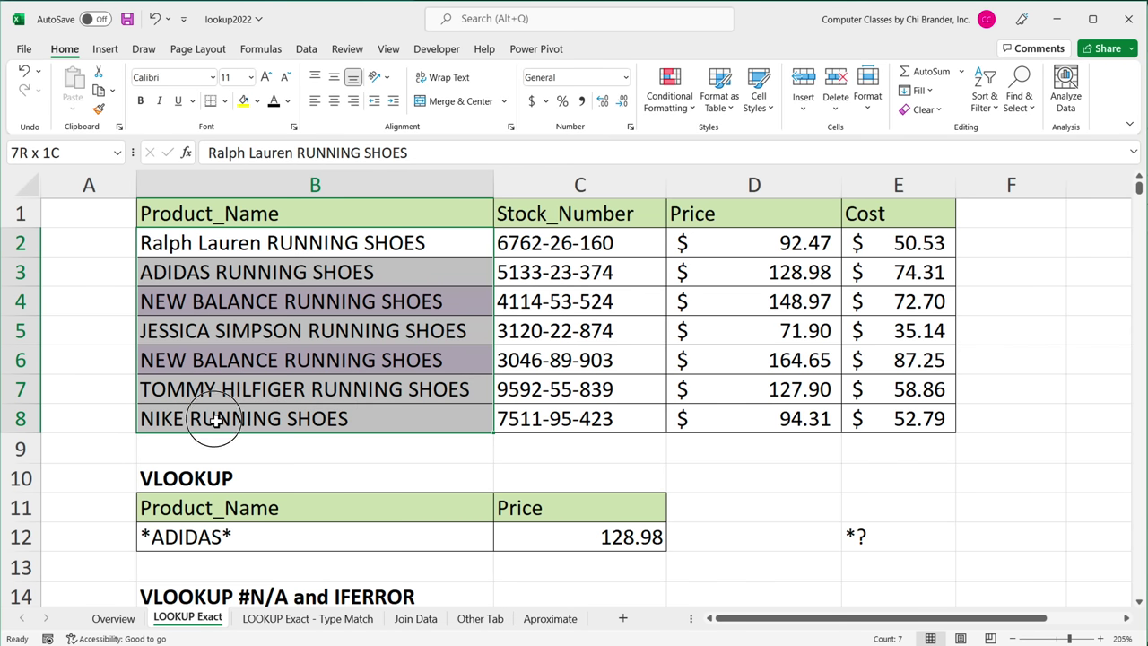
{"action": "left_click", "coordinate": [172, 280]}
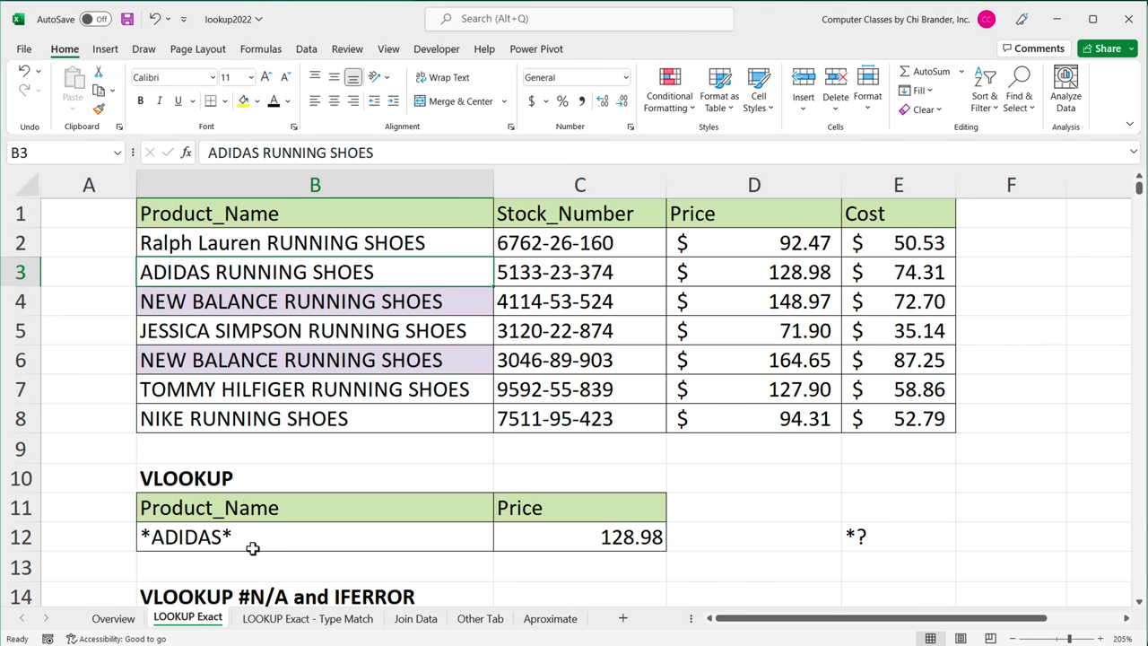
Remove the leading asterisk so the lookup value reads ADIDAS*
{"action": "double_click", "coordinate": [150, 536]}
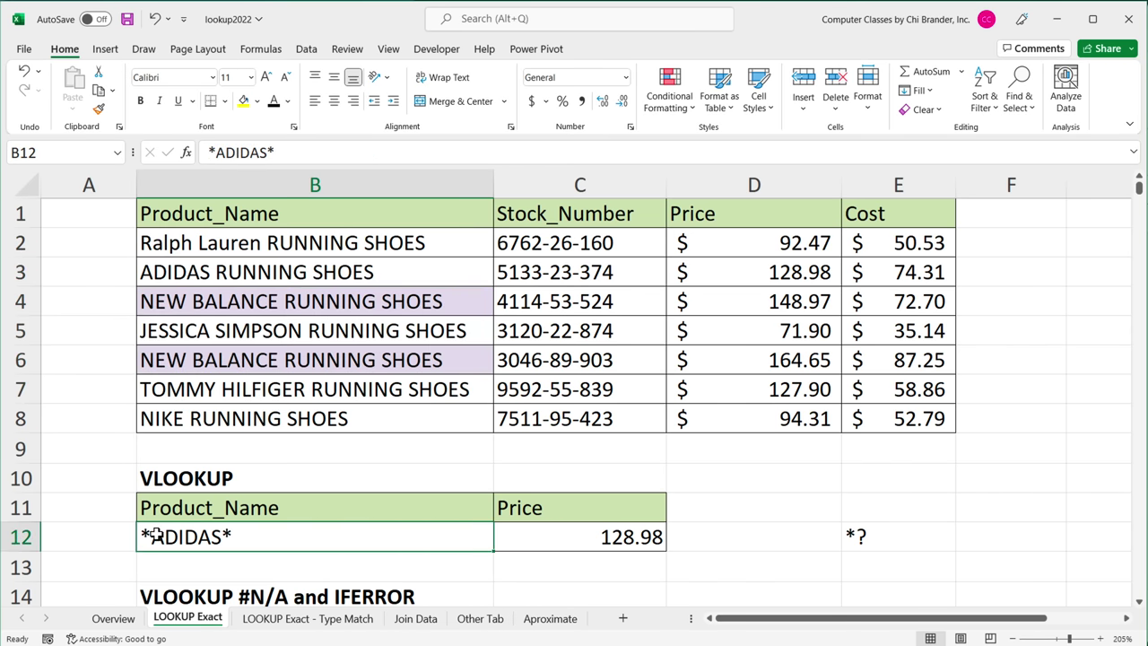
{"action": "key", "text": "BackSpace"}
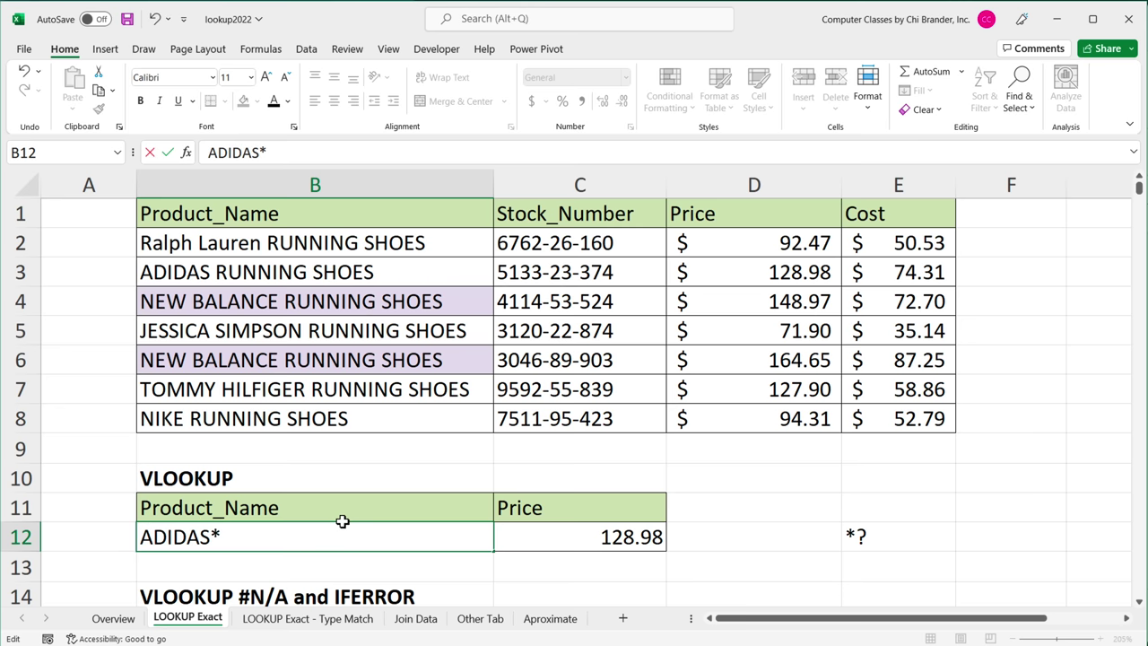
{"action": "key", "text": "Return"}
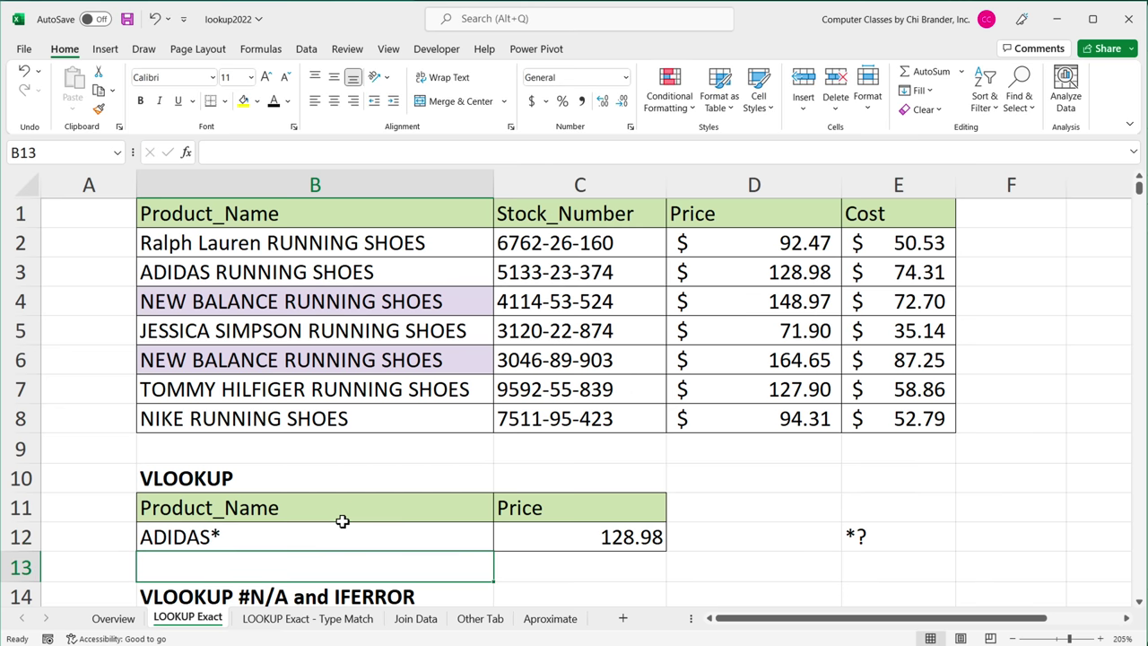
{"action": "left_click", "coordinate": [146, 536]}
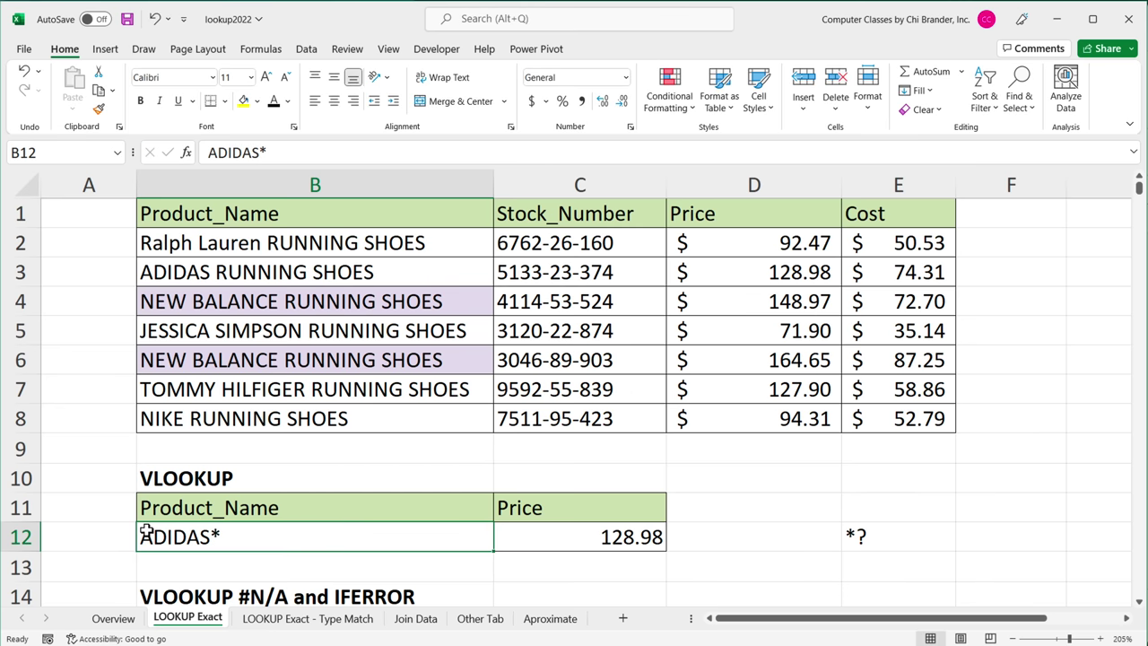
{"action": "double_click", "coordinate": [223, 538]}
{"action": "left_click_drag", "start_coordinate": [213, 538], "coordinate": [323, 549]}
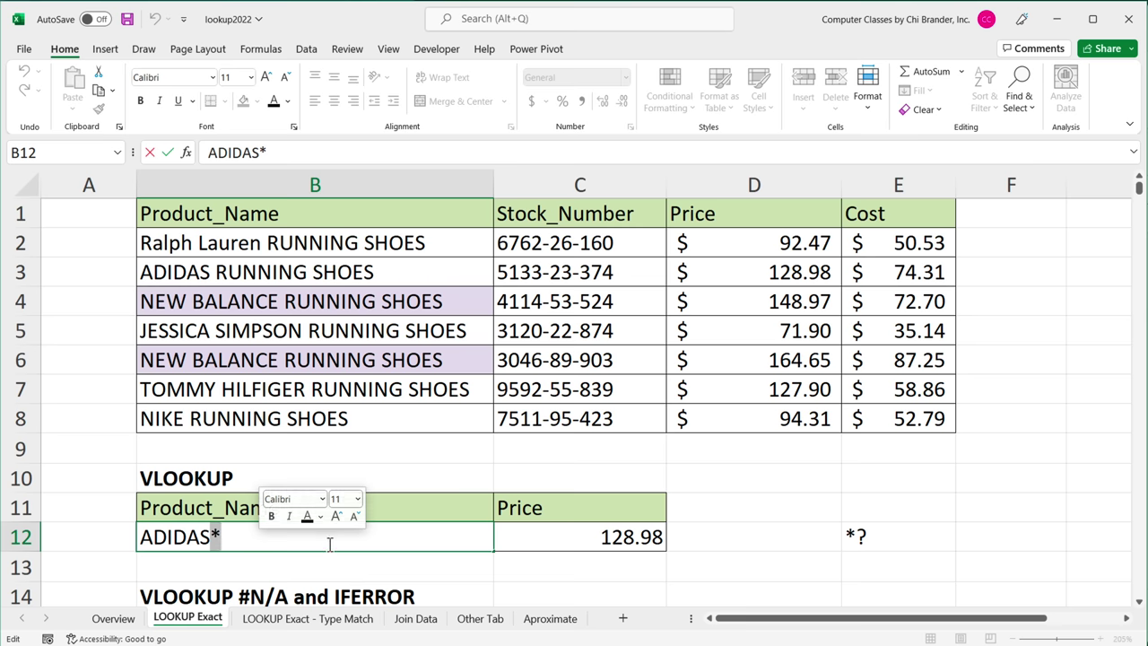
{"action": "key", "text": "Return"}
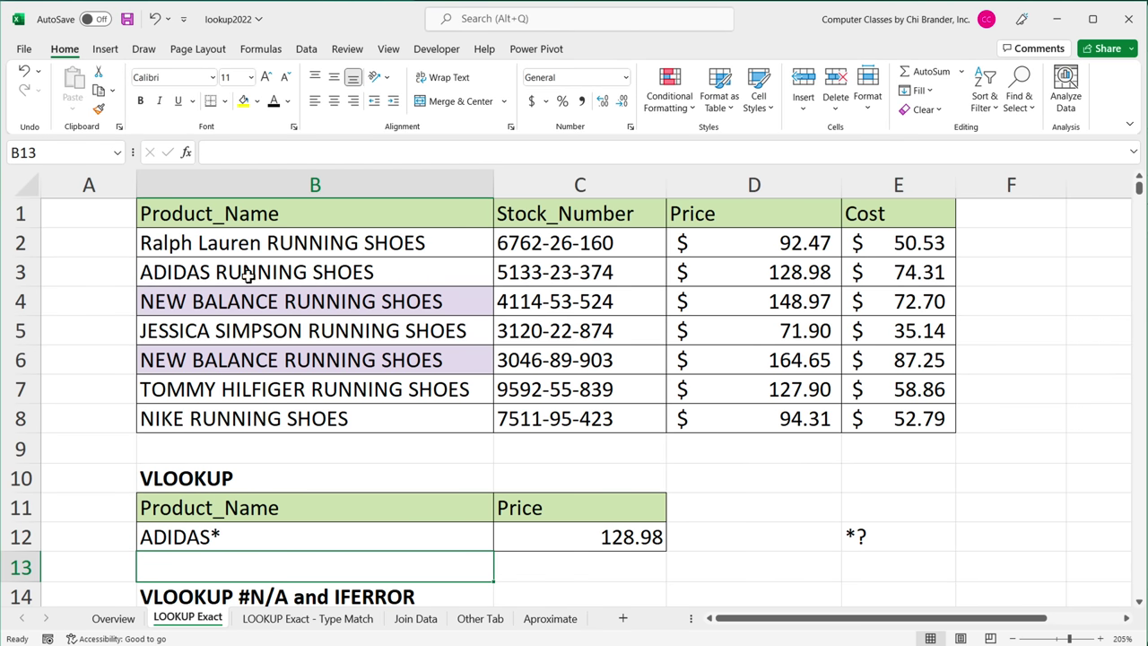
Replace ADIDAS with BALANCE so the lookup value reads BALANCE*
{"action": "left_click", "coordinate": [218, 535]}
{"action": "double_click", "coordinate": [215, 536]}
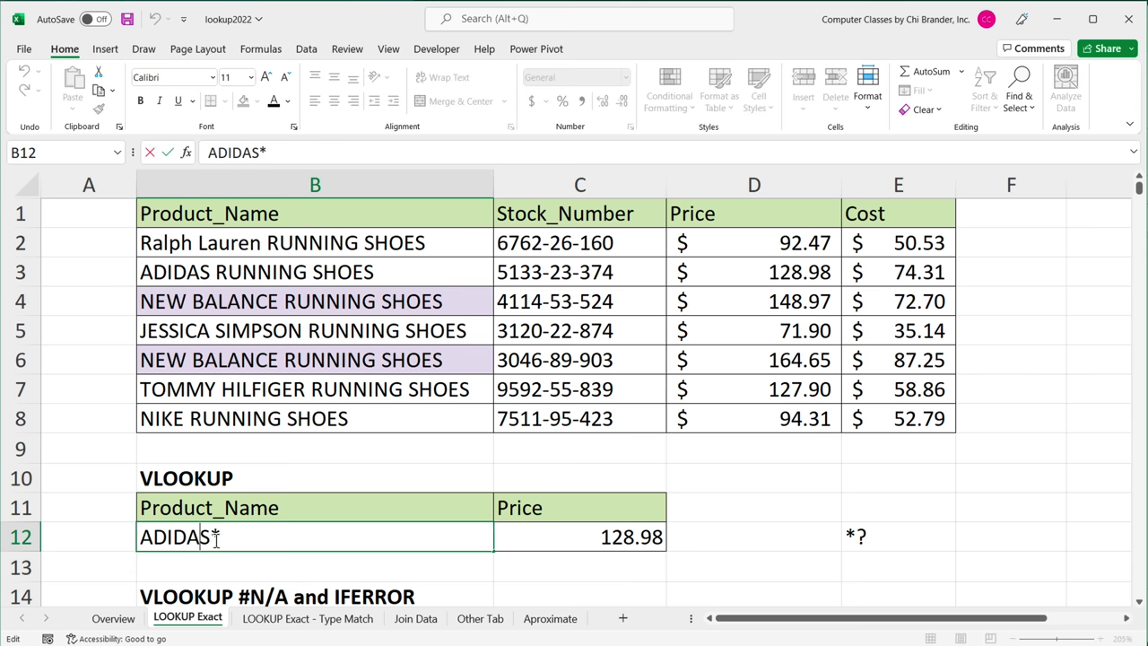
{"action": "left_click_drag", "start_coordinate": [213, 536], "coordinate": [123, 533]}
{"action": "type", "text": "BALANCE*"}
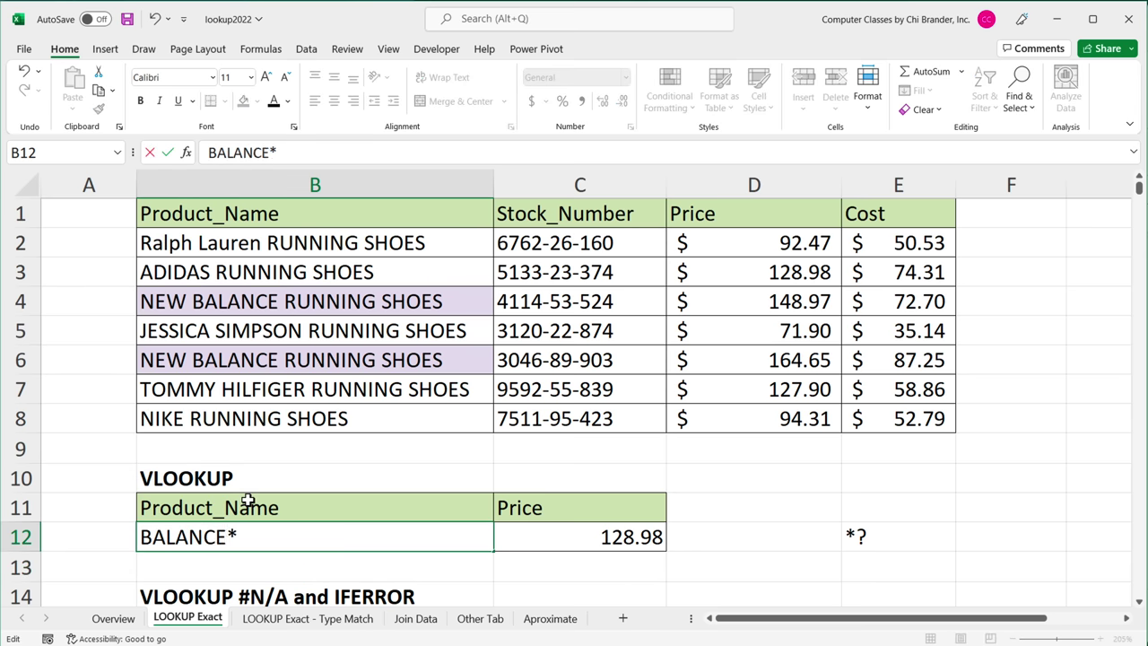
{"action": "key", "text": "Return"}
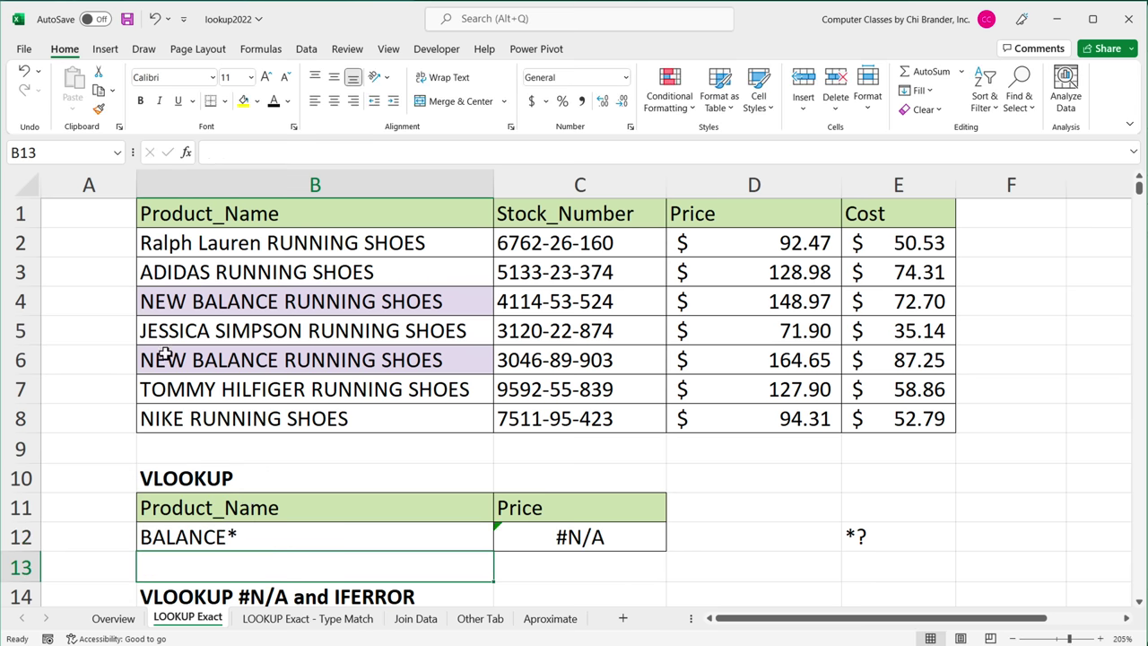
Add a leading asterisk so B12 reads *BALANCE*, returning the New Balance price 148.97
{"action": "double_click", "coordinate": [144, 538]}
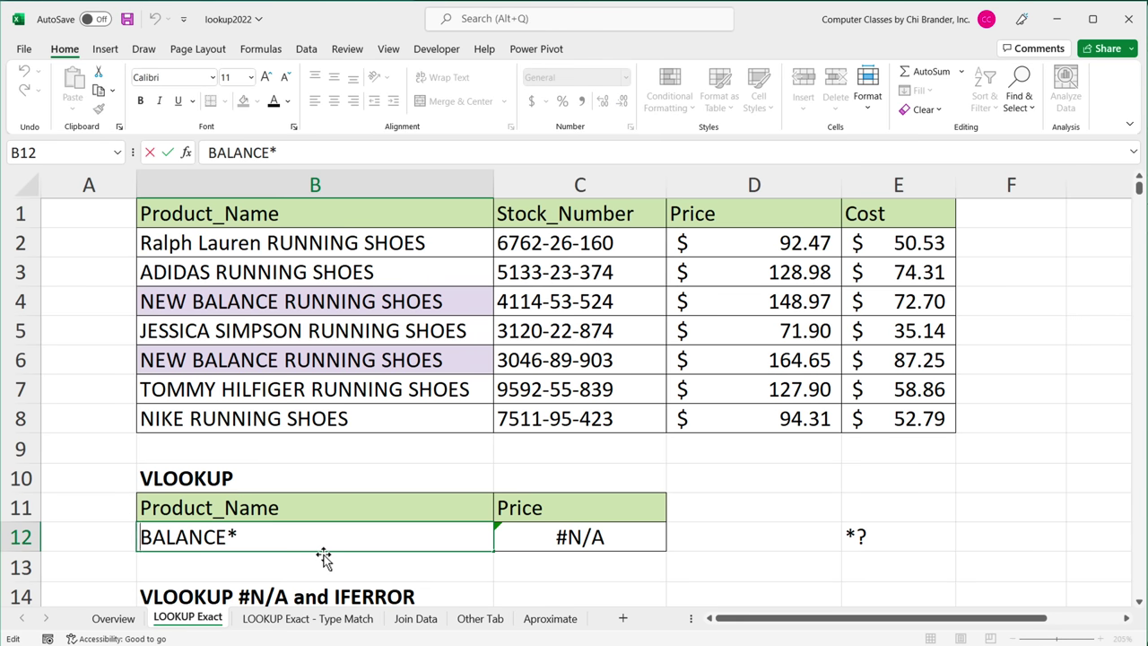
{"action": "type", "text": "*"}
{"action": "key", "text": "Return"}
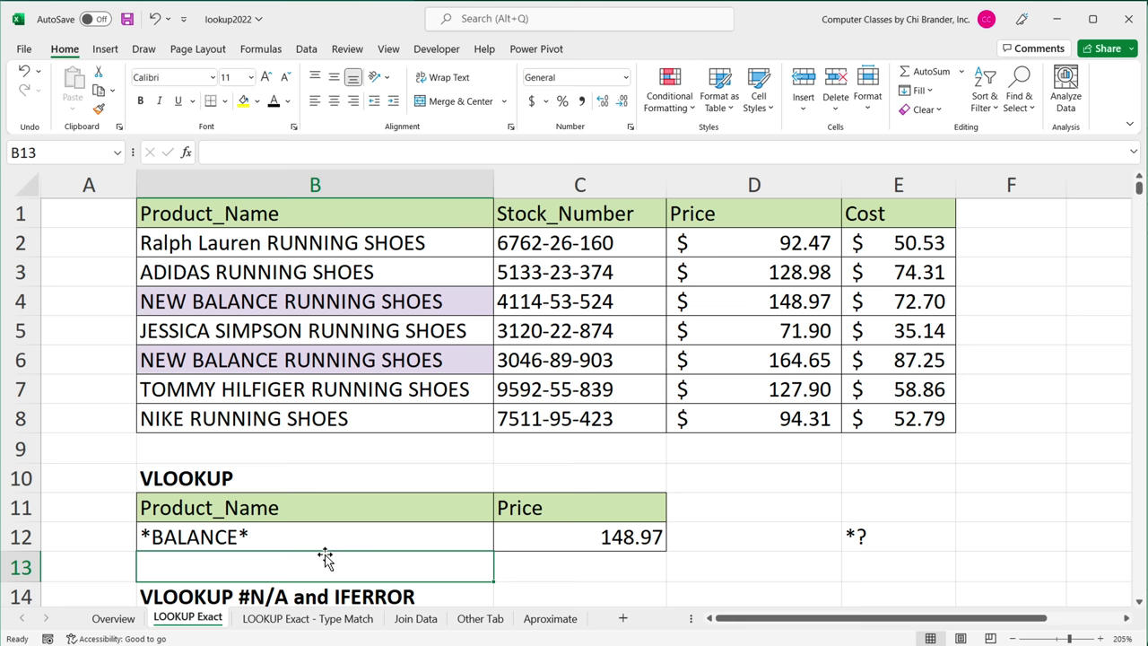
{"action": "left_click", "coordinate": [240, 304]}
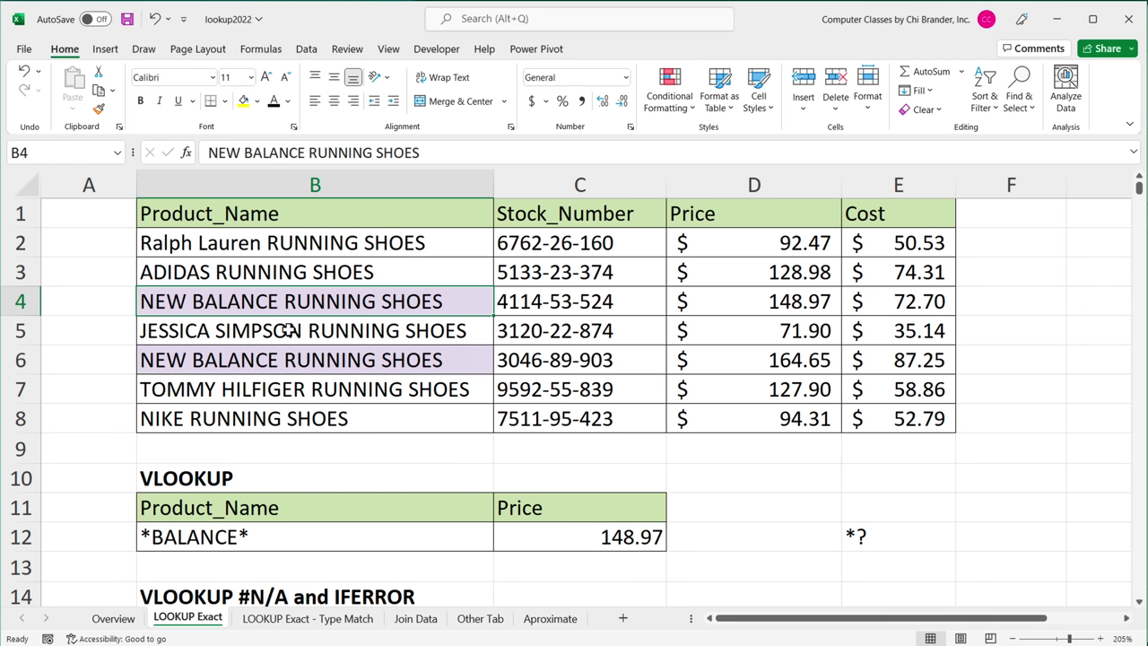
{"action": "left_click", "coordinate": [266, 537]}
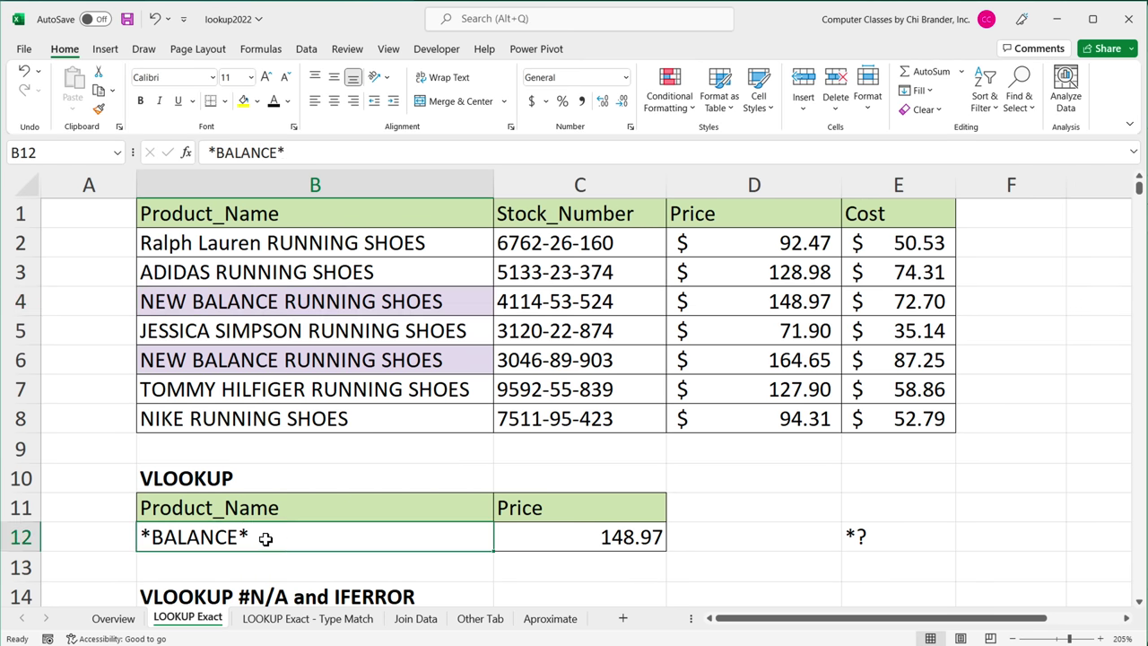
Replace LAN in *BALANCE* with an asterisk so B12 reads *BA*CE*
{"action": "double_click", "coordinate": [265, 537]}
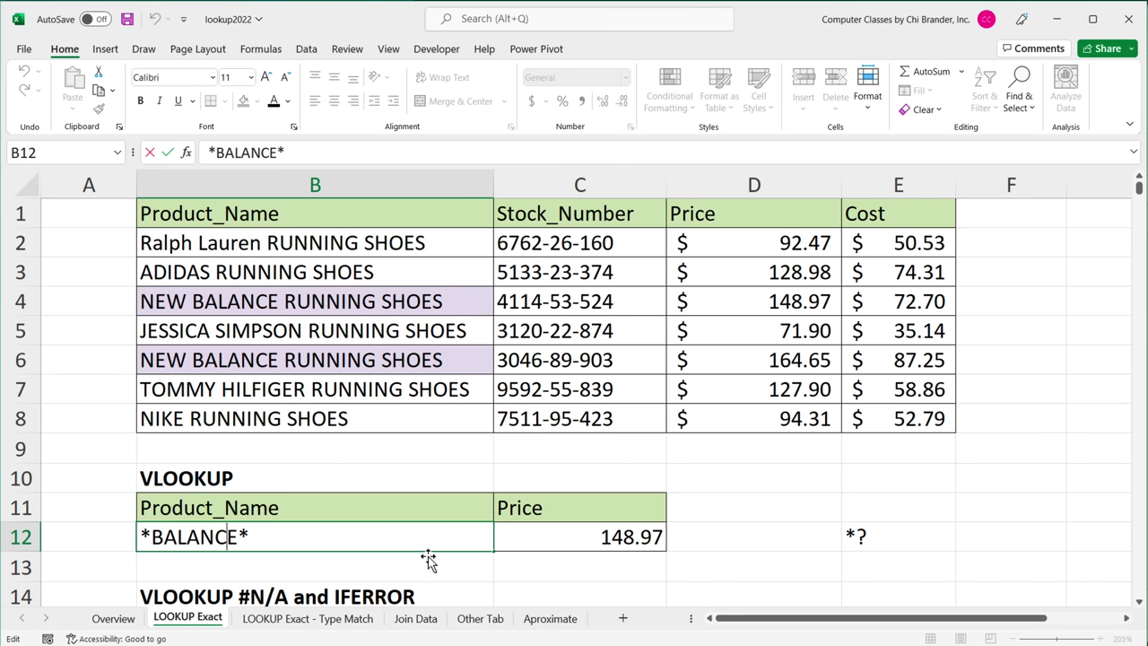
{"action": "key", "text": "BackSpace"}
{"action": "key", "text": "BackSpace"}
{"action": "key", "text": "BackSpace"}
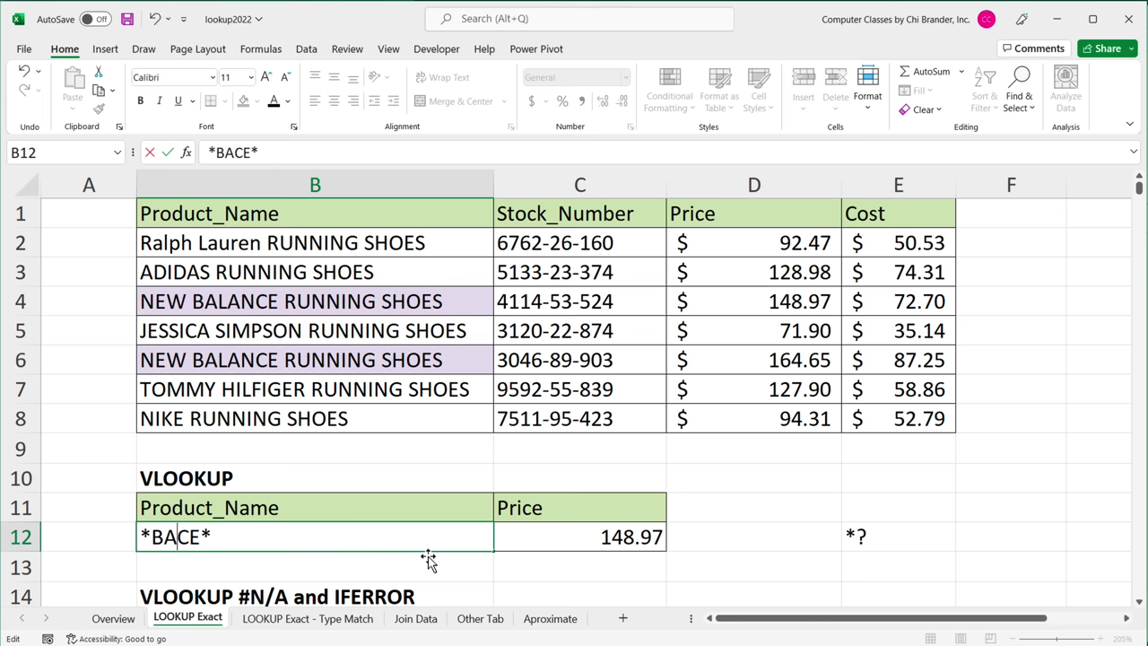
{"action": "type", "text": "*"}
{"action": "key", "text": "Return"}
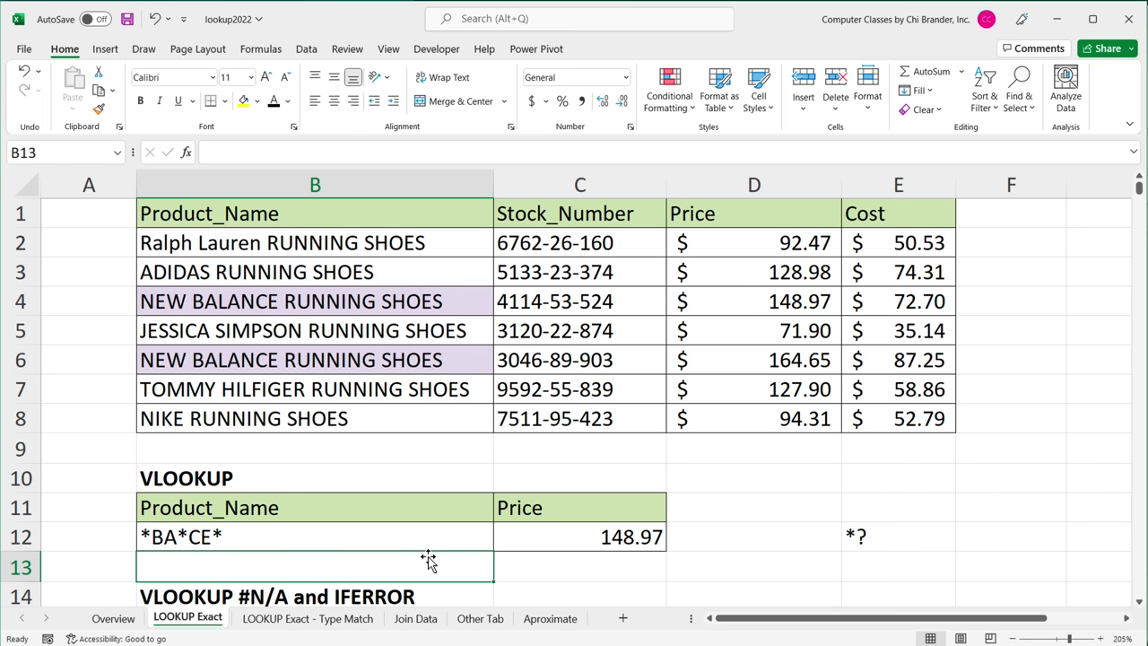
Highlight each part of *BA*CE* in turn: BA, the middle asterisk, CE and the final asterisk
{"action": "double_click", "coordinate": [149, 541]}
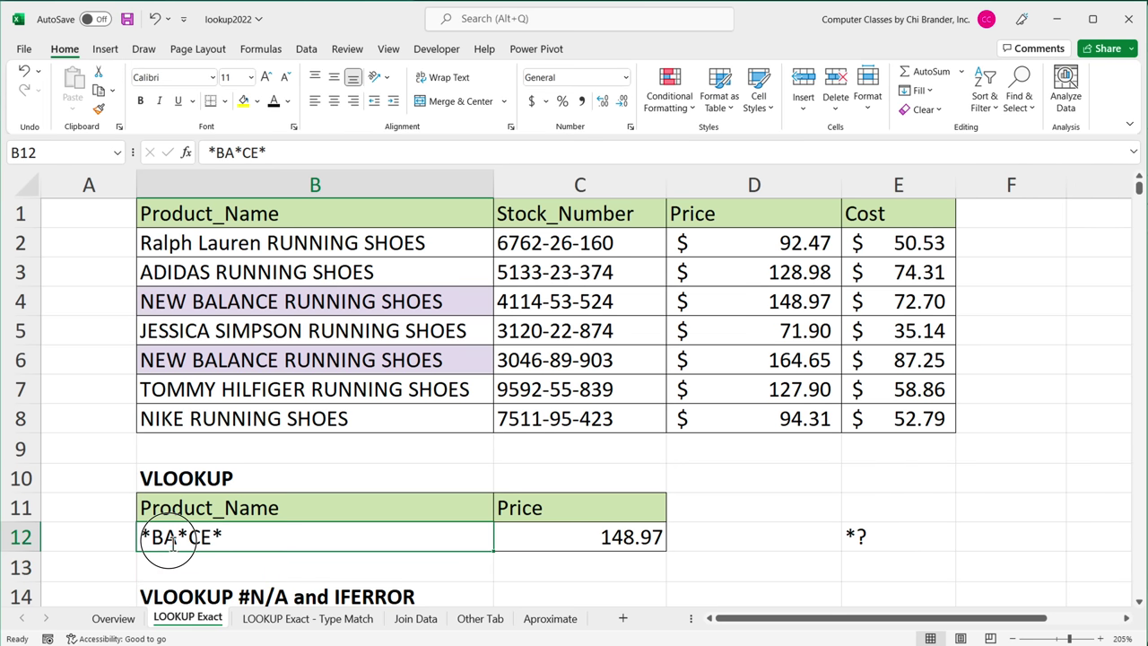
{"action": "left_click", "coordinate": [139, 541]}
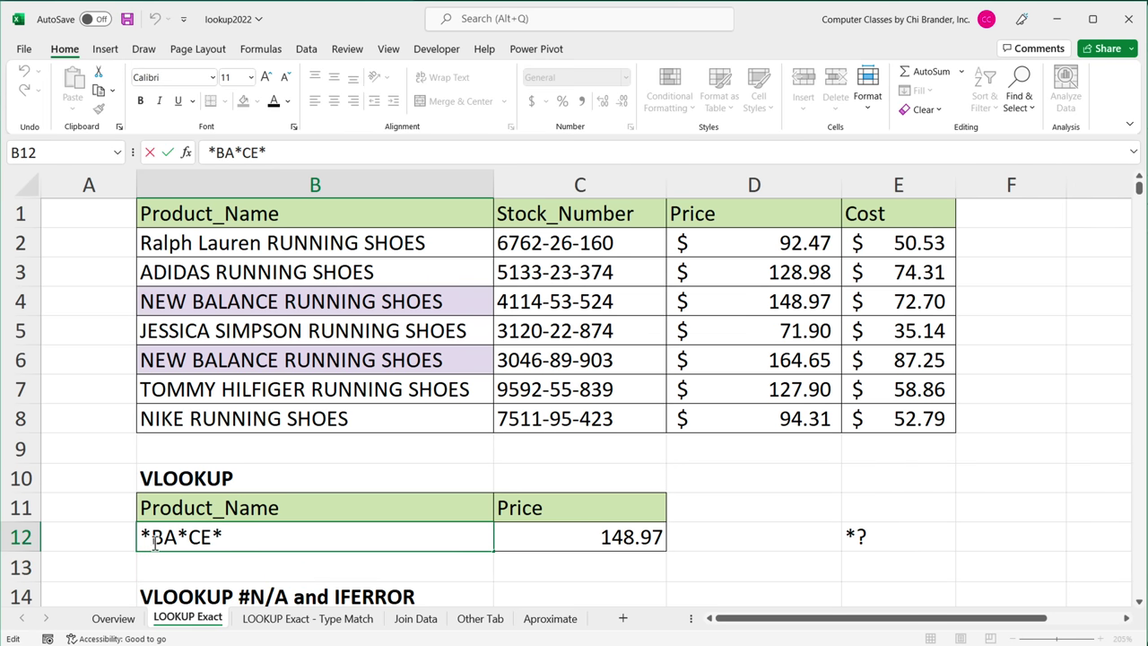
{"action": "double_click", "coordinate": [157, 540]}
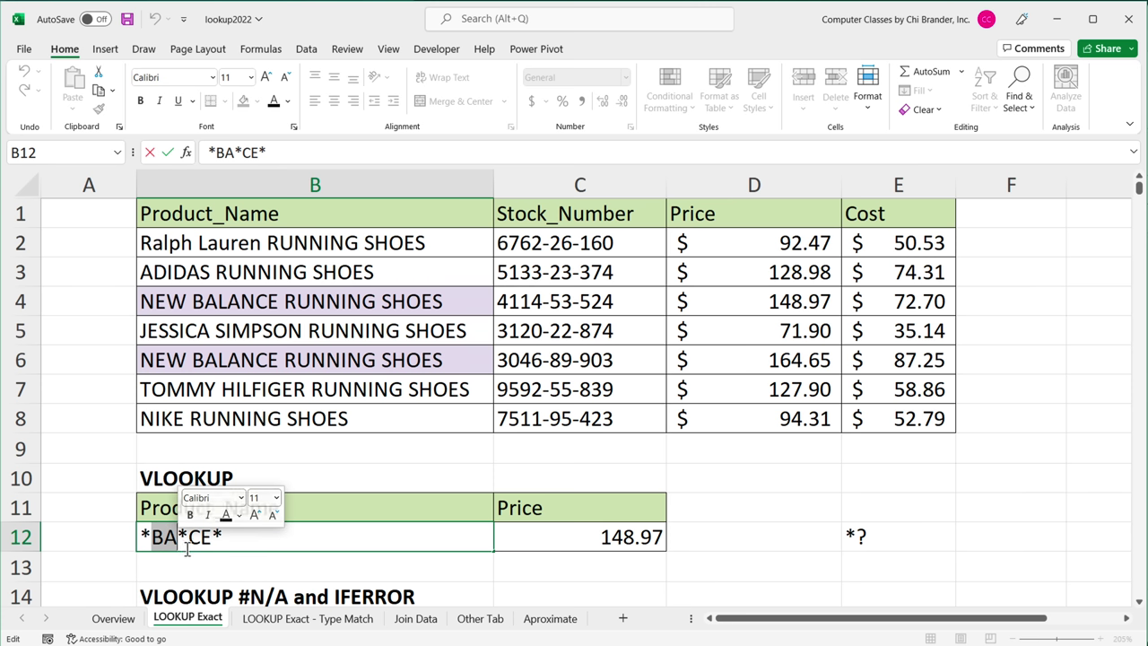
{"action": "double_click", "coordinate": [184, 538]}
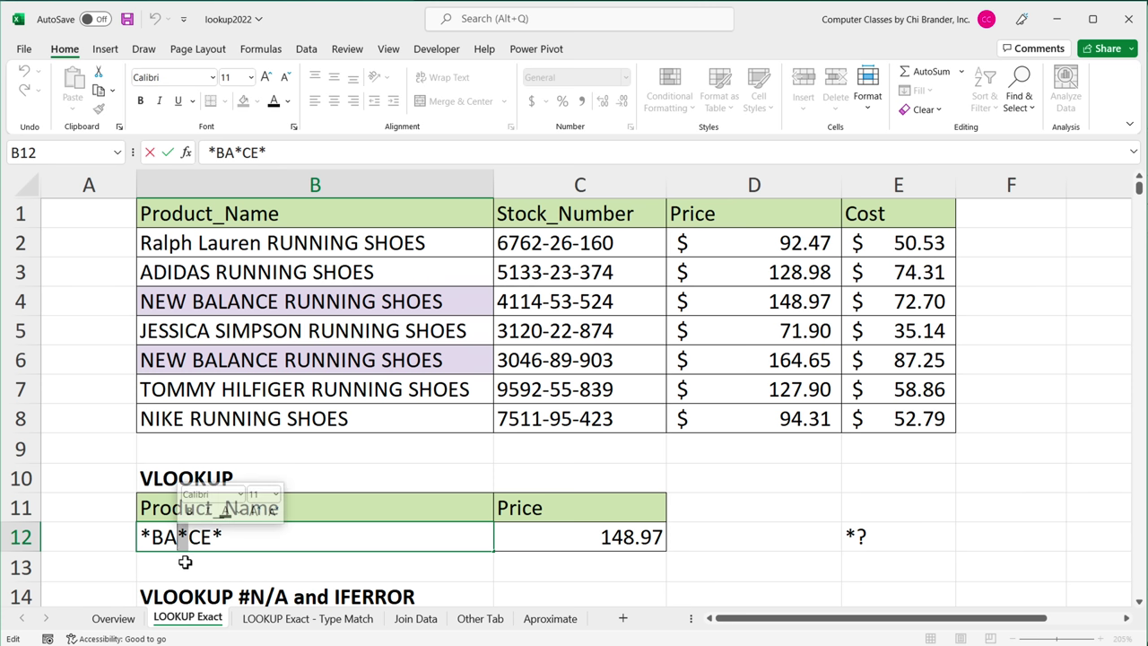
{"action": "left_click_drag", "start_coordinate": [192, 541], "coordinate": [218, 545]}
{"action": "double_click", "coordinate": [218, 541]}
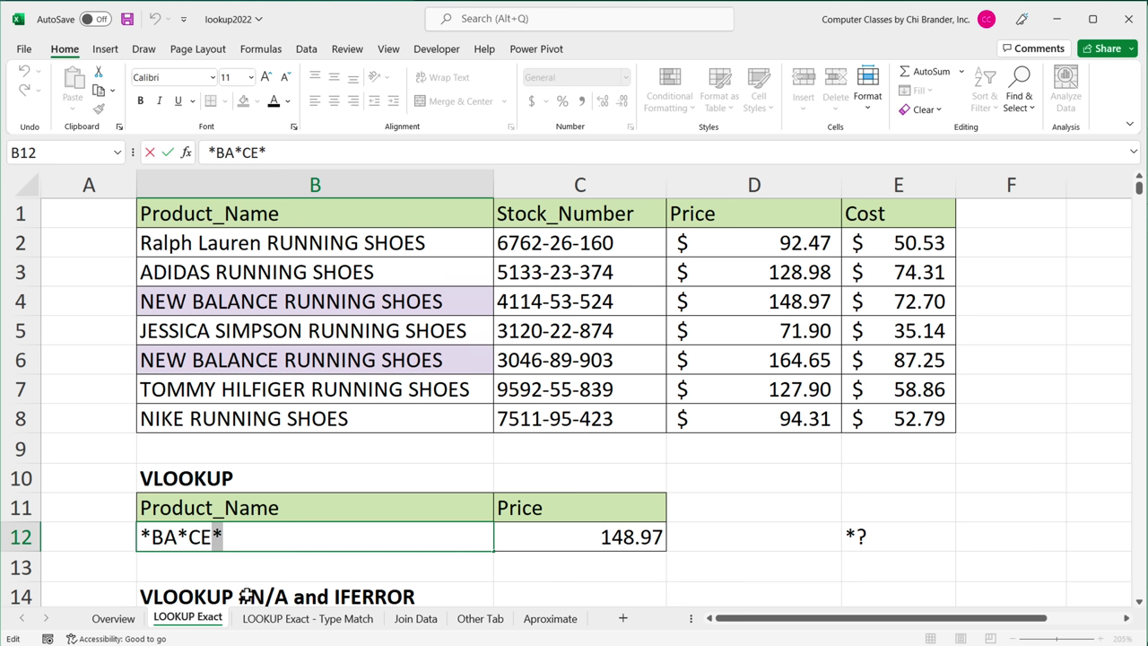
Start retyping B12 as ADIDAS, then cancel the edit to keep *BA*CE*
{"action": "left_click_drag", "start_coordinate": [259, 539], "coordinate": [117, 533]}
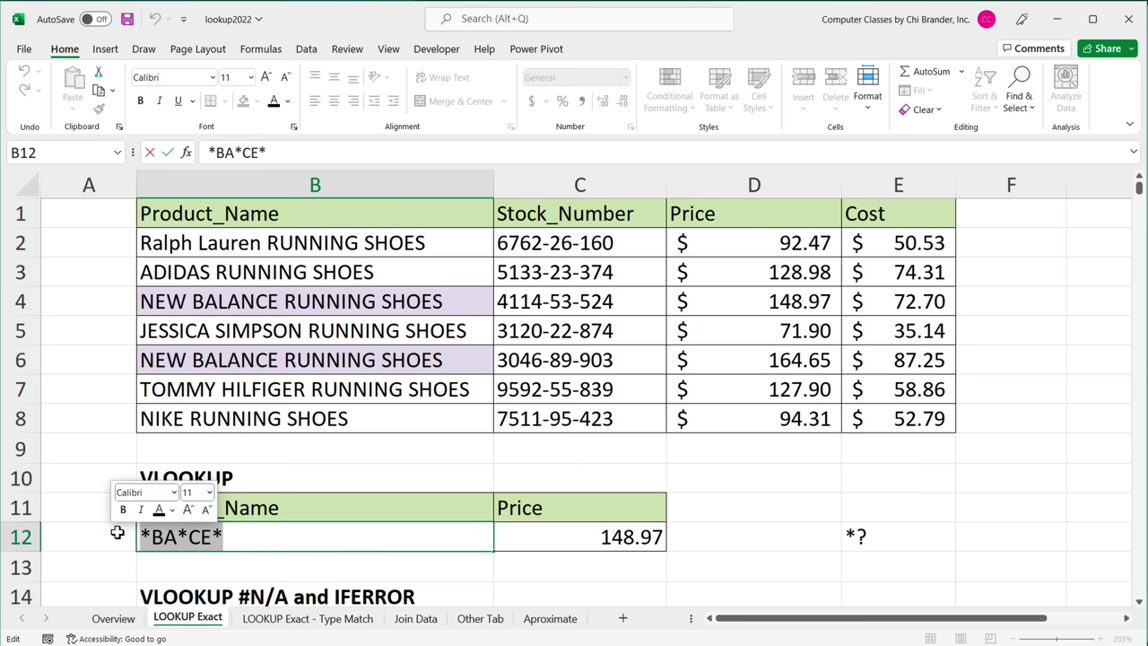
{"action": "key", "text": "BackSpace"}
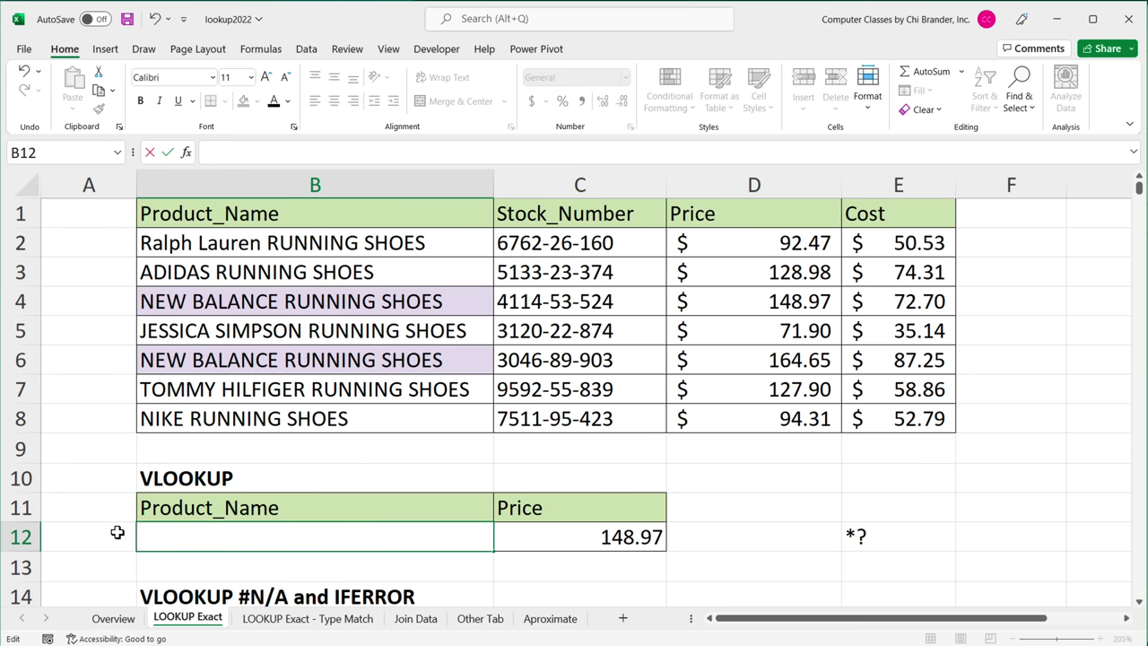
{"action": "type", "text": "ADIDAS"}
{"action": "key", "text": "Escape"}
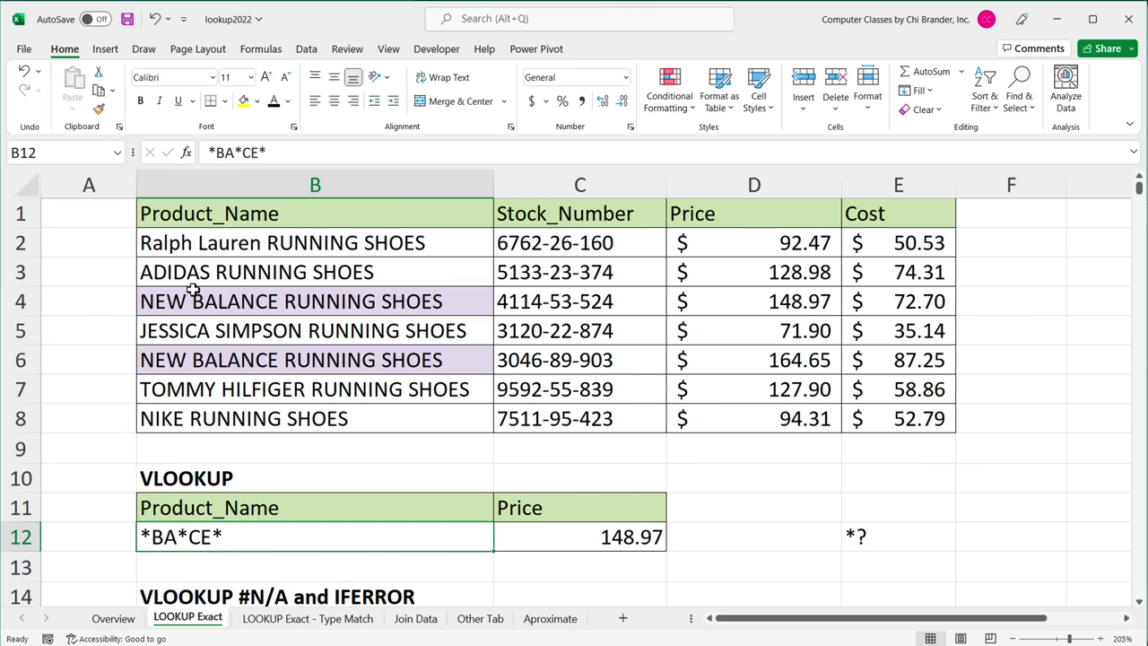
{"action": "left_click", "coordinate": [206, 273]}
Copy ADIDAS RUNNING SHOES from B3 into B12 and change it to A?IDAS RUNNING SHOES
{"action": "key", "text": "ctrl+c"}
{"action": "left_click", "coordinate": [220, 533]}
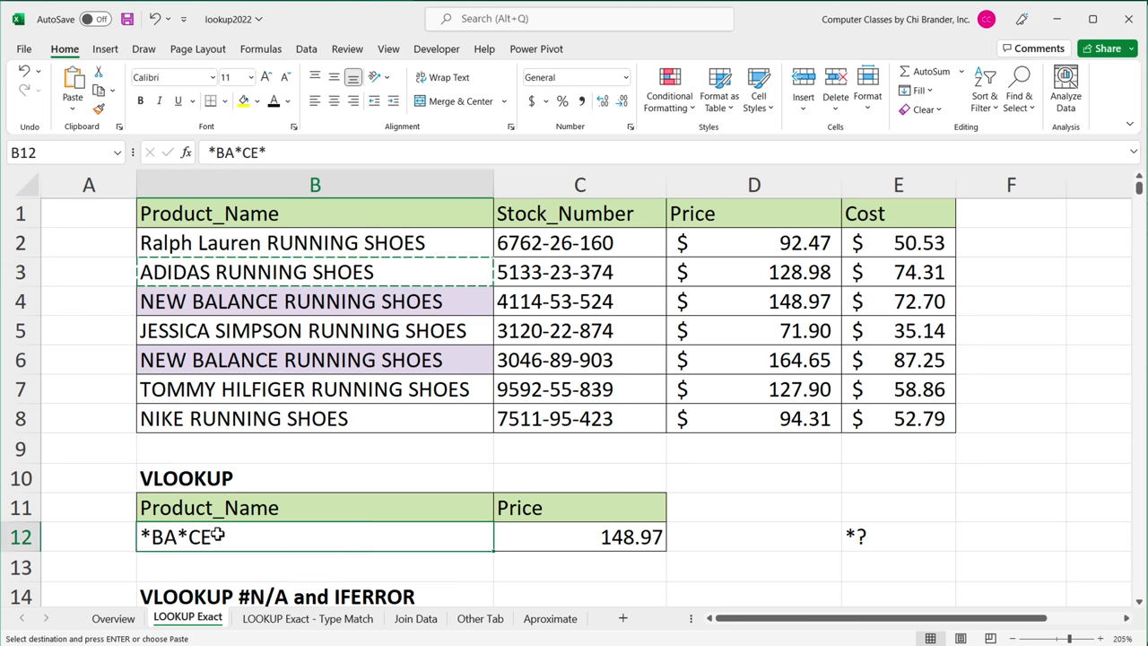
{"action": "key", "text": "ctrl+v"}
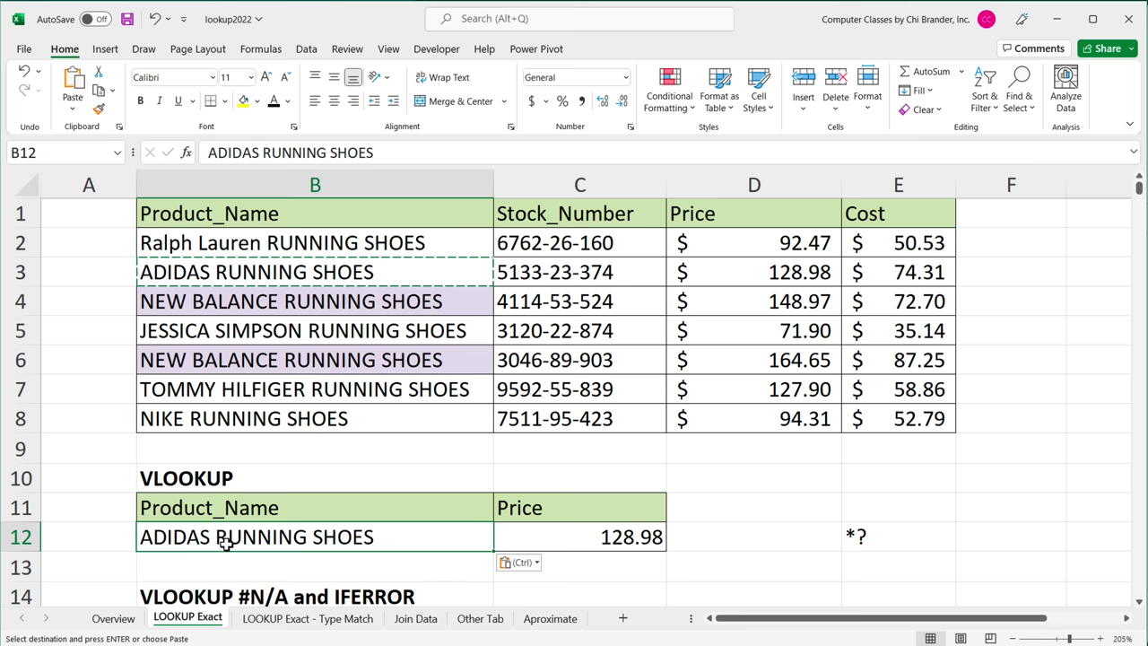
{"action": "double_click", "coordinate": [151, 540]}
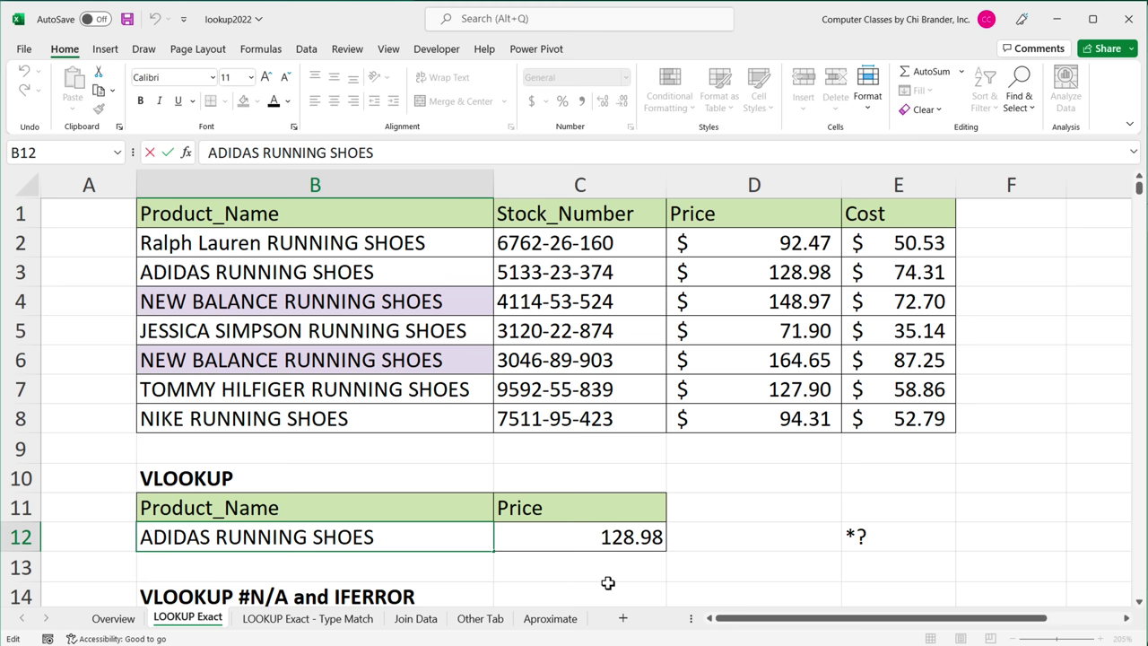
{"action": "key", "text": "Delete"}
{"action": "type", "text": "?"}
{"action": "key", "text": "Return"}
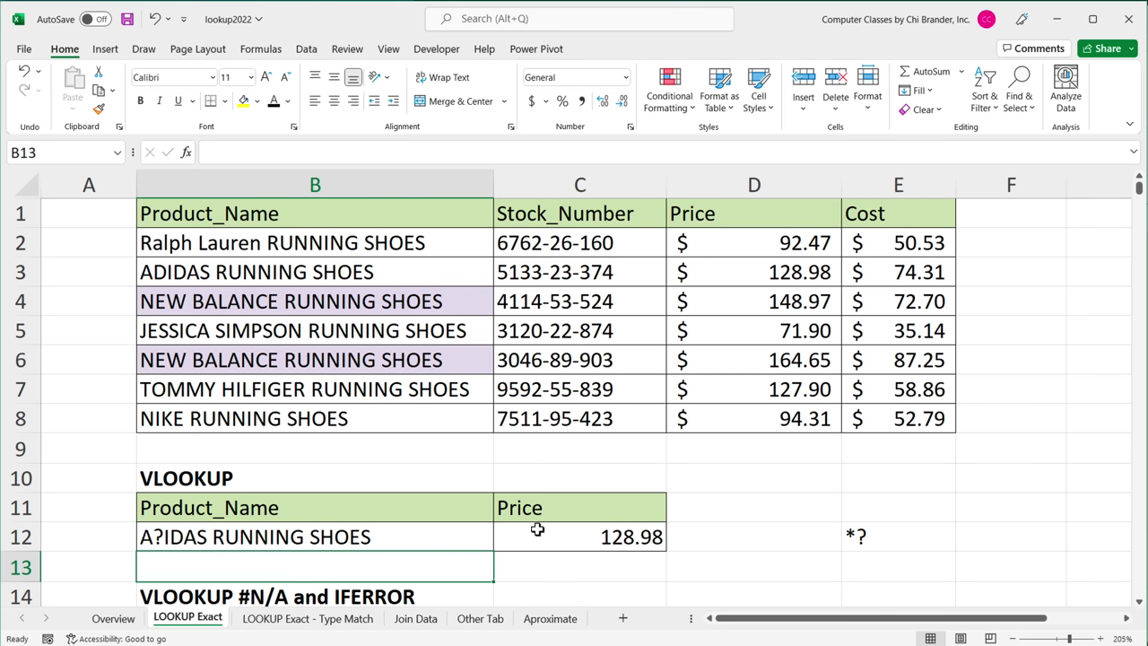
{"action": "left_click", "coordinate": [594, 536]}
{"action": "left_click", "coordinate": [177, 537]}
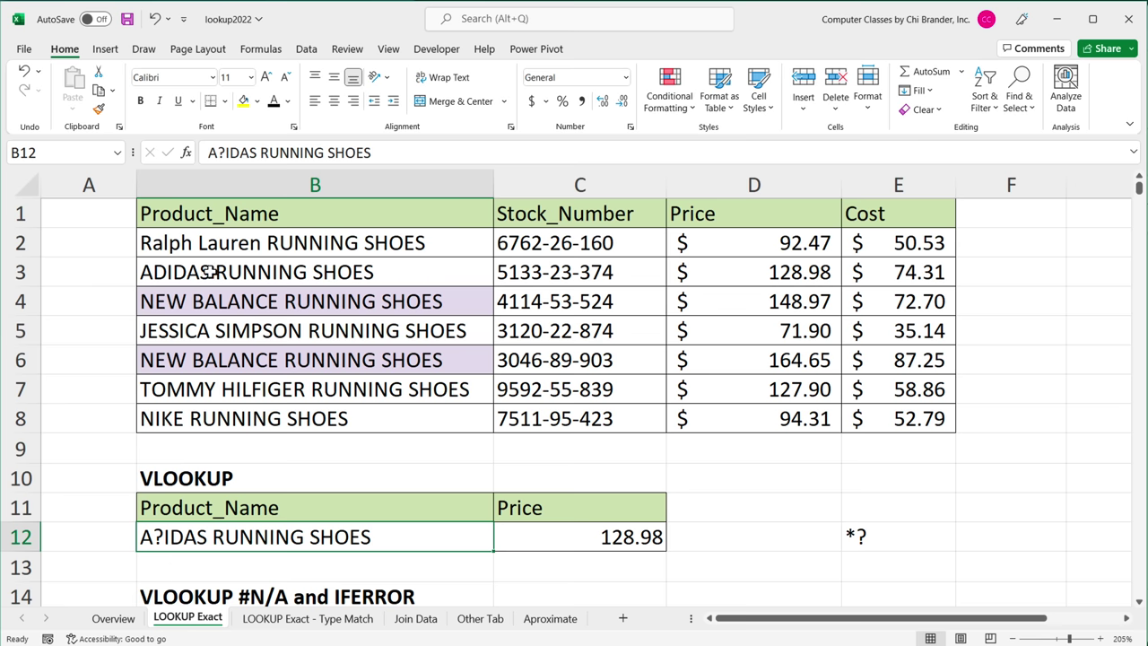
Rename B3 to ANIDAS, then ANNIDAS so the ? lookup fails, and undo the change
{"action": "double_click", "coordinate": [164, 274]}
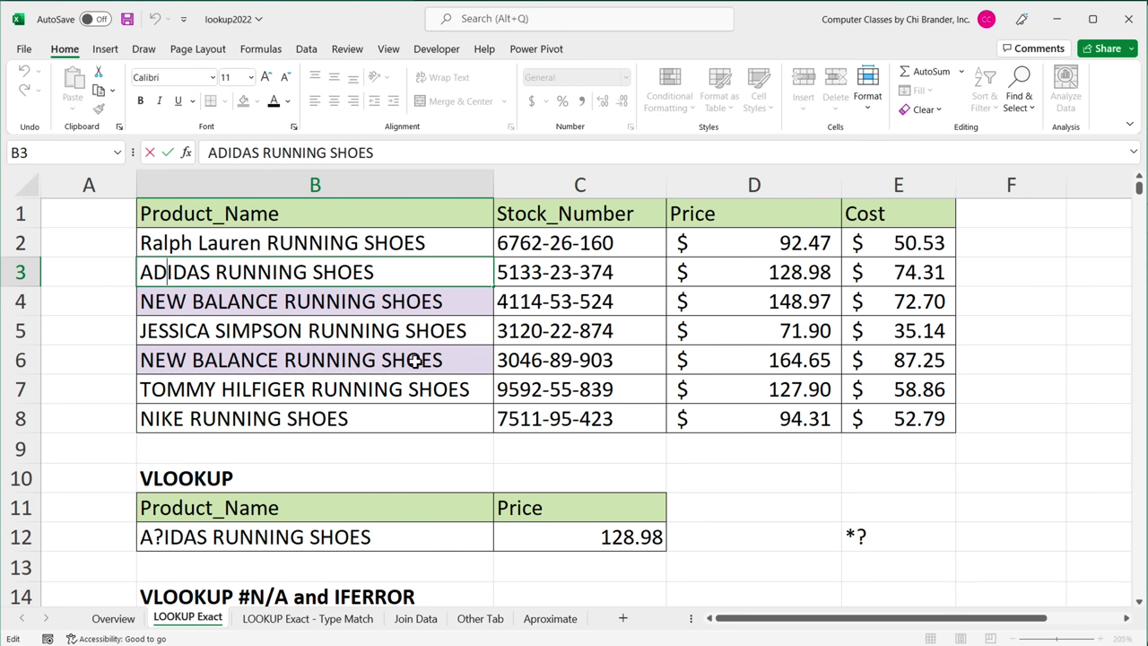
{"action": "key", "text": "BackSpace"}
{"action": "type", "text": "N"}
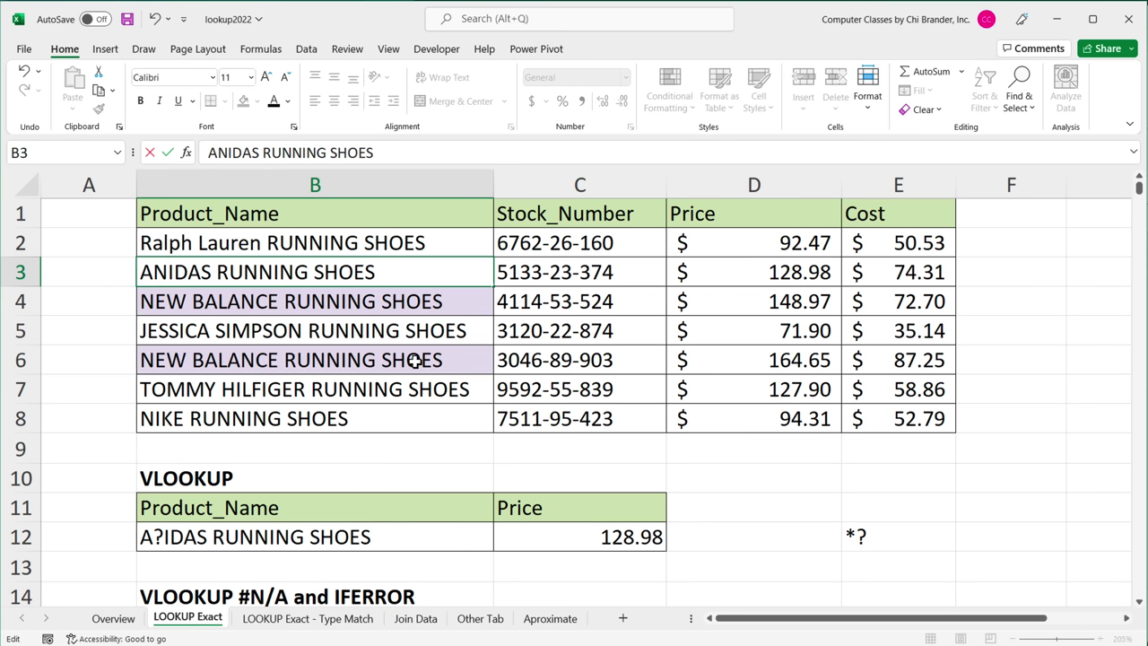
{"action": "key", "text": "Return"}
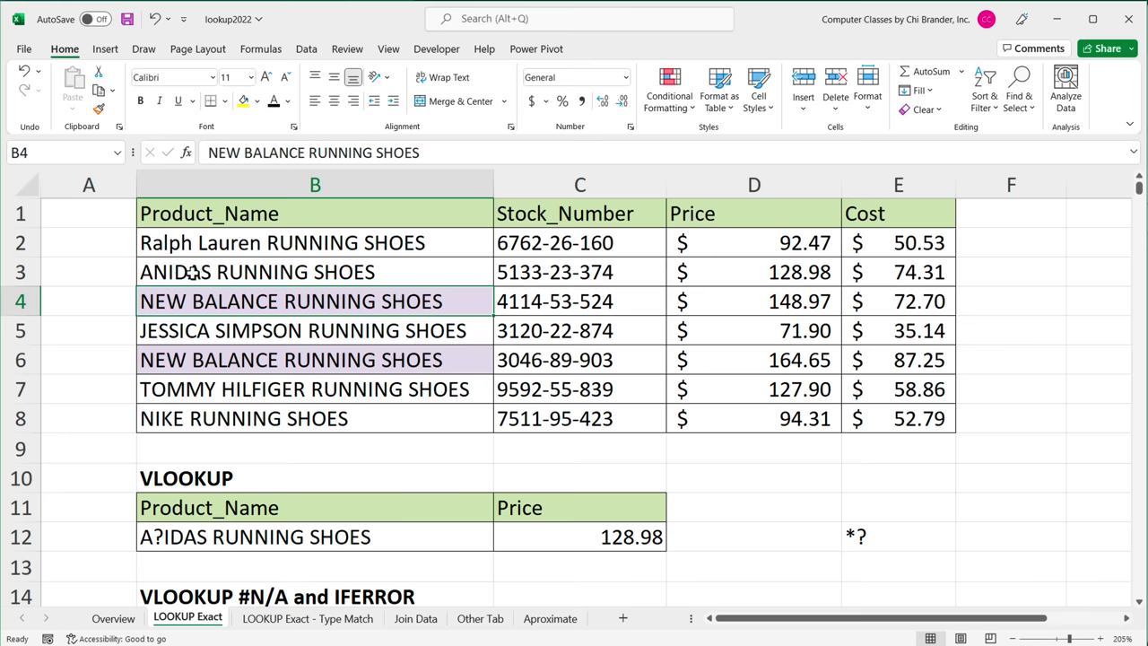
{"action": "left_click", "coordinate": [162, 272]}
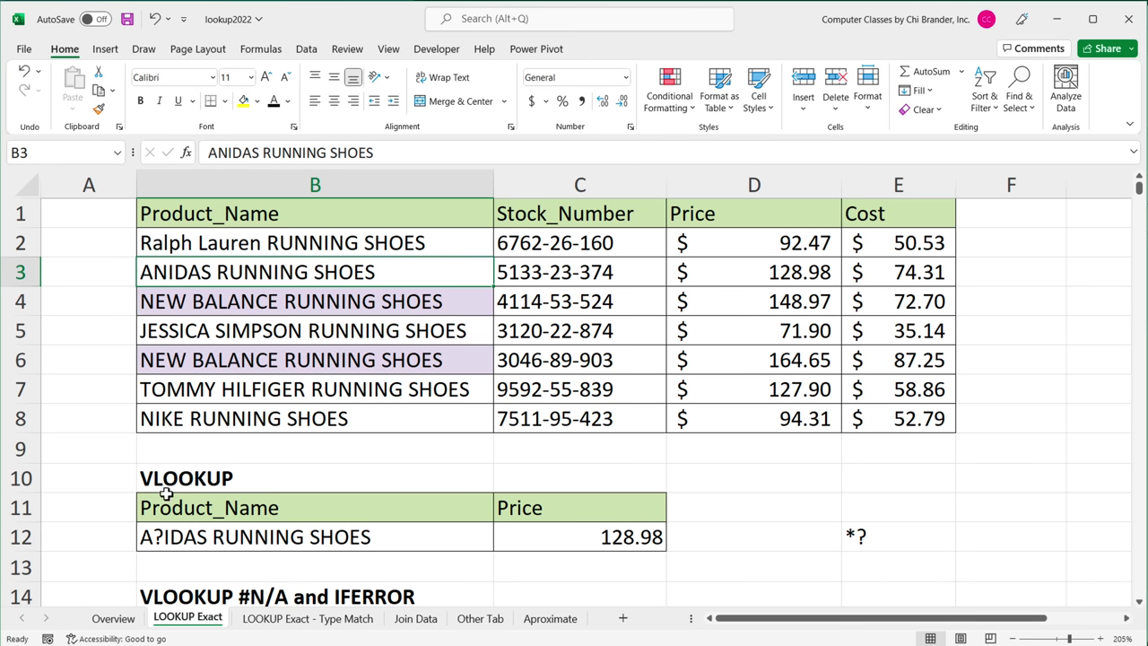
{"action": "double_click", "coordinate": [168, 271]}
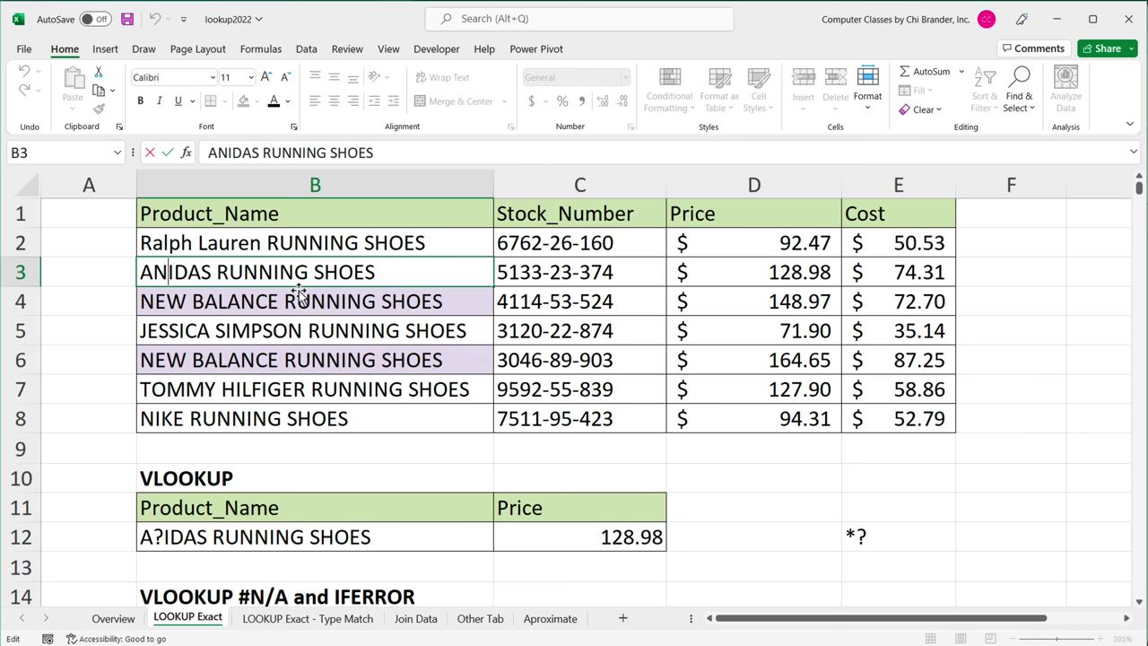
{"action": "type", "text": "N"}
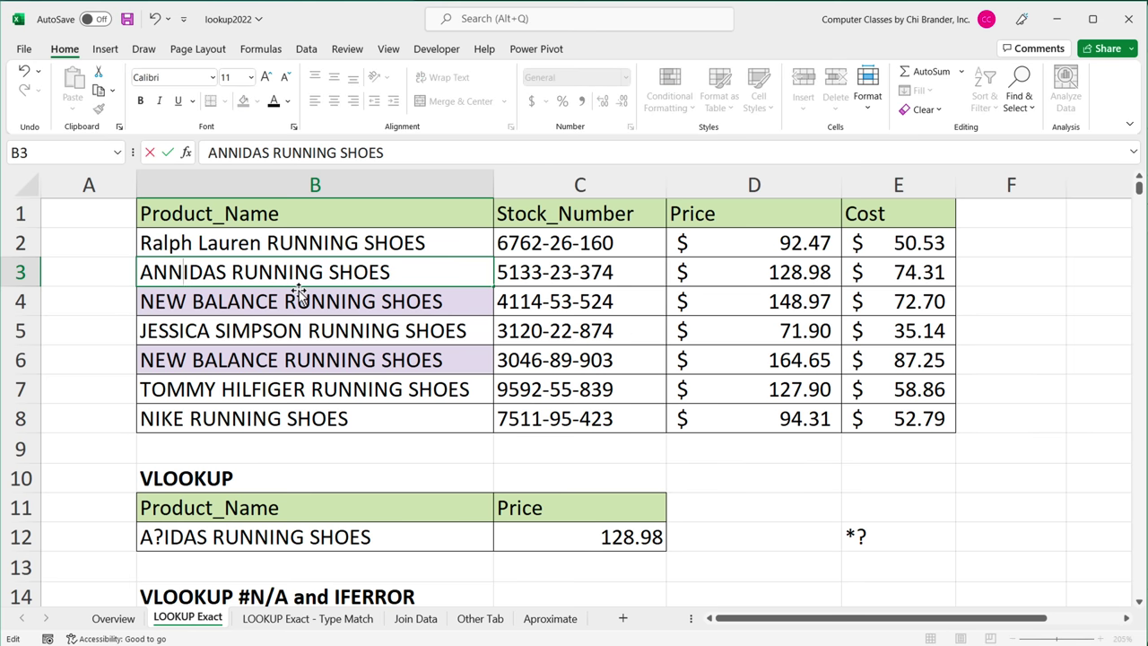
{"action": "key", "text": "Return"}
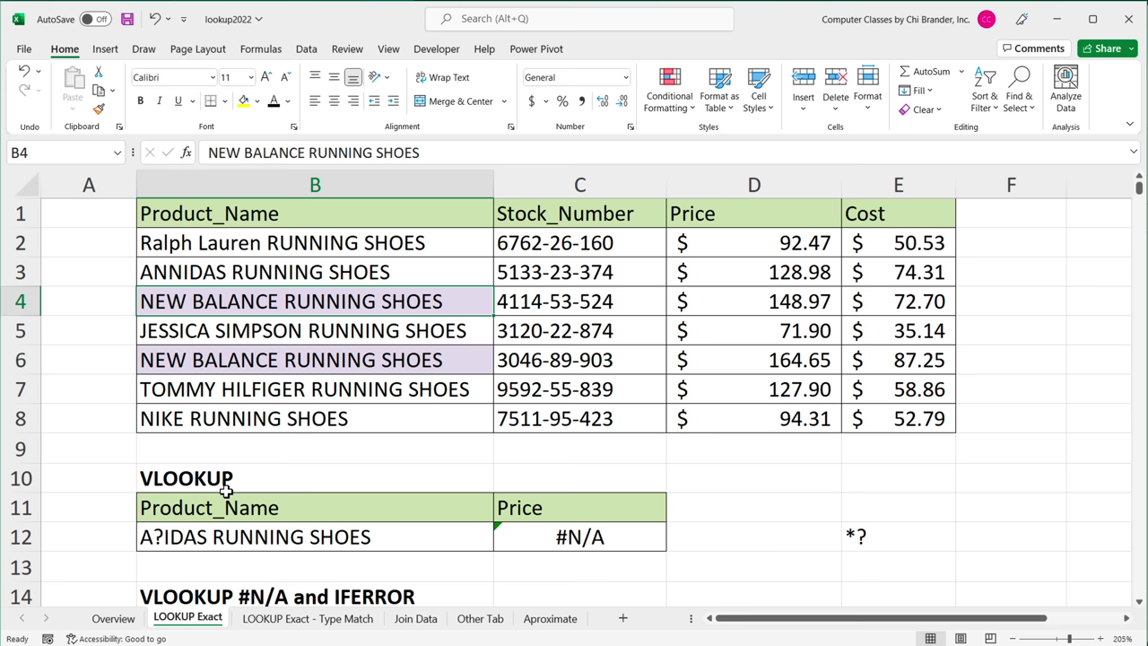
{"action": "key", "text": "ctrl+z"}
{"action": "key", "text": "ctrl+z"}
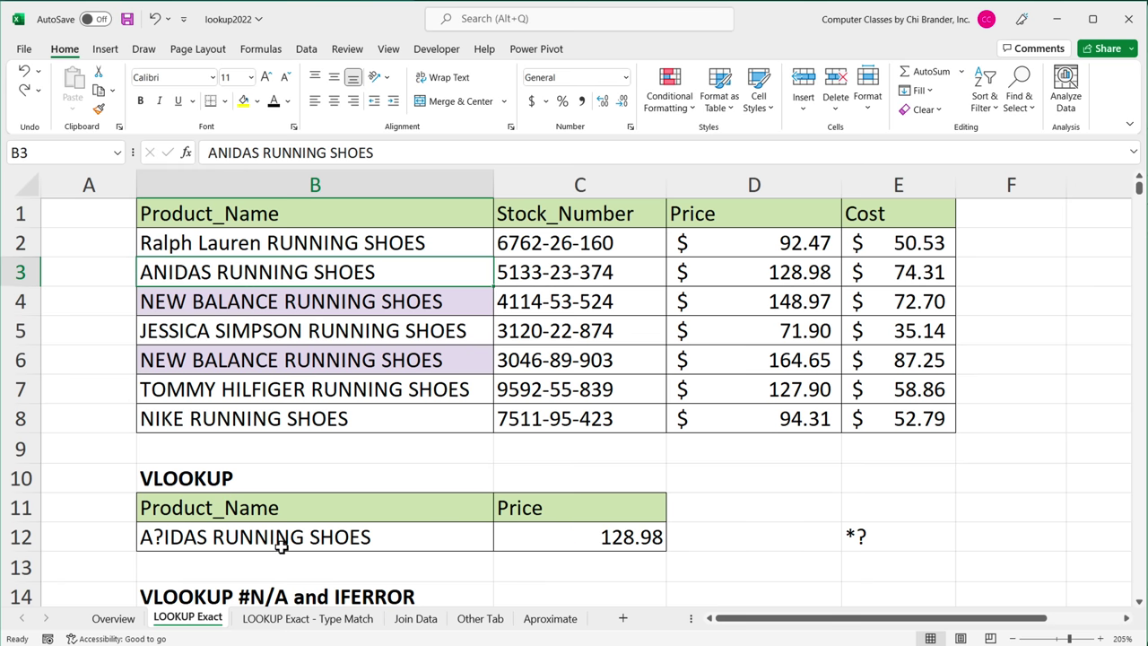
Undo the A?IDAS edit and shorten B12 to plain ADIDAS, comparing it with B3
{"action": "key", "text": "ctrl+z"}
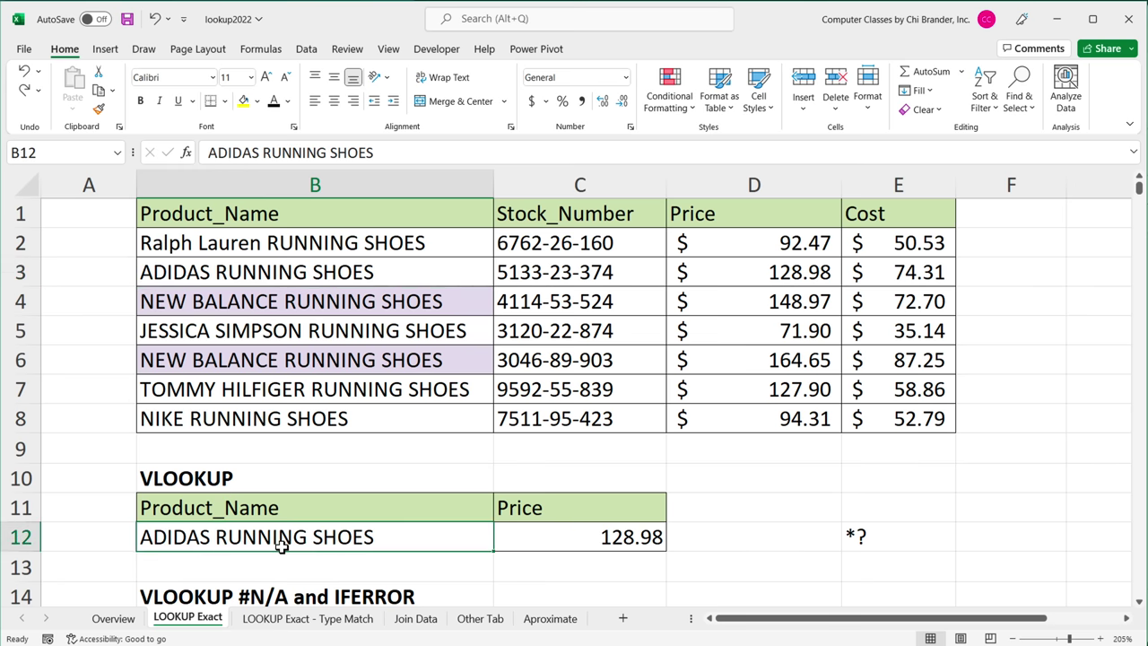
{"action": "double_click", "coordinate": [216, 537]}
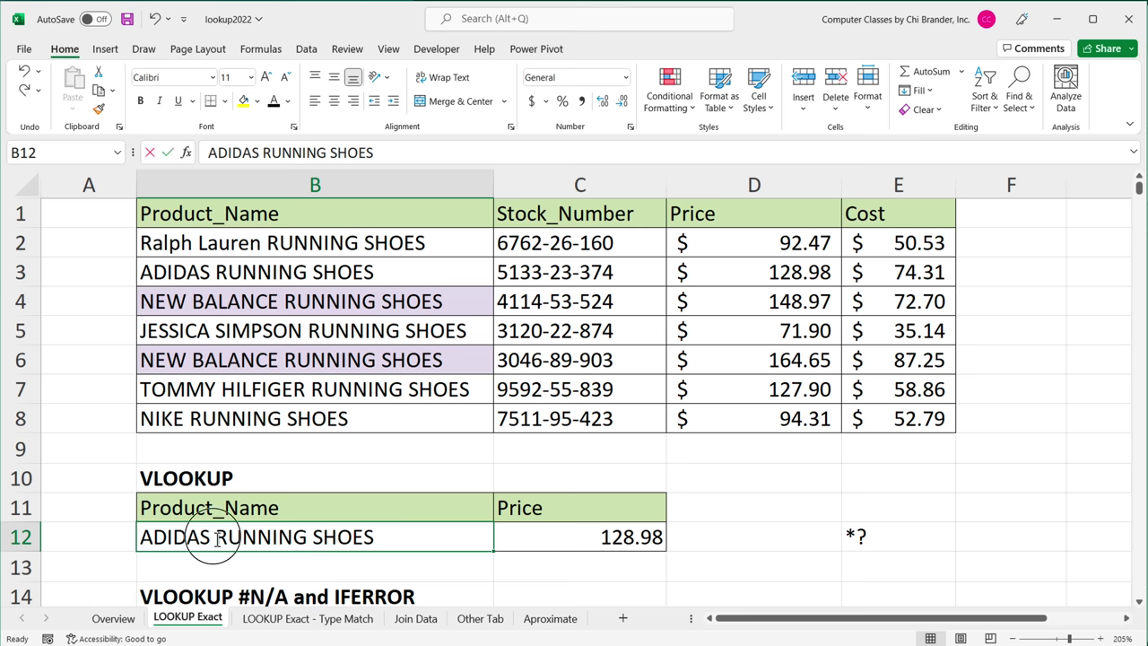
{"action": "left_click_drag", "start_coordinate": [216, 536], "coordinate": [556, 531]}
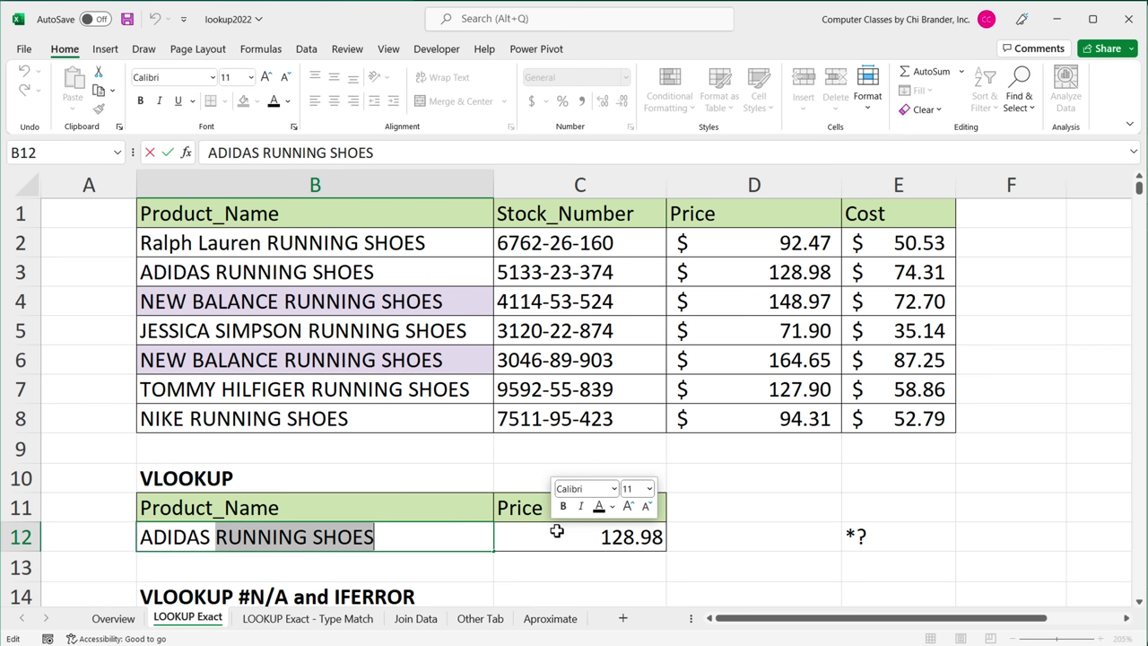
{"action": "key", "text": "BackSpace"}
{"action": "key", "text": "Return"}
{"action": "left_click", "coordinate": [211, 529]}
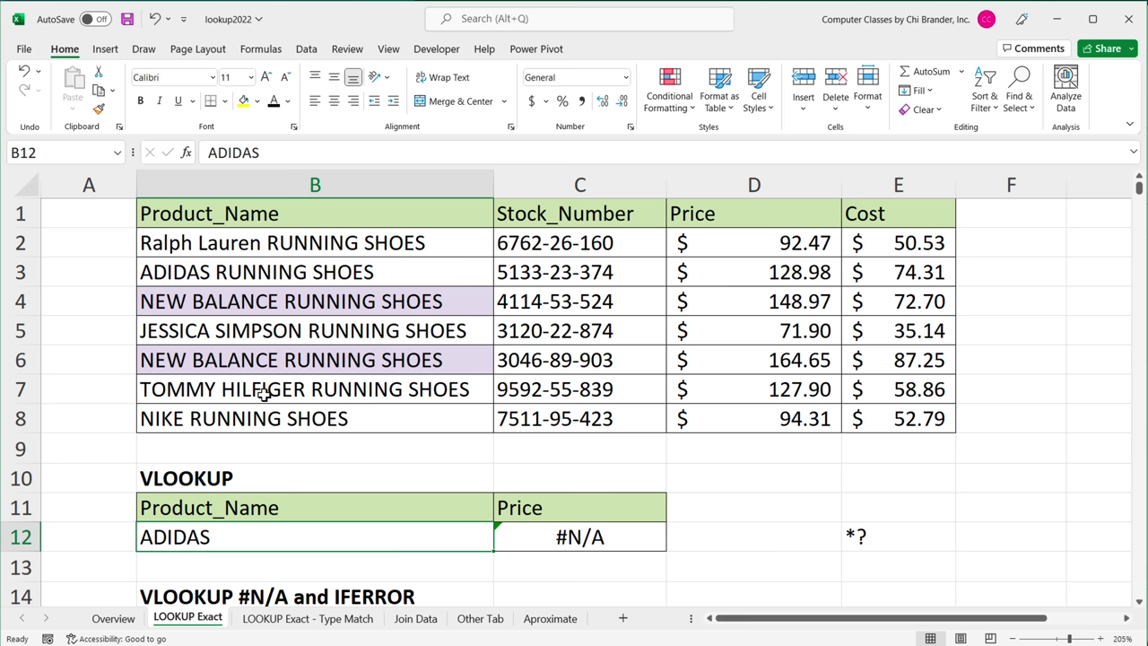
{"action": "left_click", "coordinate": [237, 275]}
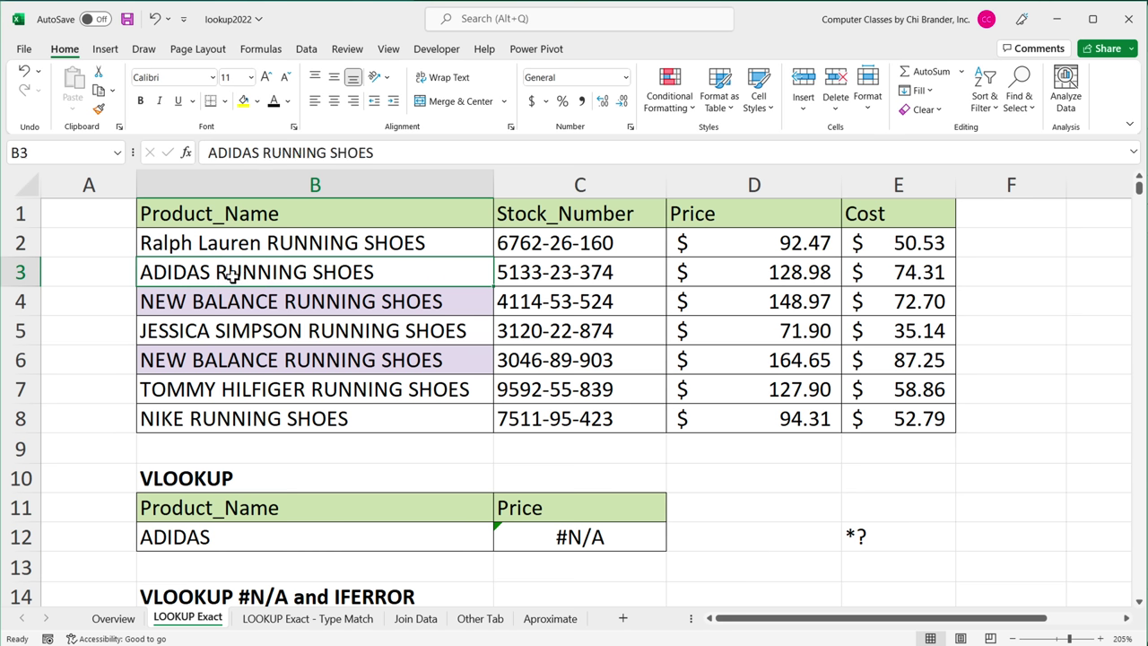
{"action": "left_click", "coordinate": [234, 540]}
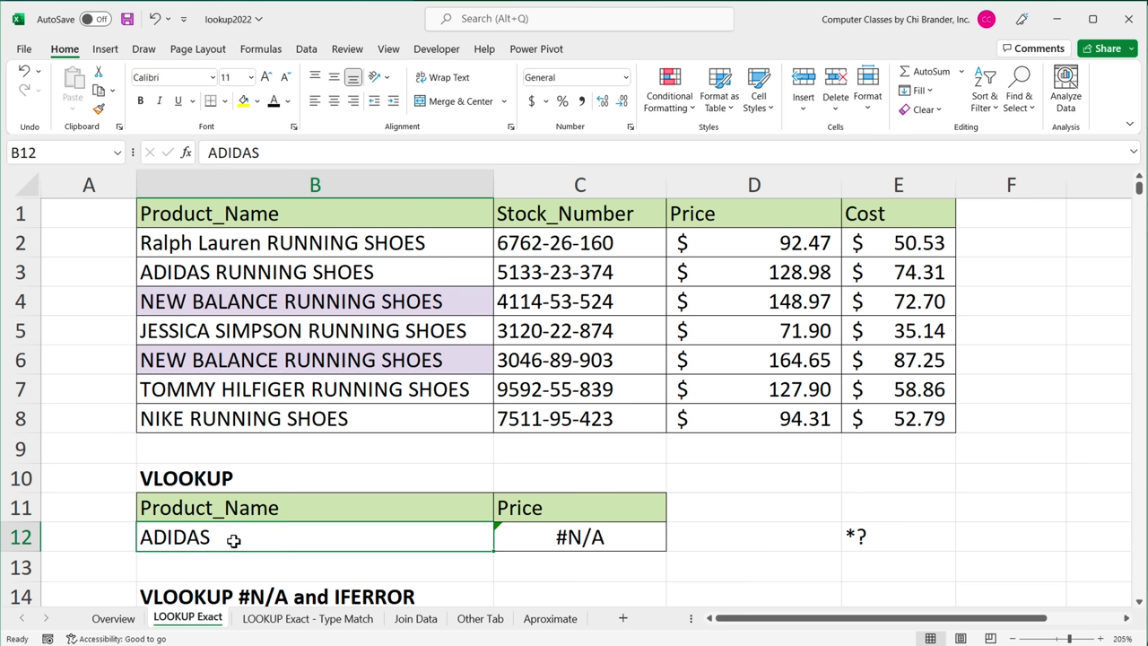
Wrap the lookup value as *ADIDAS*, which finds the price 128.98
{"action": "double_click", "coordinate": [145, 538]}
{"action": "type", "text": "*"}
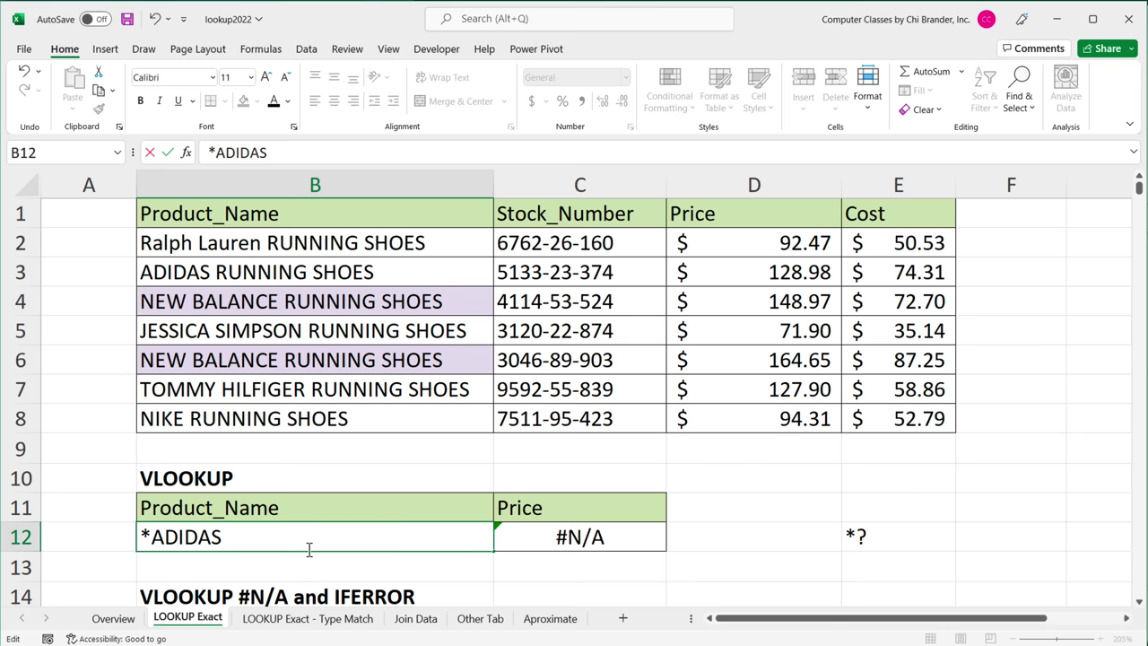
{"action": "left_click", "coordinate": [309, 550]}
{"action": "type", "text": "*"}
{"action": "key", "text": "Return"}
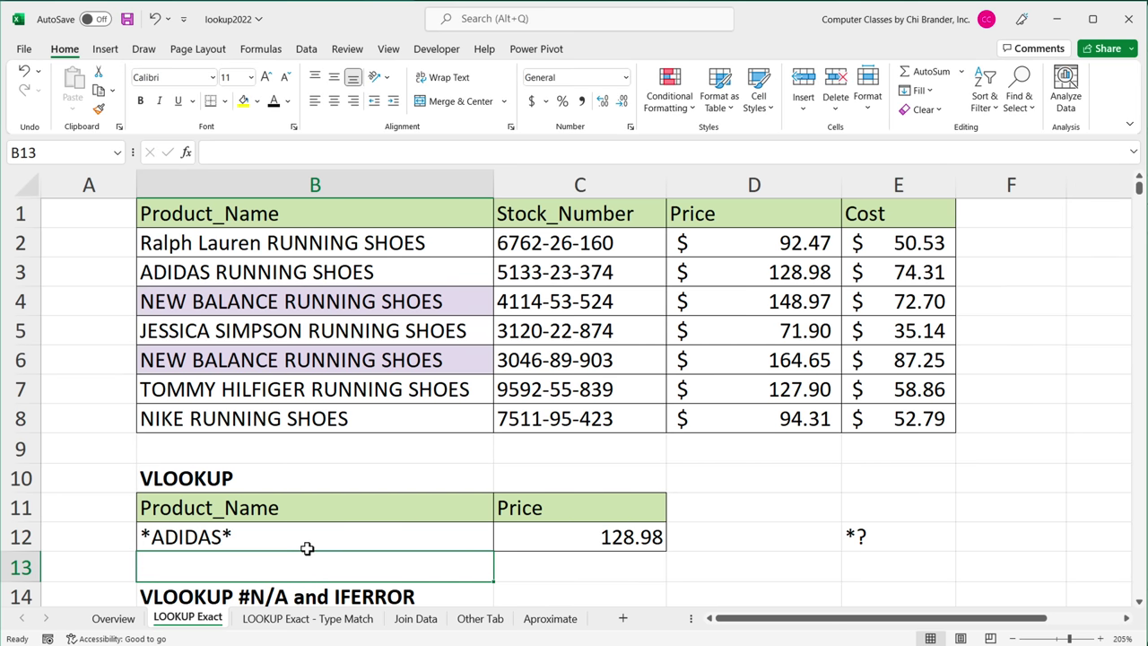
Remove both asterisks so B12 holds plain ADIDAS and the Price shows #N/A
{"action": "left_click", "coordinate": [307, 544]}
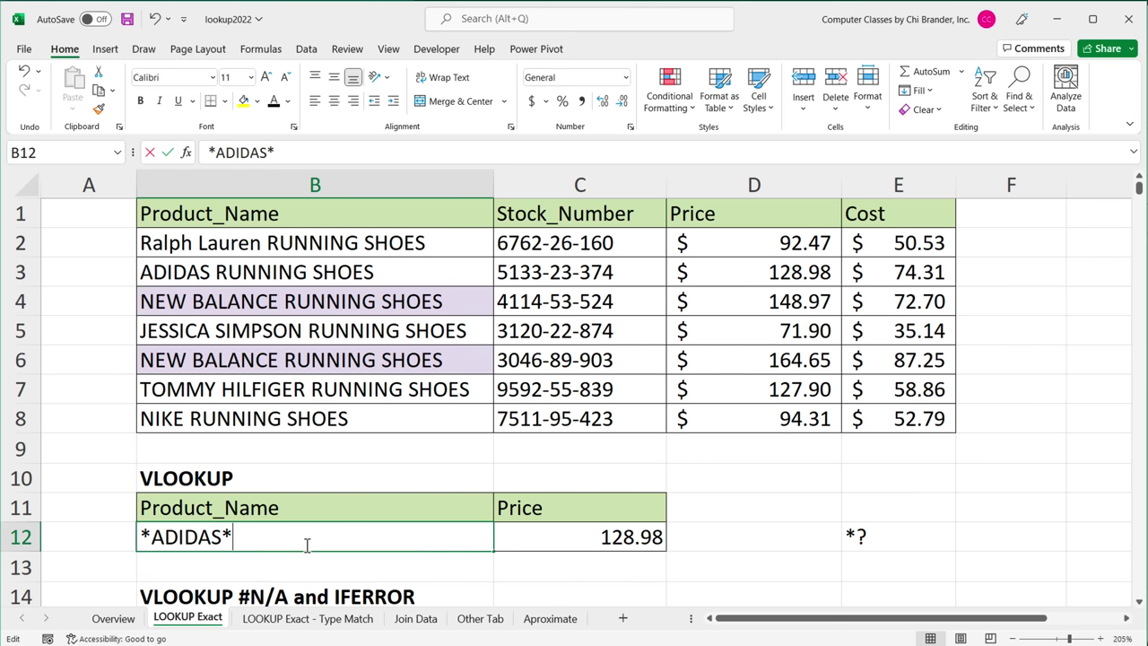
{"action": "double_click", "coordinate": [307, 543]}
{"action": "key", "text": "BackSpace"}
{"action": "left_click", "coordinate": [154, 536]}
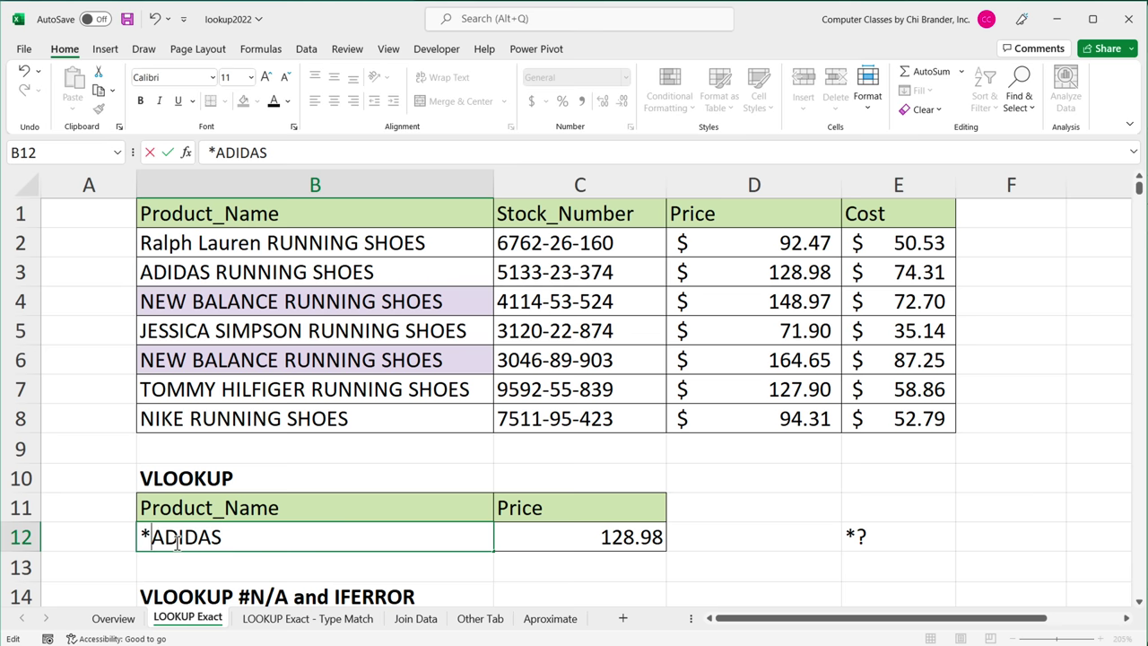
{"action": "key", "text": "BackSpace"}
{"action": "key", "text": "Return"}
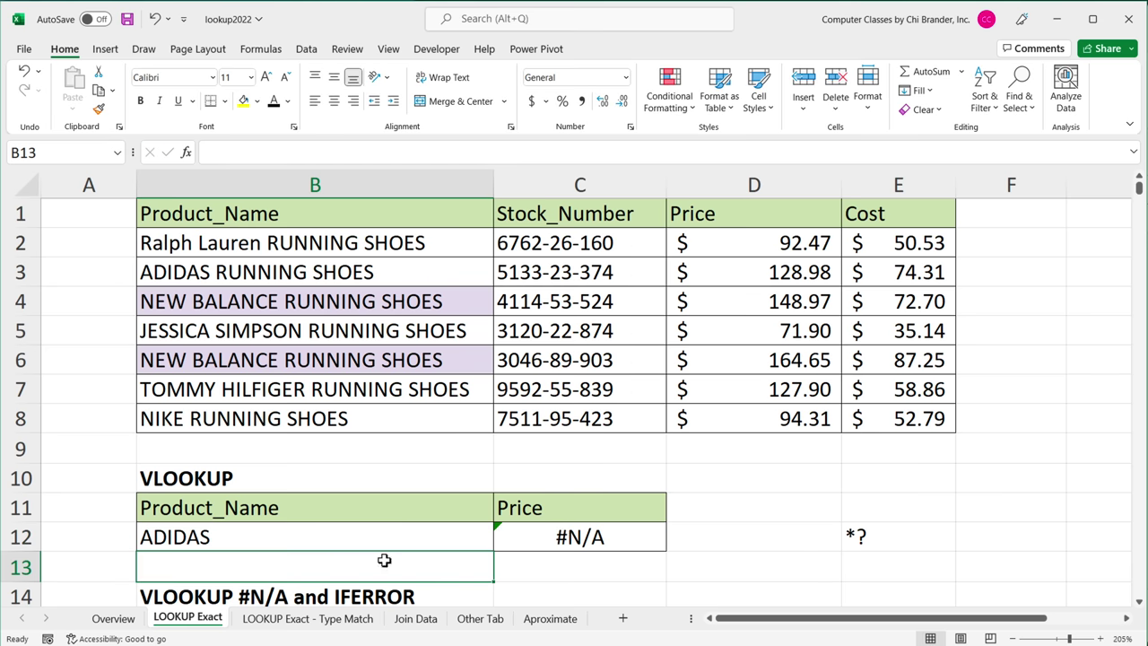
{"action": "double_click", "coordinate": [561, 538]}
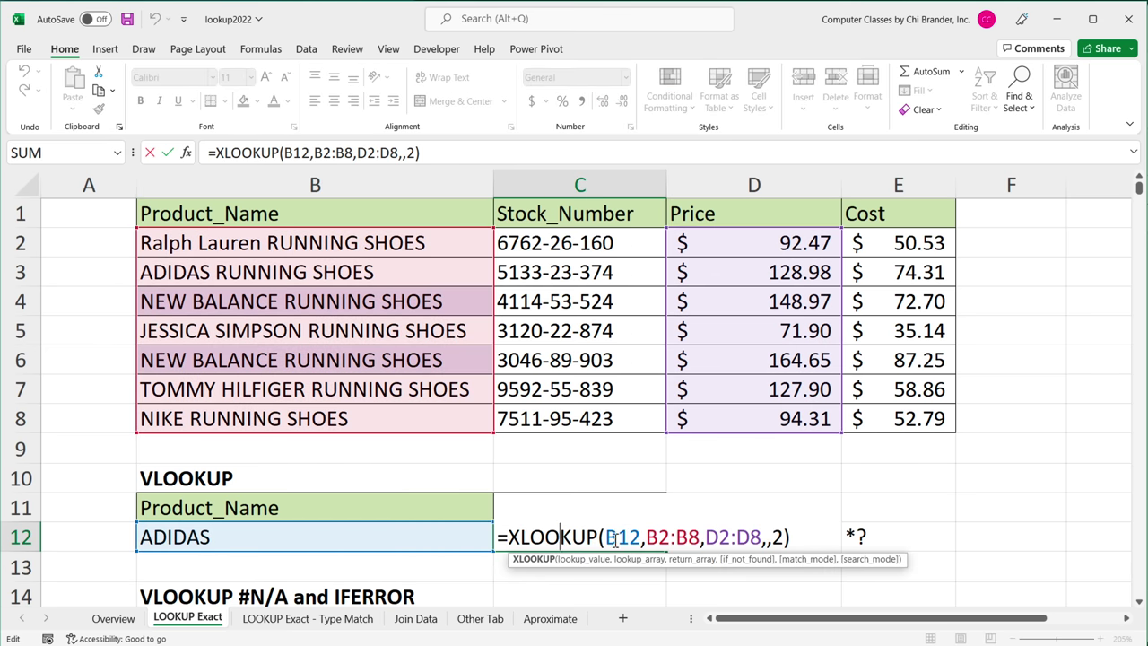
Change C12 to =XLOOKUP("*"&B12&"*",B2:B8,D2:D8,,2) so plain ADIDAS returns 128.98
{"action": "left_click", "coordinate": [607, 537]}
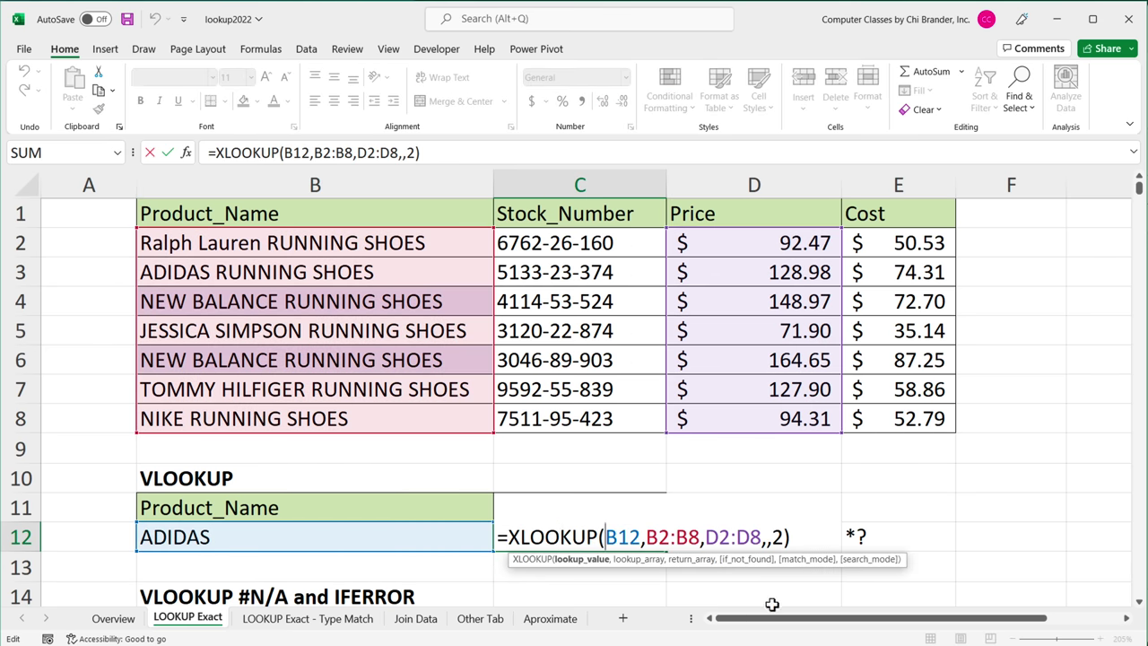
{"action": "type", "text": "\"*\"&"}
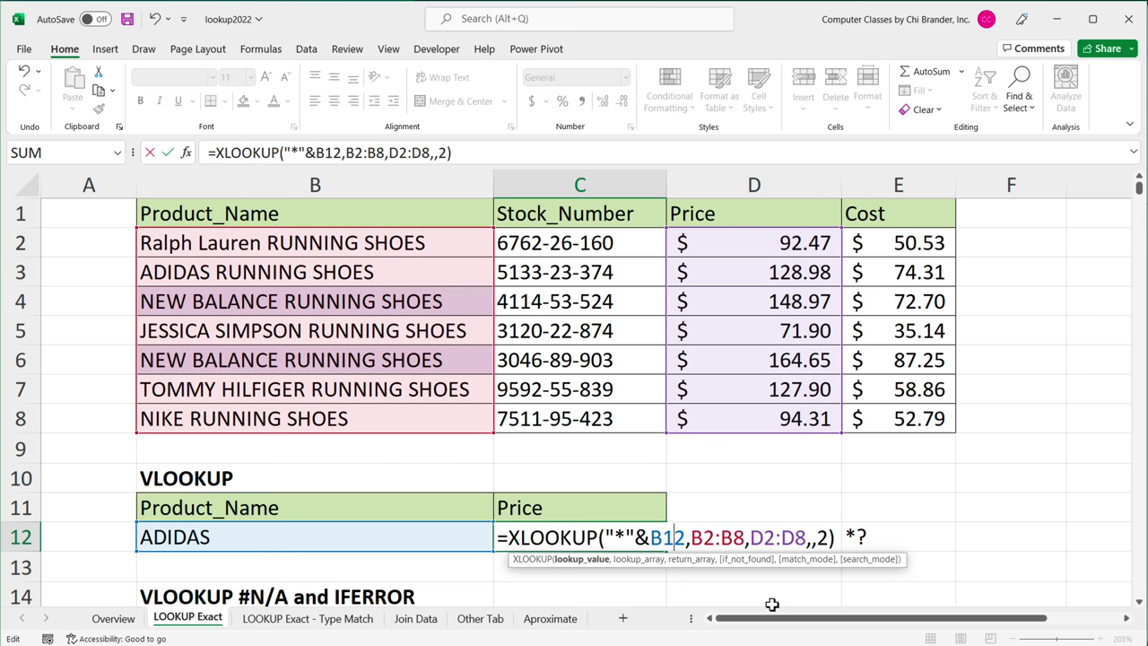
{"action": "key", "text": "Right"}
{"action": "key", "text": "Right"}
{"action": "key", "text": "Right"}
{"action": "type", "text": "&\"*\""}
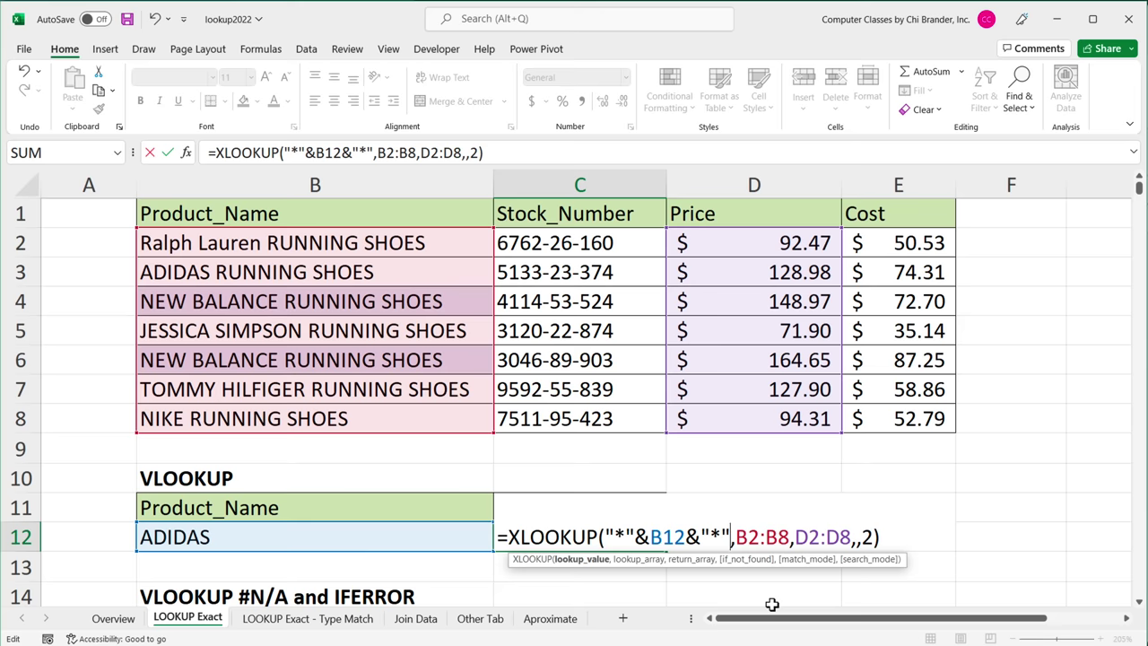
{"action": "left_click_drag", "start_coordinate": [639, 539], "coordinate": [686, 538]}
{"action": "left_click_drag", "start_coordinate": [687, 538], "coordinate": [731, 537]}
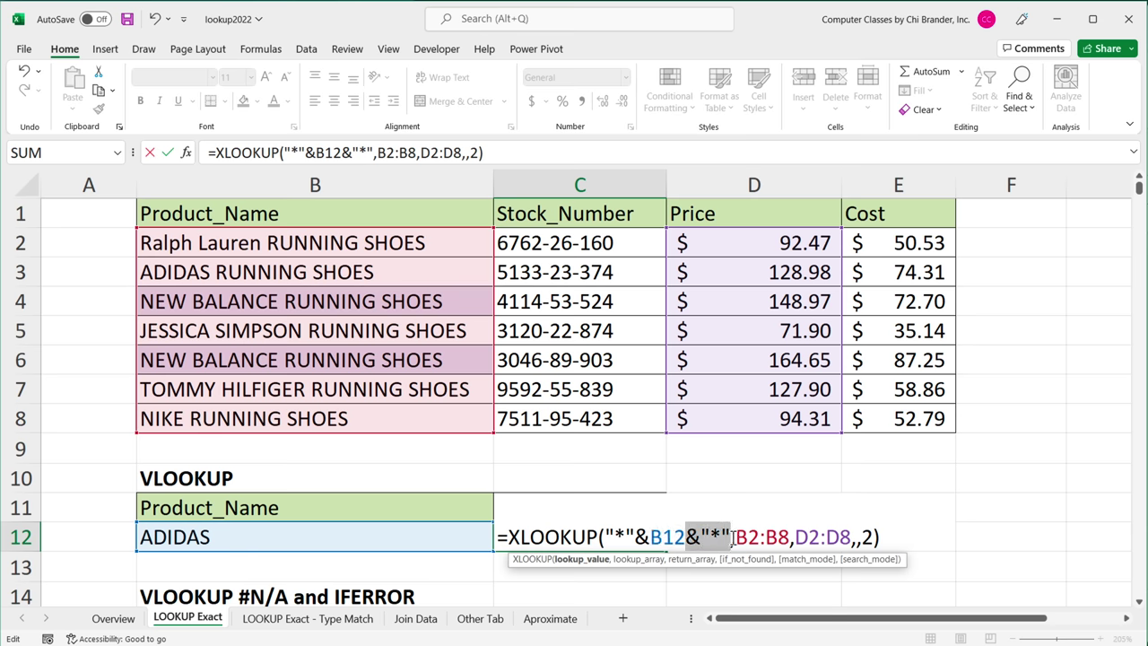
{"action": "left_click", "coordinate": [869, 537]}
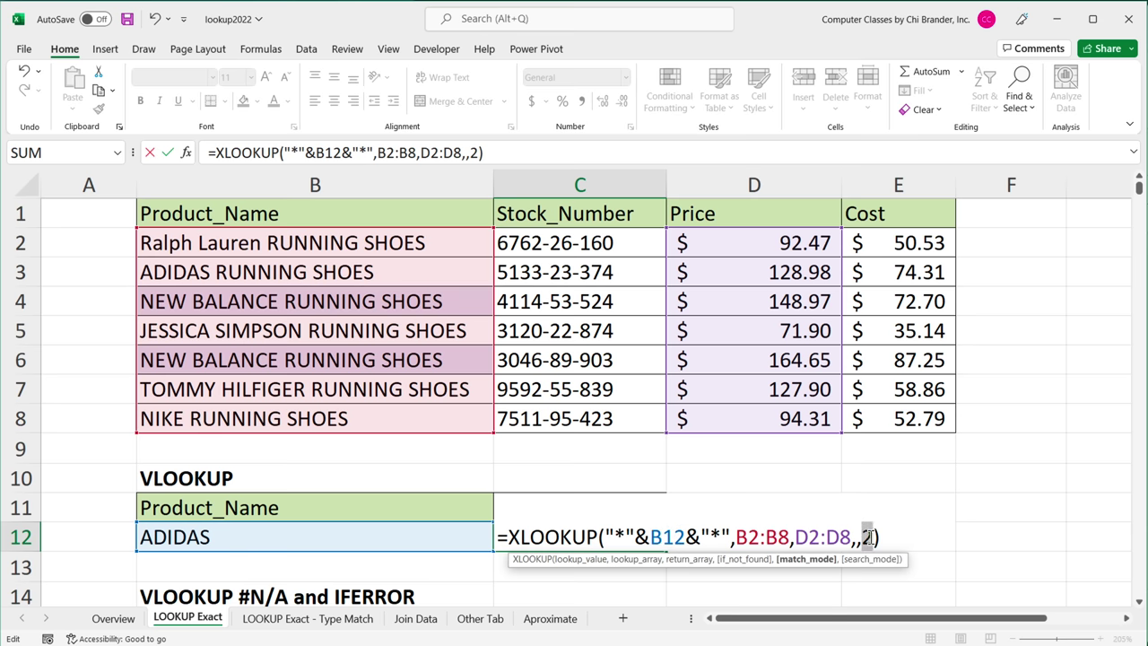
{"action": "left_click", "coordinate": [899, 536]}
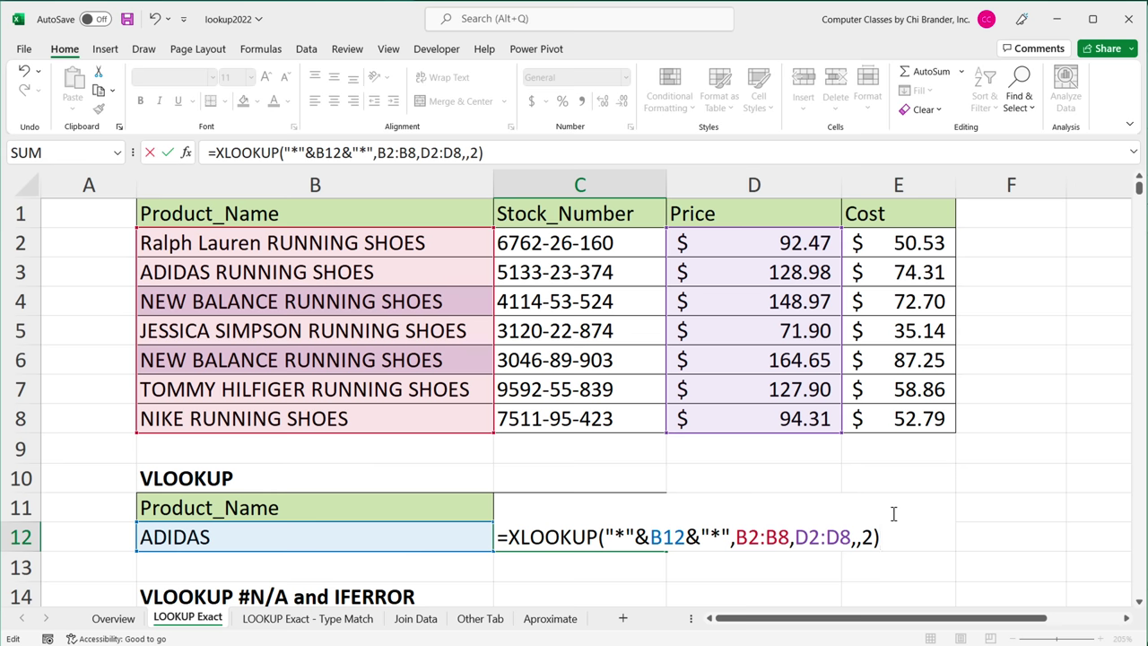
{"action": "key", "text": "Return"}
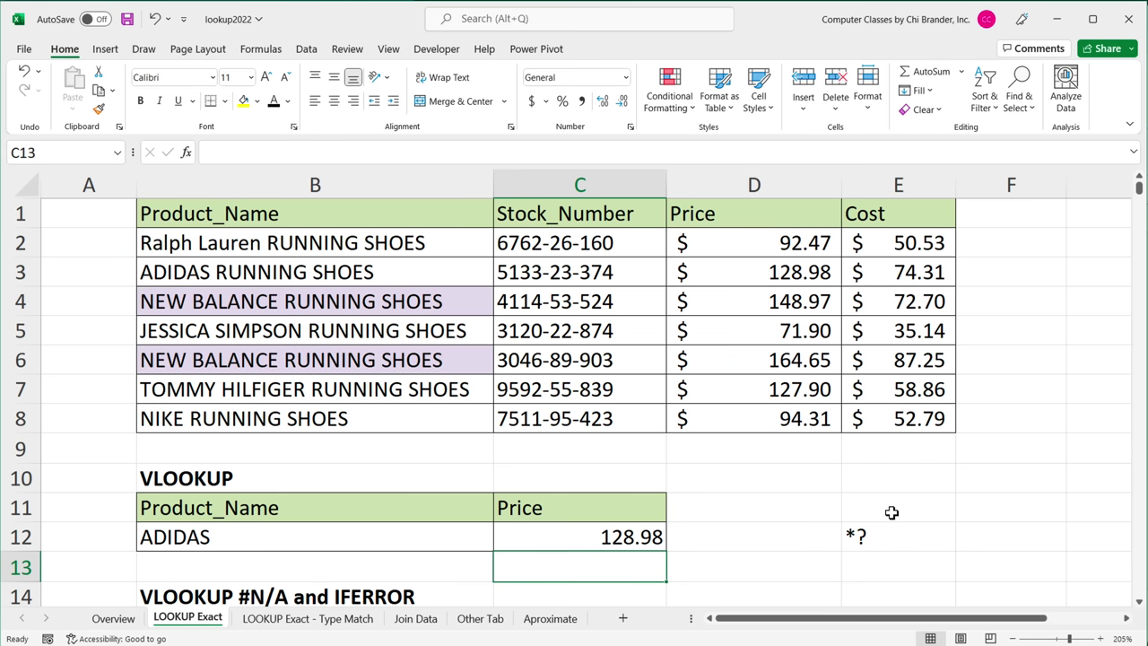
Test partial matches in B12: tommy returns 127.9, then new balance returns 148.97
{"action": "left_click", "coordinate": [610, 536]}
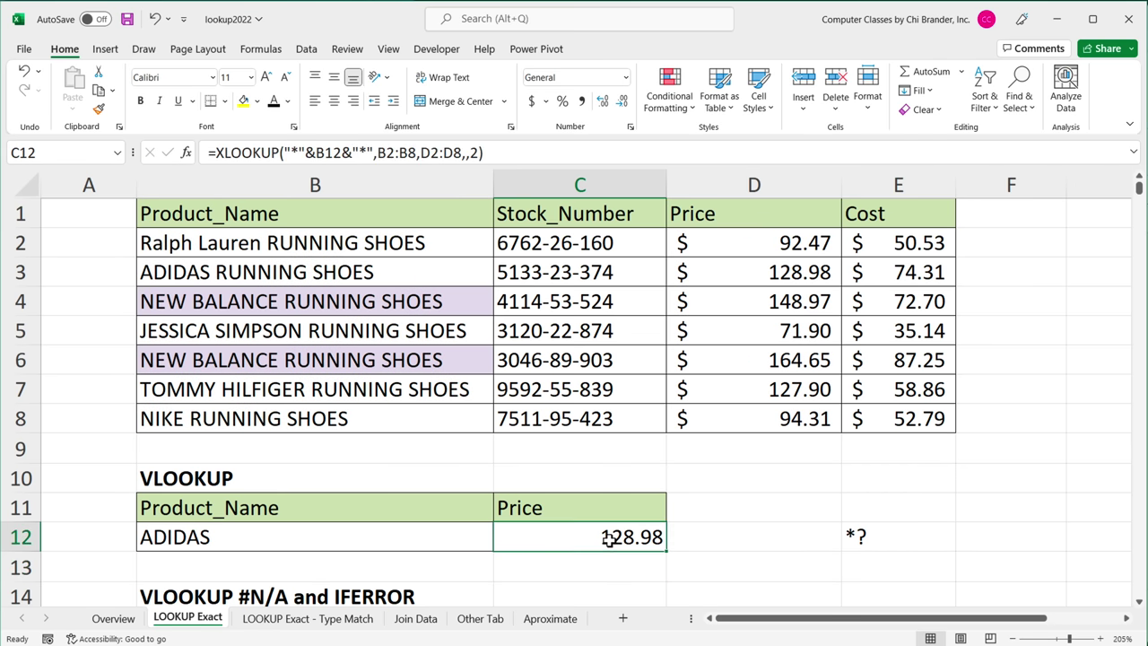
{"action": "left_click", "coordinate": [173, 280]}
{"action": "left_click", "coordinate": [244, 538]}
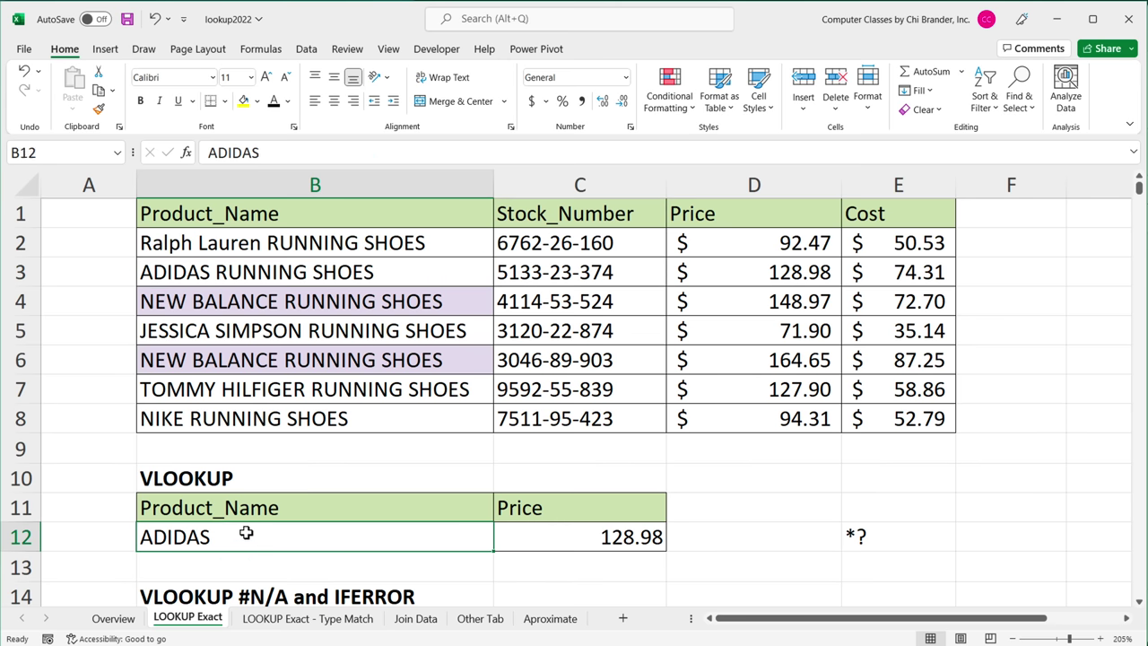
{"action": "type", "text": "tomm"}
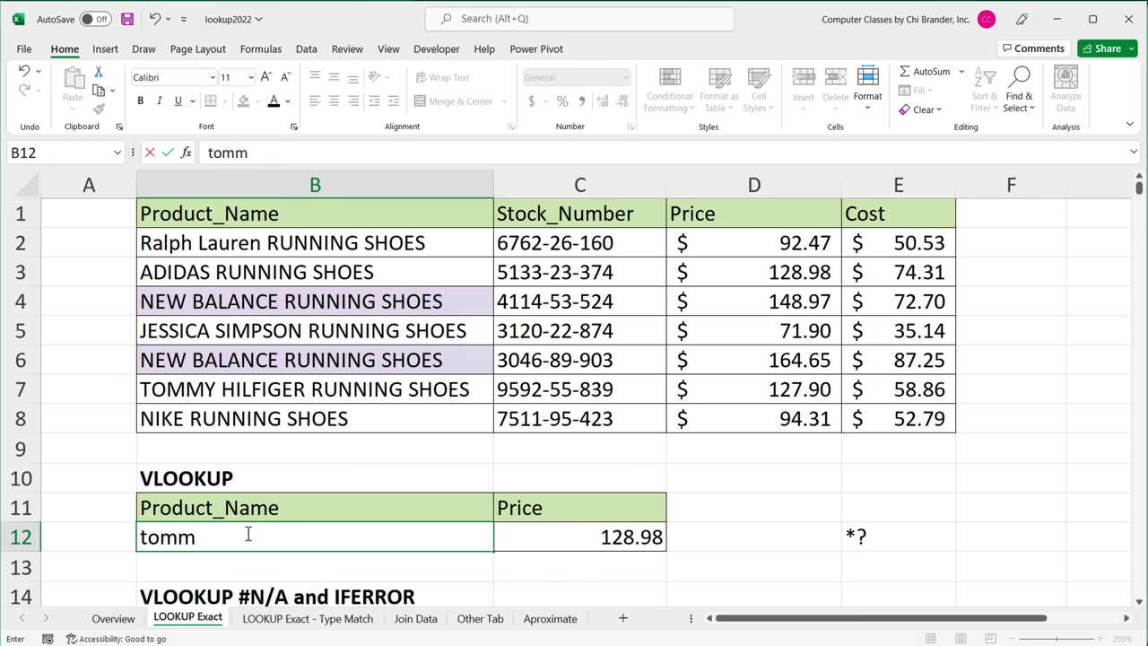
{"action": "type", "text": "y"}
{"action": "key", "text": "Return"}
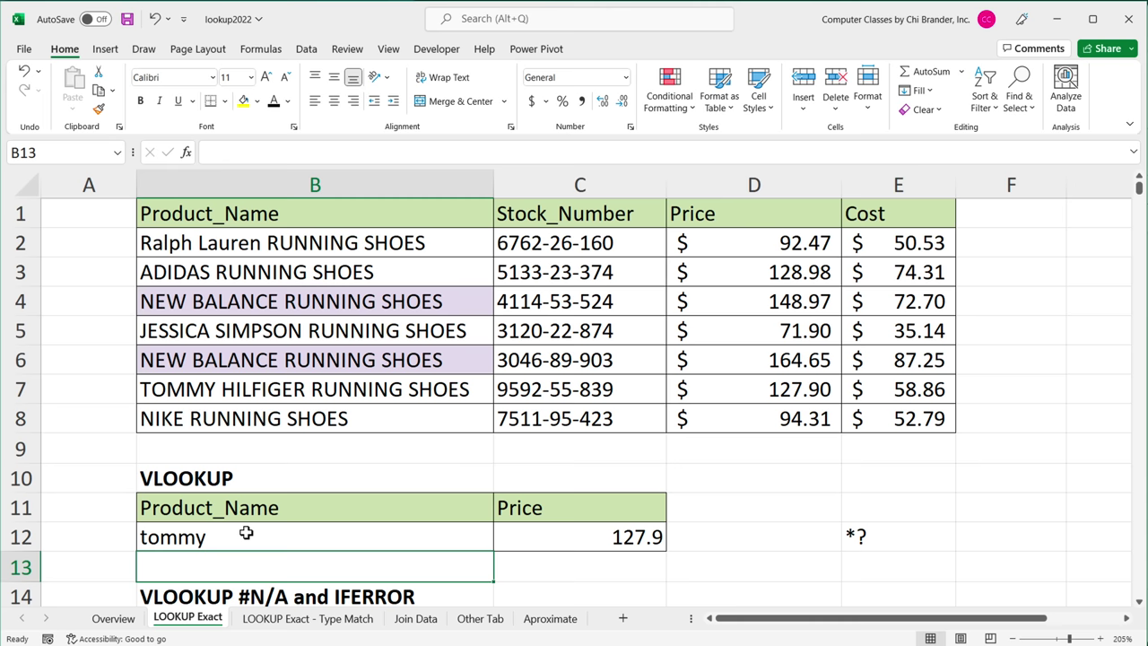
{"action": "left_click", "coordinate": [246, 536]}
{"action": "type", "text": "new bala"}
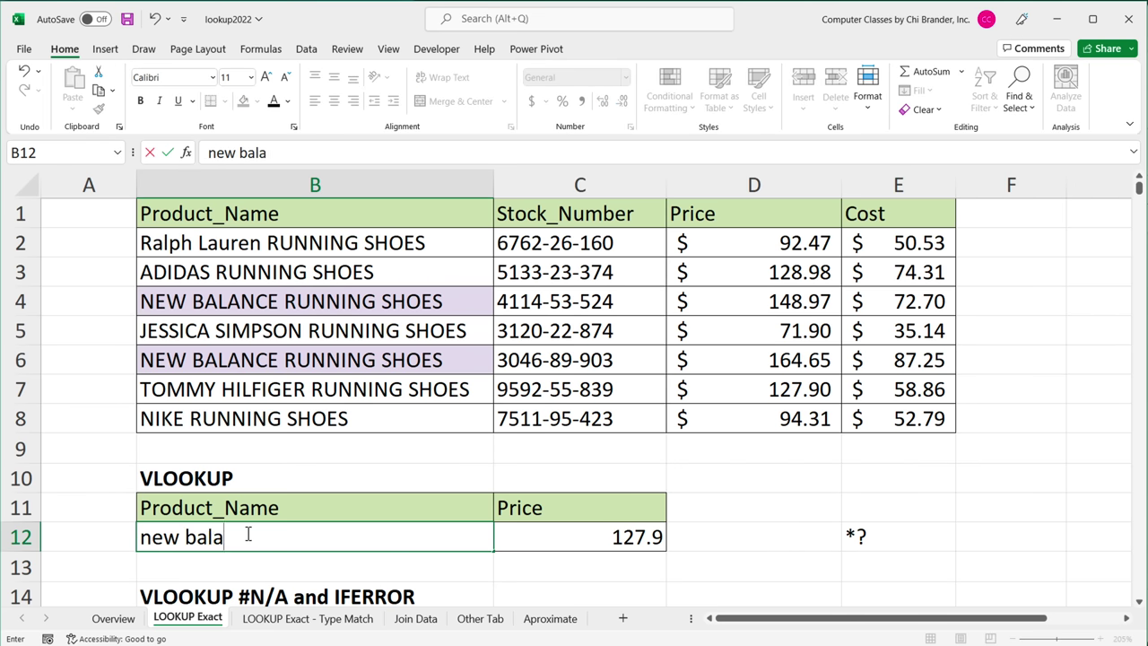
{"action": "type", "text": "nce"}
{"action": "key", "text": "Return"}
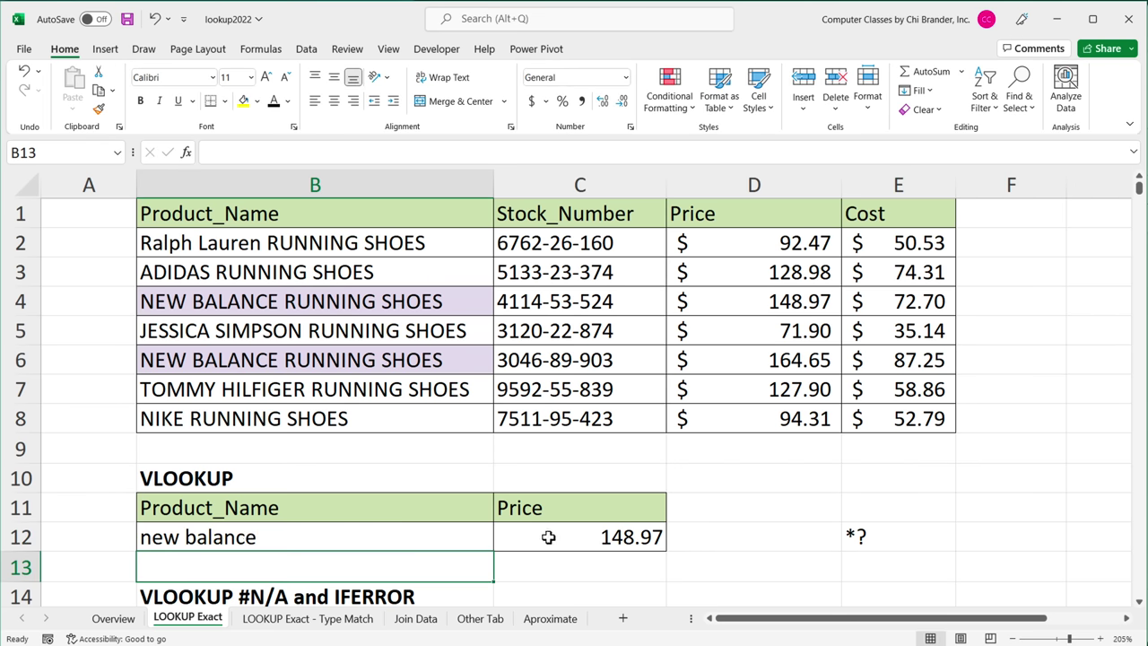
Copy ADIDAS RUNNING SHOES from B3 into B12, so Price shows 128.98
{"action": "right_click", "coordinate": [302, 274]}
{"action": "left_click", "coordinate": [355, 331]}
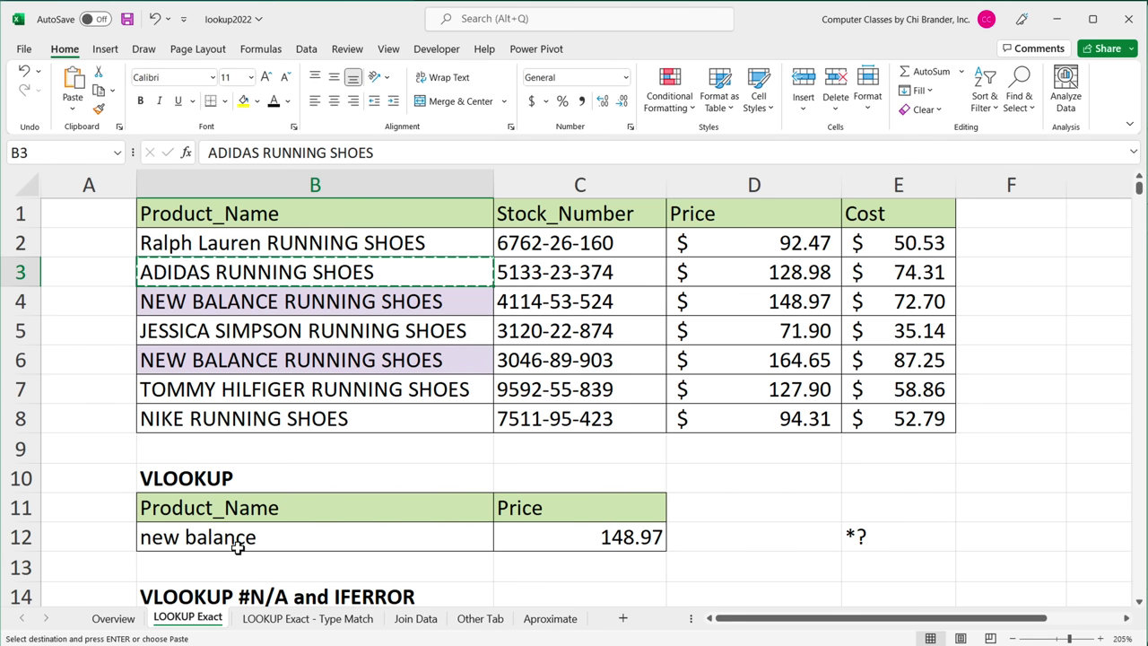
{"action": "right_click", "coordinate": [236, 548]}
{"action": "left_click", "coordinate": [291, 170]}
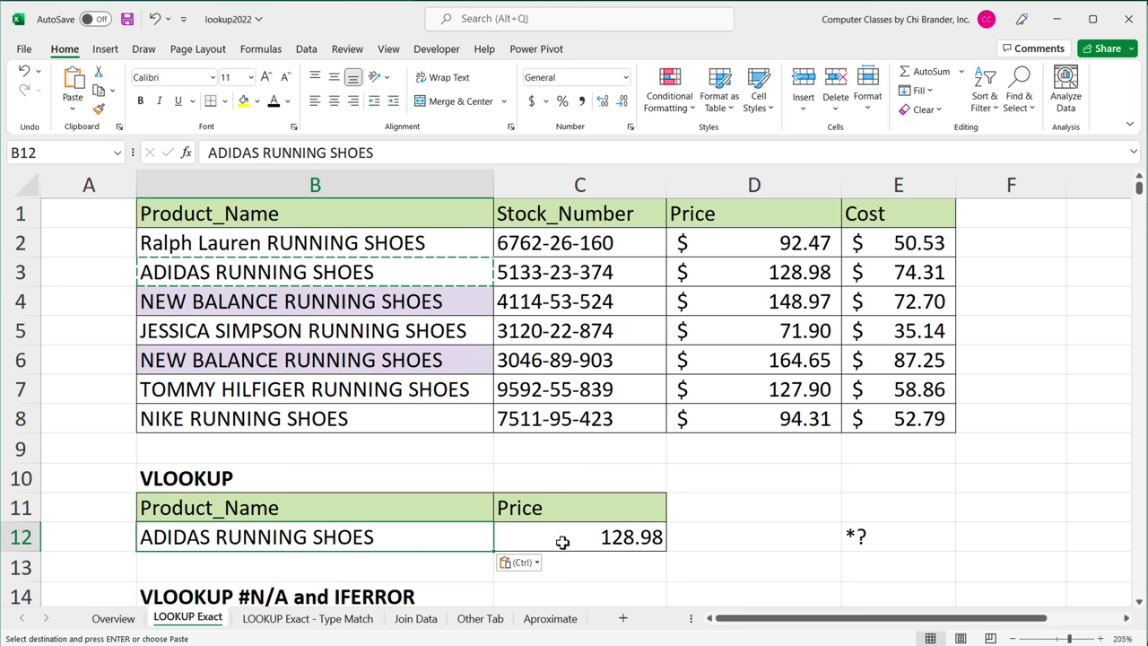
{"action": "key", "text": "Escape"}
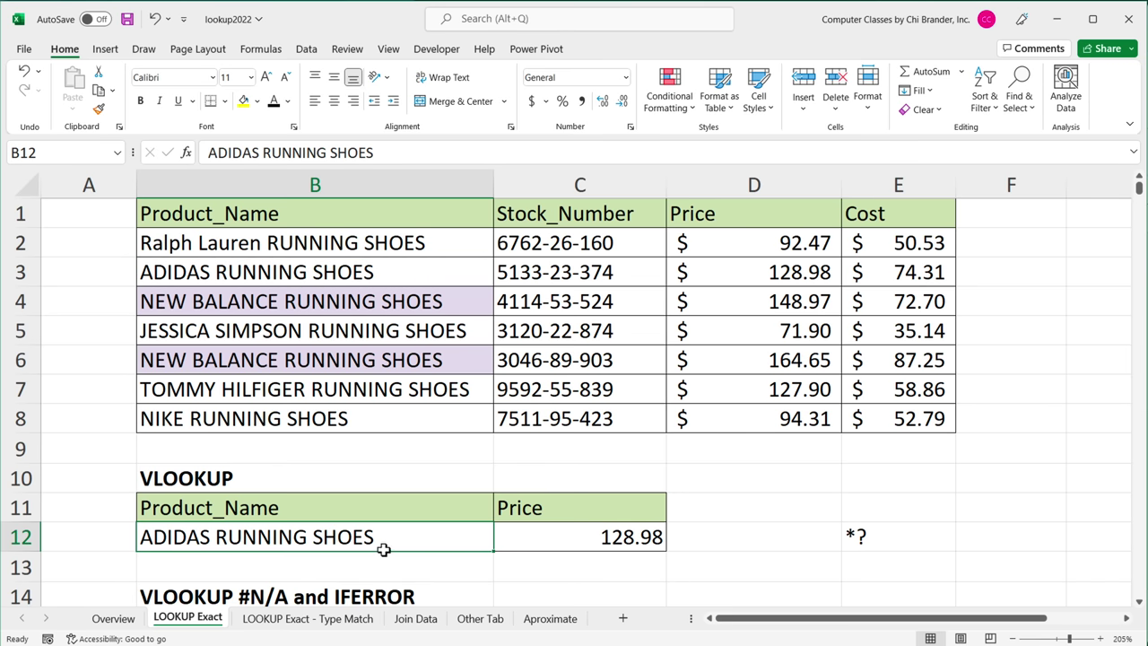
Copy the XLOOKUP formula text from C12 for reuse
{"action": "double_click", "coordinate": [558, 541]}
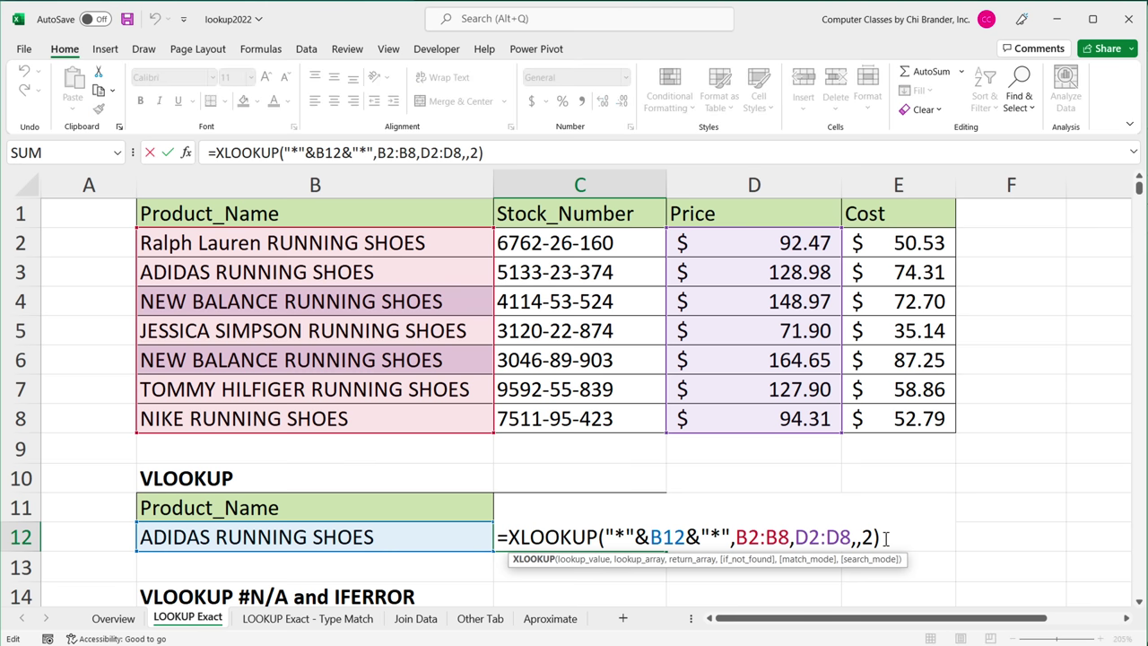
{"action": "key", "text": "Left"}
{"action": "key", "text": "Left"}
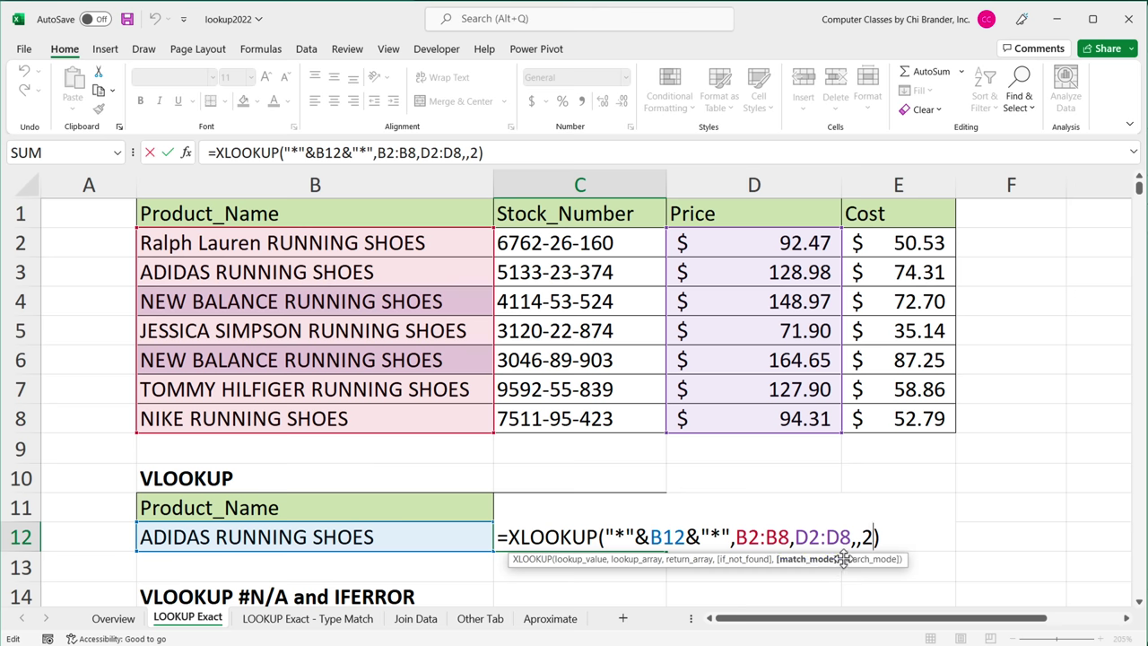
{"action": "left_click_drag", "start_coordinate": [879, 536], "coordinate": [463, 536]}
{"action": "right_click", "coordinate": [534, 536]}
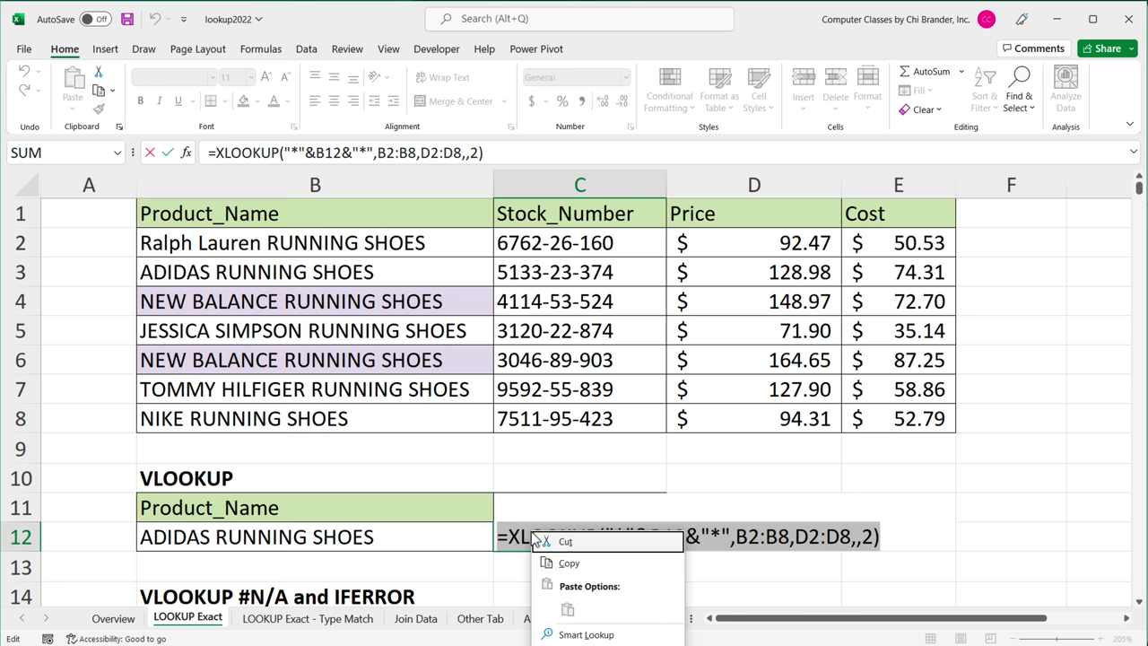
{"action": "left_click", "coordinate": [568, 563]}
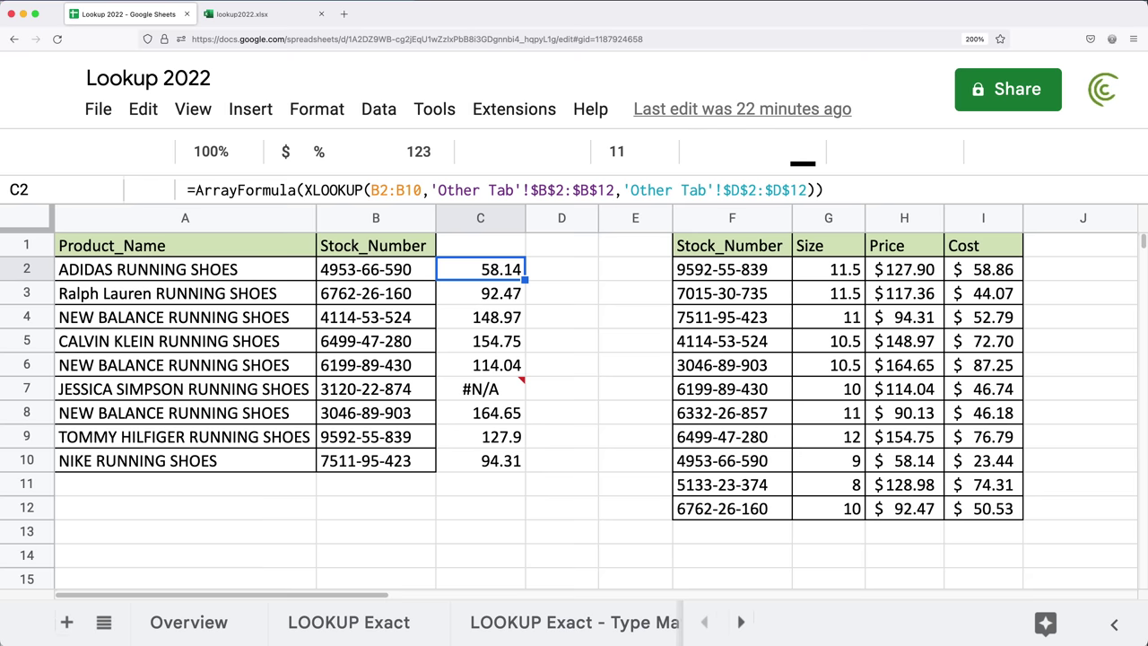
Paste the copied wildcard XLOOKUP into C12 on the LOOKUP Exact sheet, returning $92.47
{"action": "left_click", "coordinate": [309, 632]}
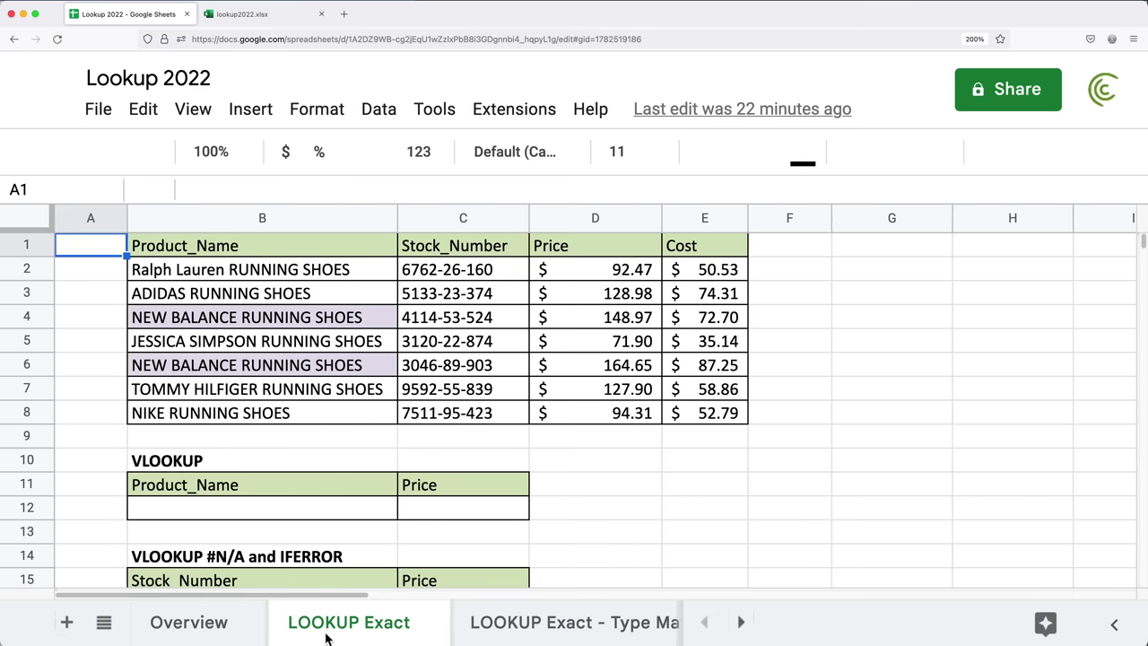
{"action": "double_click", "coordinate": [448, 508]}
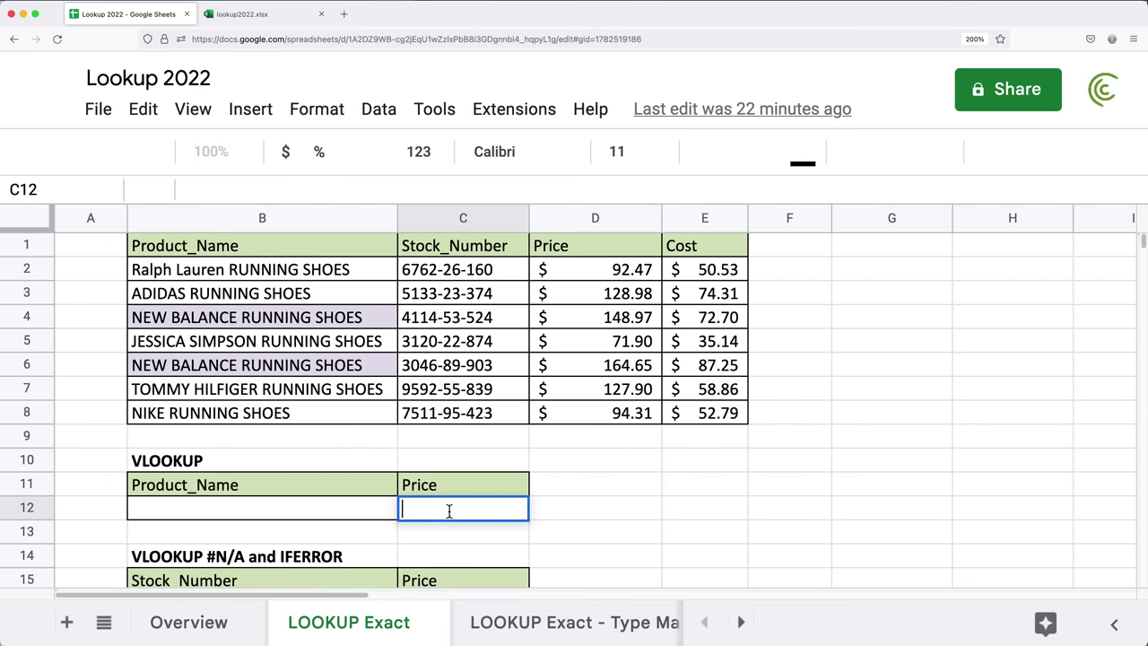
{"action": "key", "text": "super+v"}
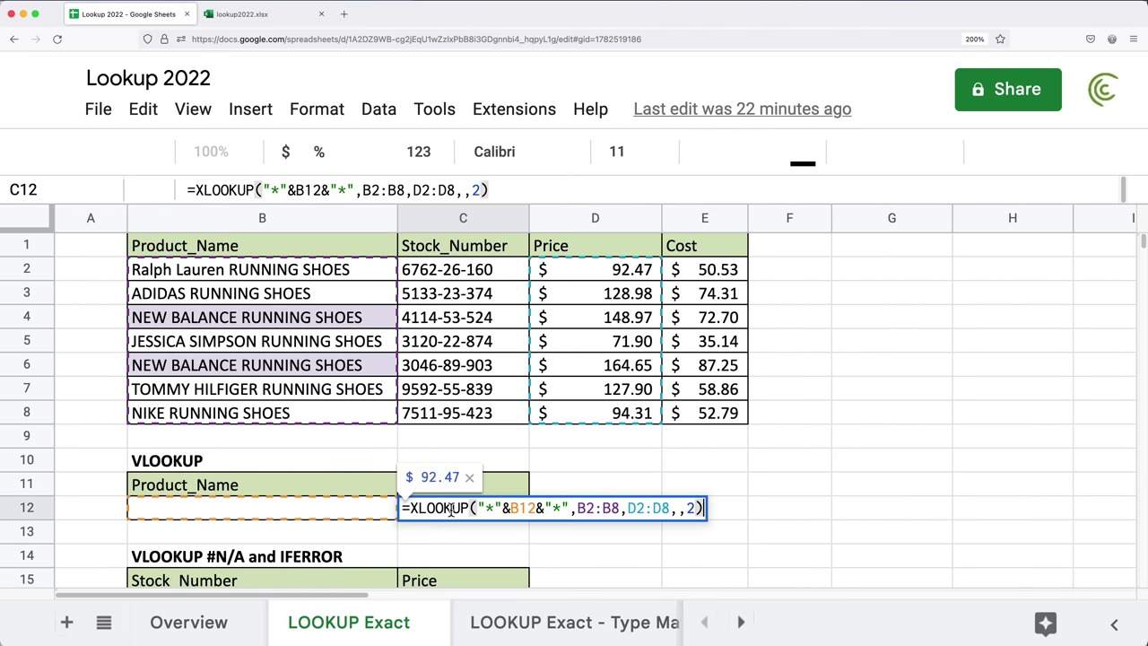
{"action": "key", "text": "Return"}
{"action": "left_click", "coordinate": [463, 507]}
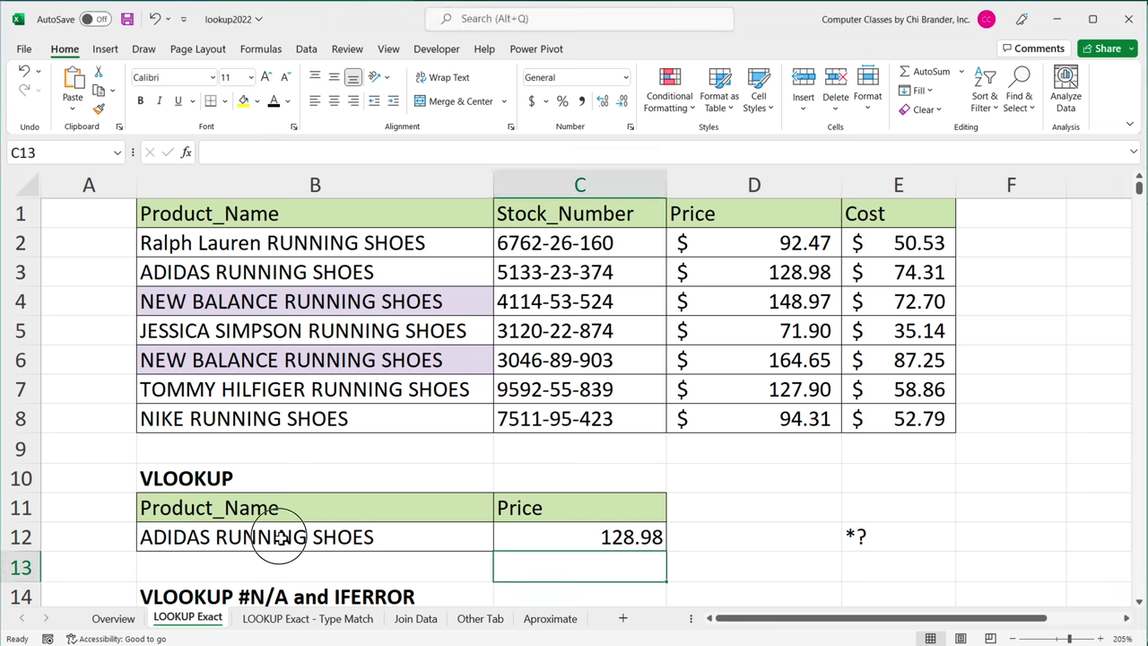
{"action": "left_click", "coordinate": [292, 537]}
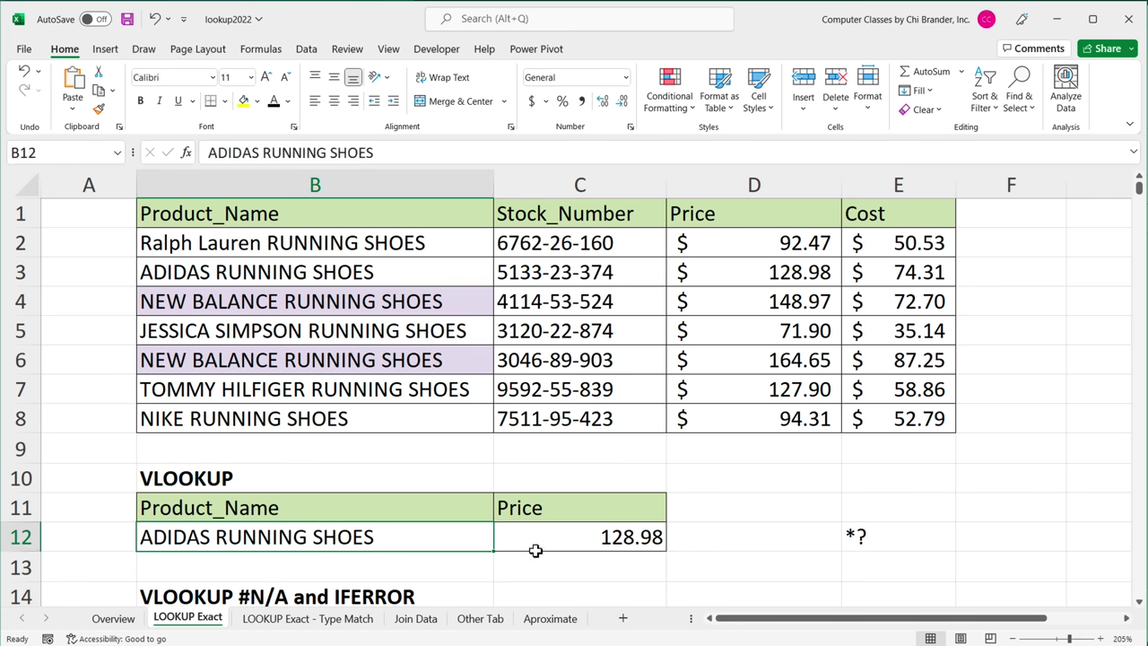
Clear B12 so C12's wildcard XLOOKUP returns 92.47
{"action": "key", "text": "BackSpace"}
{"action": "key", "text": "Return"}
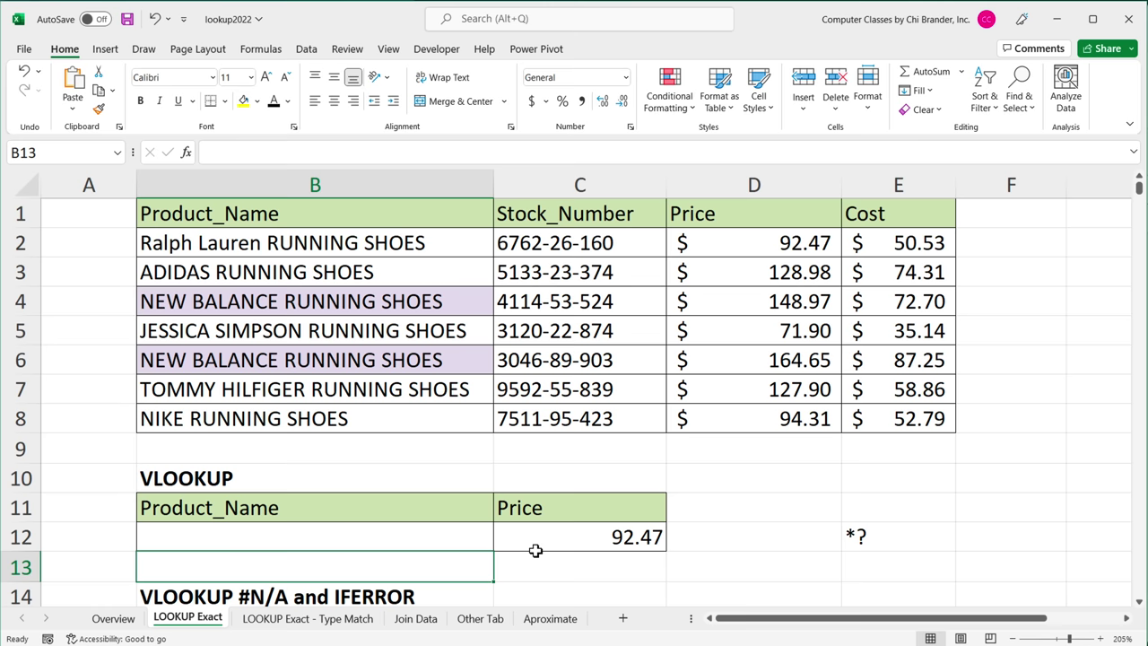
{"action": "left_click", "coordinate": [589, 539]}
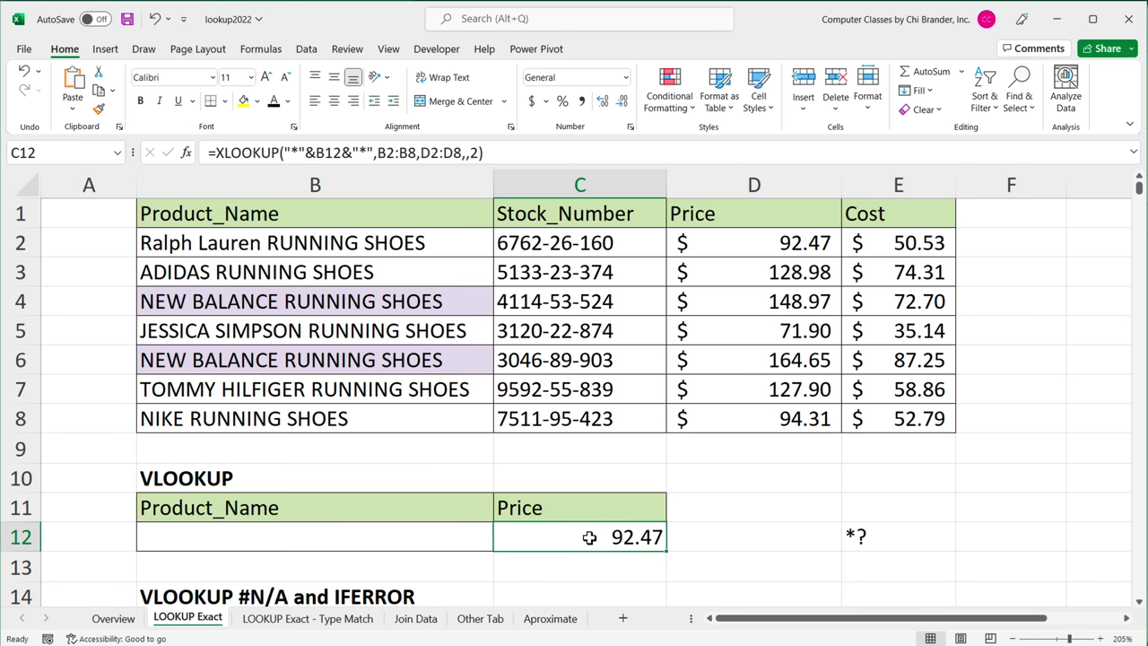
Examine the leading and trailing asterisk wildcards in C12's formula without changing it
{"action": "double_click", "coordinate": [534, 537]}
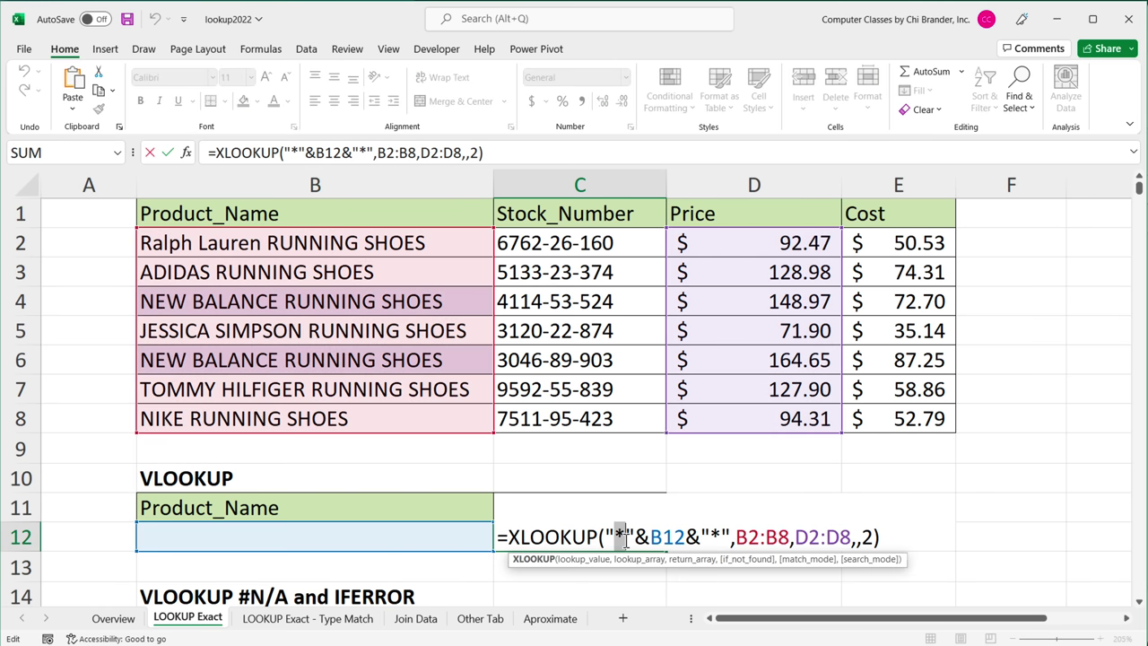
{"action": "left_click", "coordinate": [722, 538]}
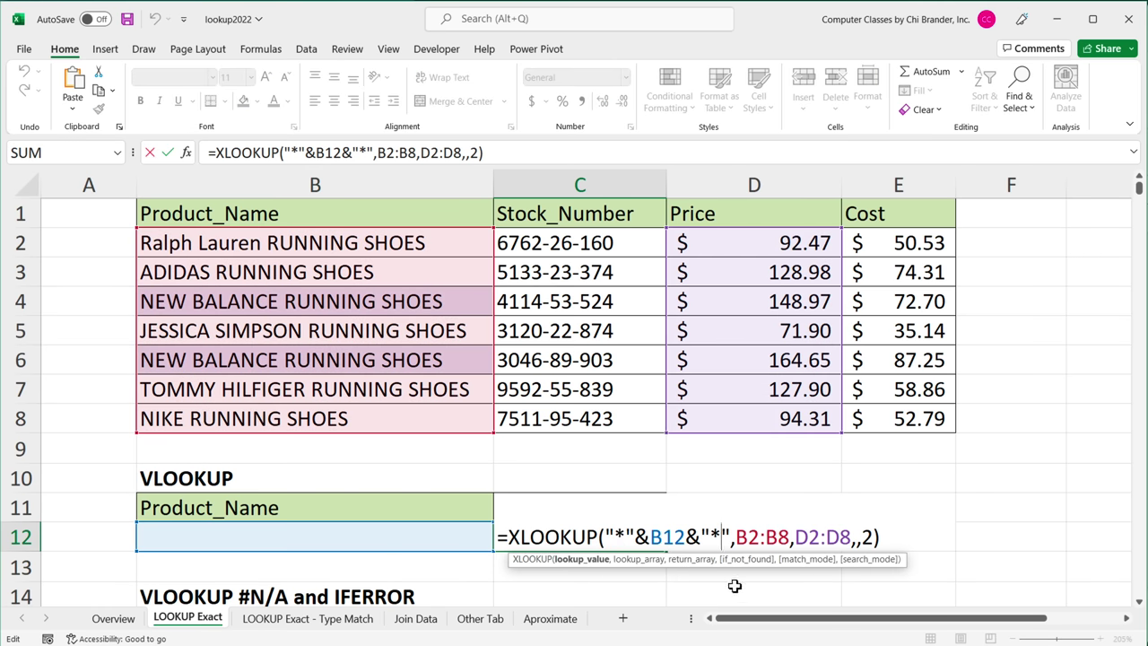
{"action": "left_click_drag", "start_coordinate": [614, 536], "coordinate": [625, 536]}
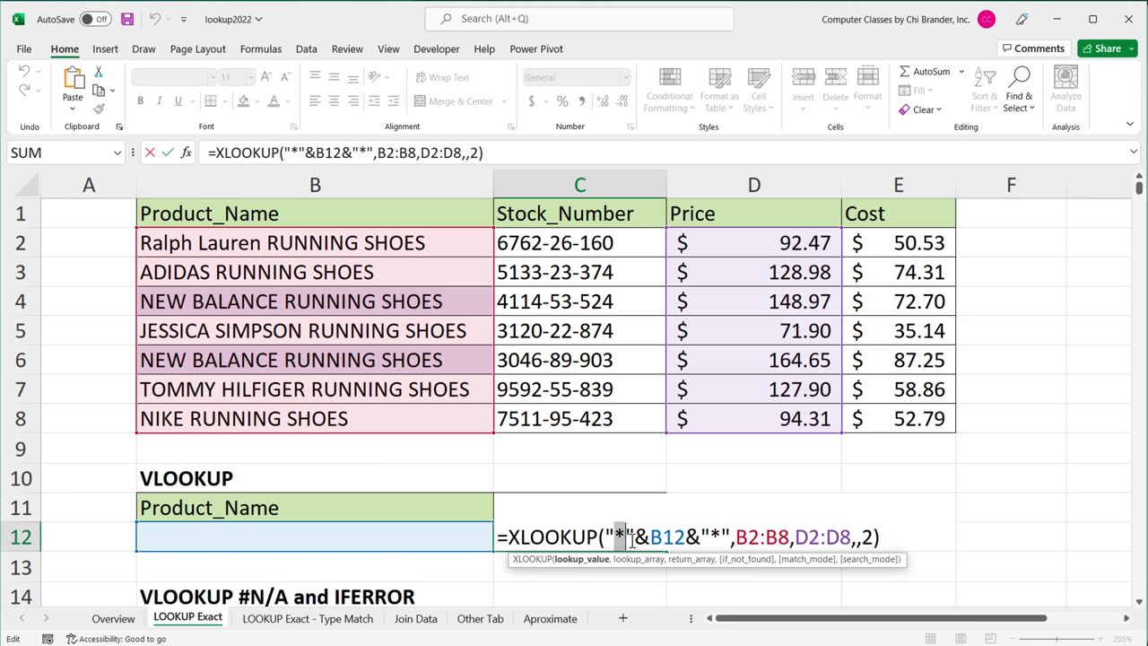
{"action": "left_click_drag", "start_coordinate": [712, 536], "coordinate": [723, 536]}
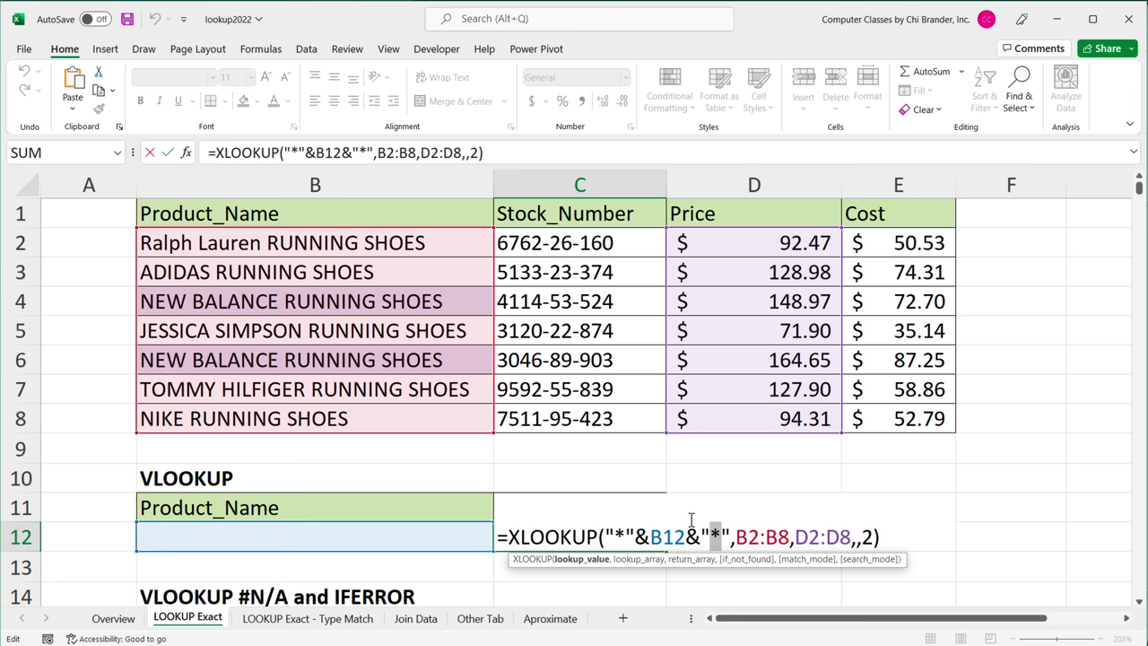
{"action": "key", "text": "Return"}
{"action": "left_click", "coordinate": [580, 539]}
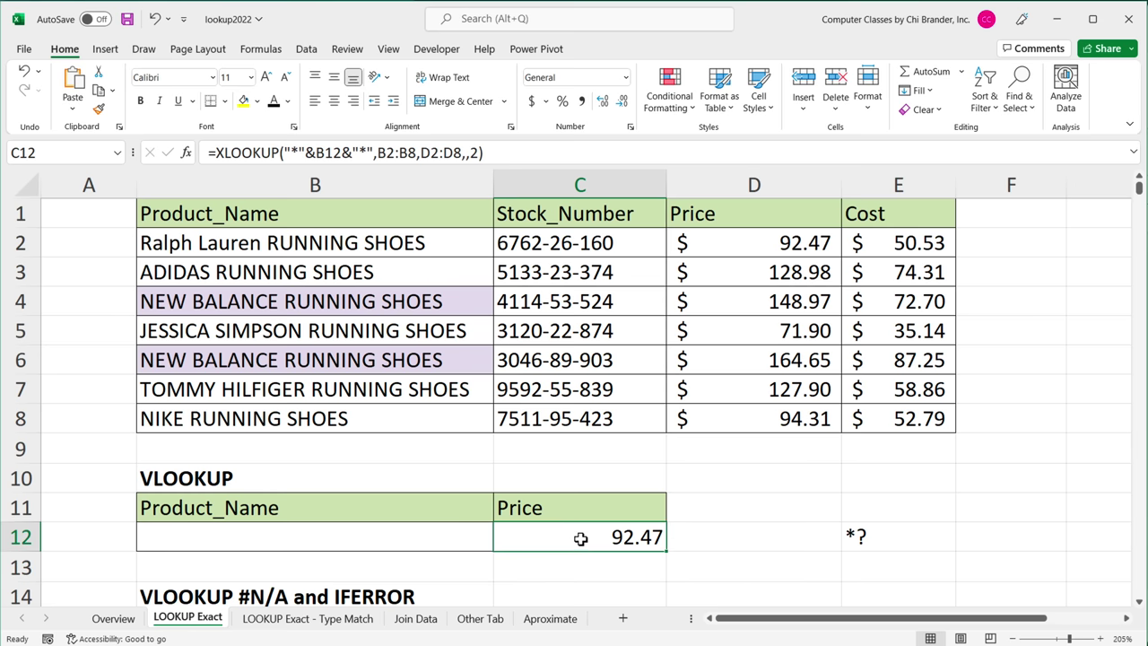
{"action": "double_click", "coordinate": [579, 538]}
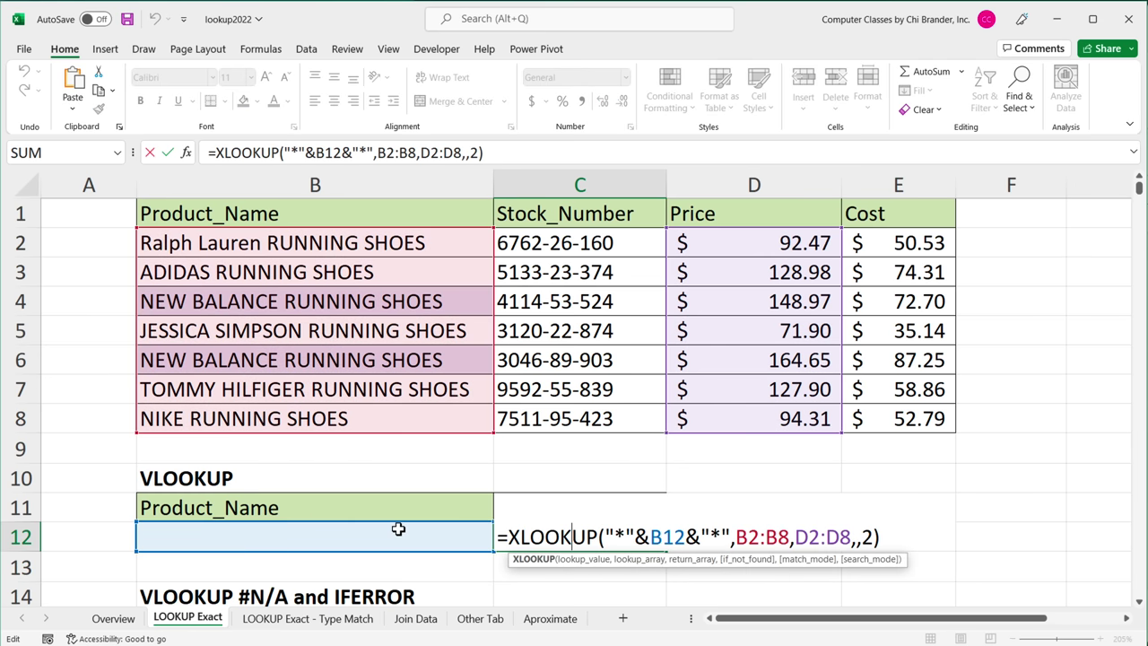
{"action": "key", "text": "Escape"}
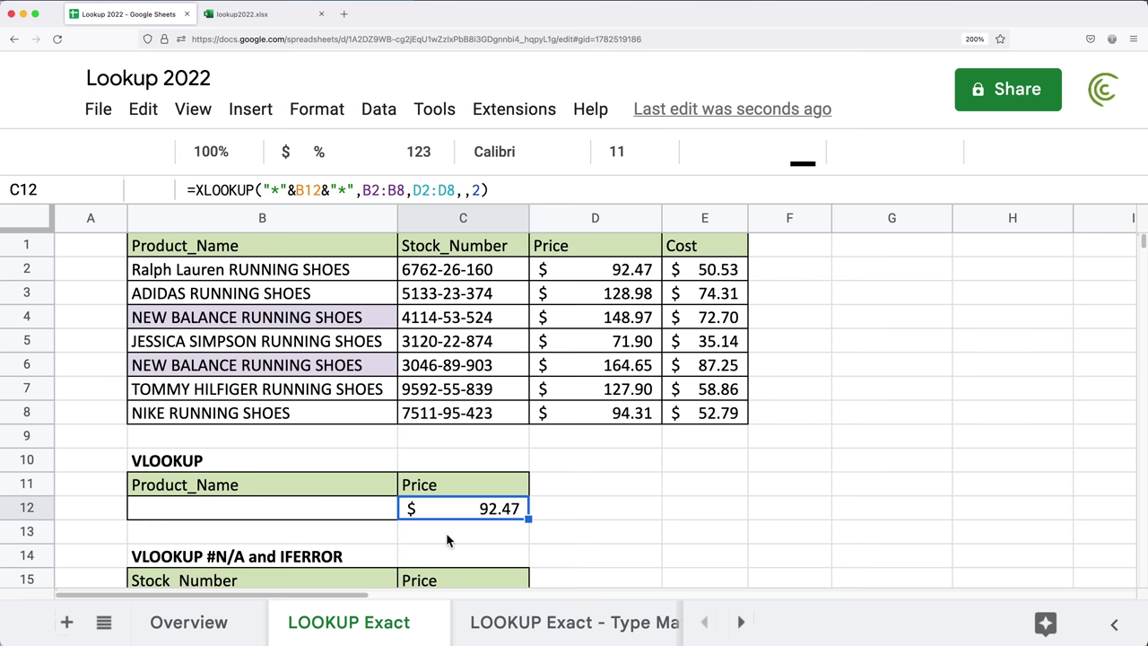
Test the partial-match lookup with lowercase adidas in B12, returning 128.98
{"action": "left_click", "coordinate": [345, 518]}
{"action": "type", "text": "aida"}
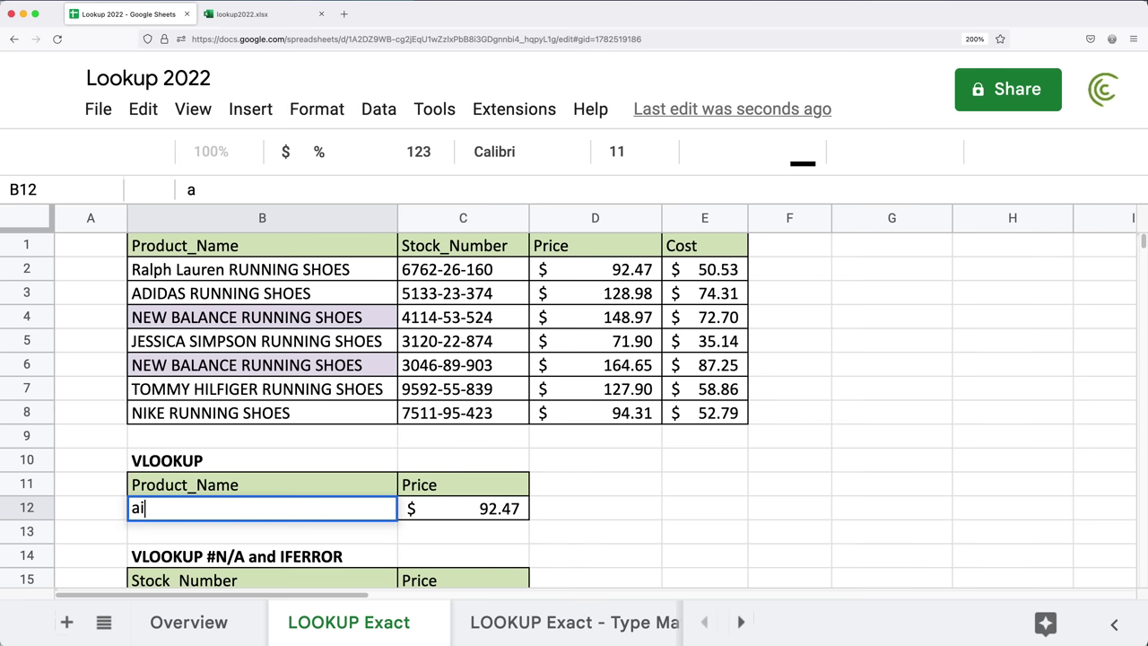
{"action": "key", "text": "BackSpace"}
{"action": "key", "text": "BackSpace"}
{"action": "type", "text": "didas"}
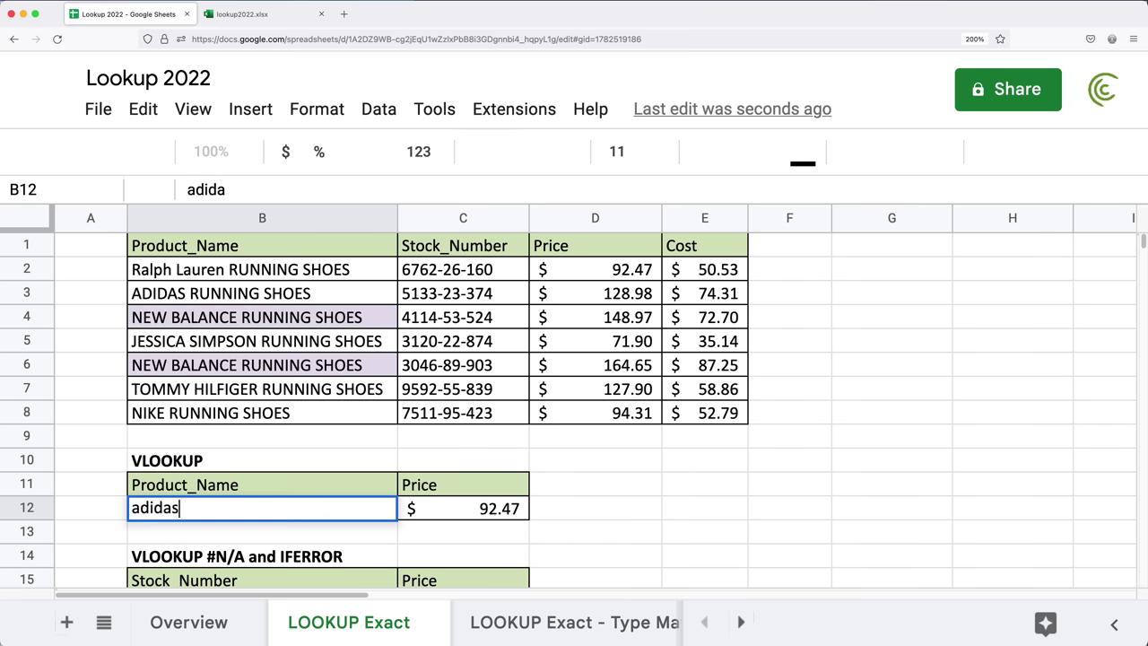
{"action": "key", "text": "Return"}
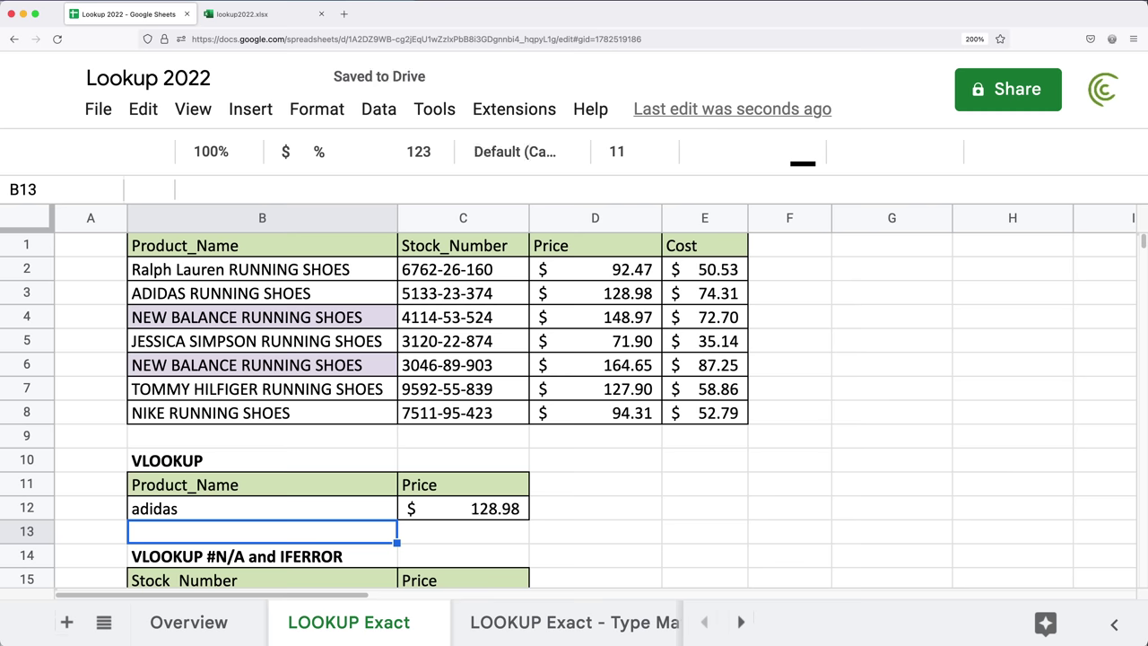
Test tommy (127.90) in B12, then clear B12 so C12 shows $92.47
{"action": "left_click", "coordinate": [262, 507]}
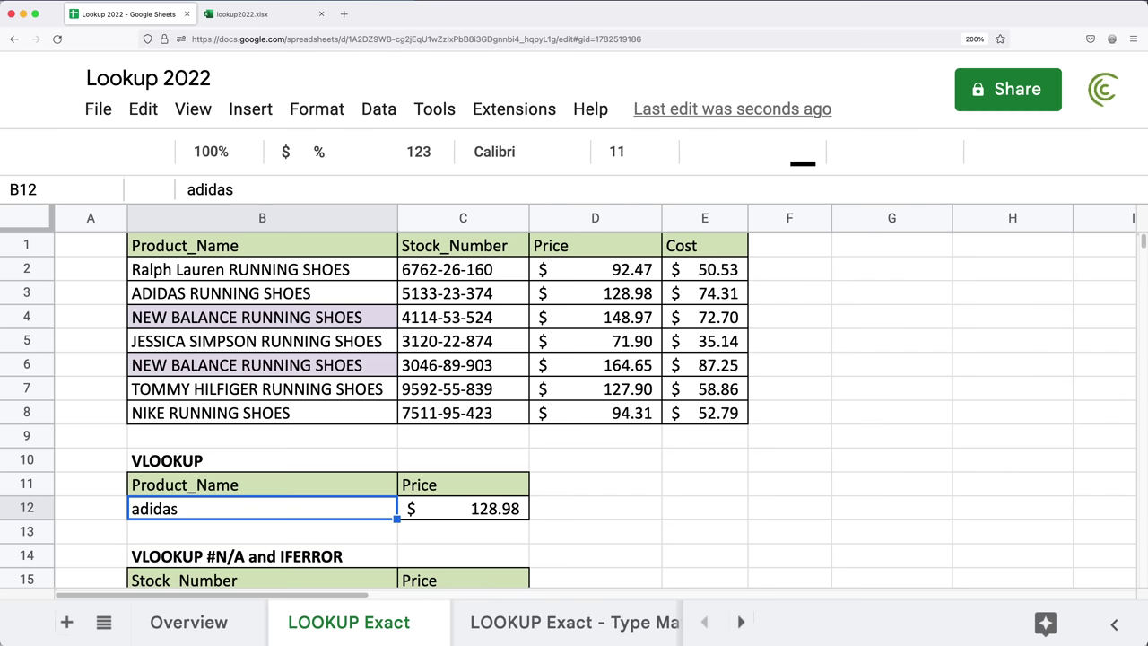
{"action": "type", "text": "tommy"}
{"action": "key", "text": "Return"}
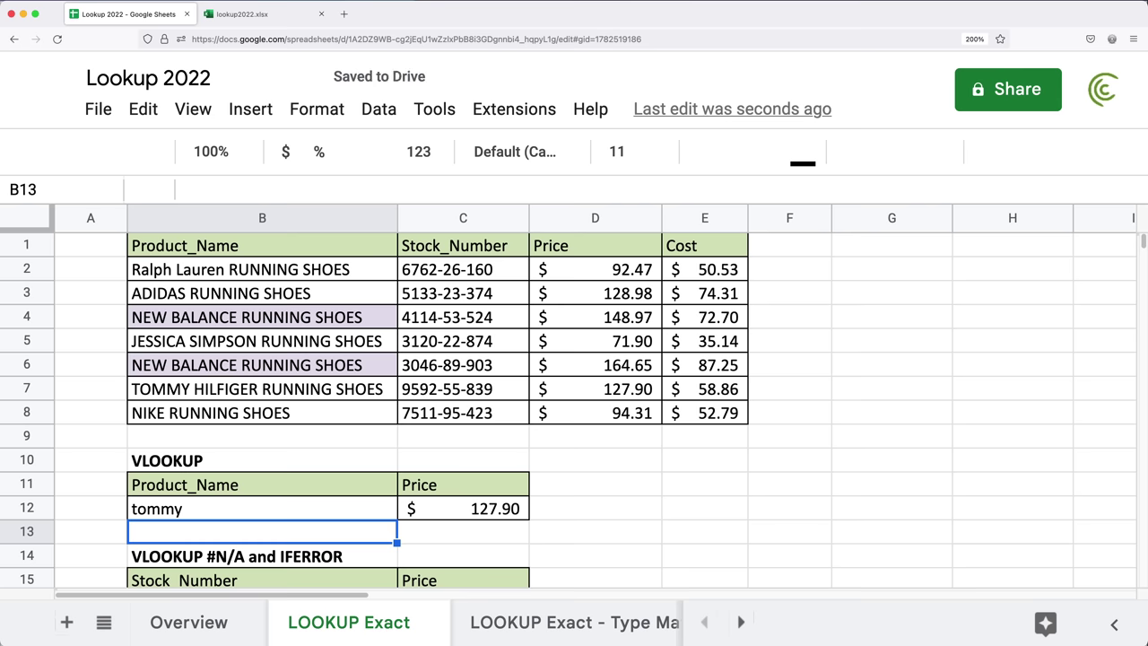
{"action": "left_click", "coordinate": [261, 508]}
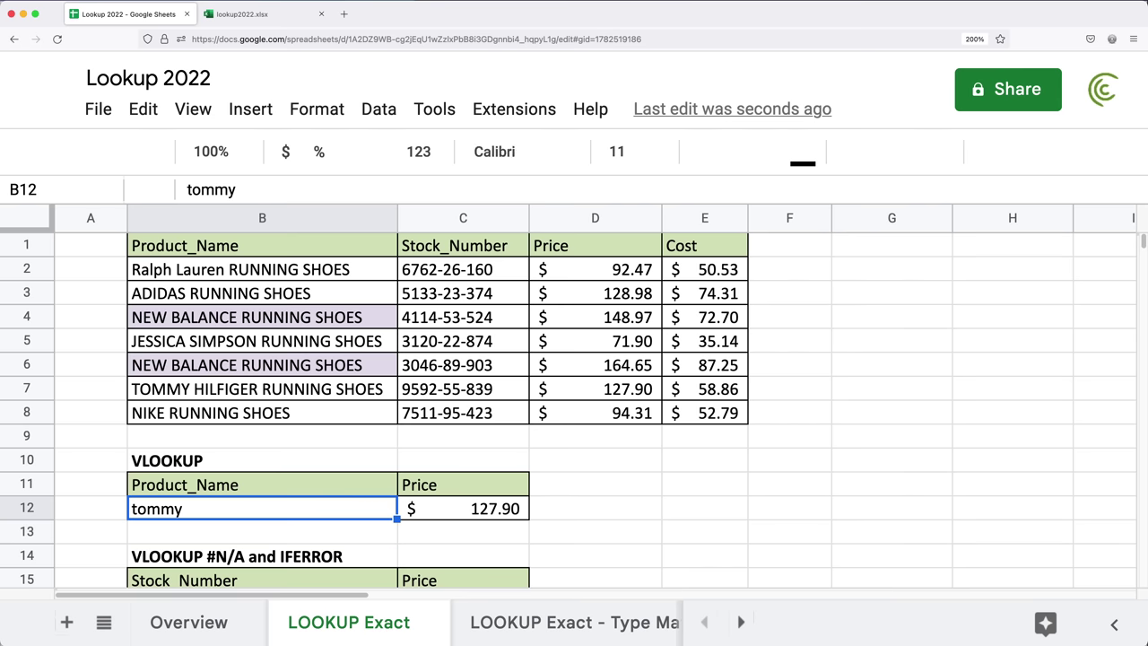
{"action": "key", "text": "Delete"}
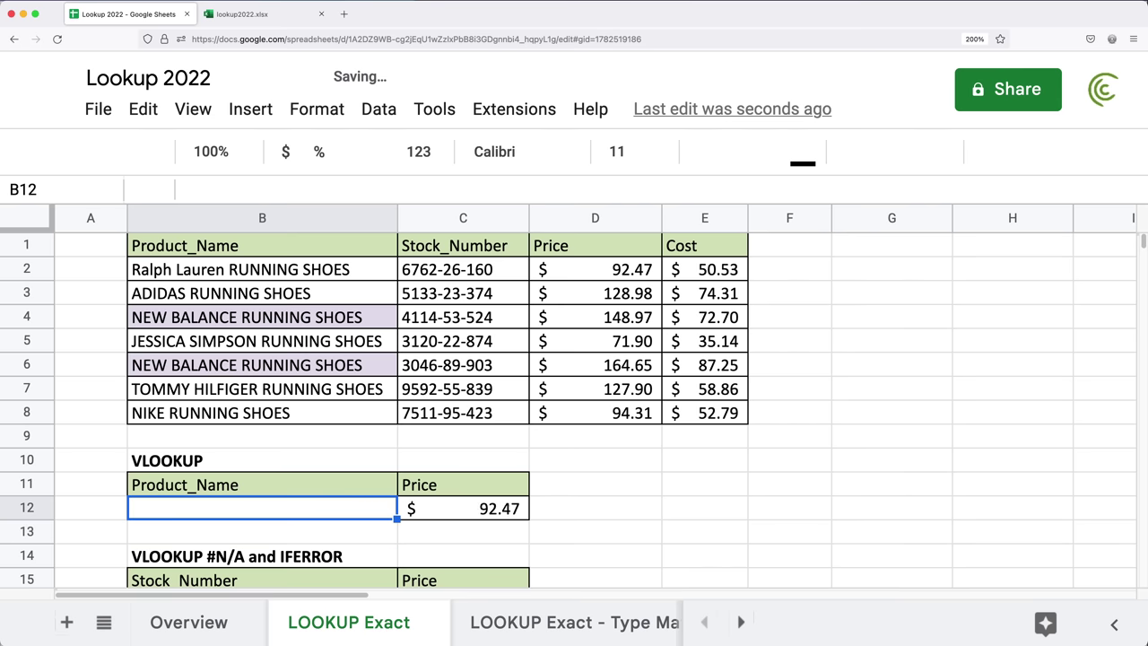
{"action": "left_click", "coordinate": [262, 531]}
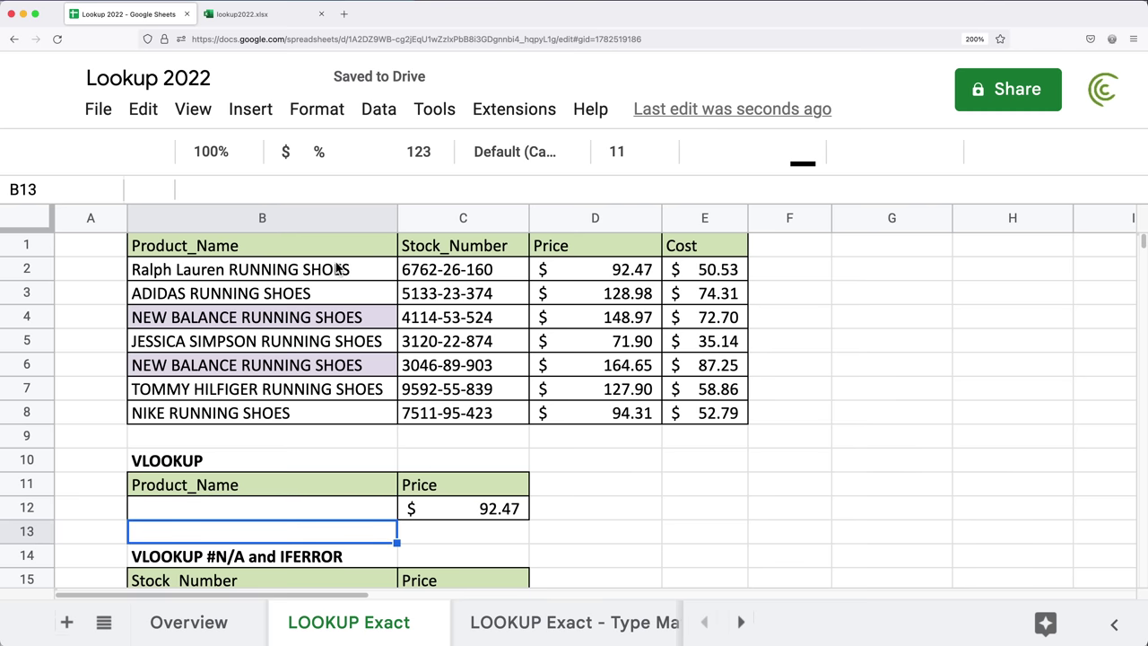
Wrap C12's wildcard XLOOKUP as IF(B12="","",XLOOKUP(…)) to blank Price for an empty B12
{"action": "left_click", "coordinate": [249, 278]}
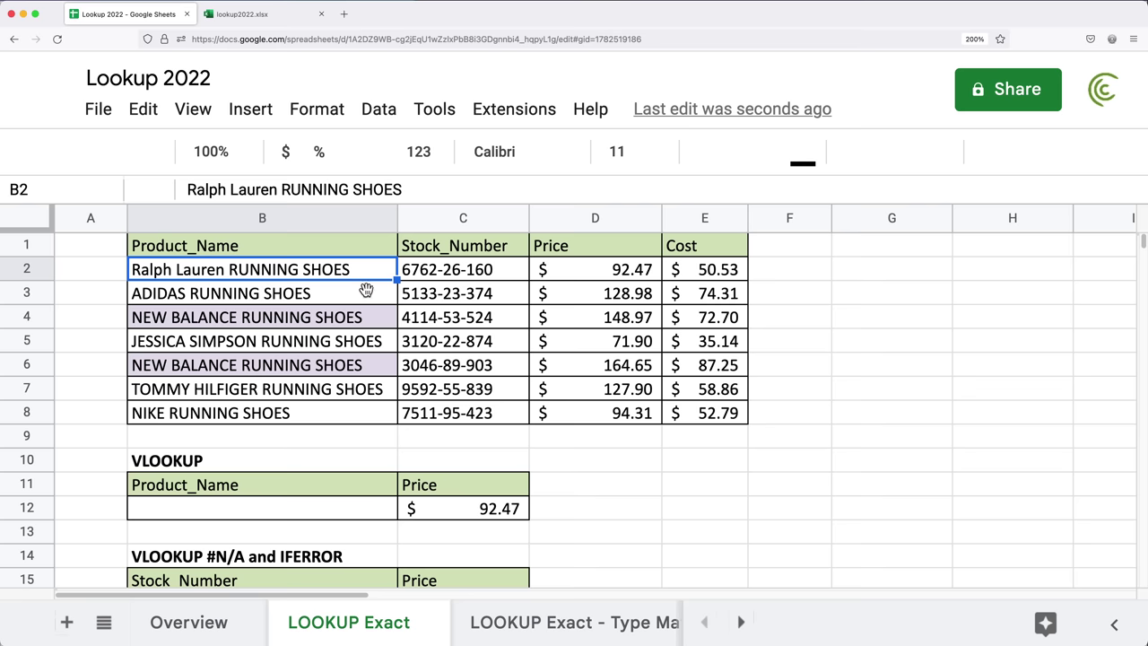
{"action": "left_click", "coordinate": [431, 513]}
{"action": "double_click", "coordinate": [431, 513]}
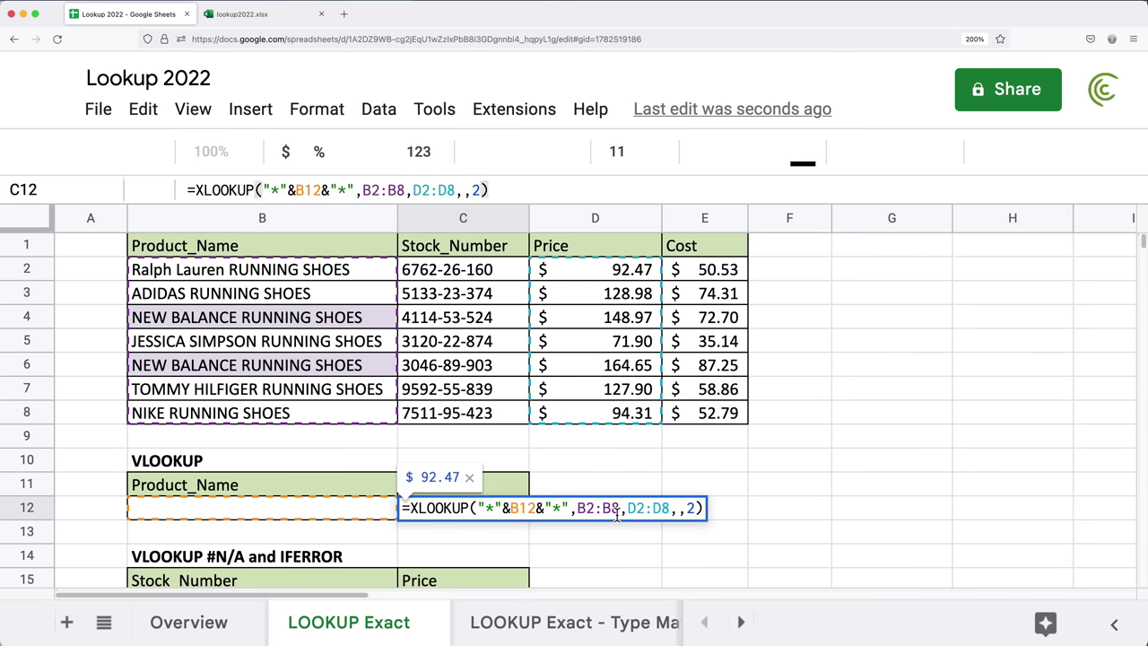
{"action": "key", "text": "Home"}
{"action": "key", "text": "Right"}
{"action": "type", "text": "IF("}
{"action": "left_click", "coordinate": [305, 518]}
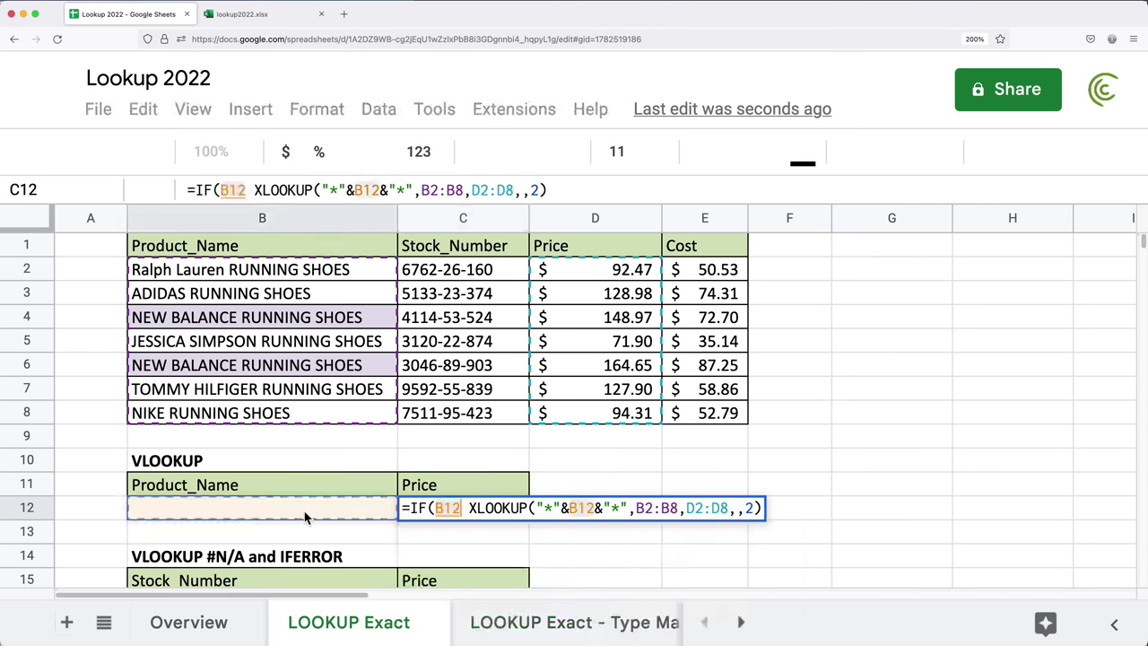
{"action": "type", "text": "=\"\""}
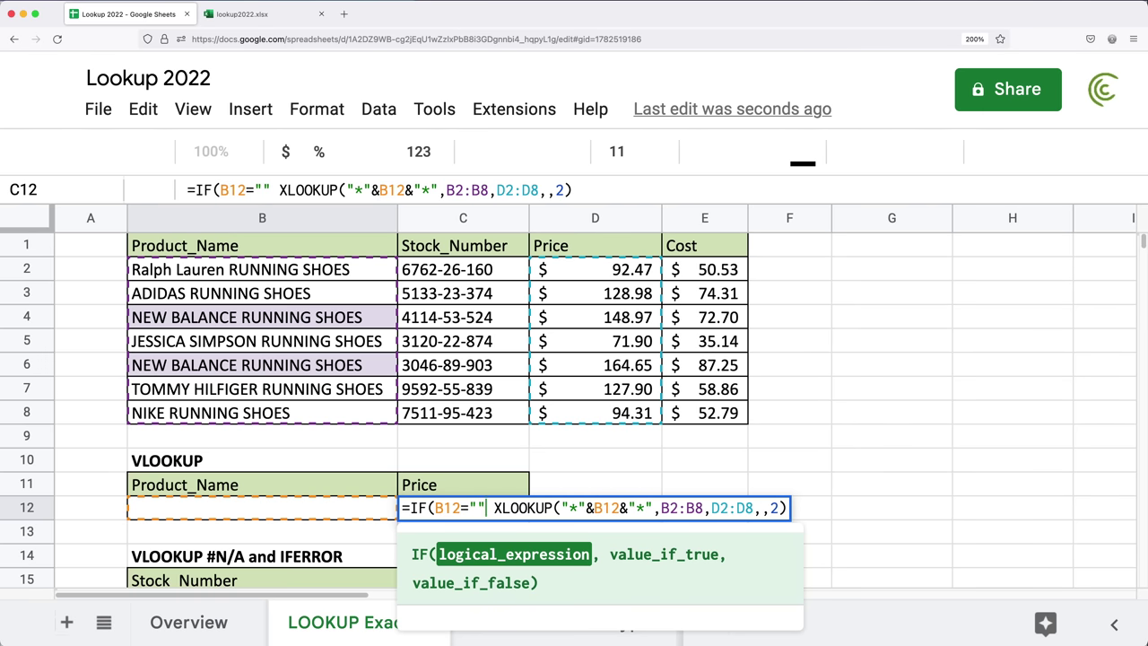
{"action": "type", "text": ",\"\""}
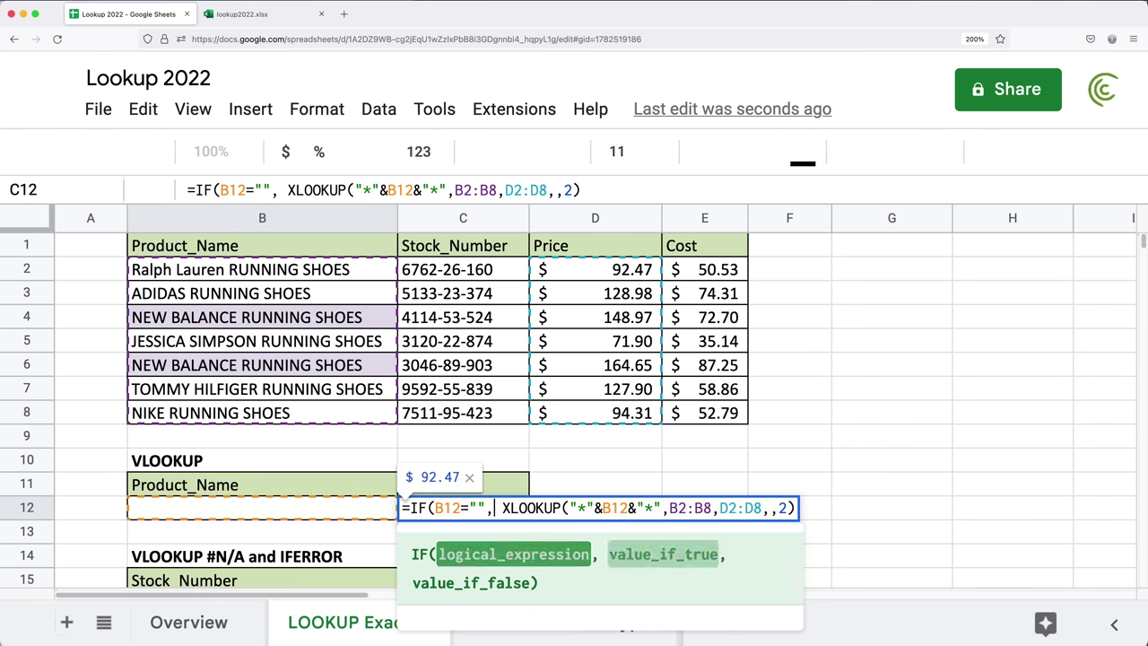
{"action": "type", "text": ","}
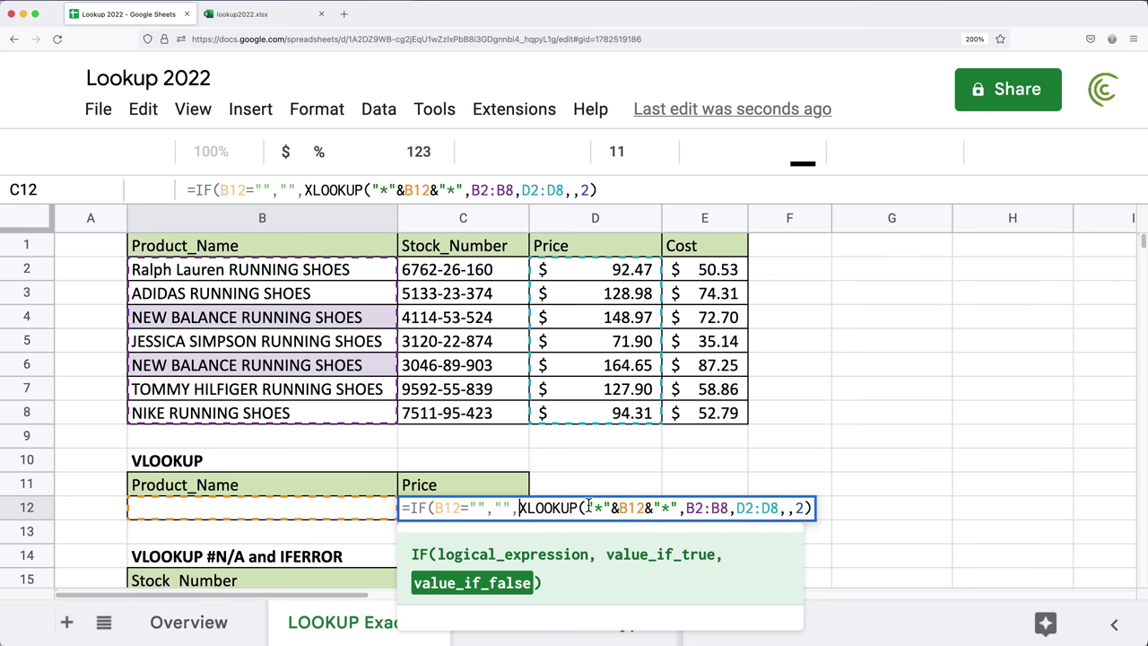
{"action": "left_click", "coordinate": [810, 508]}
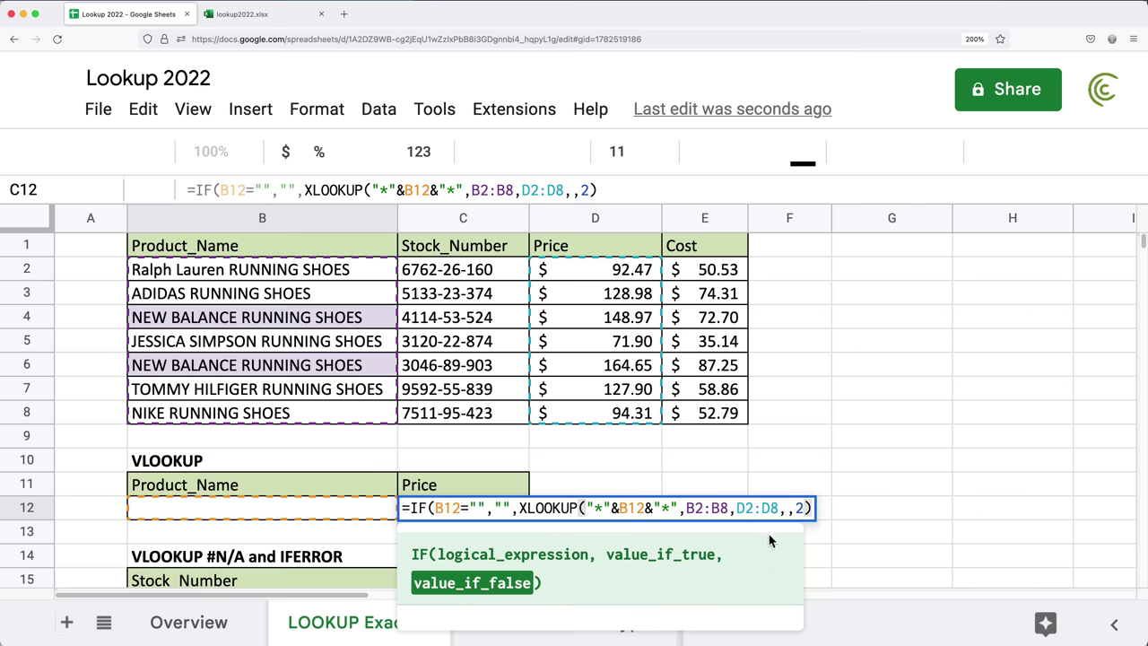
{"action": "type", "text": ")"}
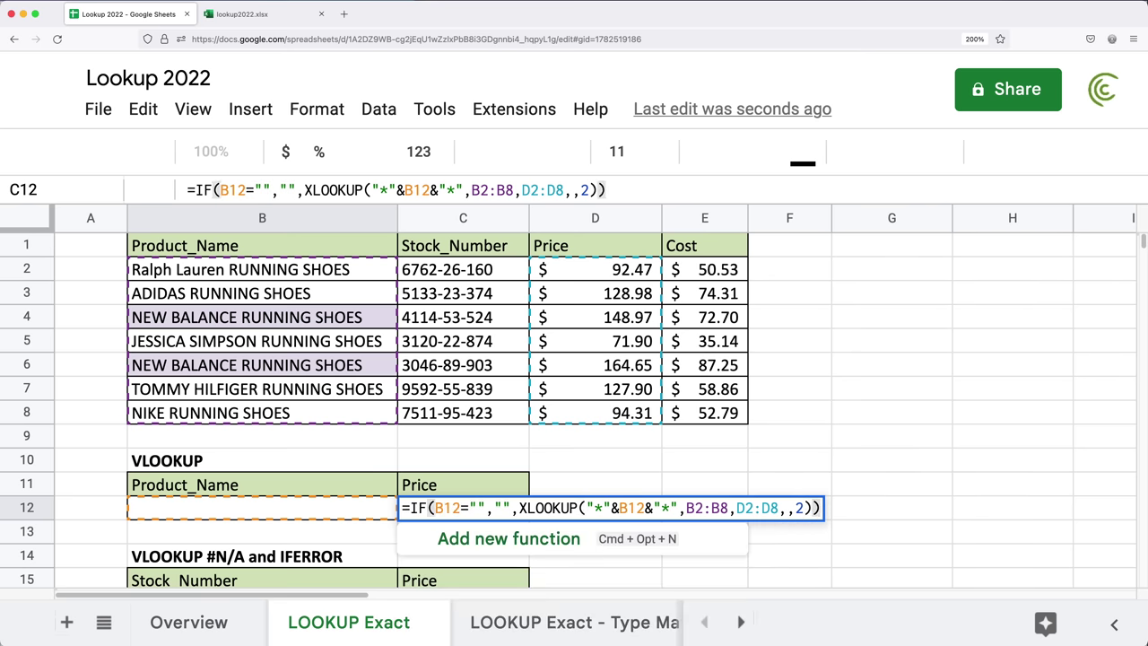
{"action": "key", "text": "Return"}
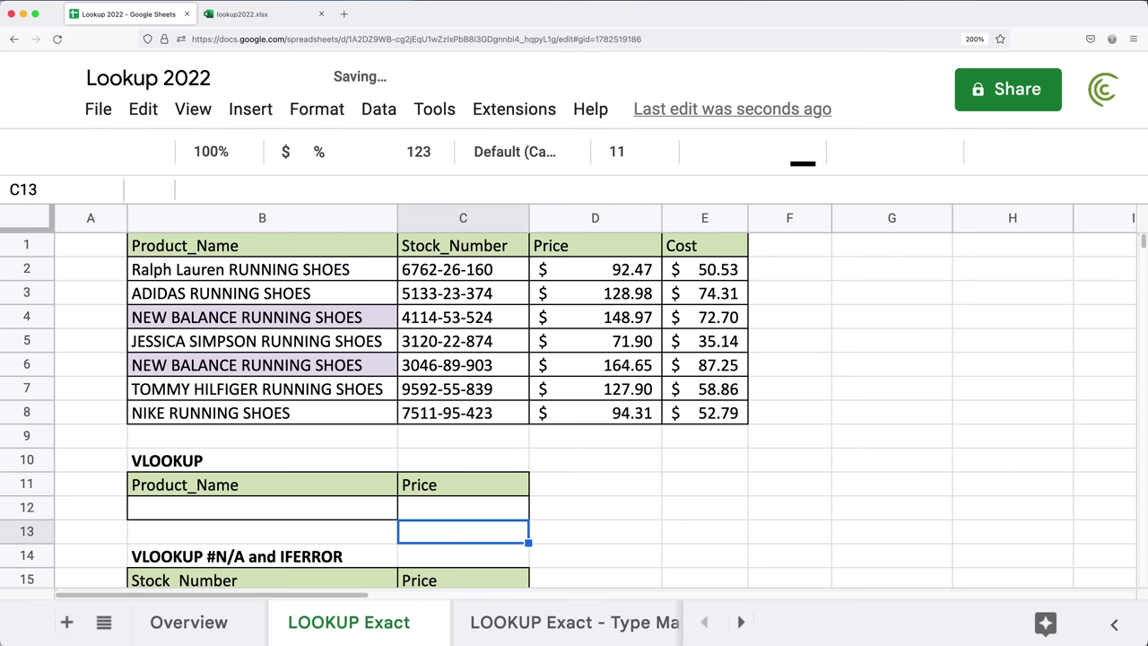
{"action": "left_click", "coordinate": [486, 515]}
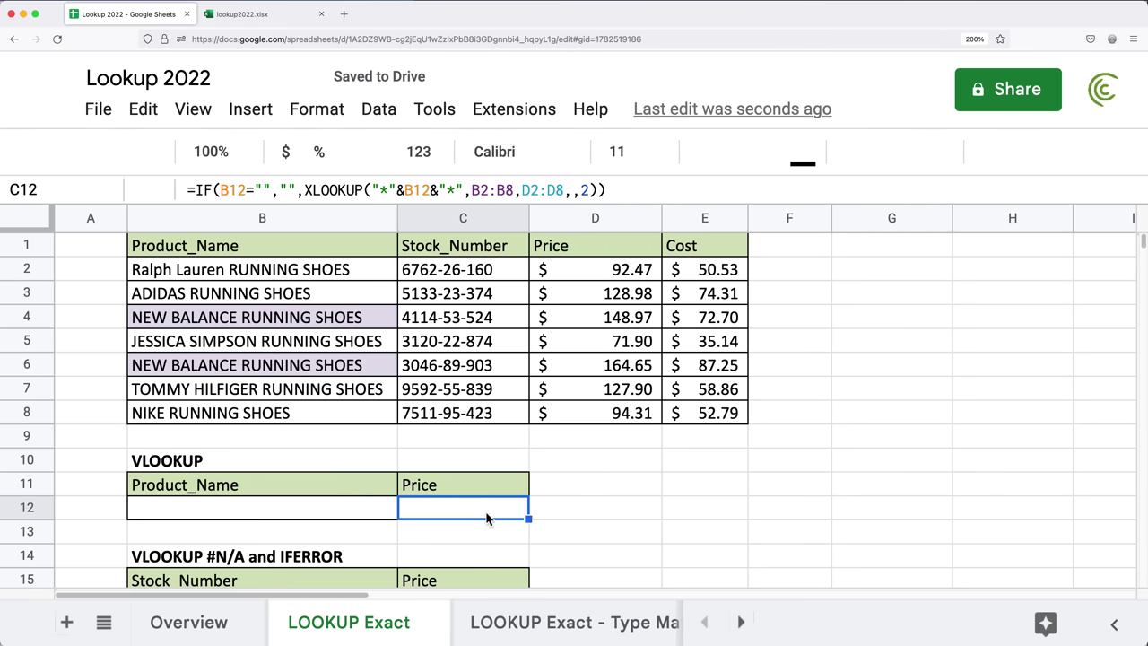
{"action": "left_click", "coordinate": [344, 507]}
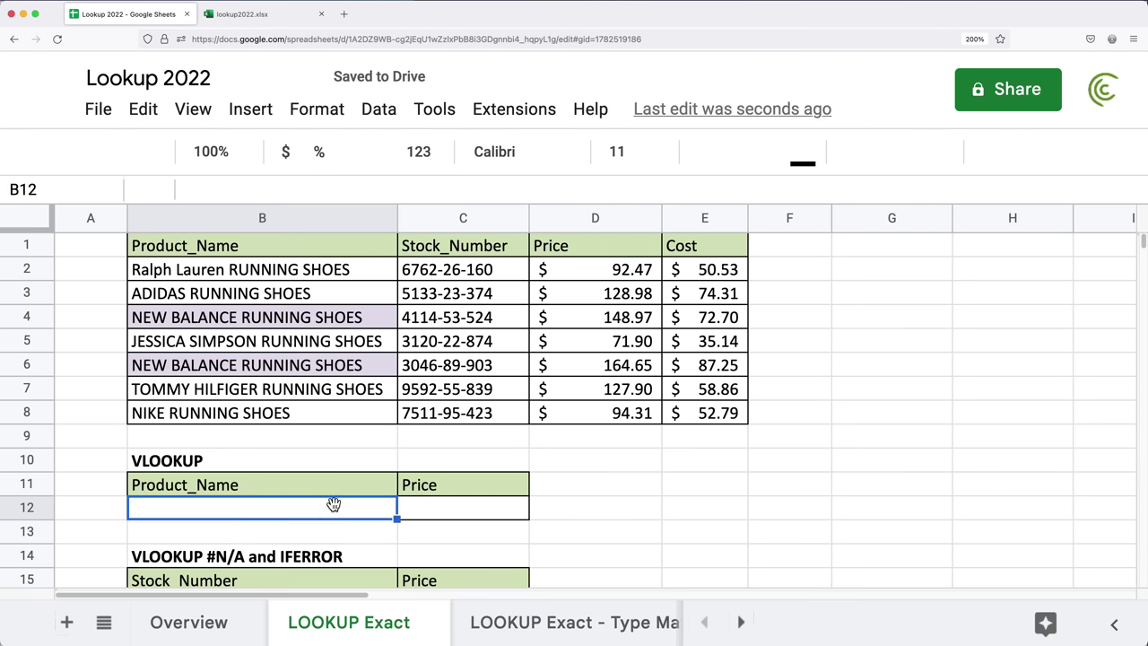
{"action": "type", "text": "adida"}
{"action": "type", "text": "s"}
{"action": "key", "text": "Return"}
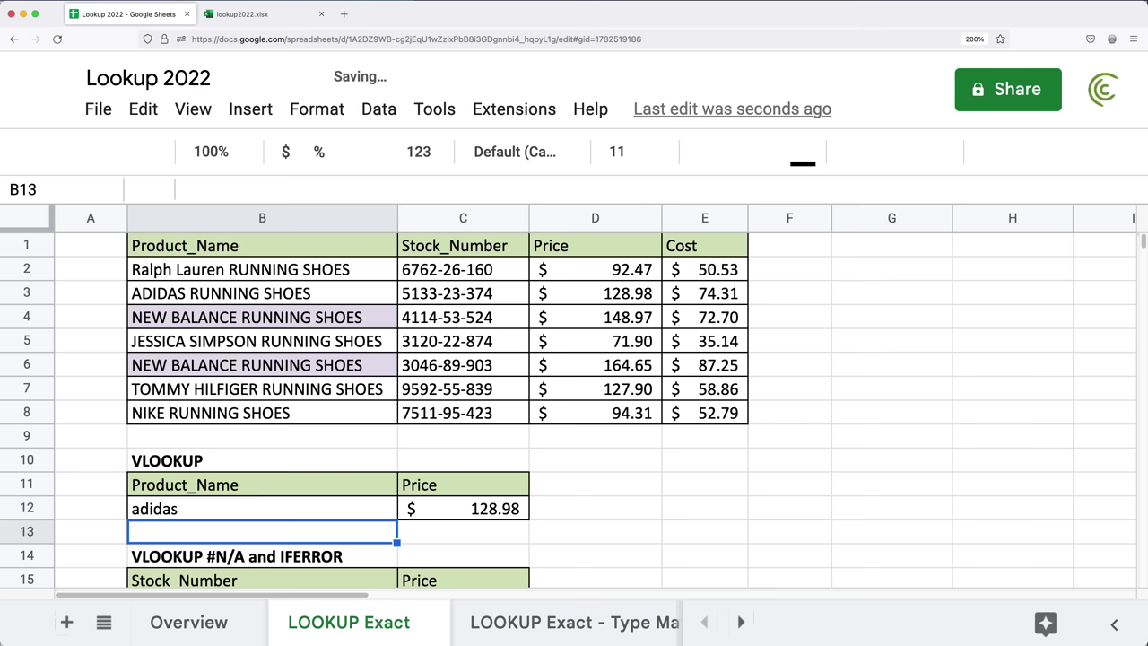
{"action": "left_click", "coordinate": [325, 513]}
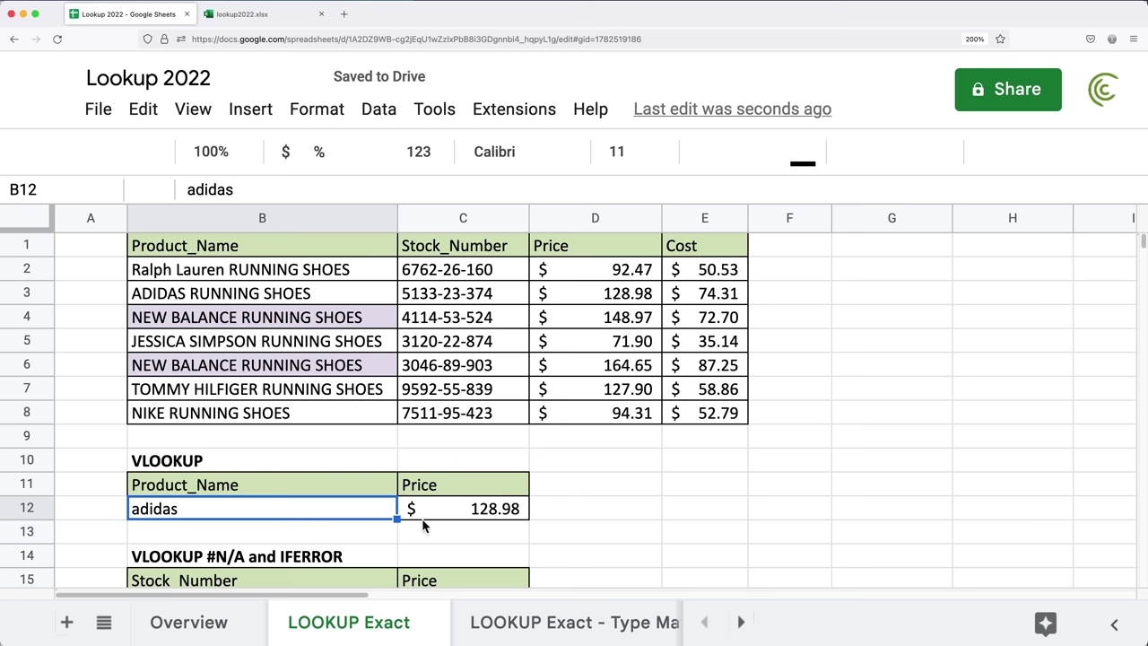
{"action": "key", "text": "Delete"}
{"action": "left_click", "coordinate": [461, 512]}
{"action": "double_click", "coordinate": [461, 509]}
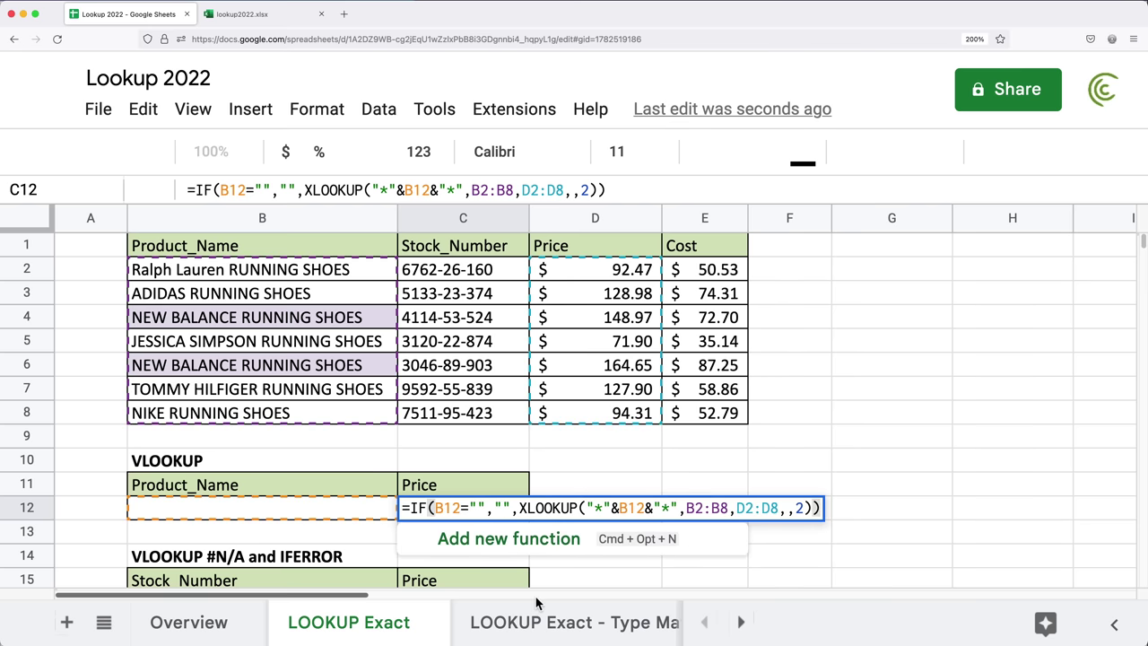
{"action": "left_click", "coordinate": [800, 508]}
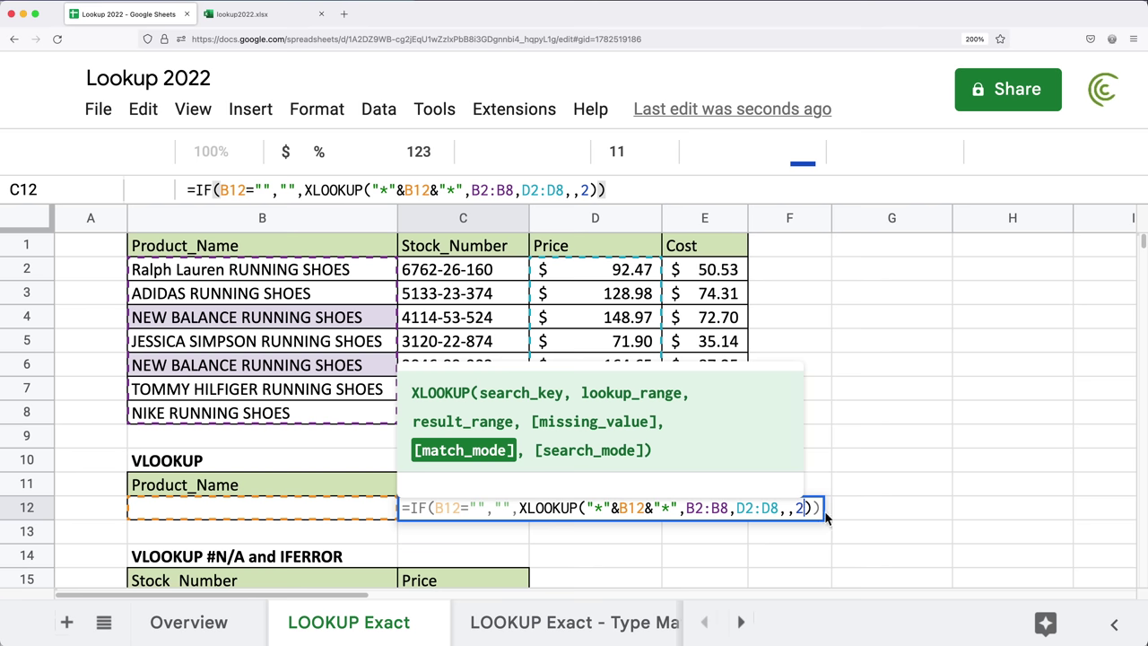
{"action": "type", "text": ","}
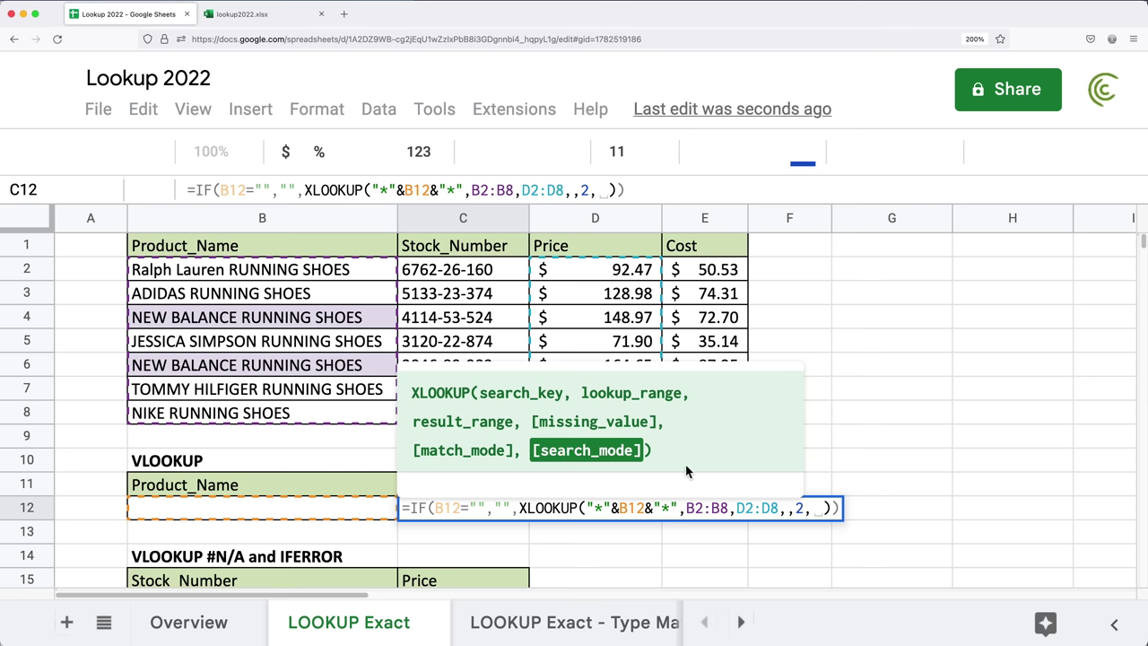
{"action": "key", "text": "Escape"}
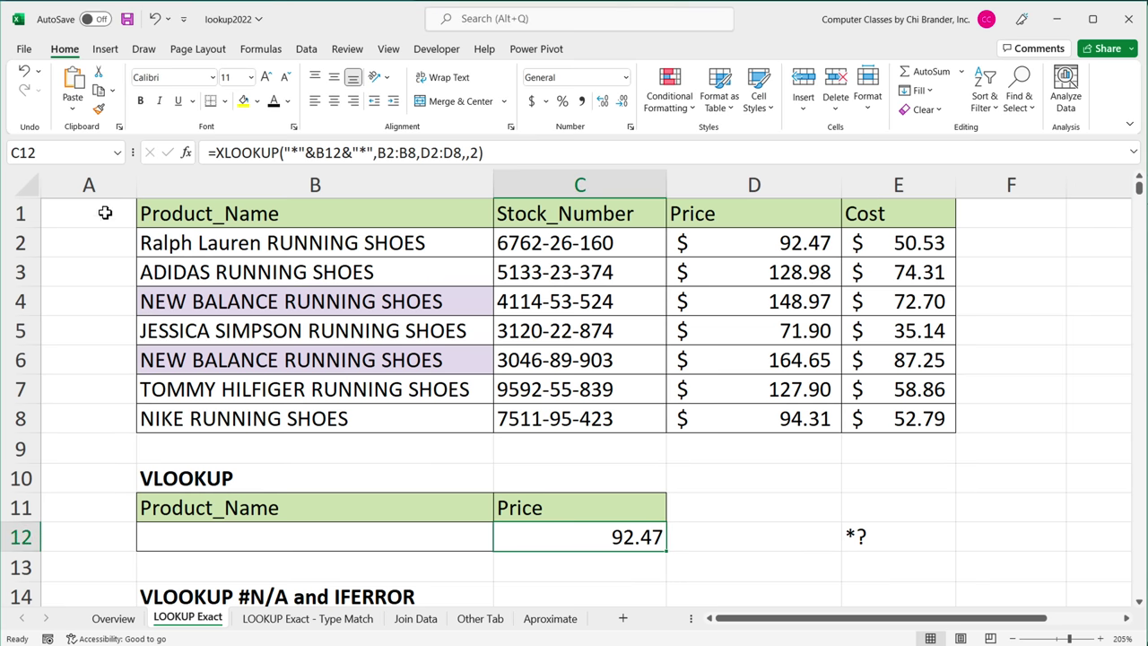
Delete the *? note from E12 and paste NEW BALANCE RUNNING SHOES from B4 into B12 as a value
{"action": "left_click", "coordinate": [850, 533]}
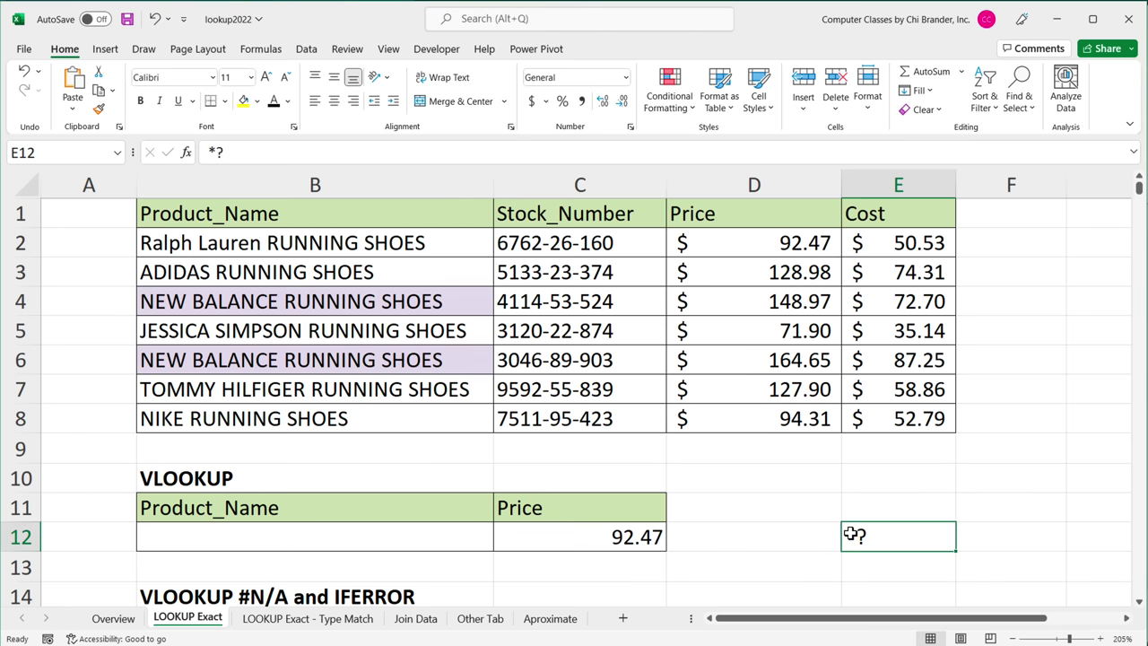
{"action": "key", "text": "Delete"}
{"action": "key", "text": "Left"}
{"action": "key", "text": "Left"}
{"action": "key", "text": "Left"}
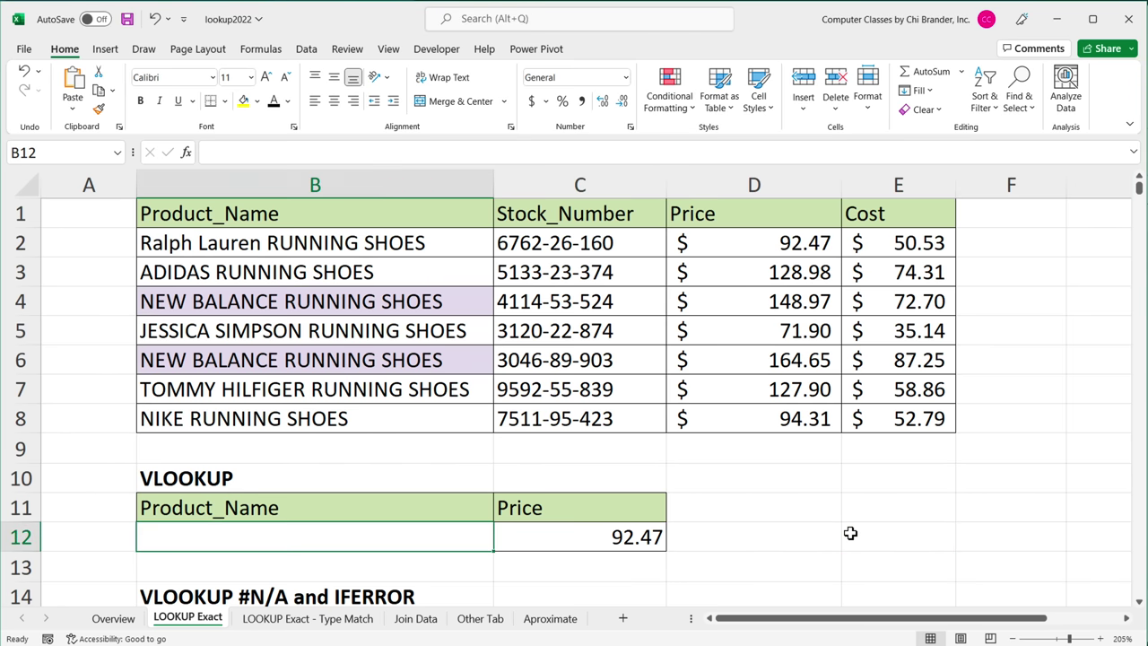
{"action": "left_click", "coordinate": [326, 307]}
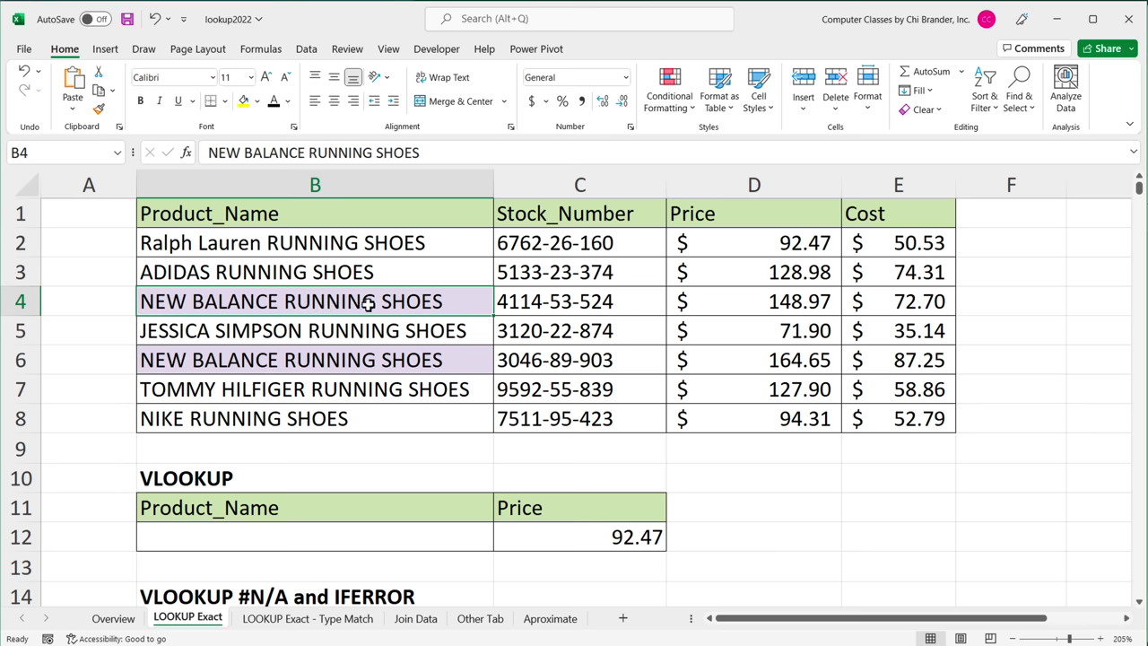
{"action": "key", "text": "ctrl+c"}
{"action": "right_click", "coordinate": [311, 538]}
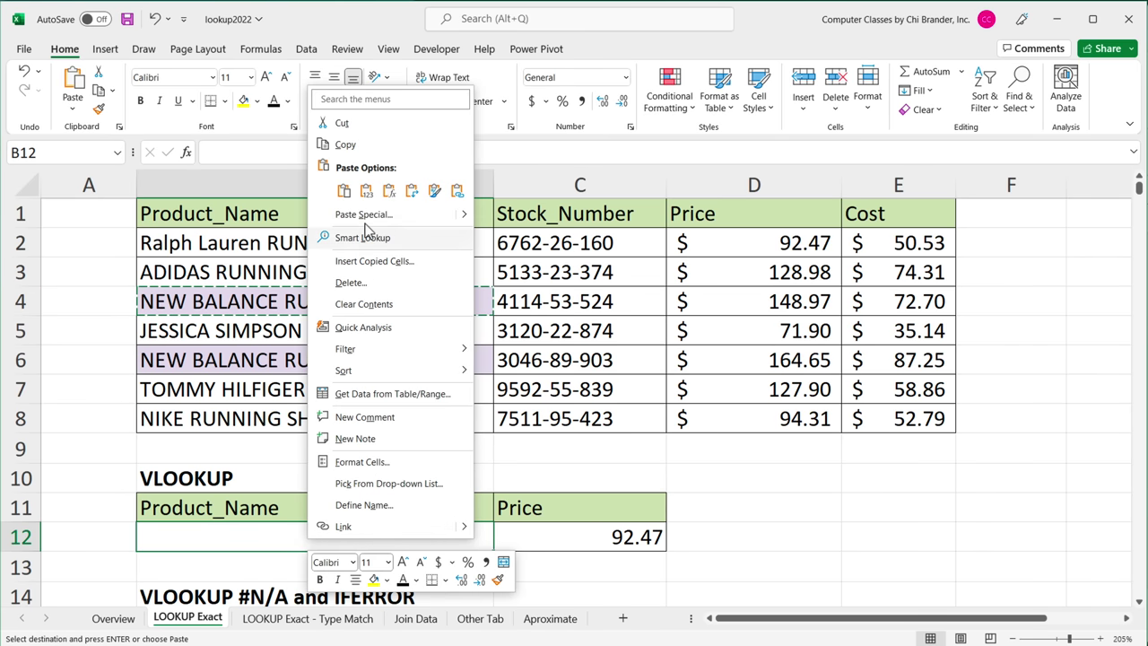
{"action": "left_click", "coordinate": [368, 191]}
Strip the match_mode argument and the "*"& wildcard from C12's XLOOKUP
{"action": "left_click", "coordinate": [587, 535]}
{"action": "double_click", "coordinate": [587, 535]}
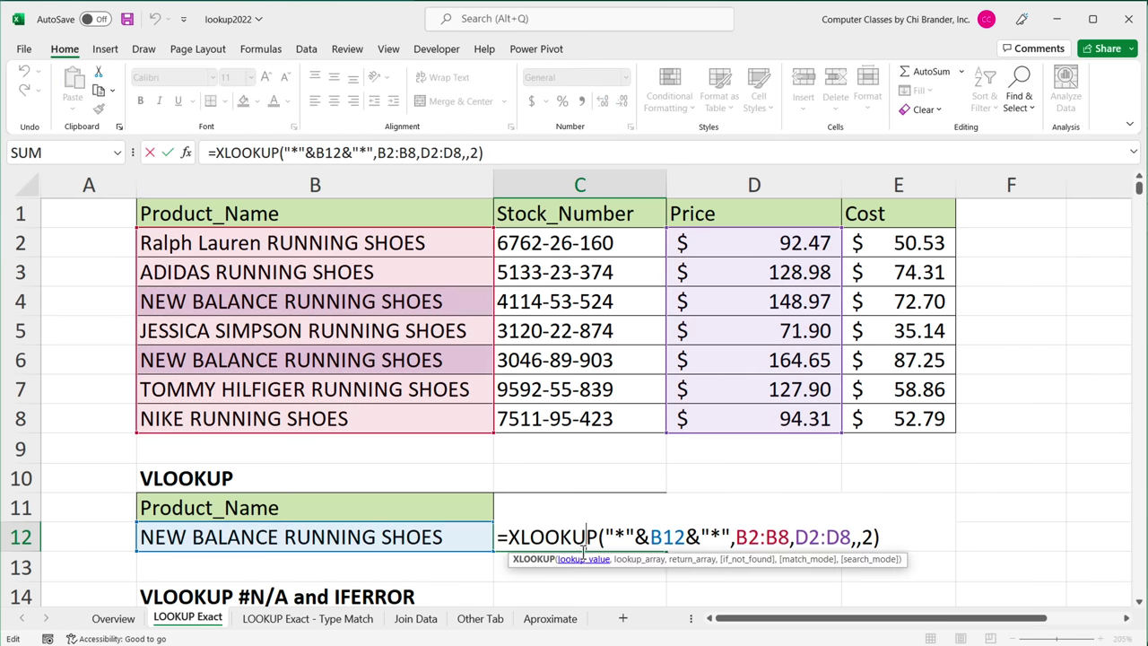
{"action": "left_click_drag", "start_coordinate": [872, 539], "coordinate": [823, 541]}
{"action": "left_click", "coordinate": [863, 538]}
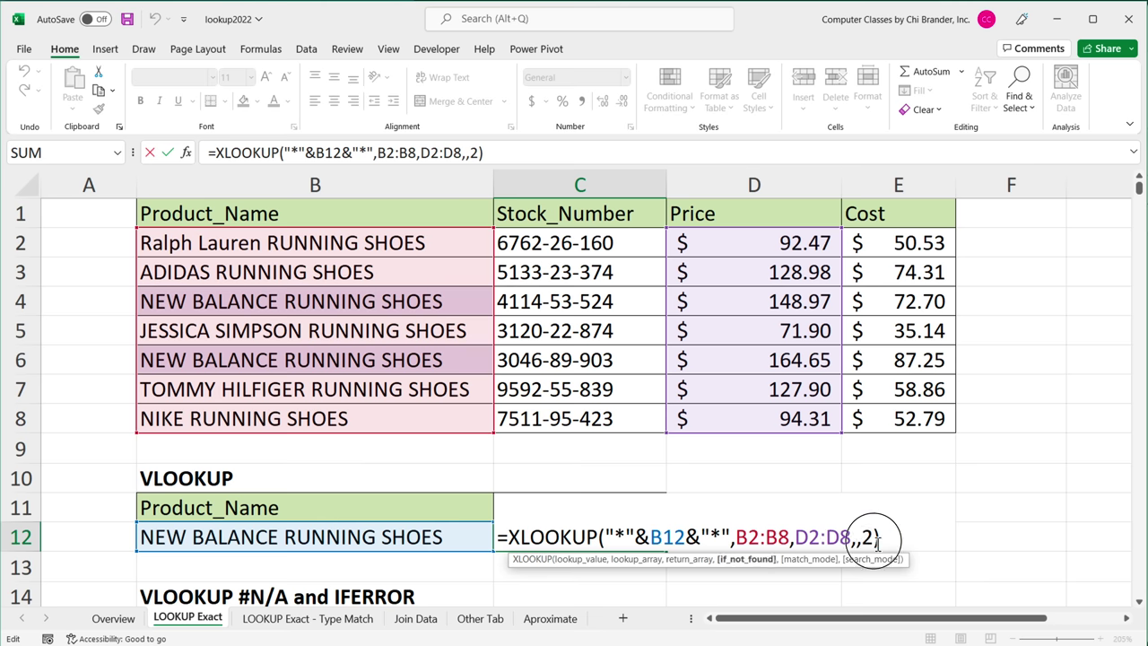
{"action": "key", "text": "BackSpace"}
{"action": "key", "text": "BackSpace"}
{"action": "key", "text": "BackSpace"}
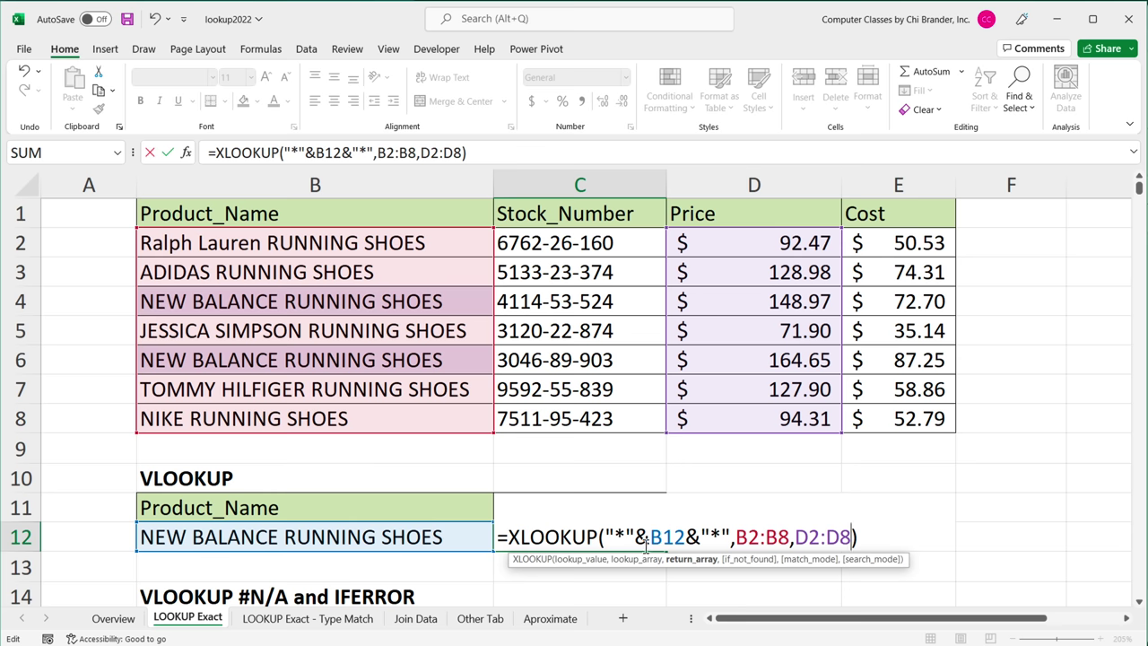
{"action": "left_click_drag", "start_coordinate": [602, 538], "coordinate": [641, 538]}
{"action": "key", "text": "BackSpace"}
{"action": "key", "text": "BackSpace"}
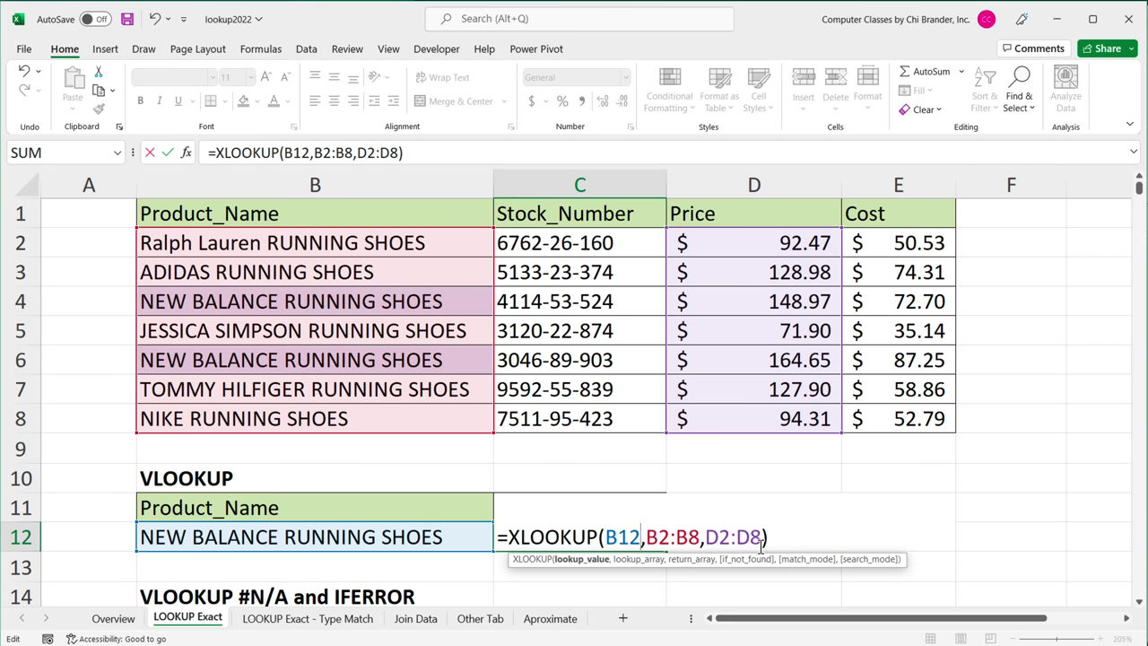
Add ,,0,1 to C12's XLOOKUP for exact match, first-to-last search, returning 148.97
{"action": "left_click", "coordinate": [760, 538]}
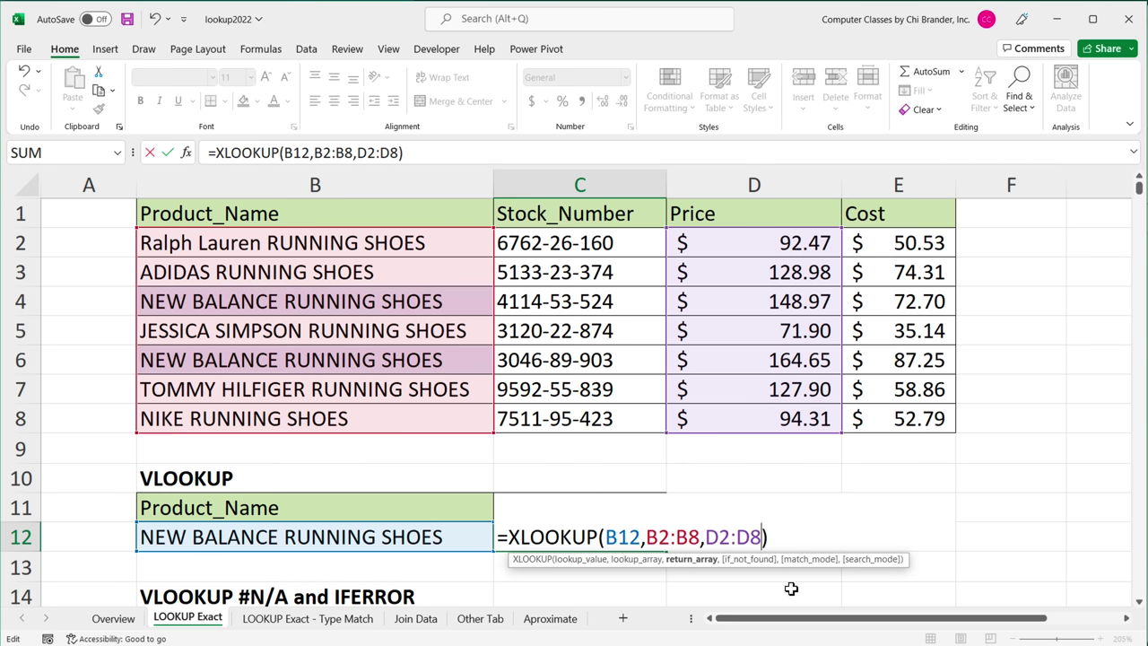
{"action": "type", "text": ","}
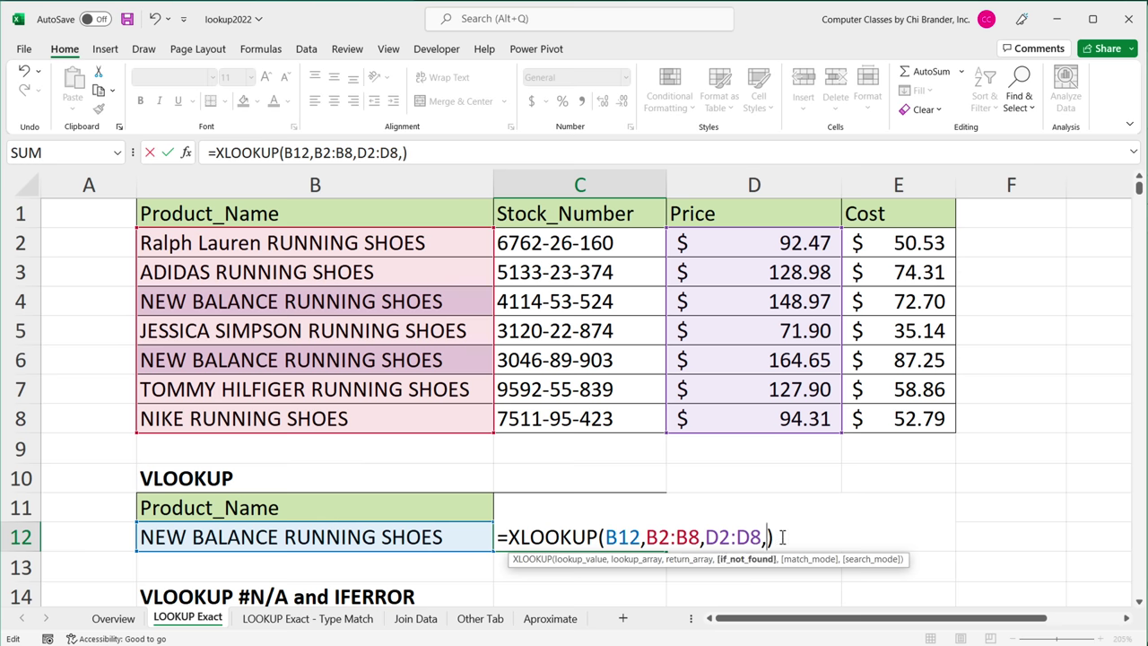
{"action": "type", "text": ","}
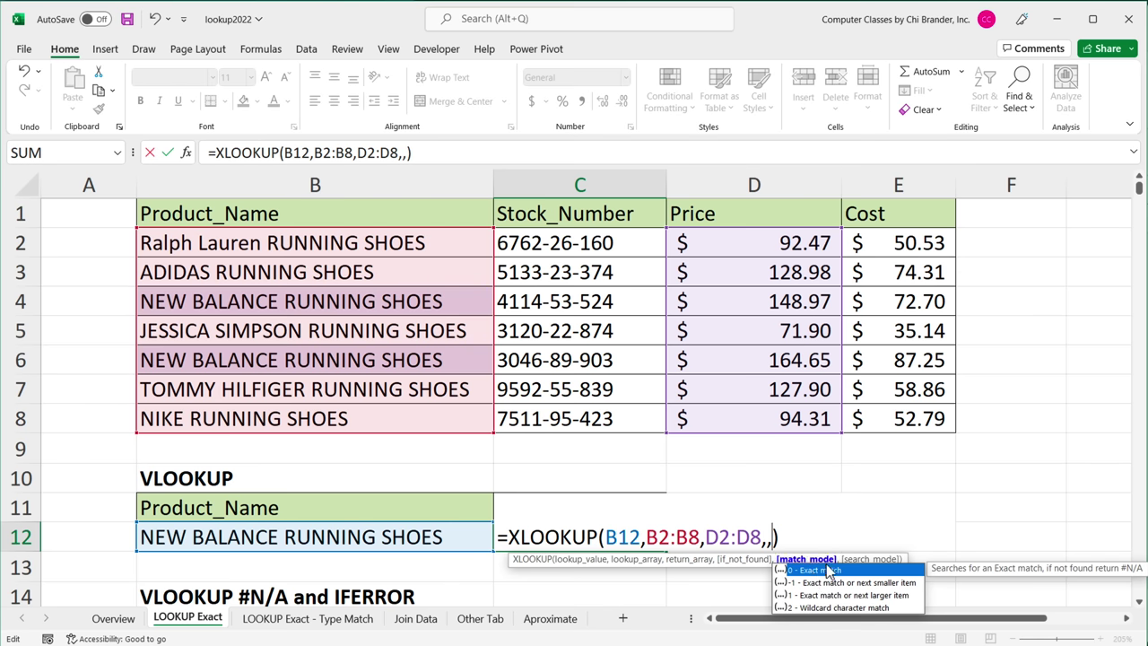
{"action": "type", "text": "0"}
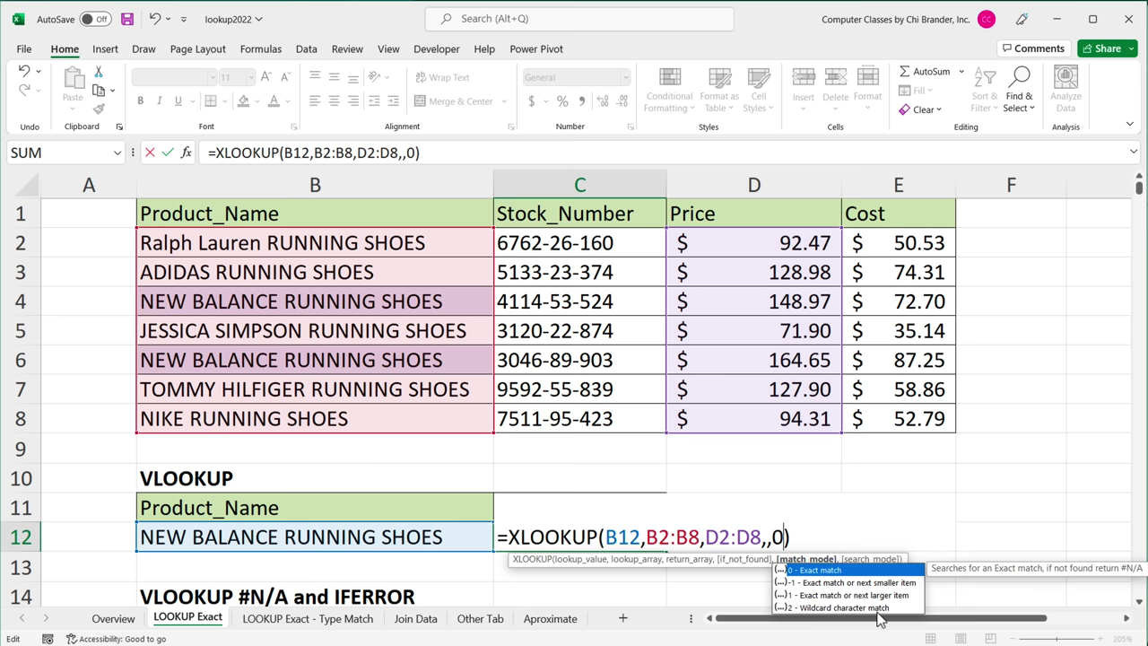
{"action": "type", "text": ","}
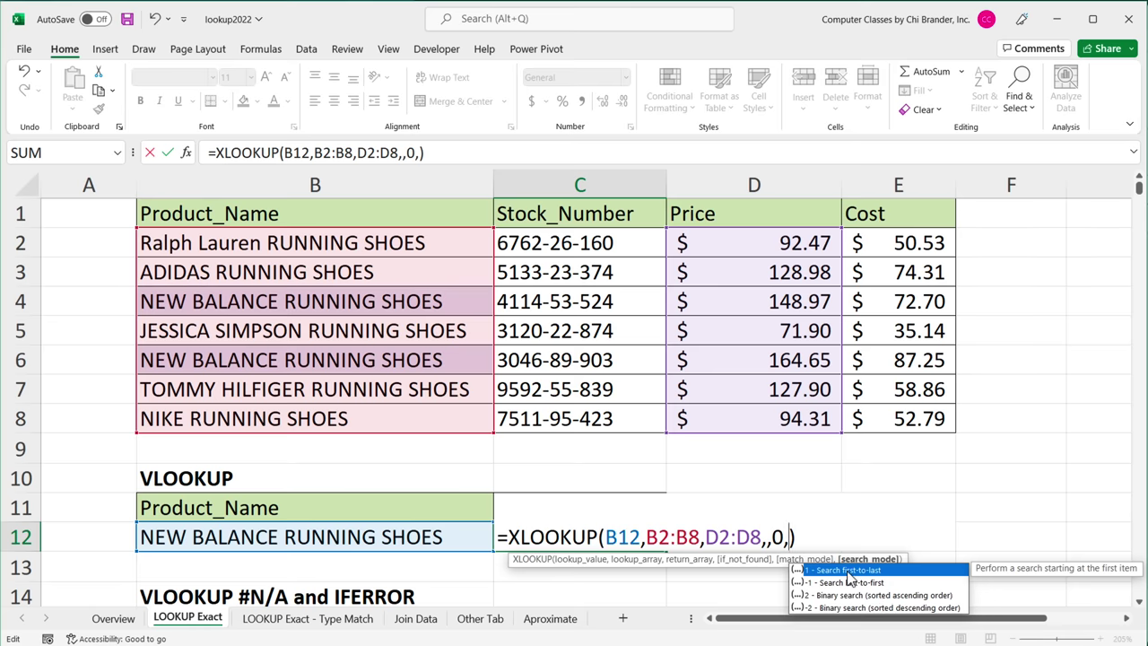
{"action": "type", "text": "1"}
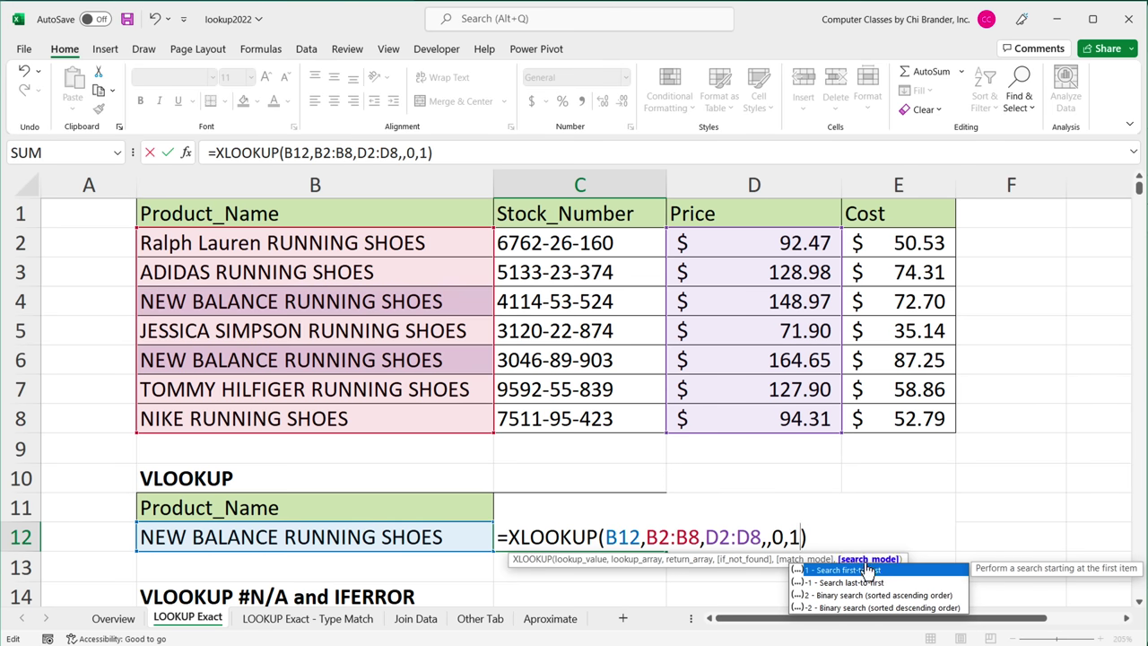
{"action": "key", "text": "Return"}
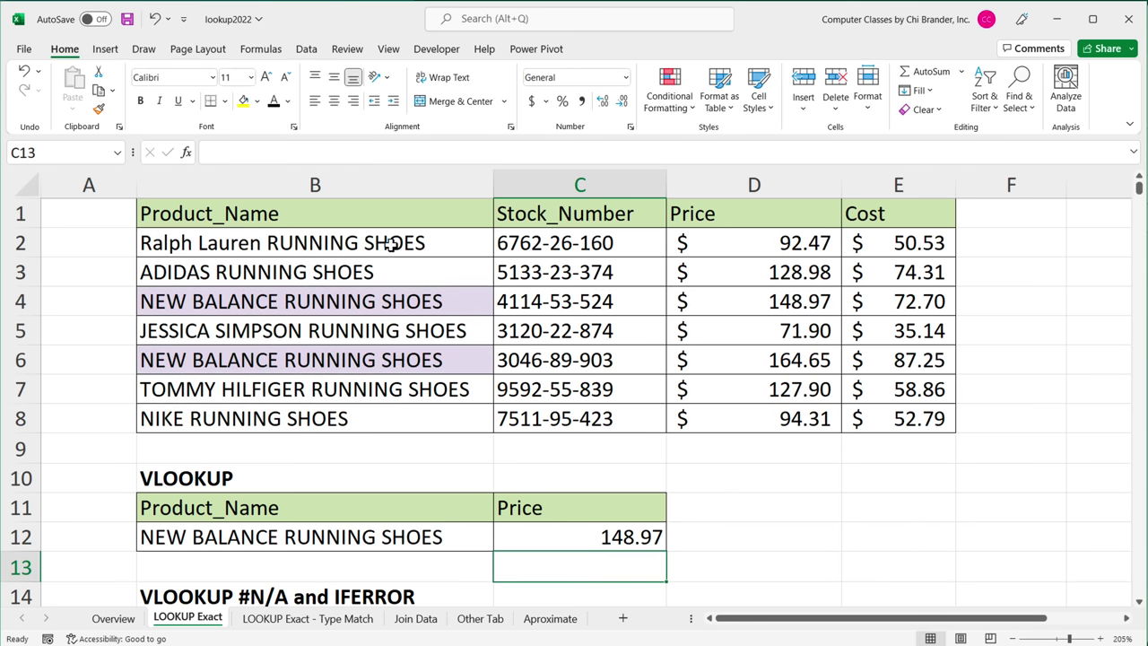
Highlight the matching NEW BALANCE entry by briefly bolding B4 and its 148.97 price in D4
{"action": "left_click_drag", "start_coordinate": [395, 245], "coordinate": [407, 412]}
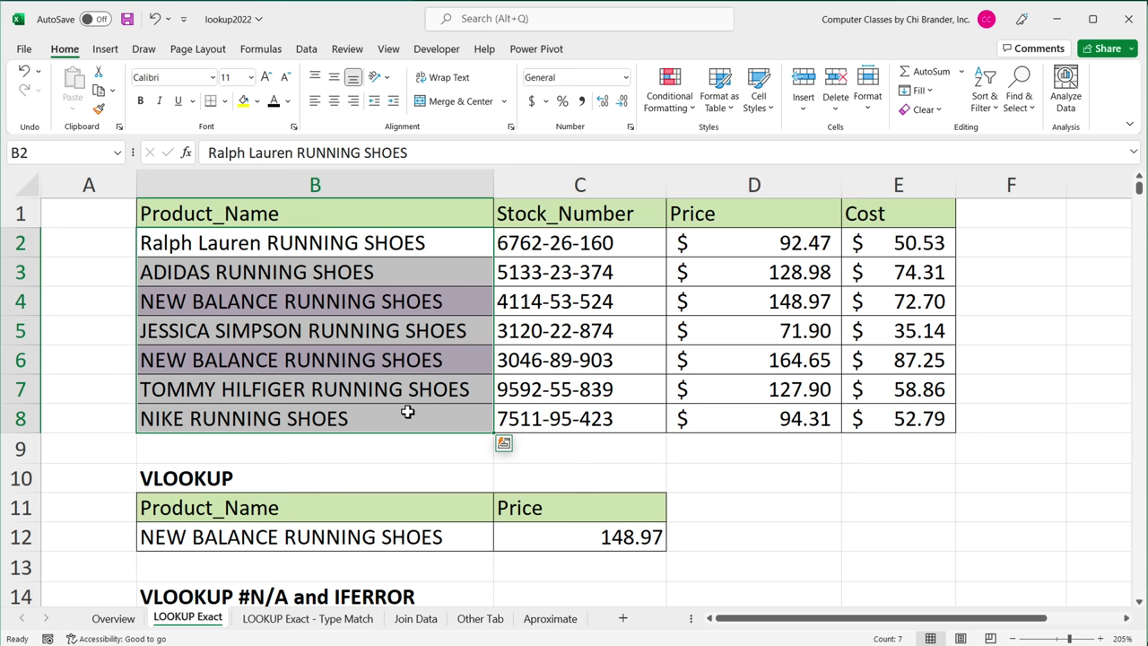
{"action": "left_click_drag", "start_coordinate": [345, 247], "coordinate": [350, 425]}
{"action": "left_click", "coordinate": [310, 303]}
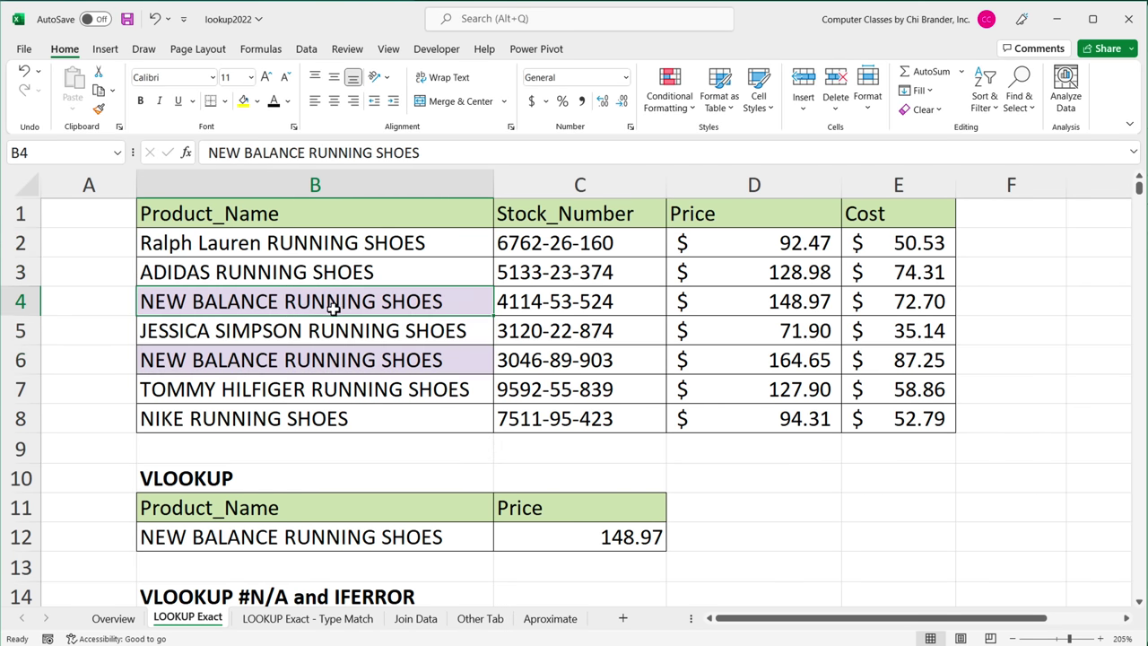
{"action": "key", "text": "ctrl+b"}
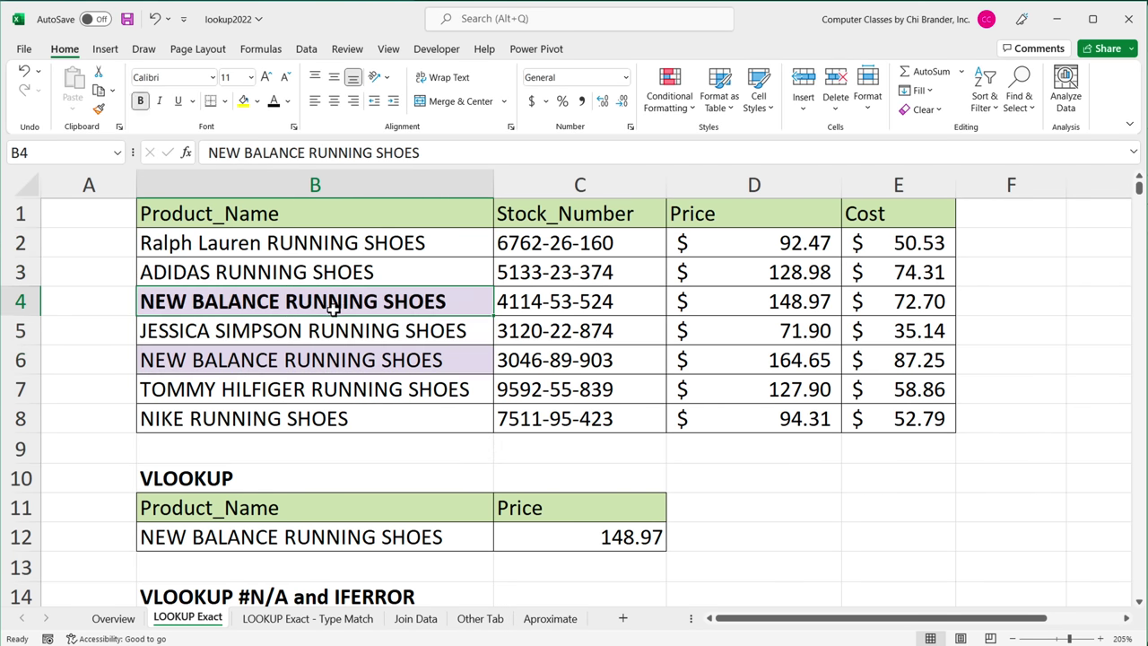
{"action": "left_click", "coordinate": [748, 305]}
{"action": "key", "text": "ctrl+b"}
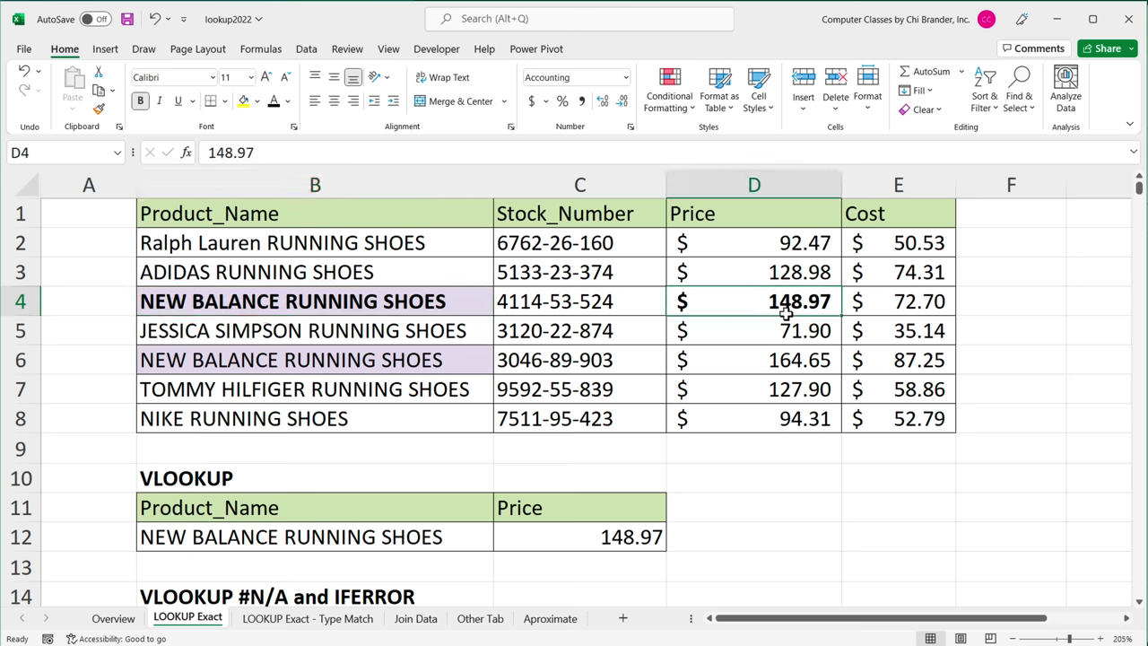
{"action": "key", "text": "ctrl+b"}
{"action": "left_click", "coordinate": [479, 309]}
{"action": "key", "text": "ctrl+b"}
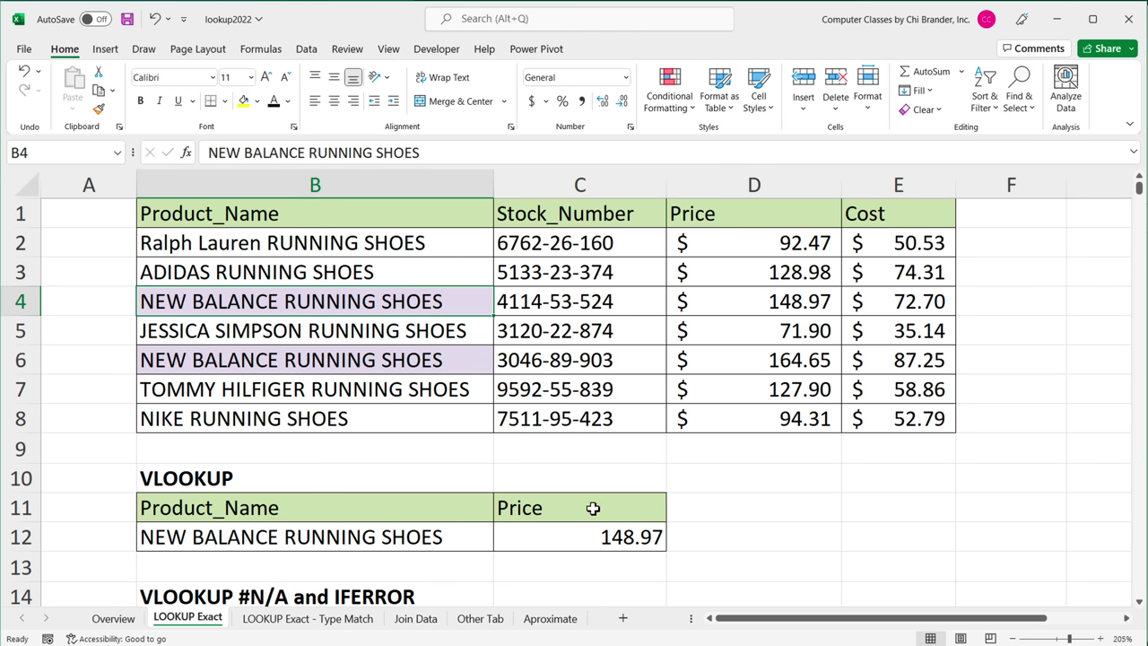
{"action": "left_click", "coordinate": [605, 536]}
Change C12's search_mode from 1 to -1, returning 164.65 from the second NEW BALANCE row
{"action": "key", "text": "F2"}
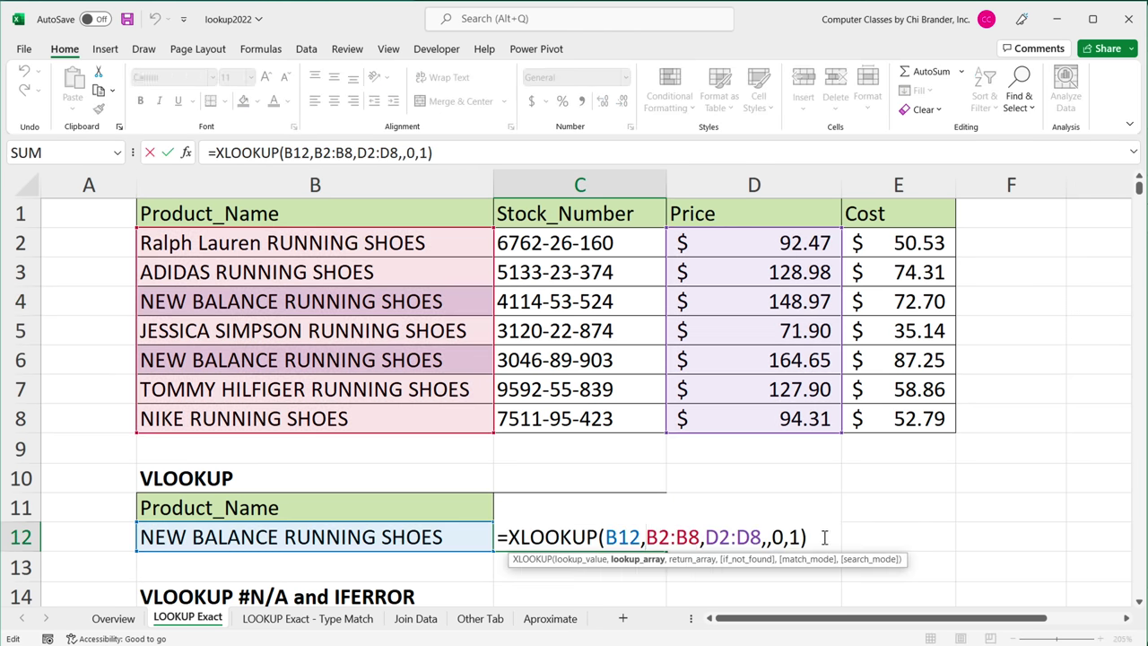
{"action": "key", "text": "Left"}
{"action": "key", "text": "BackSpace"}
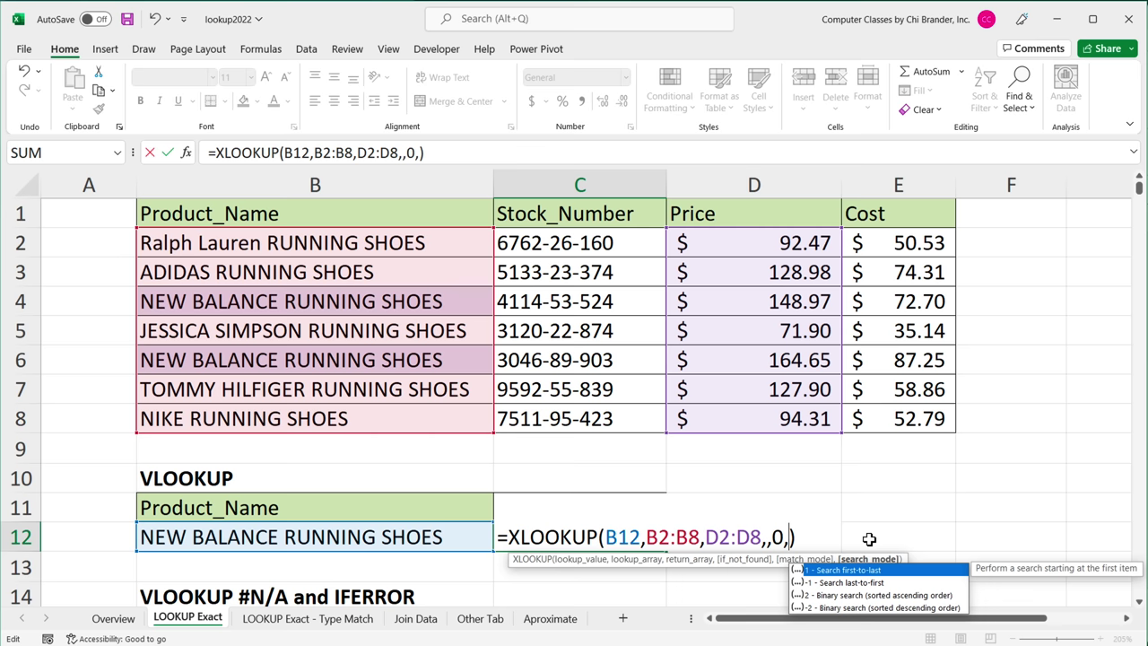
{"action": "double_click", "coordinate": [863, 585]}
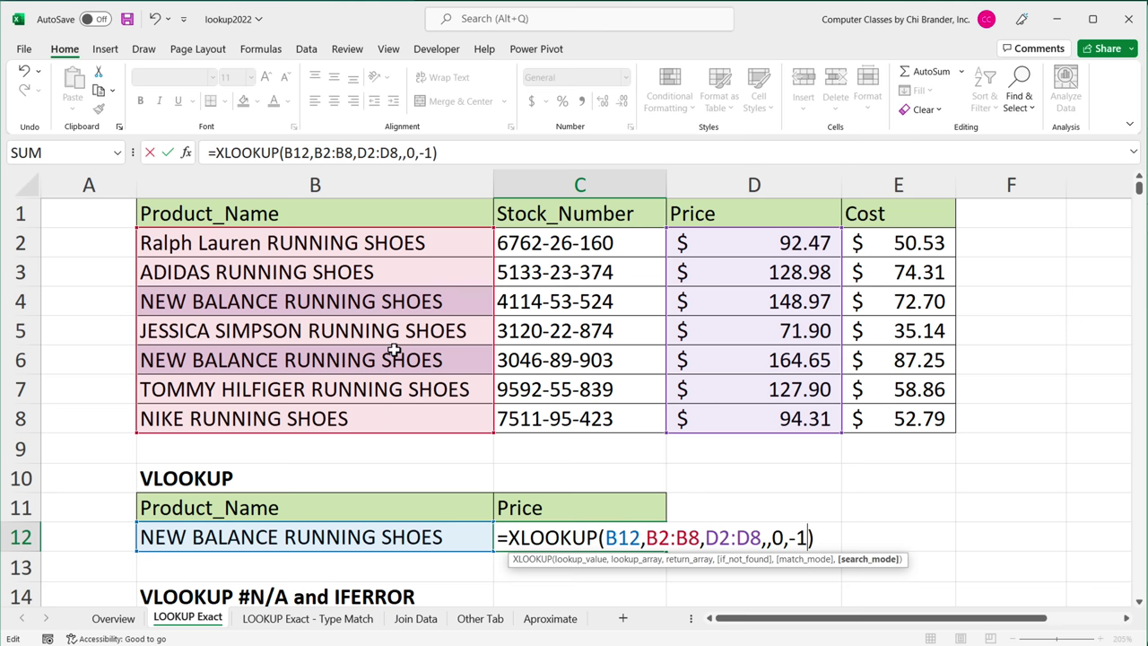
{"action": "key", "text": "Return"}
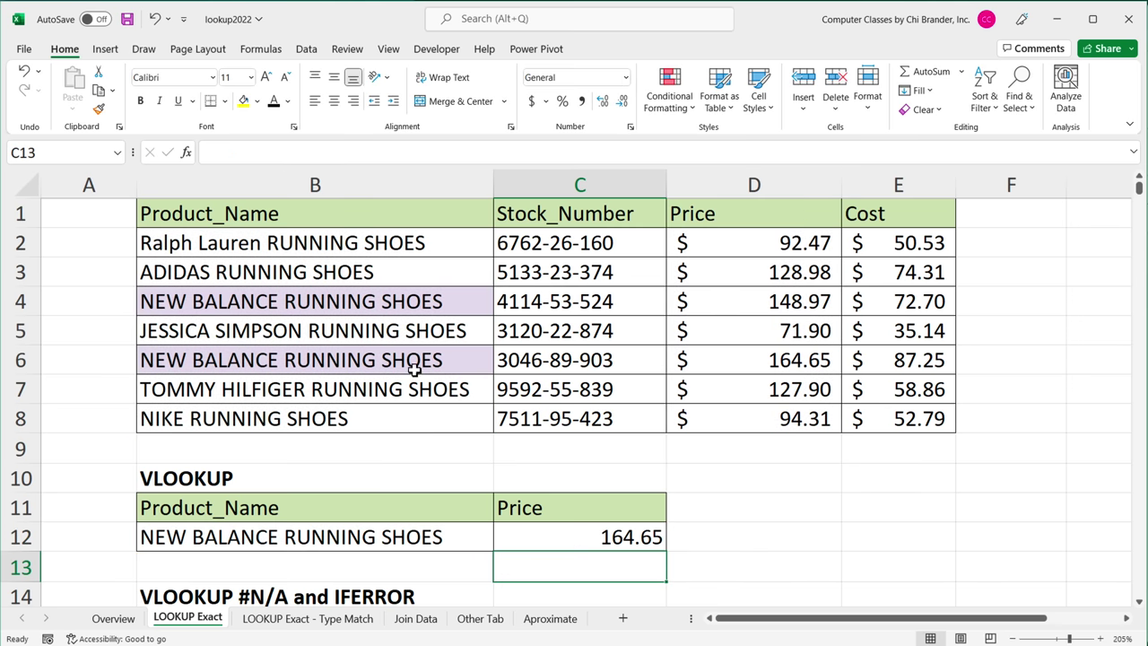
{"action": "left_click_drag", "start_coordinate": [225, 359], "coordinate": [734, 364]}
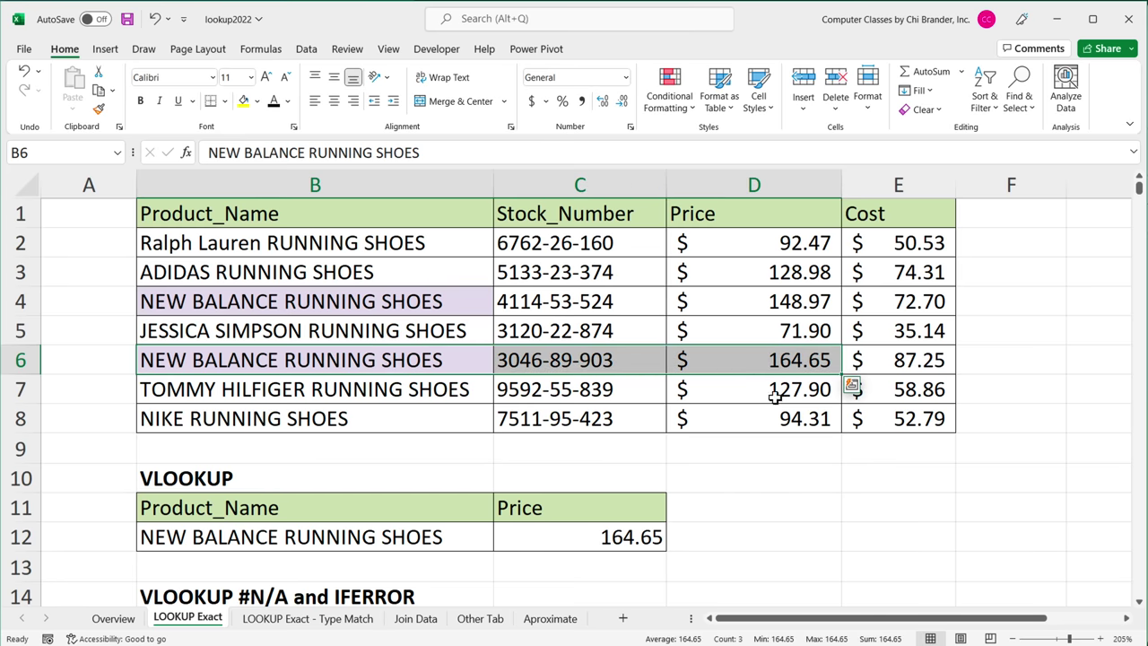
Reopen C12's formula and delete the -1 search mode value, dismissing the suggestions
{"action": "double_click", "coordinate": [619, 536]}
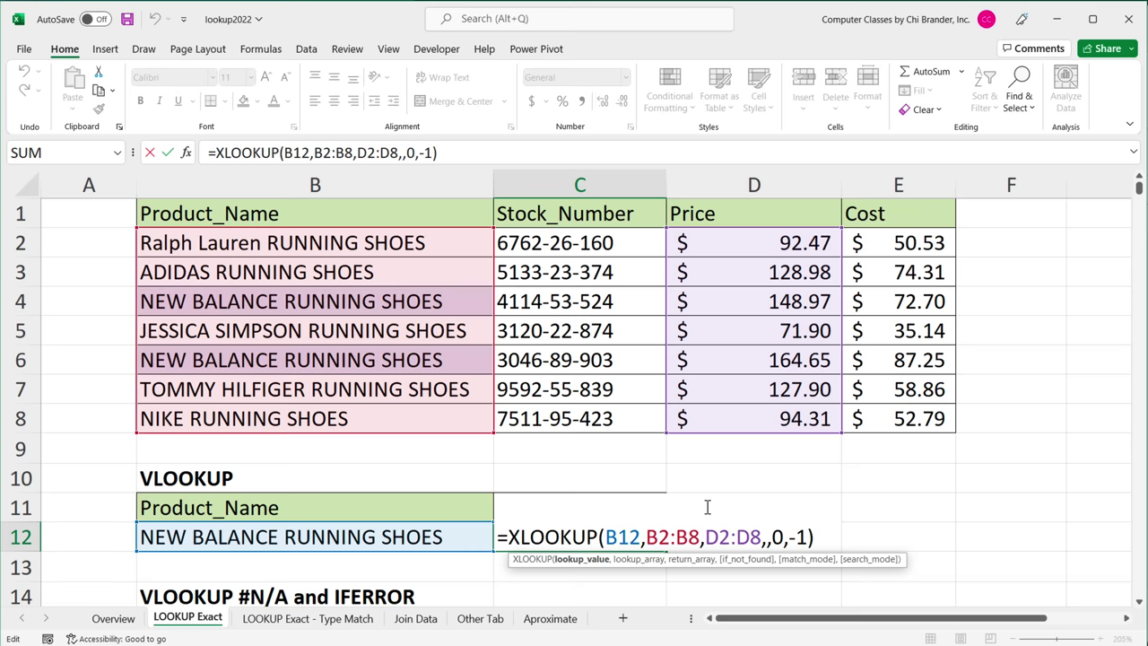
{"action": "left_click", "coordinate": [806, 536]}
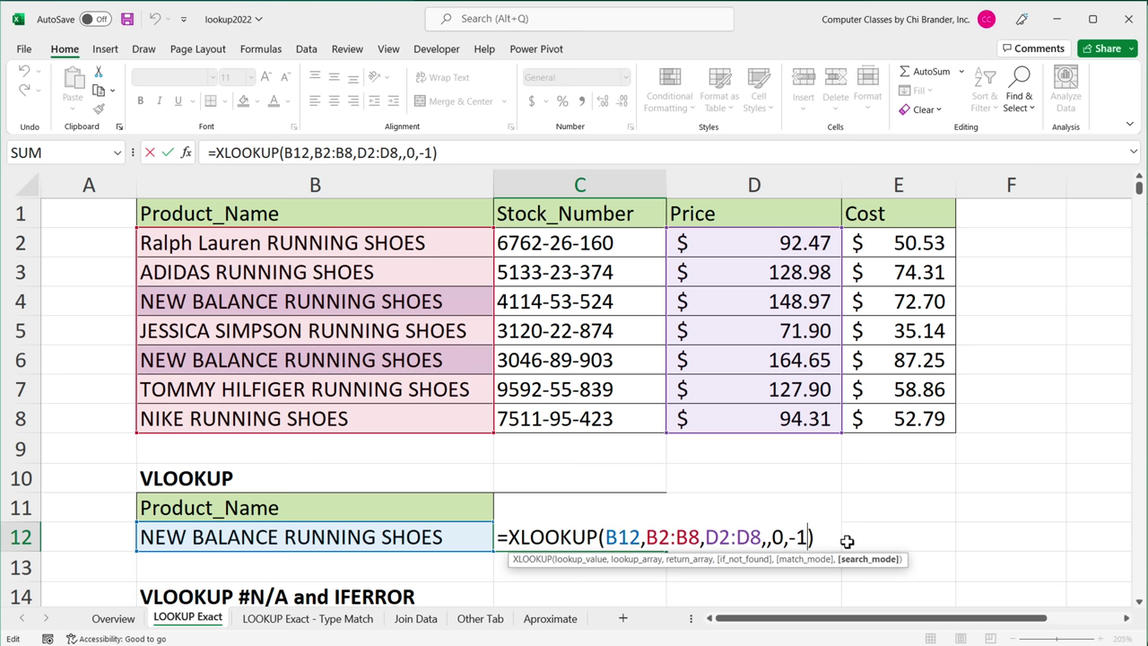
{"action": "key", "text": "BackSpace"}
{"action": "key", "text": "BackSpace"}
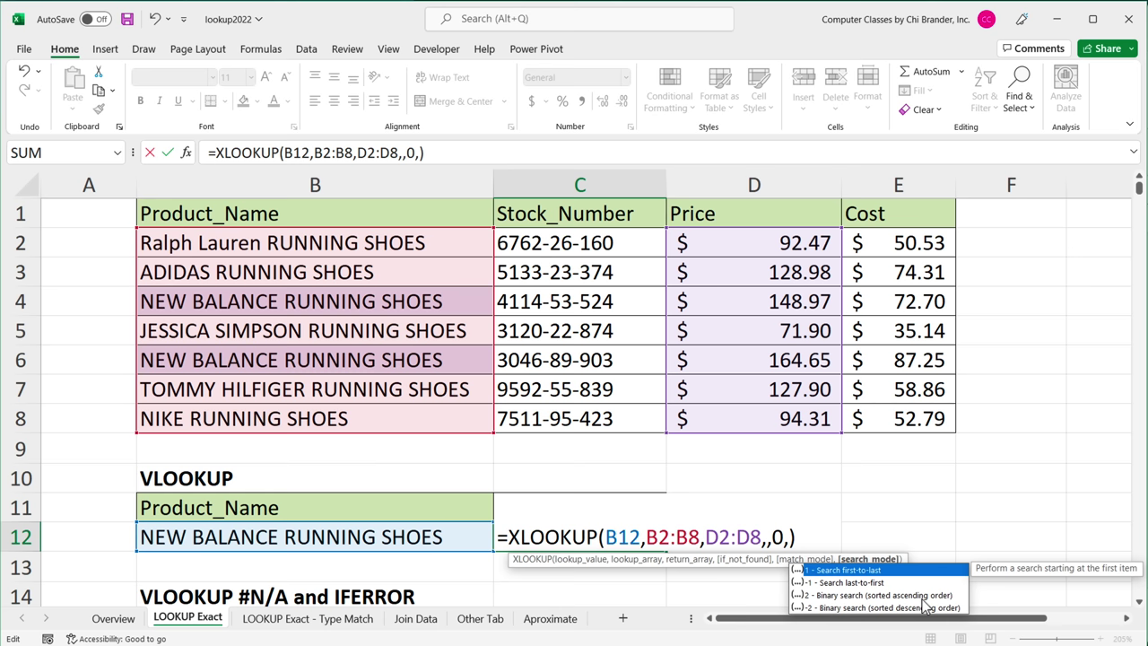
{"action": "key", "text": "Escape"}
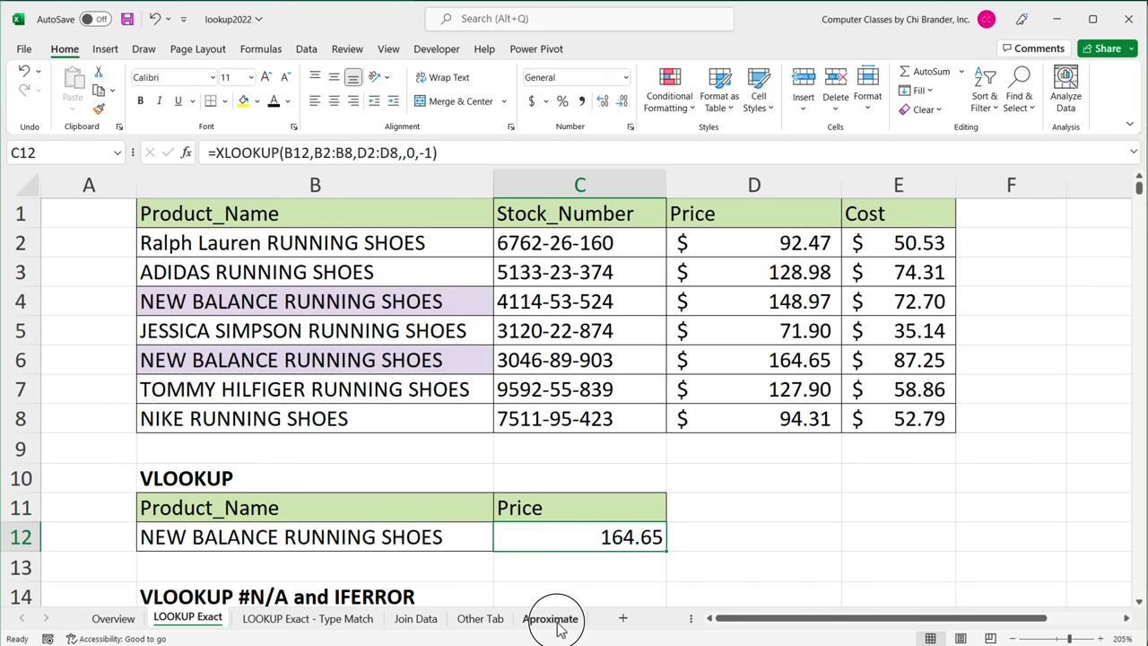
Sort the Aproximate sheet's B4:D8 commission table ascending by Sales Amount
{"action": "left_click", "coordinate": [557, 626]}
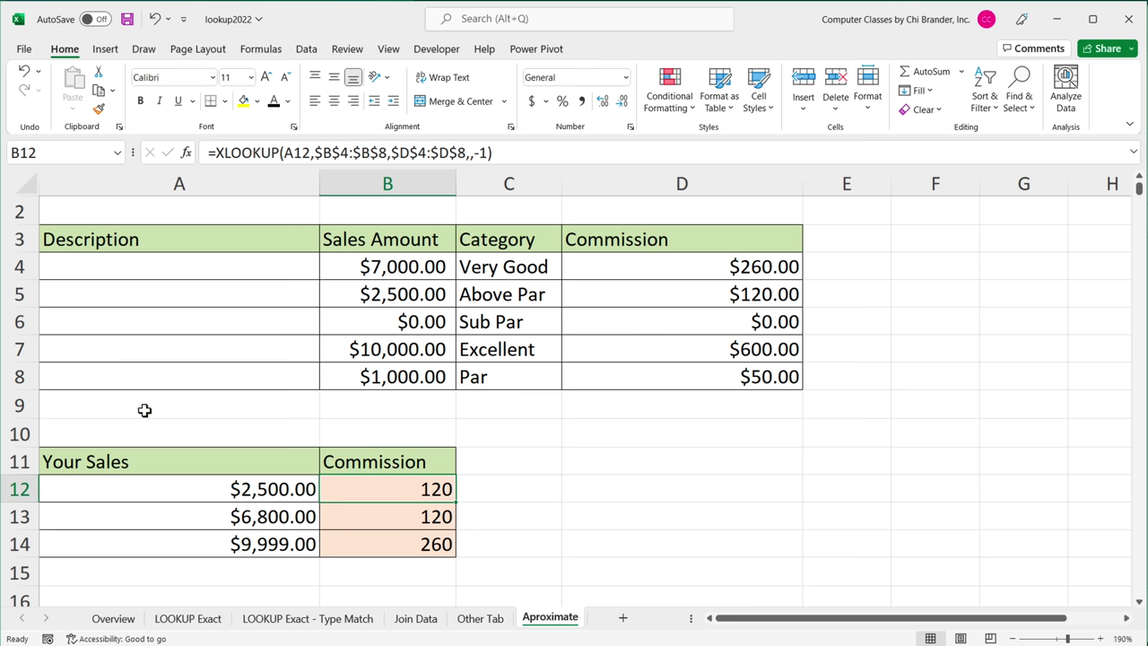
{"action": "left_click_drag", "start_coordinate": [399, 267], "coordinate": [737, 375]}
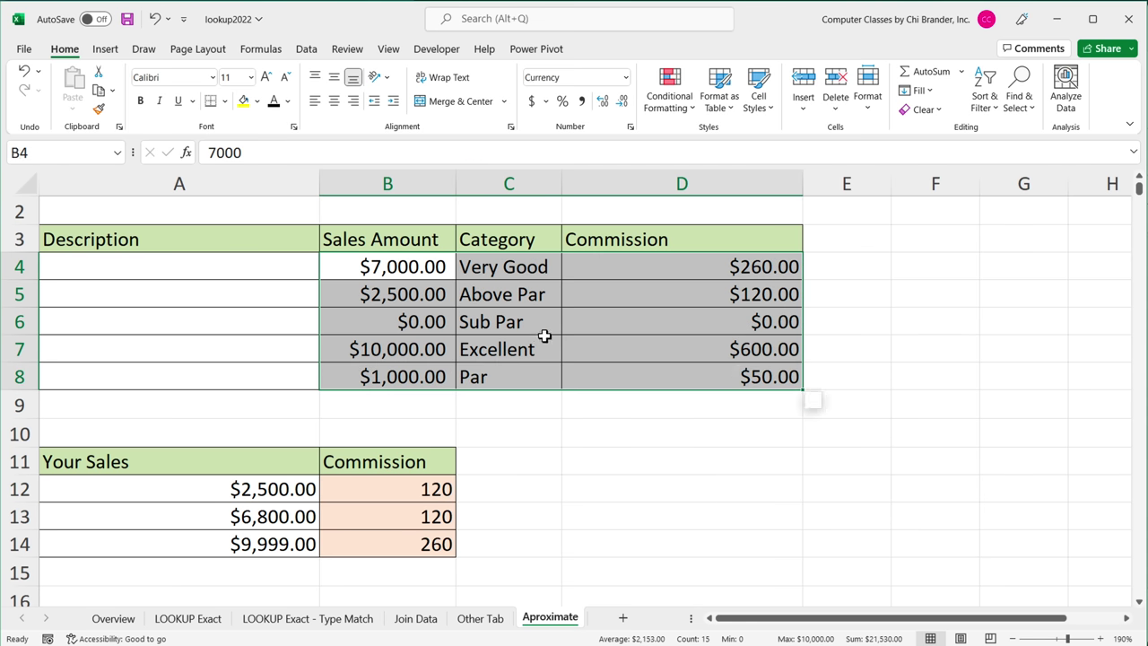
{"action": "left_click", "coordinate": [424, 266]}
{"action": "left_click_drag", "start_coordinate": [434, 268], "coordinate": [445, 385]}
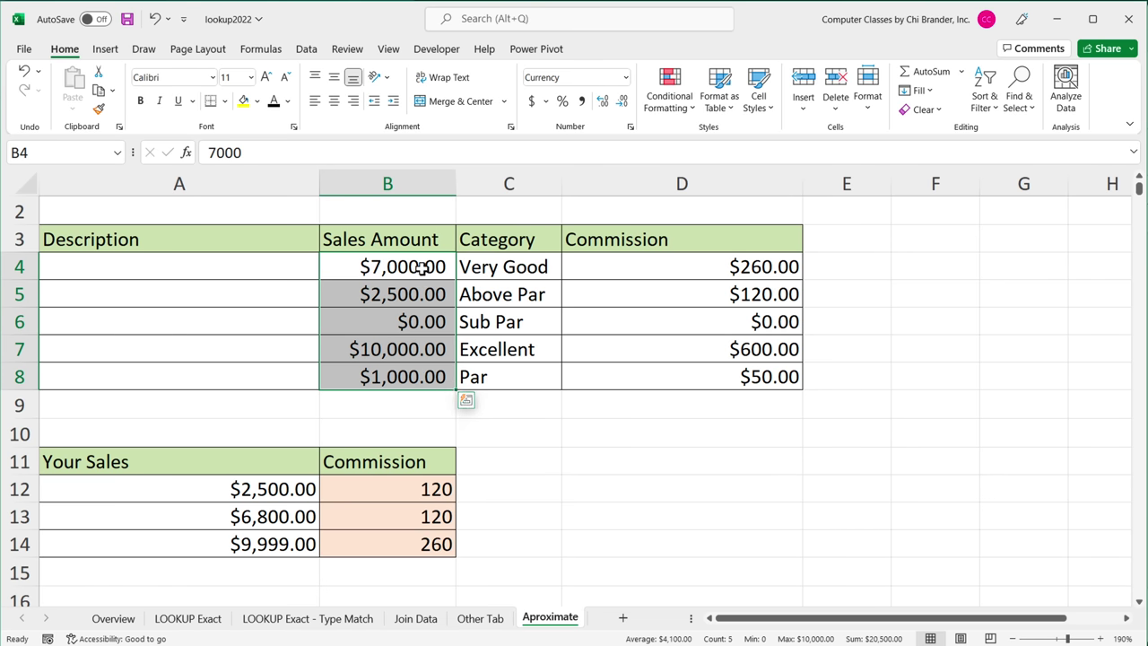
{"action": "left_click_drag", "start_coordinate": [421, 266], "coordinate": [646, 382]}
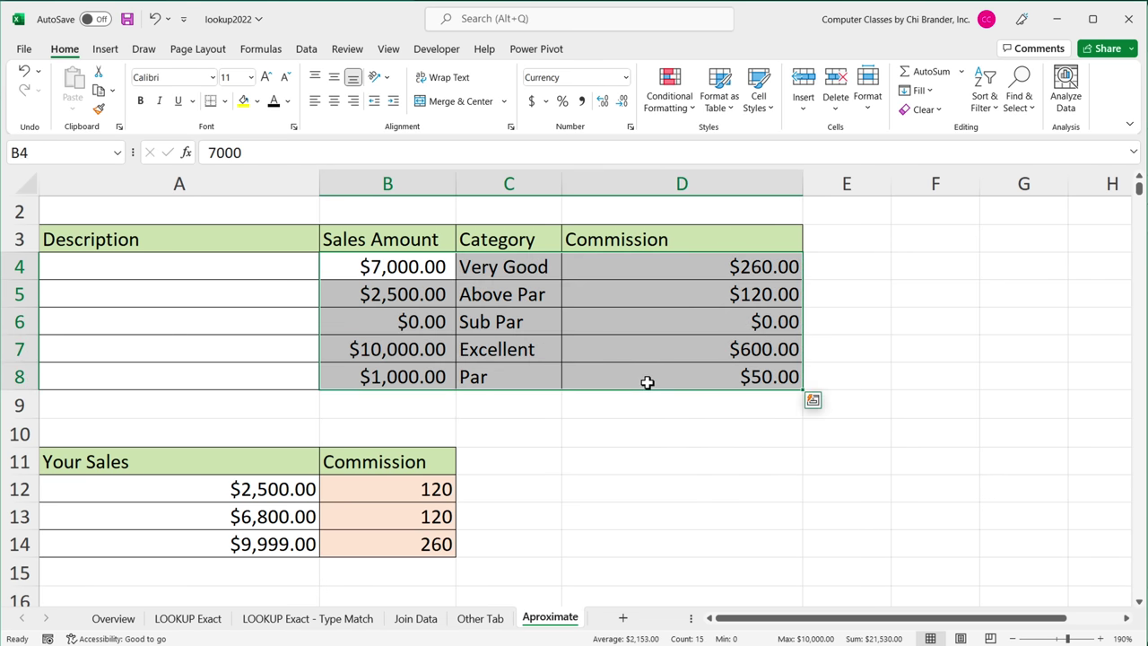
{"action": "left_click", "coordinate": [984, 105]}
{"action": "left_click", "coordinate": [1044, 130]}
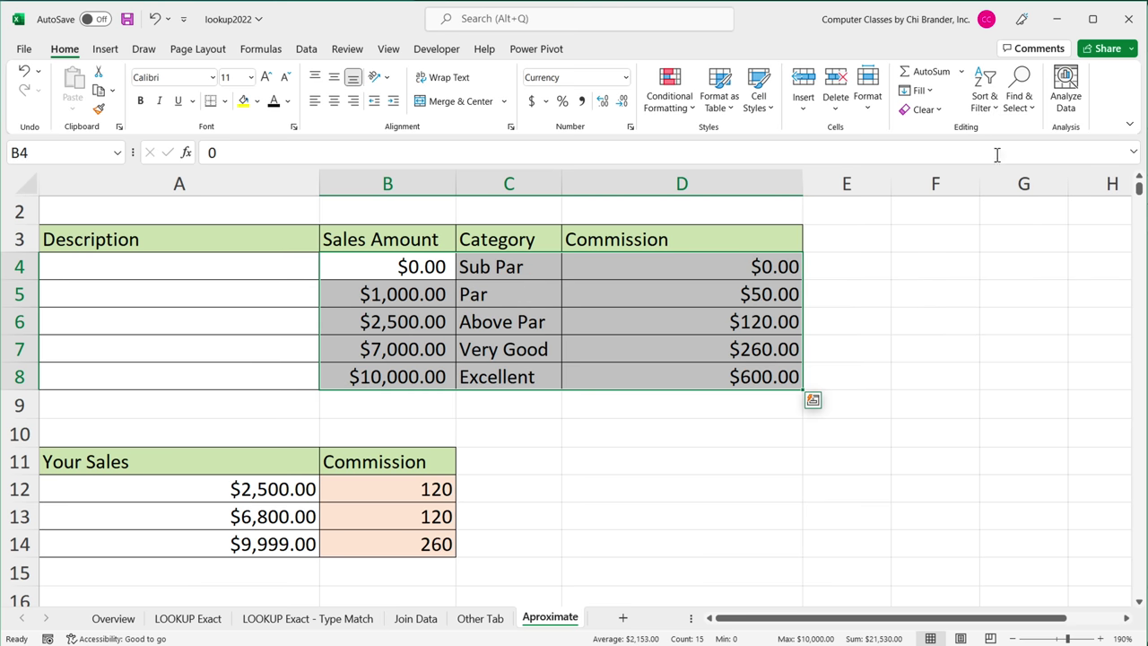
Check the sorted sales amounts and select the commission cells below B12
{"action": "left_click_drag", "start_coordinate": [402, 266], "coordinate": [403, 373]}
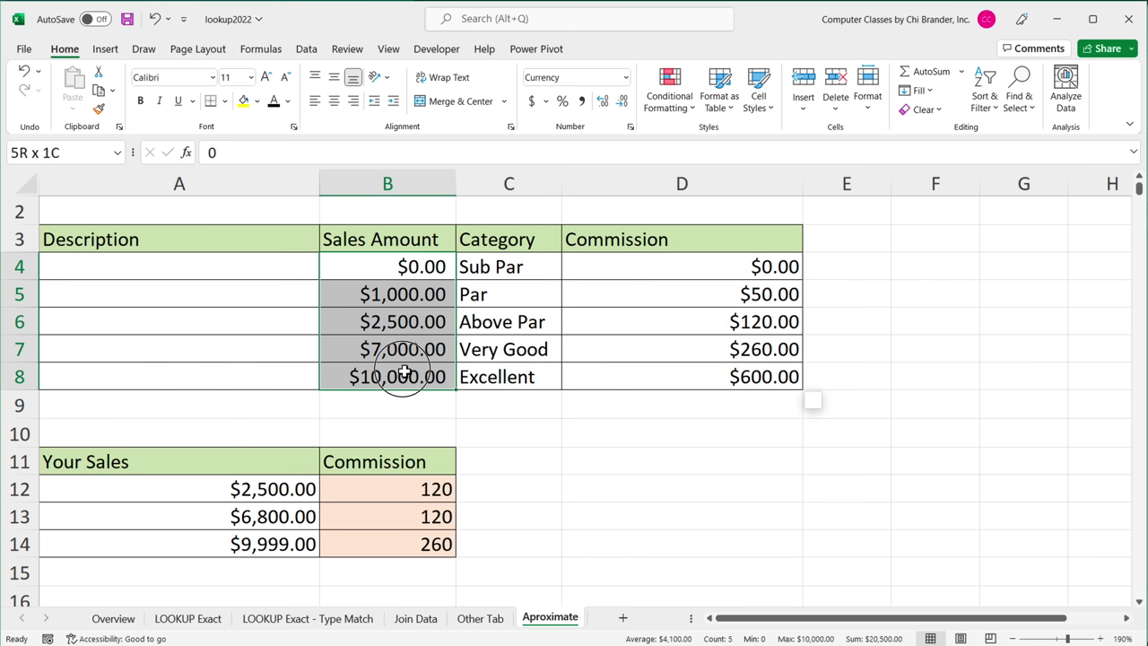
{"action": "left_click", "coordinate": [371, 502]}
{"action": "left_click_drag", "start_coordinate": [371, 517], "coordinate": [376, 570]}
Clear B13:B14, then set B12's XLOOKUP to match_mode 0 with binary search_mode 2
{"action": "key", "text": "Delete"}
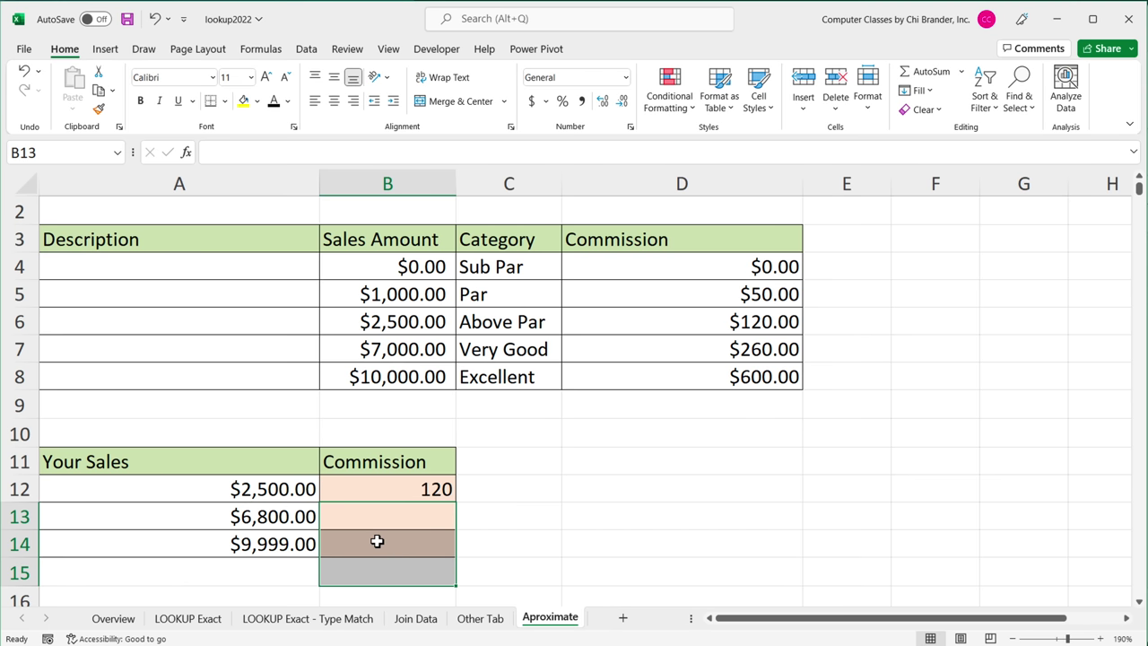
{"action": "double_click", "coordinate": [401, 489]}
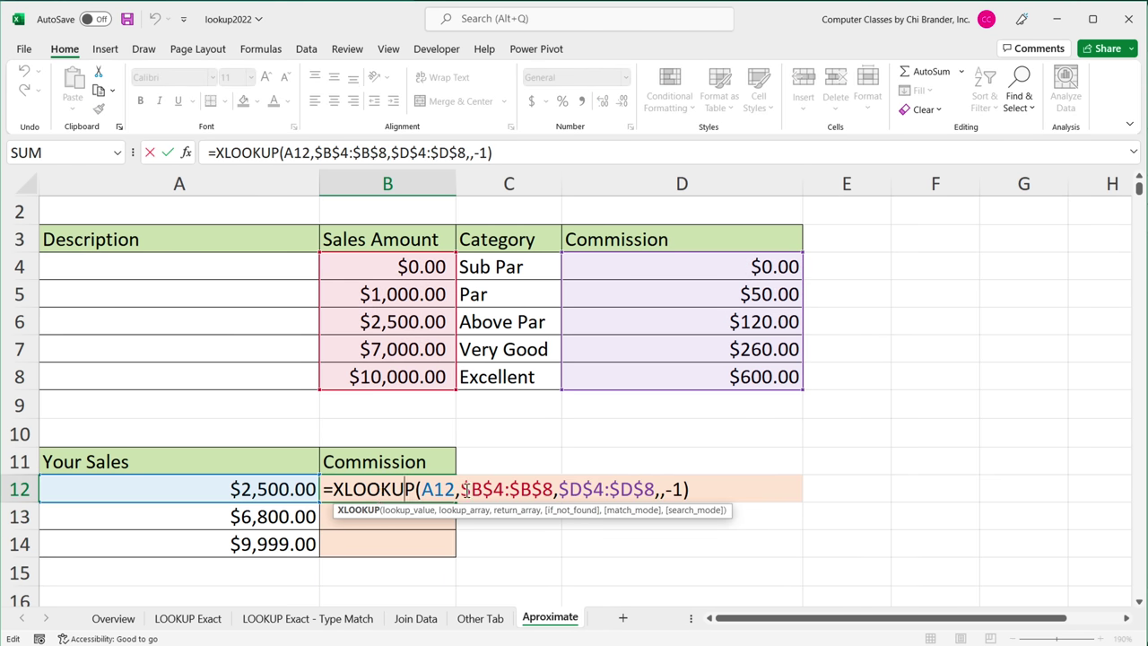
{"action": "left_click", "coordinate": [684, 490]}
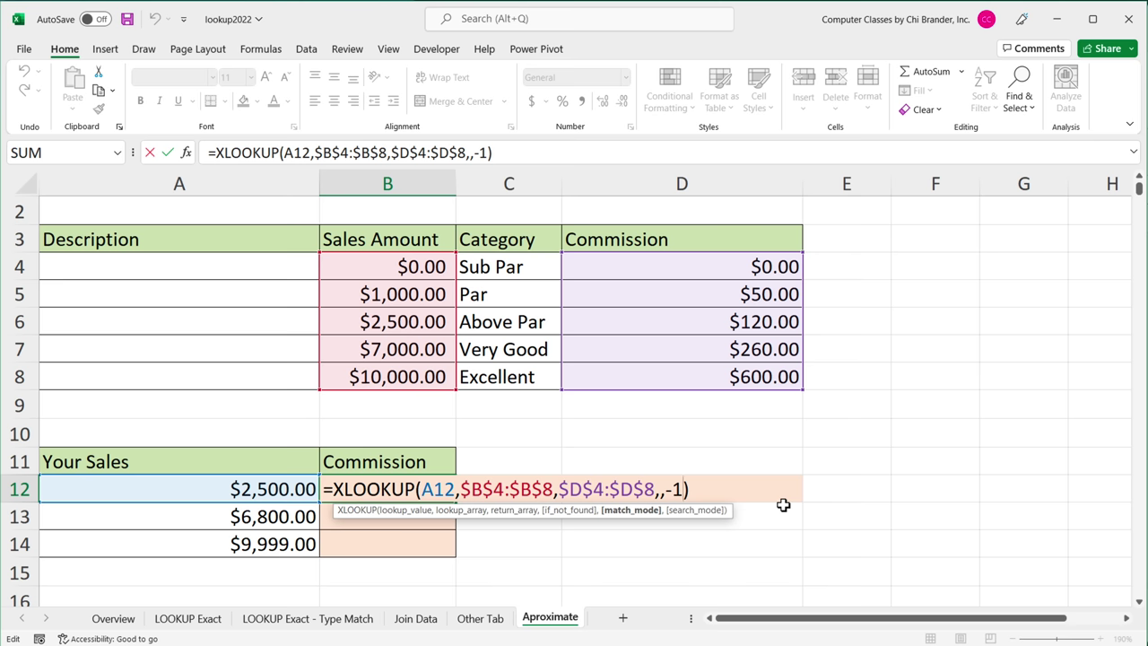
{"action": "key", "text": "BackSpace"}
{"action": "key", "text": "BackSpace"}
{"action": "type", "text": "0,"}
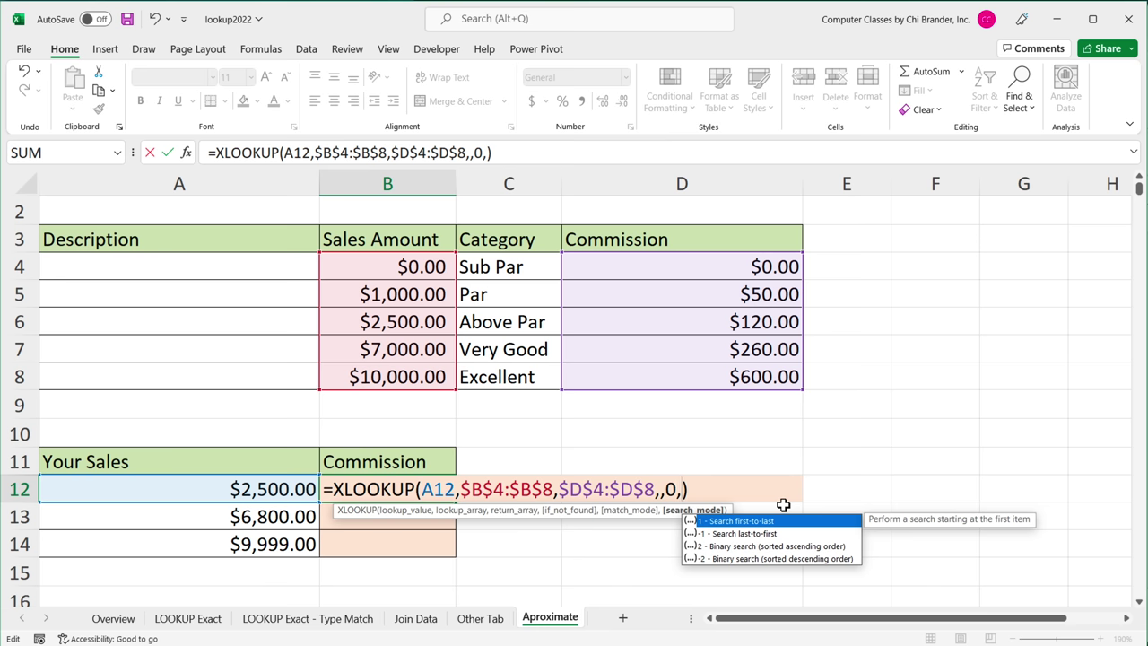
{"action": "type", "text": "2"}
{"action": "key", "text": "Return"}
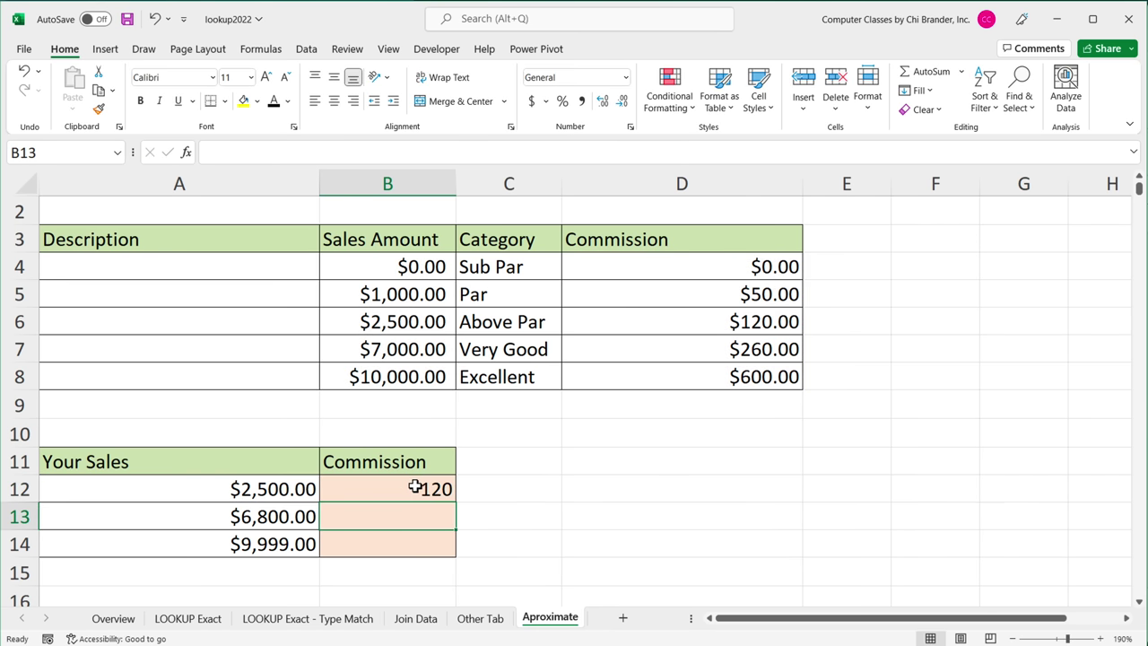
Verify B12 returns 120 for $2,500 against the ascending Sales Amounts in B4:B8
{"action": "left_click", "coordinate": [416, 488]}
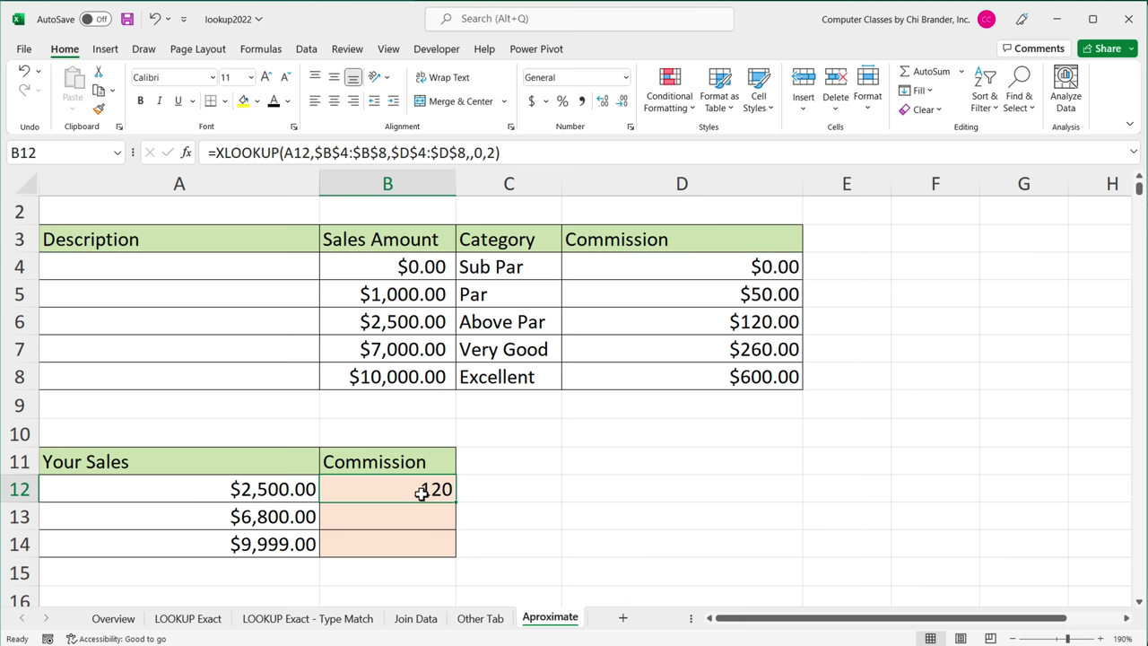
{"action": "left_click_drag", "start_coordinate": [417, 266], "coordinate": [421, 392]}
{"action": "left_click", "coordinate": [411, 266]}
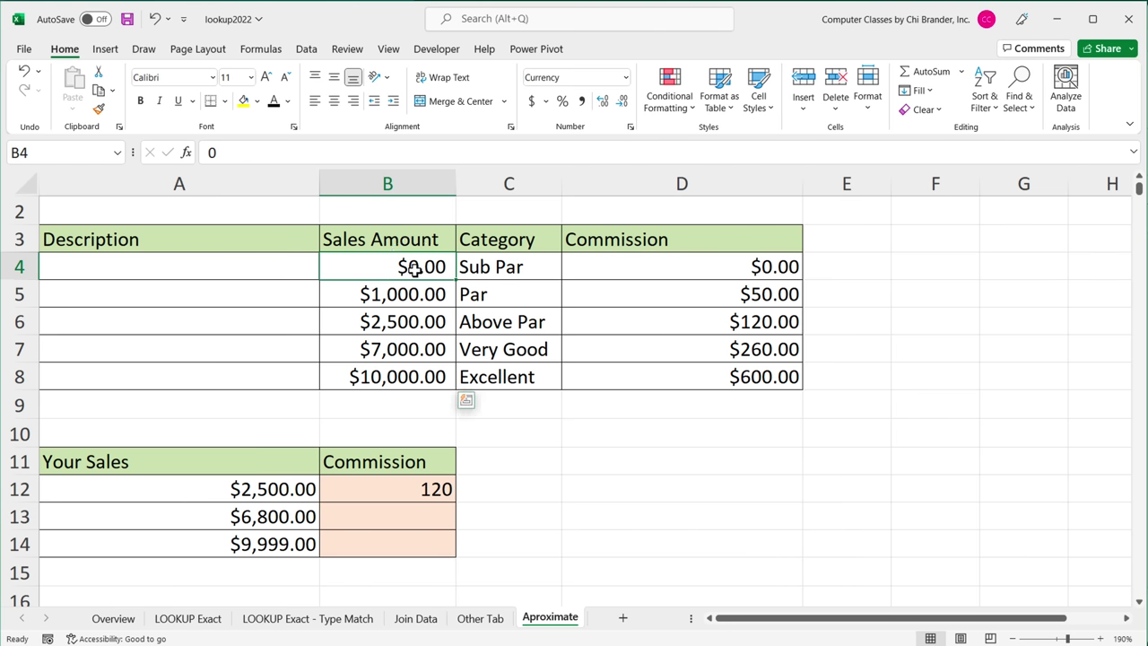
{"action": "left_click", "coordinate": [405, 388]}
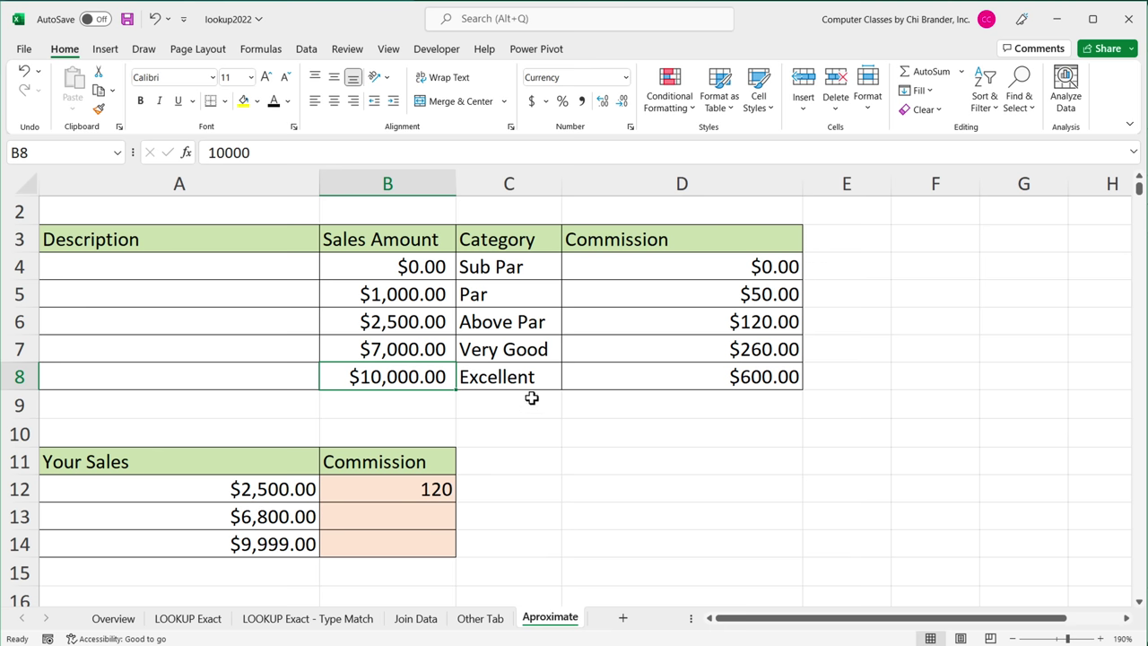
Enter the sample numbers 6, 2, 88, 4, 5, 77 and 9 down I3:I9
{"action": "left_click", "coordinate": [993, 288]}
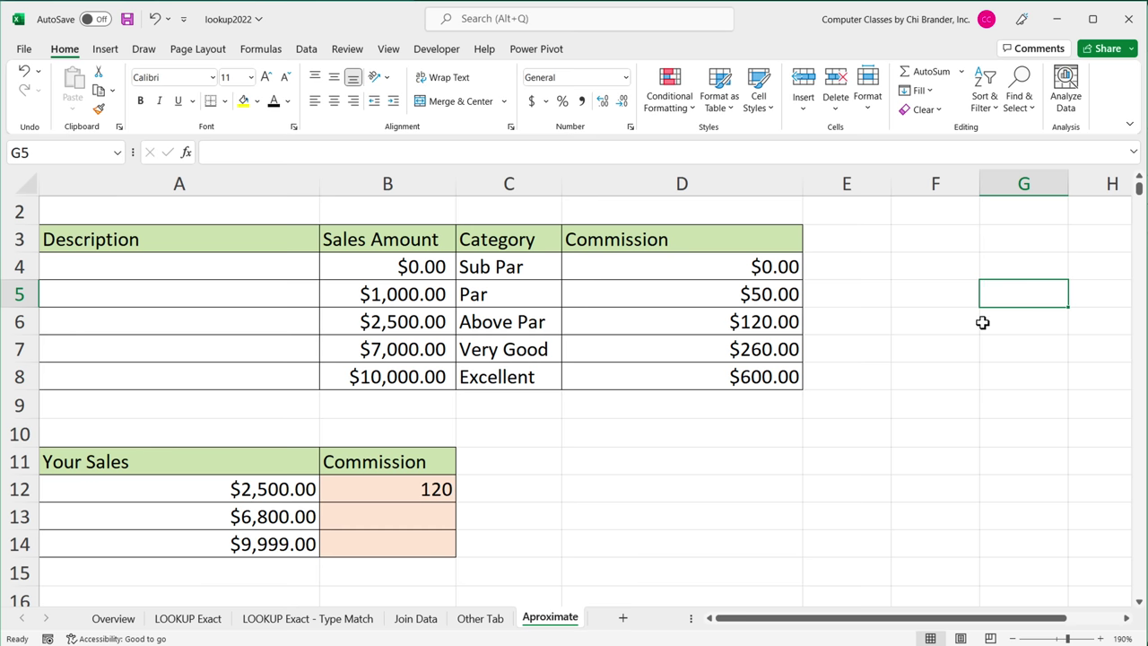
{"action": "key", "text": "Right"}
{"action": "key", "text": "Right"}
{"action": "key", "text": "Right"}
{"action": "key", "text": "Right"}
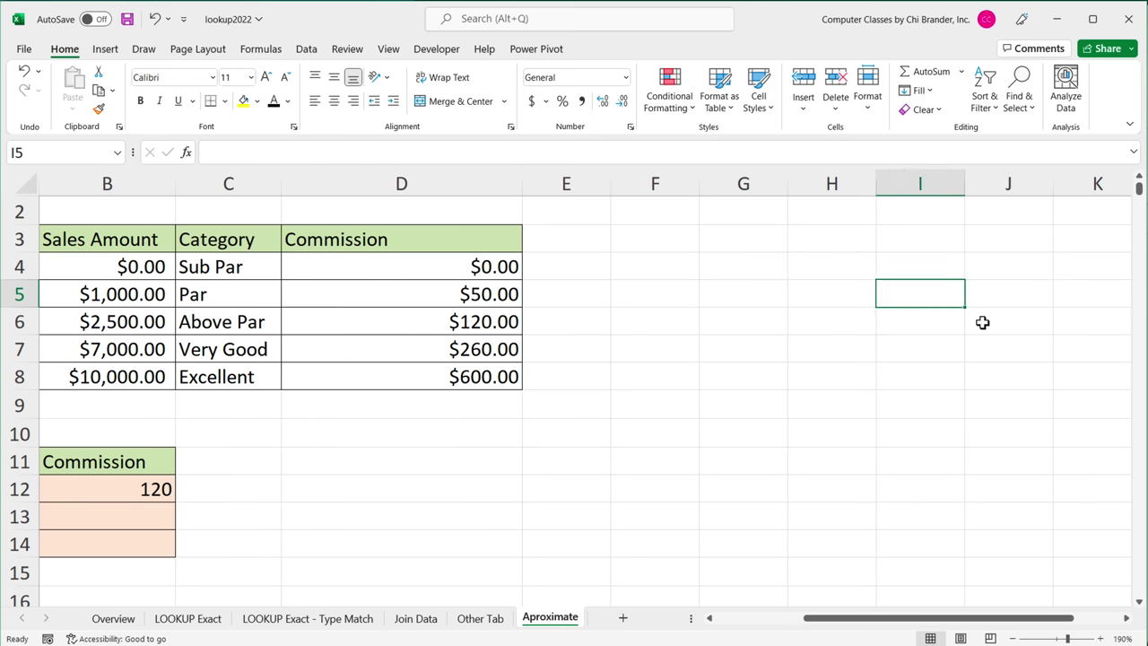
{"action": "key", "text": "Left"}
{"action": "key", "text": "Left"}
{"action": "key", "text": "Up"}
{"action": "key", "text": "Up"}
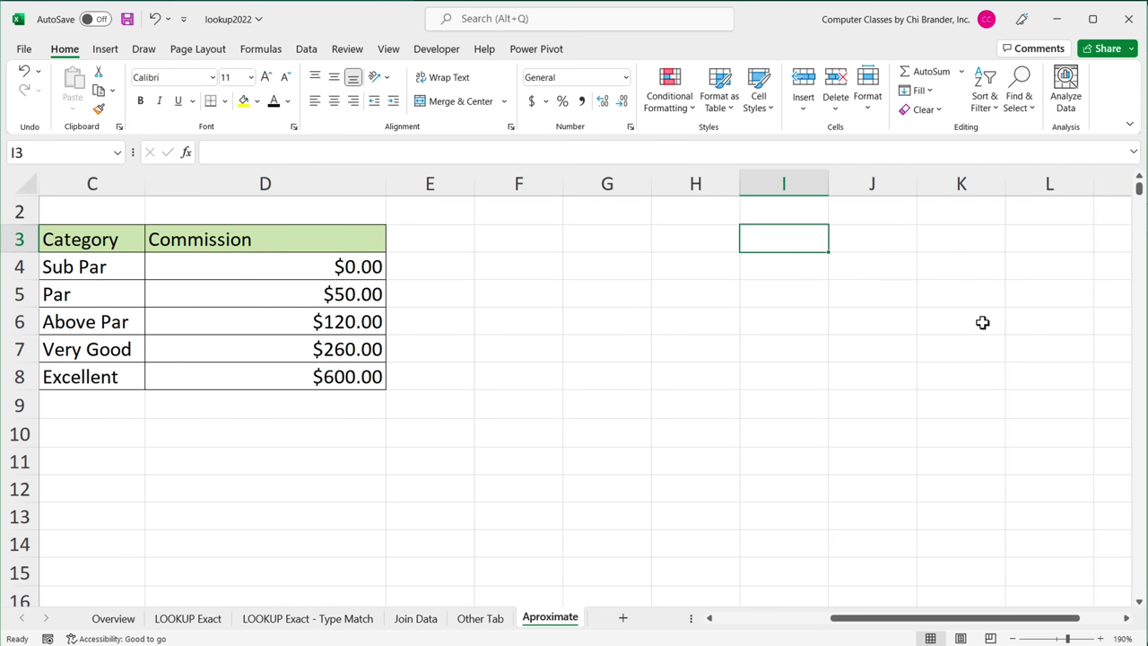
{"action": "type", "text": "6"}
{"action": "key", "text": "Return"}
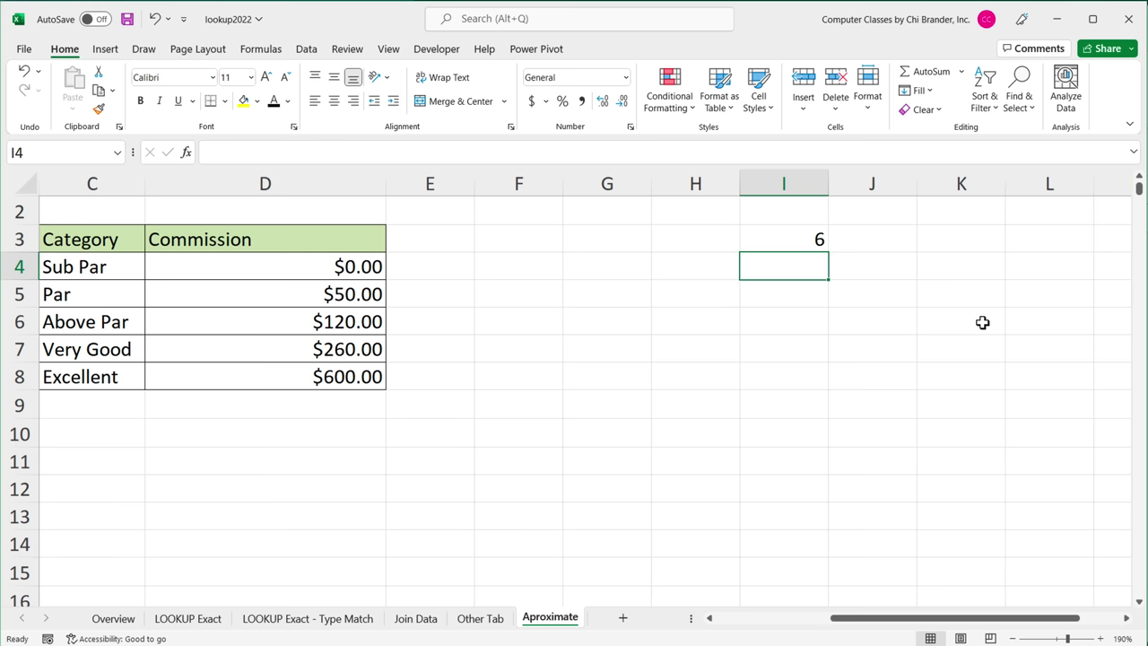
{"action": "type", "text": "2"}
{"action": "key", "text": "Return"}
{"action": "type", "text": "88"}
{"action": "key", "text": "Return"}
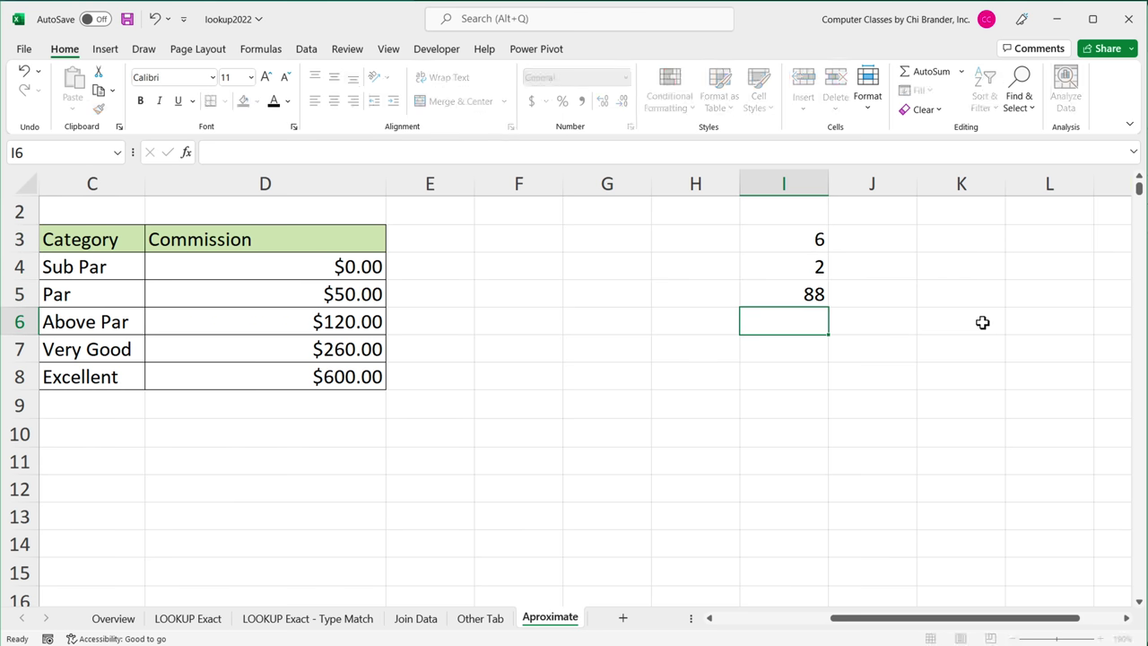
{"action": "type", "text": "4"}
{"action": "key", "text": "Return"}
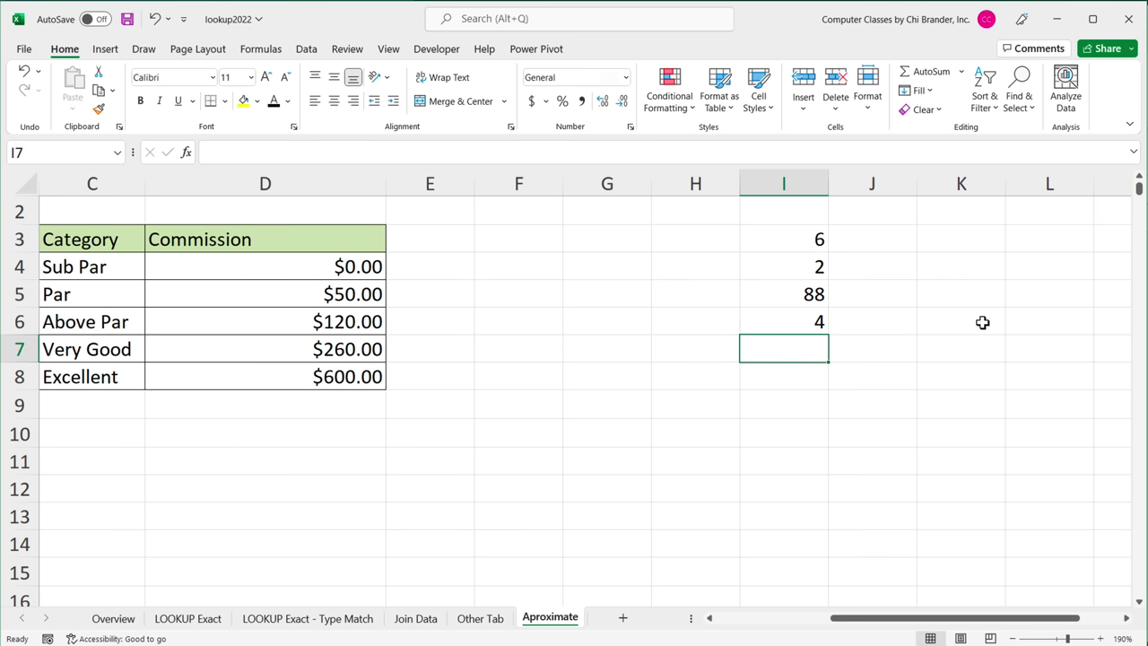
{"action": "type", "text": "5"}
{"action": "key", "text": "Return"}
{"action": "type", "text": "77"}
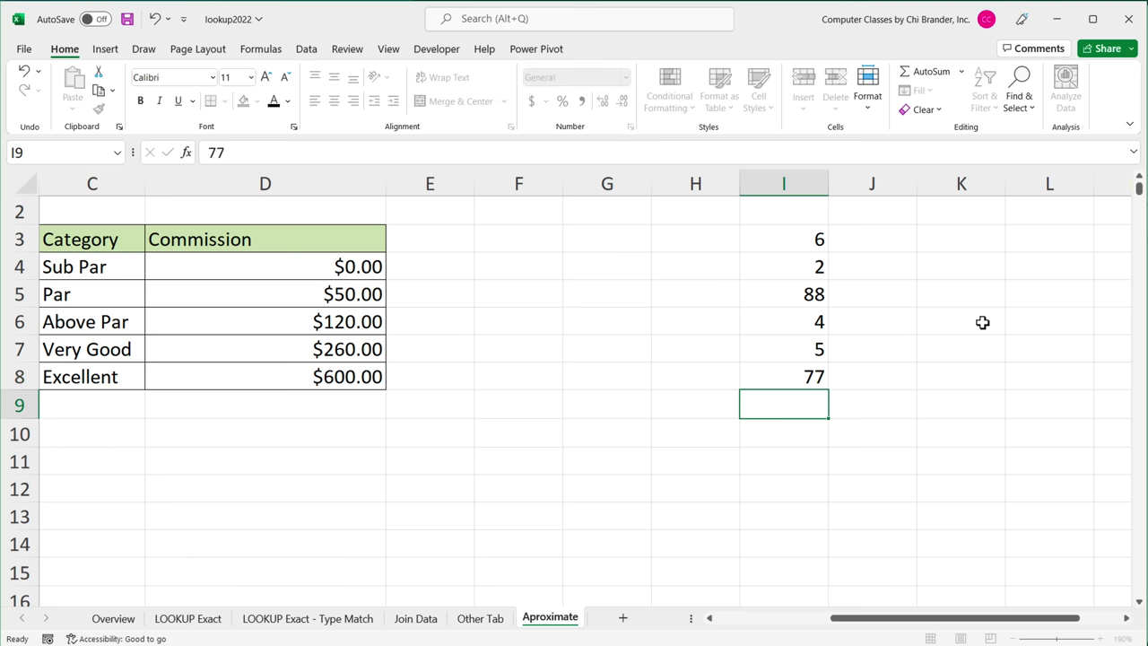
{"action": "key", "text": "Return"}
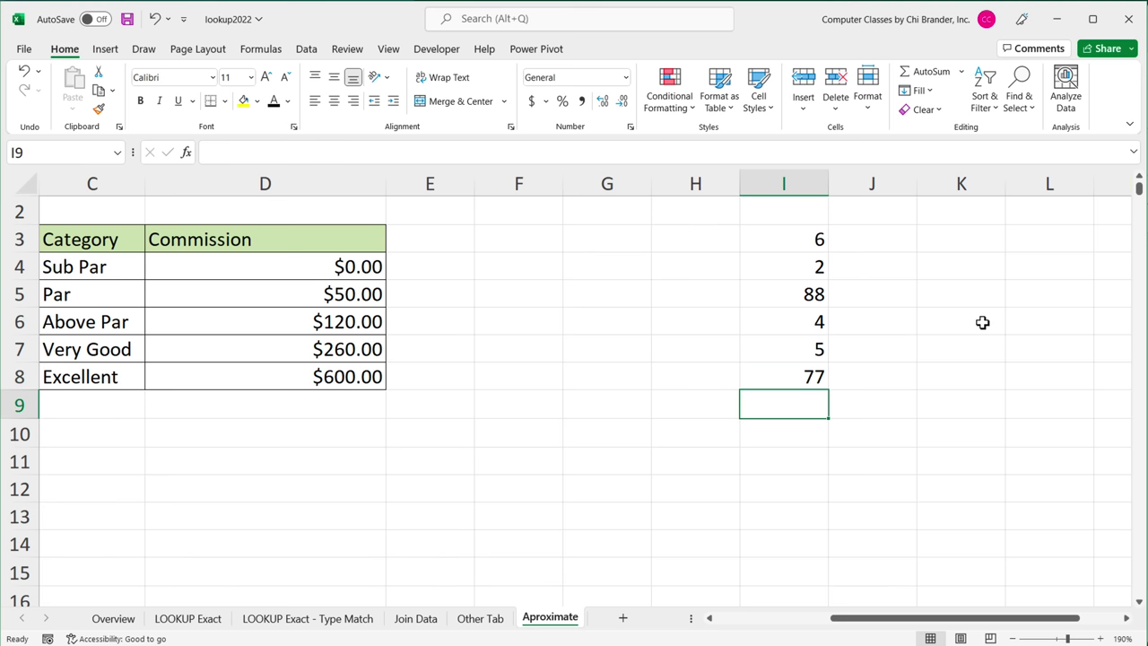
{"action": "type", "text": "9"}
{"action": "key", "text": "Return"}
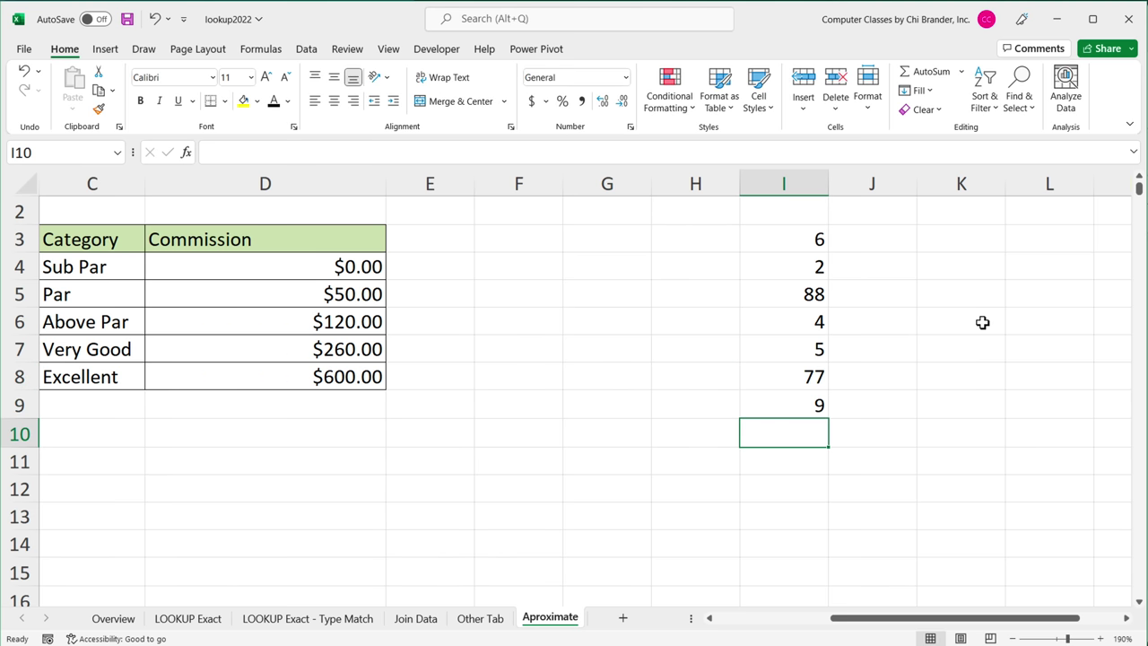
Review the list values one by one and select the number list I3:I9
{"action": "left_click", "coordinate": [1096, 376]}
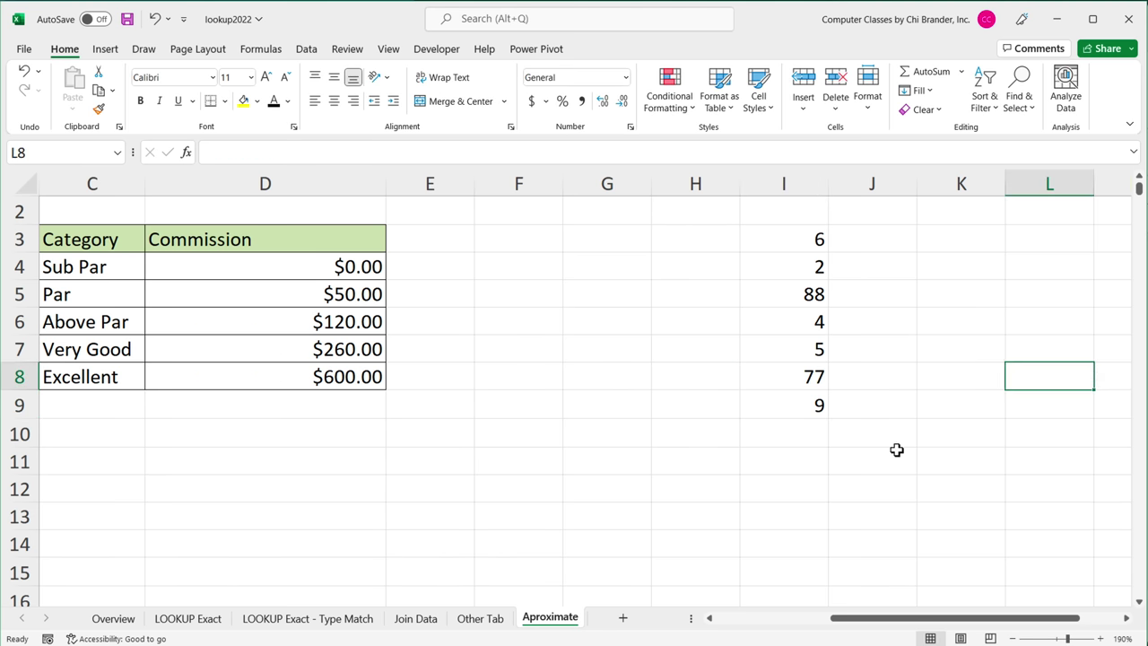
{"action": "left_click", "coordinate": [1061, 350]}
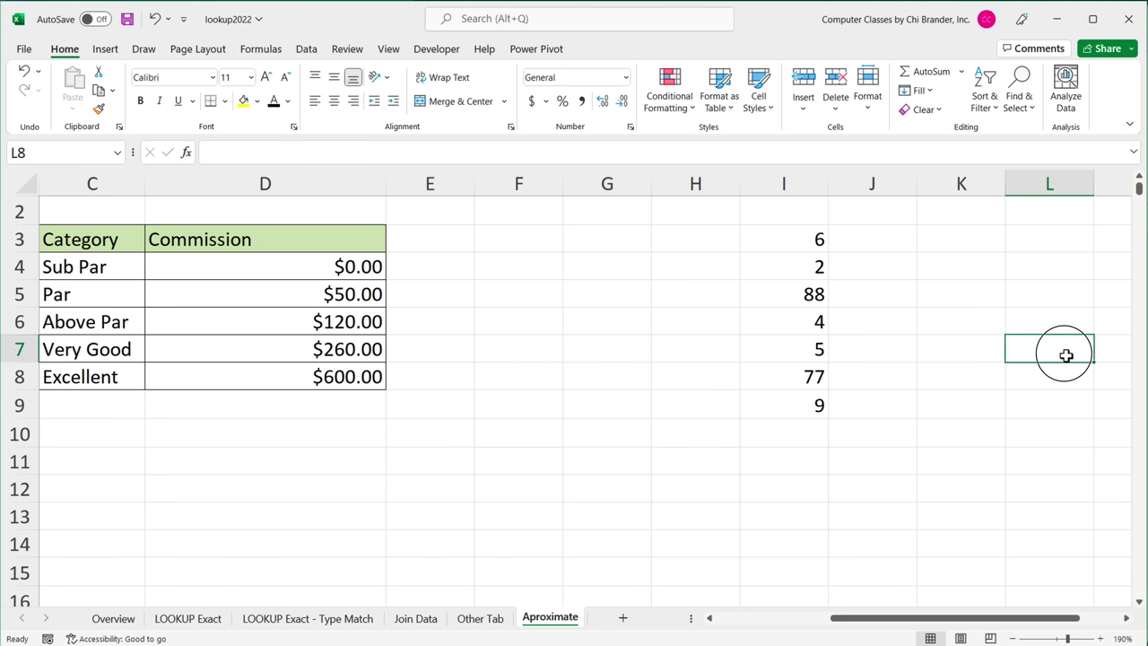
{"action": "left_click", "coordinate": [786, 237]}
{"action": "left_click", "coordinate": [805, 267]}
{"action": "left_click", "coordinate": [803, 296]}
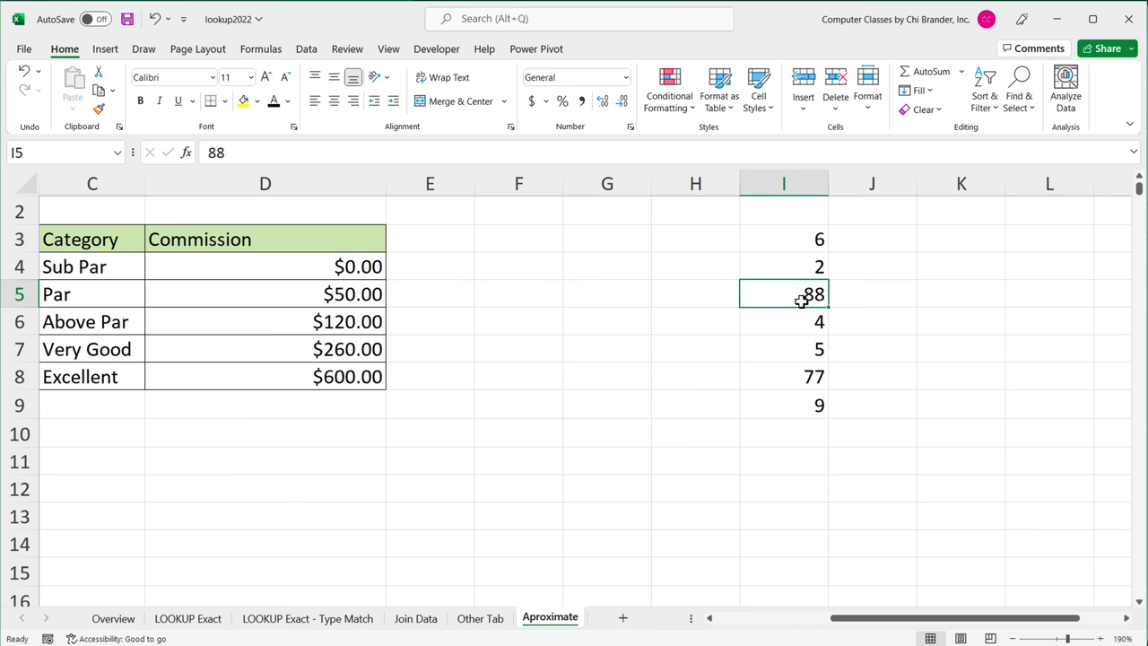
{"action": "left_click", "coordinate": [802, 328]}
{"action": "left_click", "coordinate": [802, 352]}
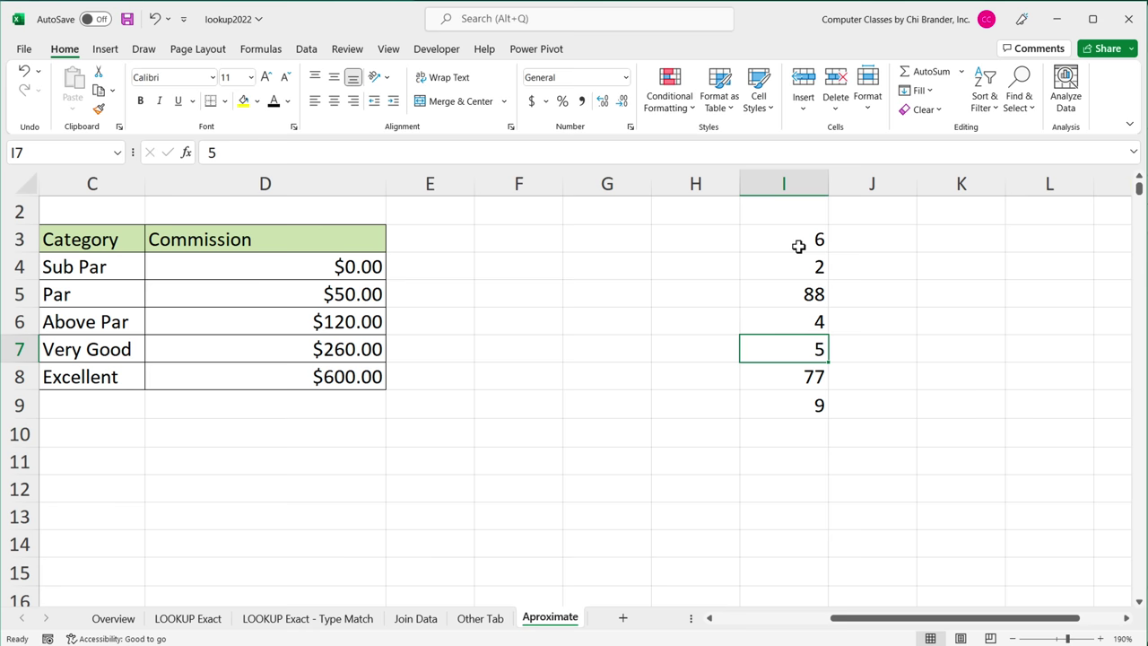
{"action": "left_click_drag", "start_coordinate": [799, 244], "coordinate": [808, 407]}
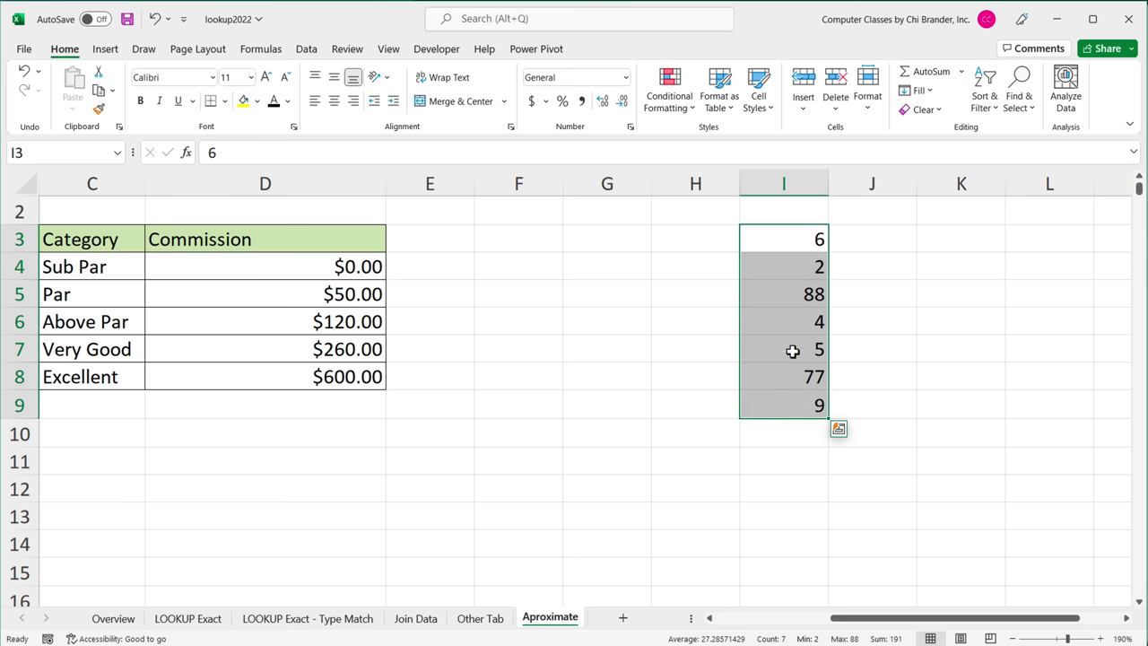
{"action": "left_click", "coordinate": [794, 238]}
{"action": "left_click", "coordinate": [793, 267]}
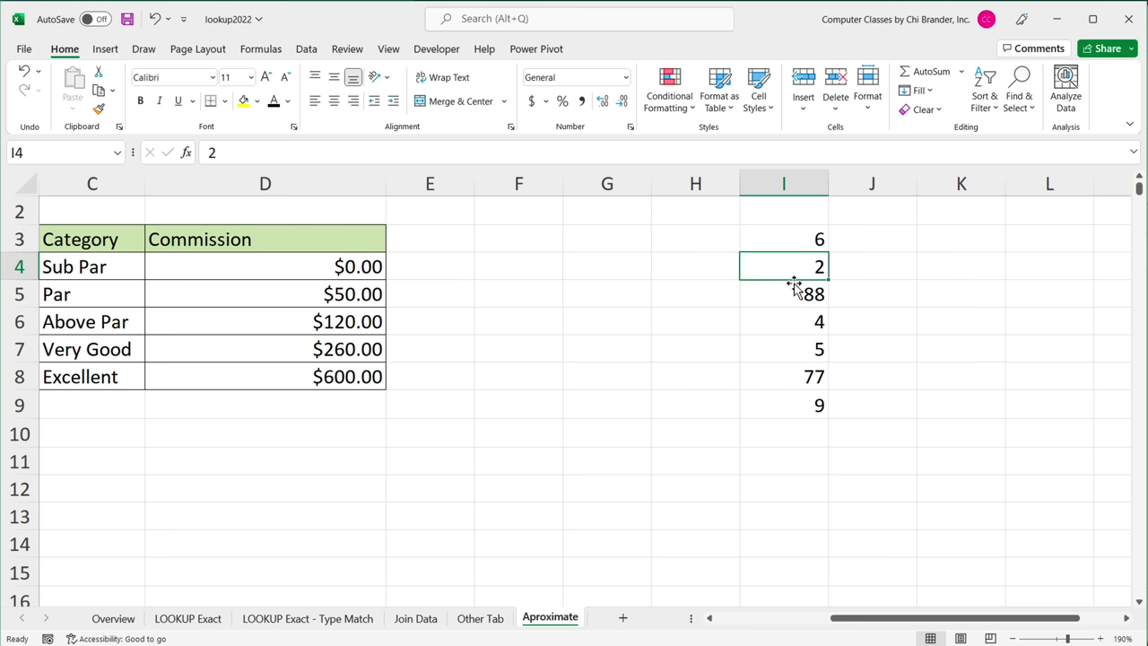
{"action": "left_click", "coordinate": [795, 294]}
{"action": "left_click", "coordinate": [799, 328]}
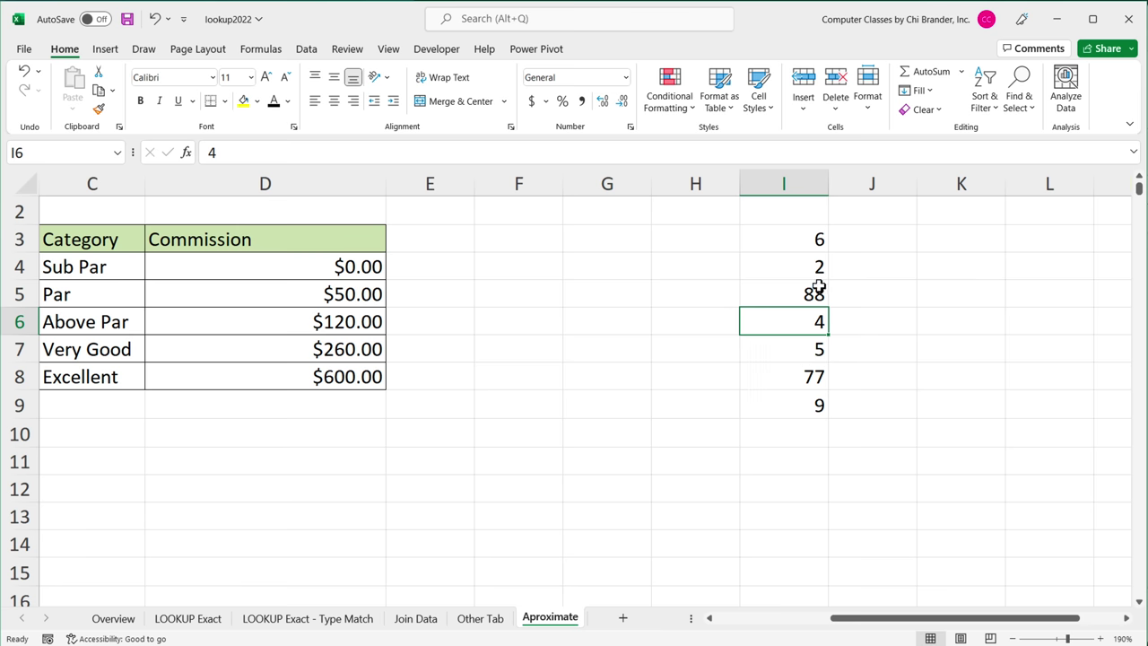
{"action": "left_click_drag", "start_coordinate": [815, 238], "coordinate": [818, 409]}
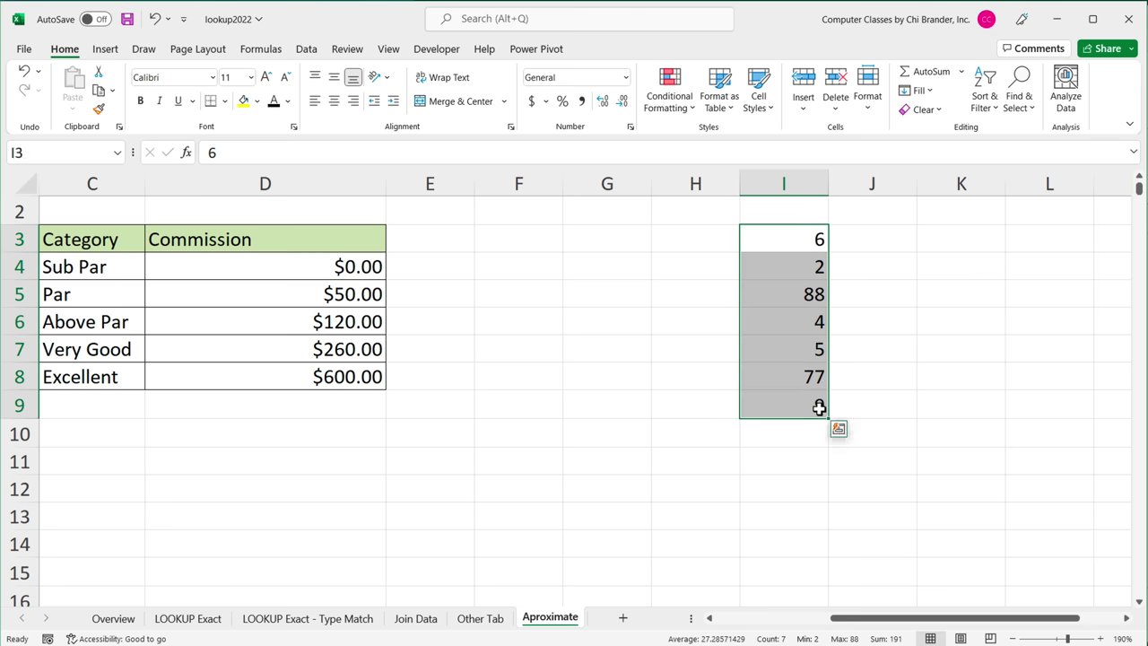
Move the 5 from I7 down to I10 and put 98 in I7
{"action": "left_click", "coordinate": [813, 352]}
{"action": "left_click", "coordinate": [799, 247]}
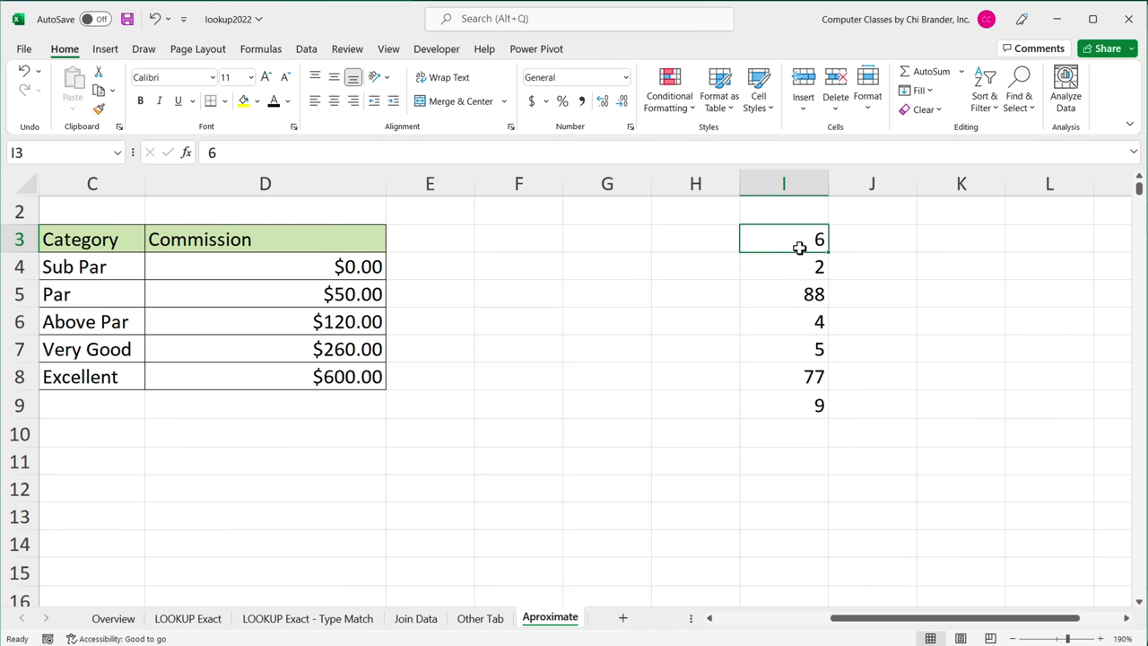
{"action": "left_click", "coordinate": [801, 264]}
{"action": "left_click", "coordinate": [802, 295]}
{"action": "left_click", "coordinate": [810, 322]}
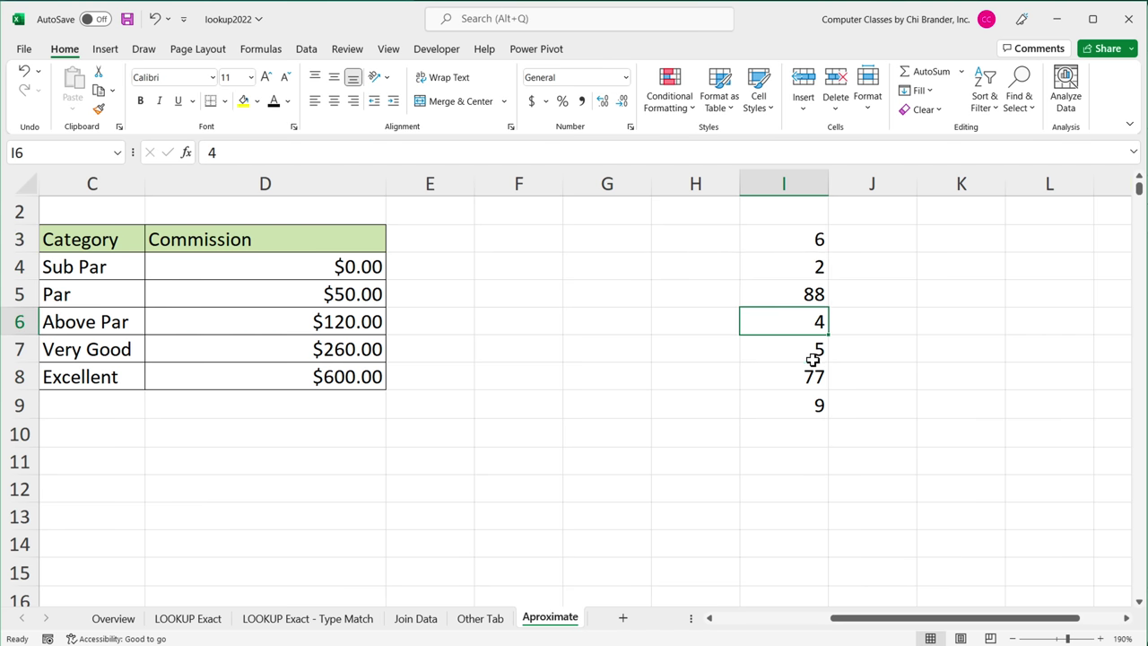
{"action": "left_click", "coordinate": [814, 353]}
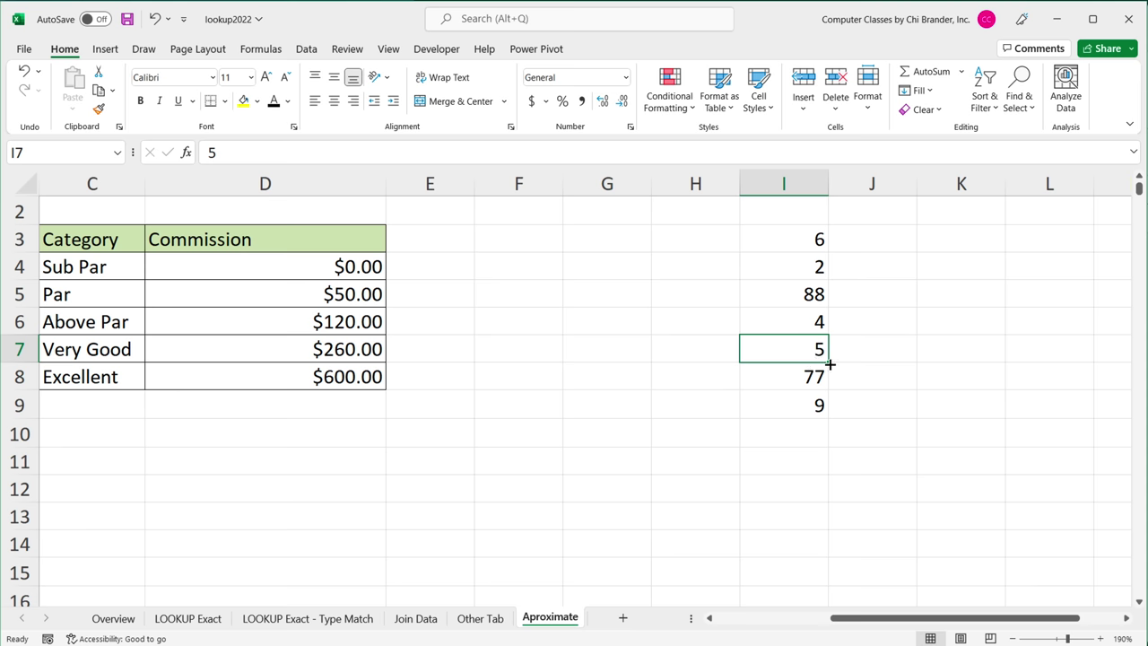
{"action": "key", "text": "ctrl+c"}
{"action": "left_click", "coordinate": [810, 430]}
{"action": "key", "text": "ctrl+v"}
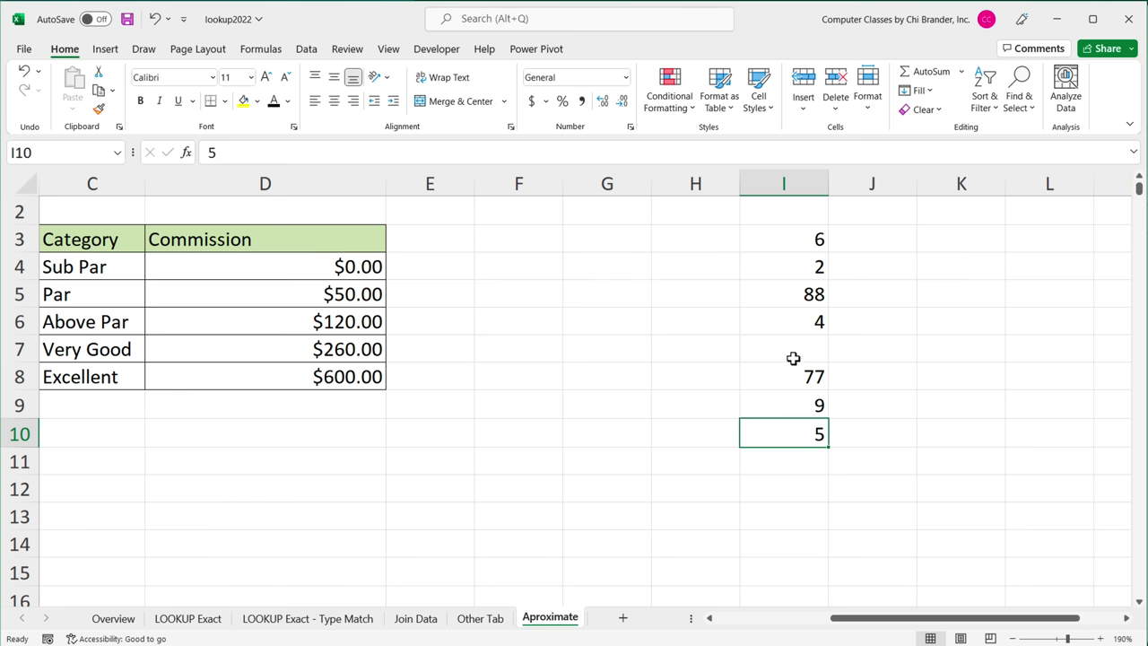
{"action": "left_click", "coordinate": [795, 354]}
{"action": "type", "text": "98"}
{"action": "left_click", "coordinate": [956, 409]}
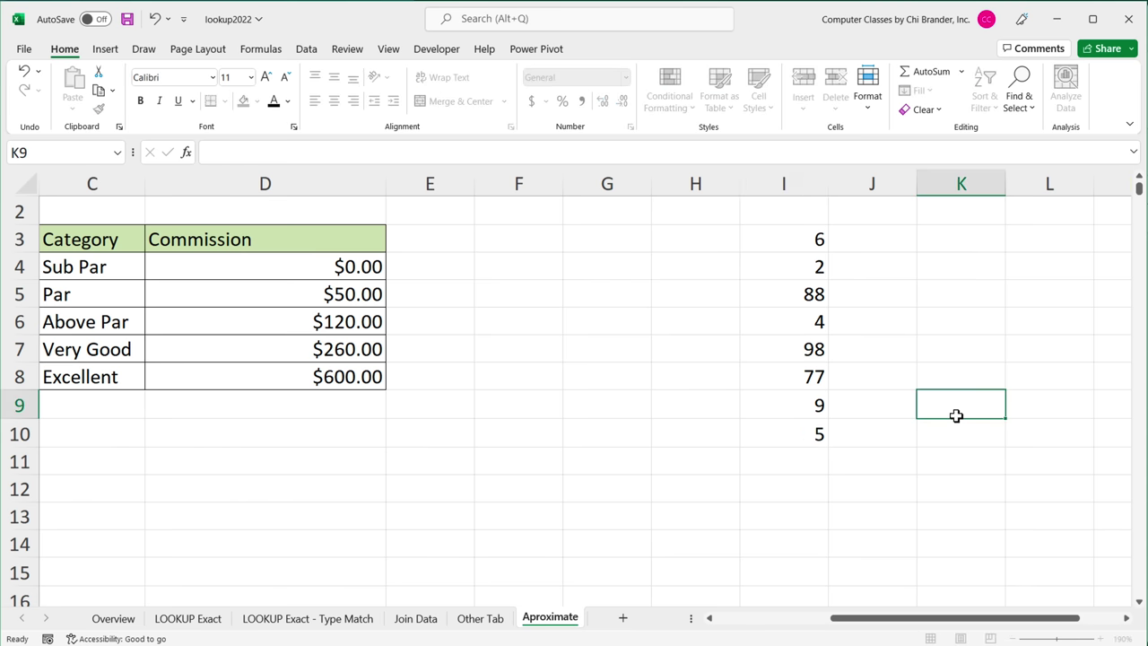
Check each value in column I and select the range I3:I10
{"action": "left_click", "coordinate": [795, 242]}
{"action": "left_click", "coordinate": [799, 267]}
{"action": "left_click", "coordinate": [799, 292]}
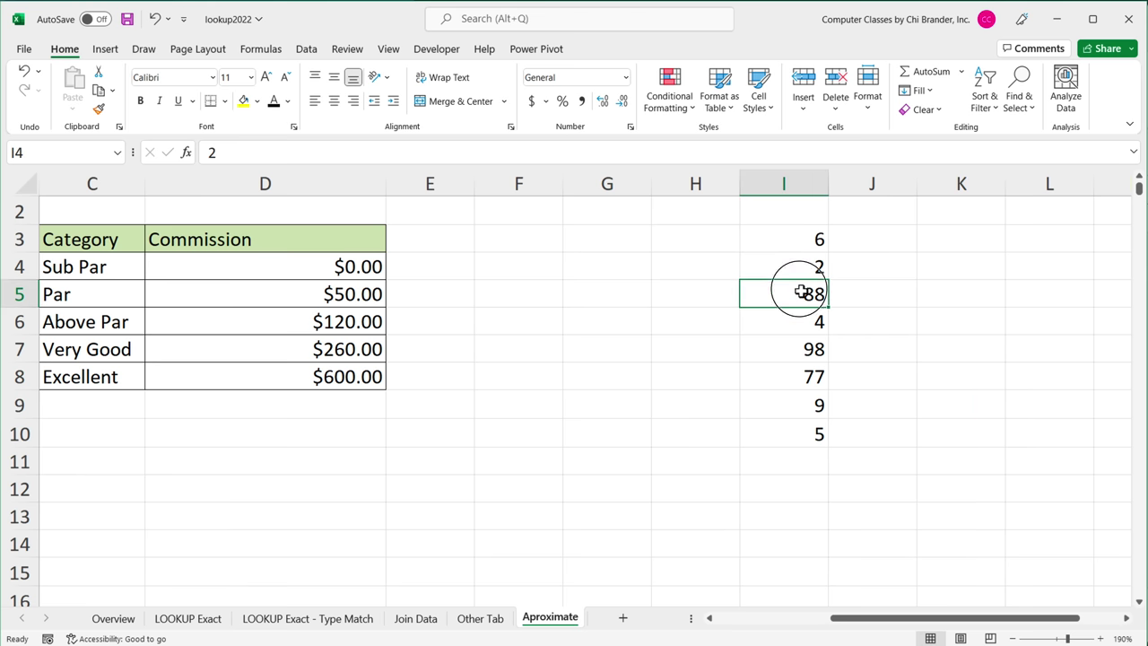
{"action": "left_click", "coordinate": [802, 322]}
{"action": "left_click", "coordinate": [810, 349]}
{"action": "left_click", "coordinate": [803, 381]}
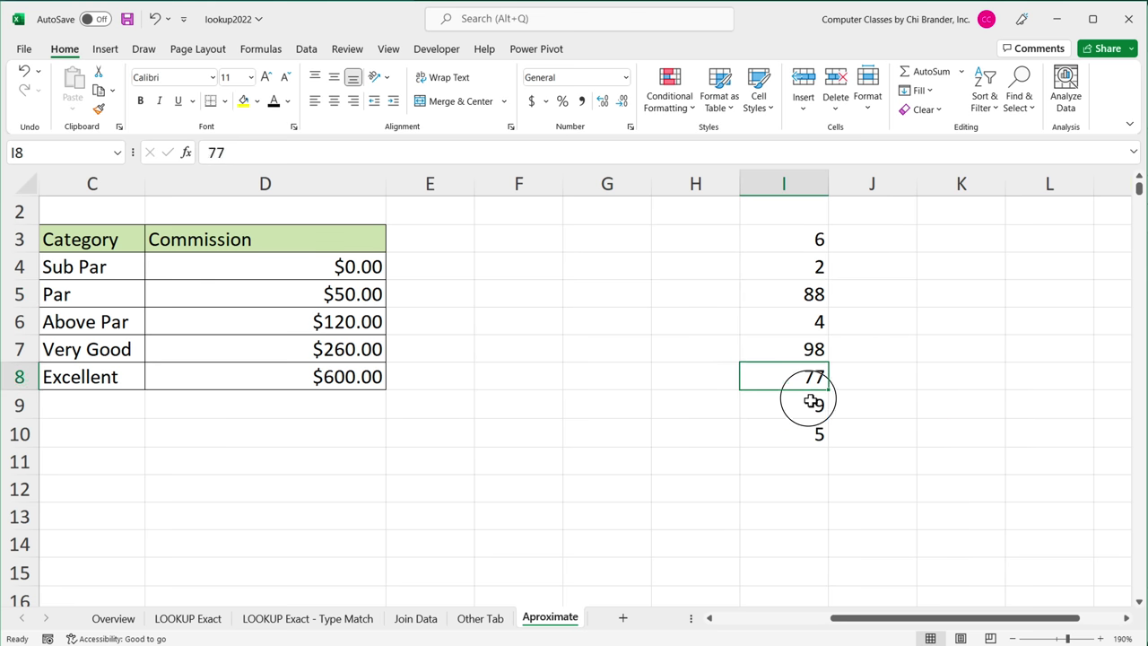
{"action": "left_click", "coordinate": [813, 406]}
{"action": "left_click", "coordinate": [815, 433]}
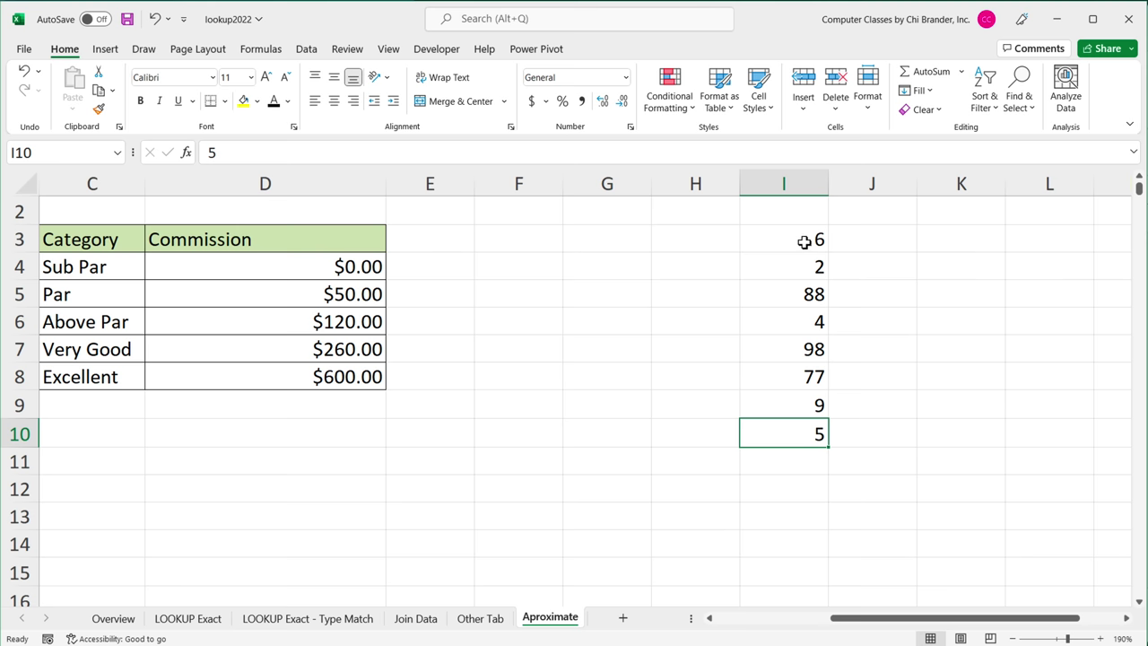
{"action": "left_click_drag", "start_coordinate": [806, 242], "coordinate": [811, 435]}
Sort I3:I10 smallest to largest, giving 2, 4, 5, 6, 9, 77, 88, 98
{"action": "left_click", "coordinate": [983, 100]}
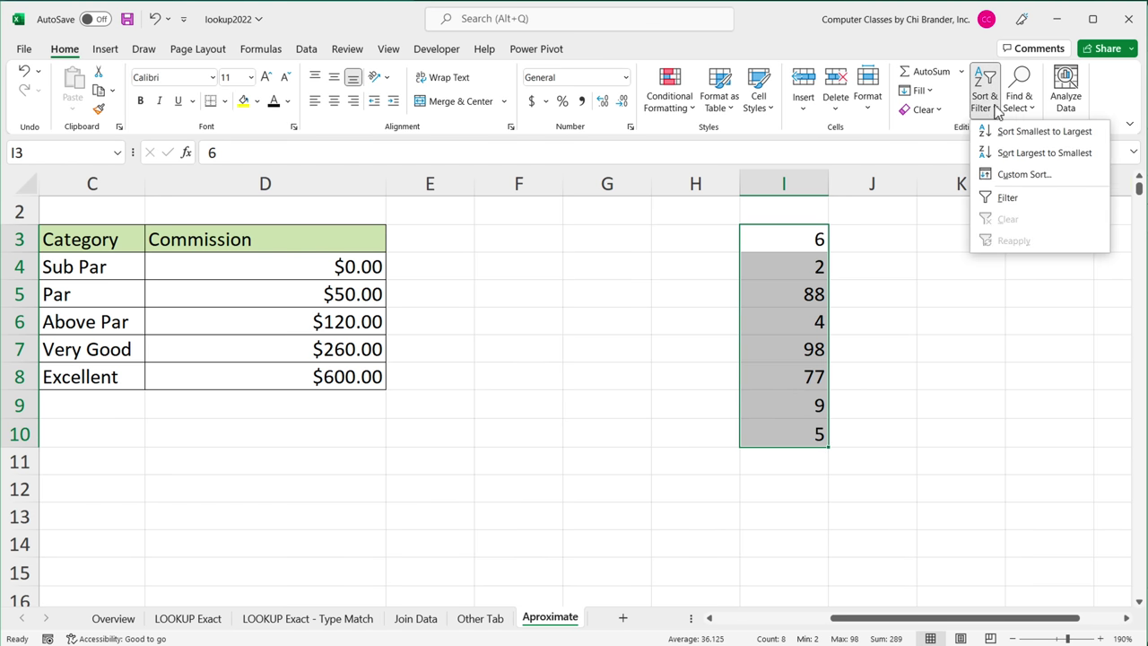
{"action": "left_click", "coordinate": [1010, 131]}
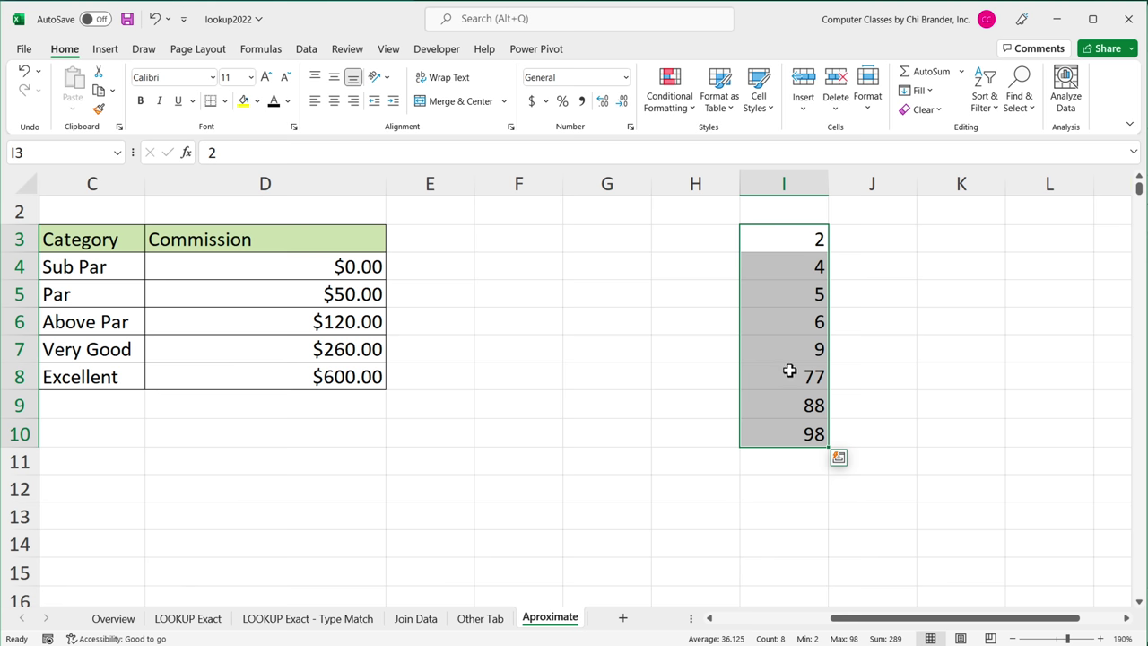
{"action": "left_click_drag", "start_coordinate": [802, 238], "coordinate": [808, 430]}
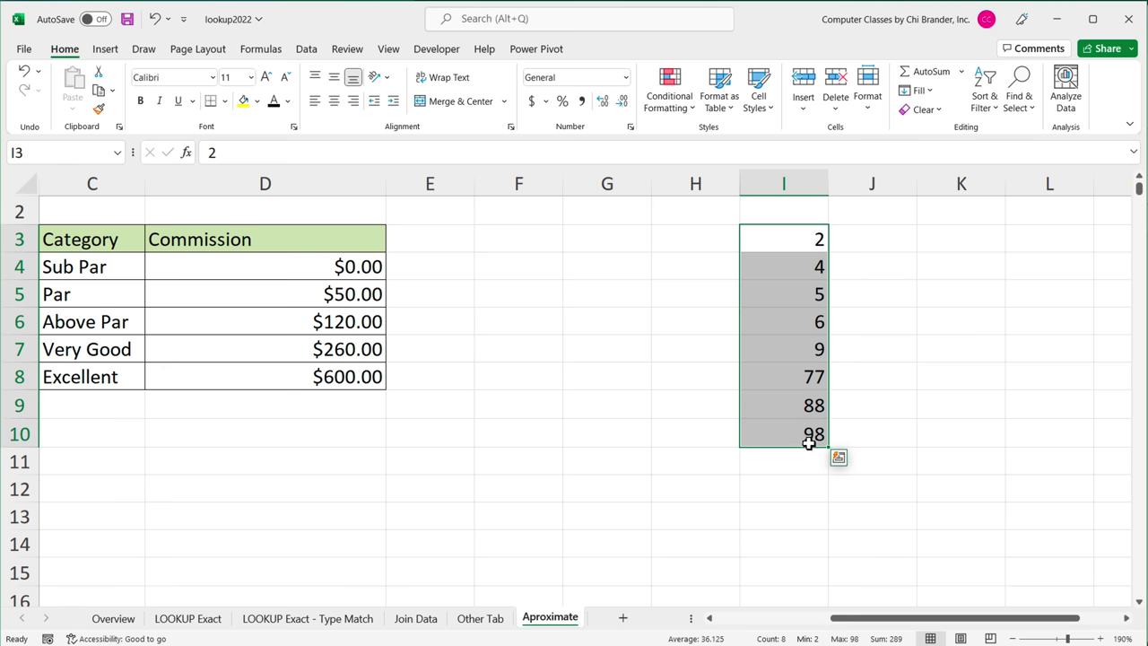
{"action": "left_click", "coordinate": [803, 329]}
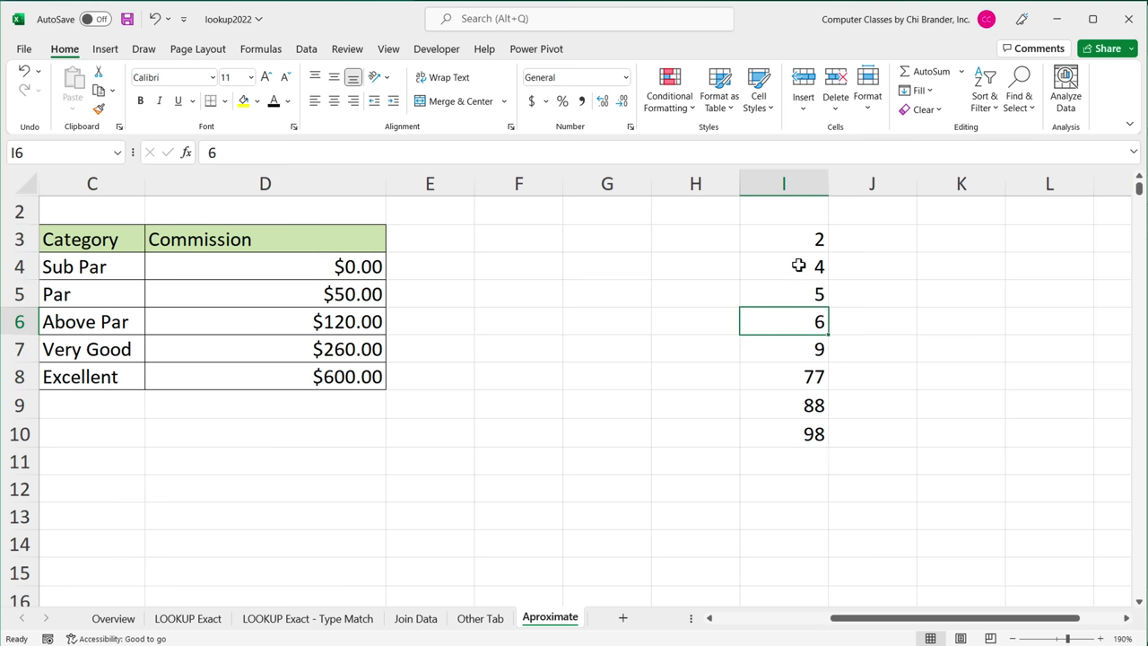
{"action": "left_click_drag", "start_coordinate": [798, 240], "coordinate": [798, 432]}
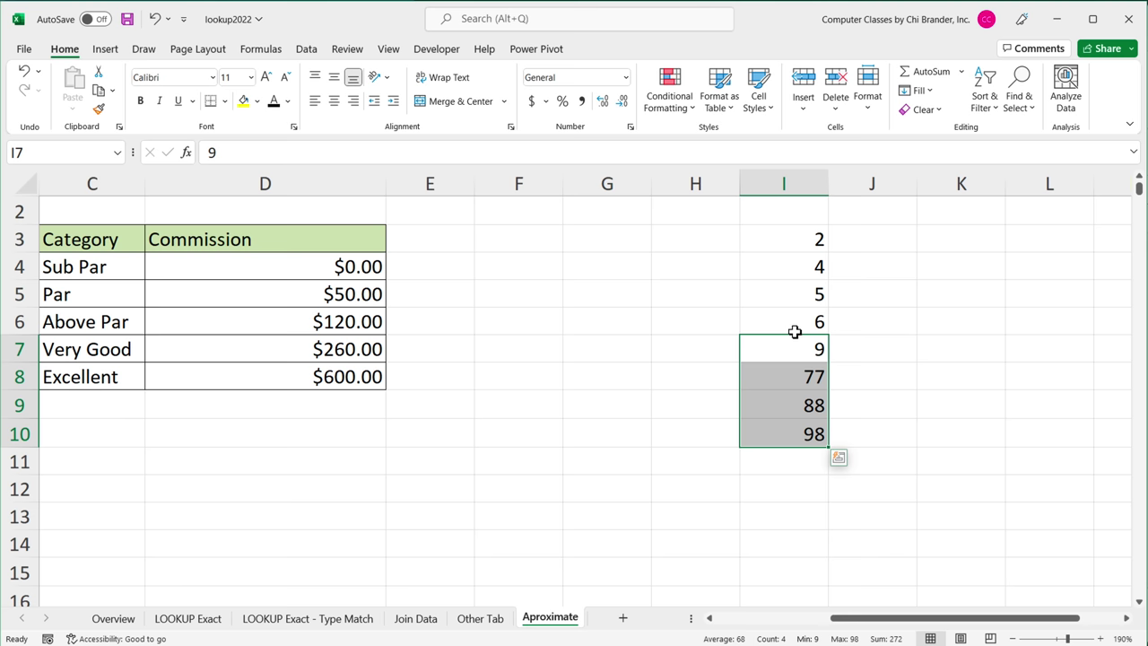
{"action": "left_click_drag", "start_coordinate": [776, 246], "coordinate": [794, 433]}
{"action": "left_click", "coordinate": [789, 353]}
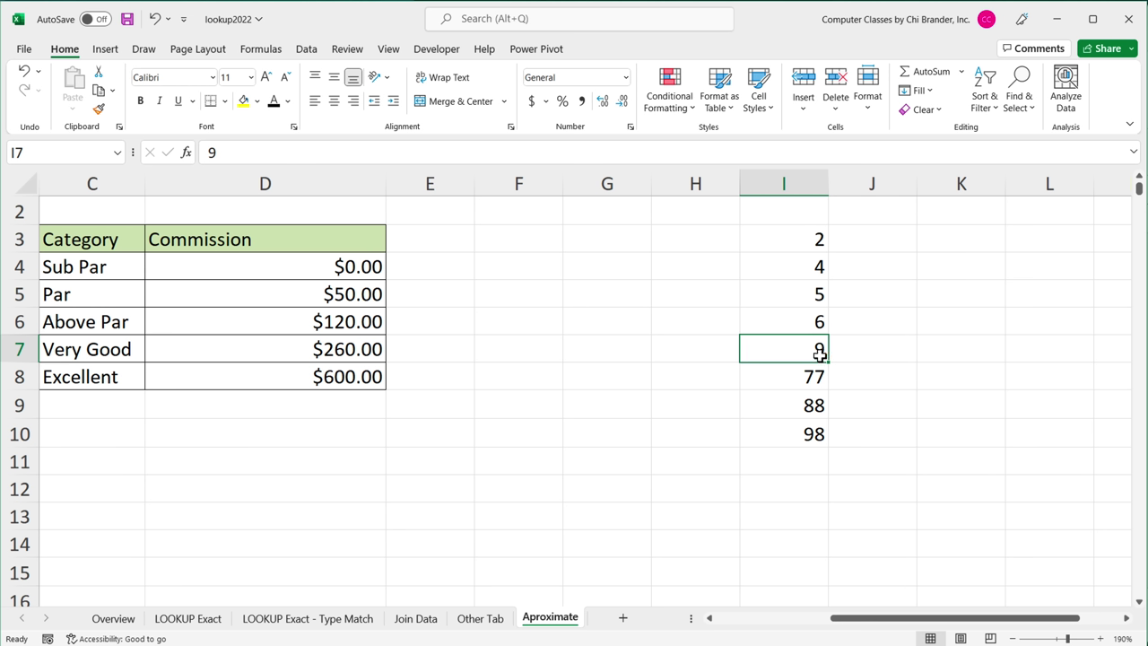
{"action": "left_click_drag", "start_coordinate": [798, 375], "coordinate": [793, 429]}
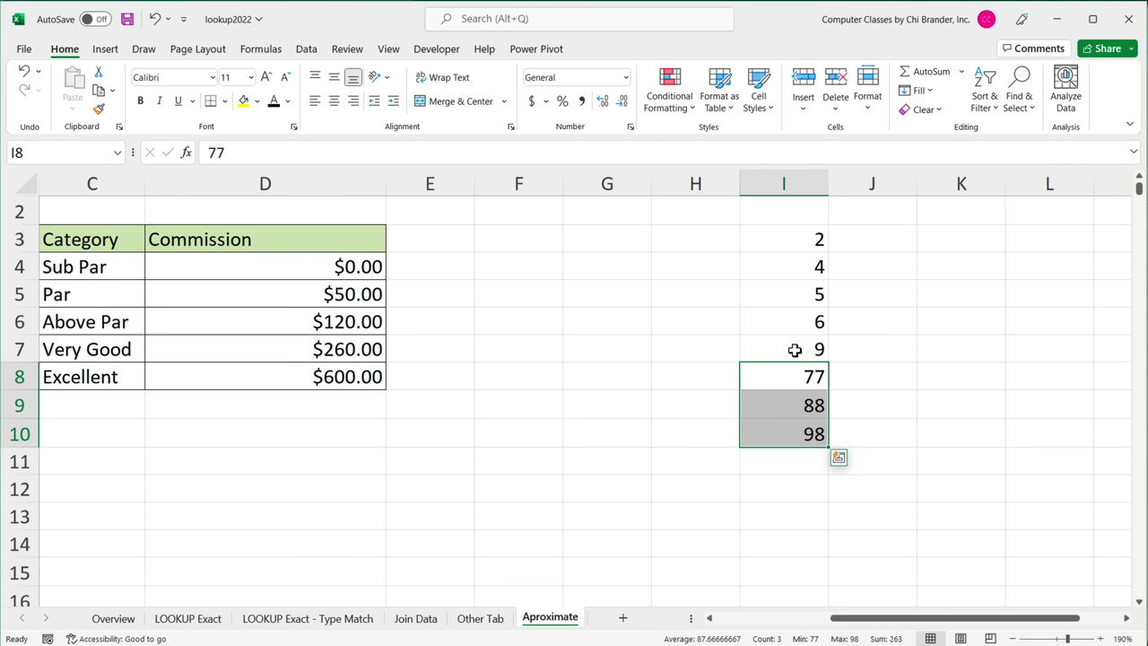
{"action": "left_click_drag", "start_coordinate": [795, 349], "coordinate": [795, 432]}
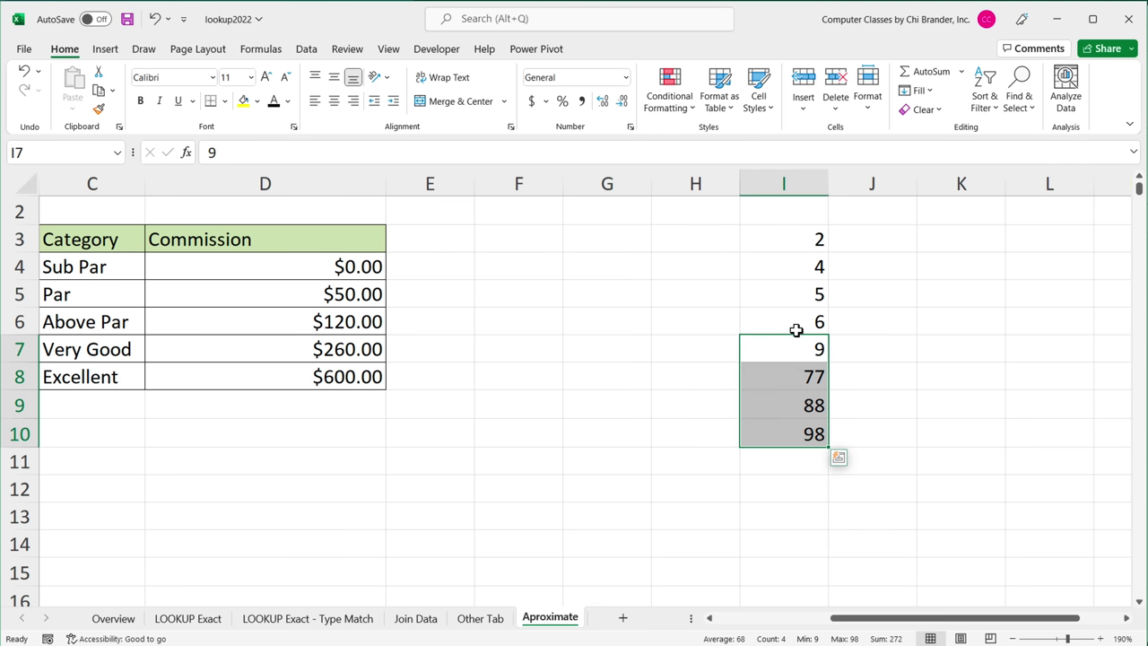
{"action": "left_click", "coordinate": [795, 314]}
{"action": "left_click_drag", "start_coordinate": [795, 315], "coordinate": [767, 241]}
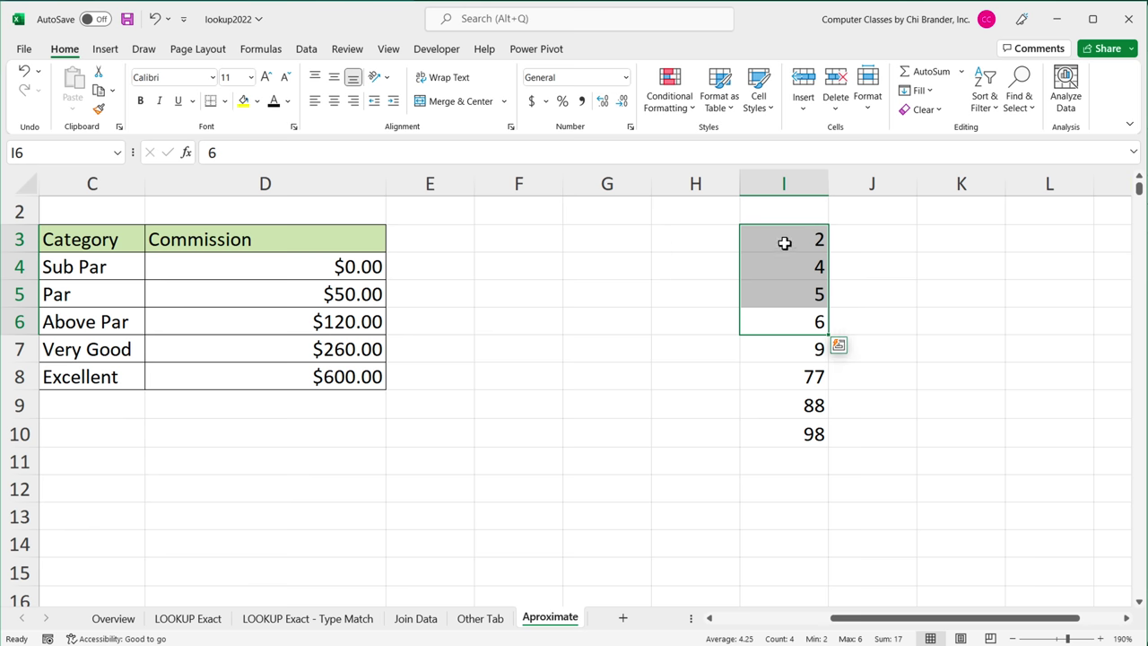
{"action": "left_click_drag", "start_coordinate": [808, 291], "coordinate": [833, 332]}
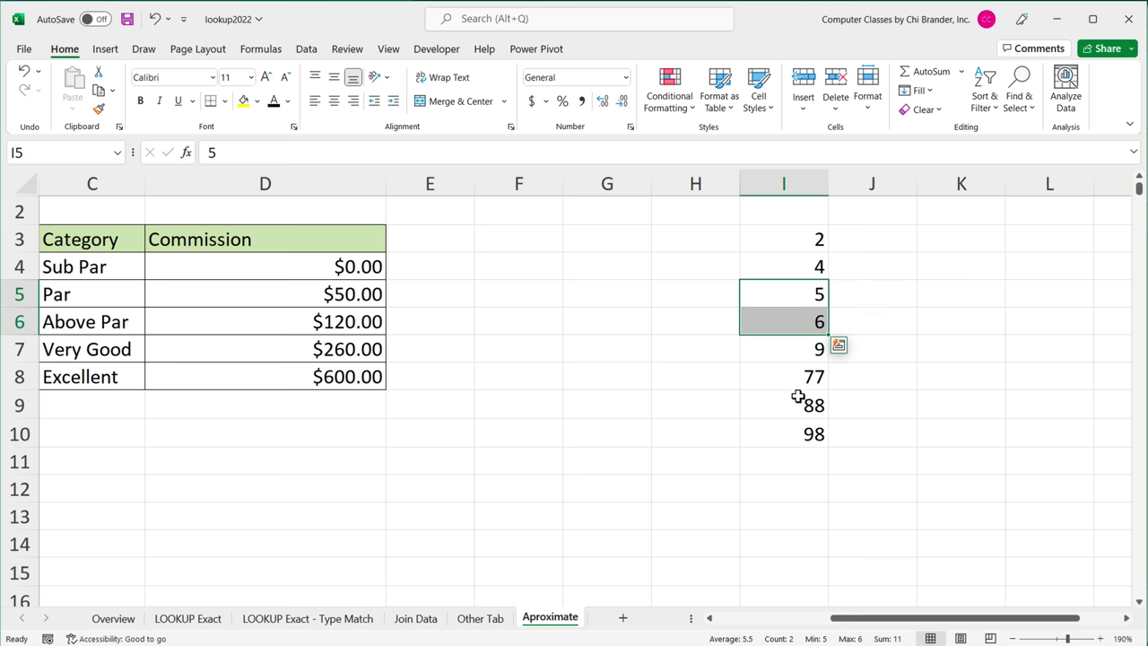
{"action": "left_click", "coordinate": [790, 241]}
{"action": "left_click_drag", "start_coordinate": [790, 241], "coordinate": [793, 434]}
{"action": "left_click", "coordinate": [781, 350]}
{"action": "left_click", "coordinate": [790, 354]}
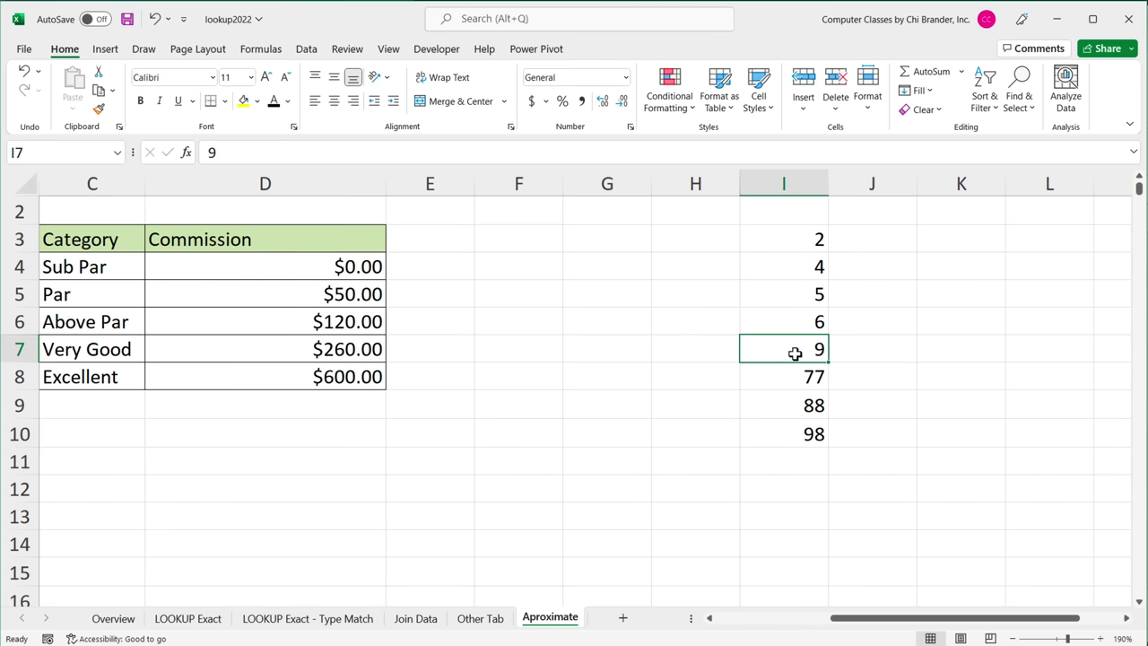
{"action": "left_click_drag", "start_coordinate": [812, 238], "coordinate": [802, 314]}
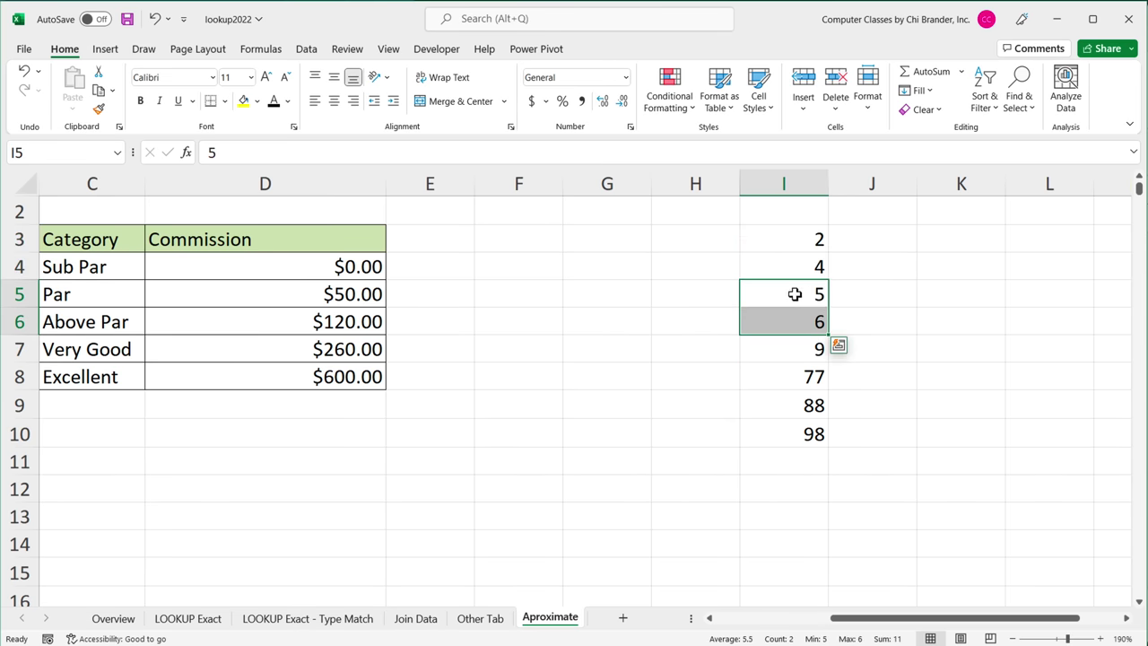
{"action": "left_click", "coordinate": [795, 296]}
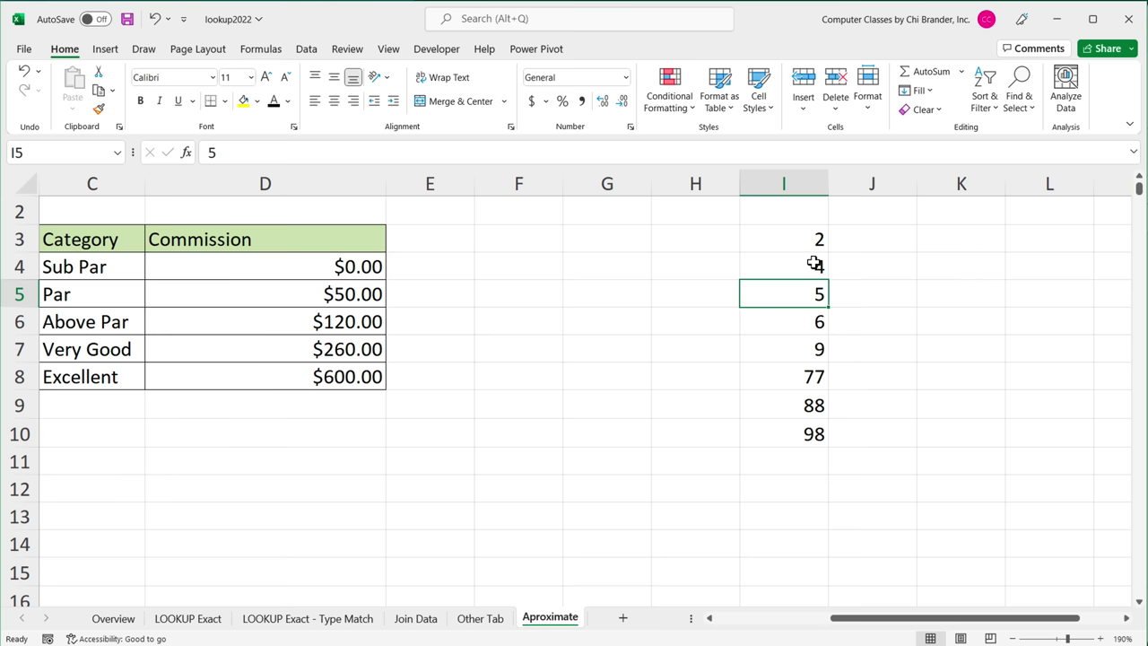
{"action": "left_click_drag", "start_coordinate": [807, 242], "coordinate": [786, 424]}
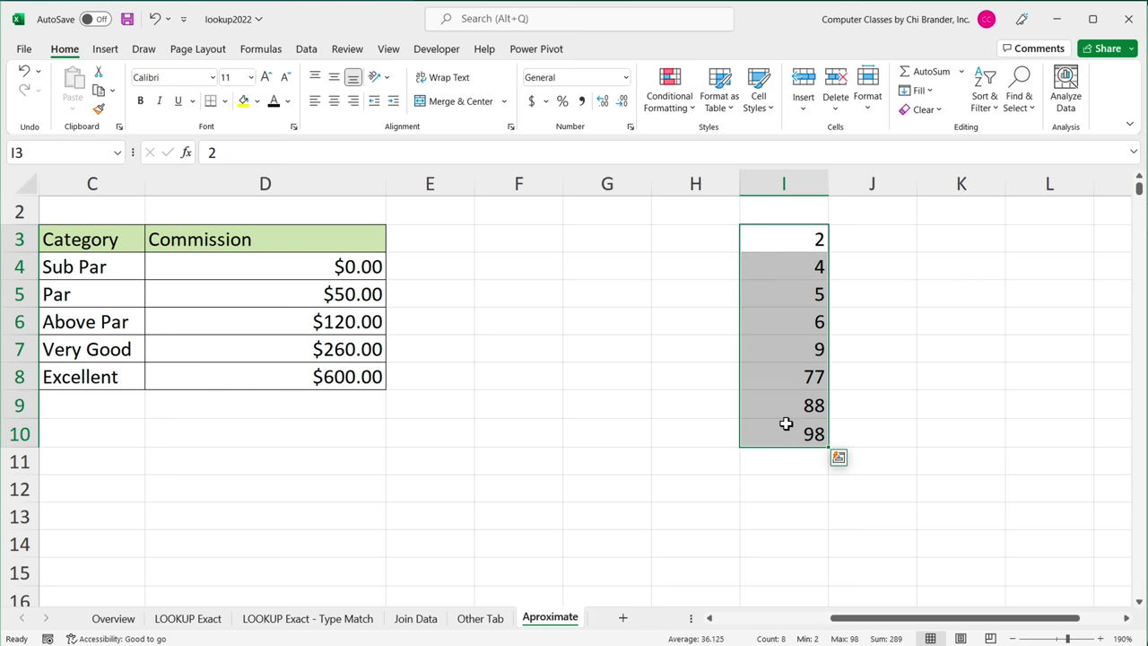
Clear I3:I10 and change B12 to =XLOOKUP(A12,$B$4:$B$8,$D$4:$D$8,,0,2), returning 120
{"action": "key", "text": "Delete"}
{"action": "key", "text": "Left"}
{"action": "key", "text": "Left"}
{"action": "key", "text": "Left"}
{"action": "key", "text": "Left"}
{"action": "key", "text": "Left"}
{"action": "key", "text": "Left"}
{"action": "key", "text": "Left"}
{"action": "key", "text": "Left"}
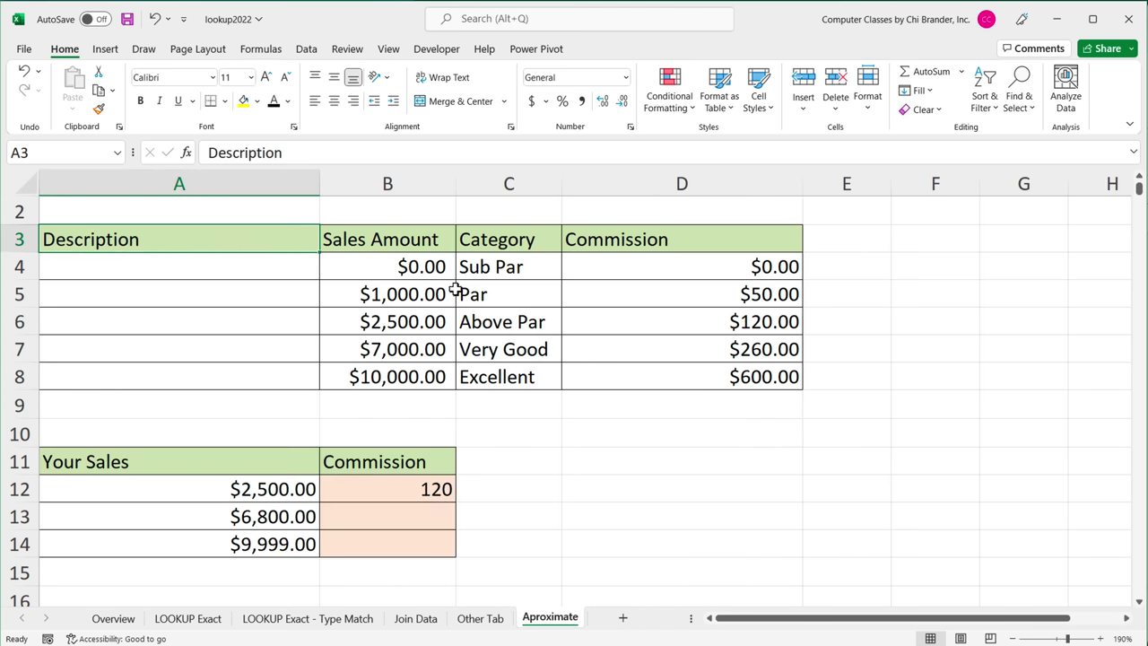
{"action": "left_click_drag", "start_coordinate": [447, 267], "coordinate": [449, 377]}
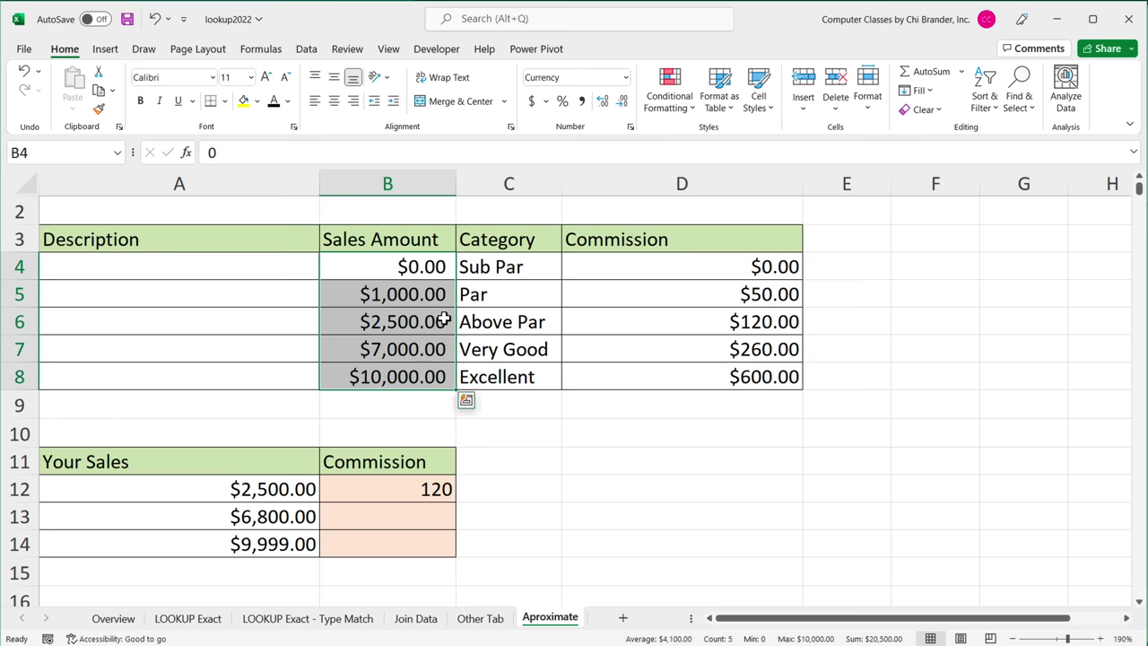
{"action": "double_click", "coordinate": [445, 267]}
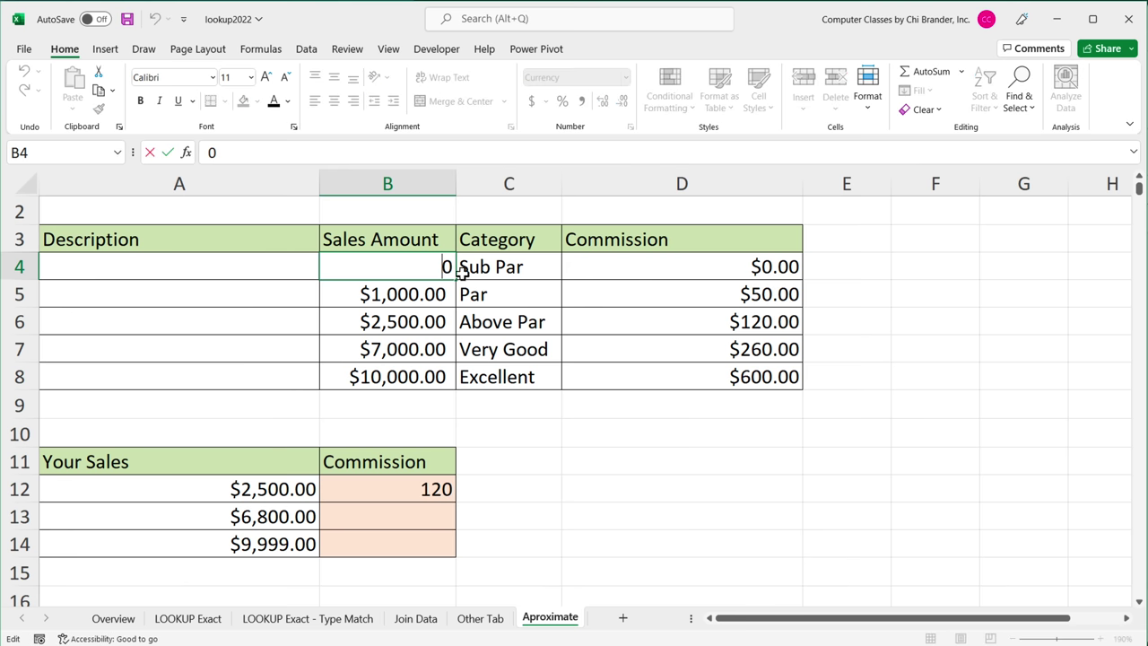
{"action": "double_click", "coordinate": [418, 489]}
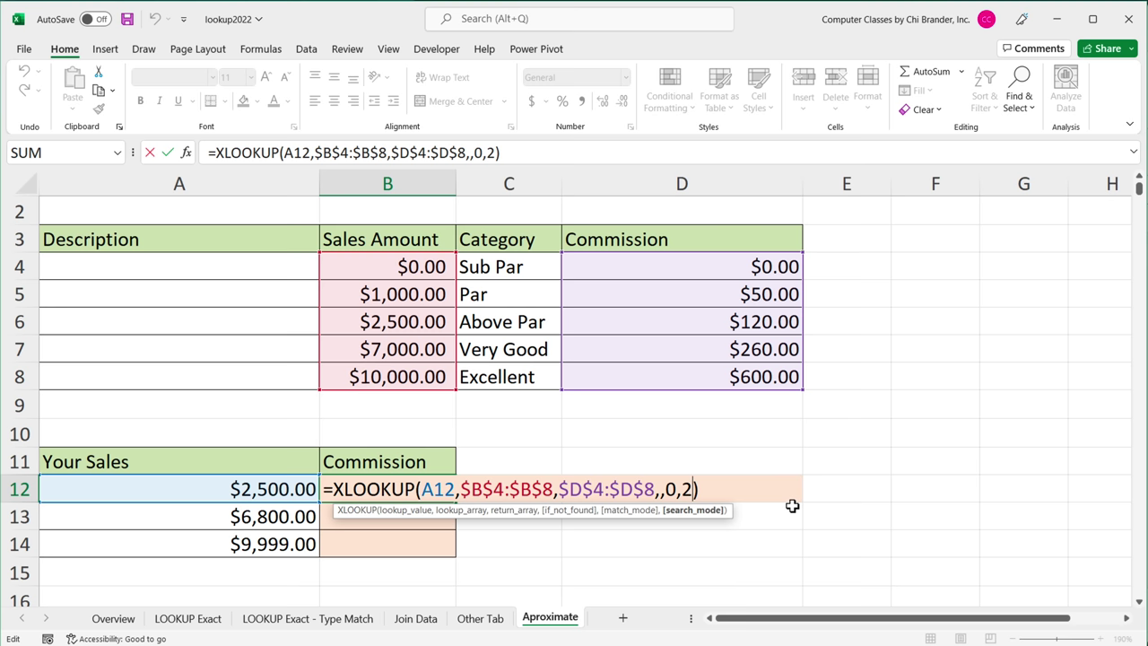
{"action": "key", "text": "Return"}
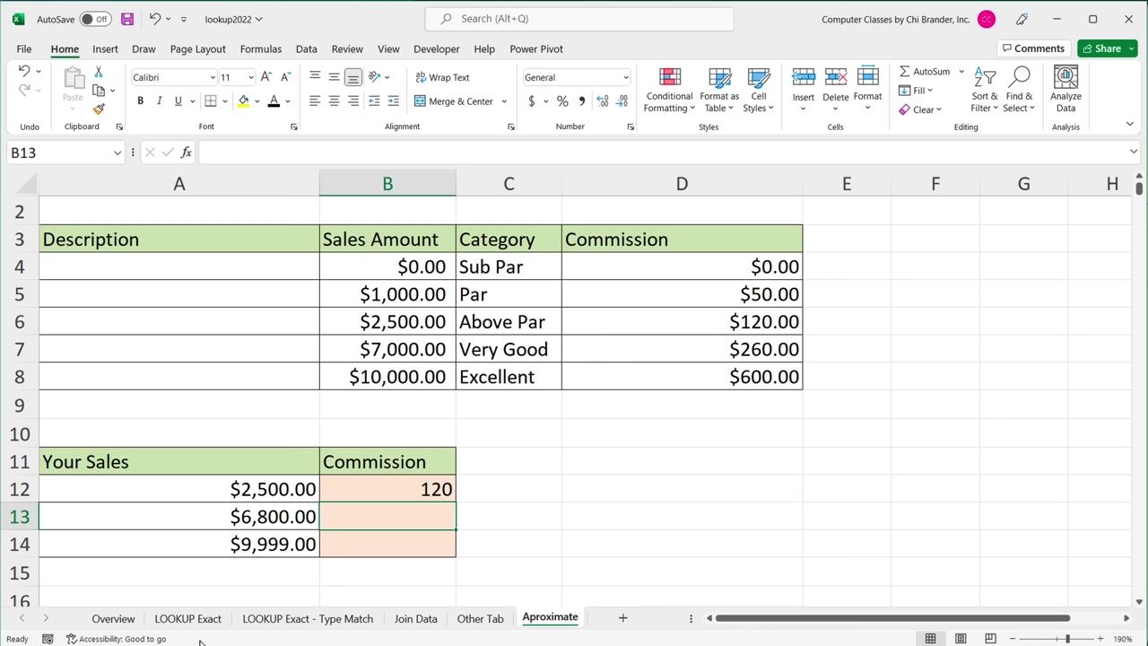
Copy the Stock_Number, Price and Cost columns on the LOOKUP Exact sheet
{"action": "left_click", "coordinate": [202, 621]}
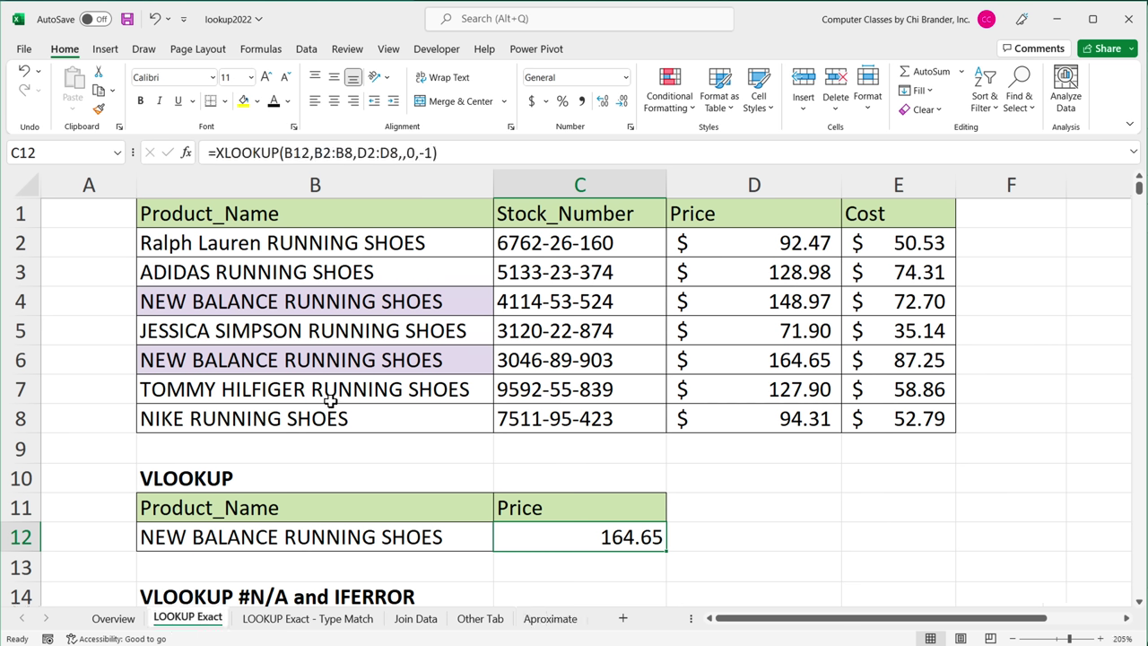
{"action": "scroll", "coordinate": [330, 402], "scroll_direction": "down", "scroll_amount": 4}
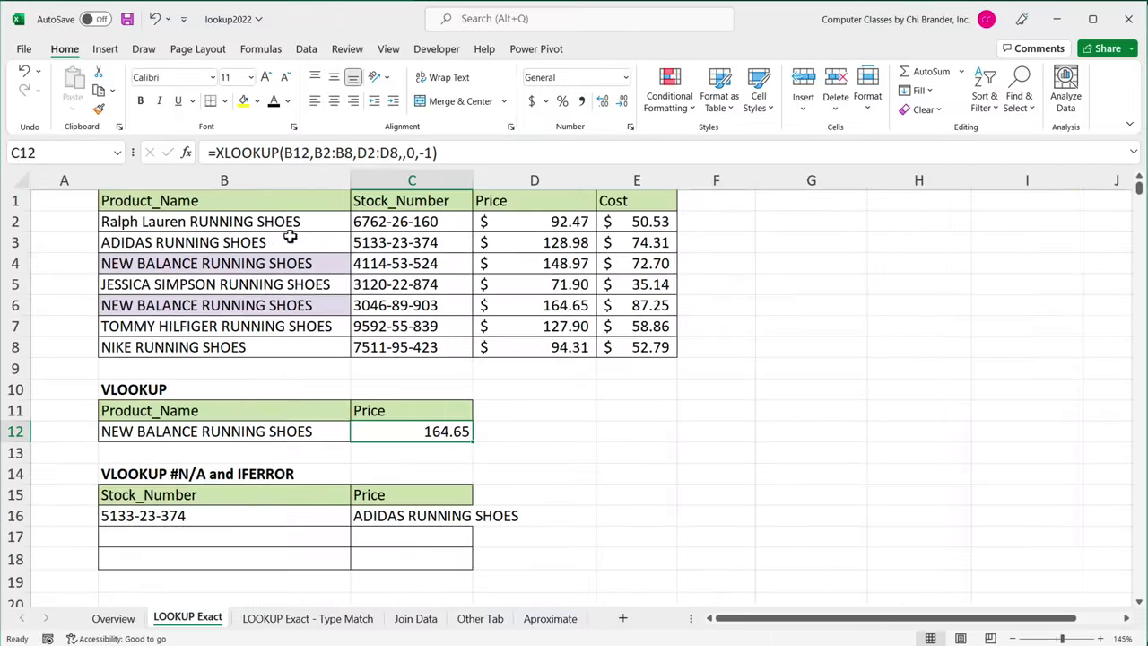
{"action": "left_click_drag", "start_coordinate": [290, 221], "coordinate": [297, 353]}
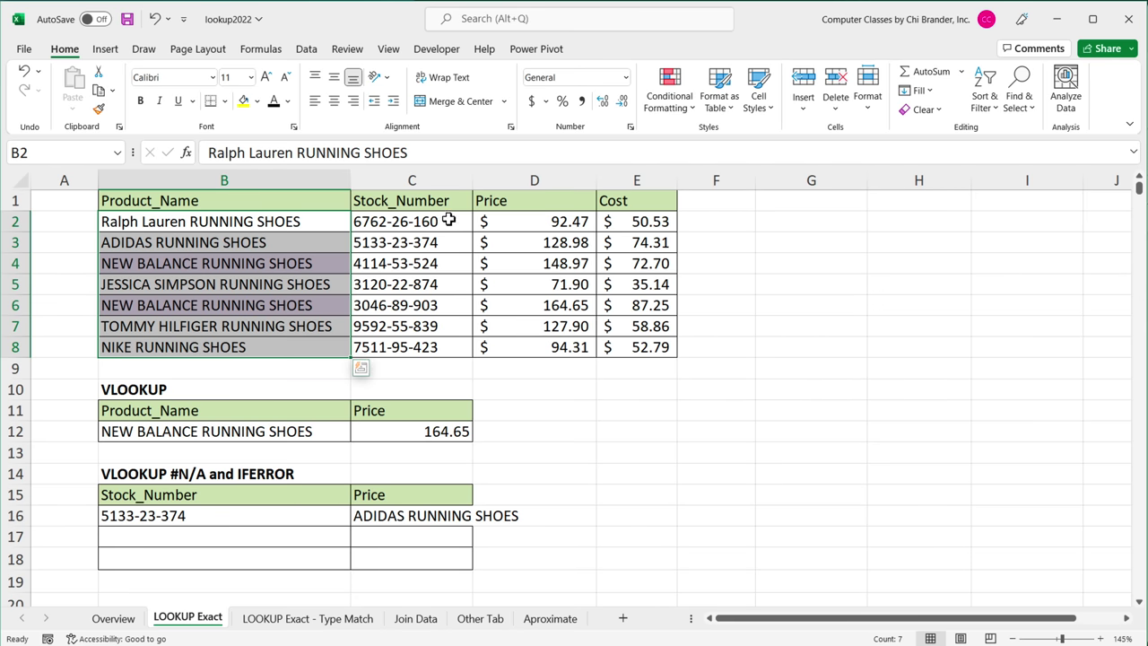
{"action": "left_click_drag", "start_coordinate": [443, 222], "coordinate": [632, 347]}
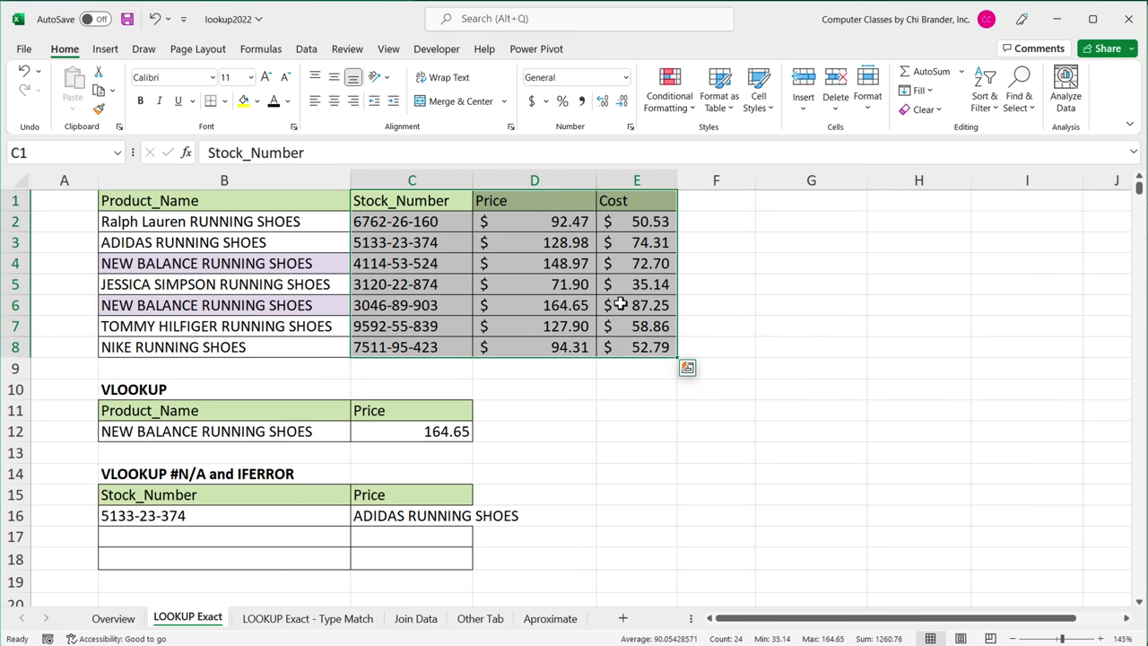
{"action": "right_click", "coordinate": [439, 200]}
{"action": "left_click", "coordinate": [520, 257]}
Paste the copied block transposed into rows at H1 and select columns H:O
{"action": "right_click", "coordinate": [877, 204]}
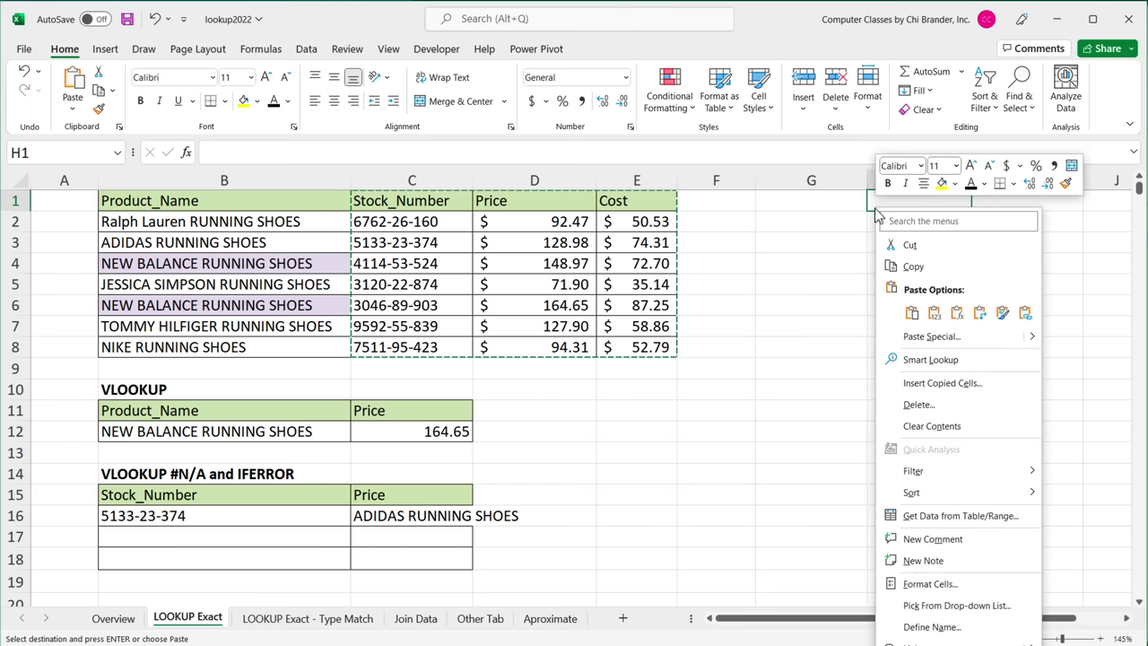
{"action": "left_click", "coordinate": [982, 314]}
{"action": "scroll", "coordinate": [917, 615], "scroll_direction": "right", "scroll_amount": 3}
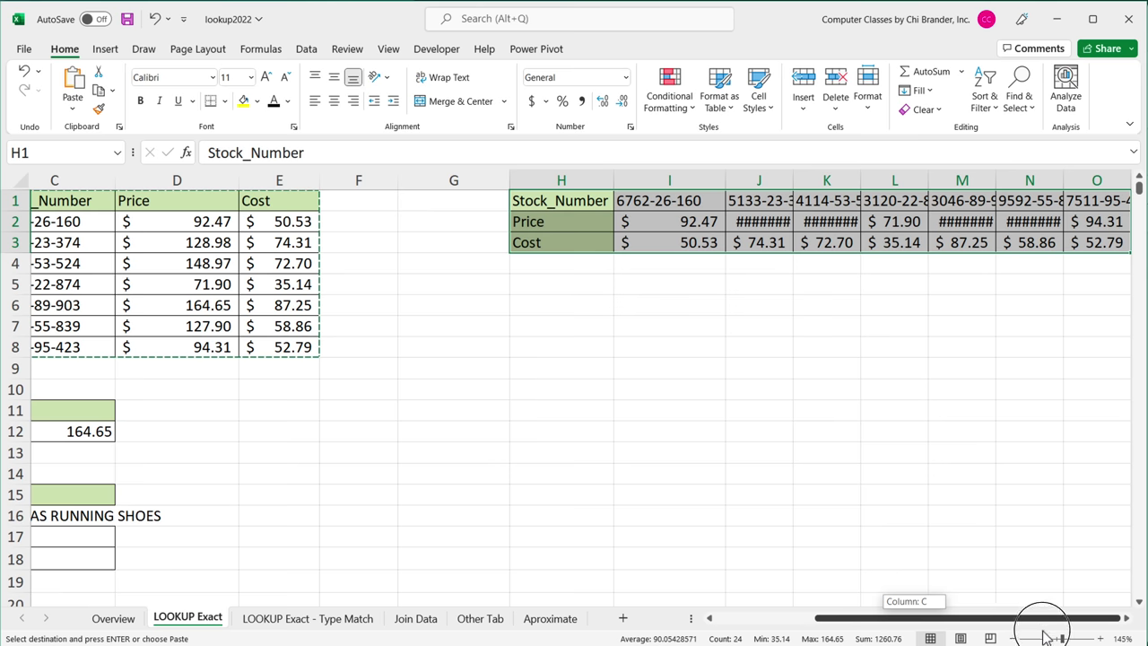
{"action": "left_click_drag", "start_coordinate": [596, 184], "coordinate": [1046, 183]}
Autofit columns H:O and move stock number 3120-22-874 from L1 into I8
{"action": "double_click", "coordinate": [1063, 180]}
{"action": "left_click", "coordinate": [827, 263]}
{"action": "scroll", "coordinate": [871, 362], "scroll_direction": "up", "scroll_amount": 2, "text": "ctrl"}
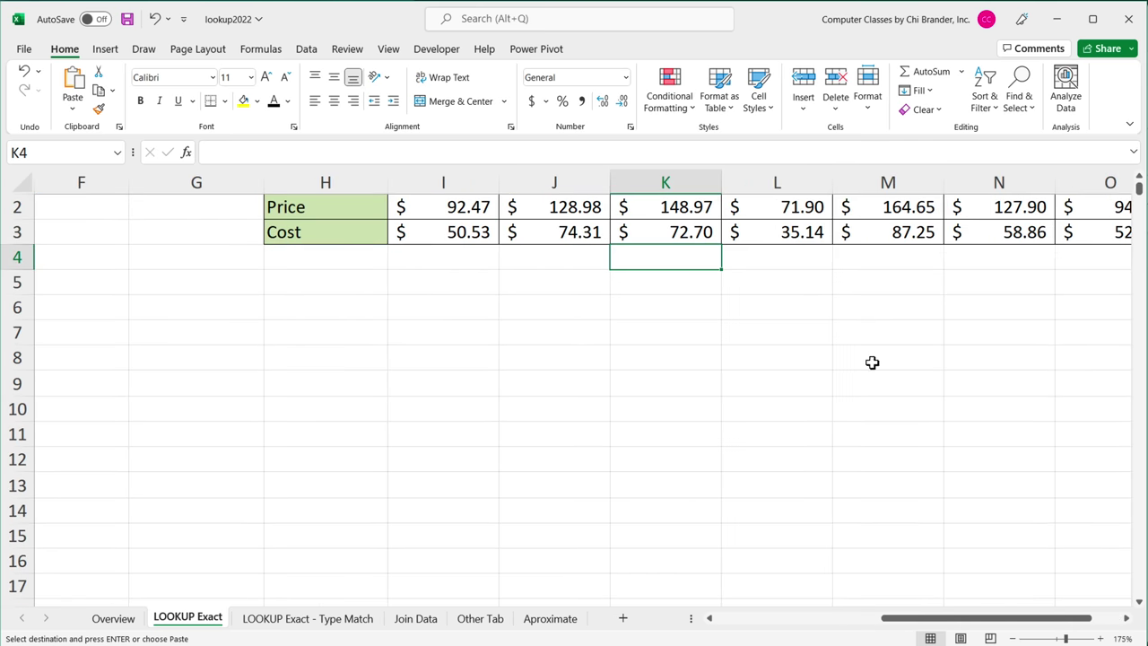
{"action": "scroll", "coordinate": [857, 366], "scroll_direction": "up", "scroll_amount": 1}
{"action": "left_click", "coordinate": [1127, 619]}
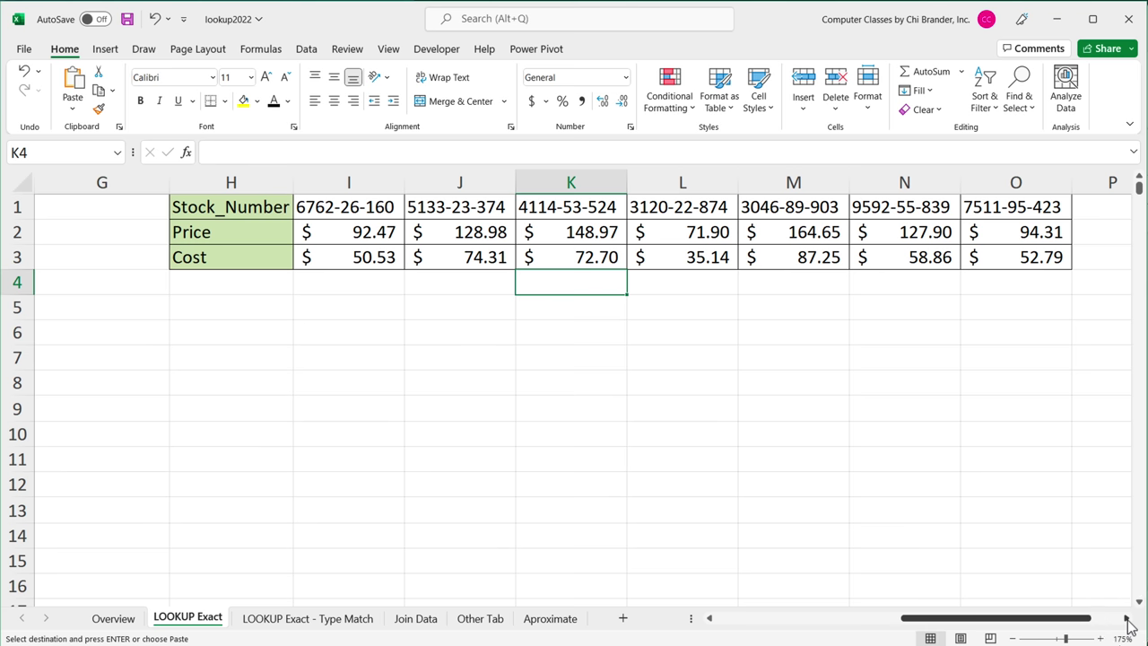
{"action": "right_click", "coordinate": [682, 211]}
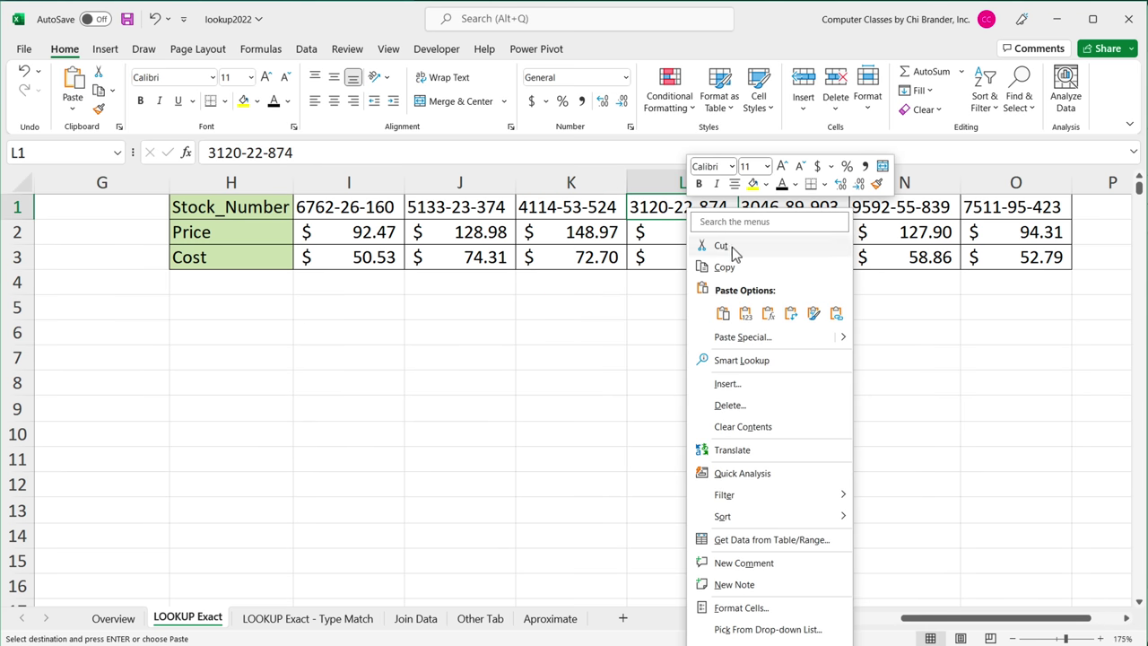
{"action": "left_click", "coordinate": [731, 248]}
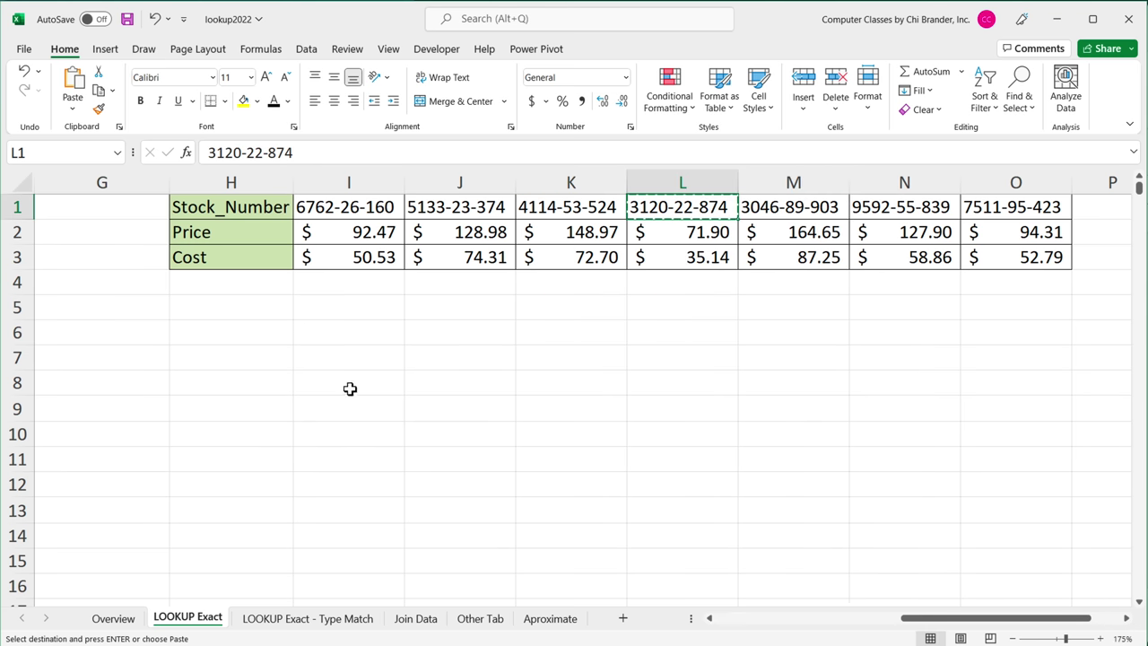
{"action": "left_click", "coordinate": [319, 385]}
{"action": "key", "text": "ctrl+v"}
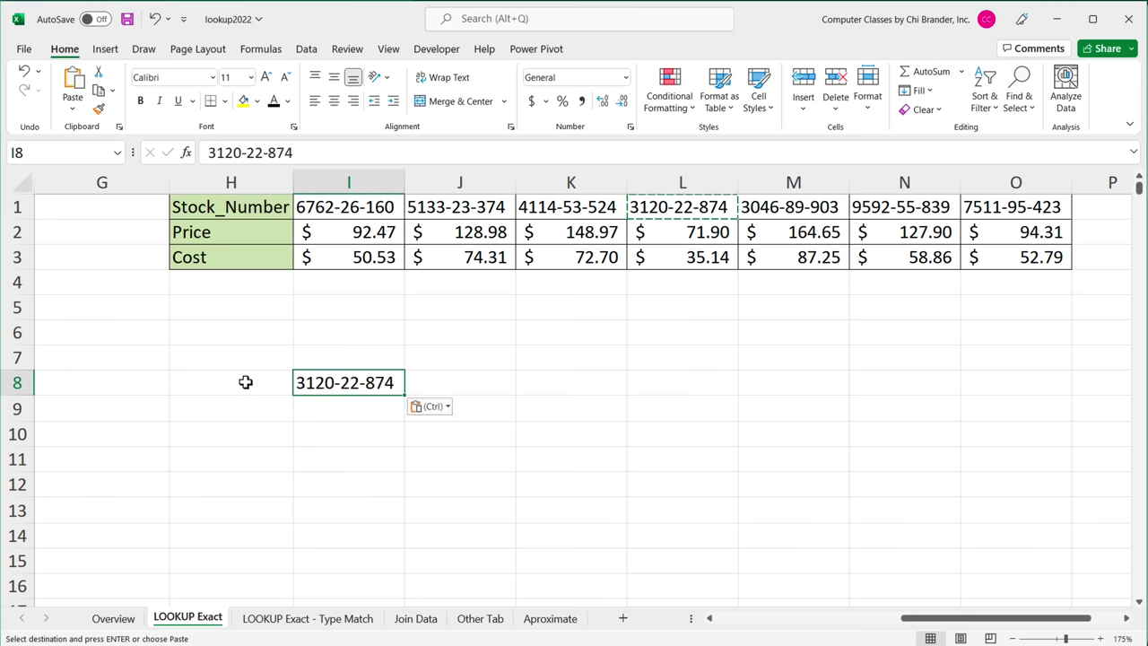
Label H8 'Stock Number' and J7 'Cost'
{"action": "left_click", "coordinate": [246, 382]}
{"action": "type", "text": "Stock Number"}
{"action": "key", "text": "Return"}
{"action": "left_click", "coordinate": [430, 383]}
{"action": "left_click", "coordinate": [449, 356]}
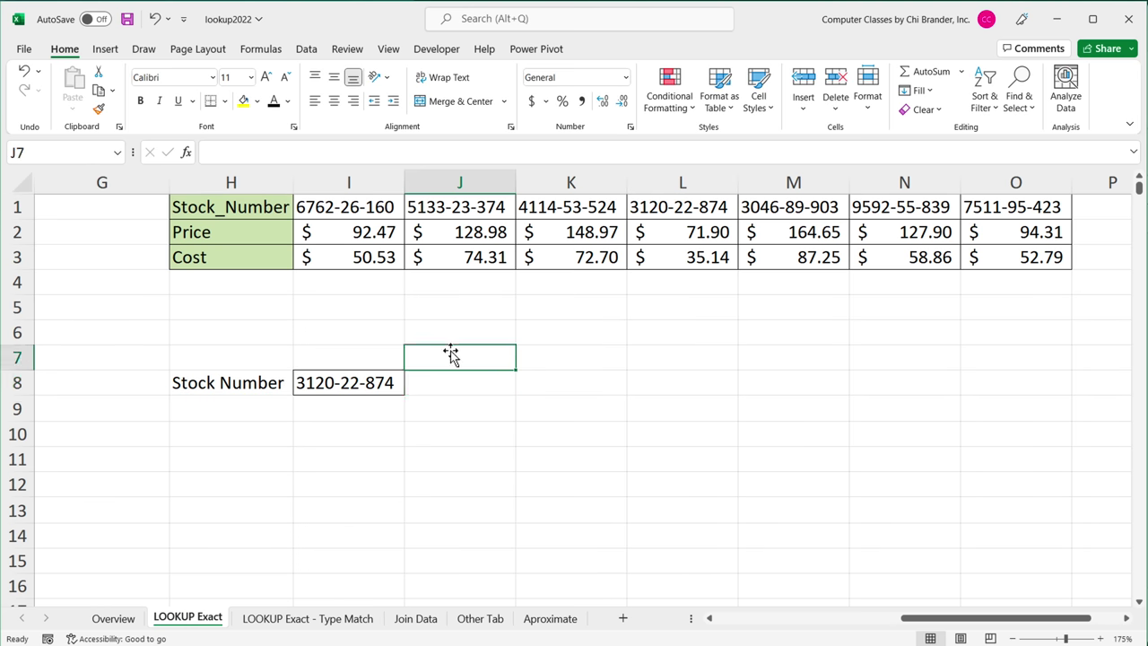
{"action": "type", "text": "Cost"}
{"action": "key", "text": "Return"}
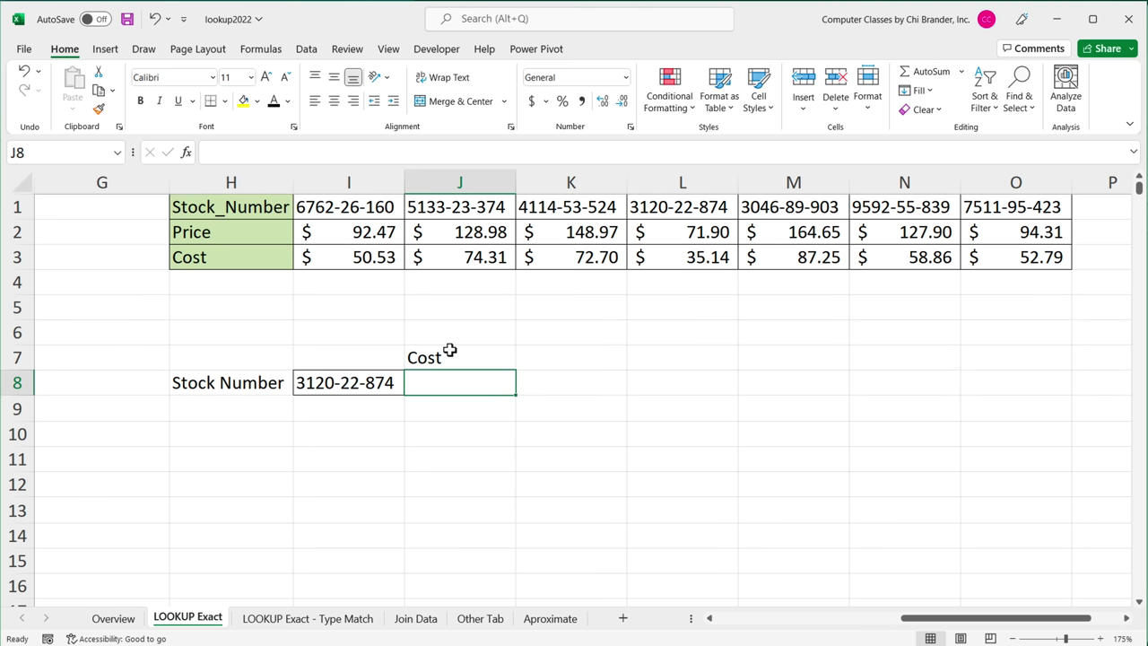
Enter =XLOOKUP(I8,I1:O1,I3:O3) in J8 to return the stock number's cost
{"action": "type", "text": "=XLOOKUP("}
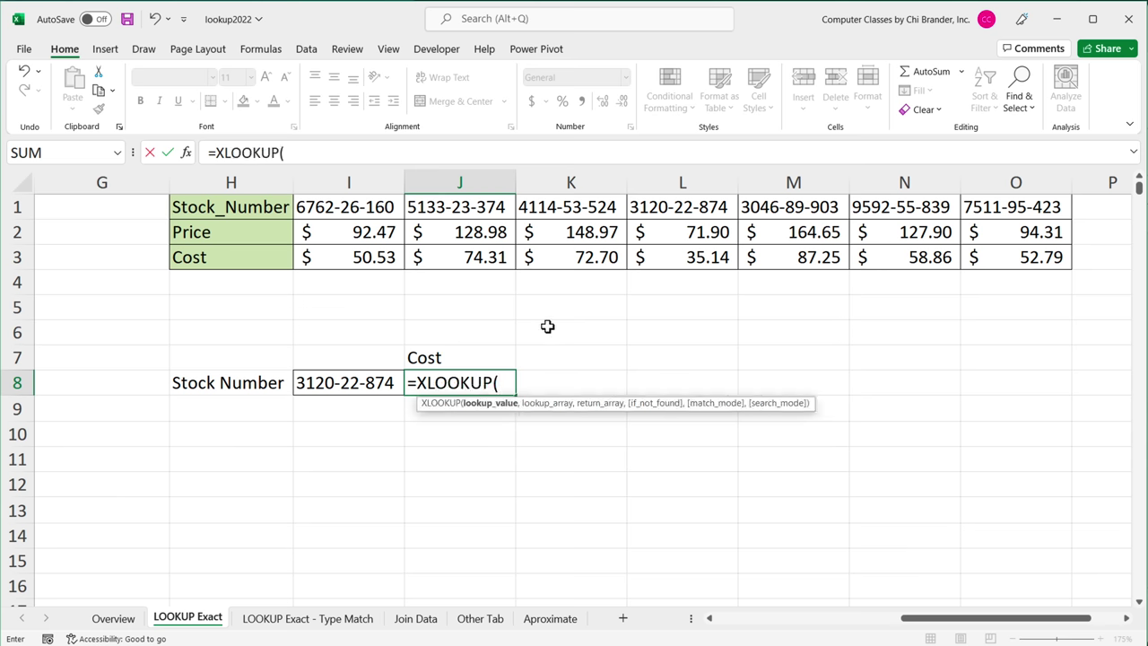
{"action": "left_click", "coordinate": [358, 385]}
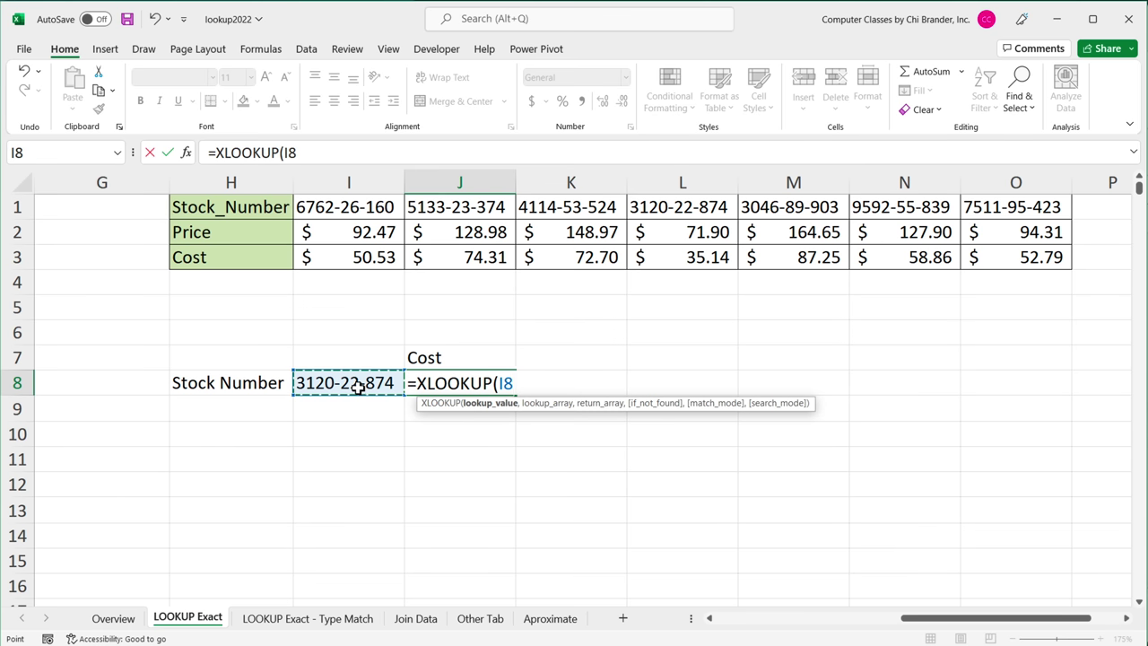
{"action": "type", "text": ","}
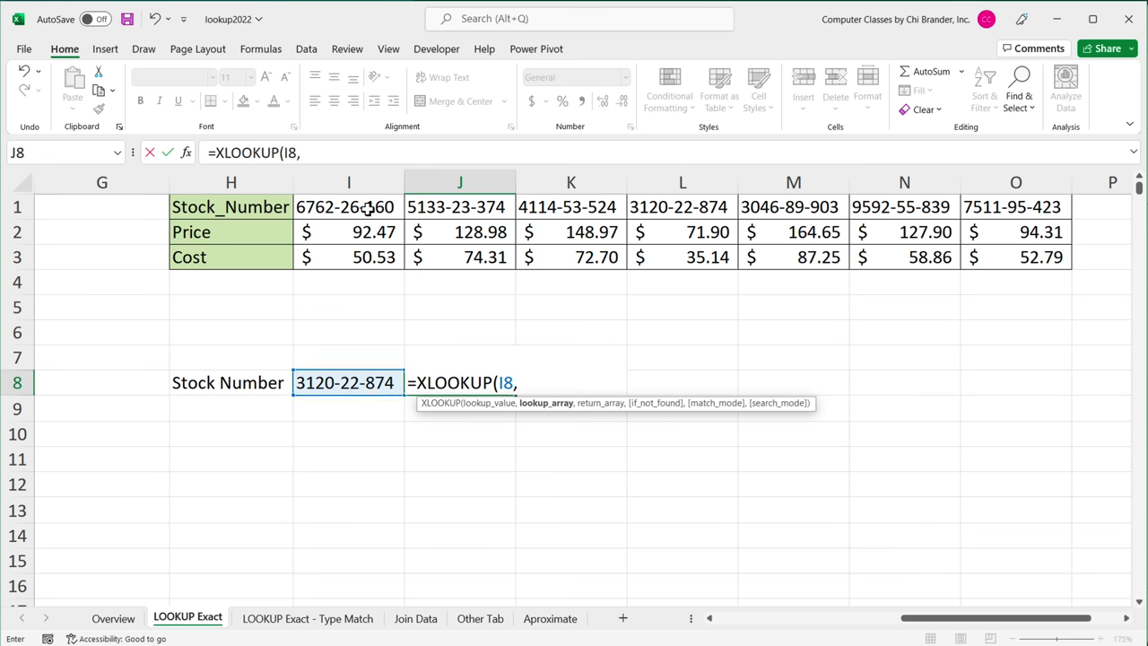
{"action": "left_click_drag", "start_coordinate": [363, 208], "coordinate": [996, 206]}
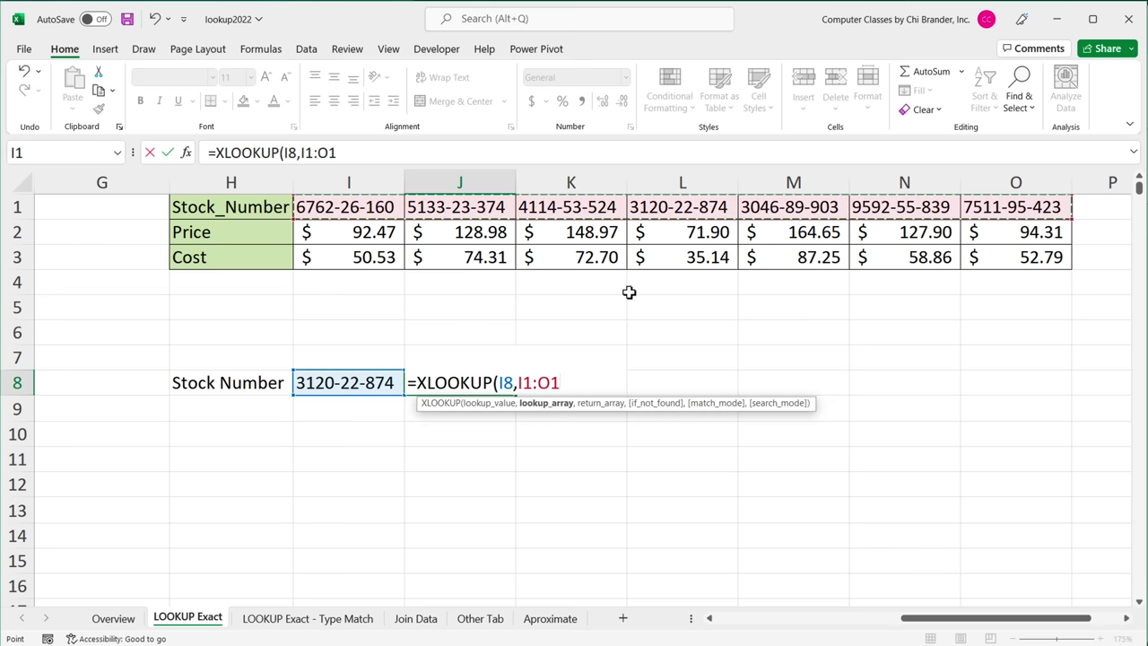
{"action": "type", "text": ","}
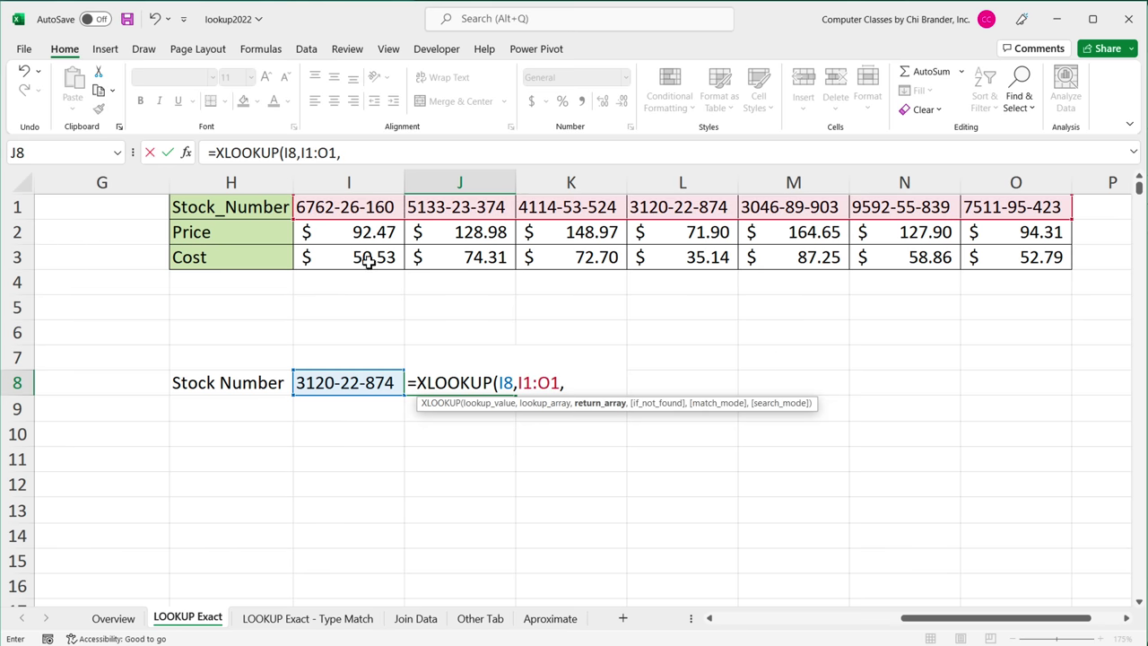
{"action": "left_click_drag", "start_coordinate": [366, 257], "coordinate": [978, 258]}
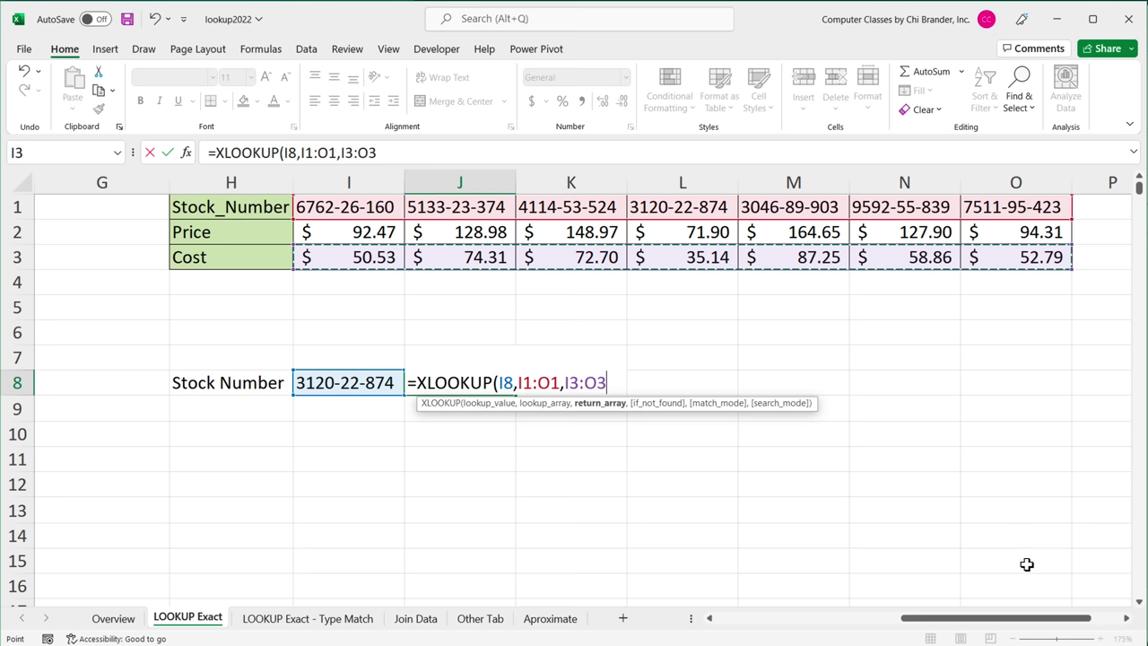
{"action": "type", "text": ")"}
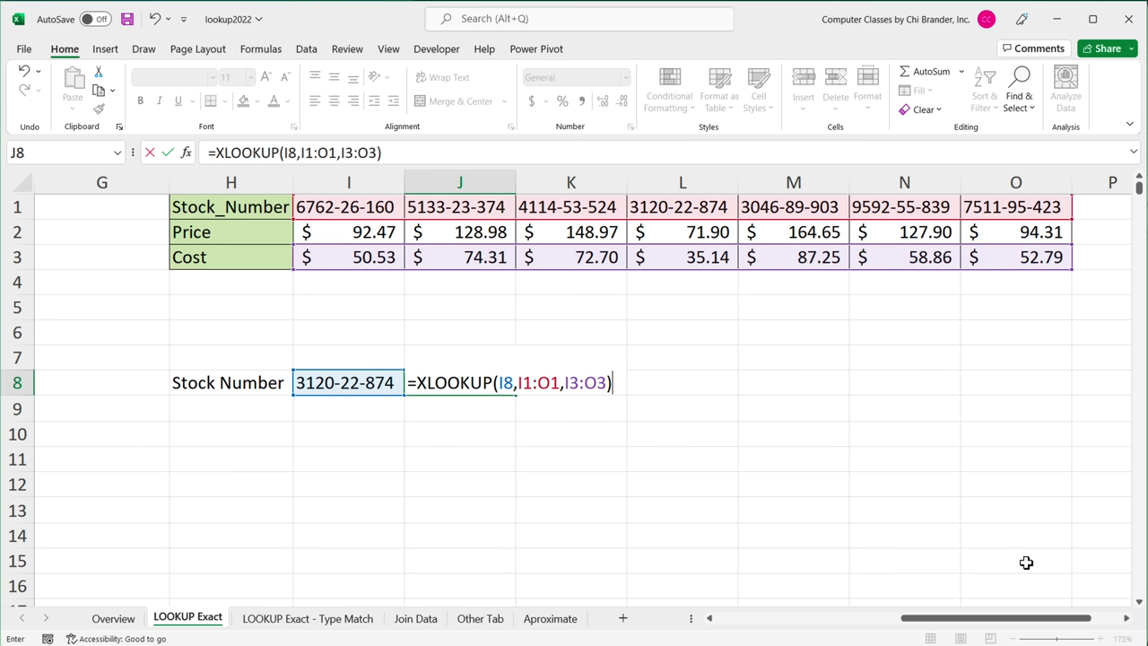
{"action": "key", "text": "Return"}
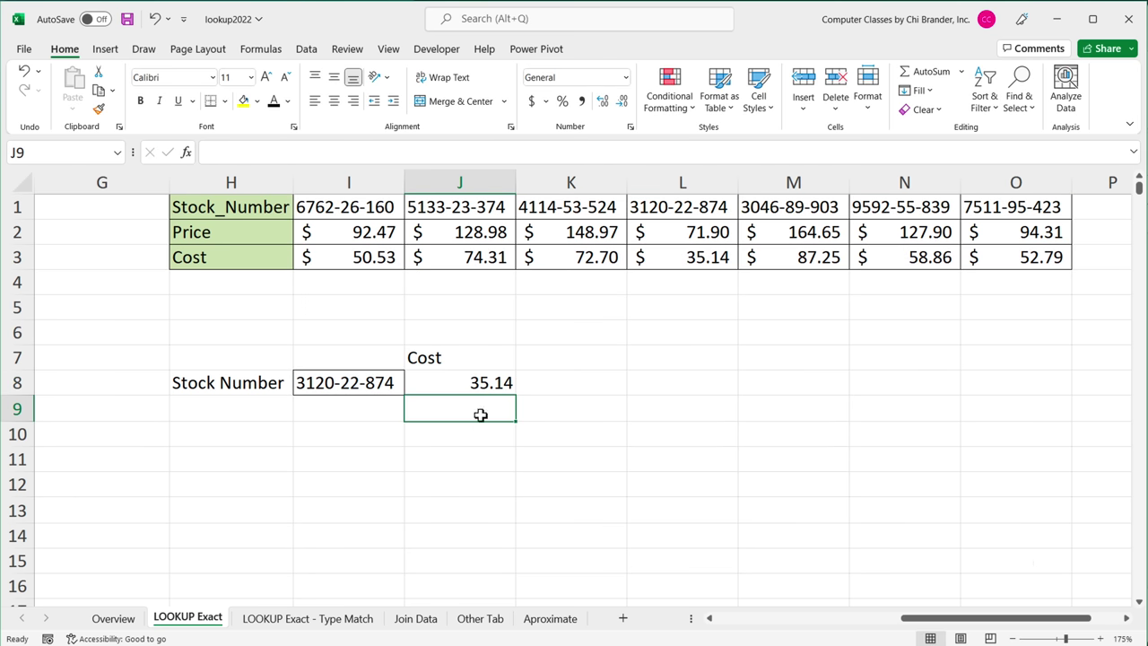
Change J8's return range to I2:O3 so it returns price 71.9 and cost 35.14
{"action": "left_click", "coordinate": [483, 384]}
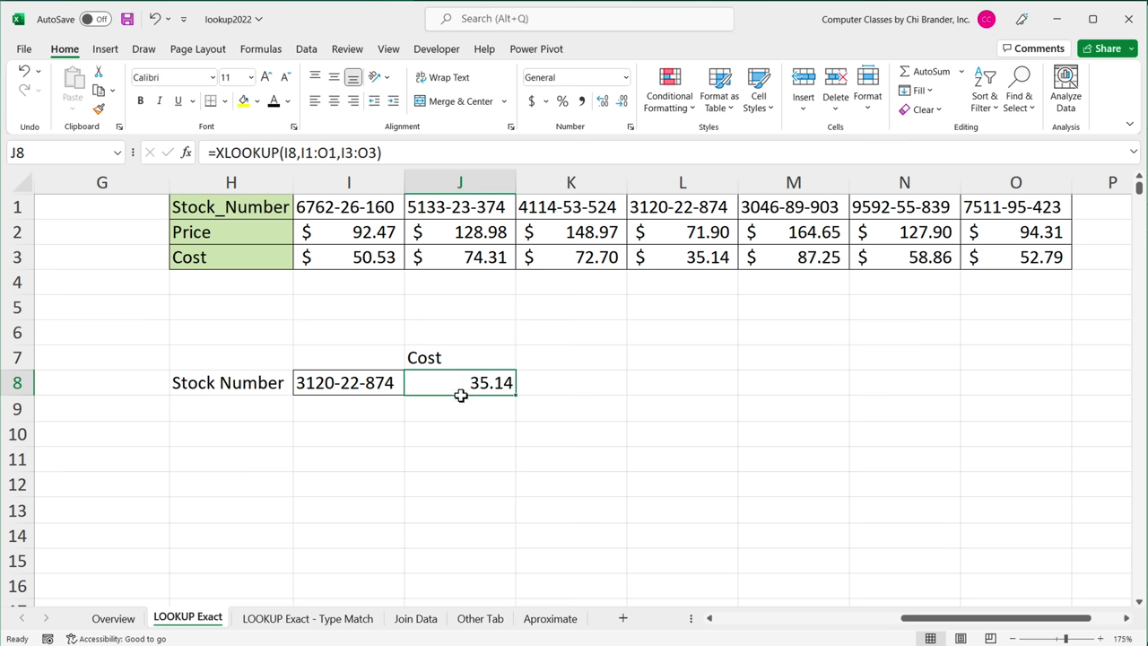
{"action": "double_click", "coordinate": [452, 382]}
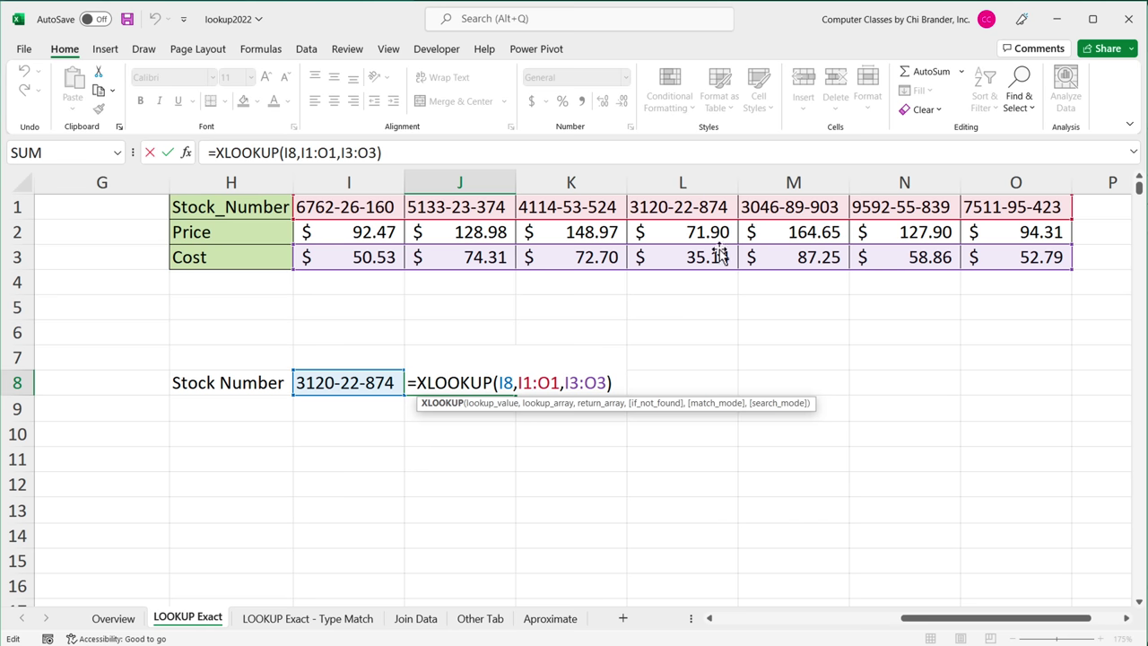
{"action": "key", "text": "Return"}
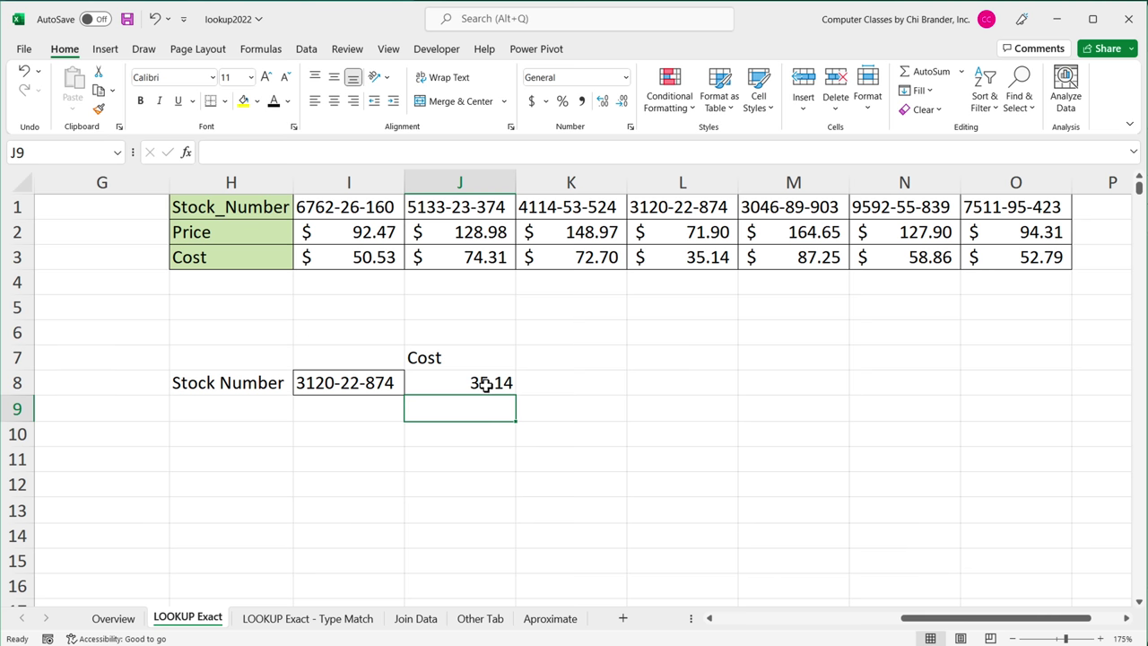
{"action": "double_click", "coordinate": [485, 384]}
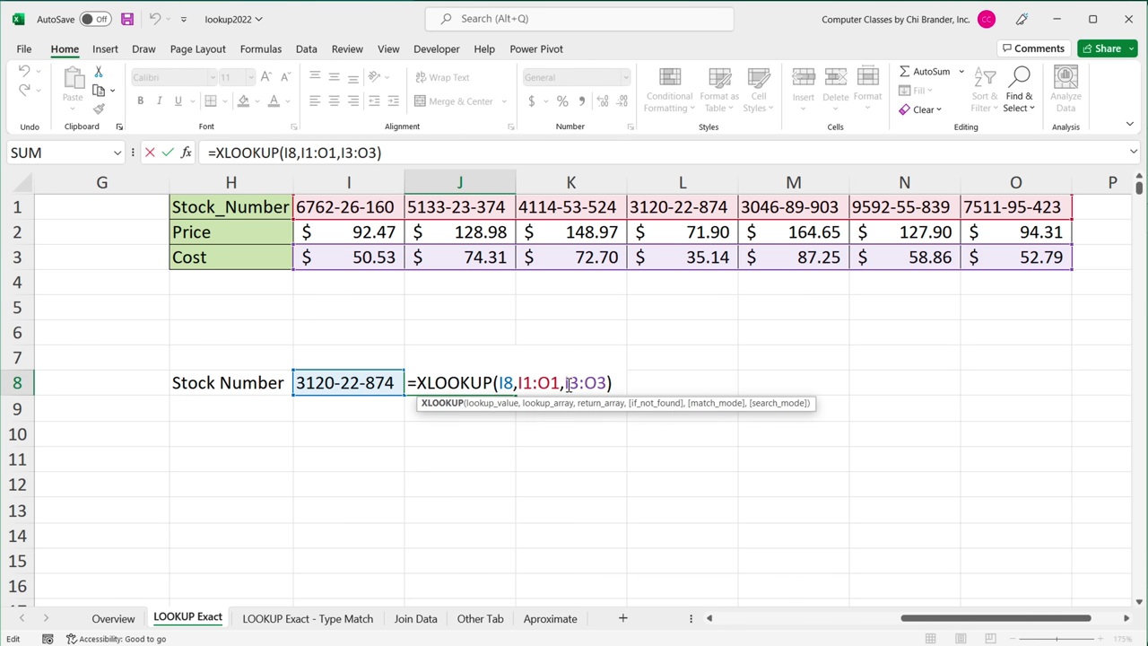
{"action": "left_click_drag", "start_coordinate": [568, 383], "coordinate": [607, 384]}
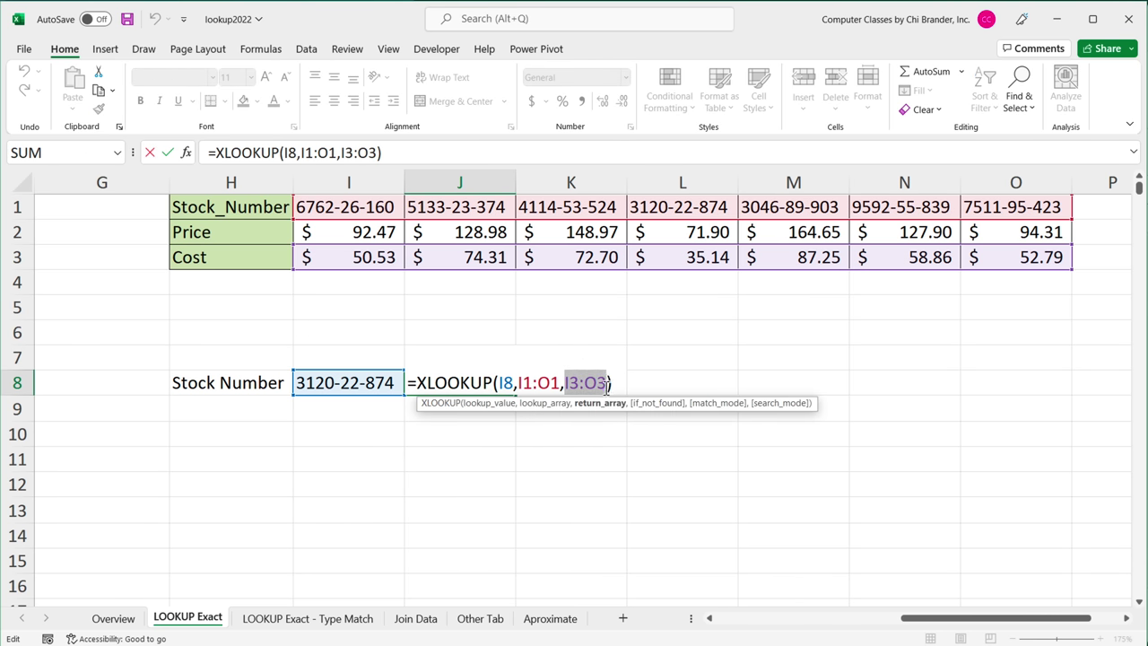
{"action": "key", "text": "BackSpace"}
{"action": "left_click_drag", "start_coordinate": [351, 235], "coordinate": [989, 256]}
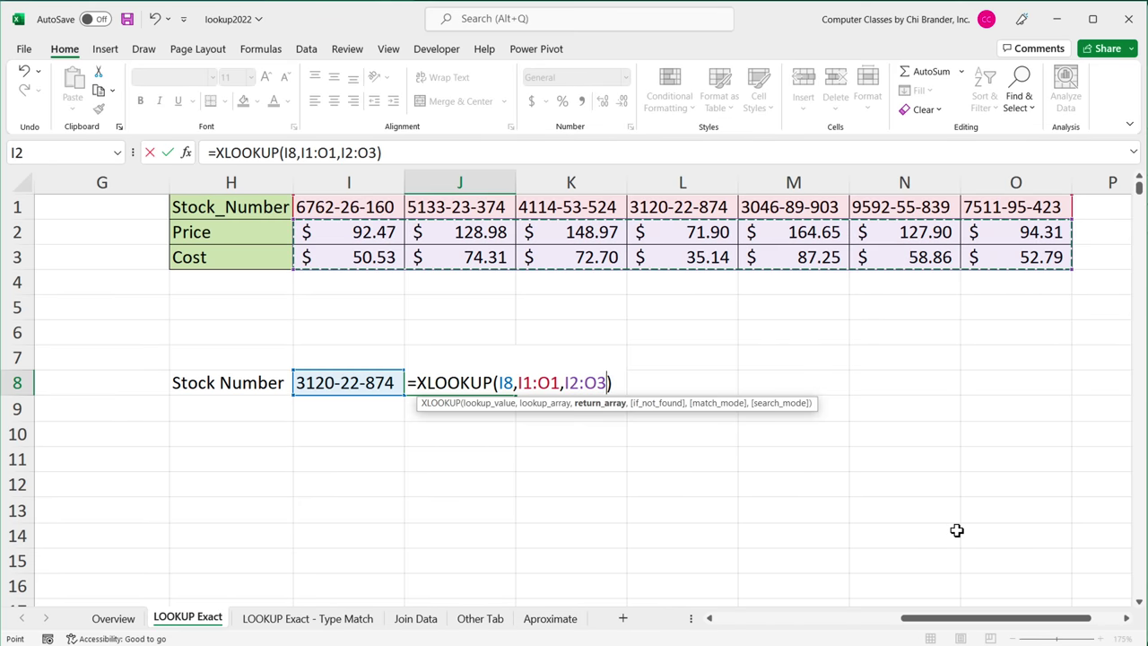
{"action": "key", "text": "Return"}
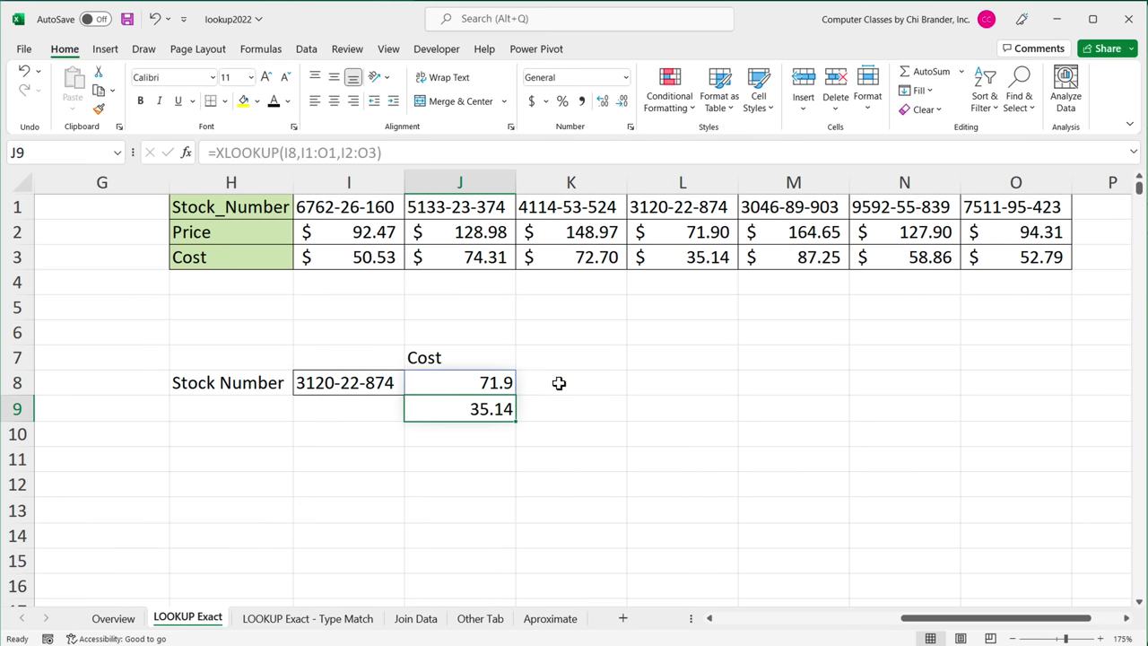
{"action": "double_click", "coordinate": [495, 383]}
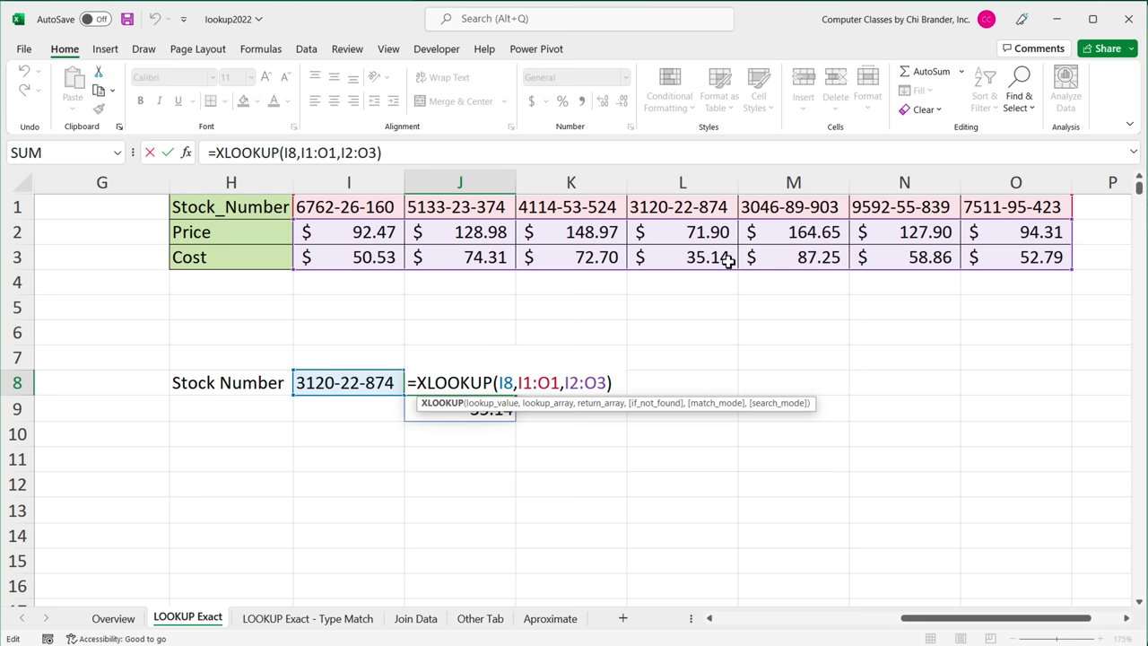
{"action": "key", "text": "Return"}
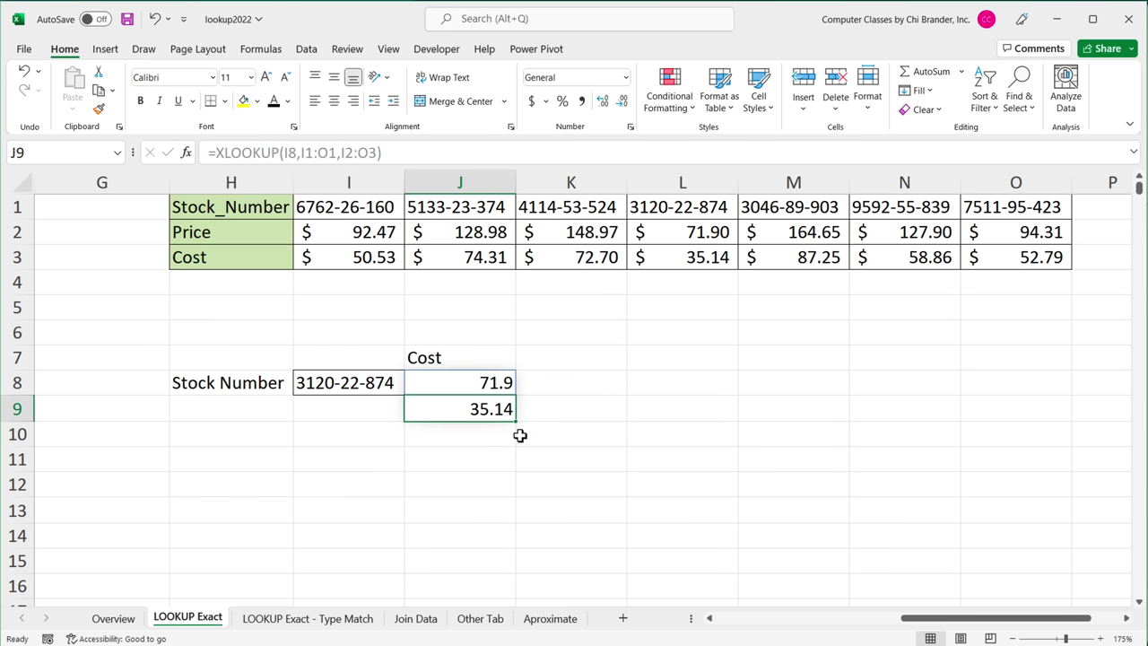
Wrap J8's lookup in TRANSPOSE so 71.9 and 35.14 spill across J8:K8
{"action": "left_click", "coordinate": [428, 389]}
{"action": "double_click", "coordinate": [429, 390]}
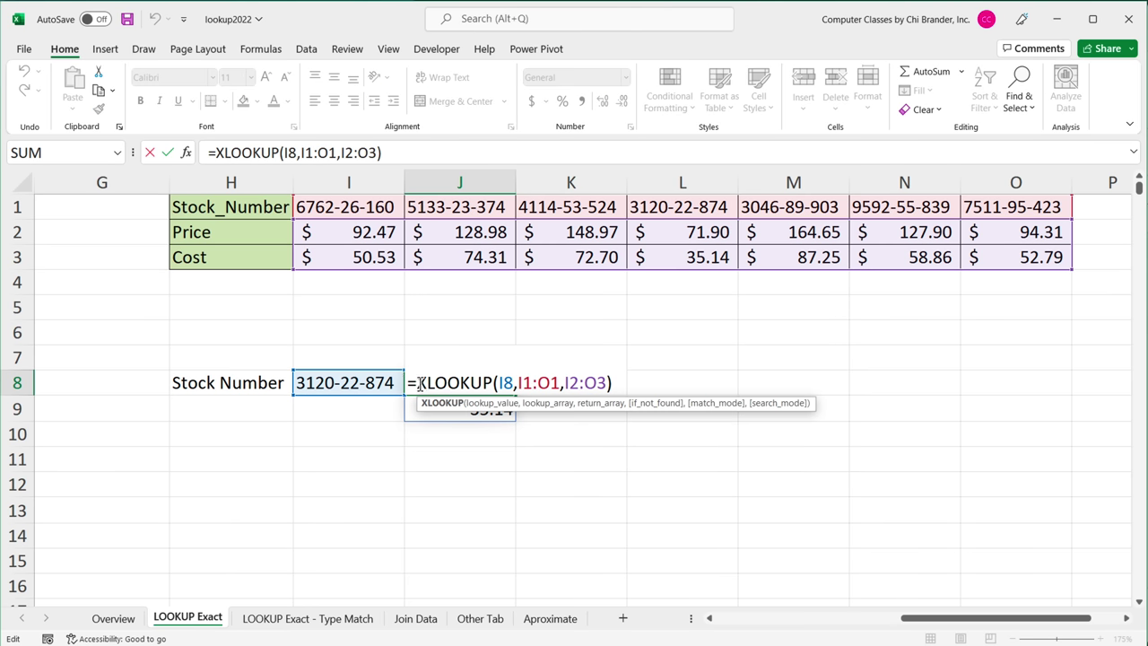
{"action": "type", "text": "TRAN"}
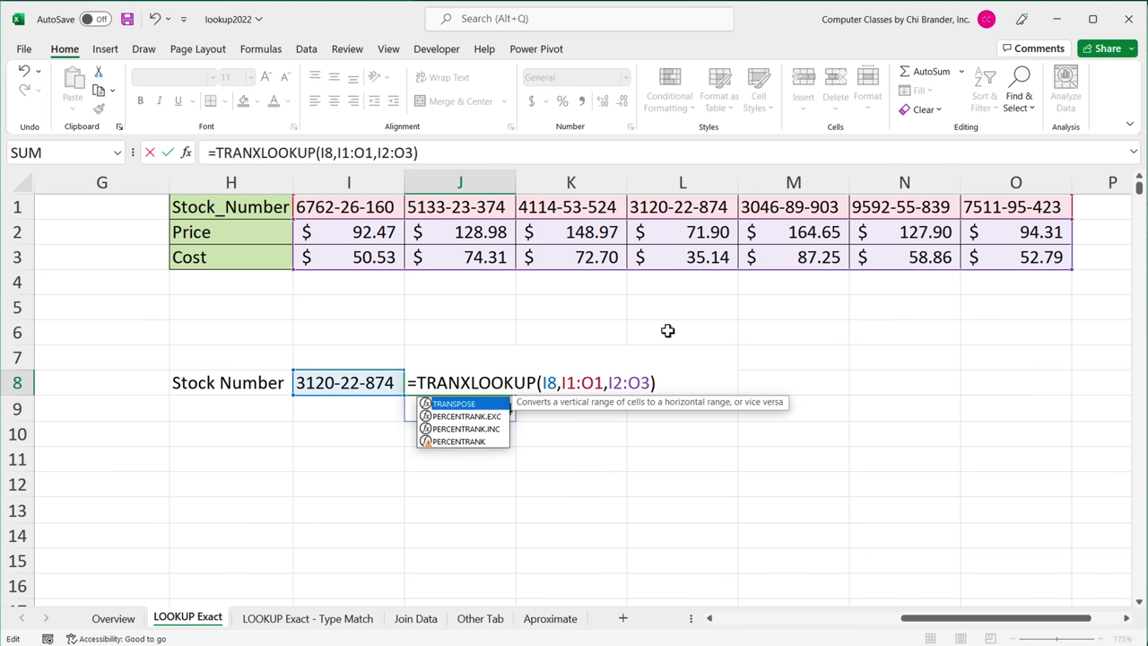
{"action": "key", "text": "Tab"}
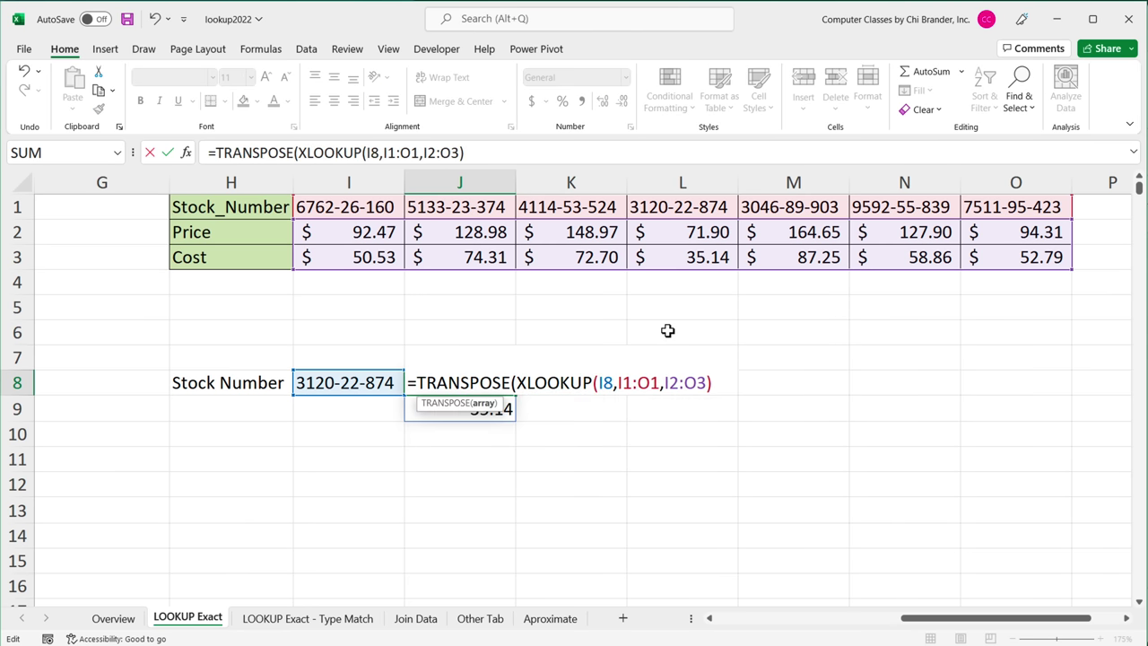
{"action": "left_click", "coordinate": [721, 390]}
{"action": "type", "text": ")"}
{"action": "key", "text": "Return"}
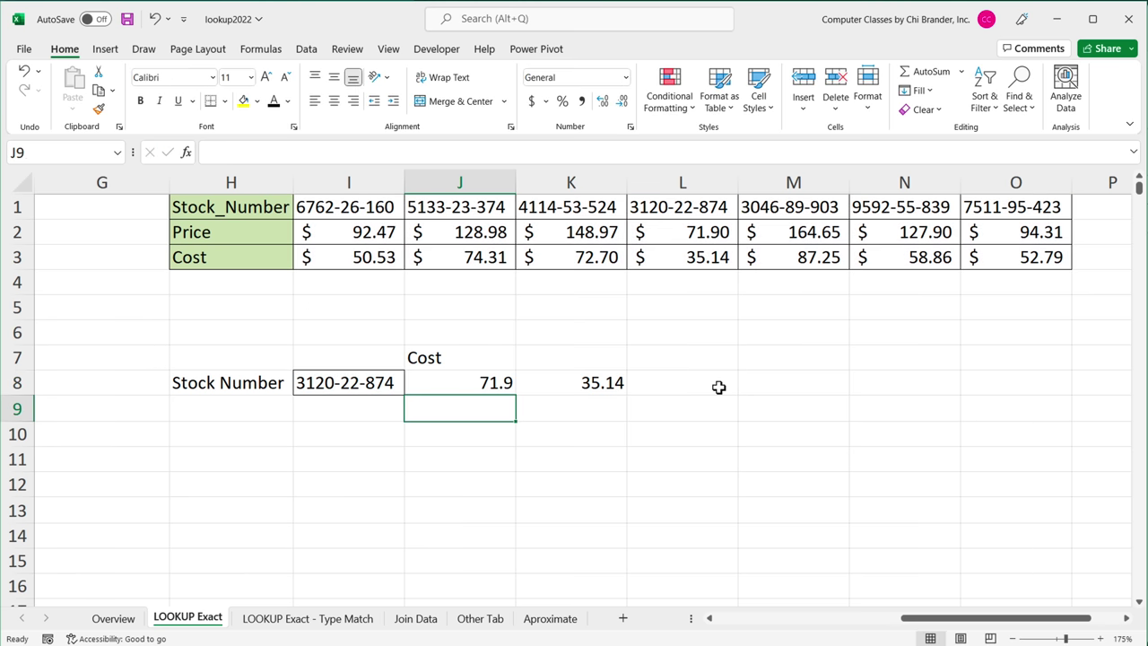
{"action": "left_click_drag", "start_coordinate": [492, 384], "coordinate": [574, 384]}
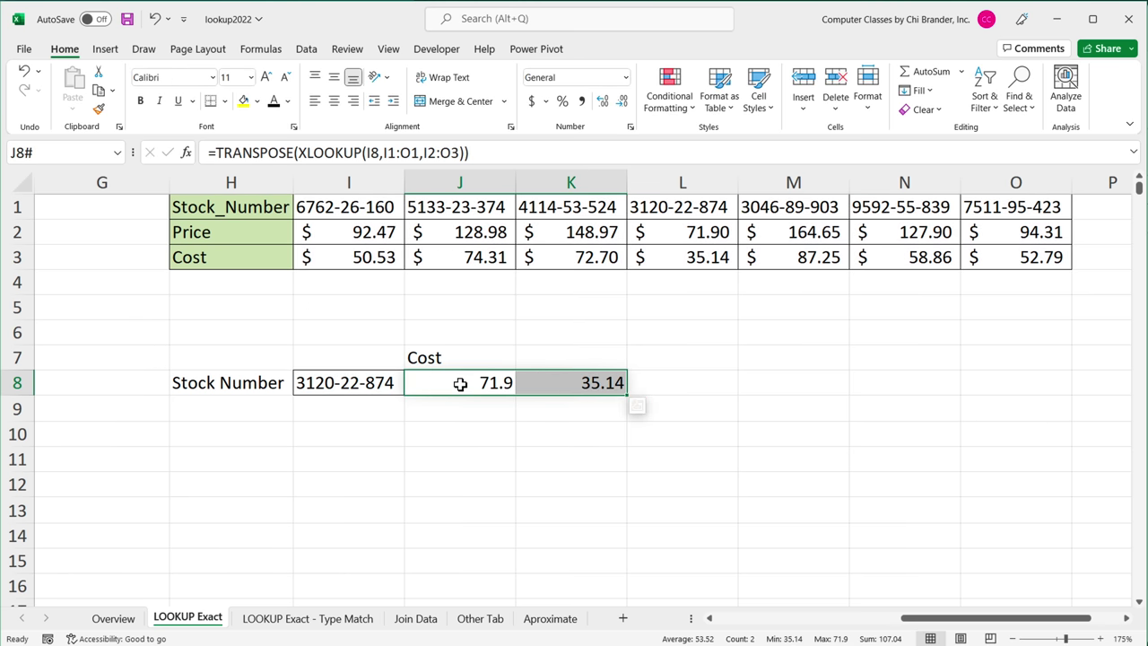
{"action": "mouse_move", "coordinate": [455, 384]}
{"action": "left_mouse_down"}
{"action": "mouse_move", "coordinate": [456, 416]}
{"action": "mouse_move", "coordinate": [462, 404]}
{"action": "left_mouse_up"}
Head the spilled results with 'Price' in J7 and 'Cost' in K7
{"action": "left_click", "coordinate": [540, 358]}
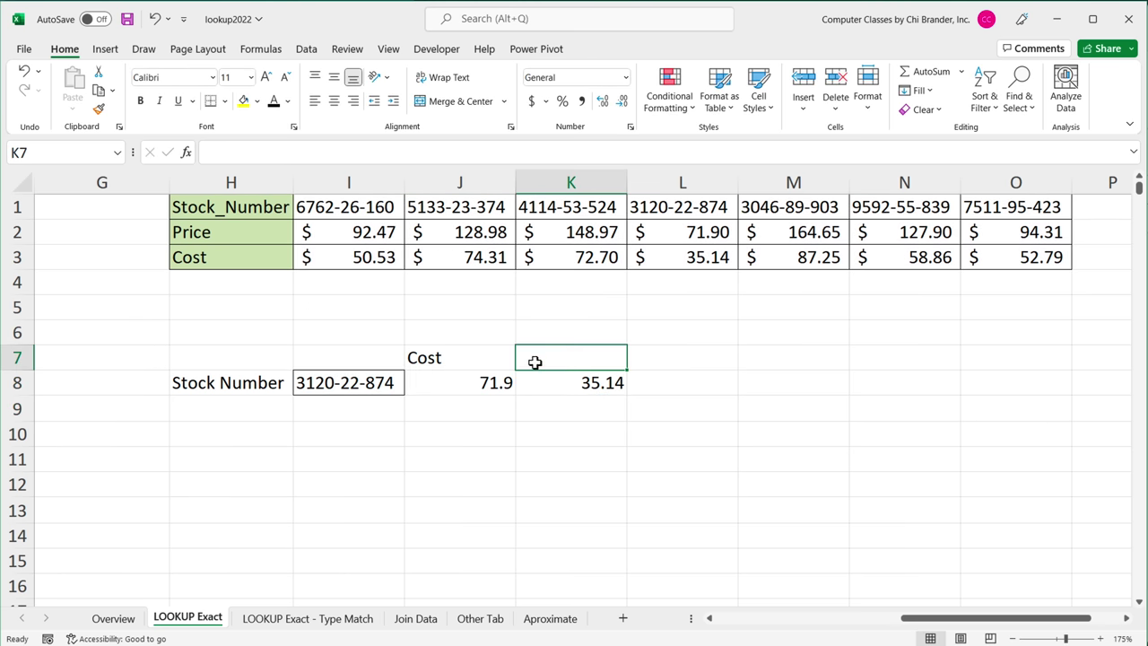
{"action": "left_click", "coordinate": [486, 358]}
{"action": "type", "text": "Price"}
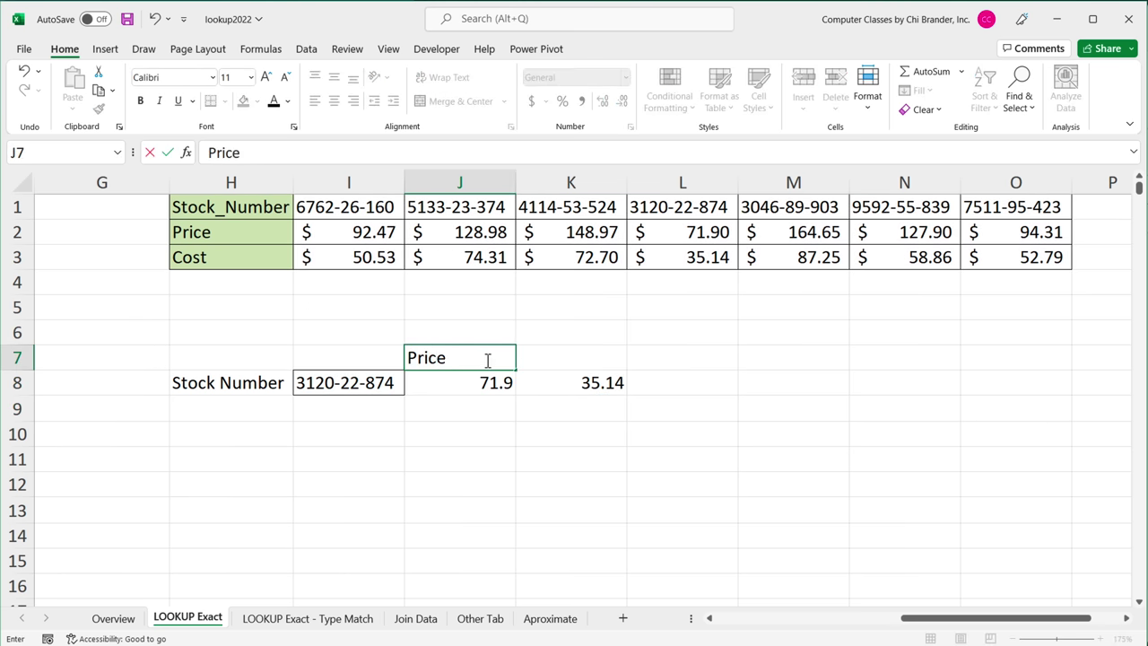
{"action": "key", "text": "Tab"}
{"action": "type", "text": "Cost"}
{"action": "key", "text": "Return"}
{"action": "key", "text": "Left"}
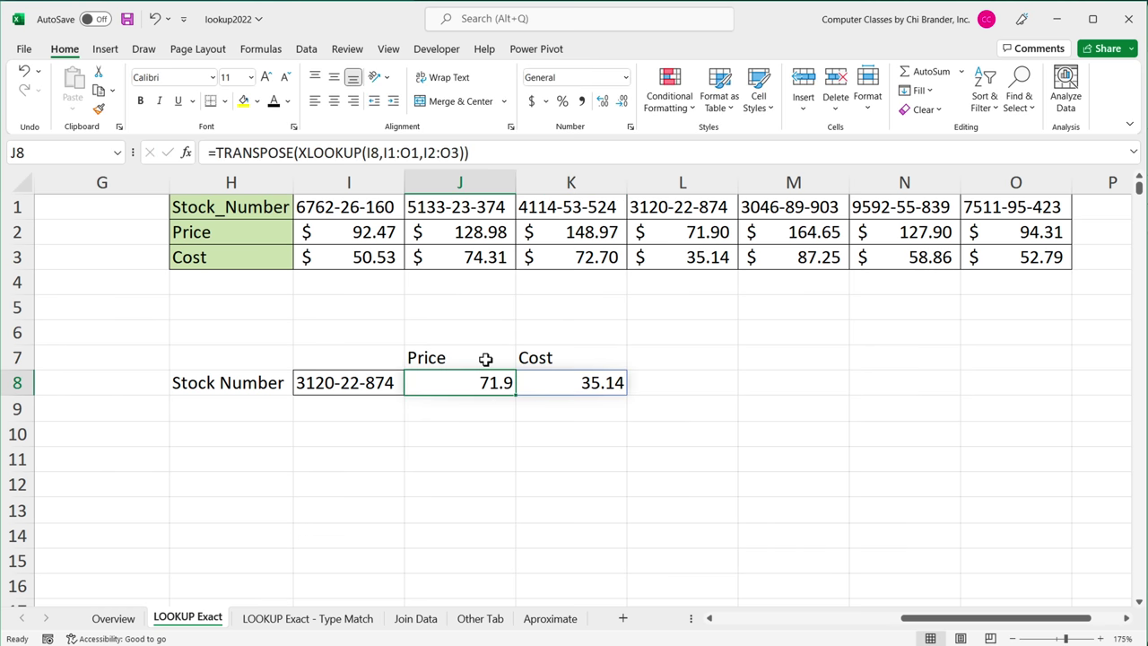
{"action": "double_click", "coordinate": [469, 386]}
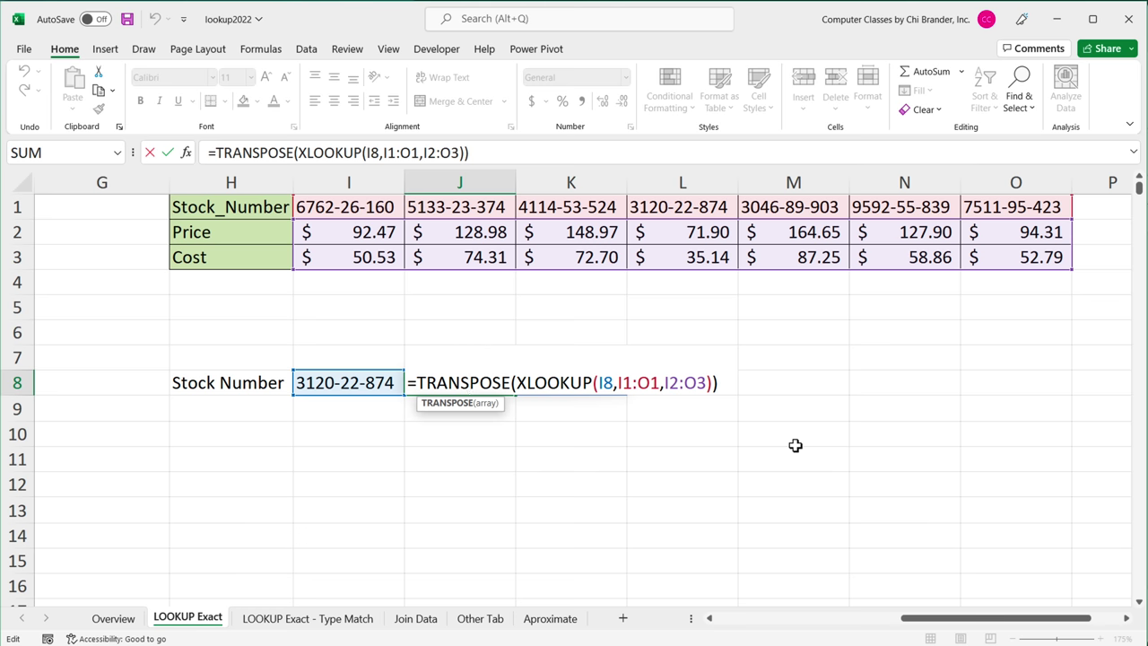
{"action": "key", "text": "Return"}
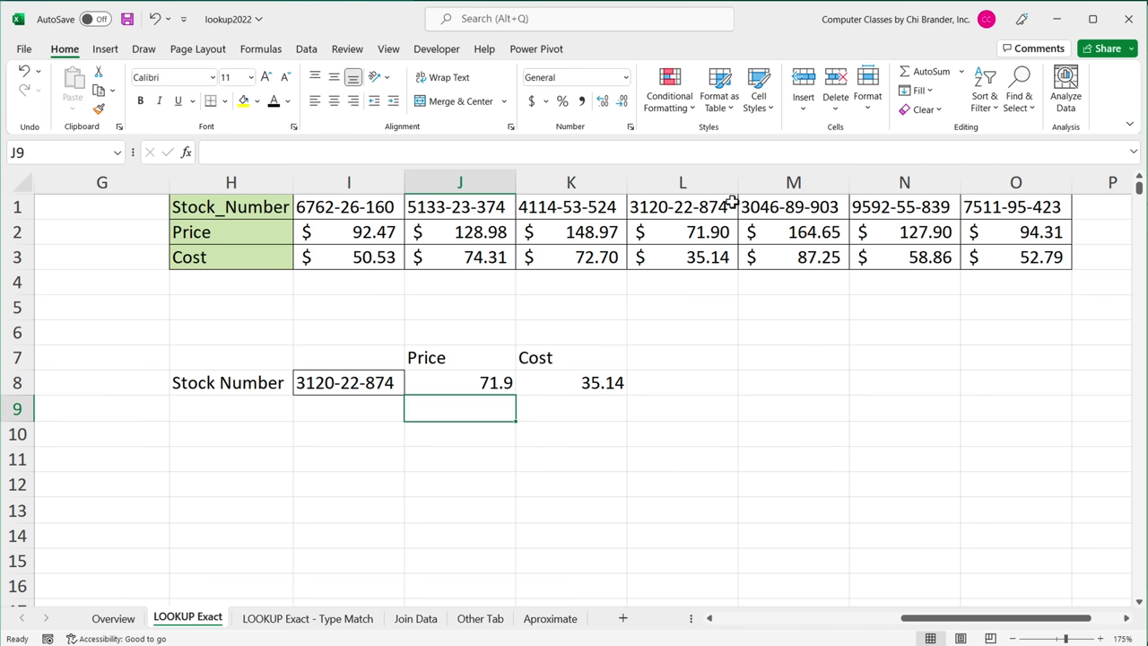
Copy the stock numbers in I1:O1 and paste them transposed down G1:G7
{"action": "left_click_drag", "start_coordinate": [380, 215], "coordinate": [1005, 209]}
{"action": "right_click", "coordinate": [346, 214]}
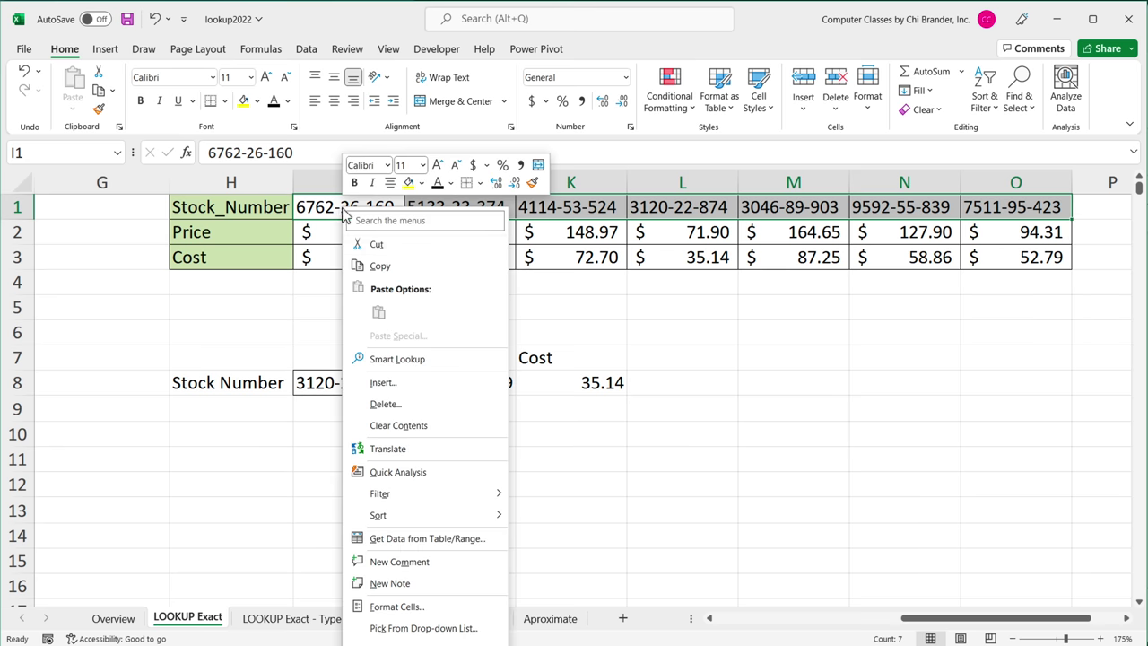
{"action": "left_click", "coordinate": [391, 263]}
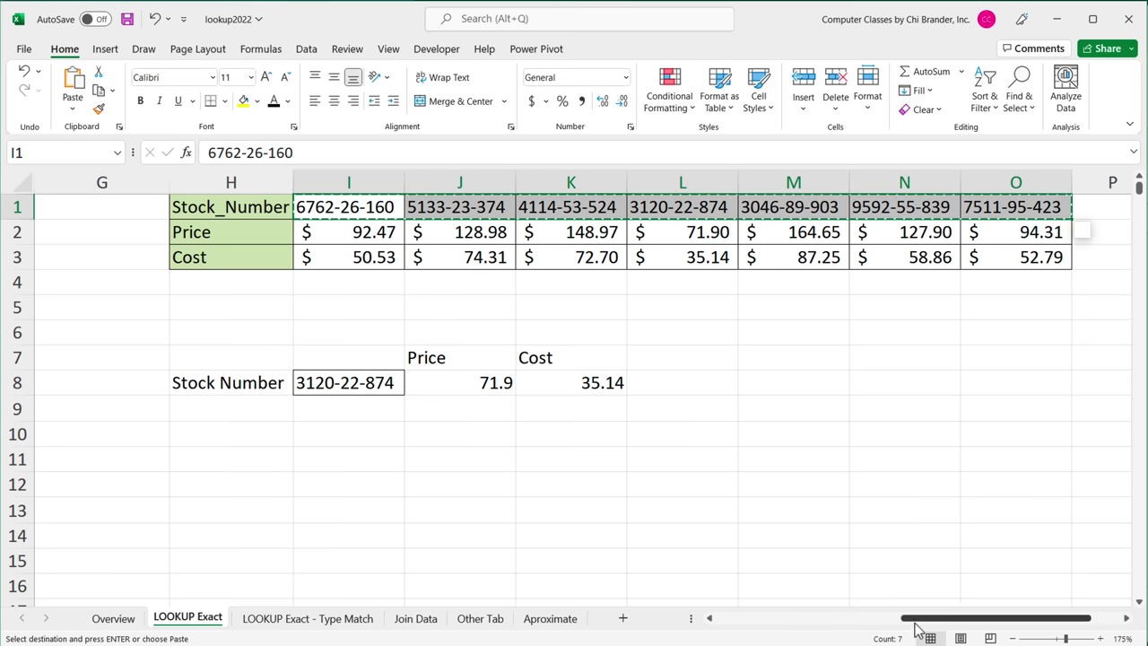
{"action": "left_click_drag", "start_coordinate": [923, 636], "coordinate": [792, 564]}
{"action": "right_click", "coordinate": [345, 220]}
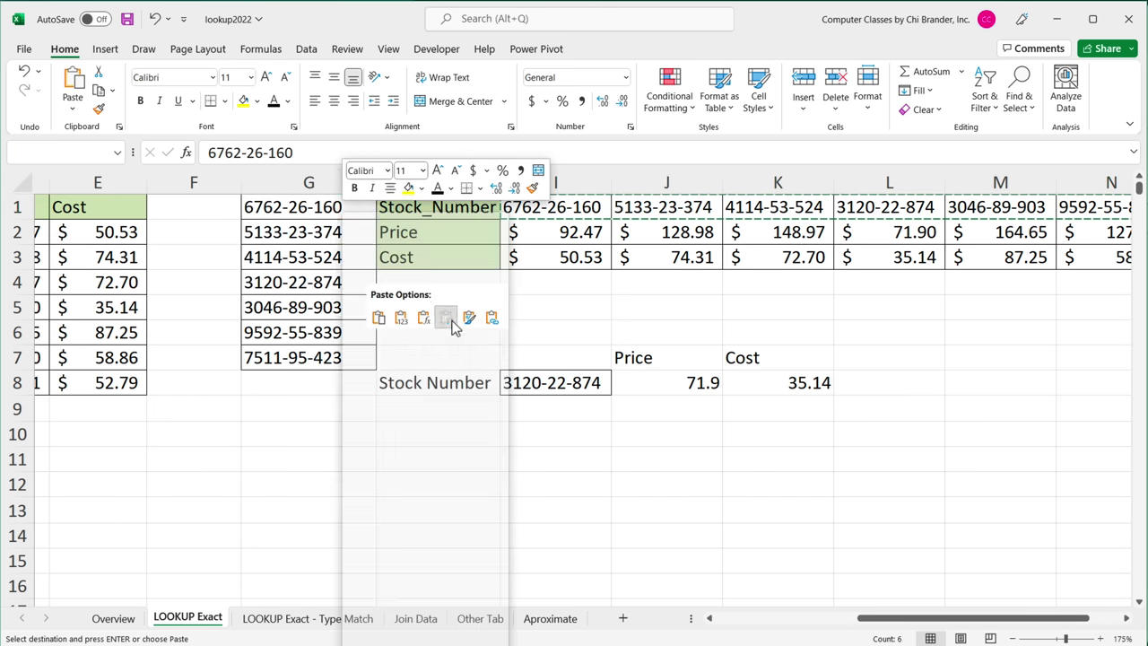
{"action": "left_click", "coordinate": [446, 317]}
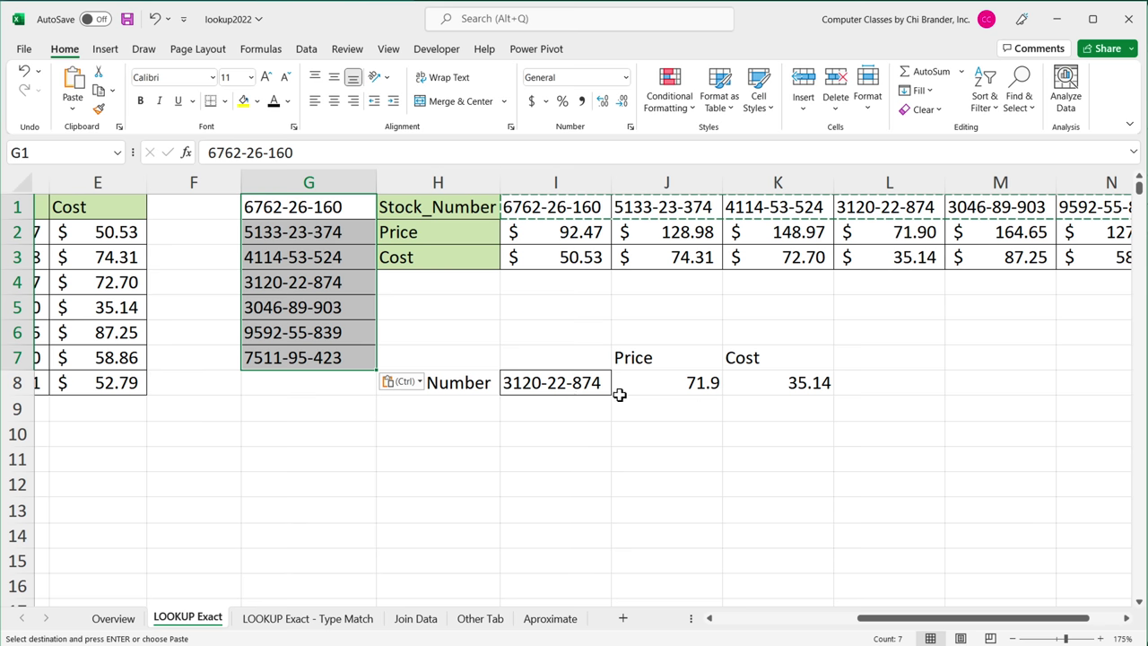
Clear the old results and enter =XLOOKUP(I8,G1:G7,I3:O3) in J8
{"action": "left_click_drag", "start_coordinate": [668, 366], "coordinate": [768, 374]}
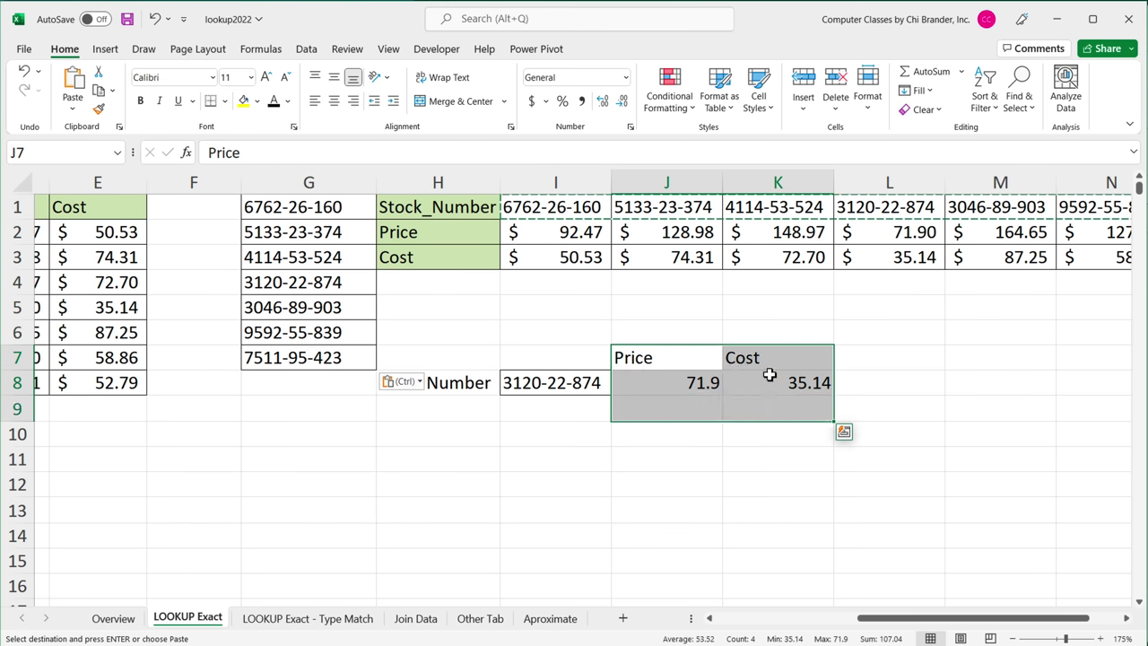
{"action": "key", "text": "Delete"}
{"action": "left_click", "coordinate": [643, 390]}
{"action": "type", "text": "=XLOOKUP("}
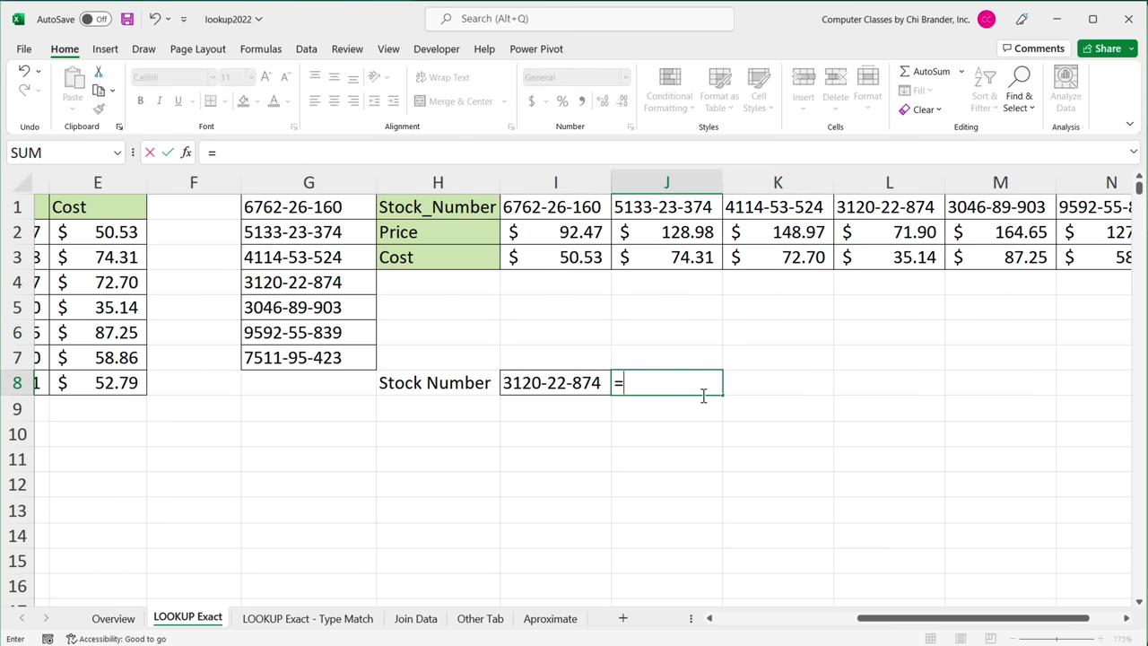
{"action": "left_click", "coordinate": [543, 384]}
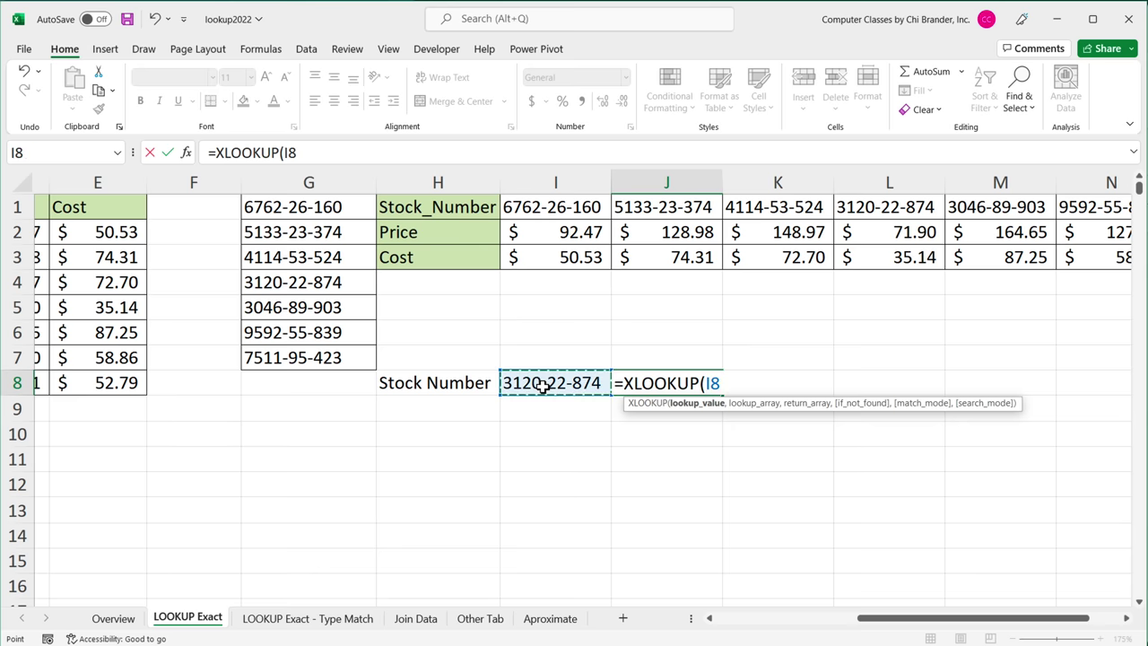
{"action": "type", "text": ","}
{"action": "left_click_drag", "start_coordinate": [331, 208], "coordinate": [326, 362]}
{"action": "type", "text": ","}
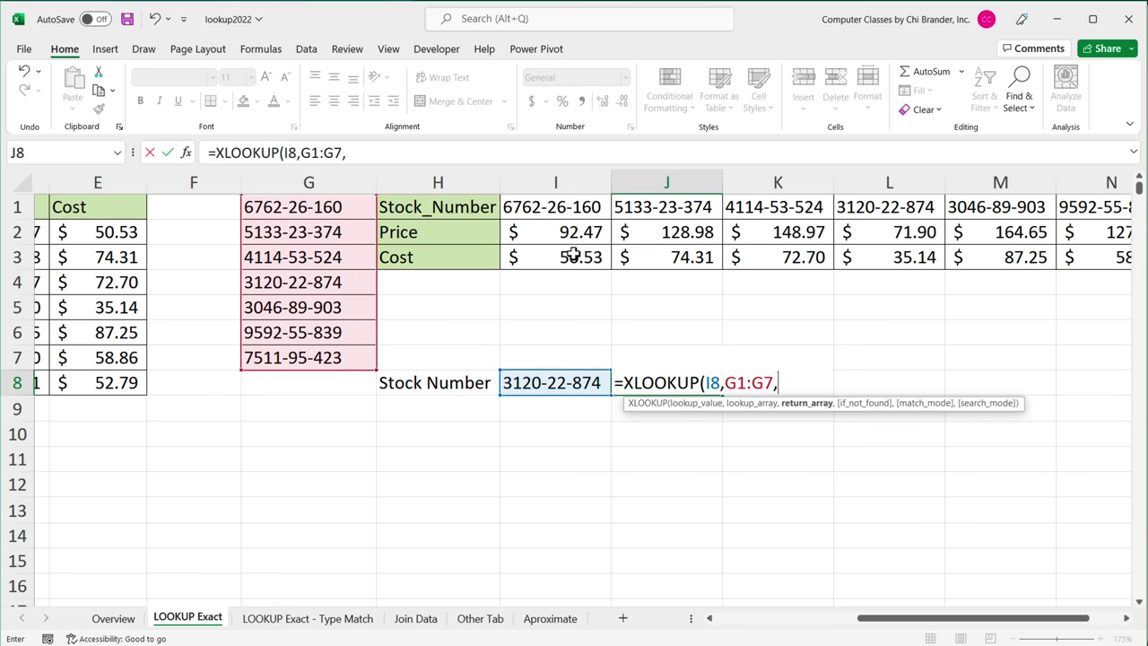
{"action": "left_click_drag", "start_coordinate": [584, 260], "coordinate": [1014, 258]}
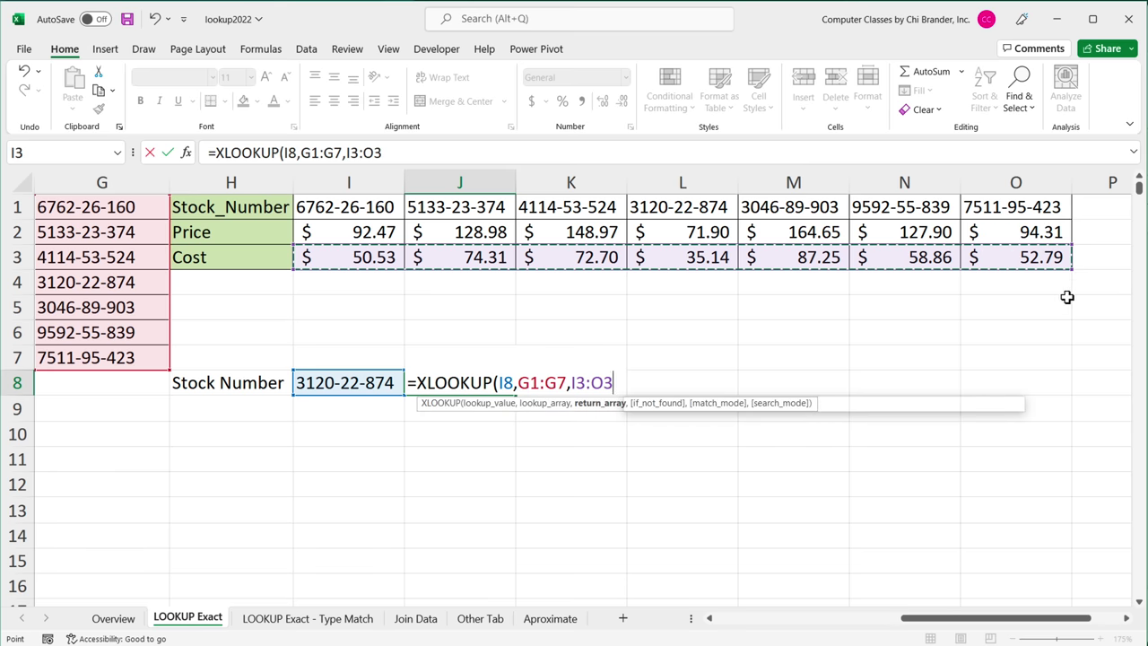
{"action": "type", "text": ")"}
{"action": "left_click_drag", "start_coordinate": [999, 620], "coordinate": [930, 627]}
{"action": "key", "text": "Return"}
Re-open and re-commit J8's formula, which still returns #VALUE!
{"action": "left_click", "coordinate": [715, 384]}
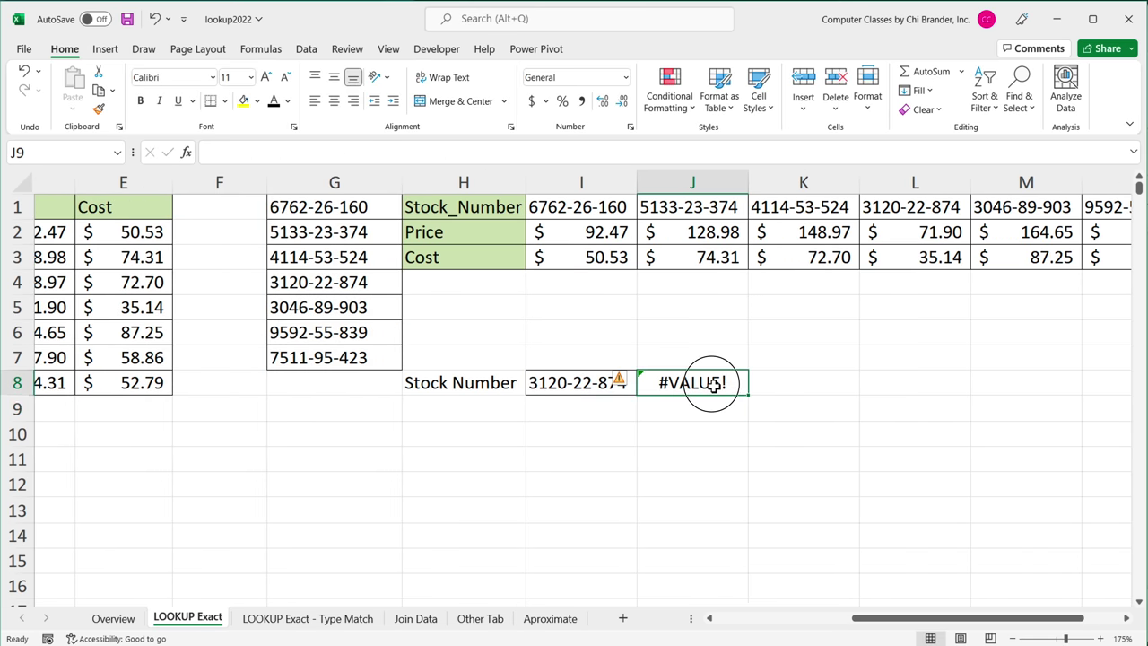
{"action": "double_click", "coordinate": [713, 386]}
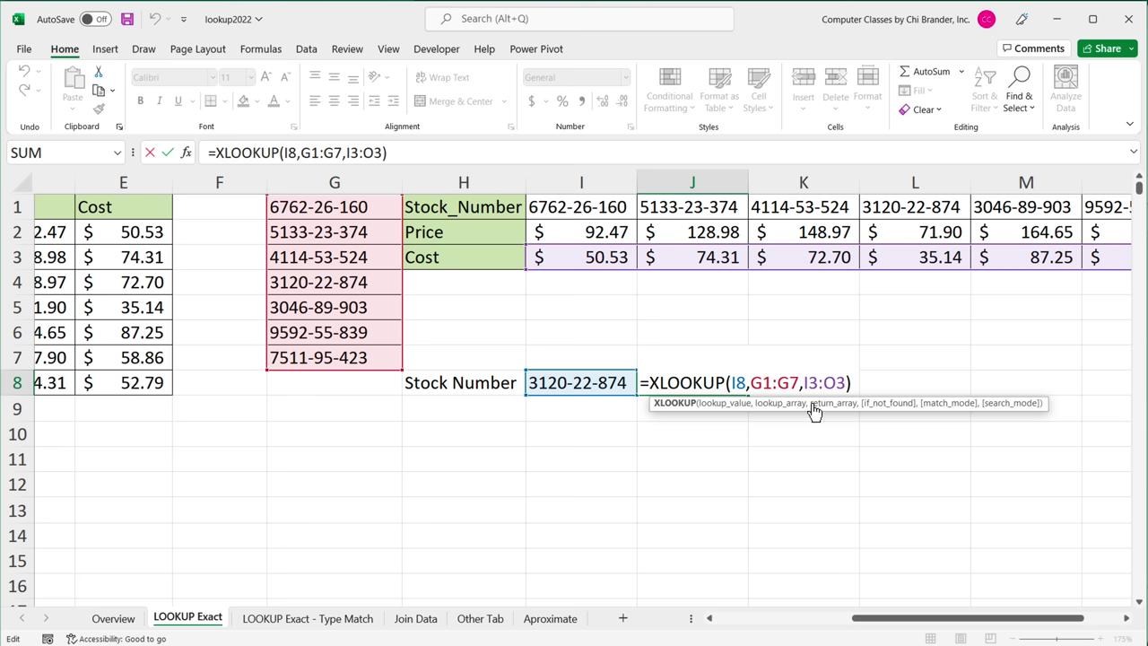
{"action": "key", "text": "Return"}
Compare the vertical G1:G7 range with the horizontal Cost row I3:O3
{"action": "left_click_drag", "start_coordinate": [367, 208], "coordinate": [374, 364]}
{"action": "left_click_drag", "start_coordinate": [630, 269], "coordinate": [1081, 270]}
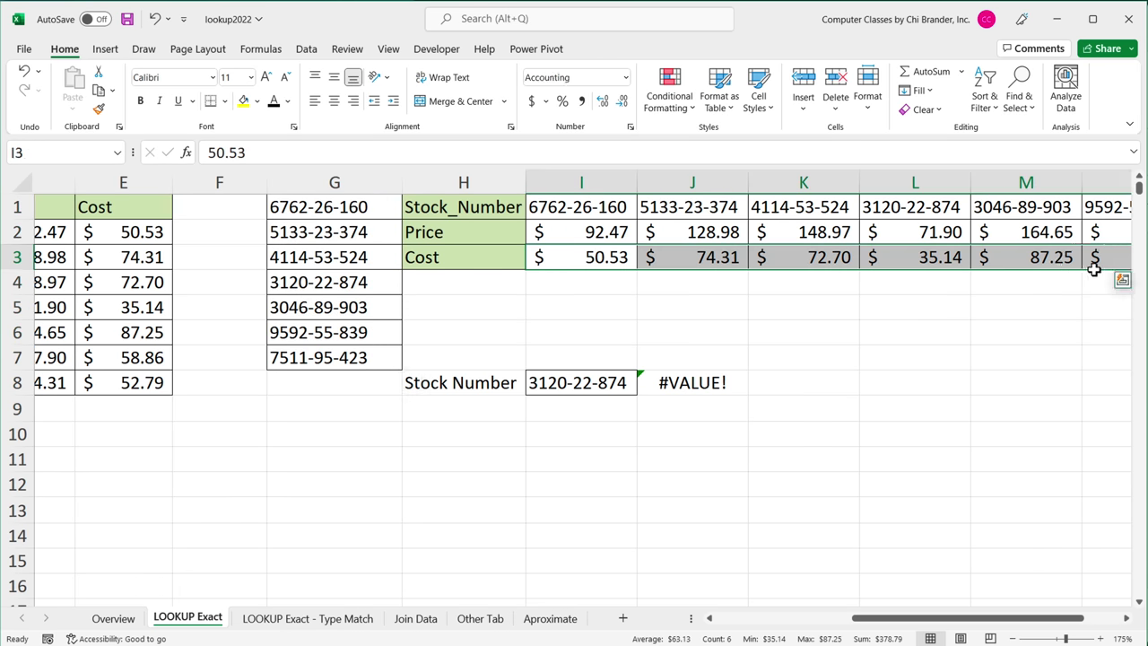
{"action": "left_click", "coordinate": [694, 385]}
{"action": "double_click", "coordinate": [693, 384]}
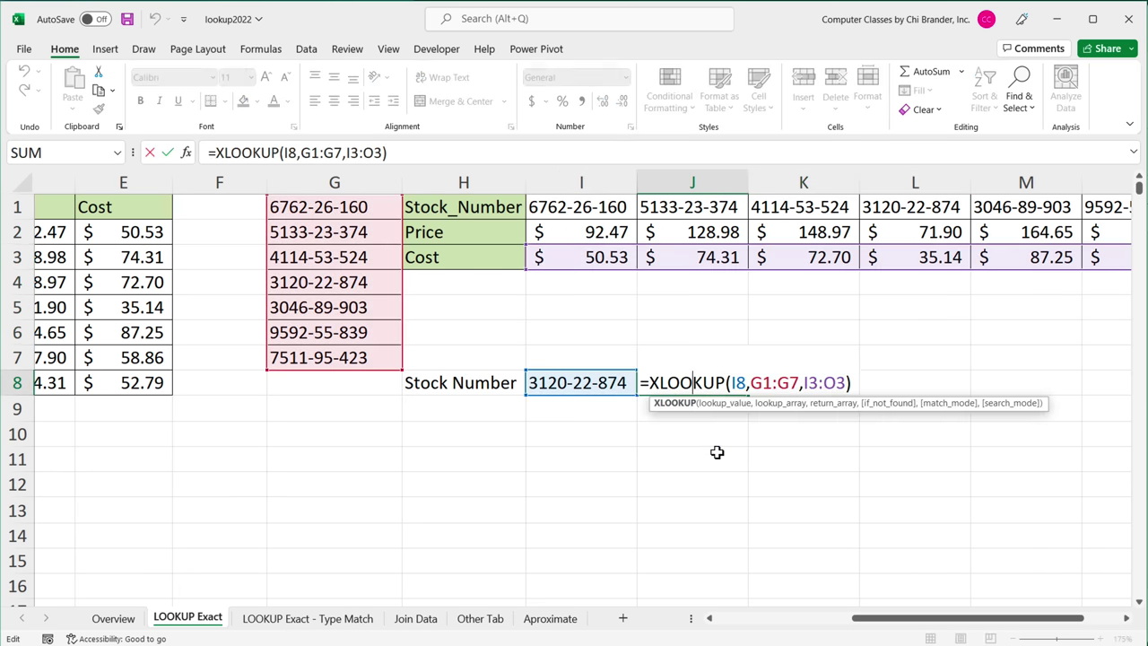
{"action": "key", "text": "Escape"}
Wrap I3:O3 in TRANSPOSE within J8's XLOOKUP so it returns cost 35.14
{"action": "double_click", "coordinate": [709, 384]}
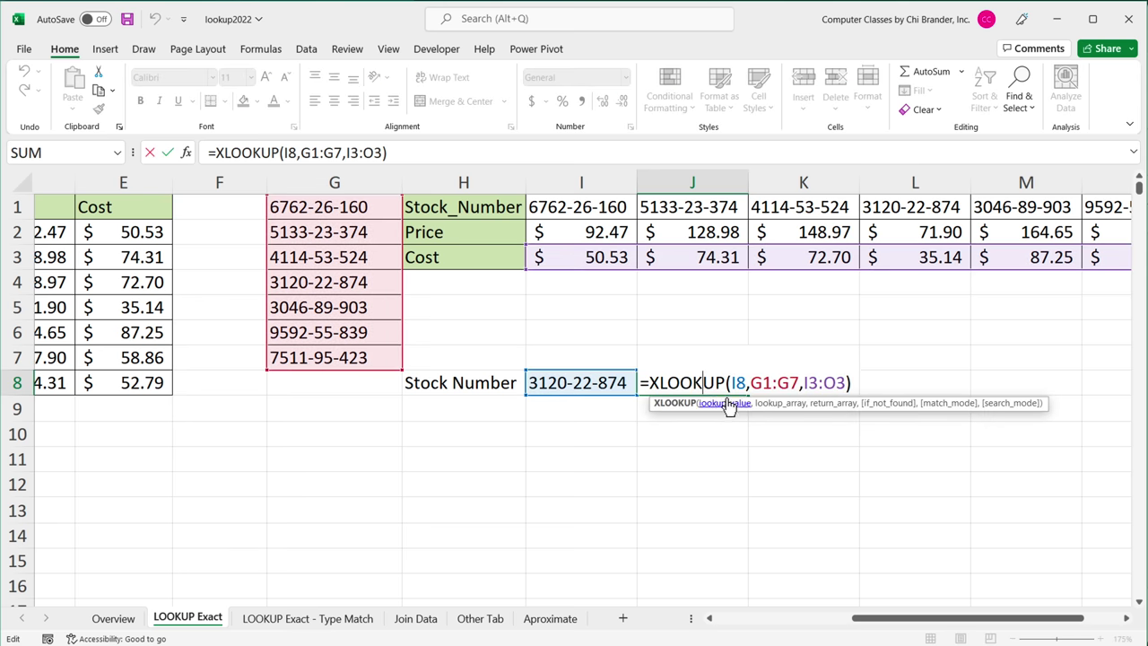
{"action": "type", "text": "TRA"}
{"action": "double_click", "coordinate": [885, 416]}
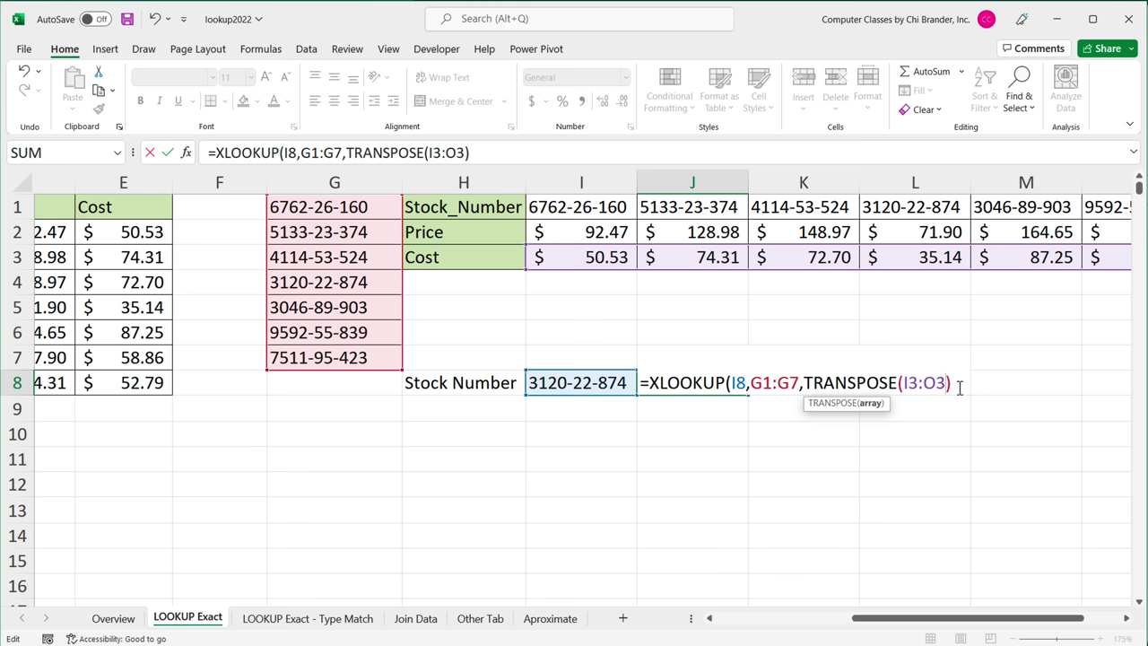
{"action": "type", "text": ")"}
{"action": "key", "text": "Return"}
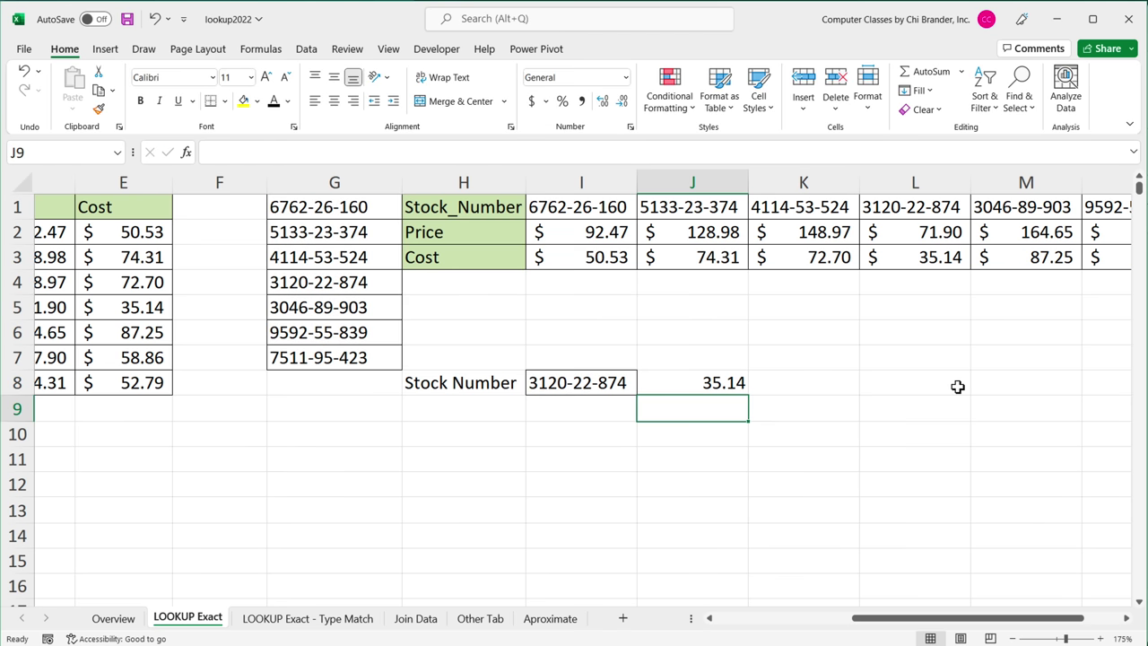
Review J8's TRANSPOSE-wrapped formula and re-commit it, keeping 35.14
{"action": "double_click", "coordinate": [706, 383]}
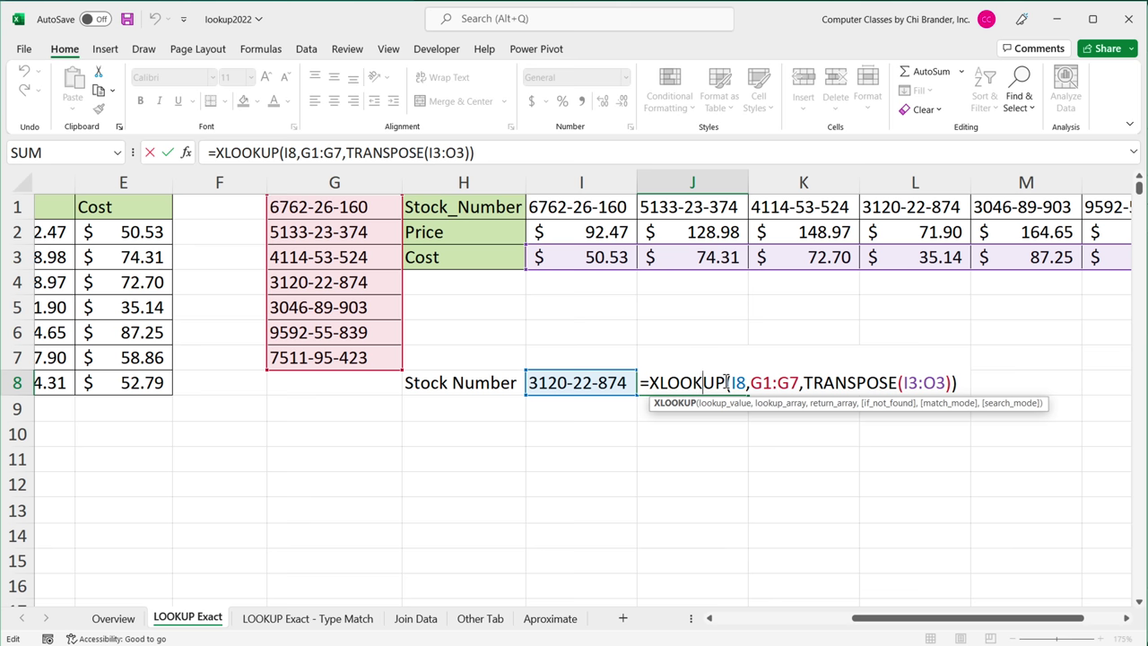
{"action": "left_click", "coordinate": [967, 383]}
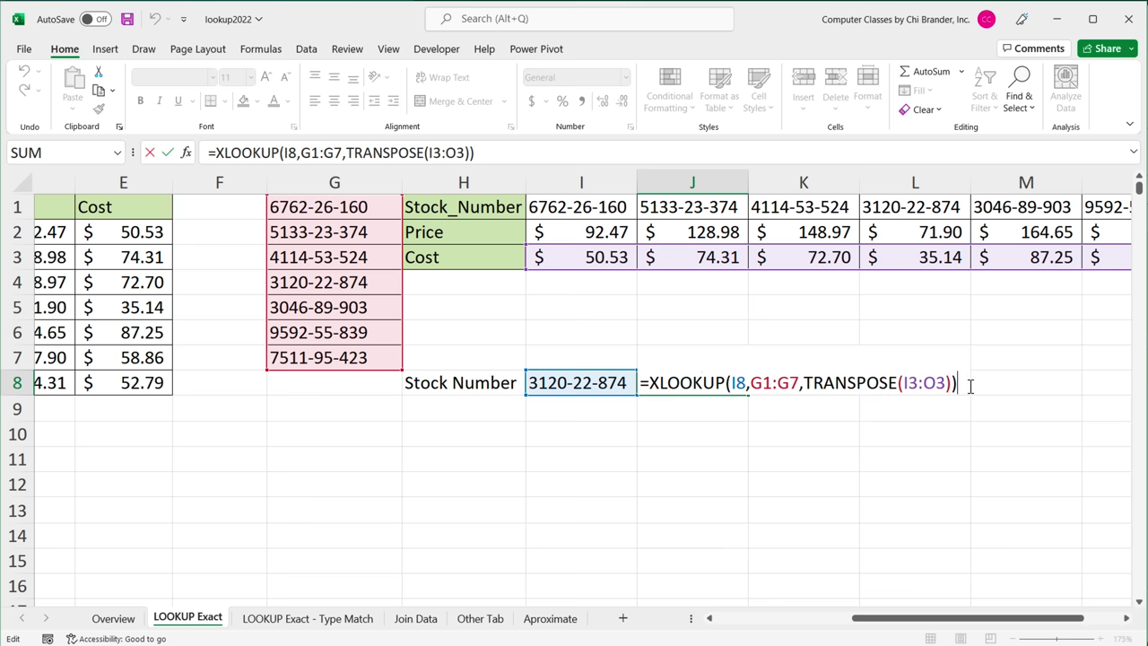
{"action": "key", "text": "Return"}
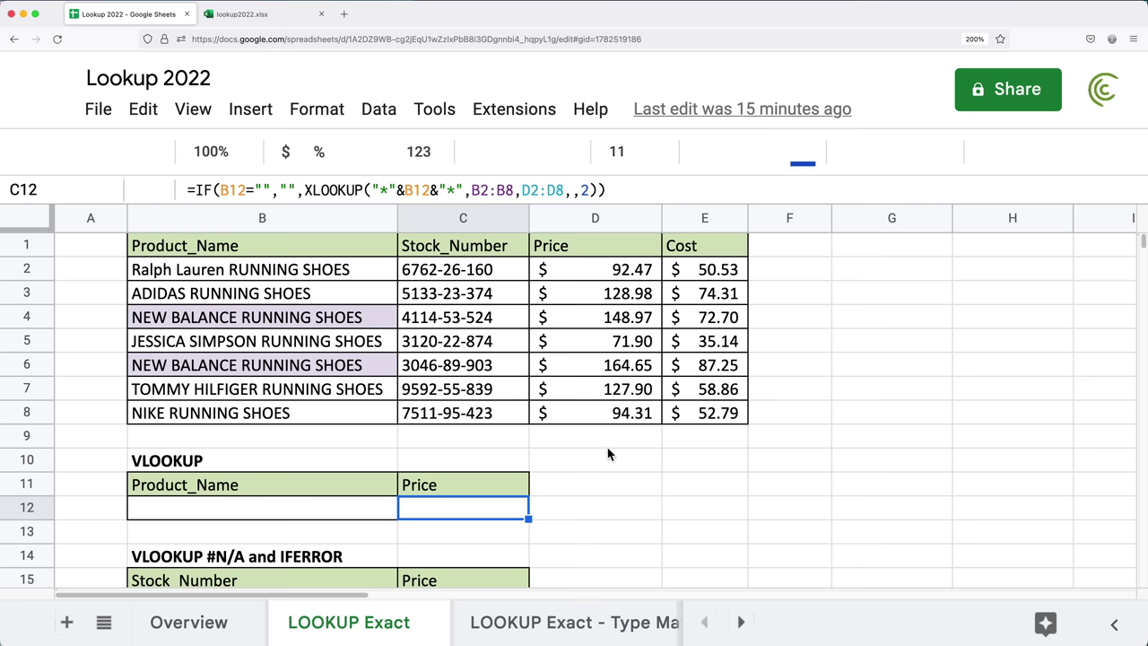
Select D9 on the LOOKUP Exact sheet and zoom the browser out to 170%
{"action": "left_click", "coordinate": [607, 445]}
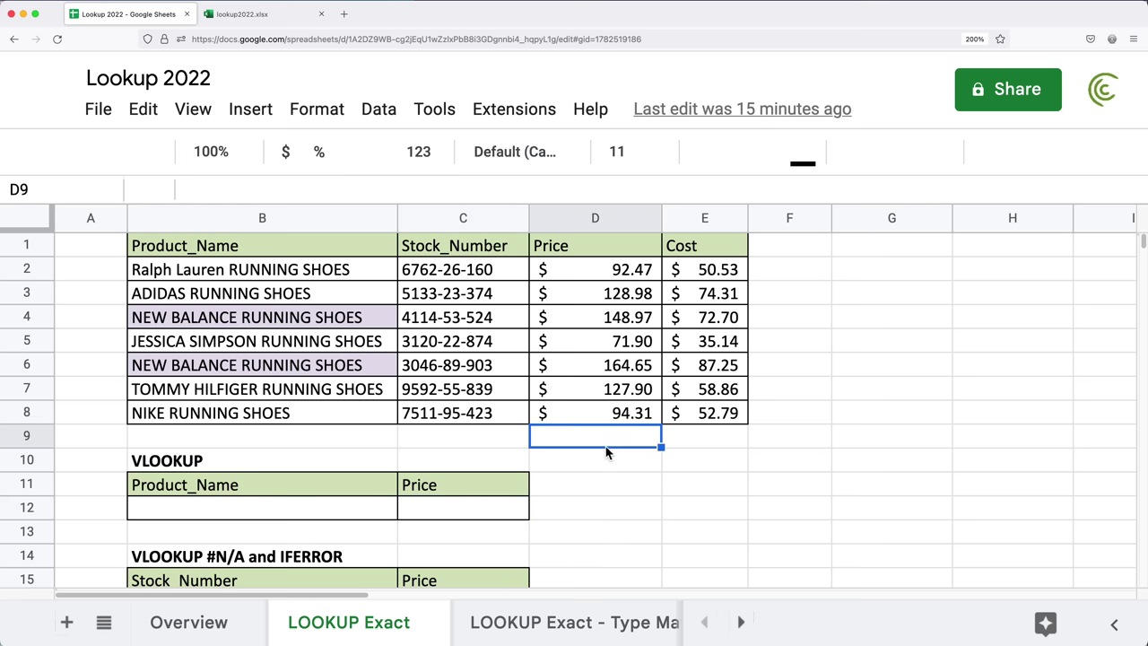
{"action": "key", "text": "super+minus"}
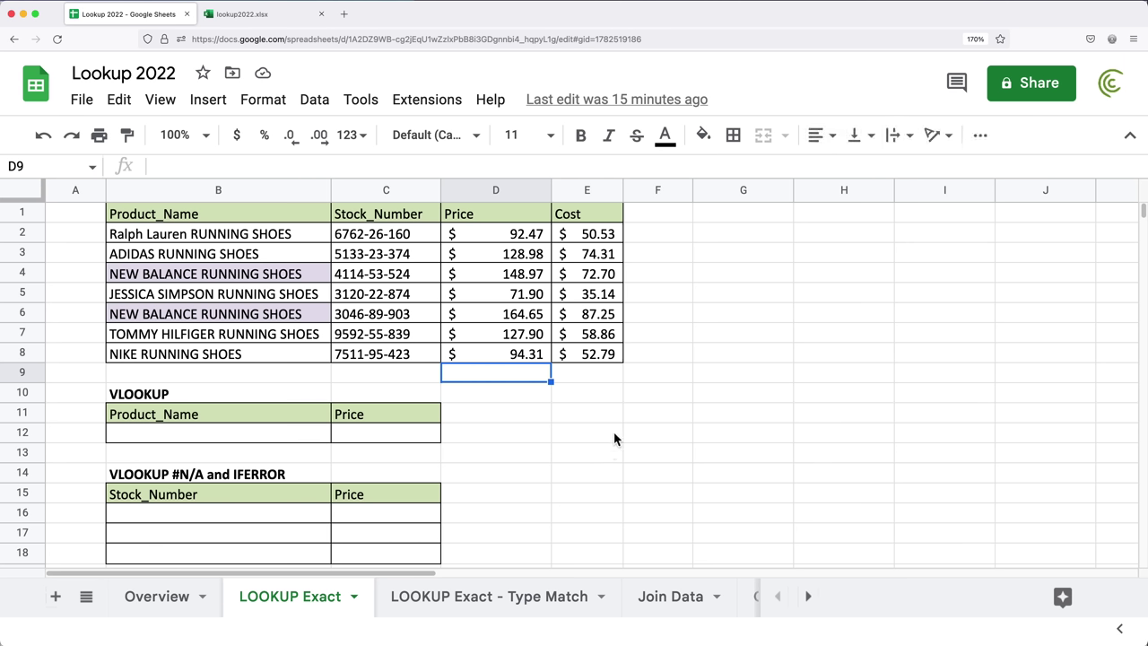